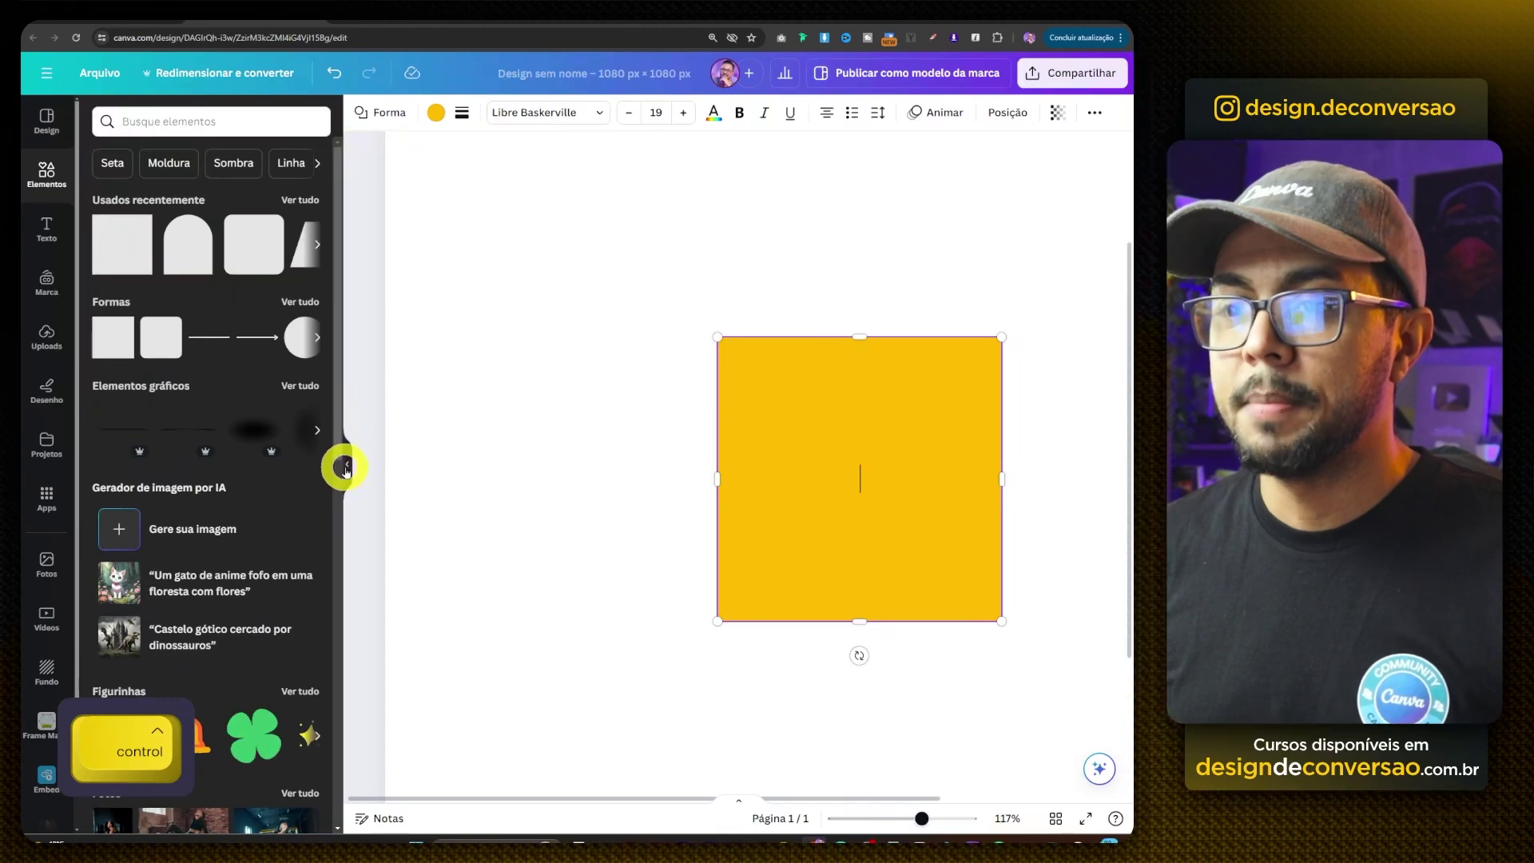
# - Undo the last change and stretch the yellow square vertically about its centre into a portrait rectangle
pyautogui.click(347, 467)
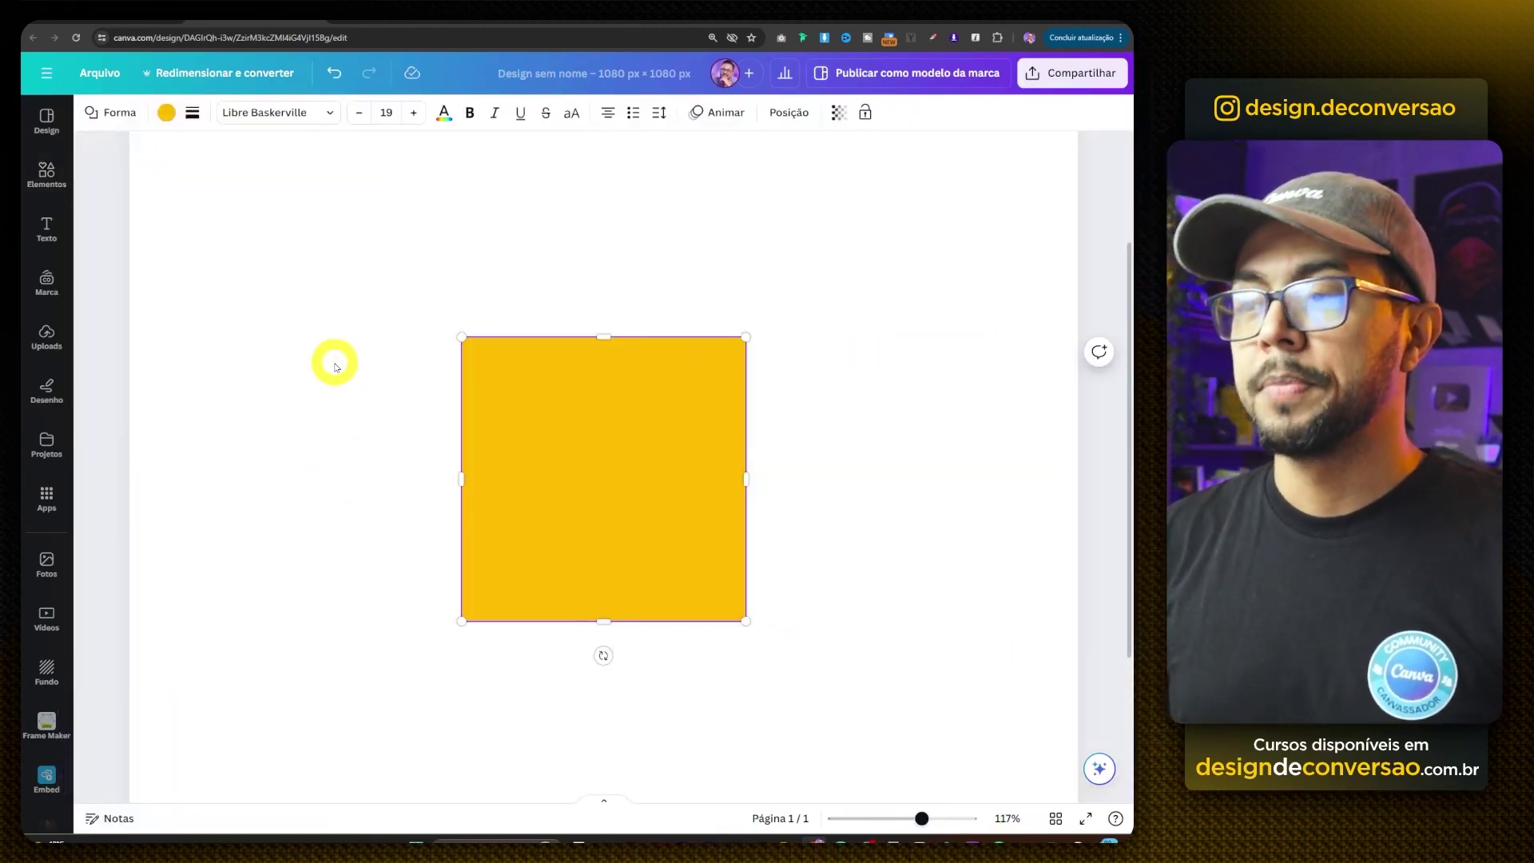
pyautogui.hotkey('ctrl', 'z')
pyautogui.click(582, 438)
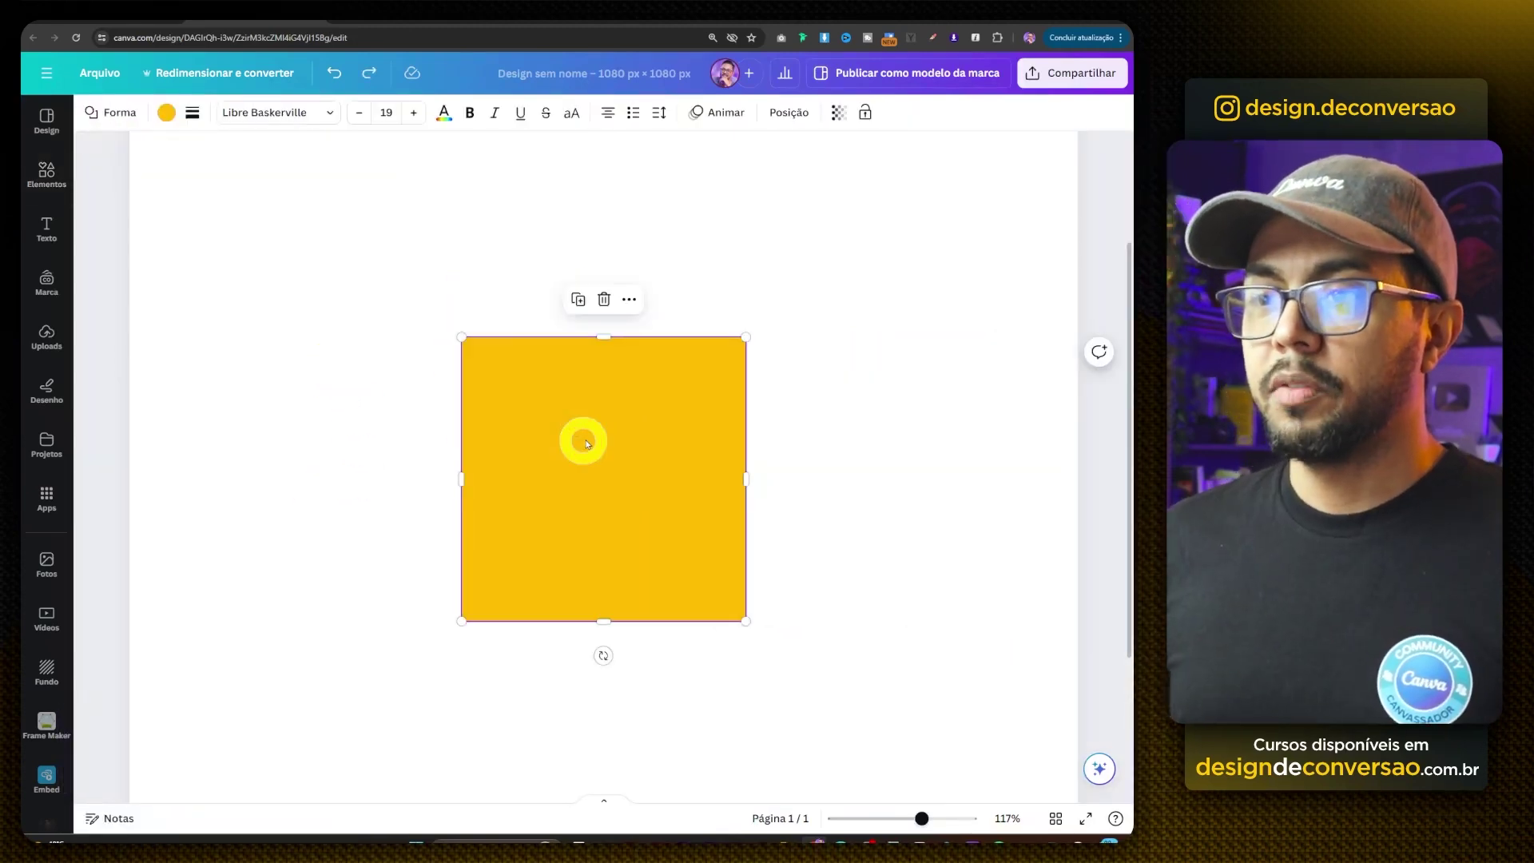
pyautogui.moveTo(608, 341); pyautogui.dragTo(620, 274)
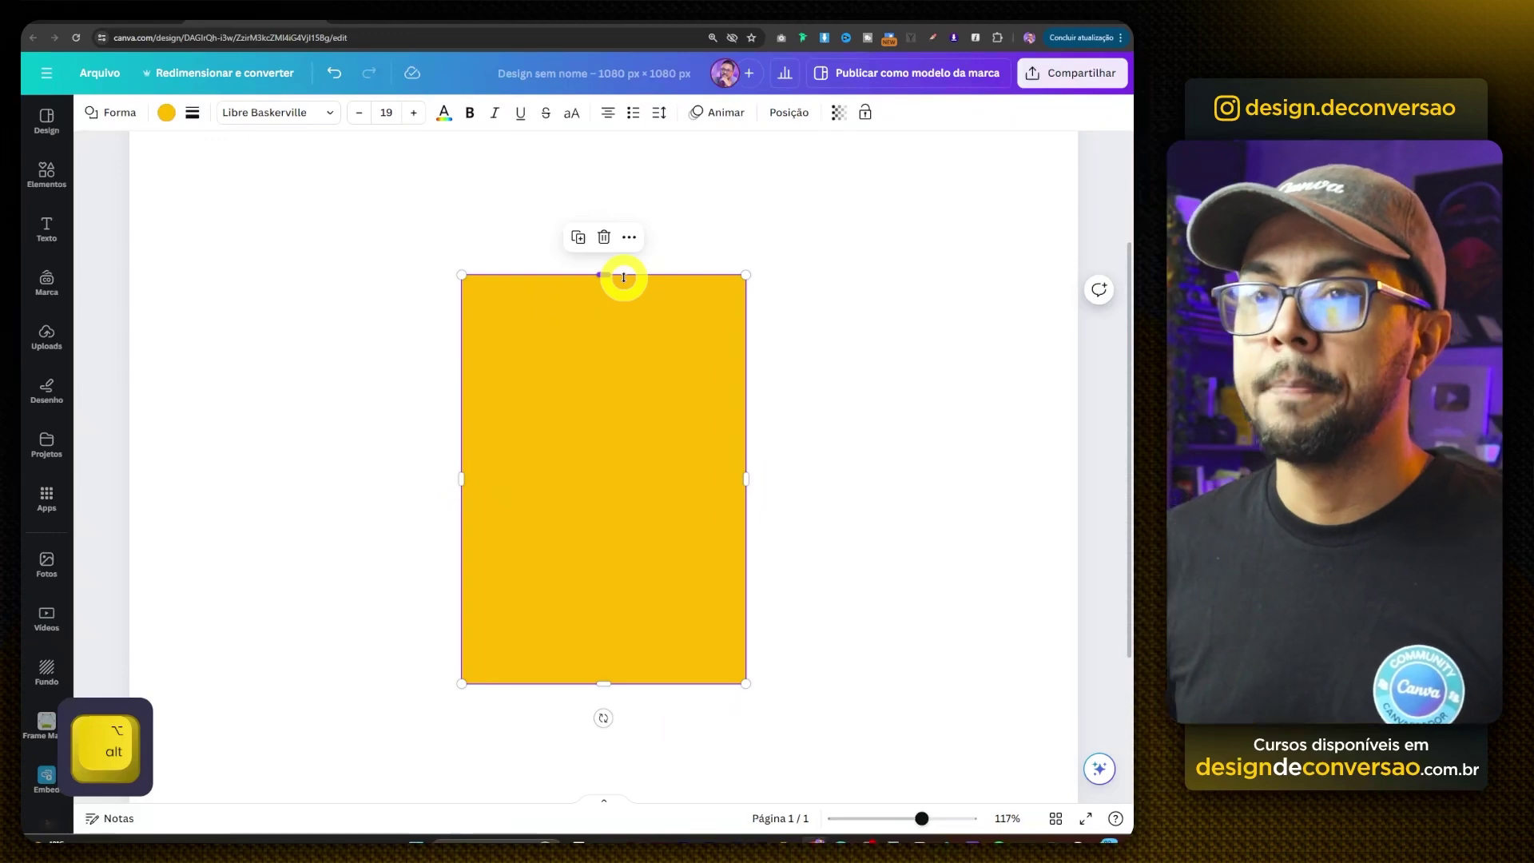
# - Round the yellow rectangle's corners with a corner rounding value of 20
pyautogui.click(192, 112)
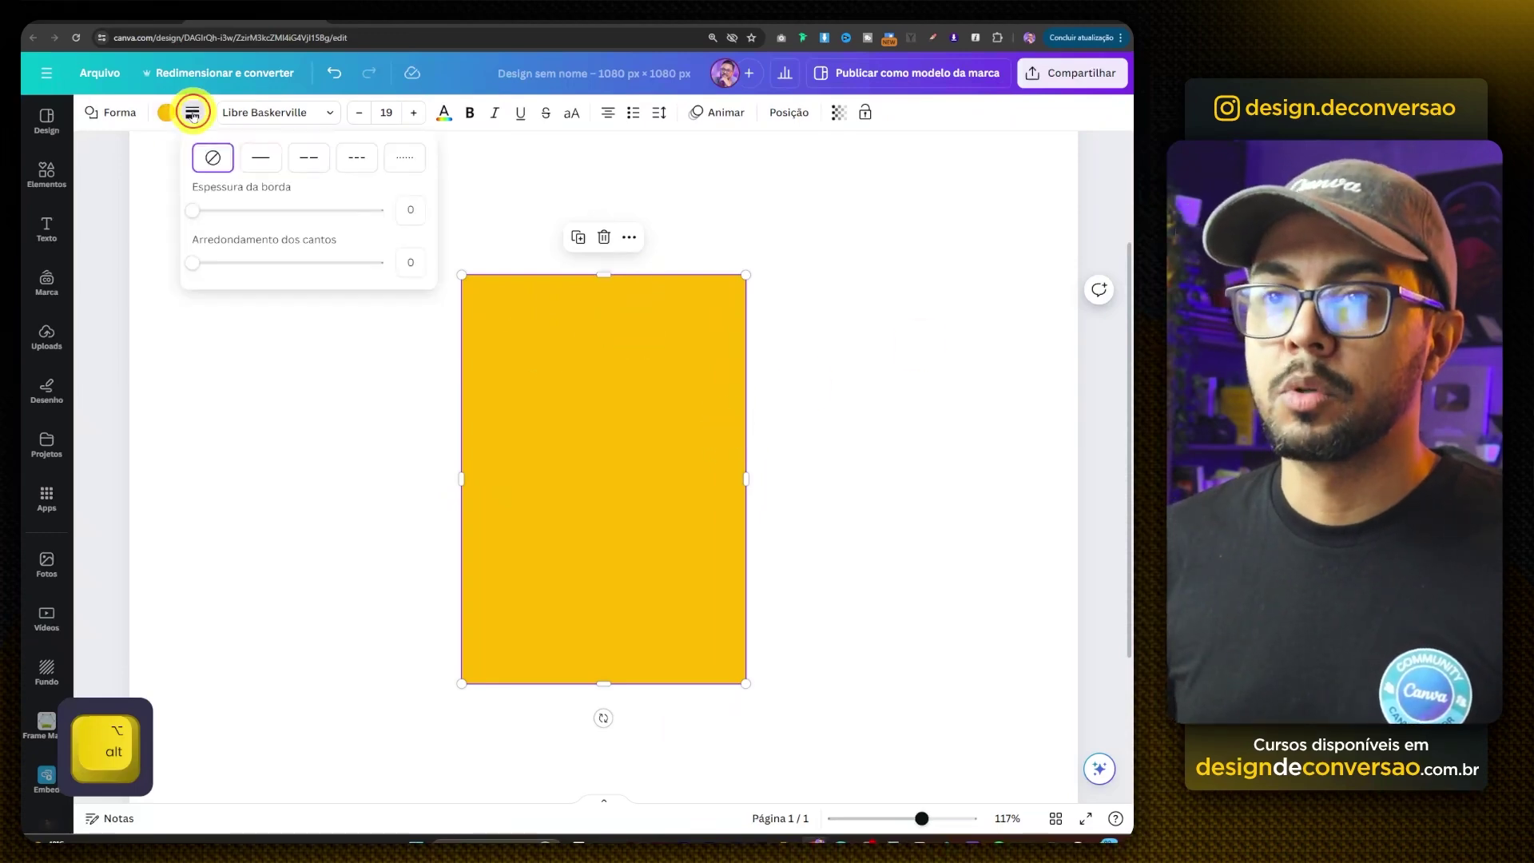
pyautogui.click(411, 262)
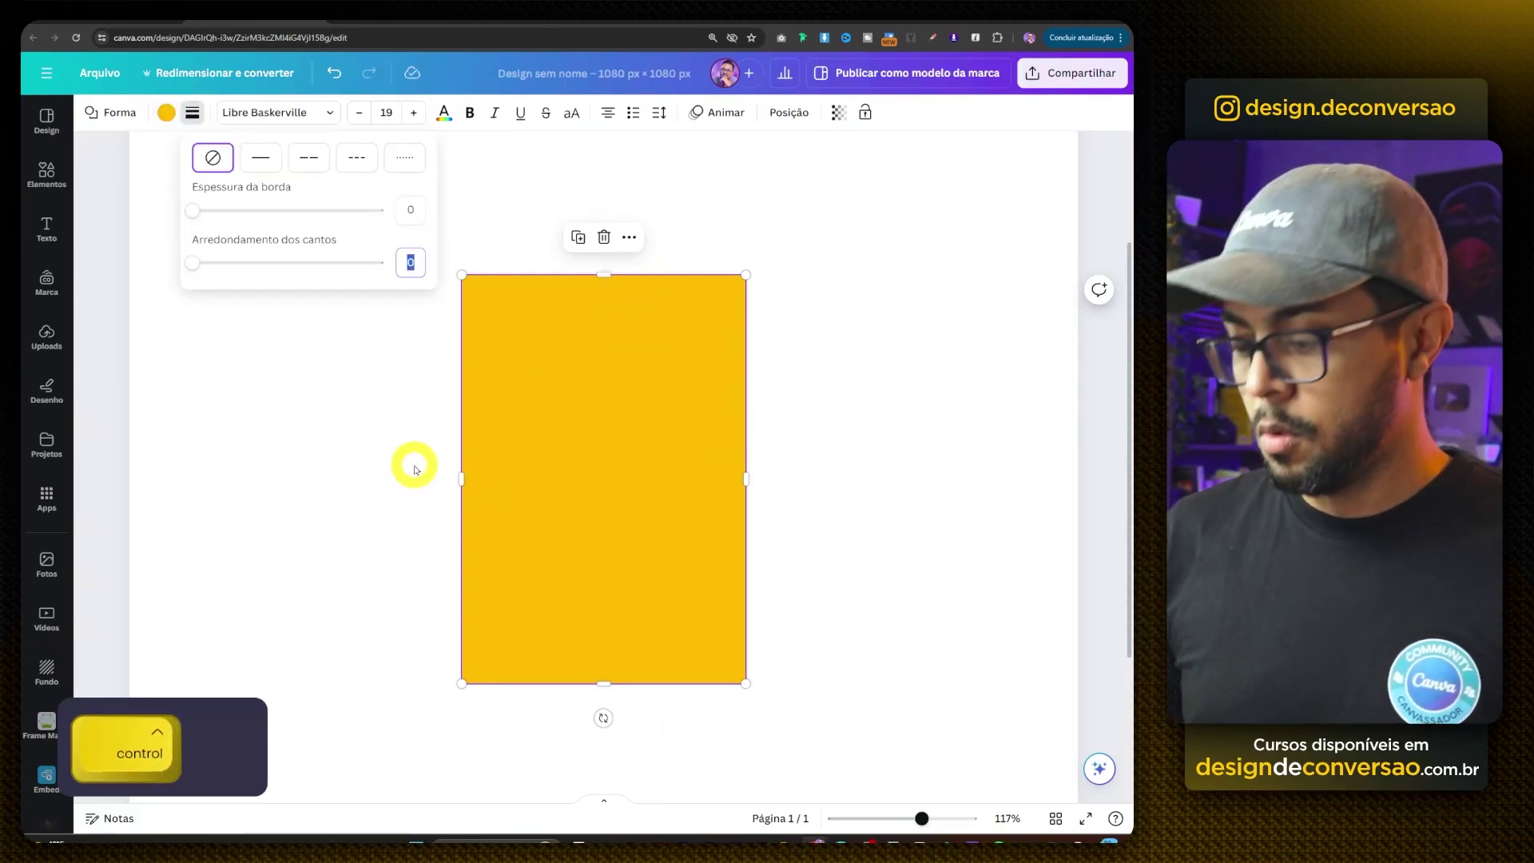
pyautogui.write('20')
pyautogui.press('Return')
pyautogui.click(384, 468)
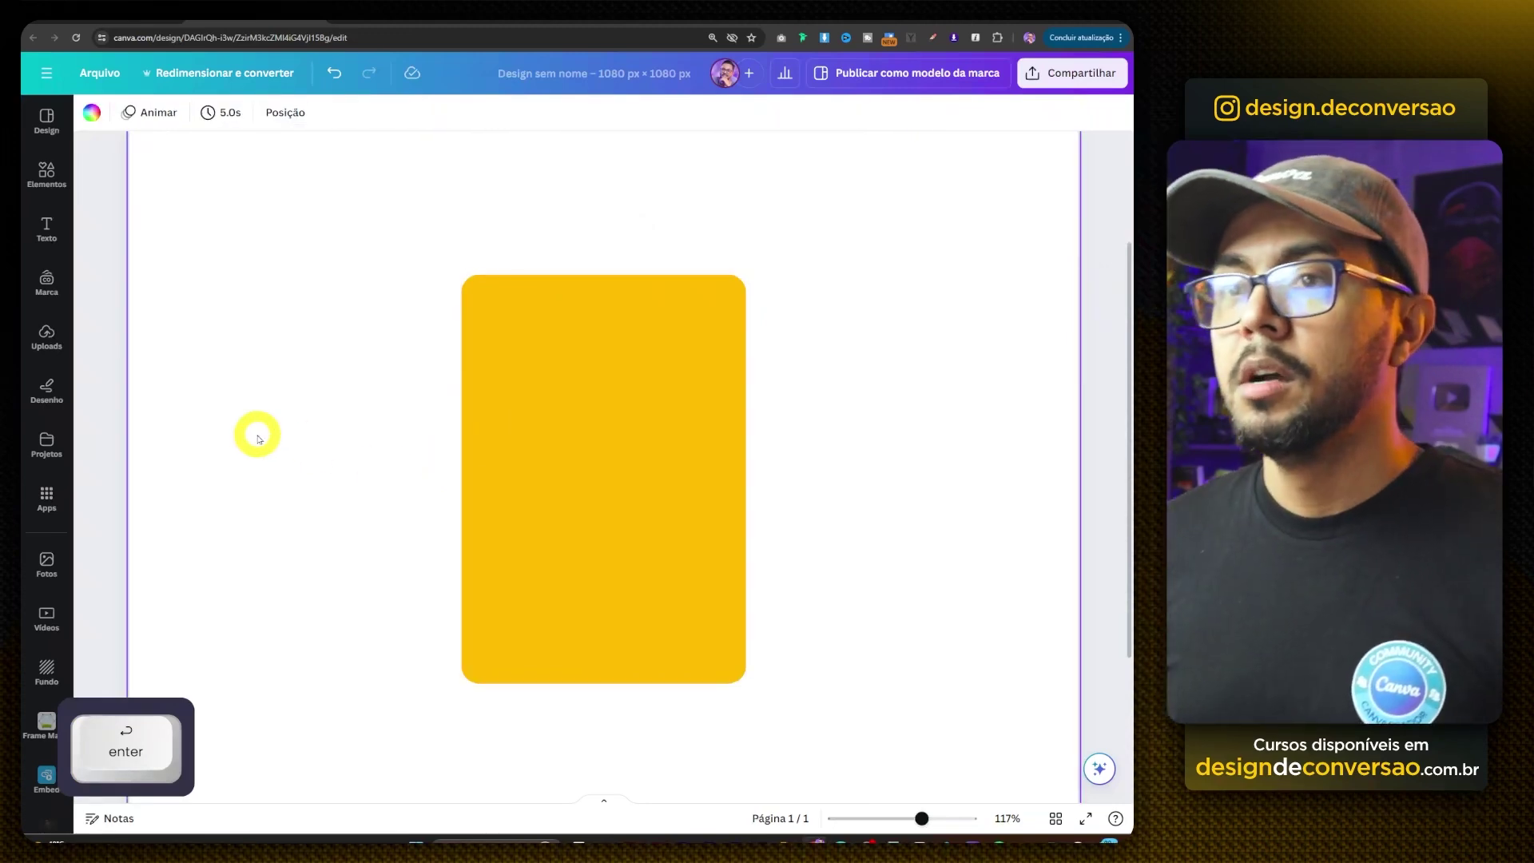
# - Fill the rounded rectangle with the black-to-gold gradient and switch the gradient style to diagonal
pyautogui.click(497, 433)
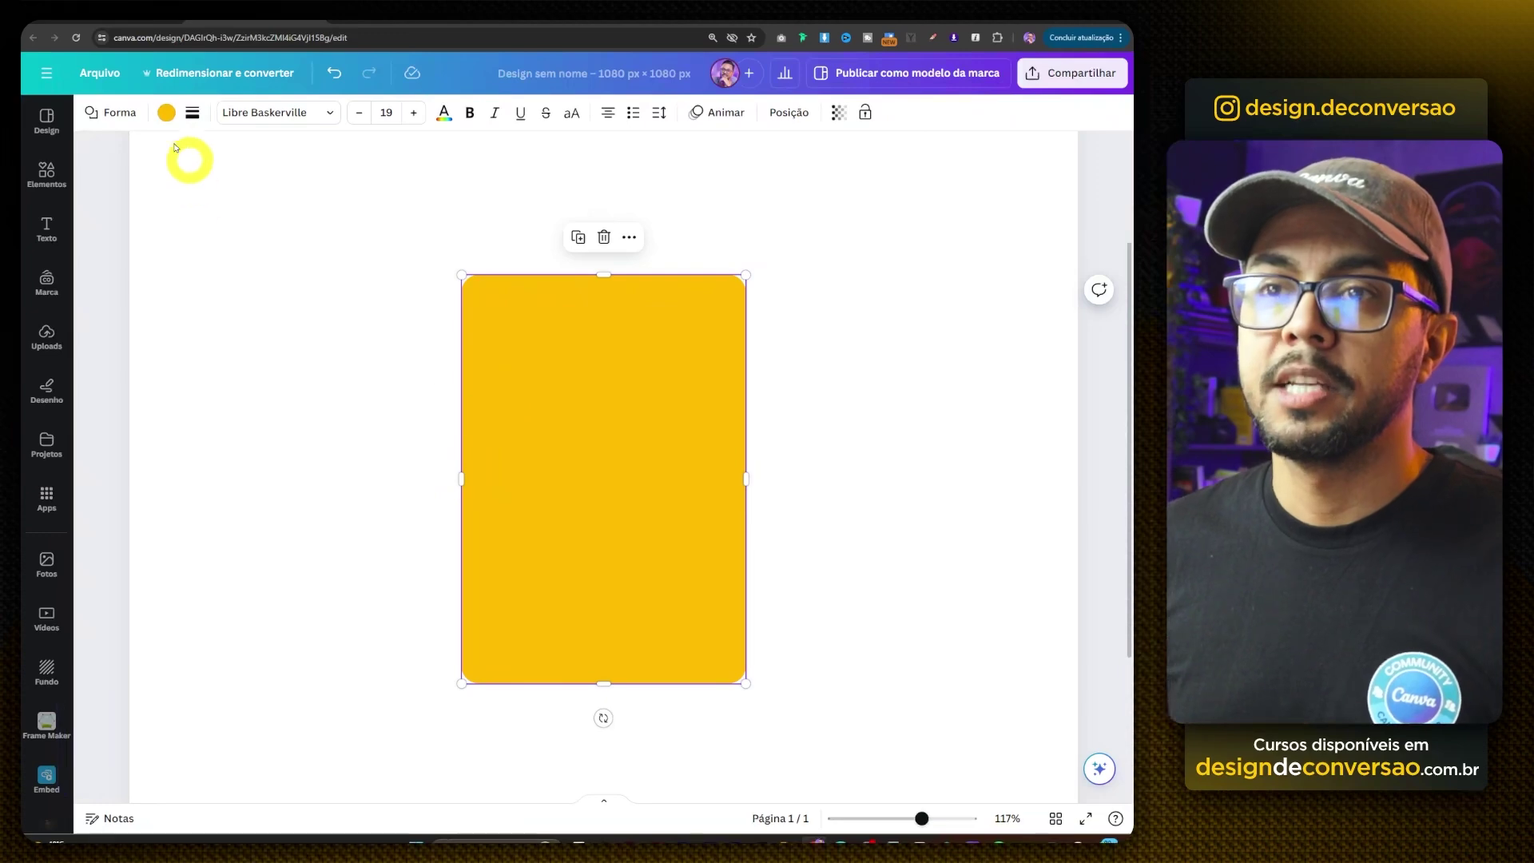
pyautogui.click(166, 113)
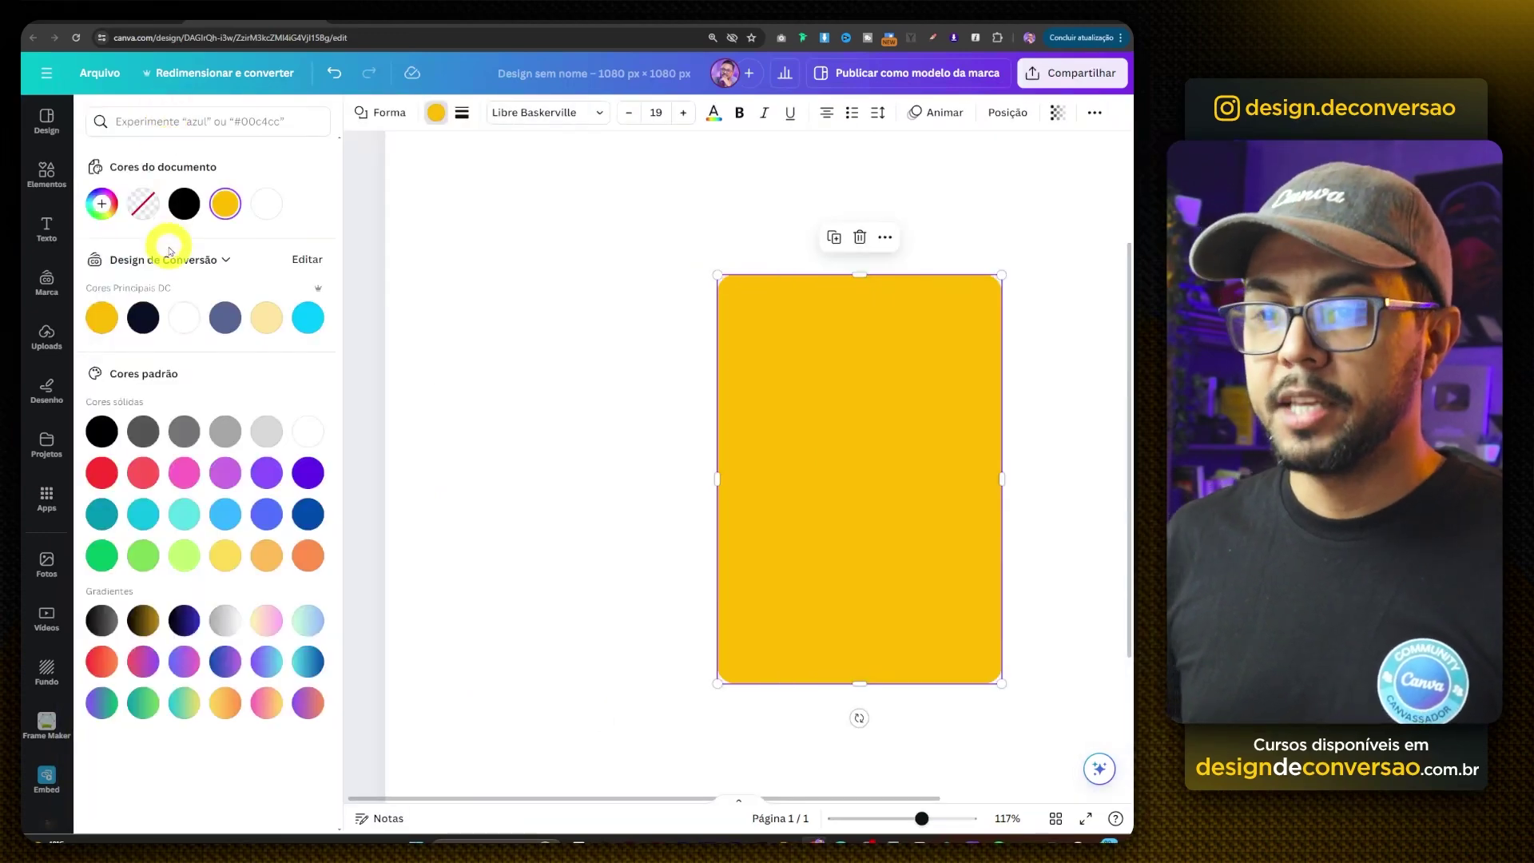
pyautogui.click(140, 621)
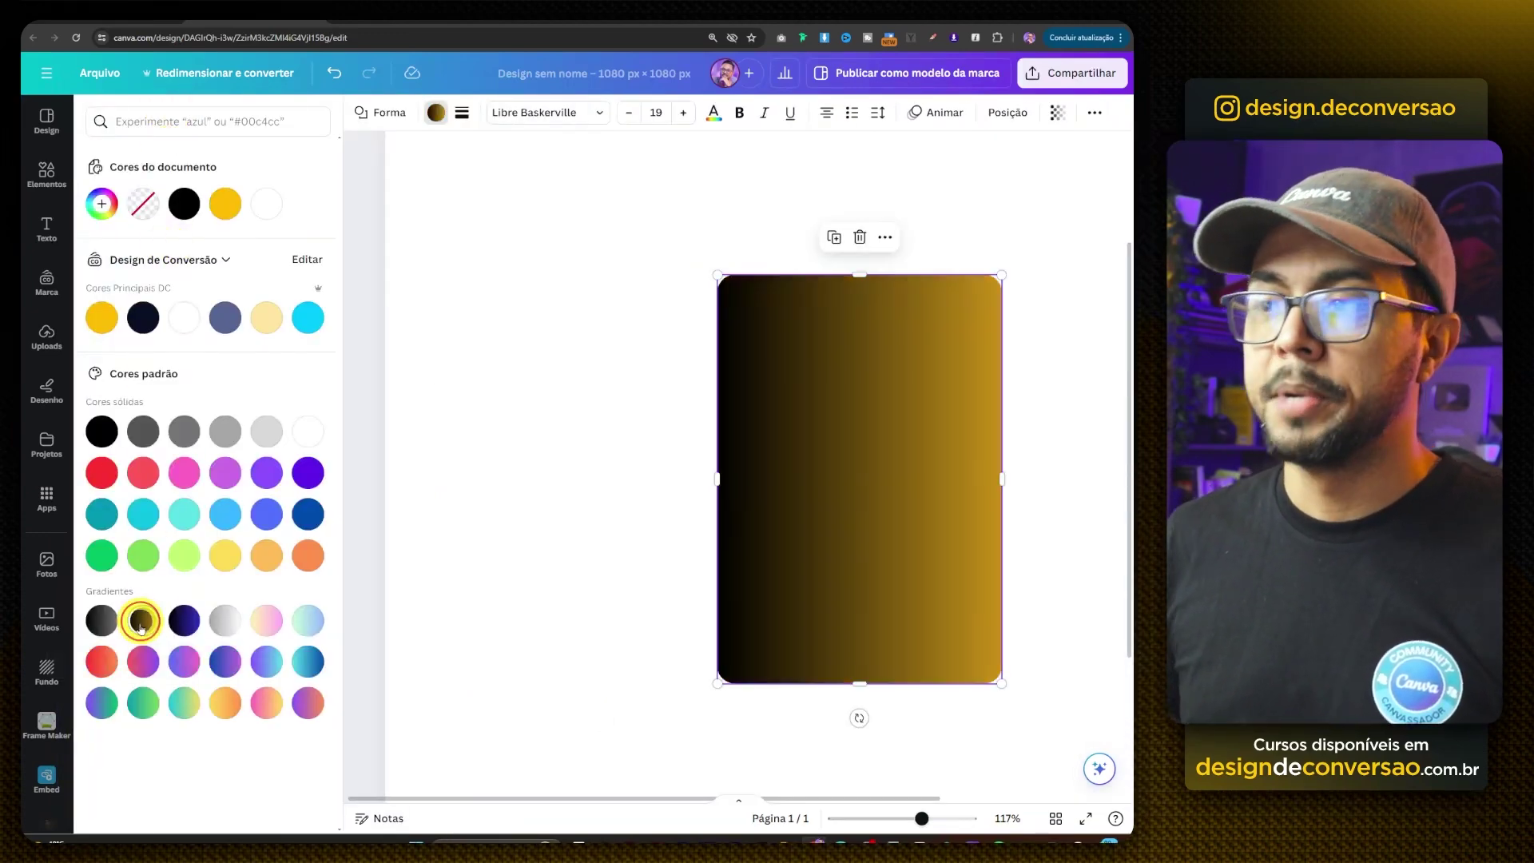
pyautogui.click(101, 205)
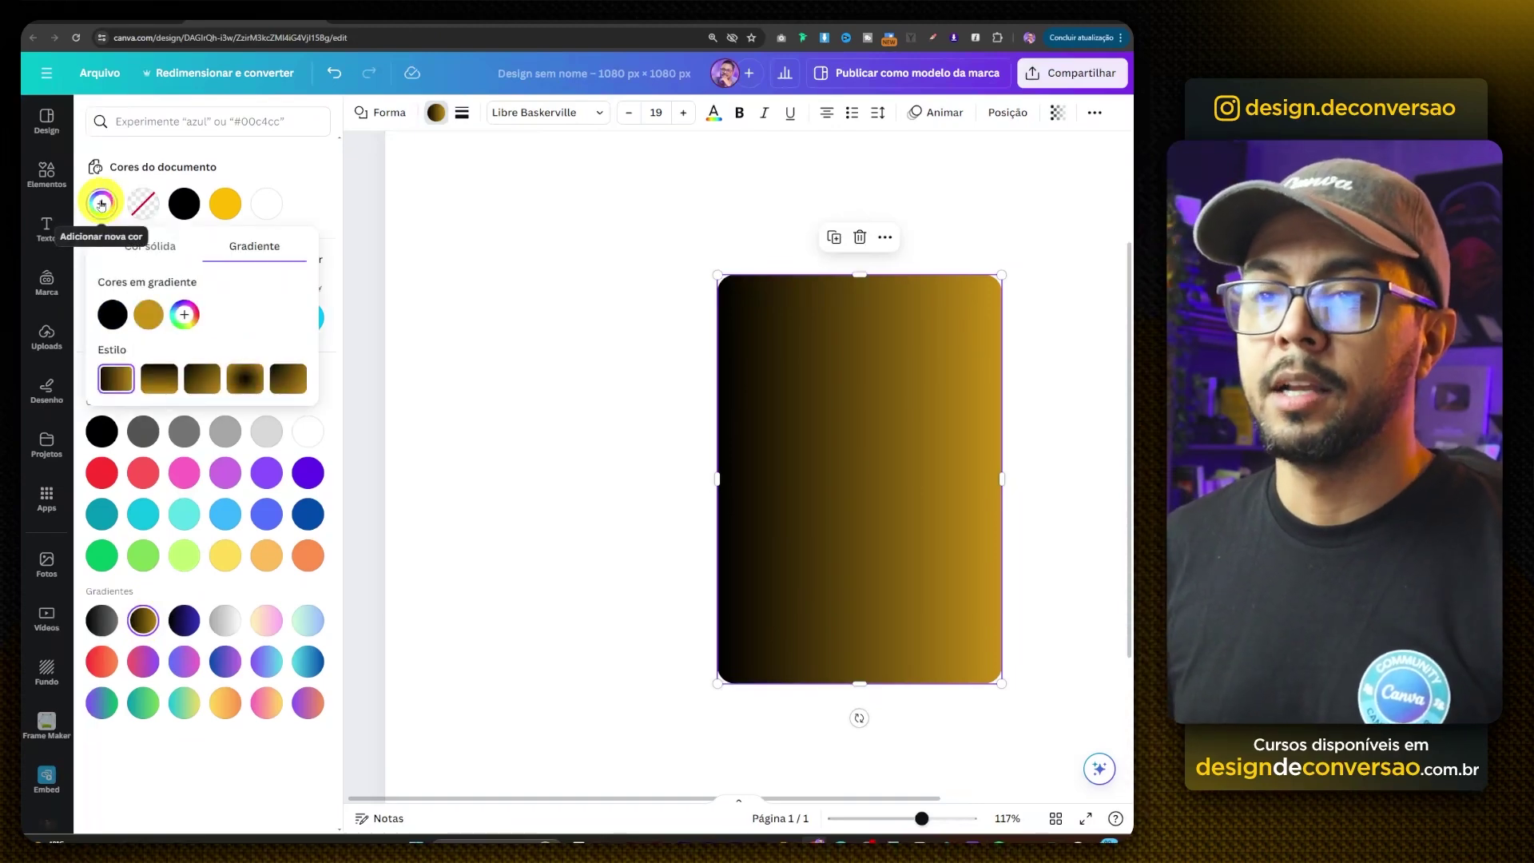
pyautogui.click(202, 380)
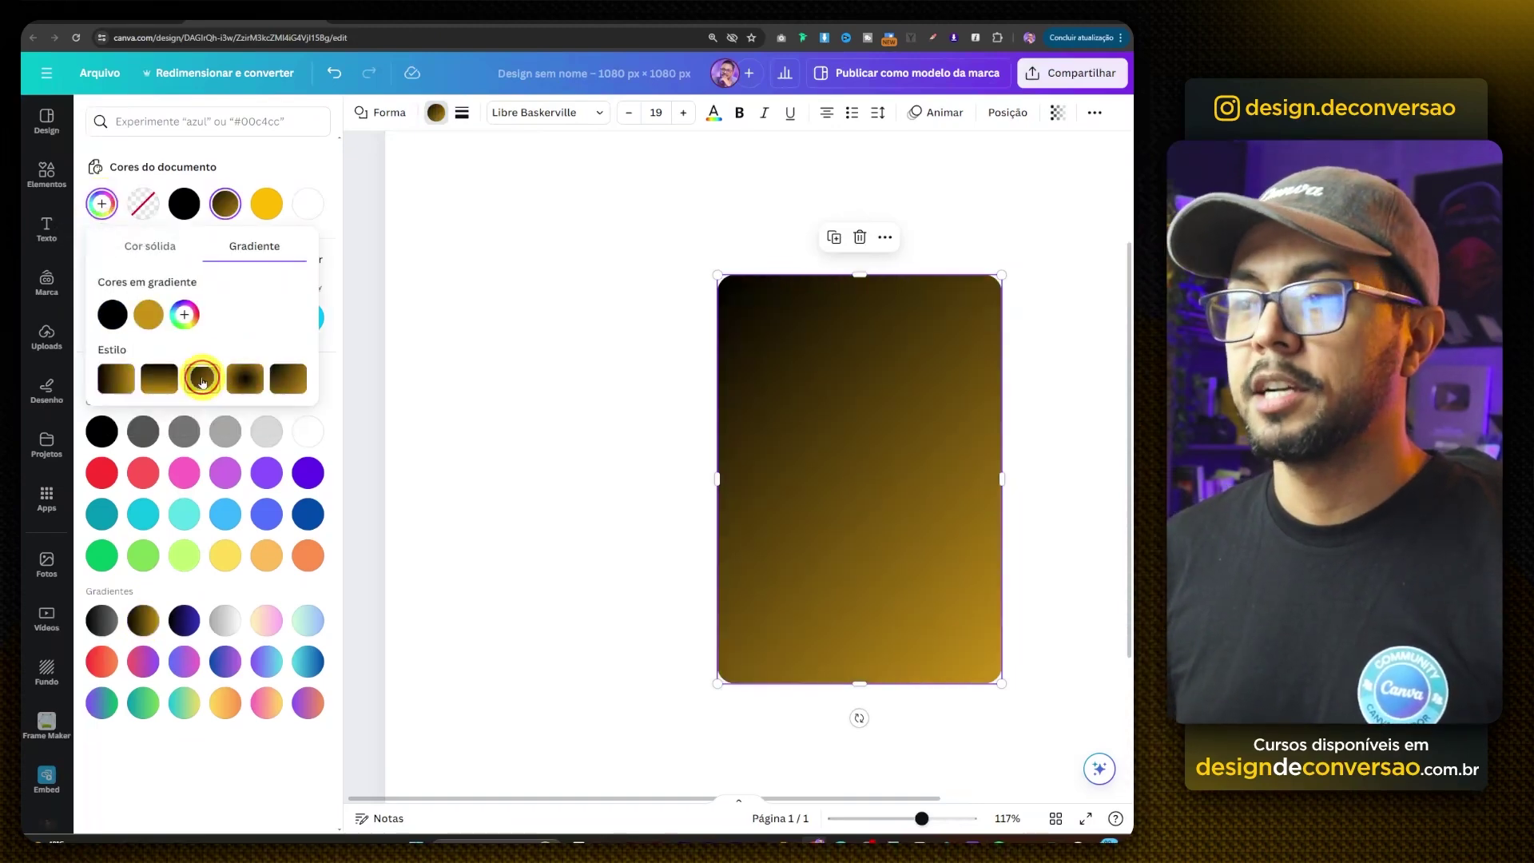
# - Change the fill gradient's black to white #FFFFFF and its gold to pale yellow #FFE7B0
pyautogui.click(111, 314)
pyautogui.click(120, 413)
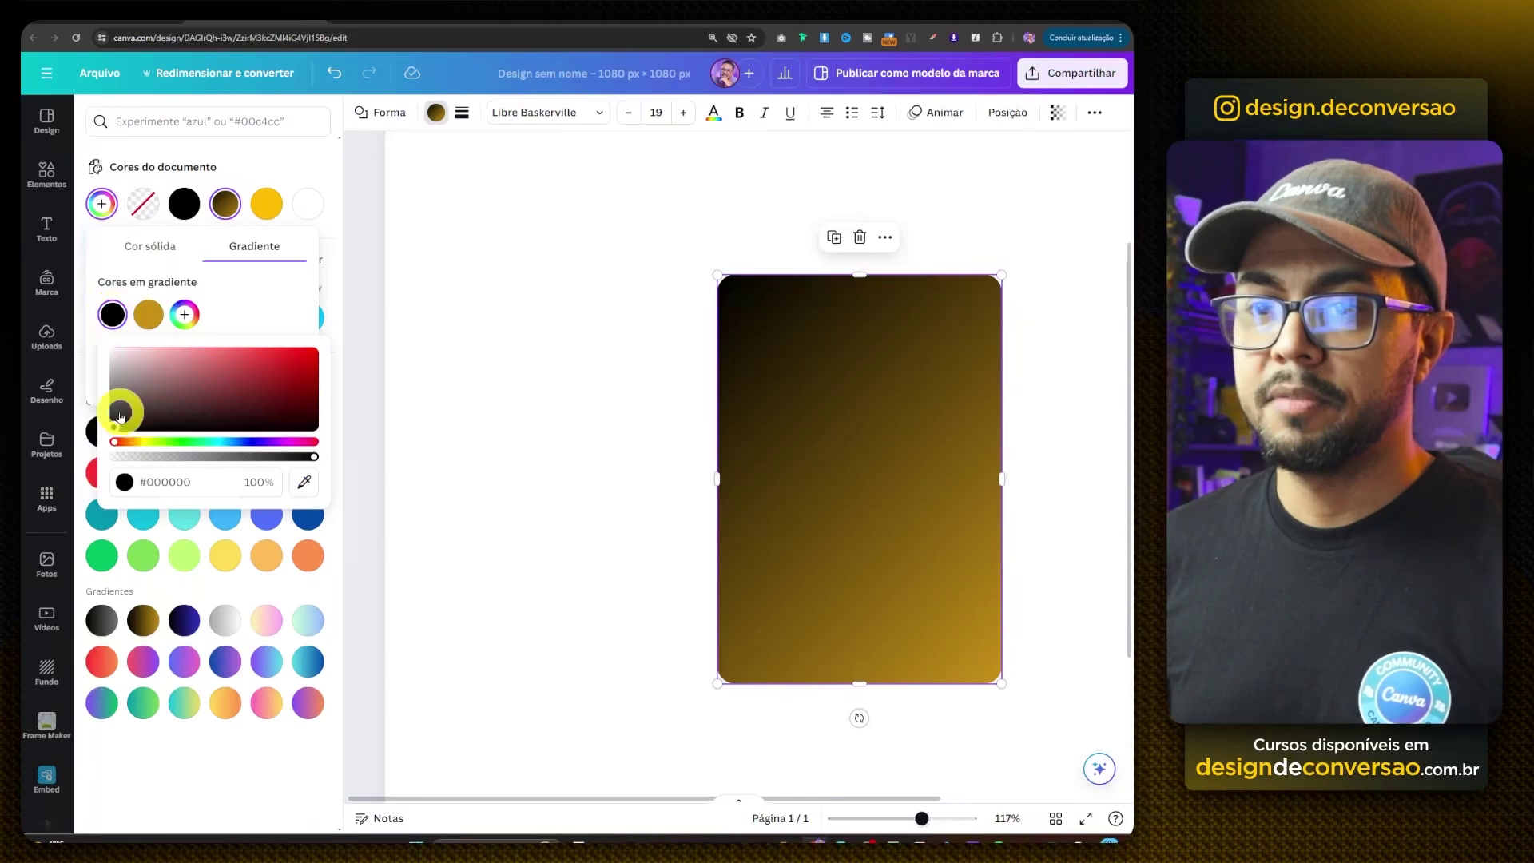
pyautogui.moveTo(114, 417); pyautogui.dragTo(86, 352)
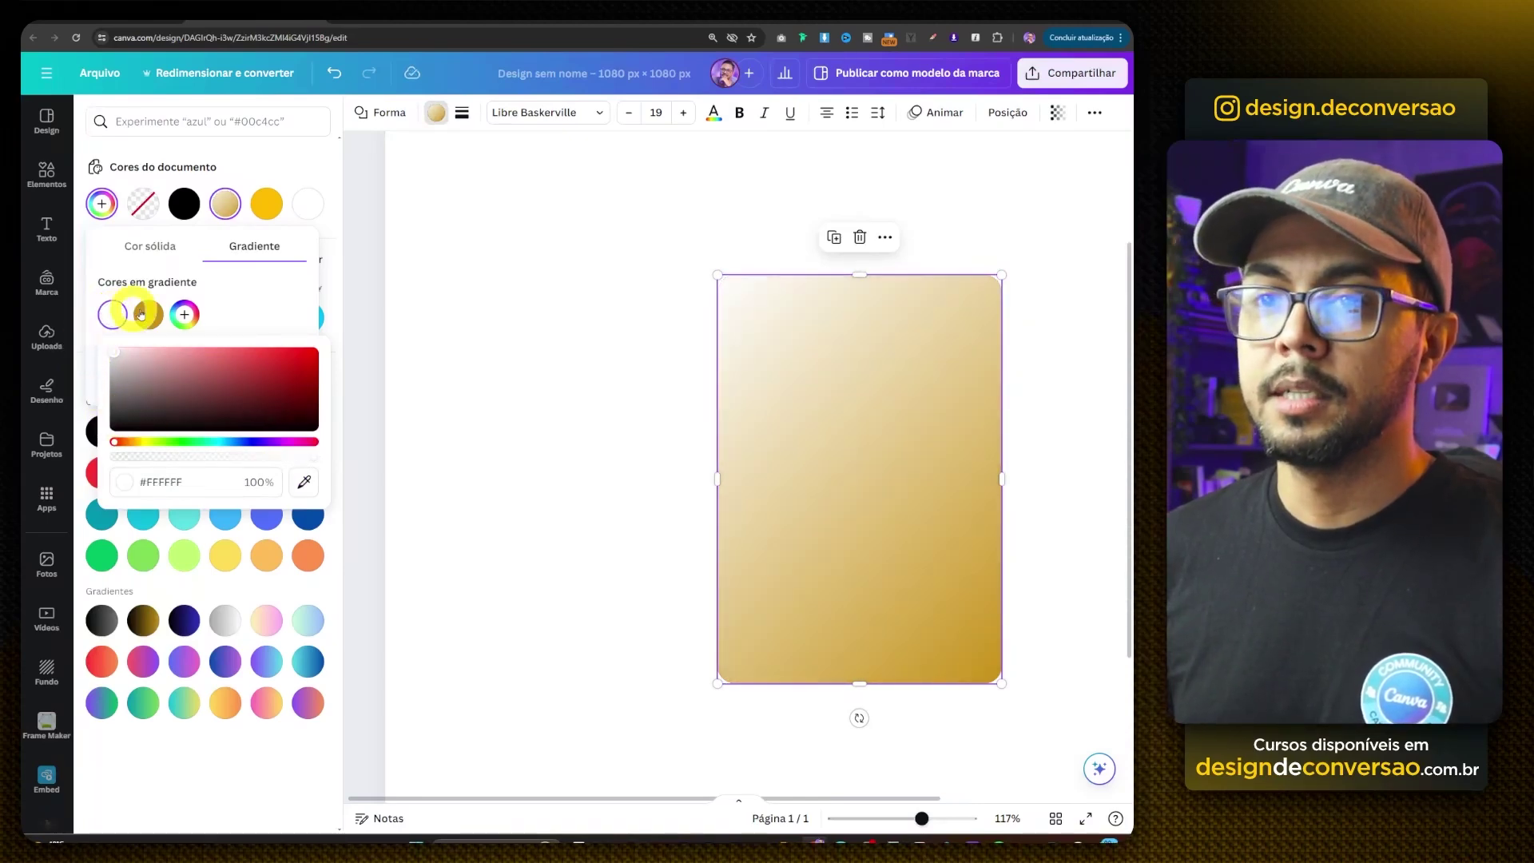
pyautogui.click(141, 314)
pyautogui.moveTo(229, 356)
pyautogui.mouseDown()
pyautogui.moveTo(326, 363)
pyautogui.moveTo(234, 333)
pyautogui.mouseUp()
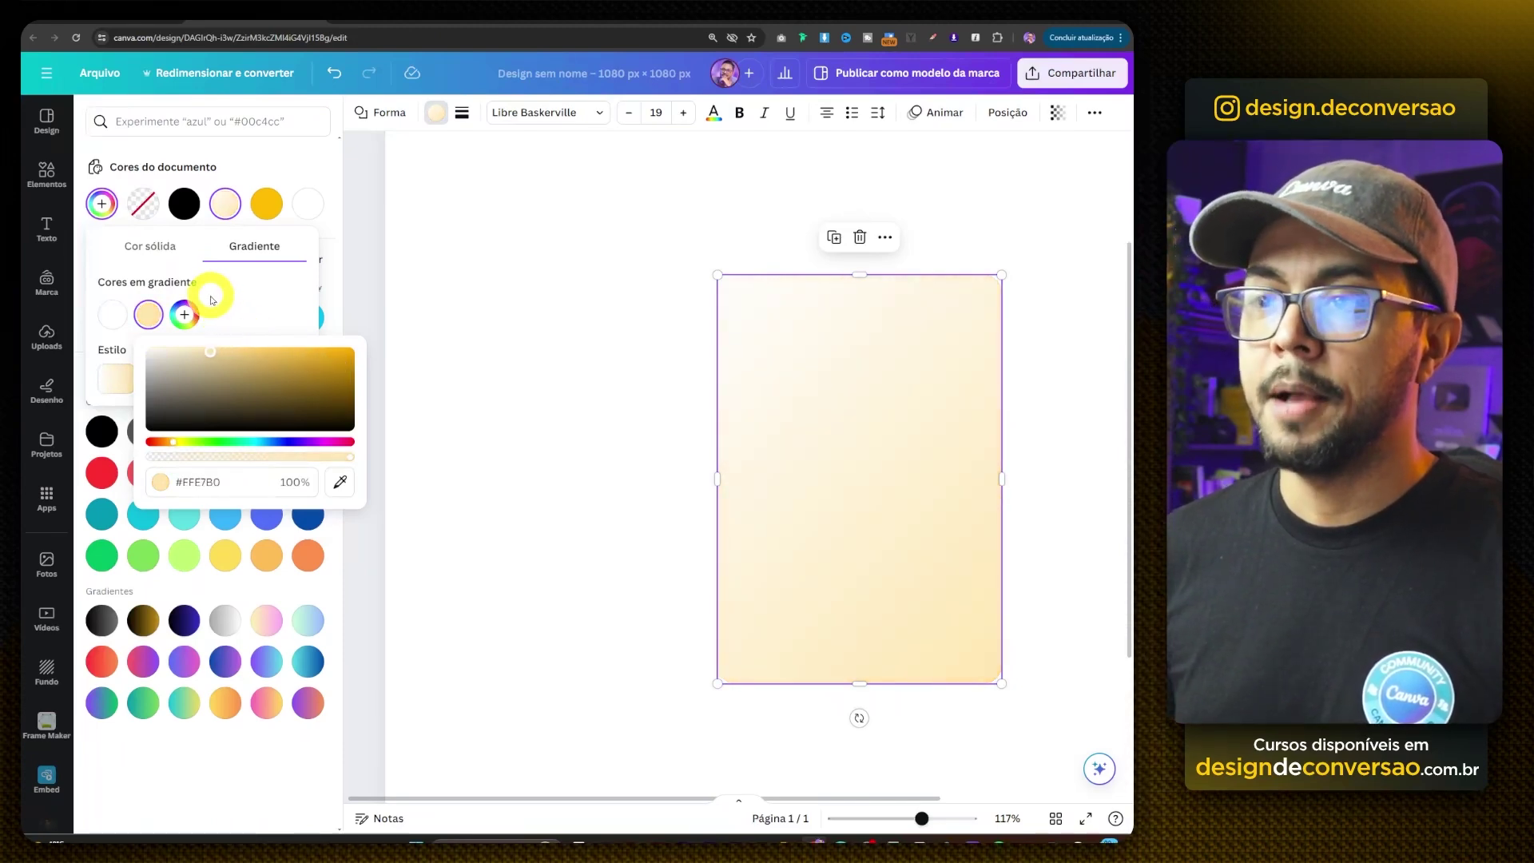
pyautogui.click(1028, 496)
pyautogui.click(823, 457)
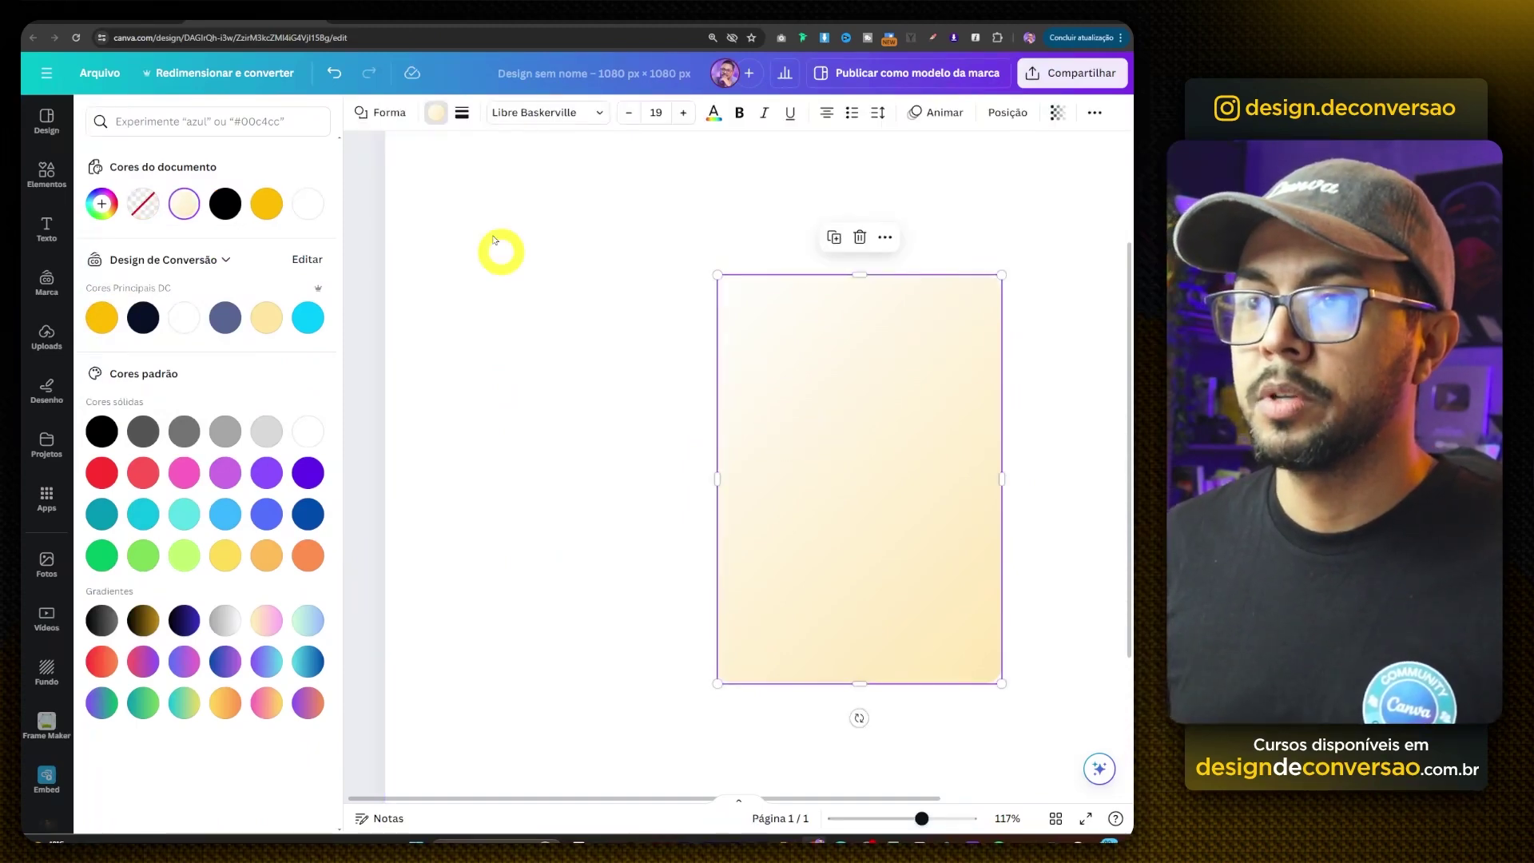
# - Add a solid border to the rectangle with a thickness of 2
pyautogui.click(461, 120)
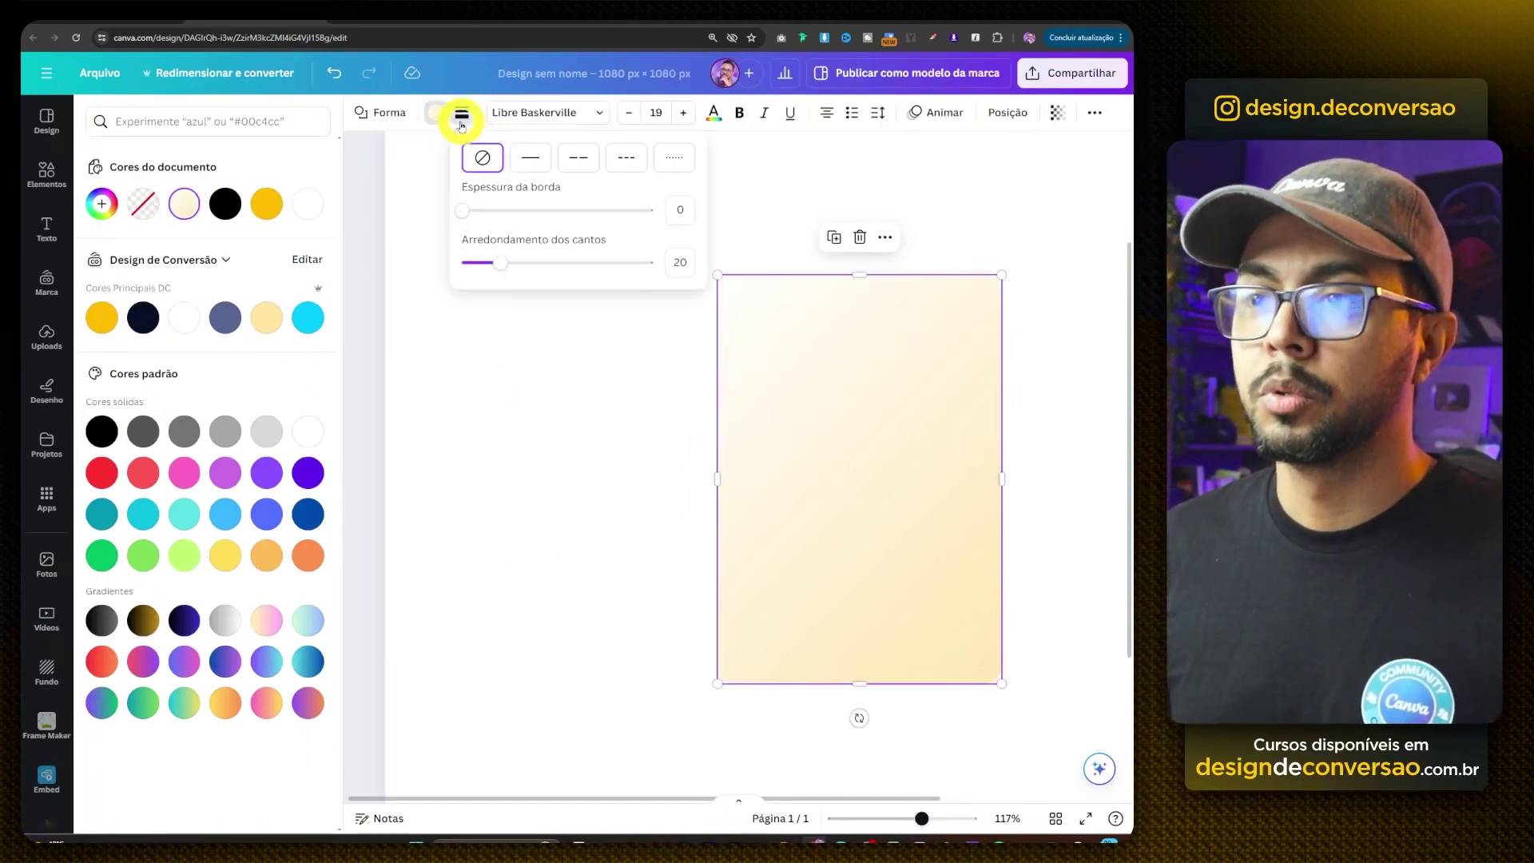
pyautogui.click(531, 158)
pyautogui.click(678, 213)
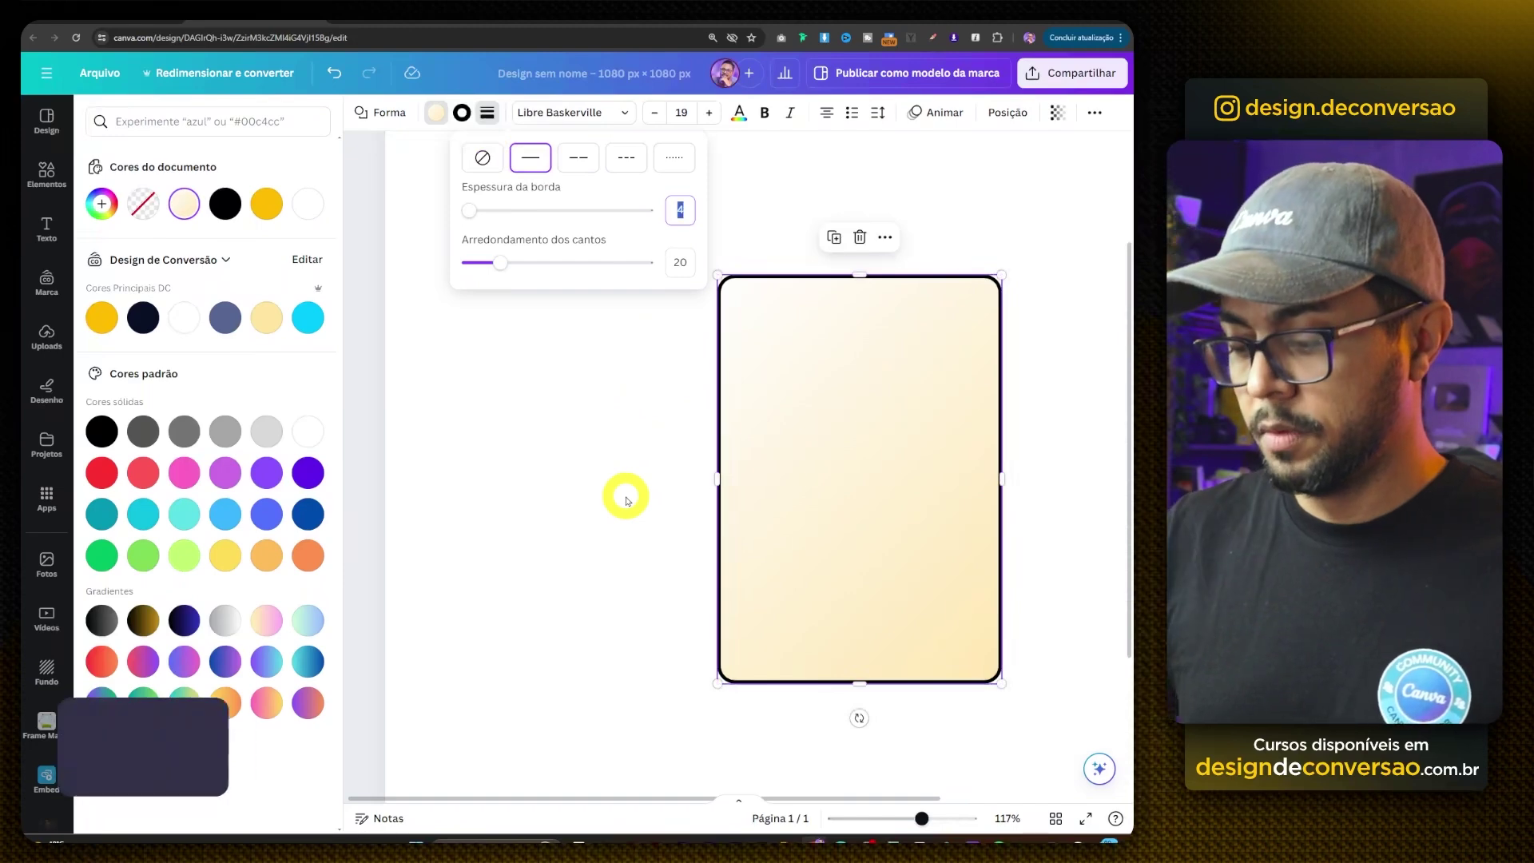
pyautogui.write('2')
pyautogui.press('Return')
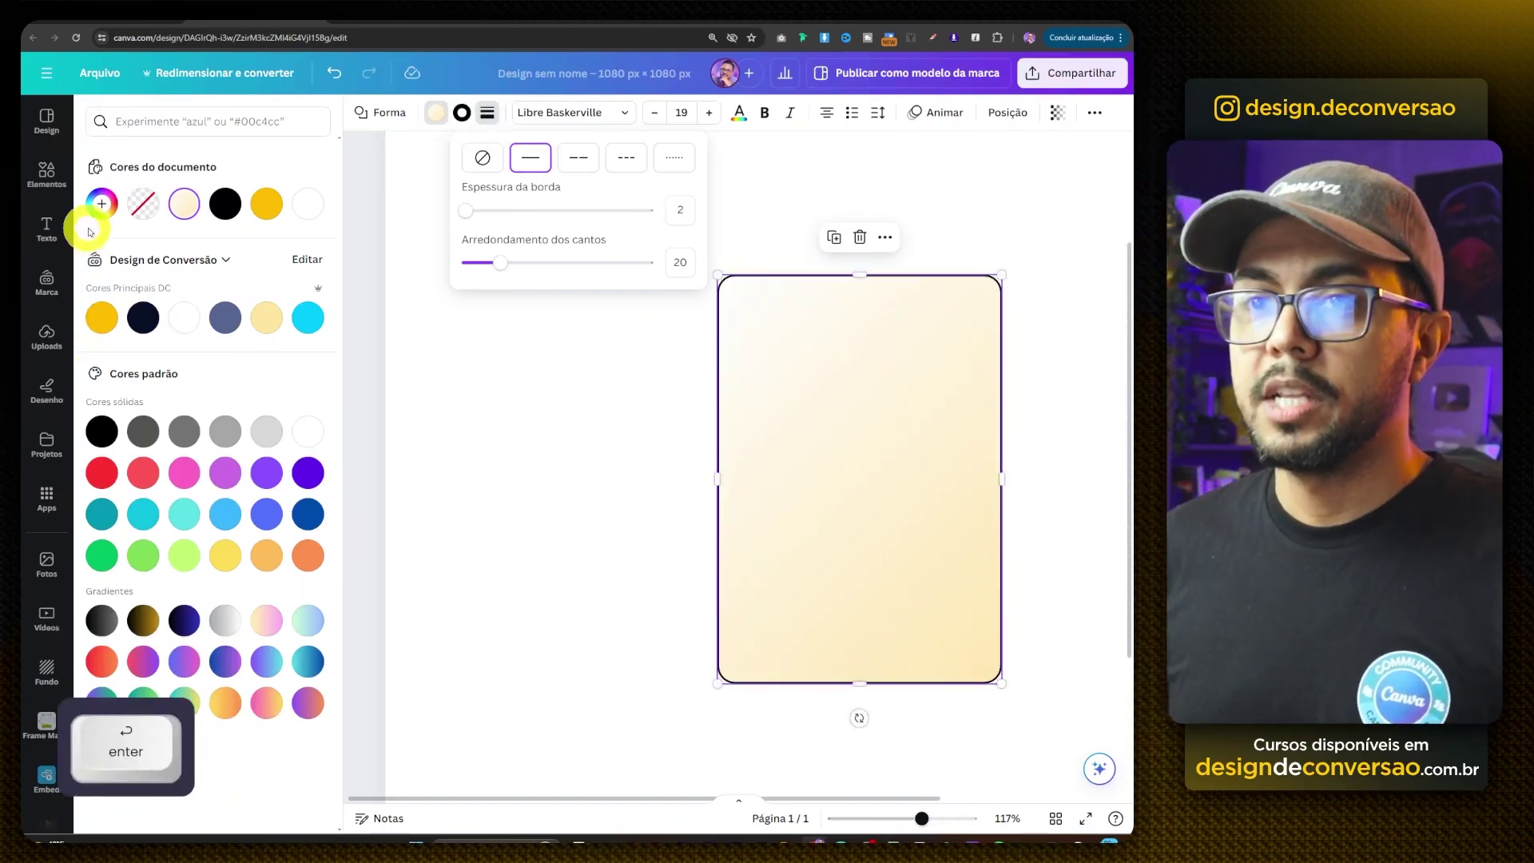
# - Switch the border colour to a gradient and set its first colour to golden yellow
pyautogui.click(461, 111)
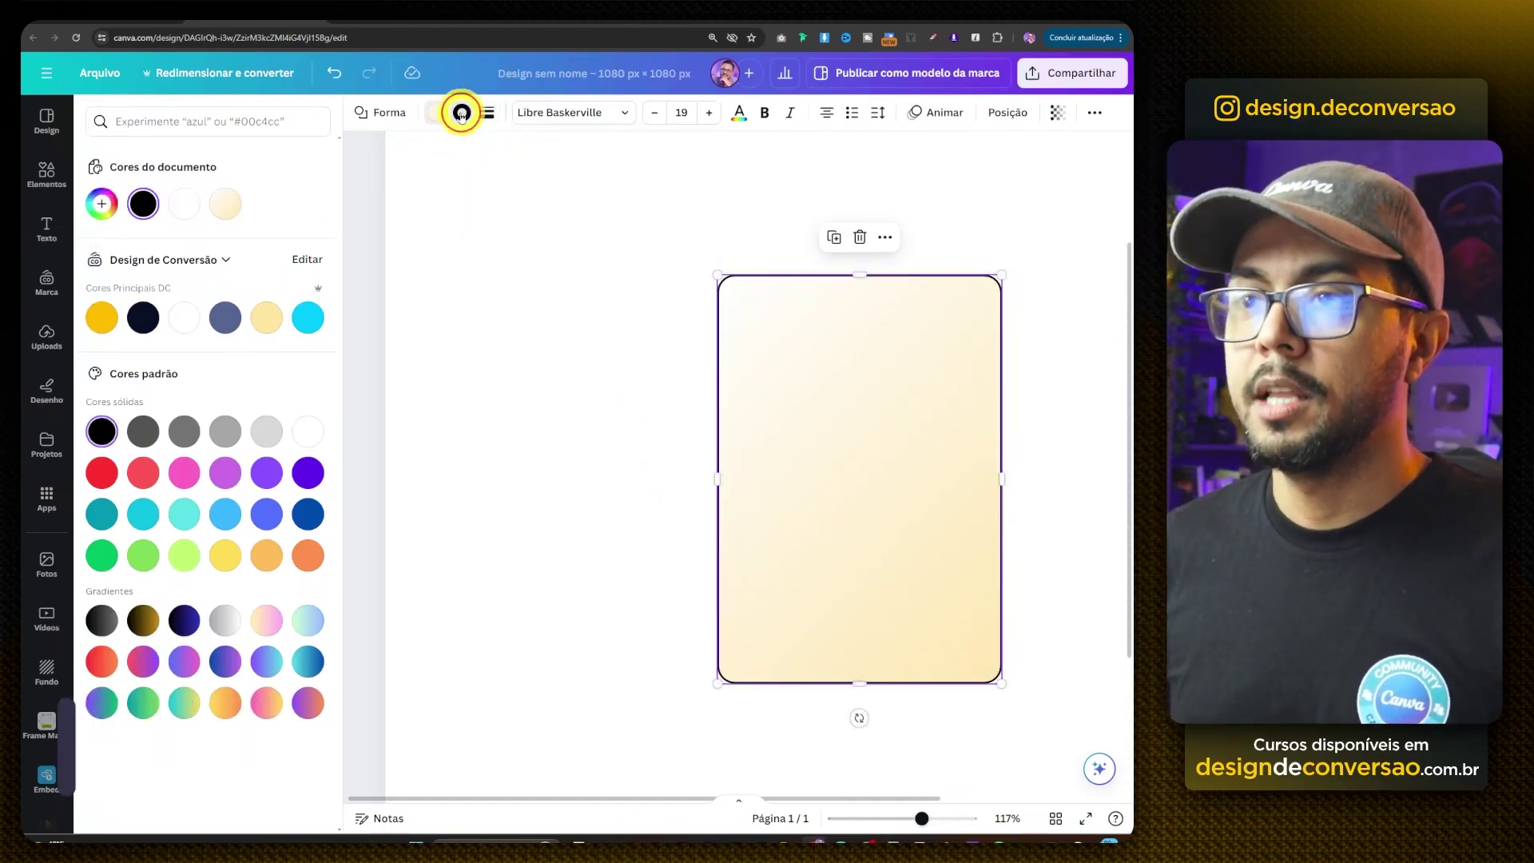
pyautogui.click(100, 203)
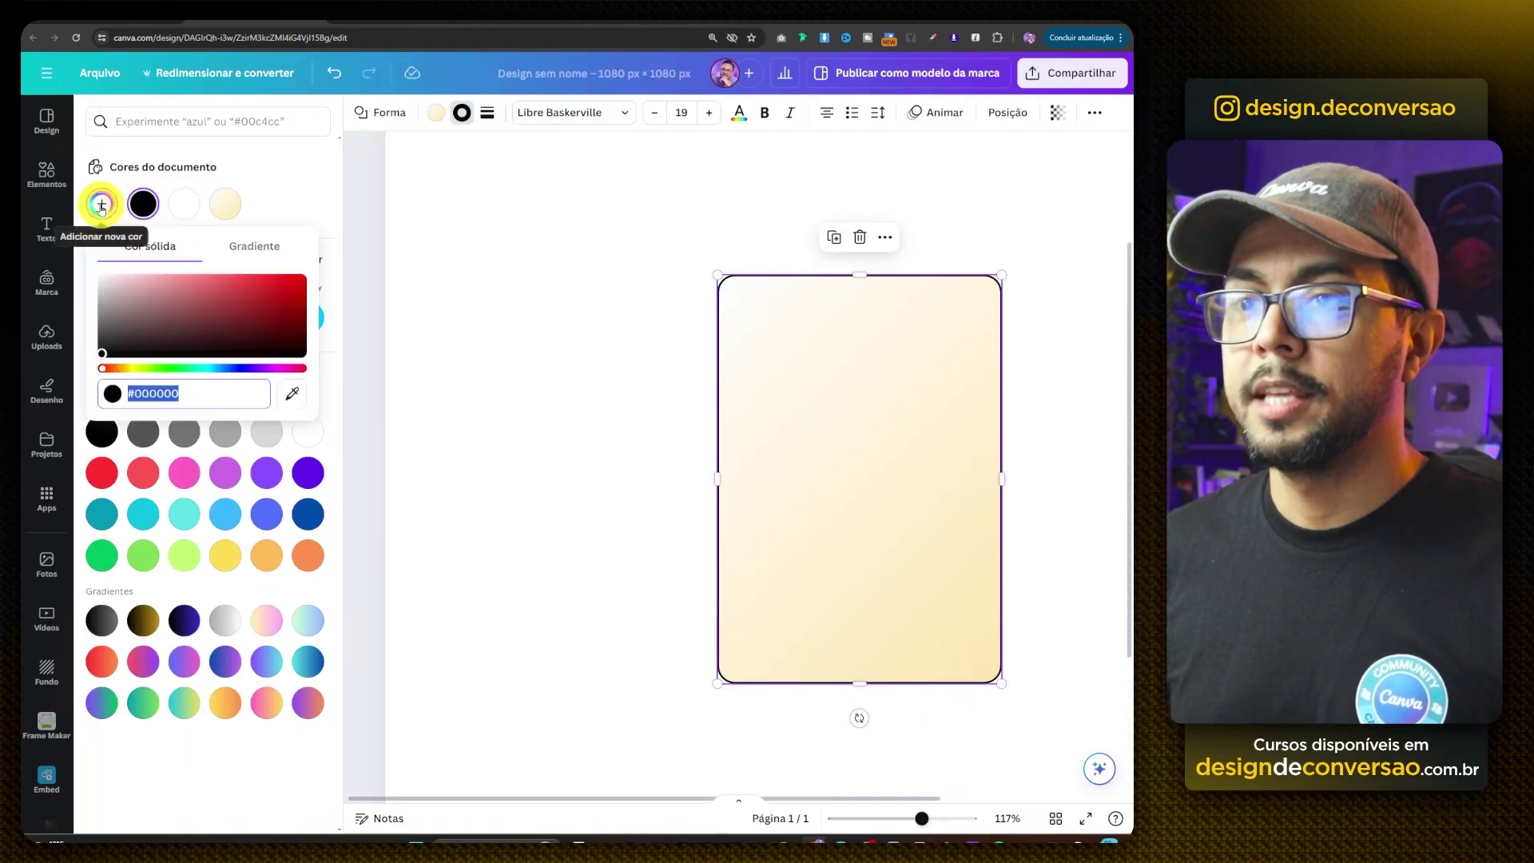
pyautogui.click(253, 248)
pyautogui.click(110, 316)
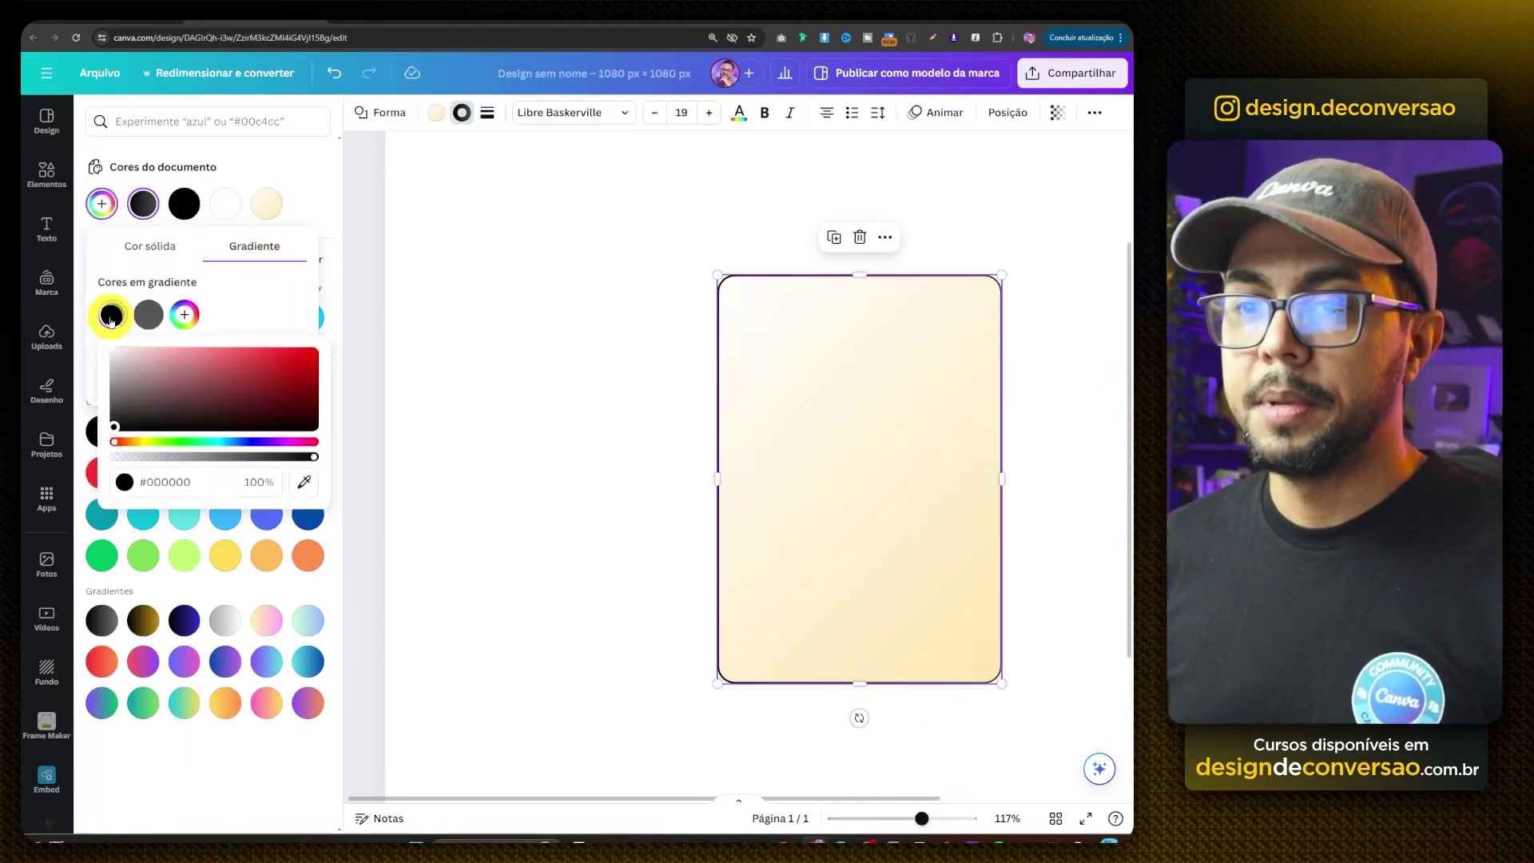
pyautogui.click(124, 440)
pyautogui.click(270, 352)
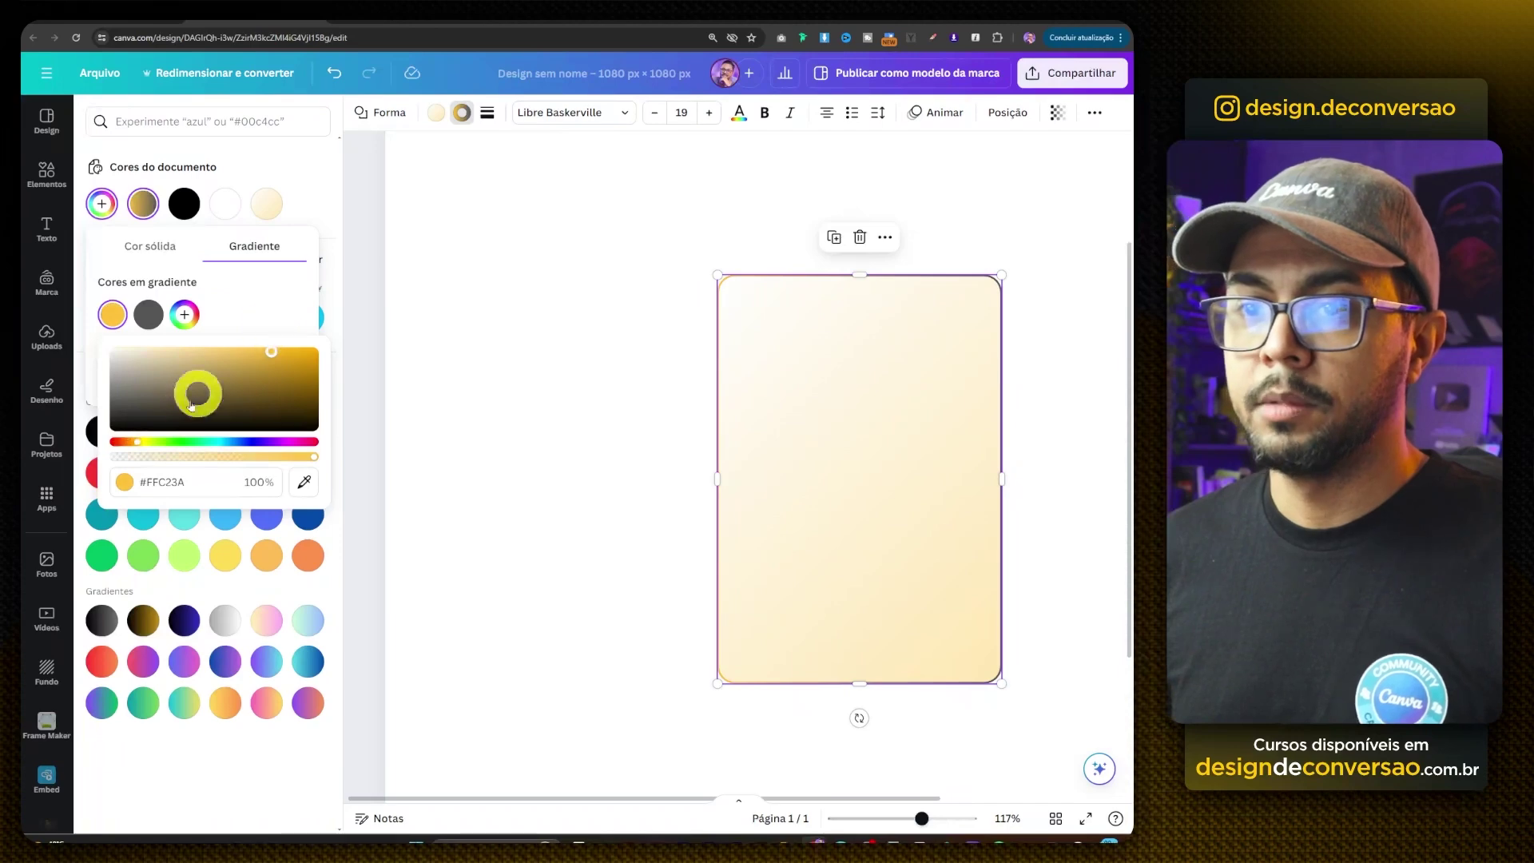
# - Match the border gradient's second colour to the first by sampling it, and add three more stops in the same #FFC73A
pyautogui.click(148, 314)
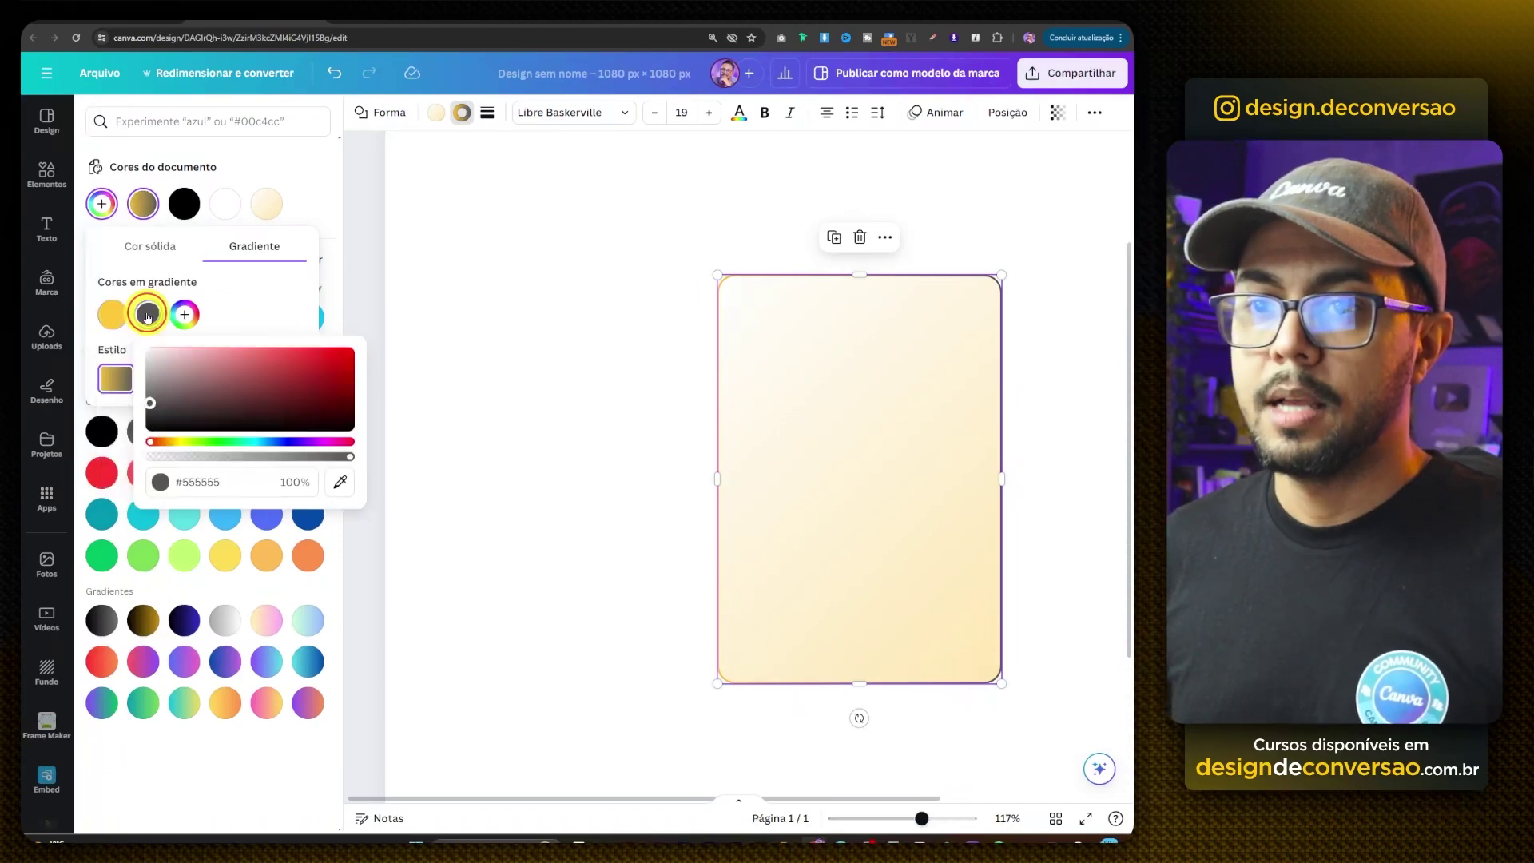
pyautogui.click(340, 481)
pyautogui.click(112, 313)
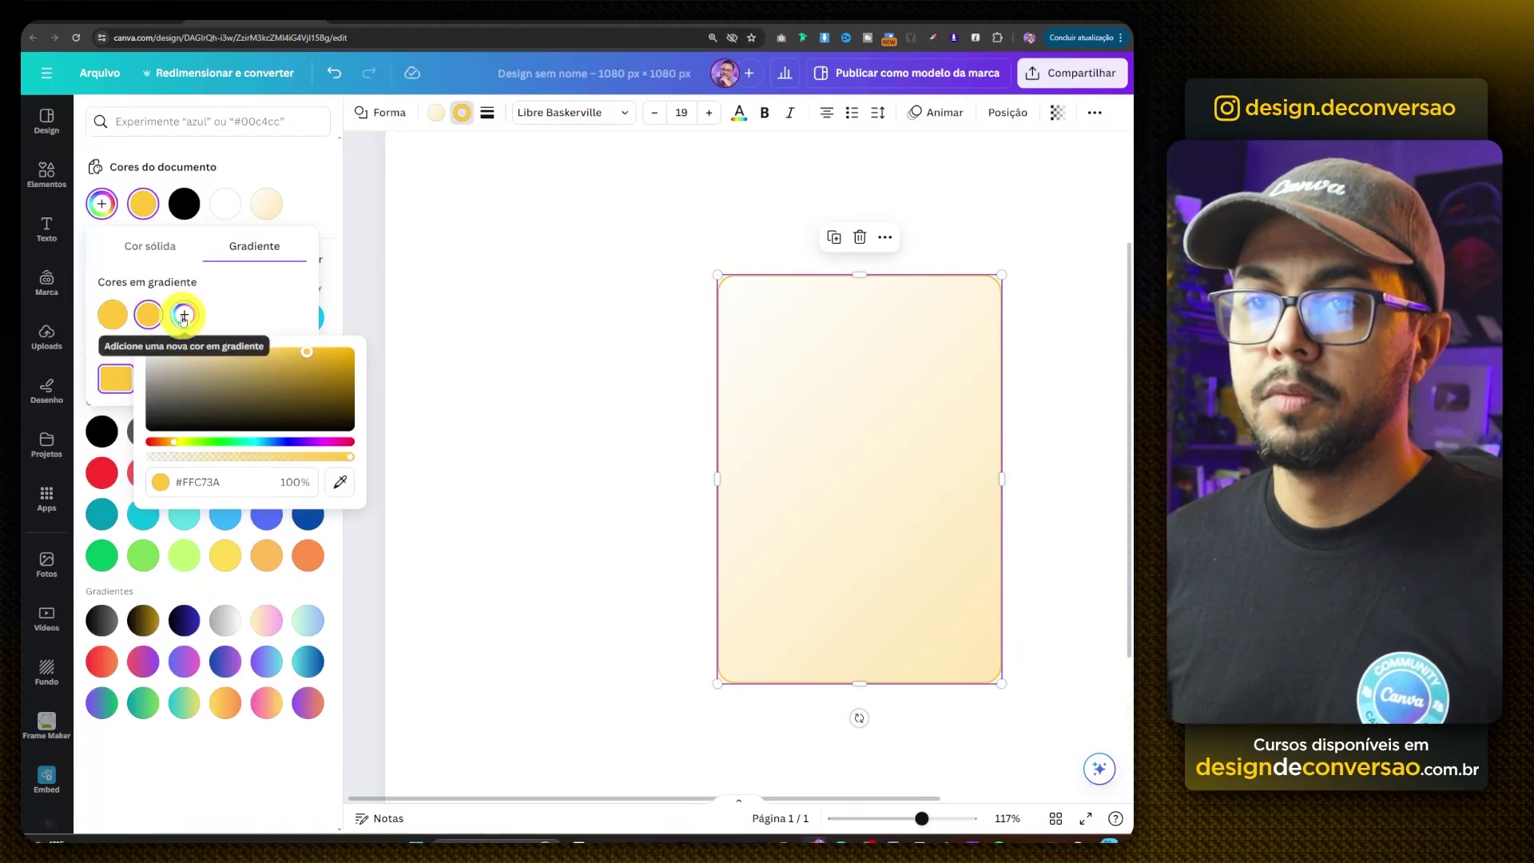
pyautogui.click(184, 314)
pyautogui.click(220, 314)
pyautogui.click(255, 314)
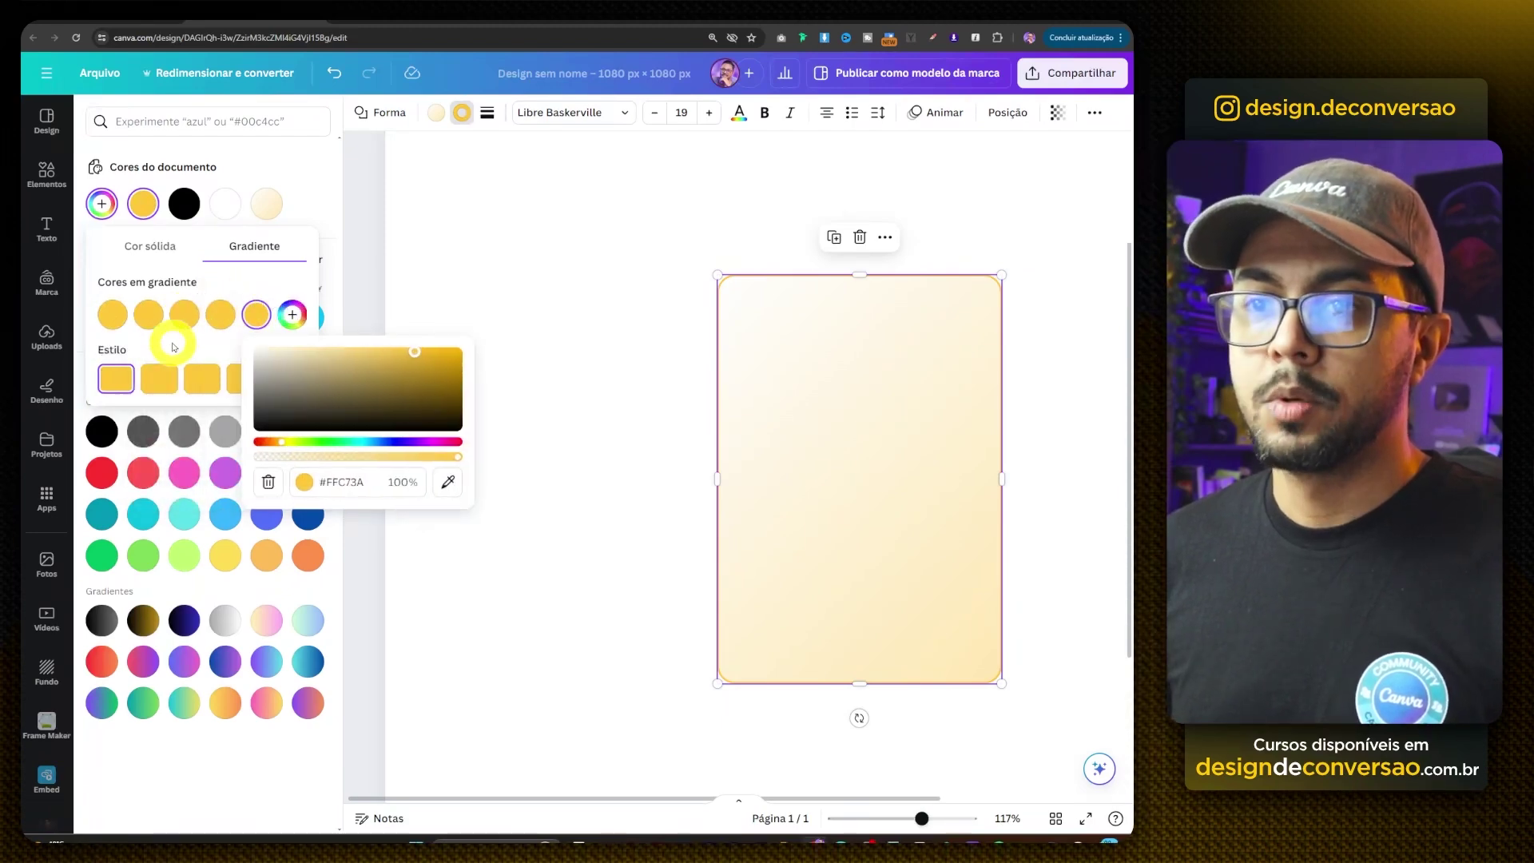
# - Set the border gradient's second colour to cream #FFF1CF and fourth to dark gold #B48309, using the diagonal gradient style
pyautogui.click(148, 313)
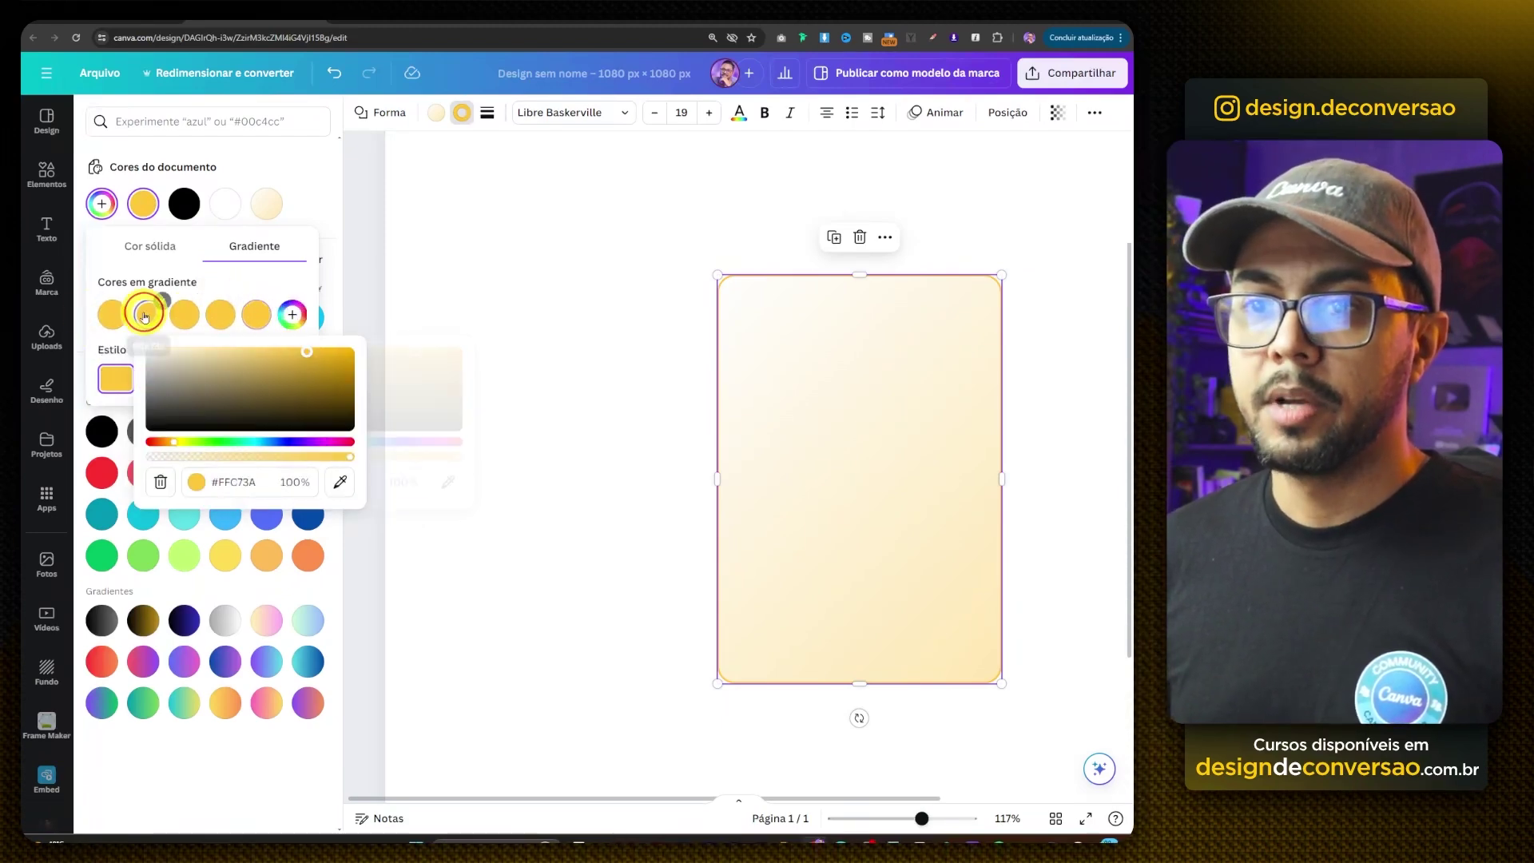
pyautogui.click(194, 351)
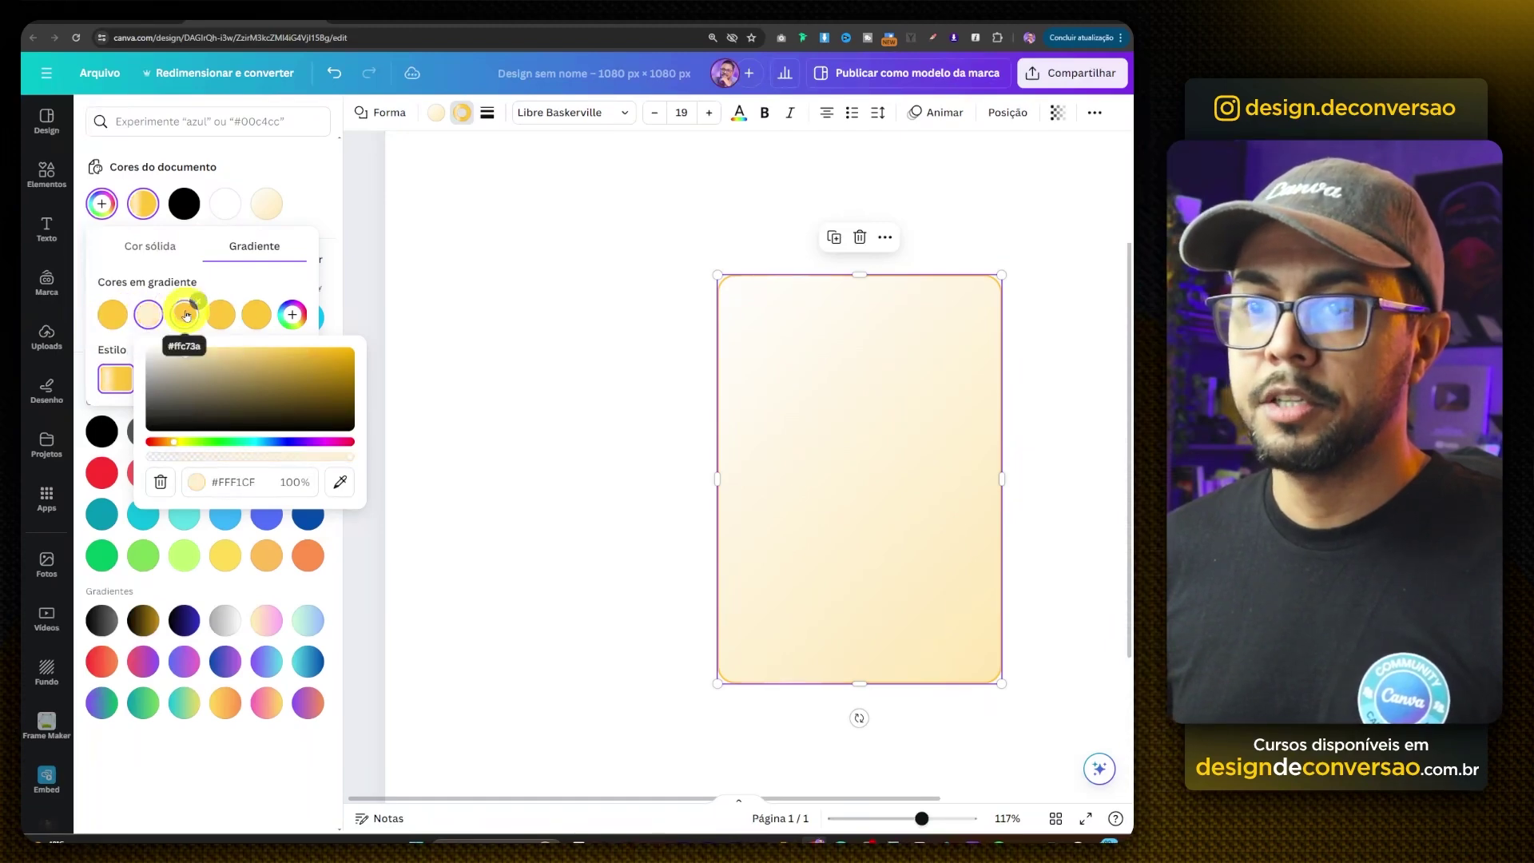
pyautogui.click(220, 314)
pyautogui.moveTo(382, 357); pyautogui.dragTo(414, 369)
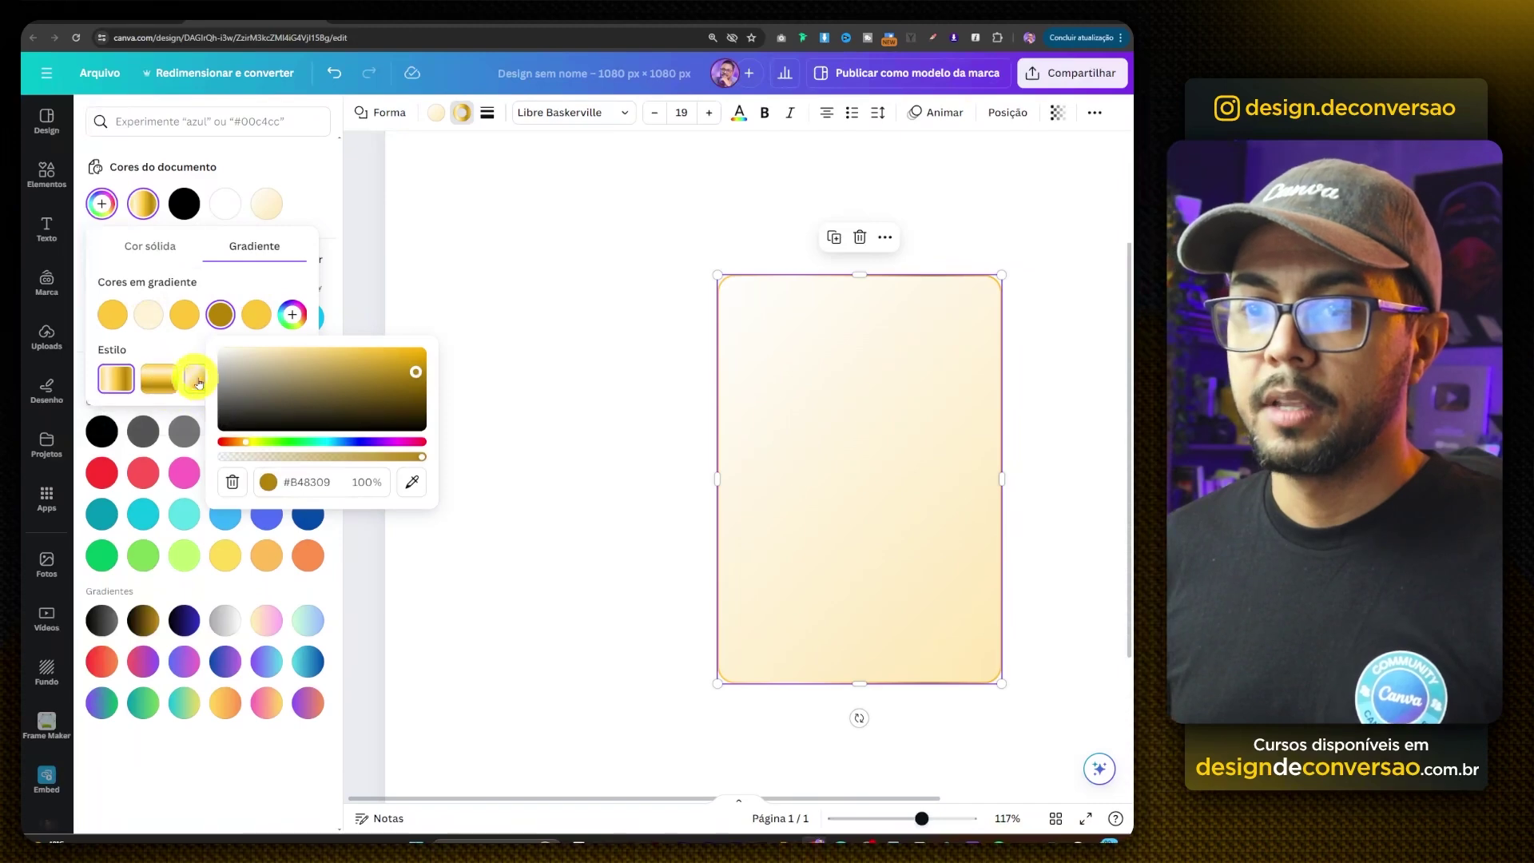
pyautogui.click(200, 380)
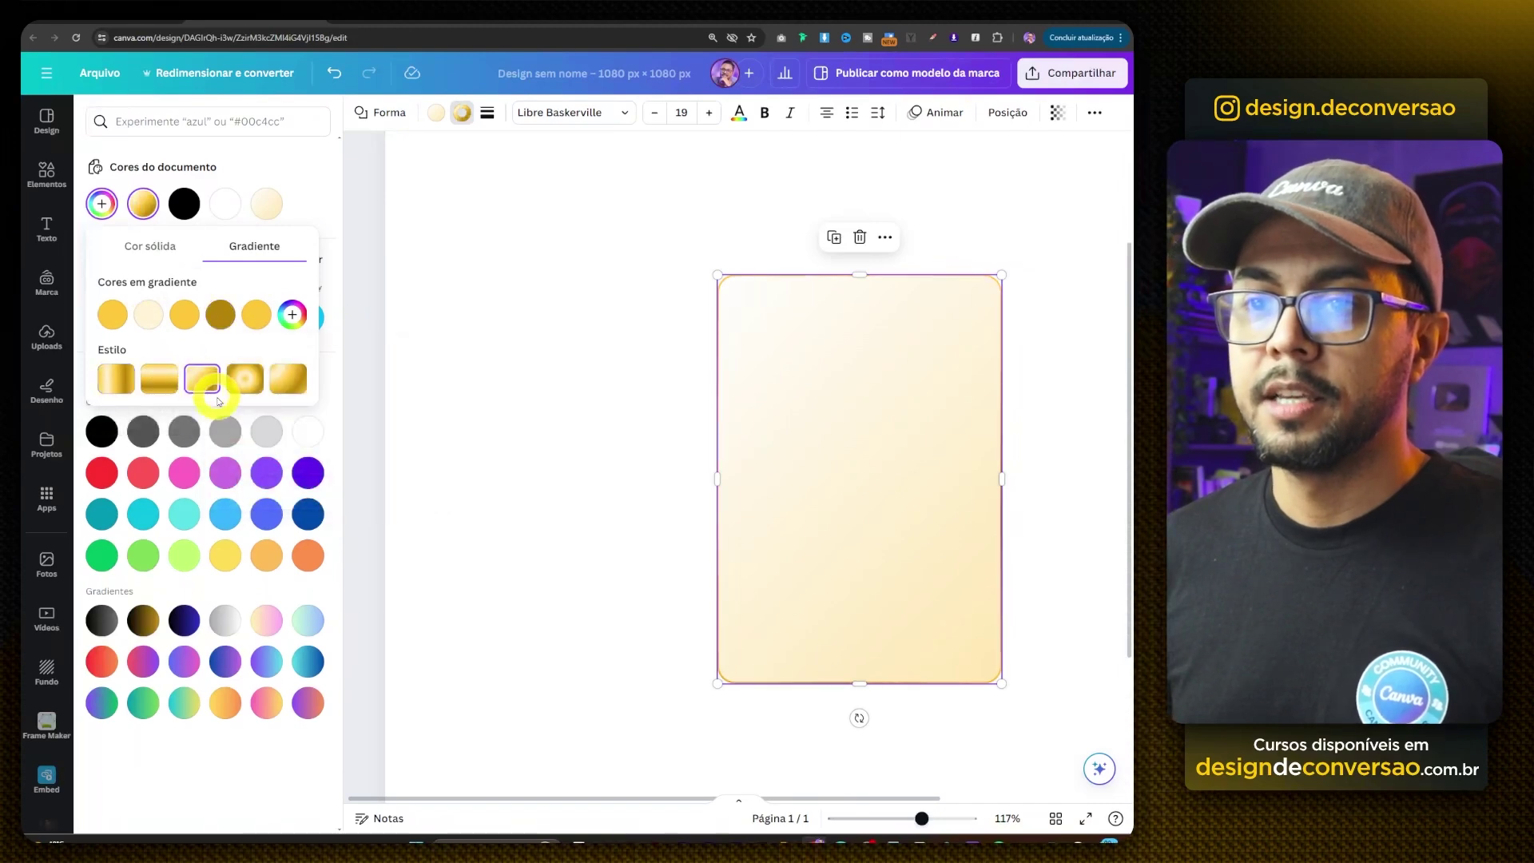
pyautogui.click(563, 386)
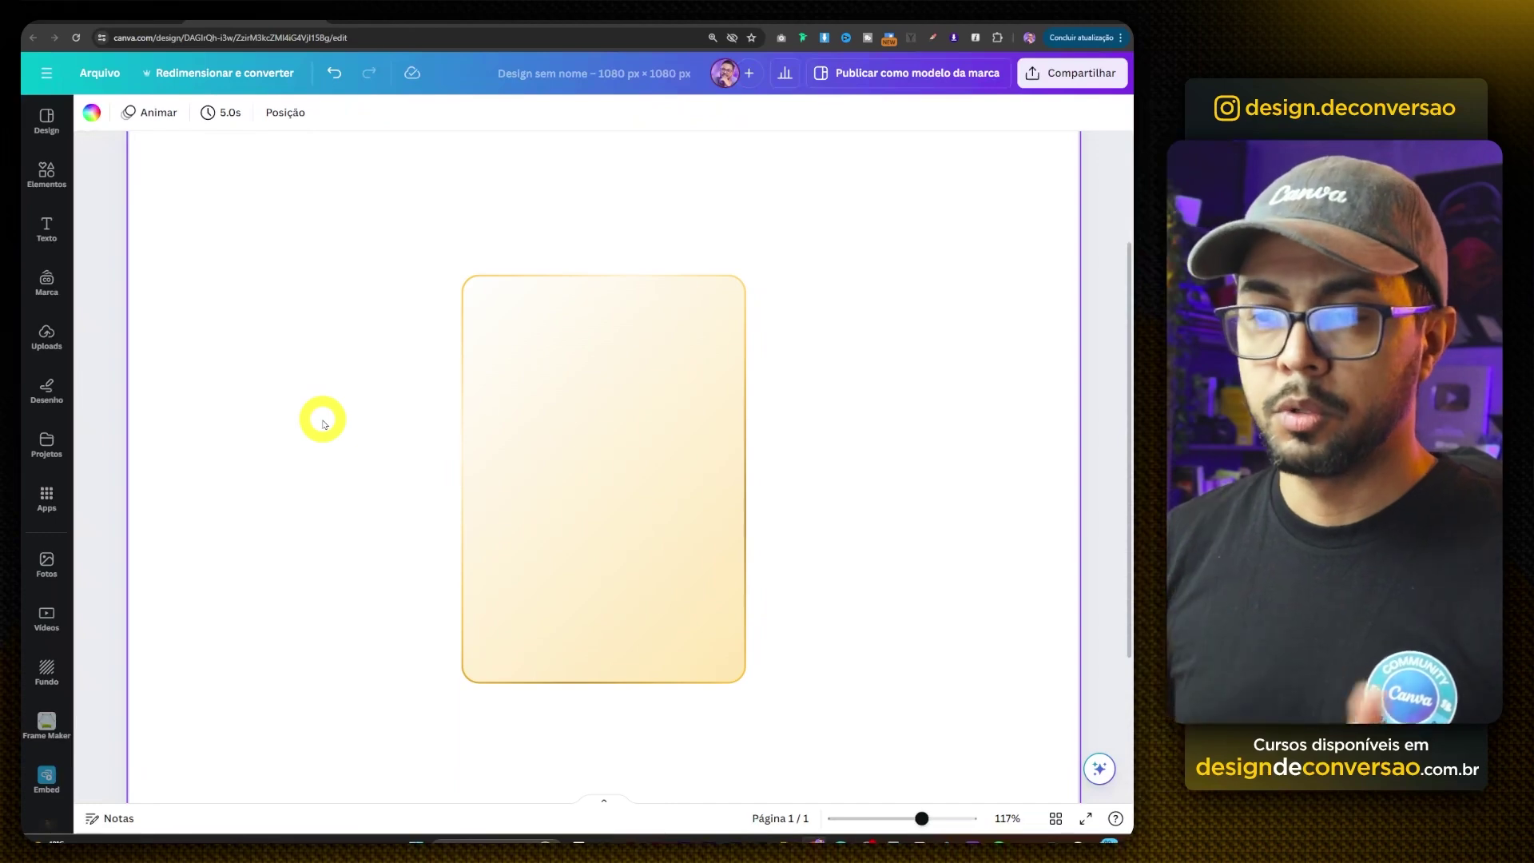
# - Duplicate the gradient rectangle and remove the border from the copy
pyautogui.moveTo(295, 352); pyautogui.dragTo(524, 481)
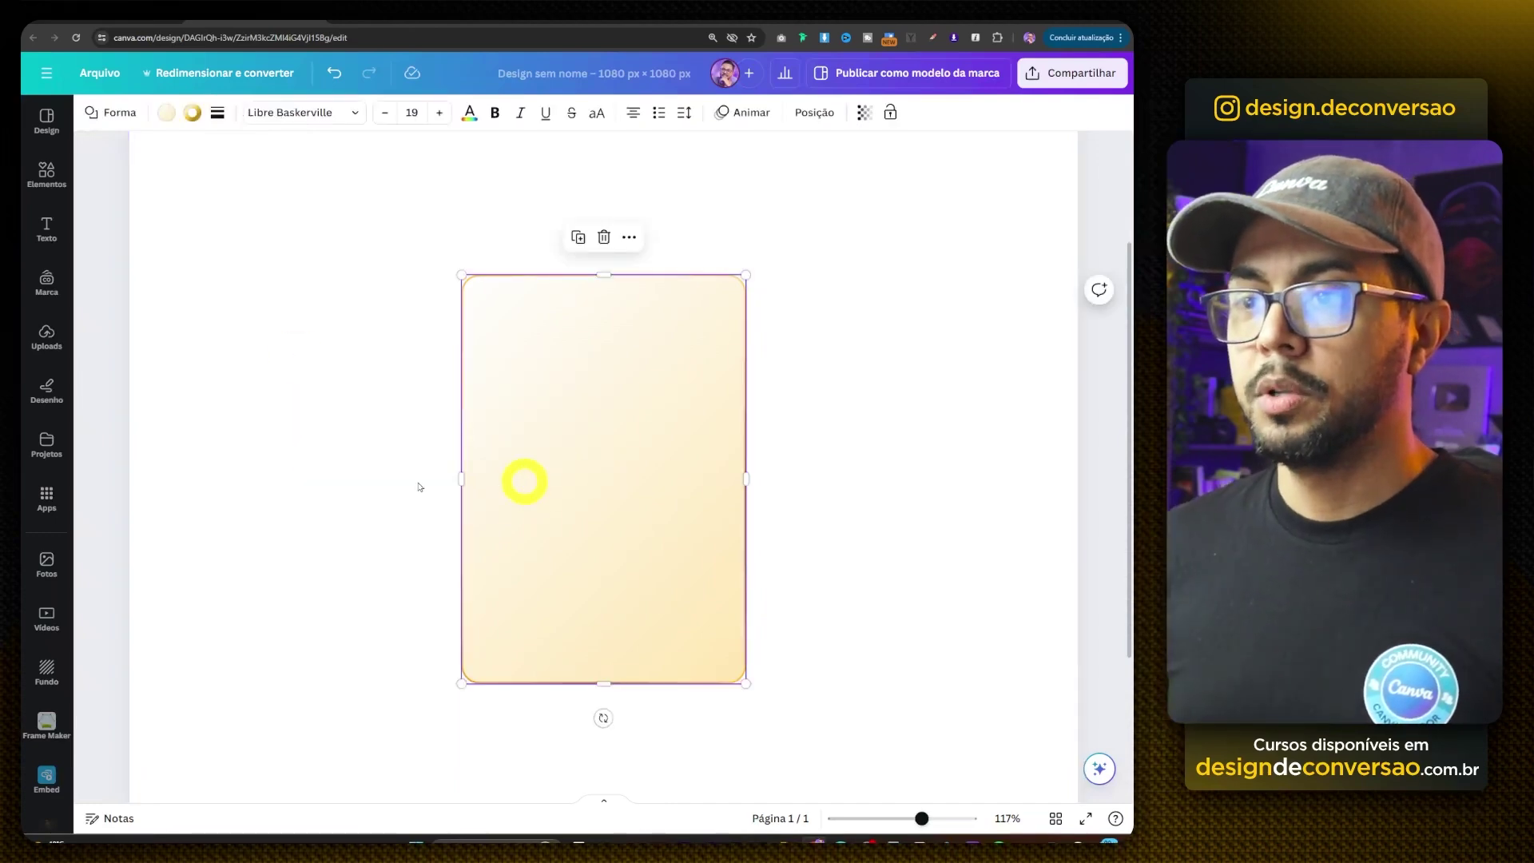
pyautogui.hotkey('ctrl', 'd')
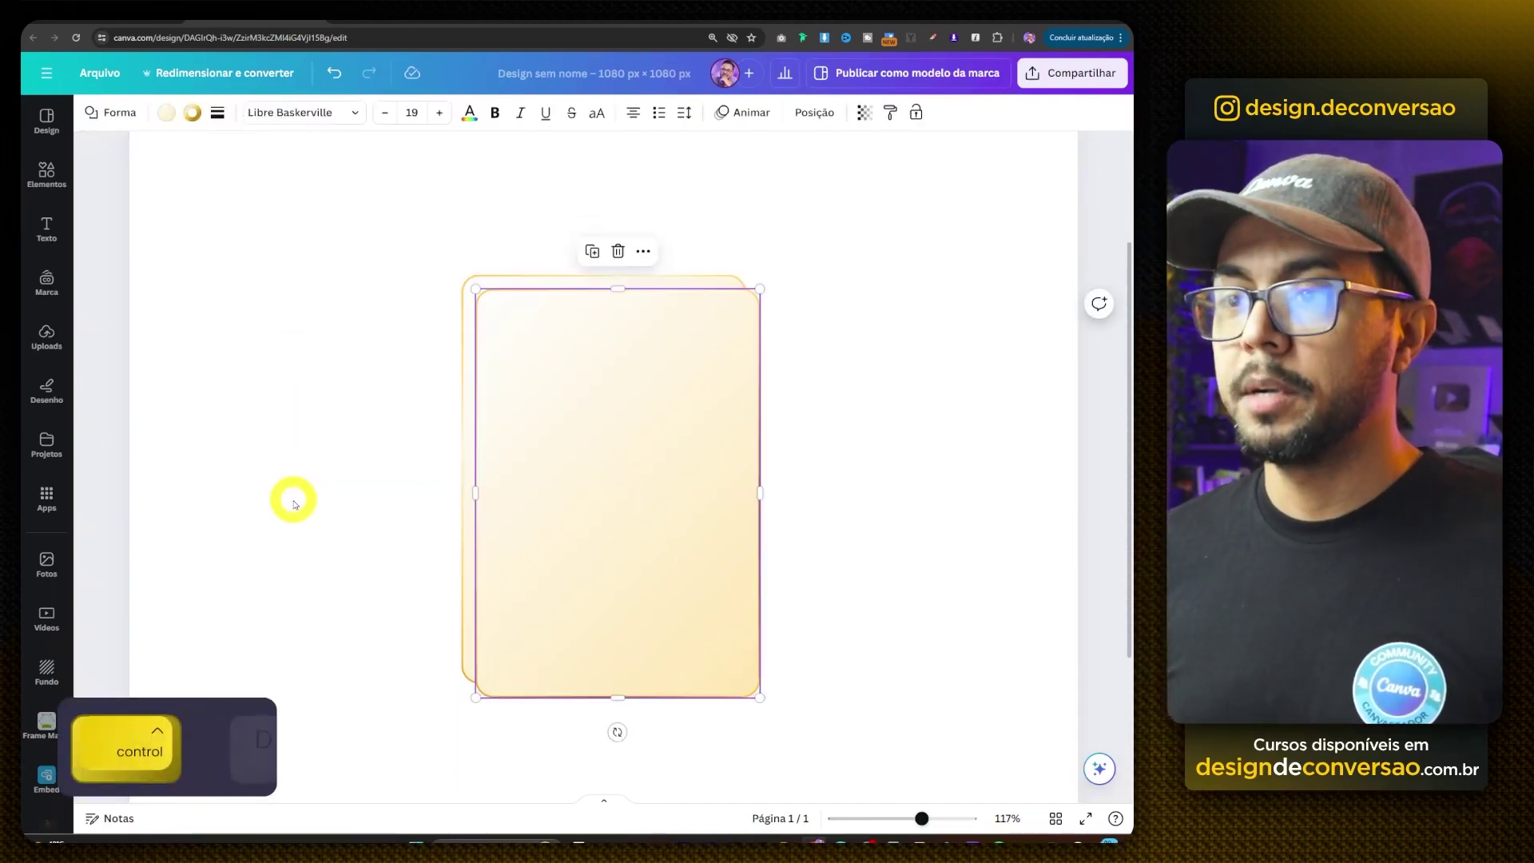
pyautogui.click(216, 113)
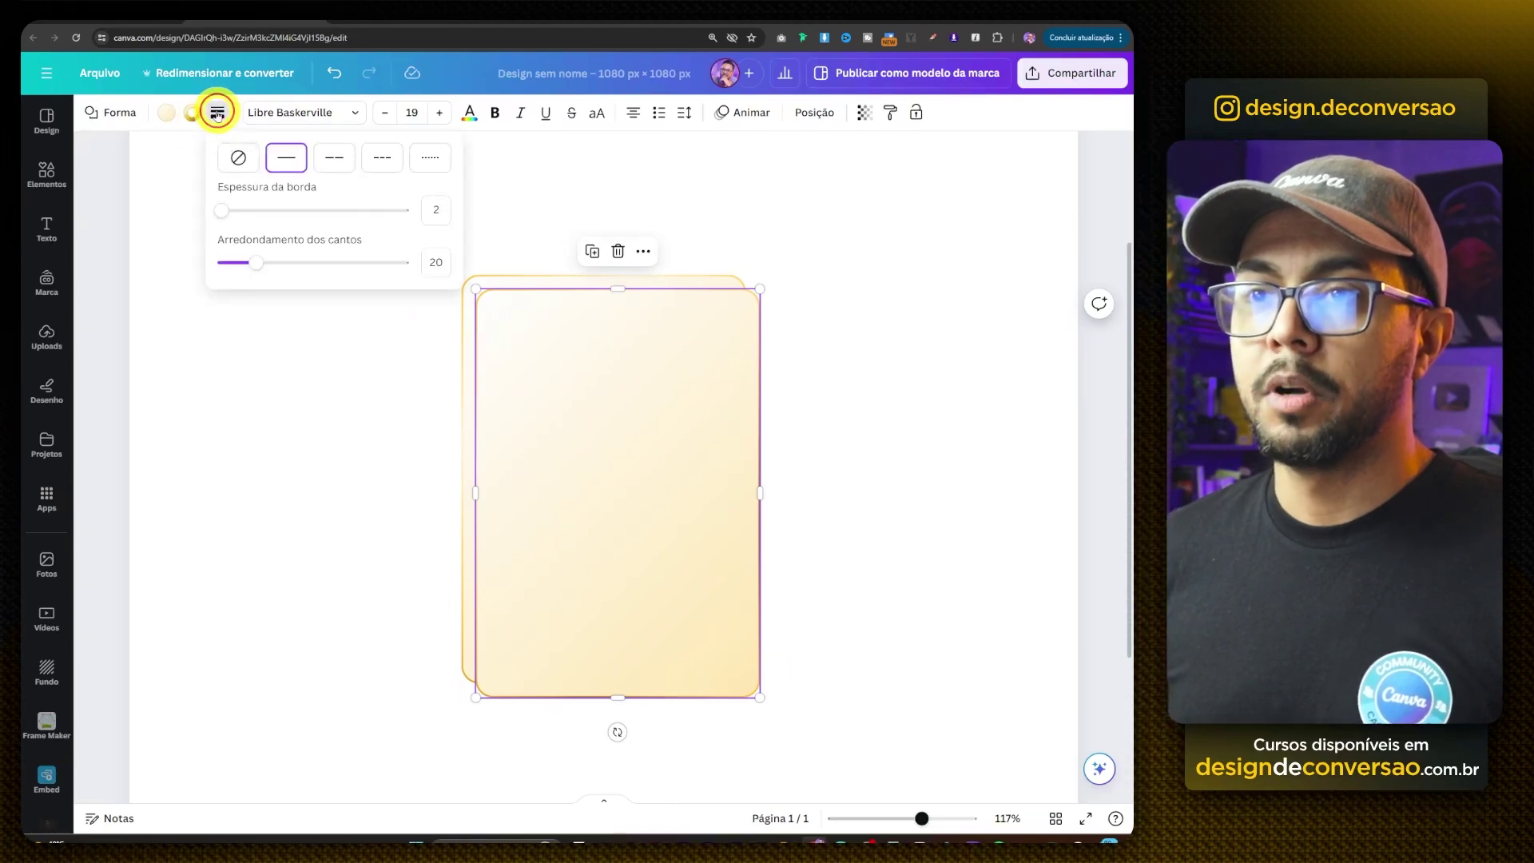
pyautogui.click(239, 158)
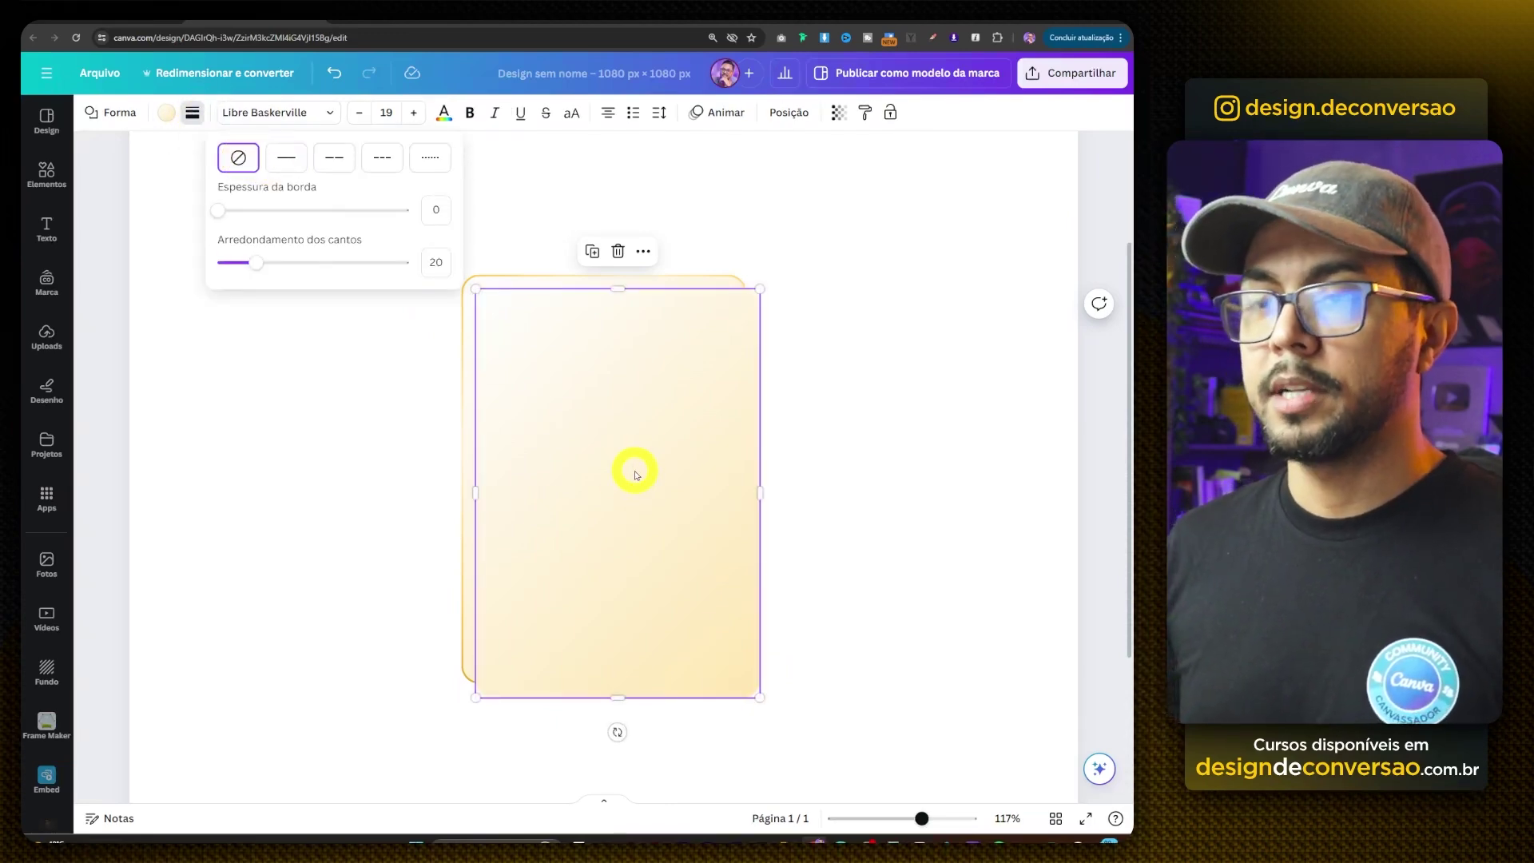
# - Fill the borderless copy with the border's gold gradient and change it to the left-to-right linear style
pyautogui.click(166, 112)
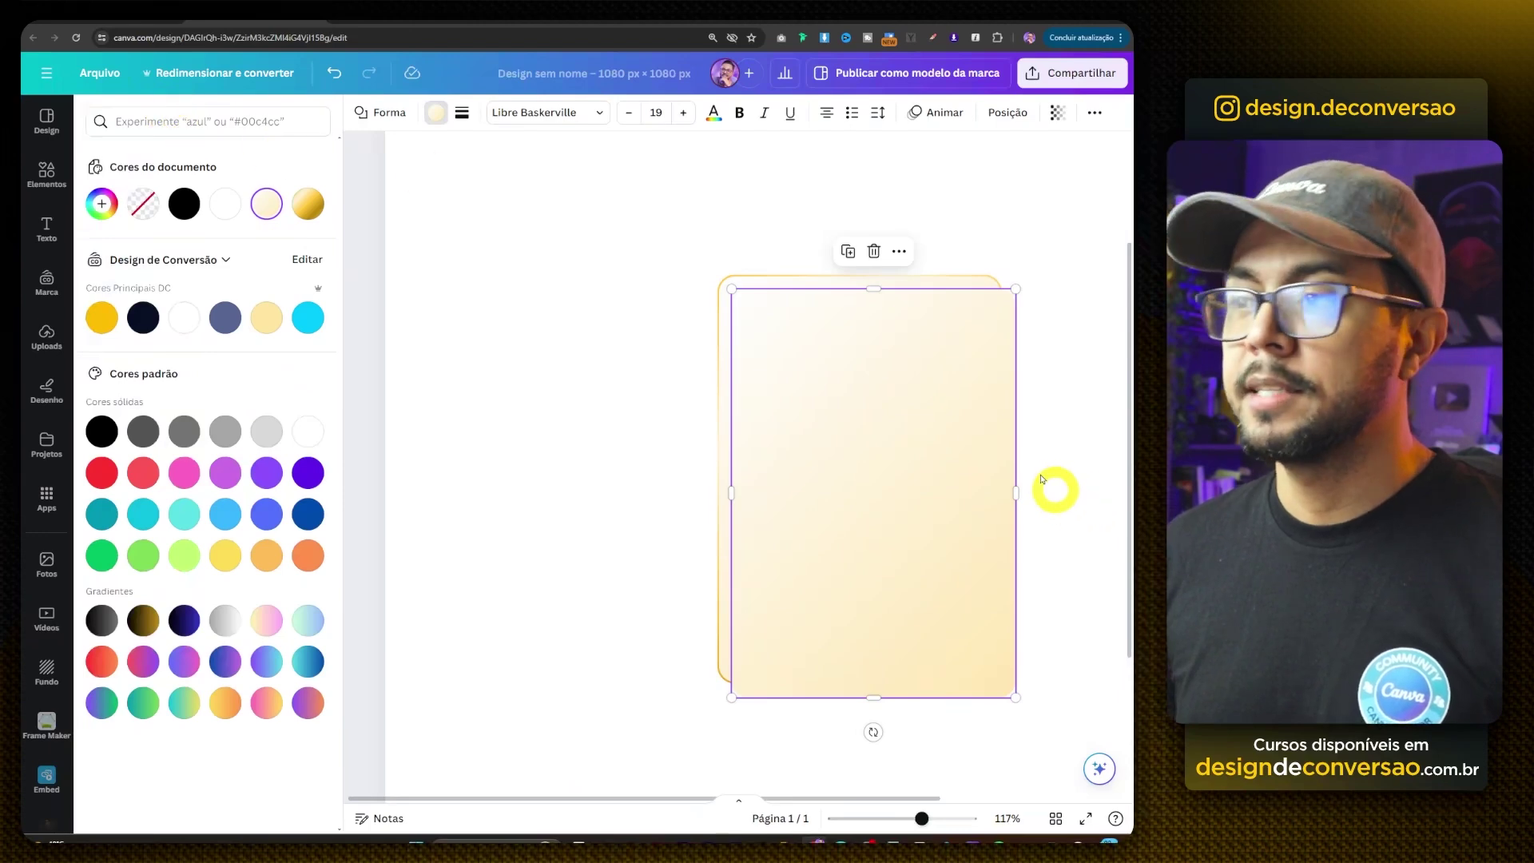
pyautogui.click(306, 203)
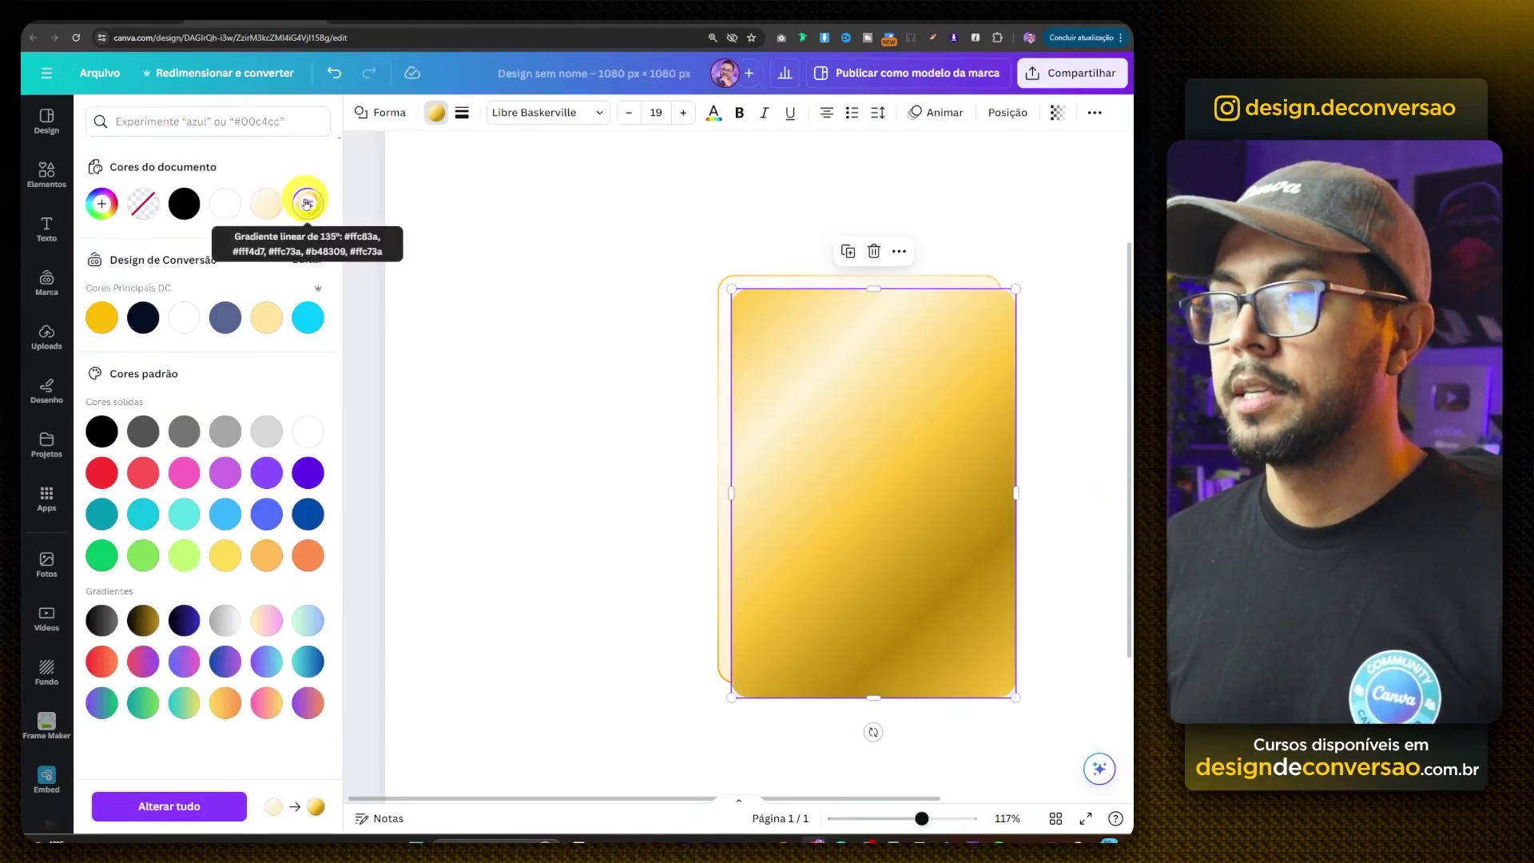
pyautogui.click(102, 203)
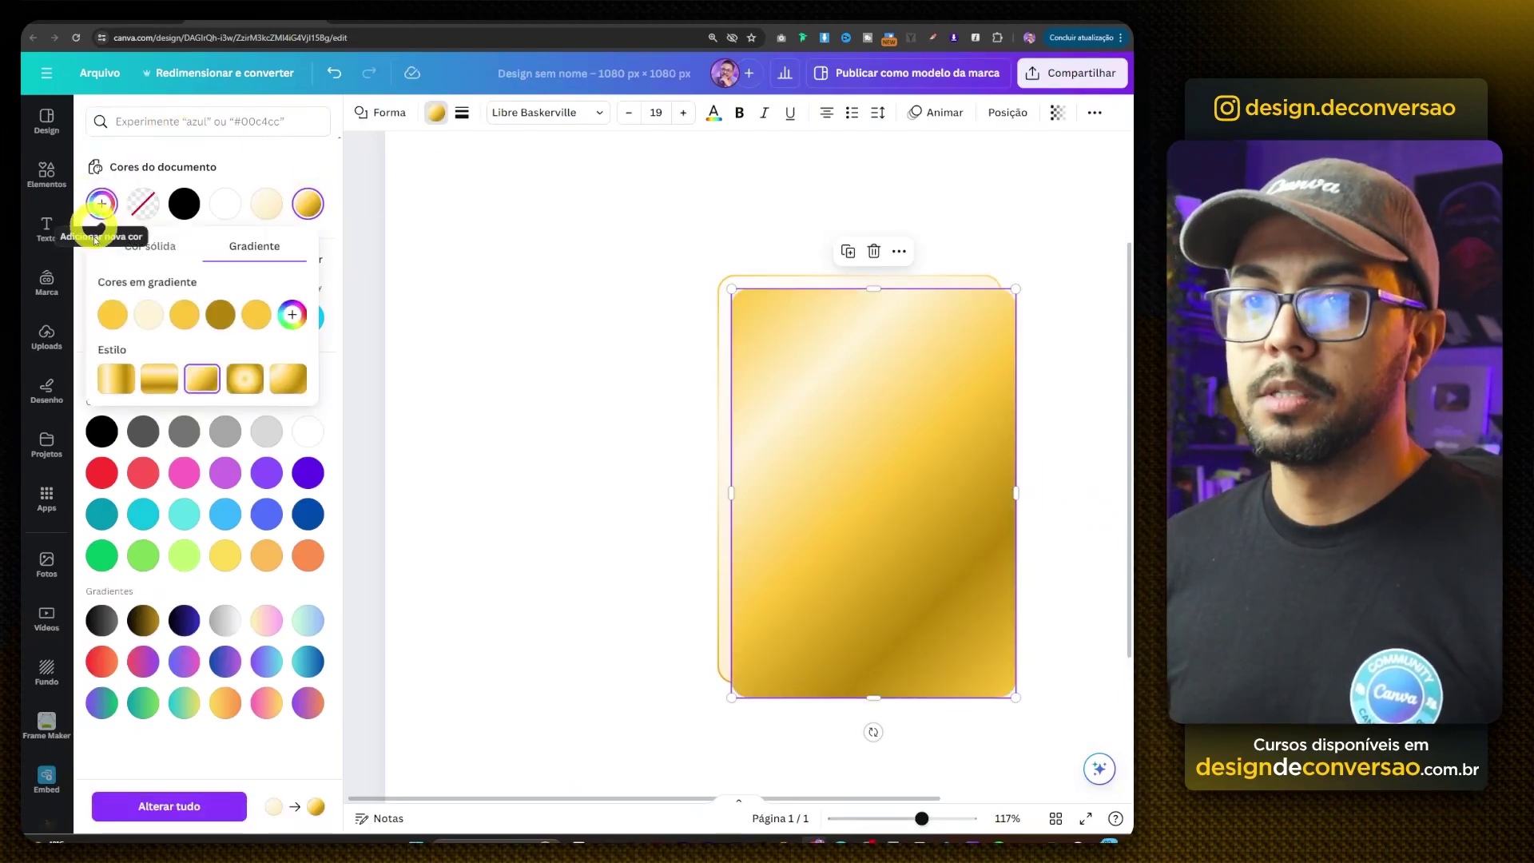
pyautogui.click(112, 384)
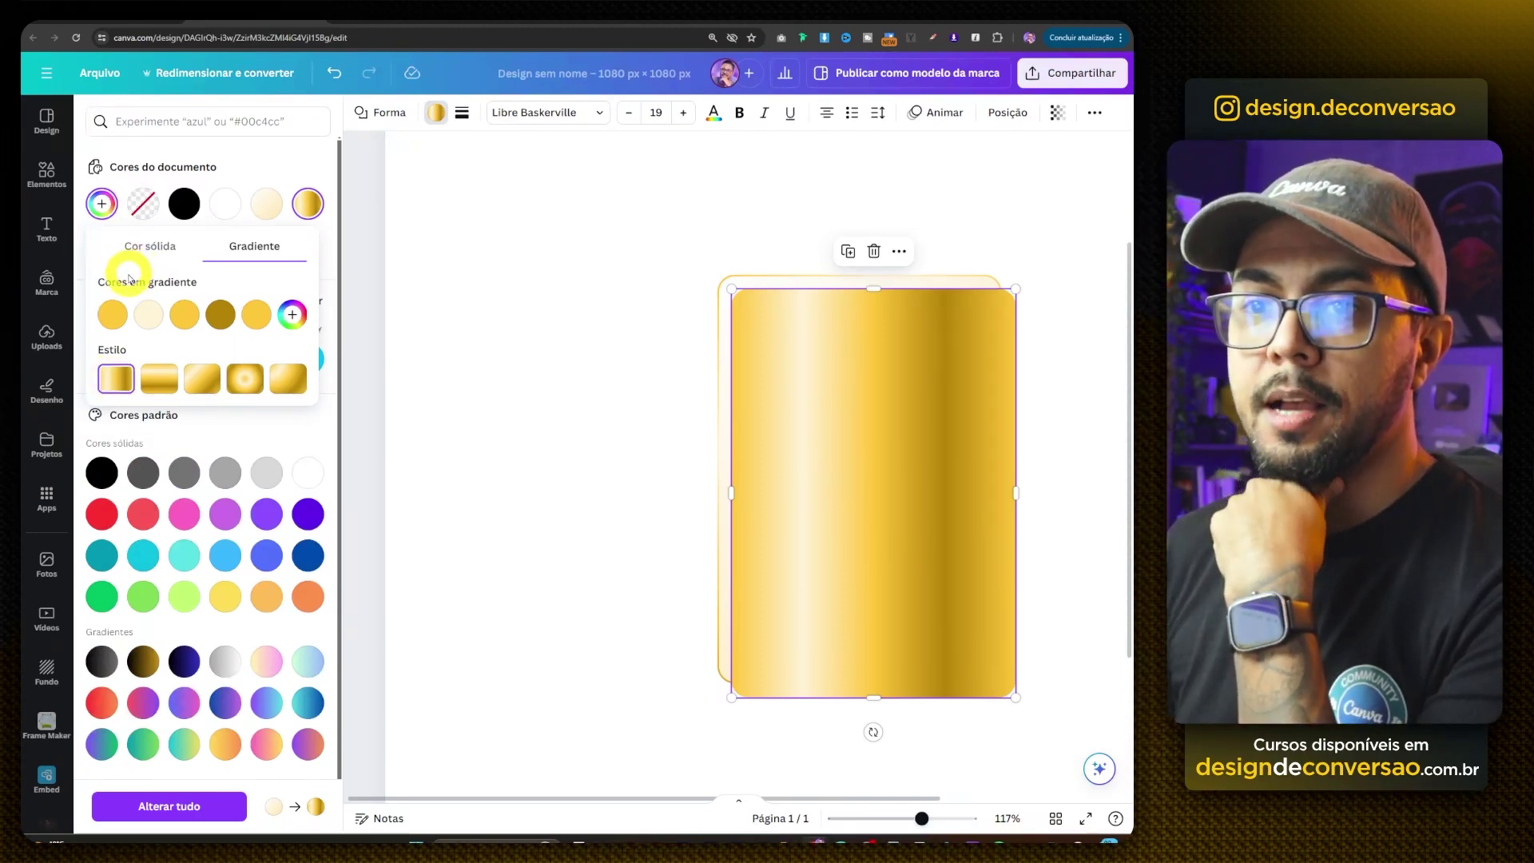
# - Reduce the copy's gradient to three stops, with dark gold #B48309 at both ends and #FFC73A in the middle
pyautogui.click(125, 302)
pyautogui.click(124, 302)
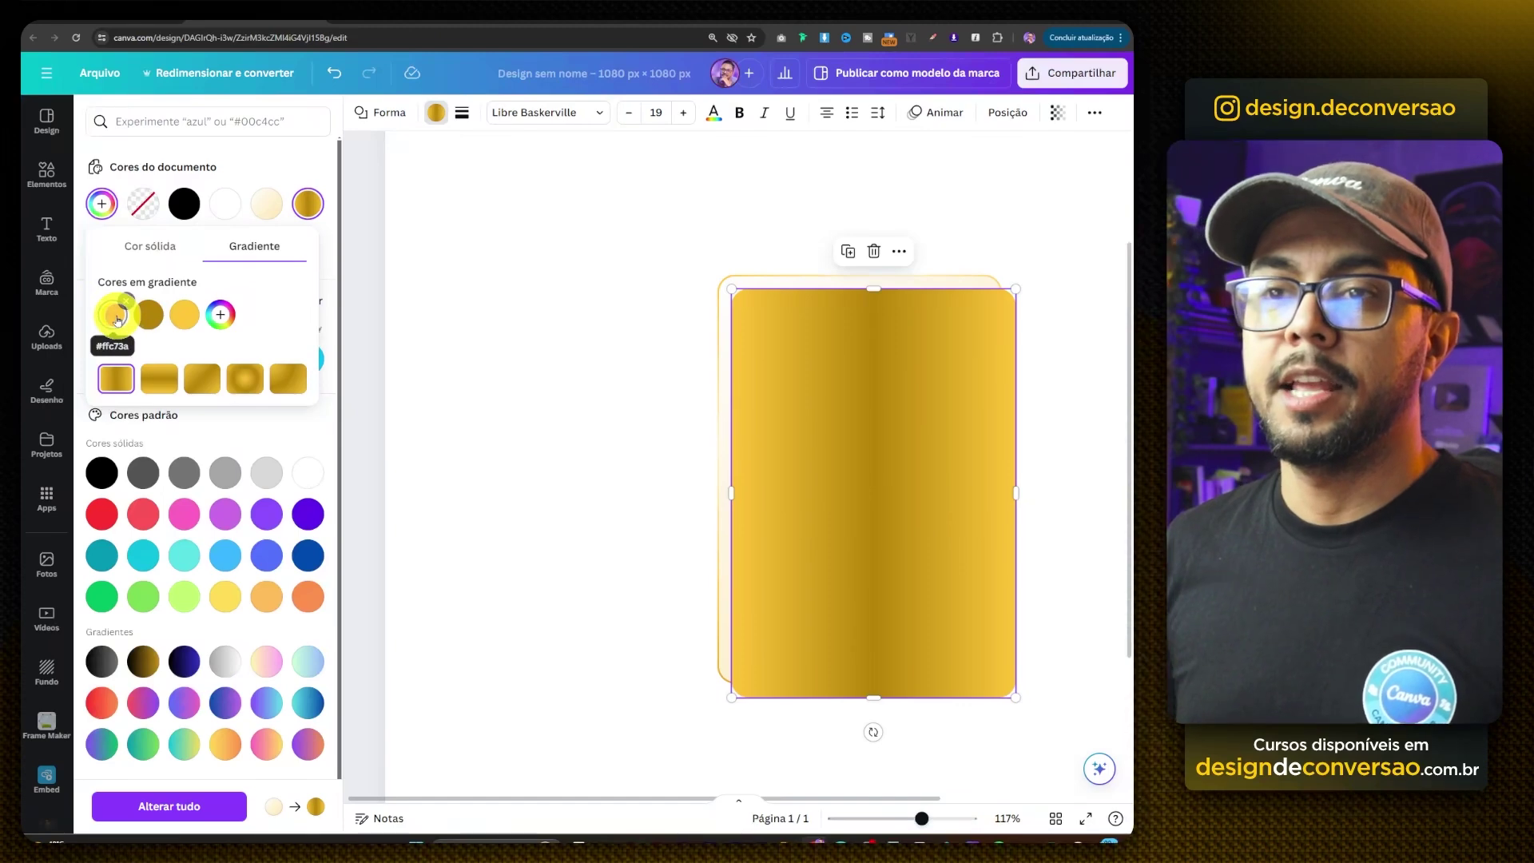
pyautogui.moveTo(118, 319); pyautogui.dragTo(169, 323)
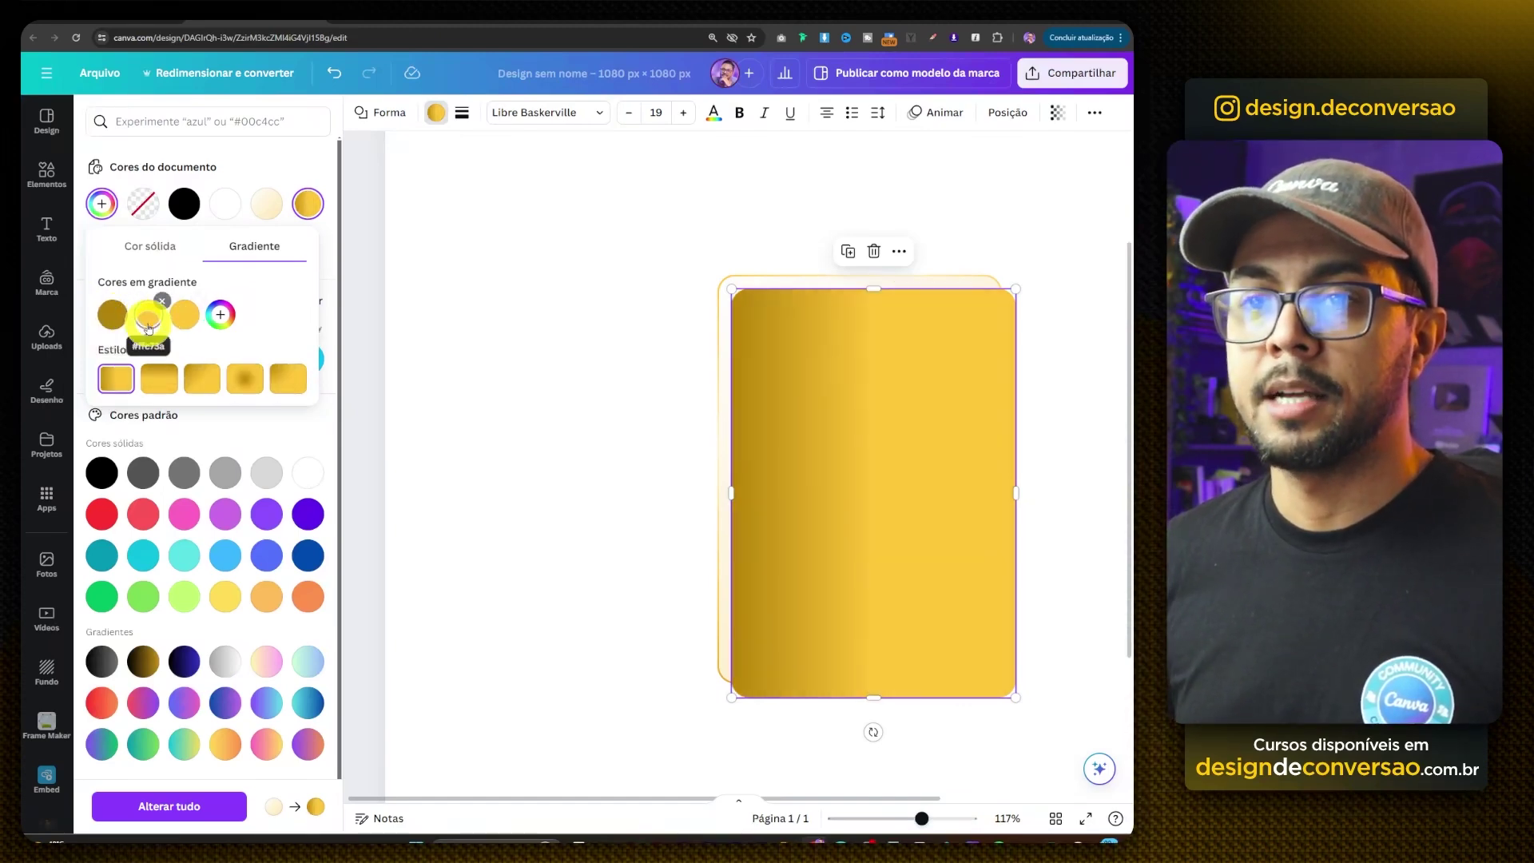
pyautogui.click(187, 317)
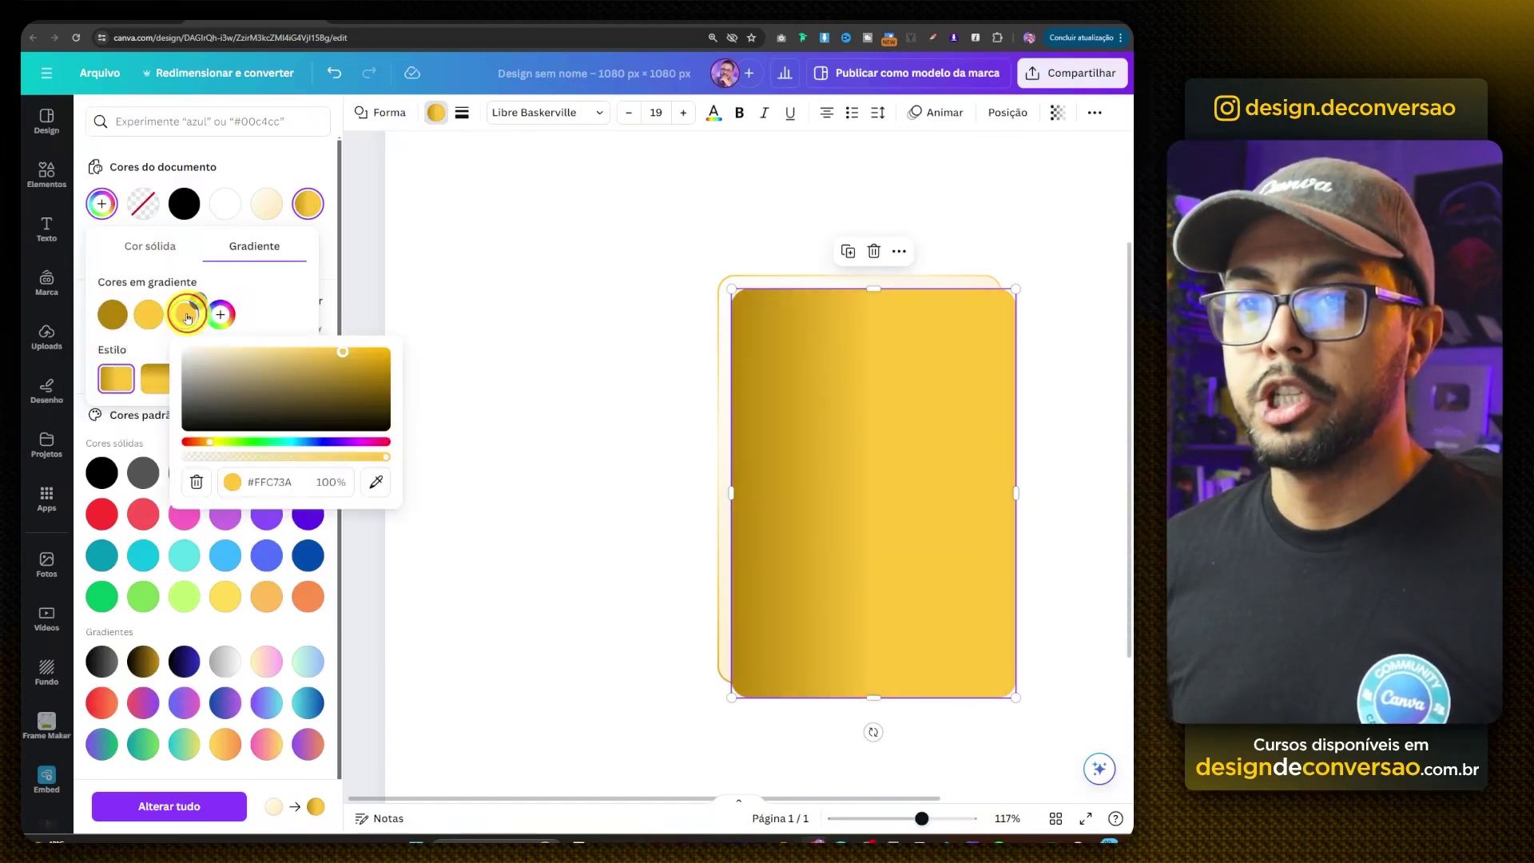
pyautogui.click(364, 485)
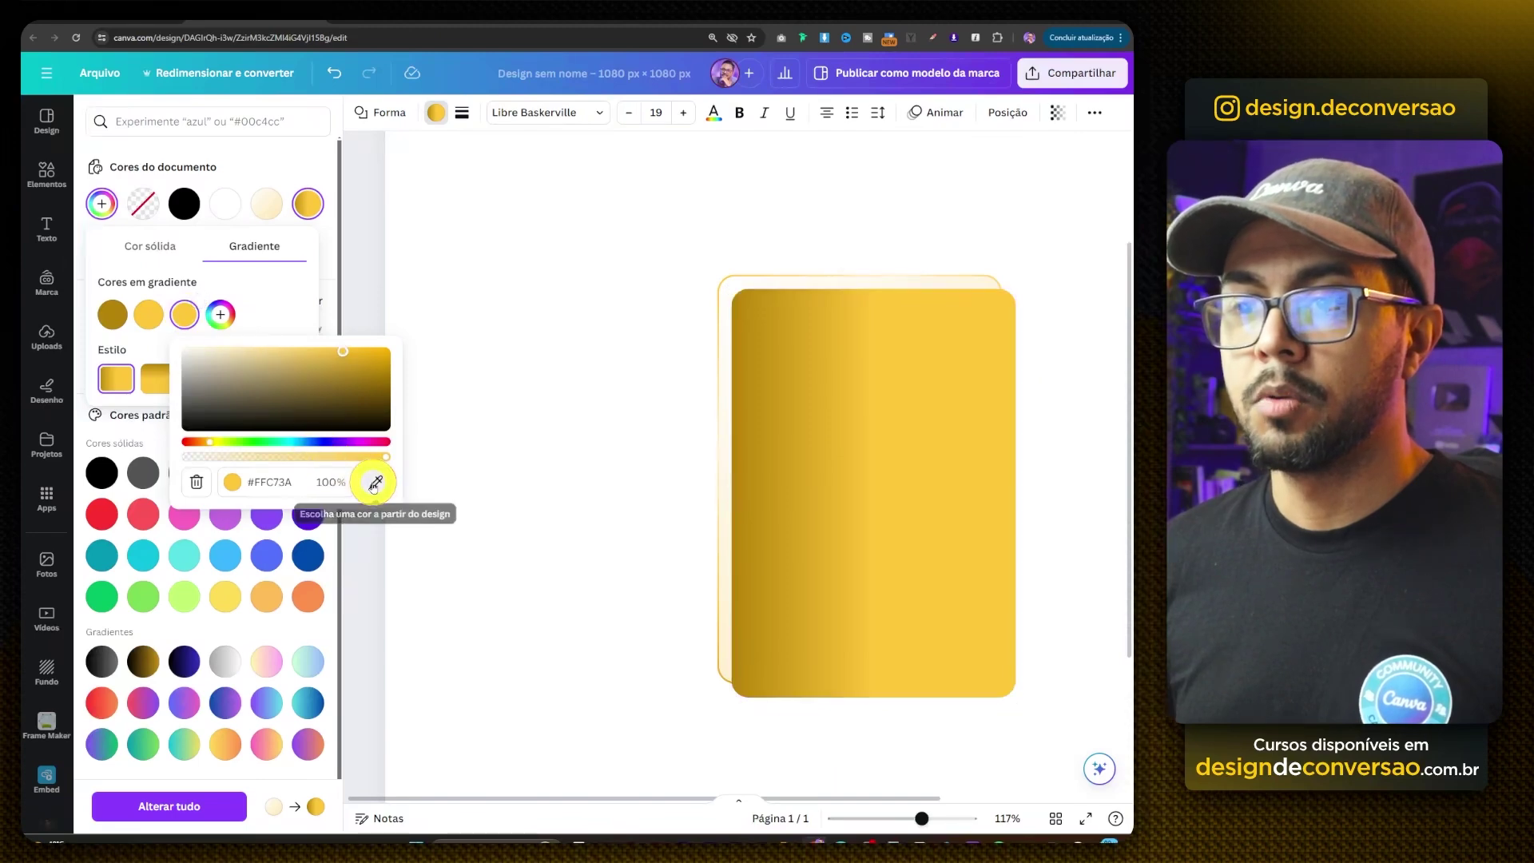
pyautogui.click(110, 319)
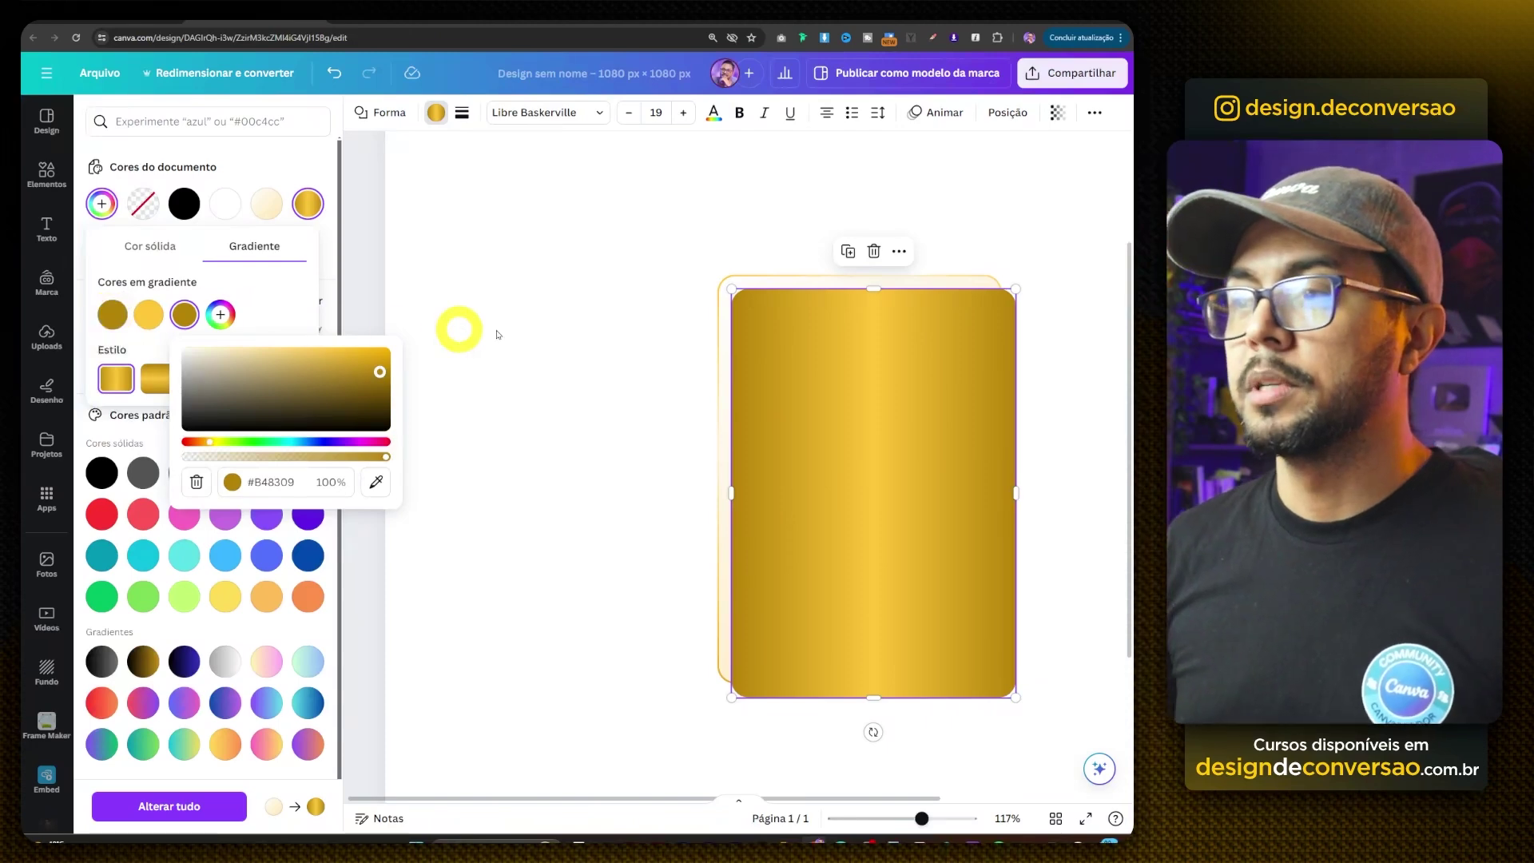
# - Align the gold rectangle over the pale card and send it backward behind the card
pyautogui.moveTo(858, 374); pyautogui.dragTo(850, 365)
pyautogui.rightClick(759, 327)
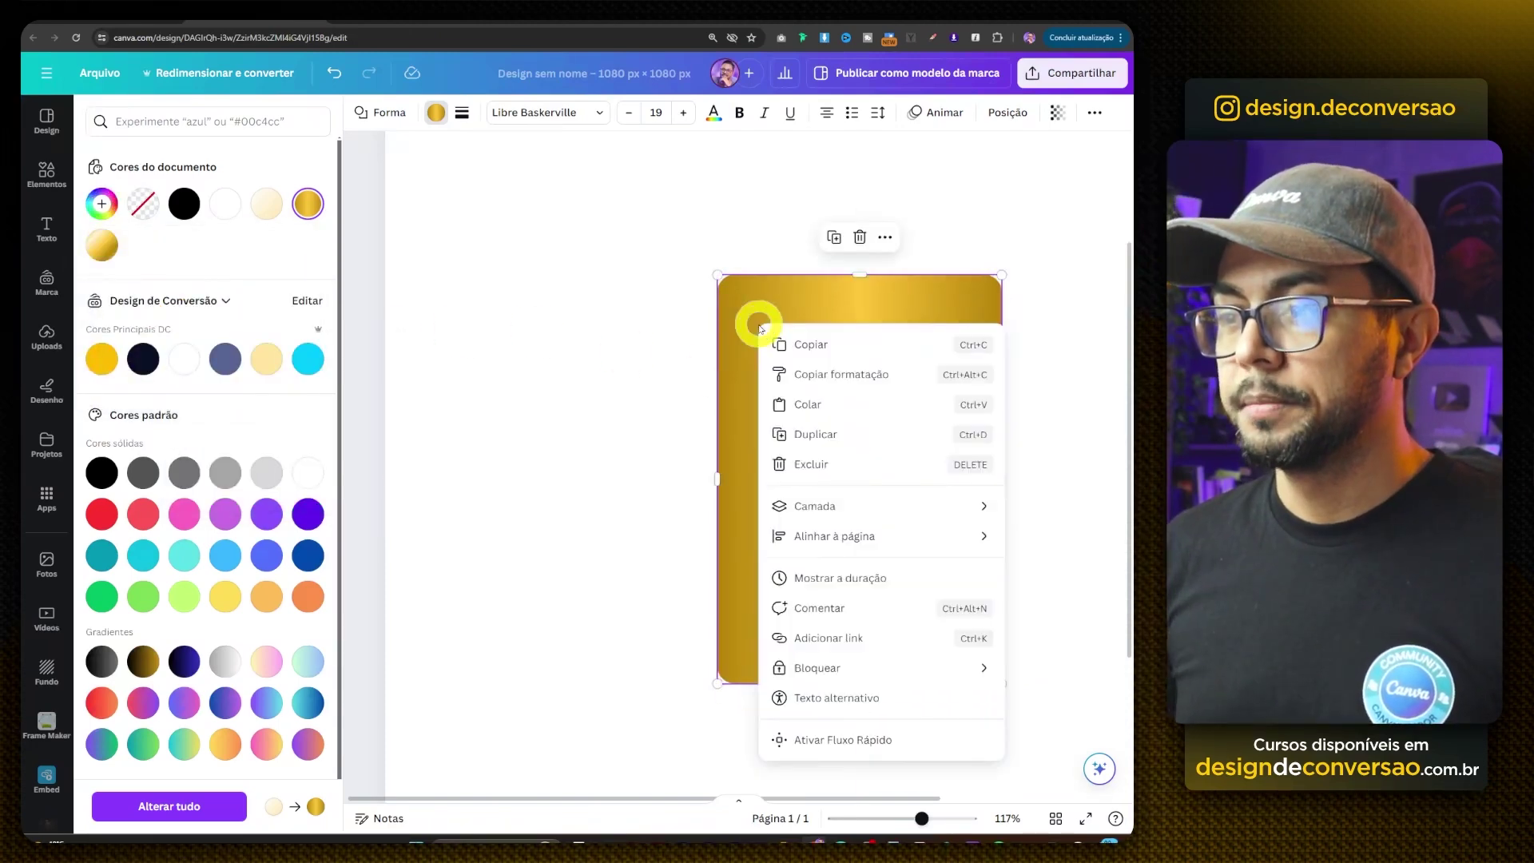
pyautogui.moveTo(855, 496)
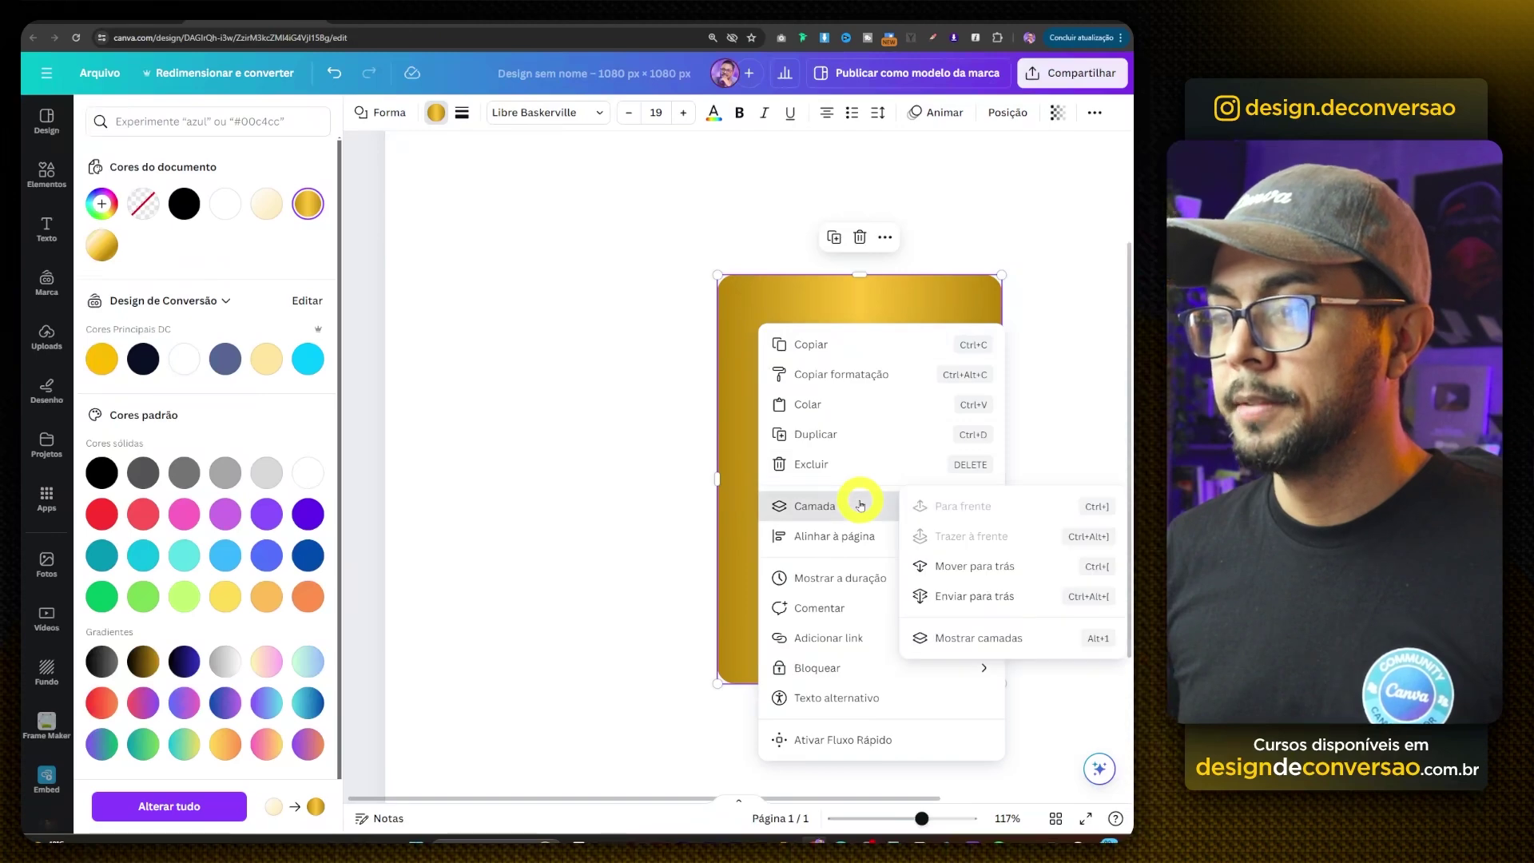
pyautogui.click(966, 548)
pyautogui.click(807, 413)
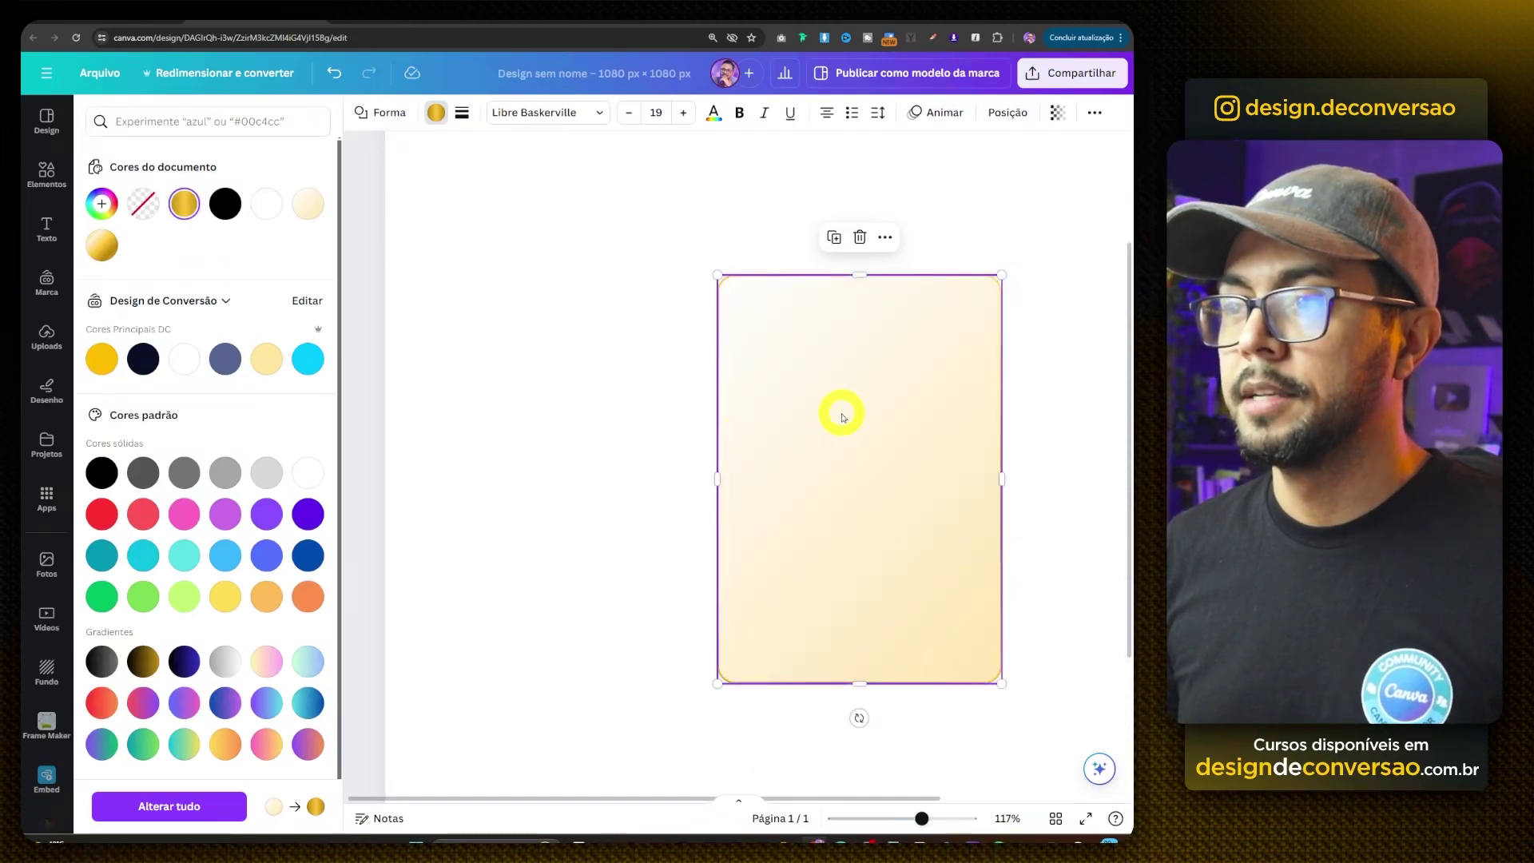
pyautogui.hotkey('ctrl', 'z')
# - Select the gold rectangle in the layer list and move it straight up so a strip shows above the card
pyautogui.click(559, 120)
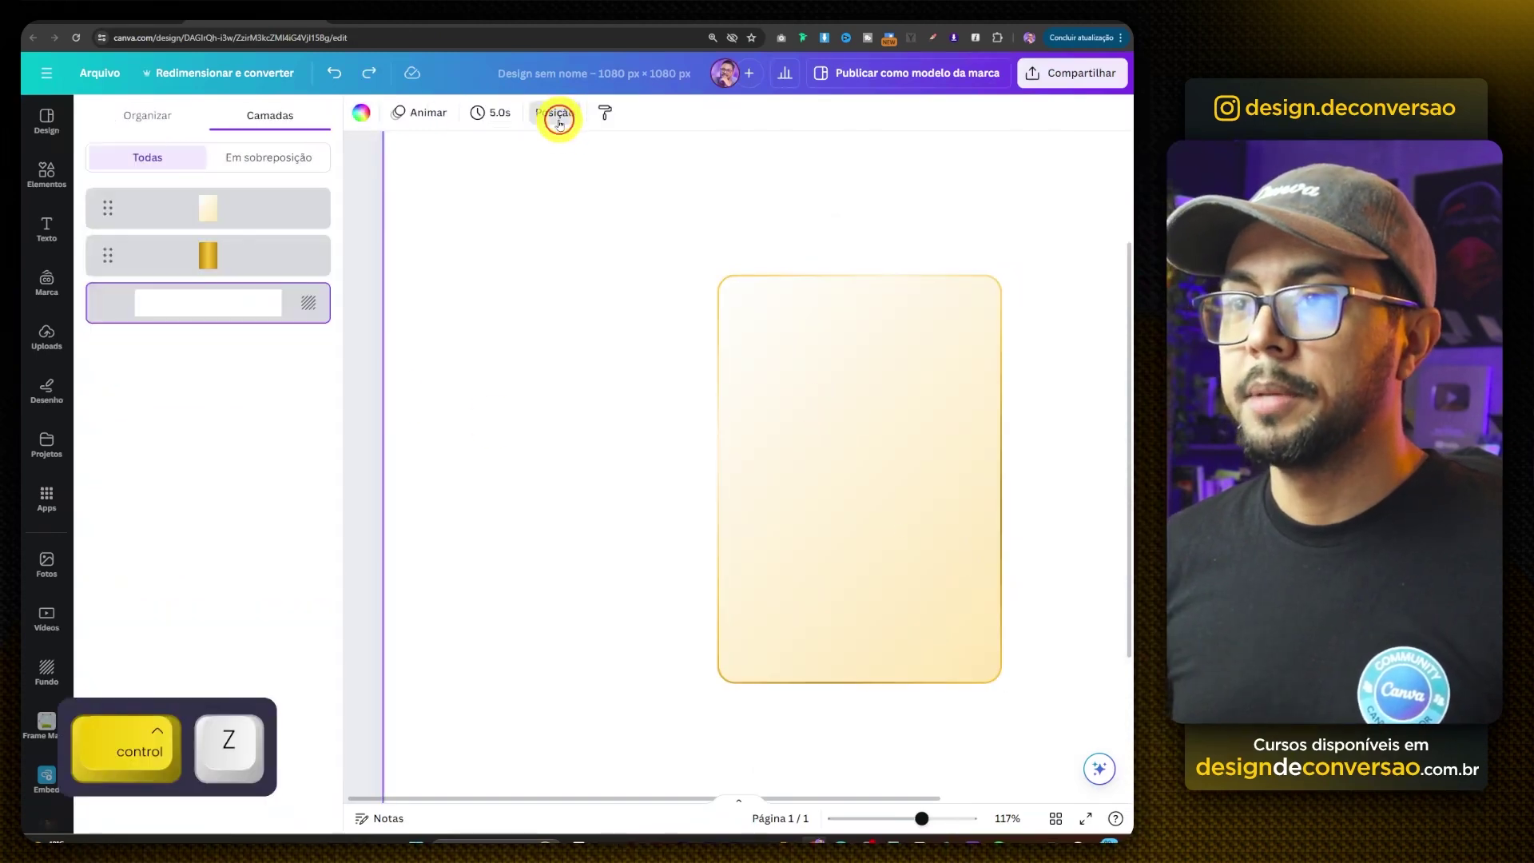
pyautogui.click(246, 256)
pyautogui.moveTo(863, 428); pyautogui.dragTo(862, 410)
pyautogui.hotkey('shift', 'Up')
pyautogui.hotkey('shift', 'Up')
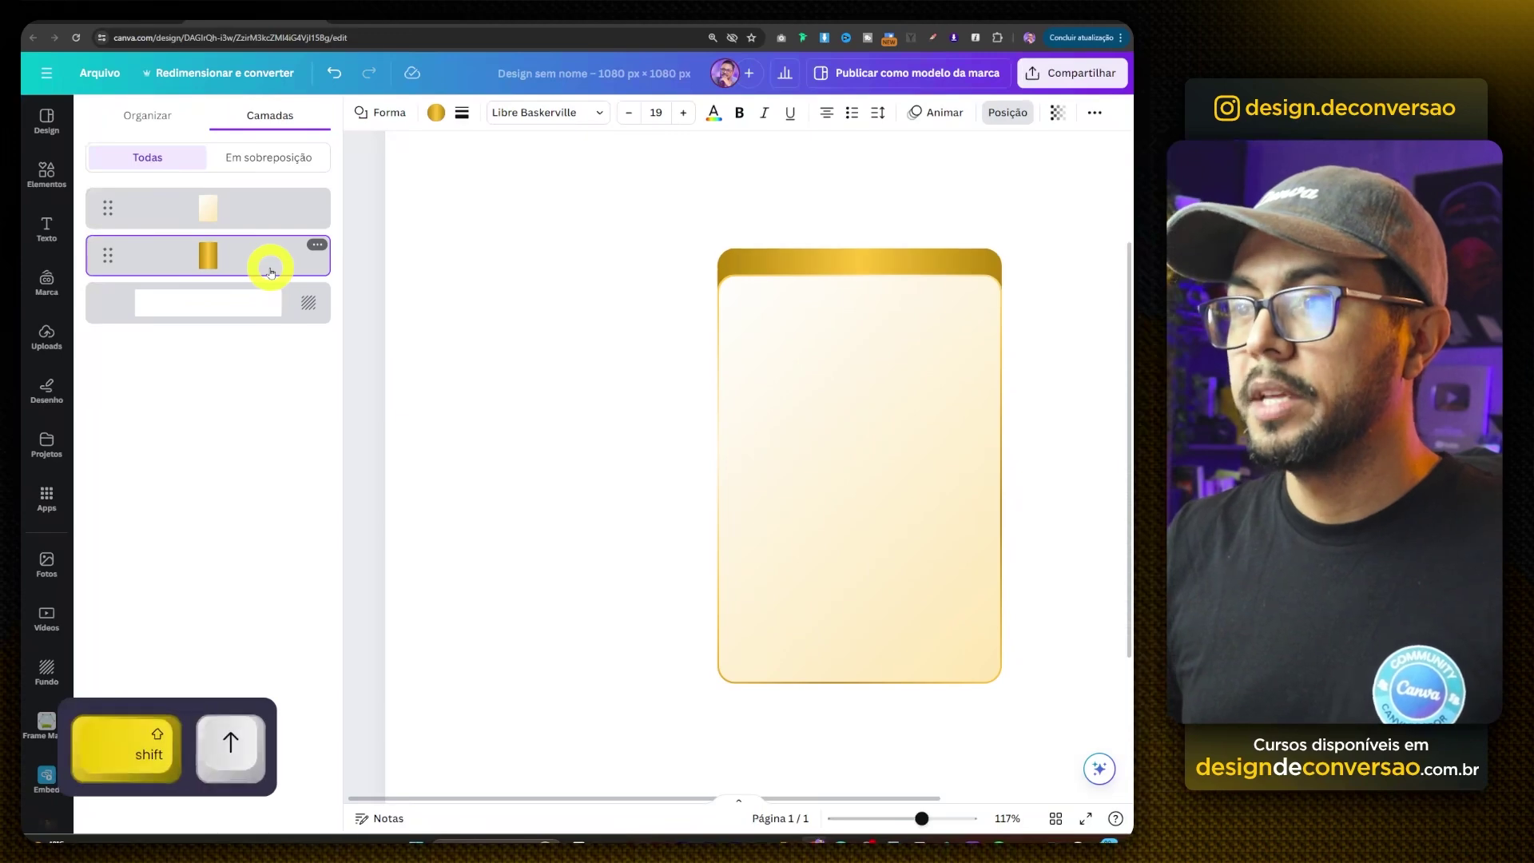
pyautogui.moveTo(798, 256); pyautogui.dragTo(799, 252)
# - Narrow the gold rectangle evenly on both sides, keeping it centred behind the card
pyautogui.keyDown('ctrl'); pyautogui.scroll(4, 979, 288); pyautogui.keyUp('ctrl')
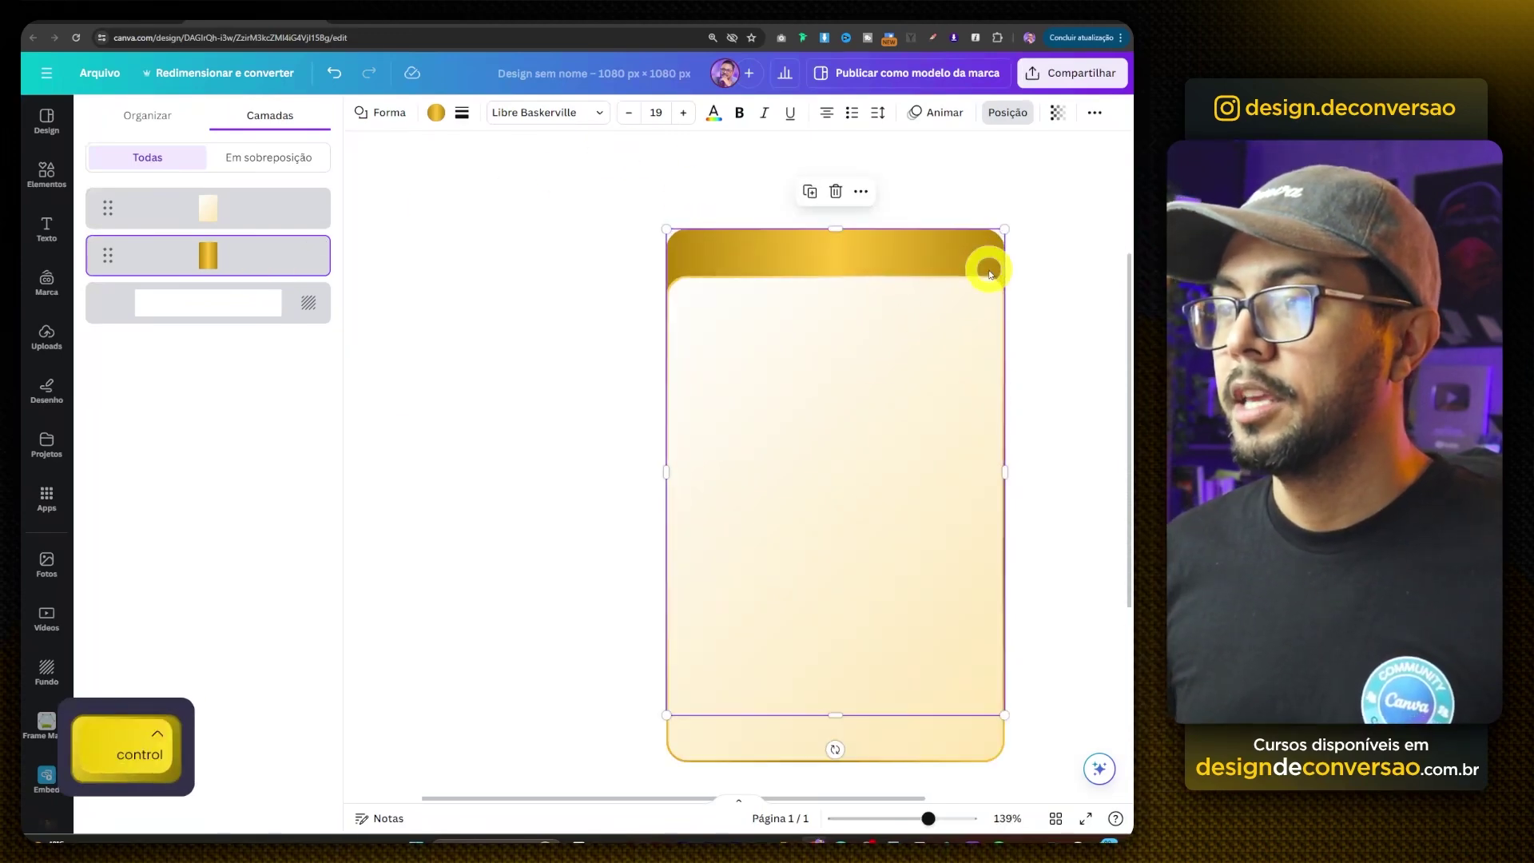
pyautogui.keyDown('ctrl'); pyautogui.scroll(2, 981, 338); pyautogui.keyUp('ctrl')
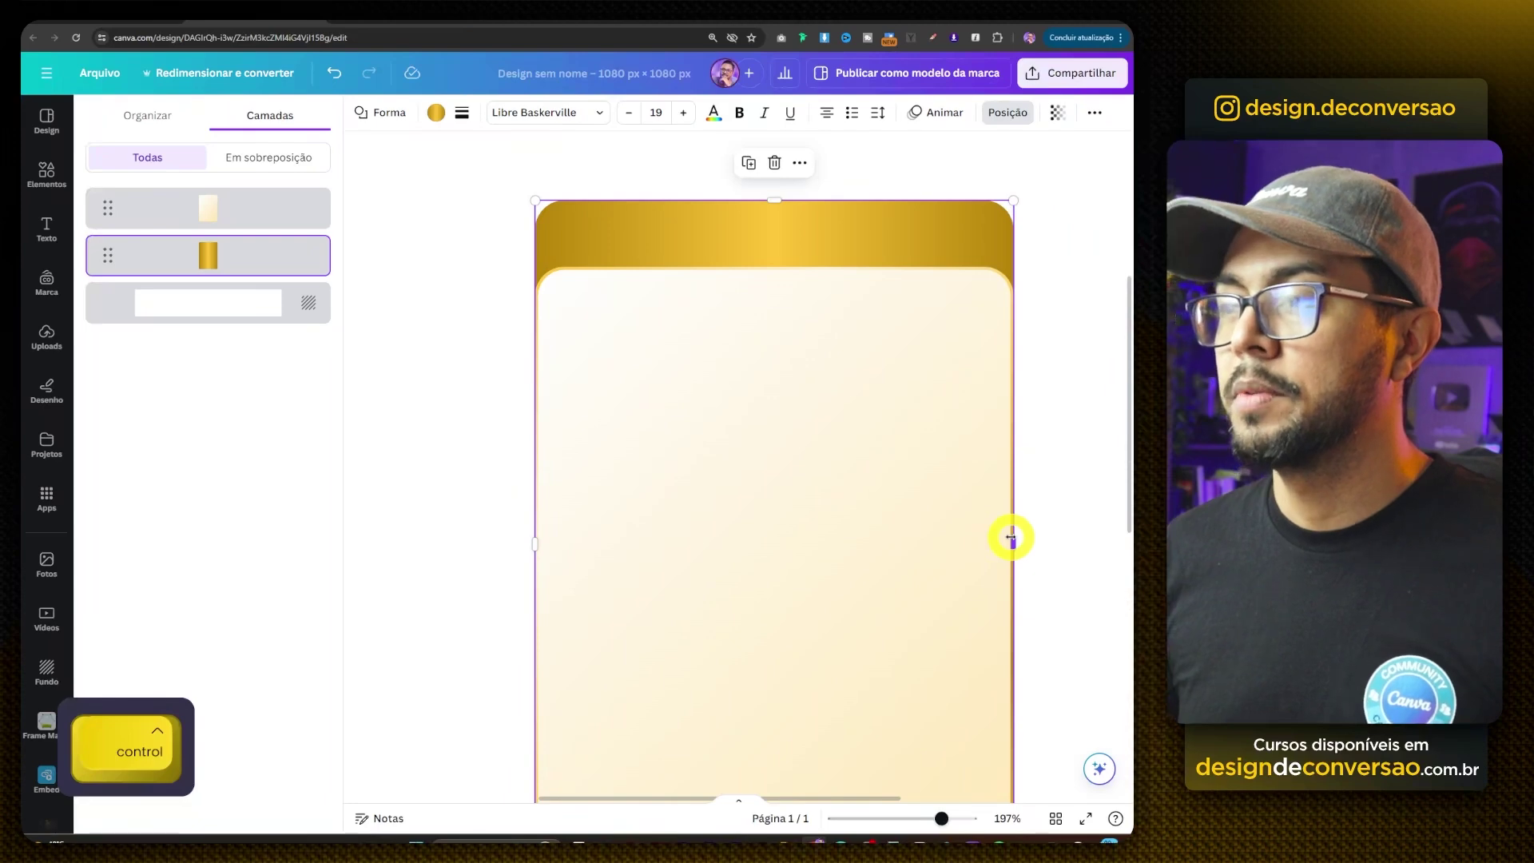
pyautogui.moveTo(1010, 536); pyautogui.dragTo(981, 538)
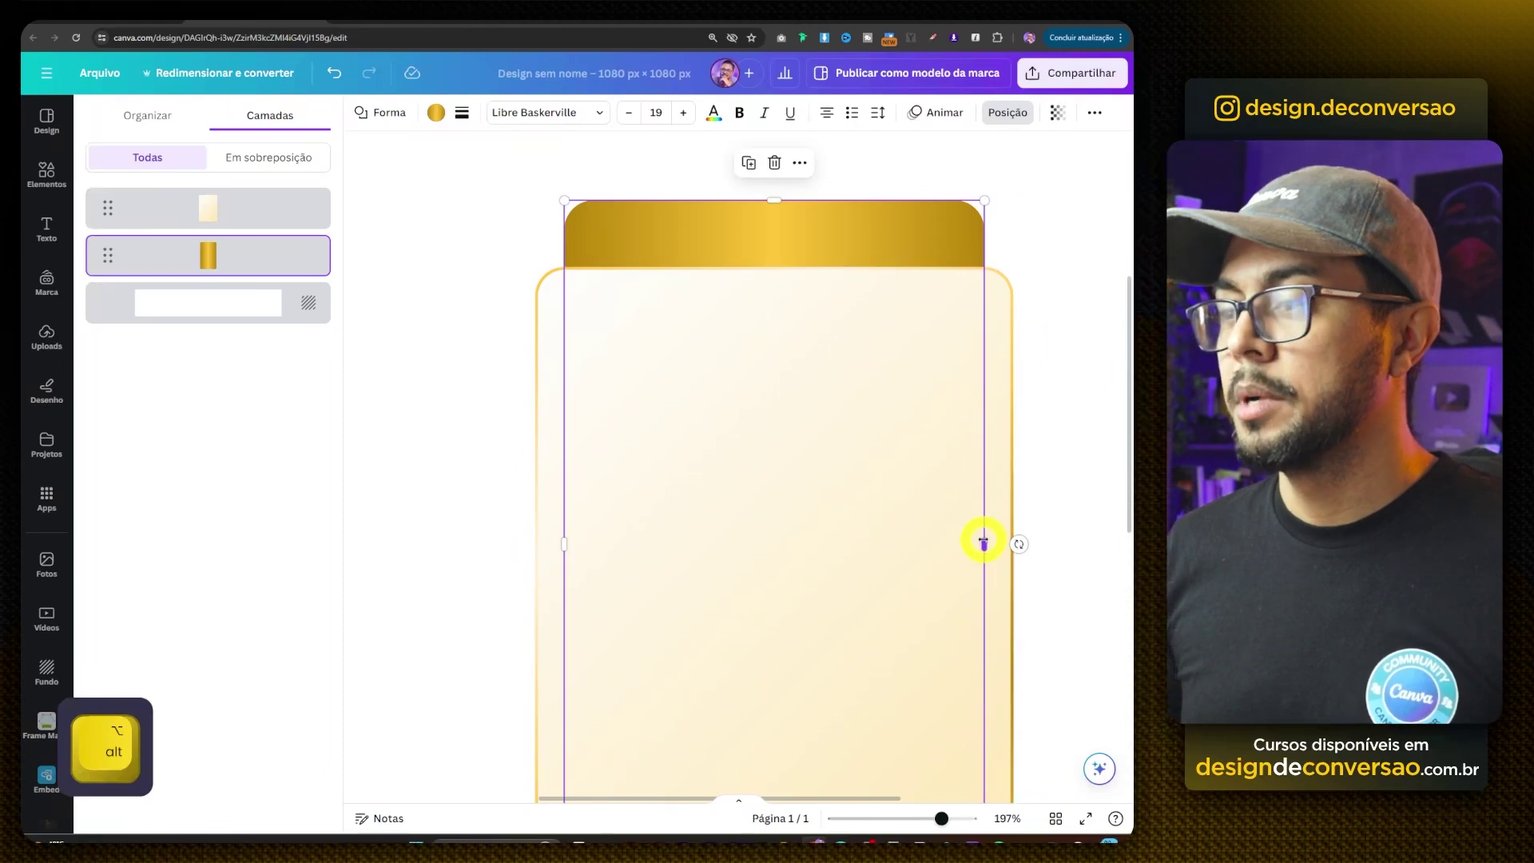
pyautogui.moveTo(986, 541); pyautogui.dragTo(977, 542)
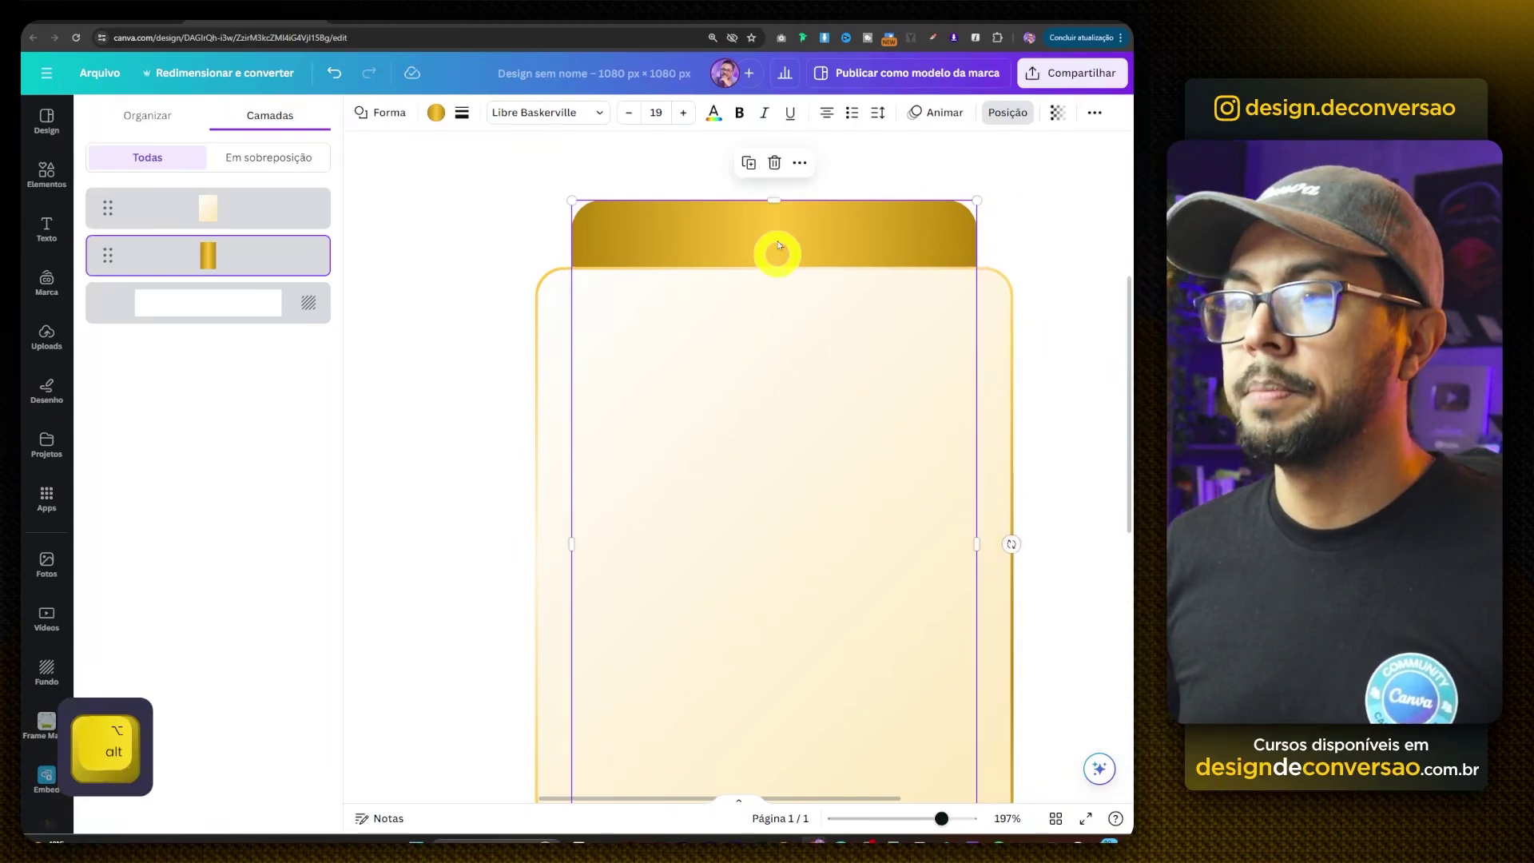
pyautogui.press('Escape')
# - Shorten the gold rectangle from its lower edge so it ends just below the card's upper edge
pyautogui.keyDown('ctrl'); pyautogui.scroll(-3, 702, 357); pyautogui.keyUp('ctrl')
pyautogui.scroll(-3, 976, 387)
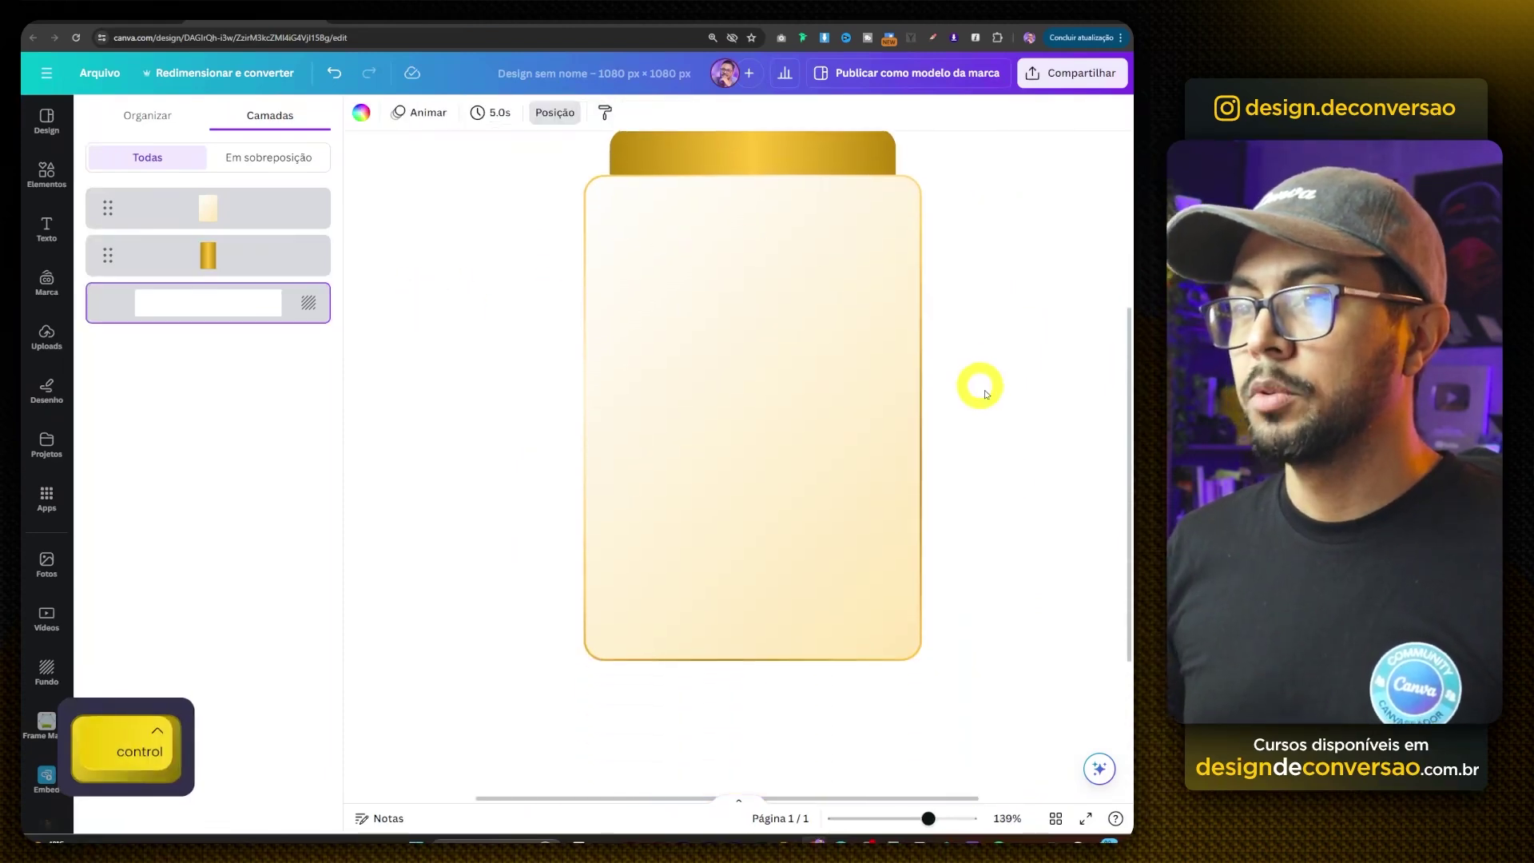
pyautogui.scroll(2, 996, 407)
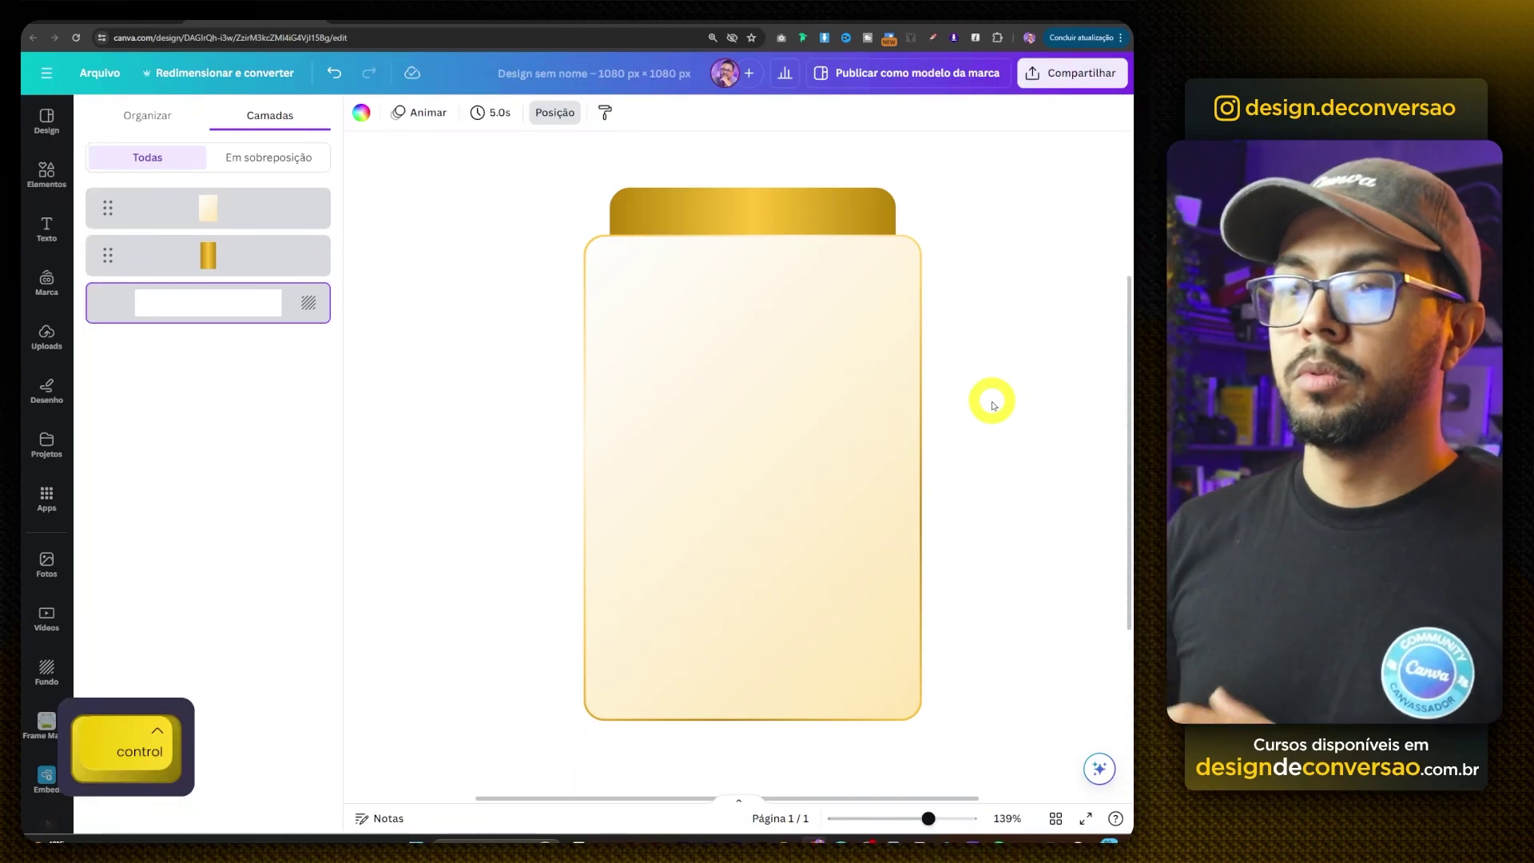
pyautogui.click(823, 200)
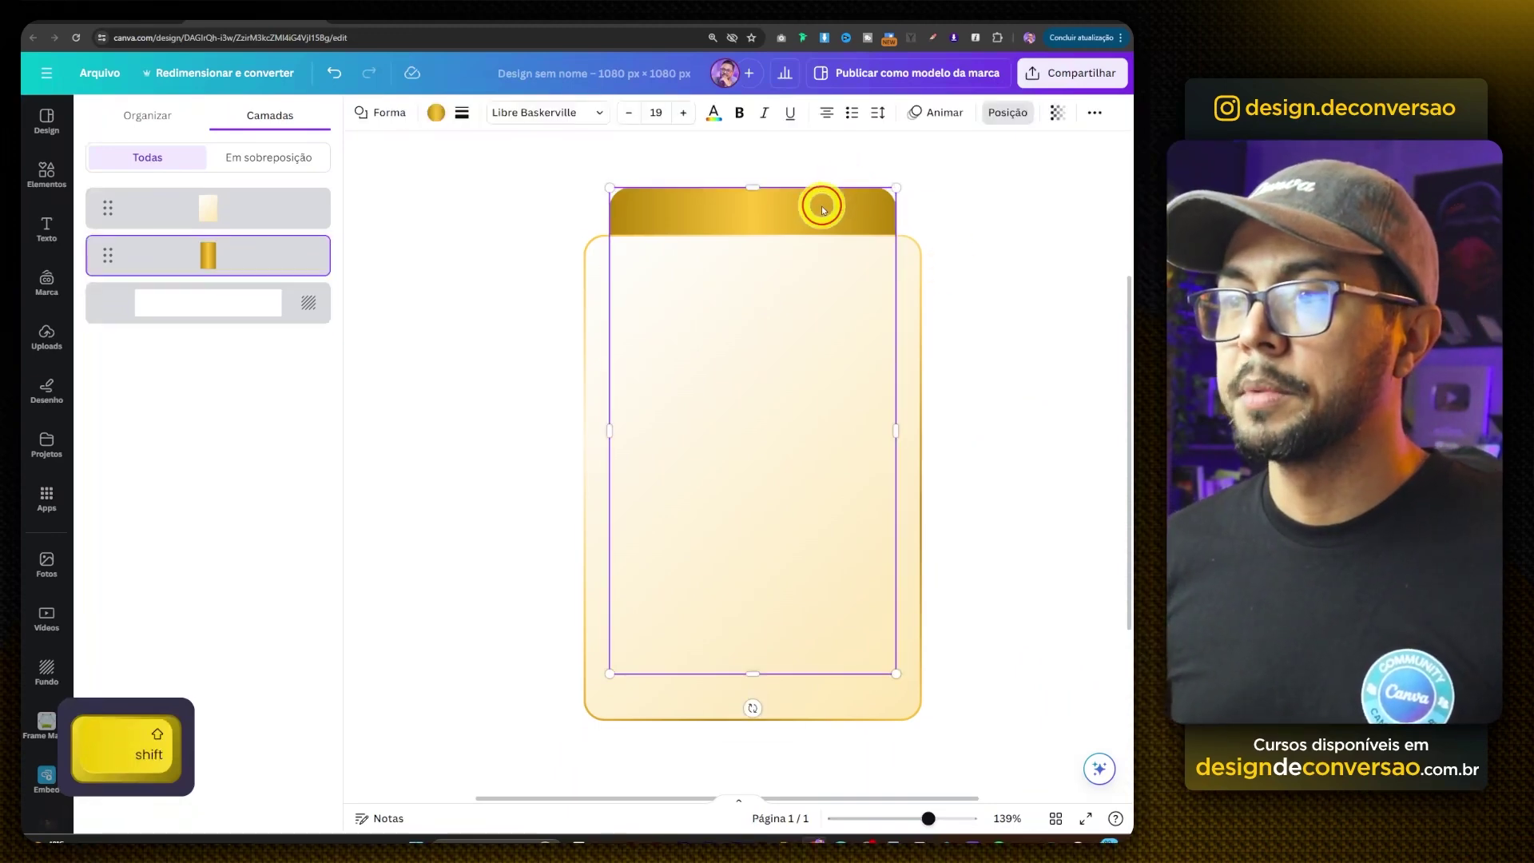
pyautogui.moveTo(752, 665); pyautogui.dragTo(751, 295)
pyautogui.click(486, 357)
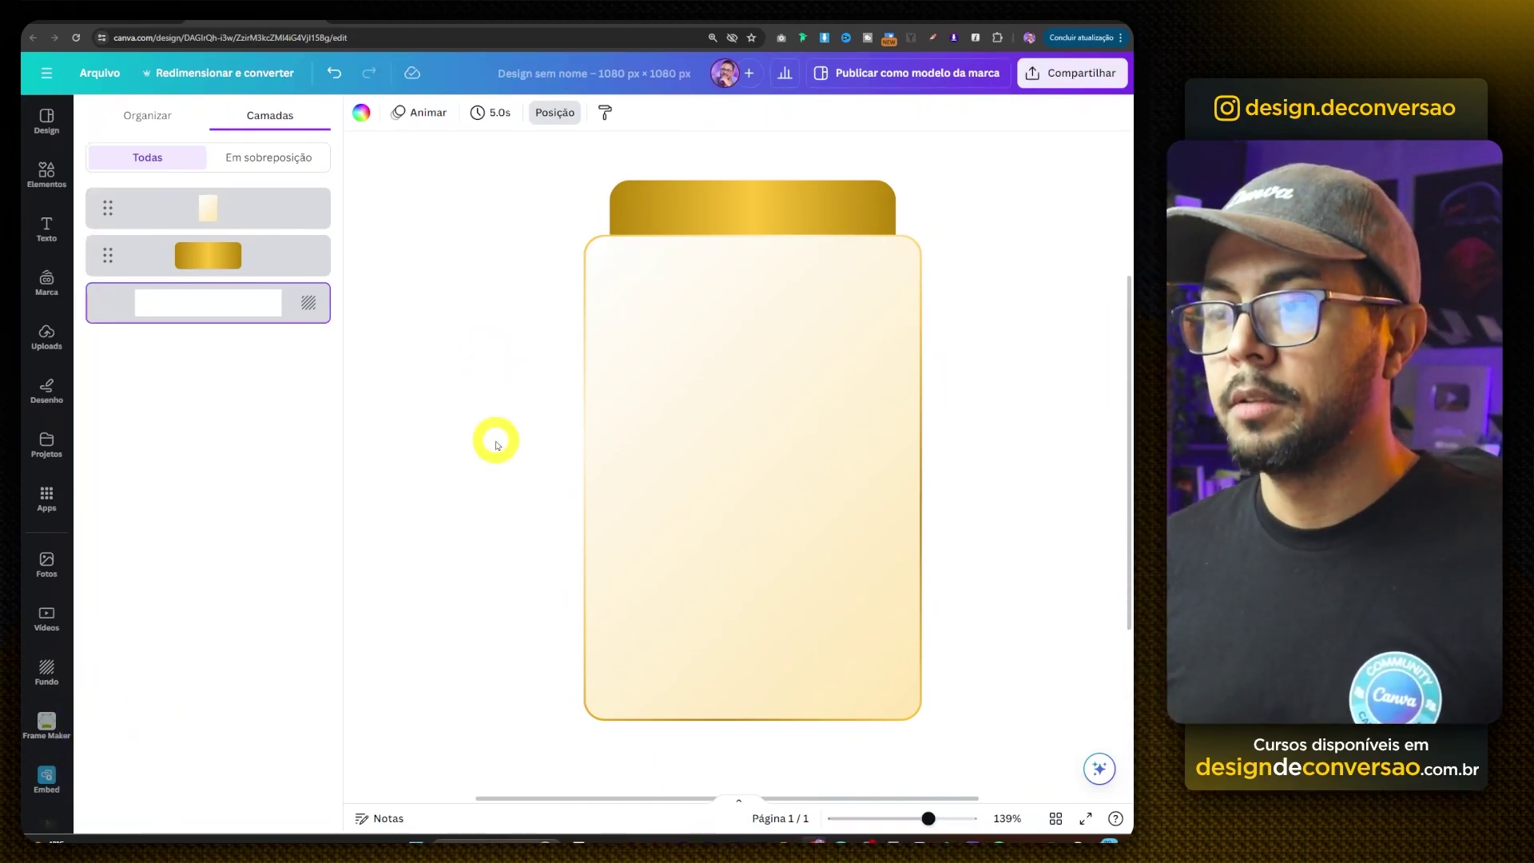
# - Add the text "PACK 1" and place it centred on the gold tab above the card
pyautogui.write('tPACK')
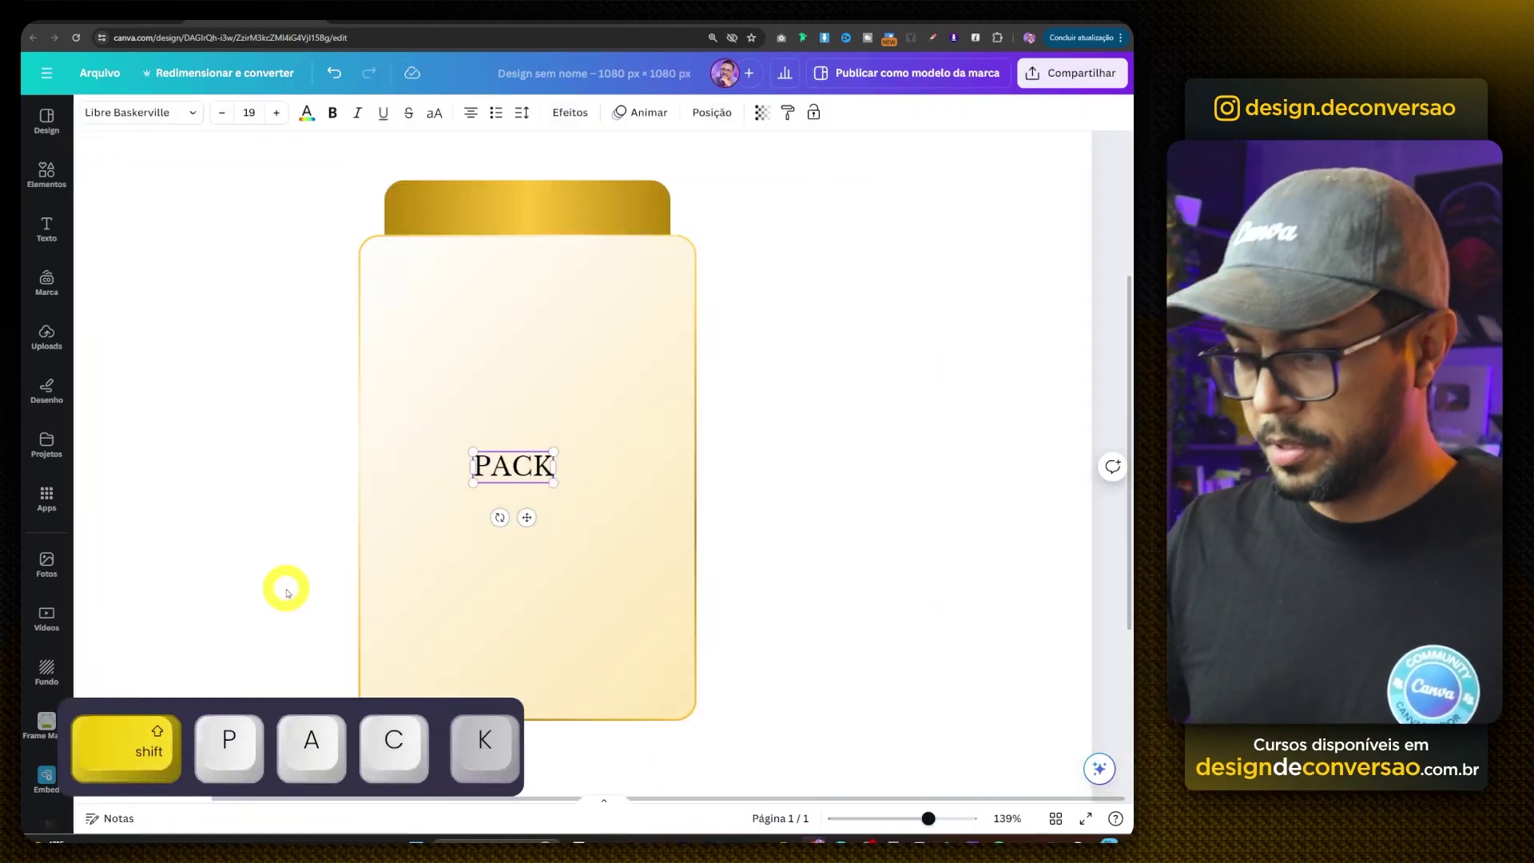
pyautogui.write(' 1')
pyautogui.moveTo(512, 452); pyautogui.dragTo(526, 209)
# - Set the "PACK 1" title in Montserrat Black
pyautogui.click(165, 120)
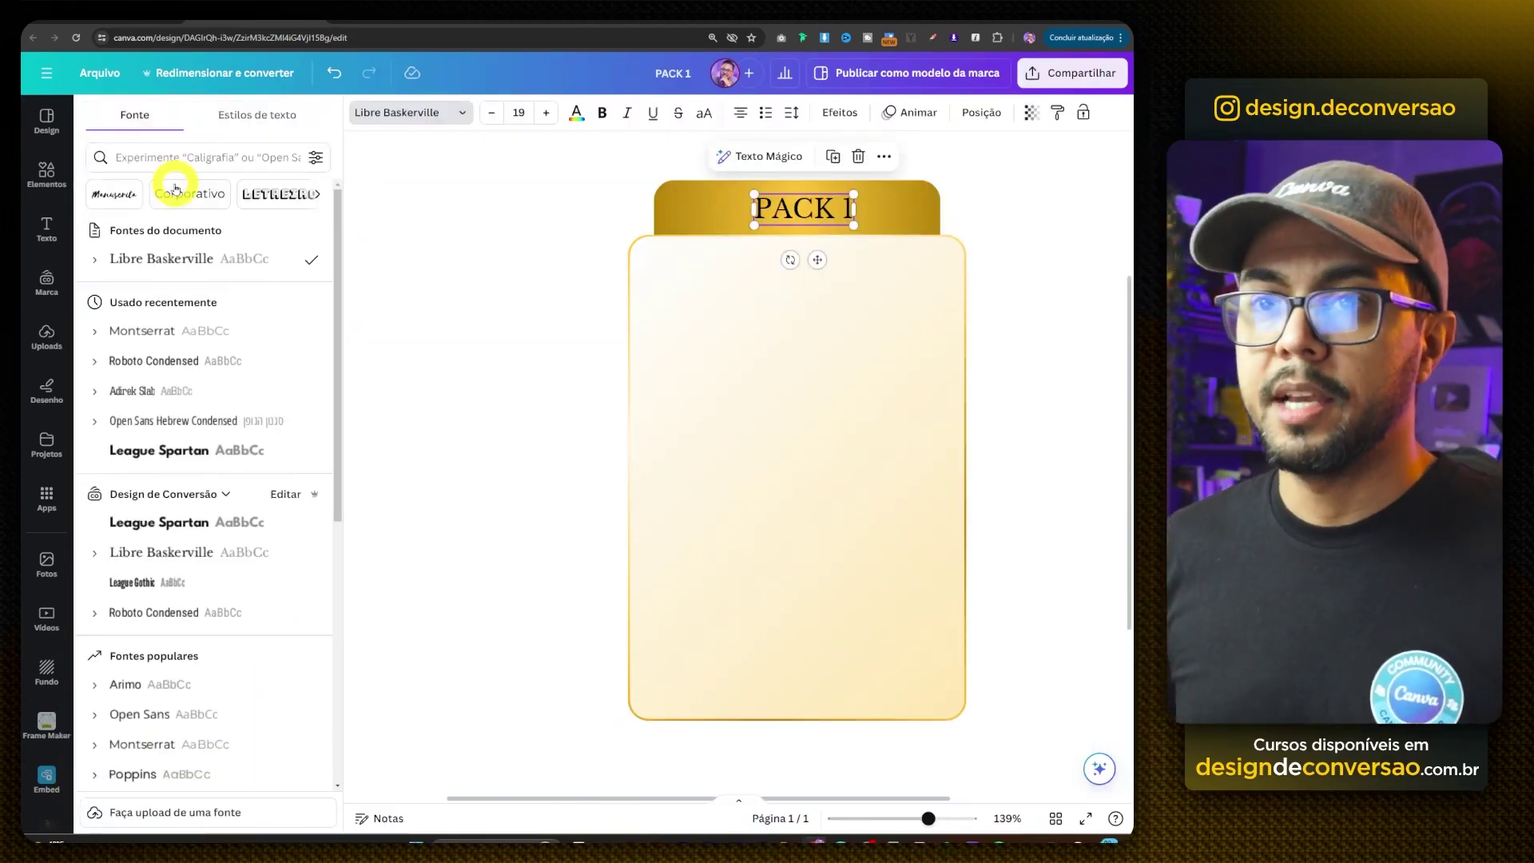
pyautogui.click(175, 149)
pyautogui.write('mont')
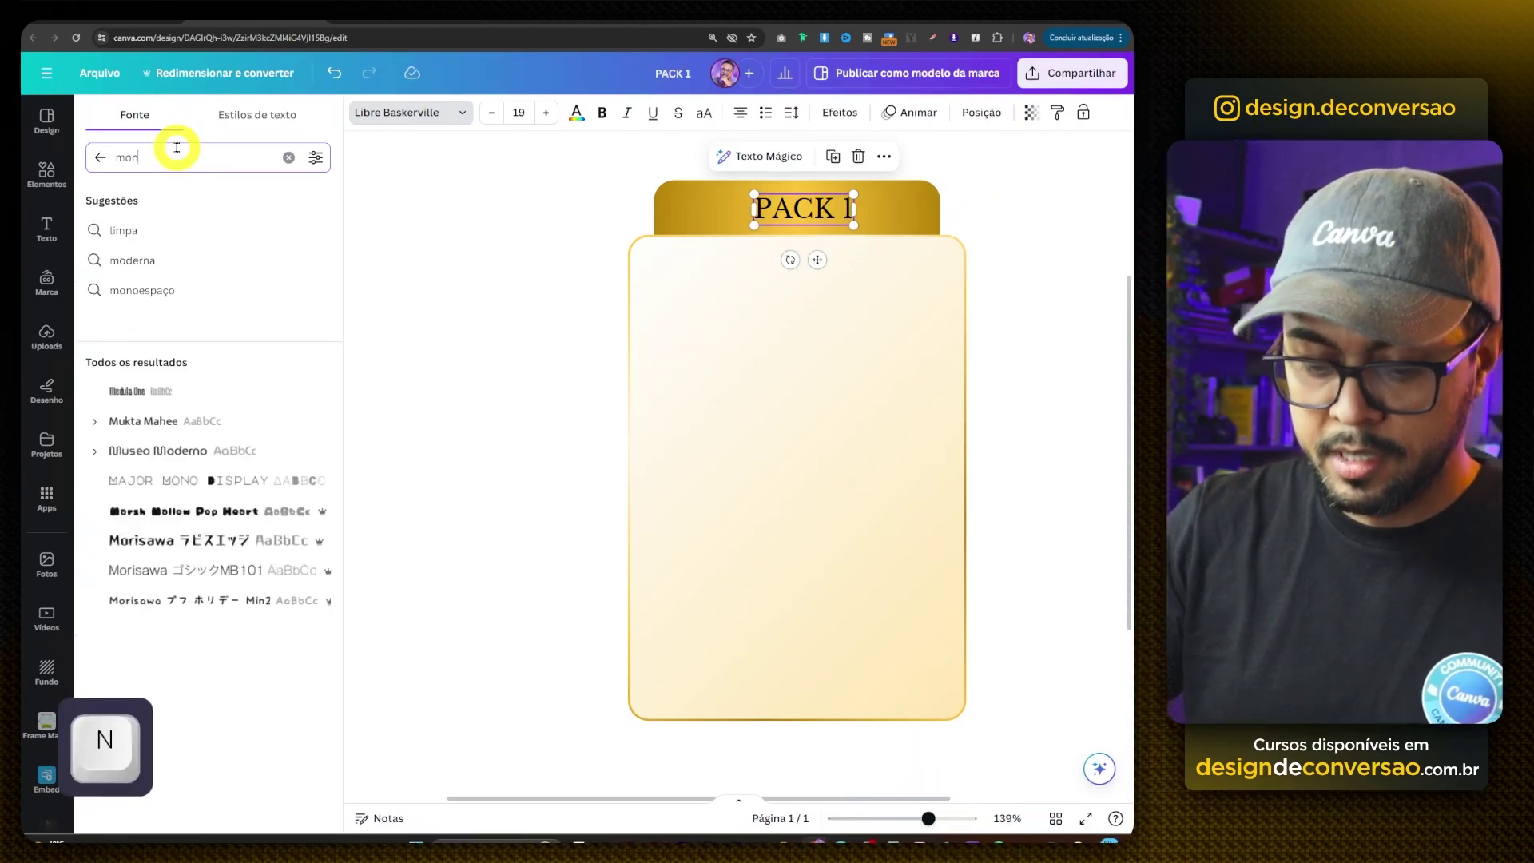
pyautogui.click(112, 348)
pyautogui.click(97, 347)
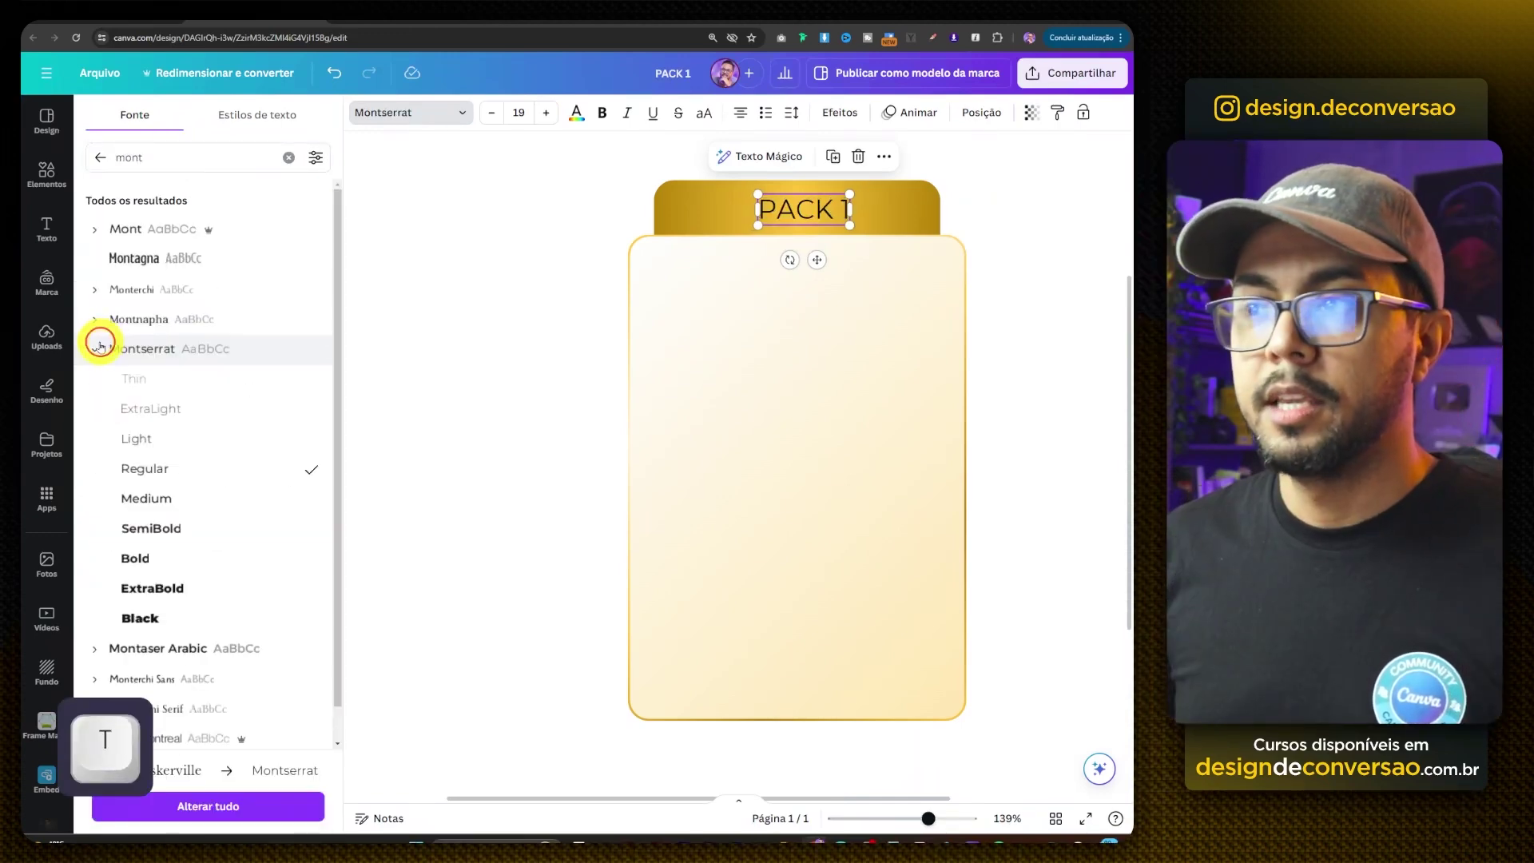
pyautogui.click(246, 616)
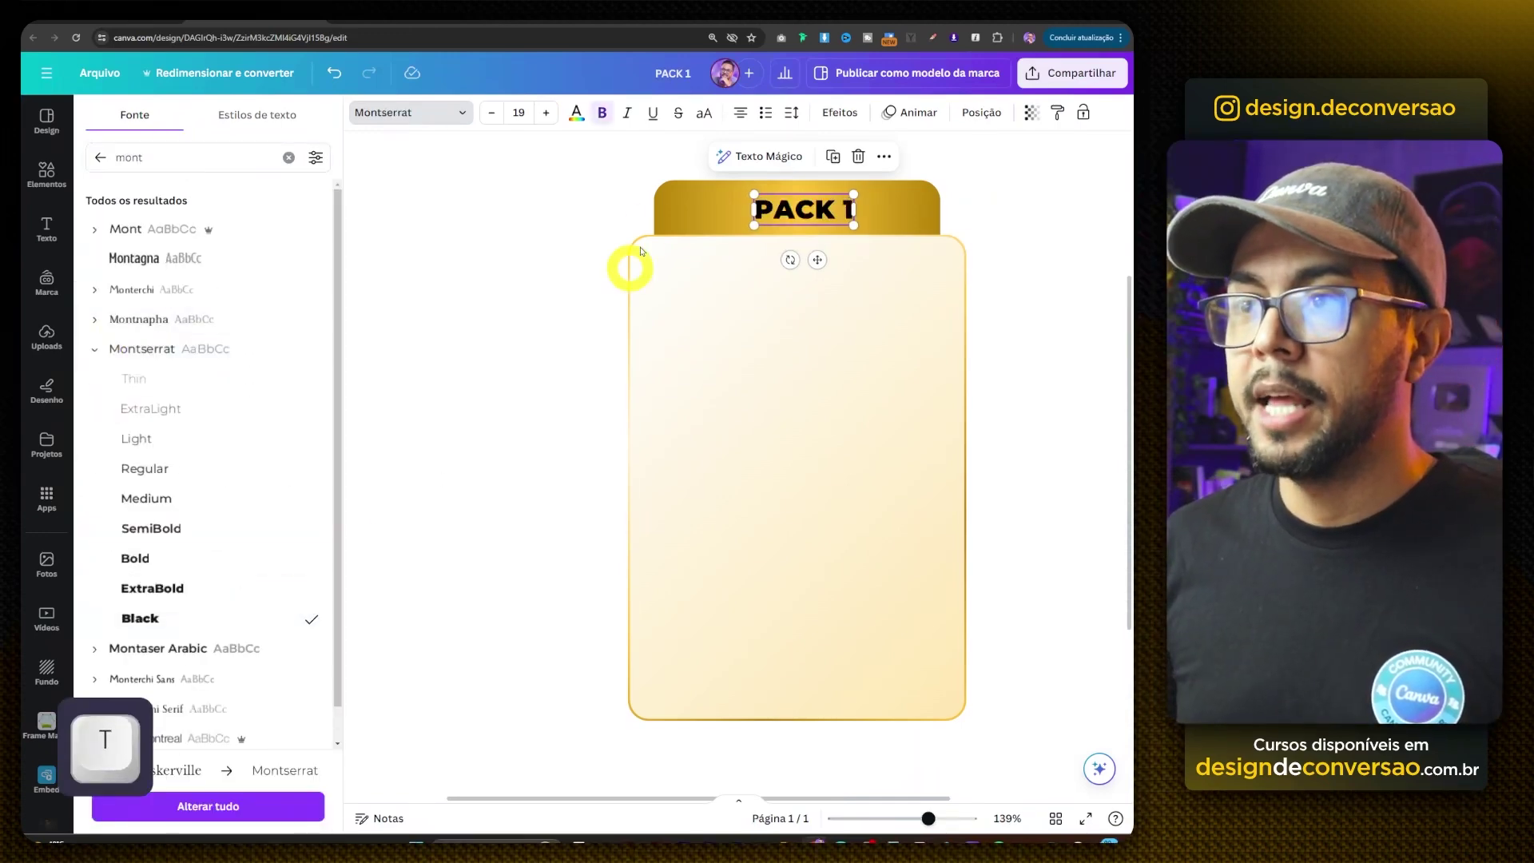
# - Italicize the "PACK 1" title and enlarge it slightly on the gold tab
pyautogui.click(626, 112)
pyautogui.moveTo(853, 225); pyautogui.dragTo(872, 215)
pyautogui.click(1027, 266)
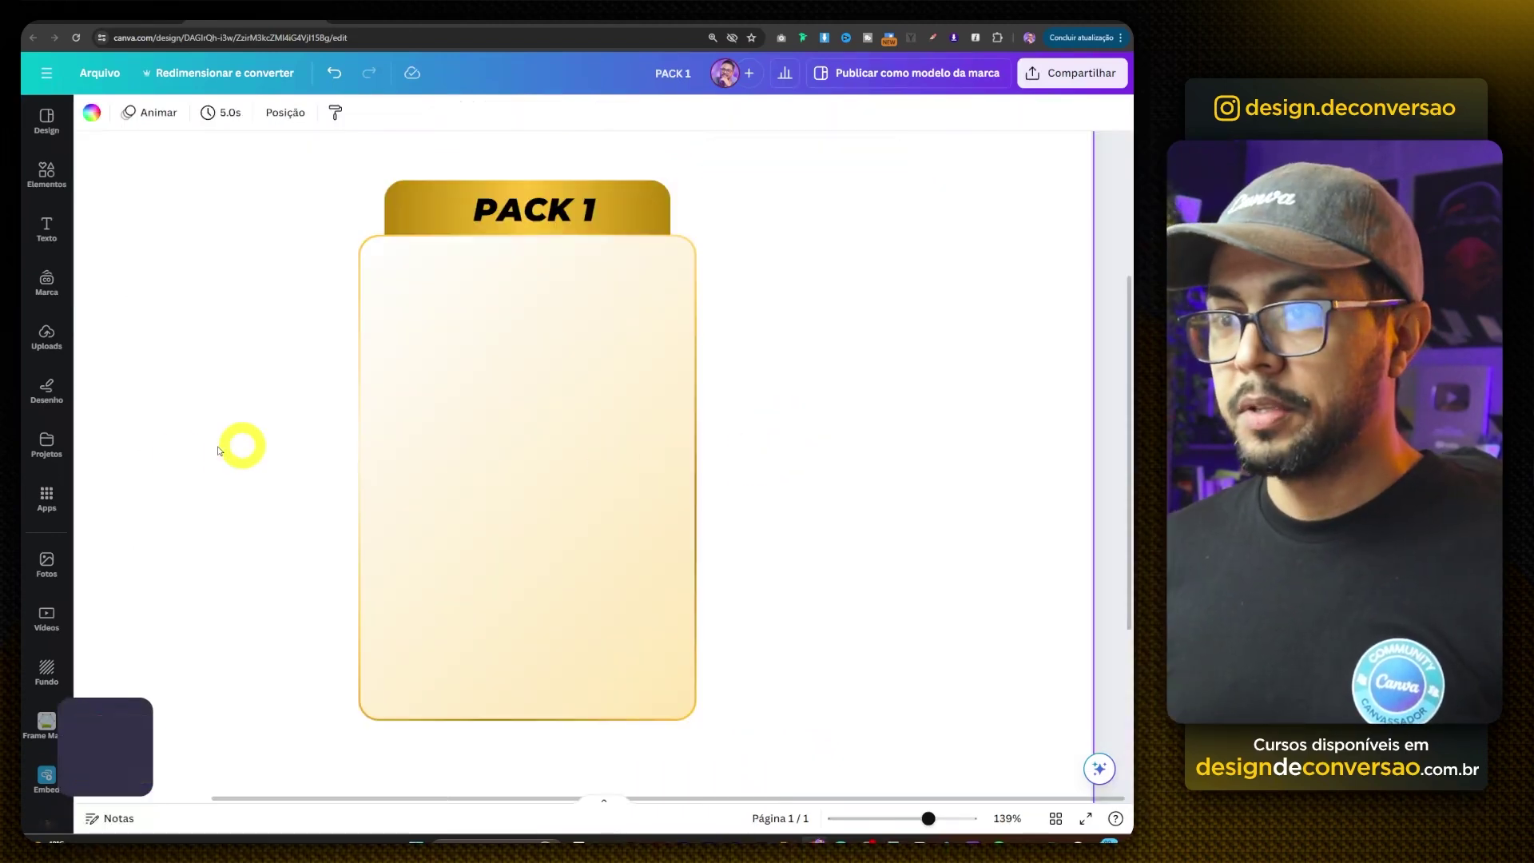
# - Add a new text box, switch to Notepad and copy the five PACK 1 items, from "8 Arte de Post (Estático)" to "2 Outras Artes"
pyautogui.press('t')
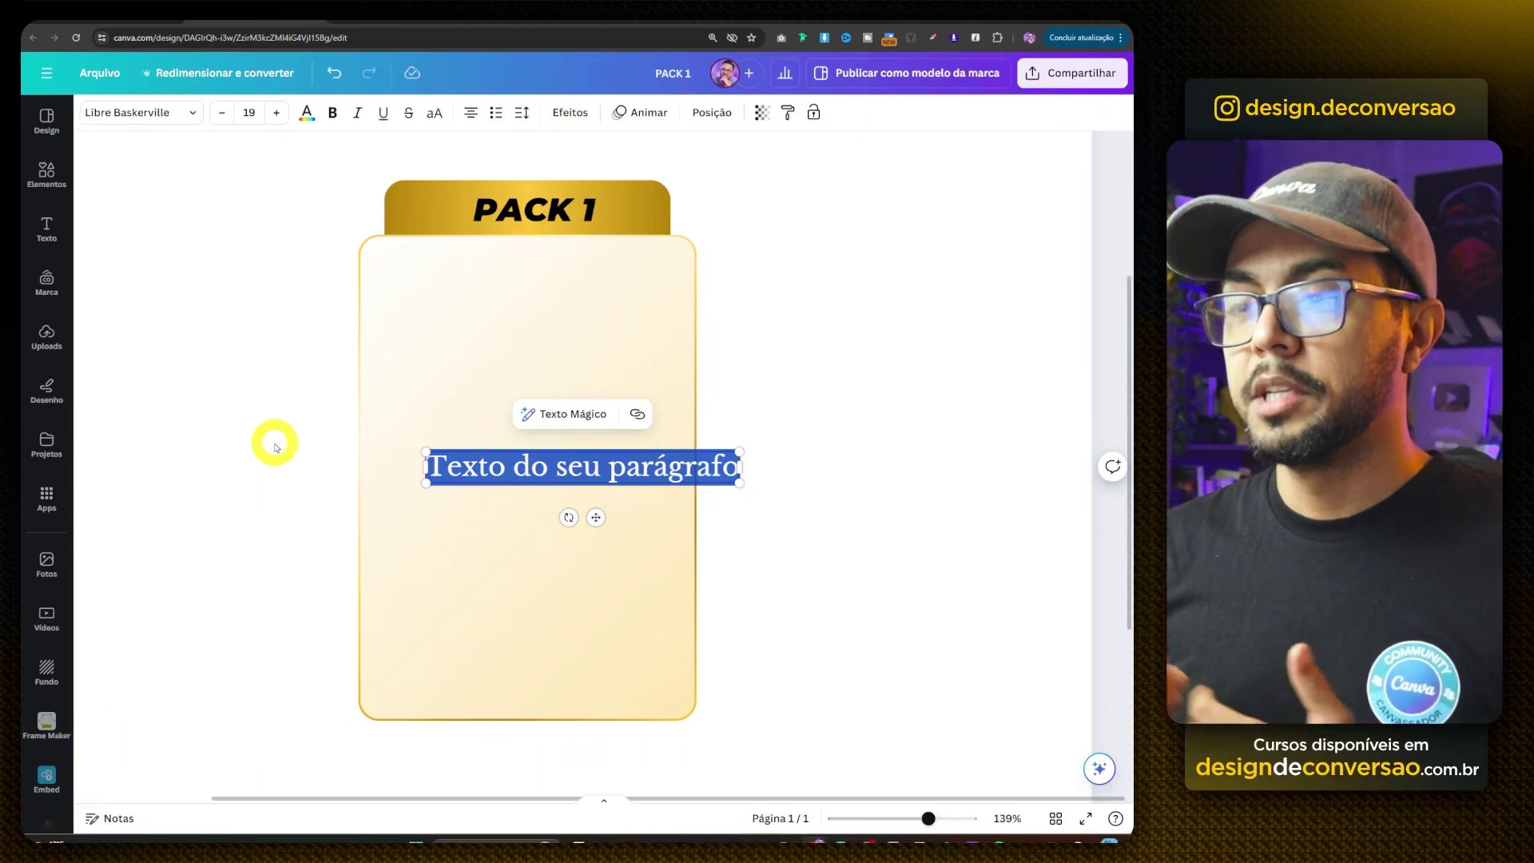
pyautogui.hotkey('alt', 'Tab')
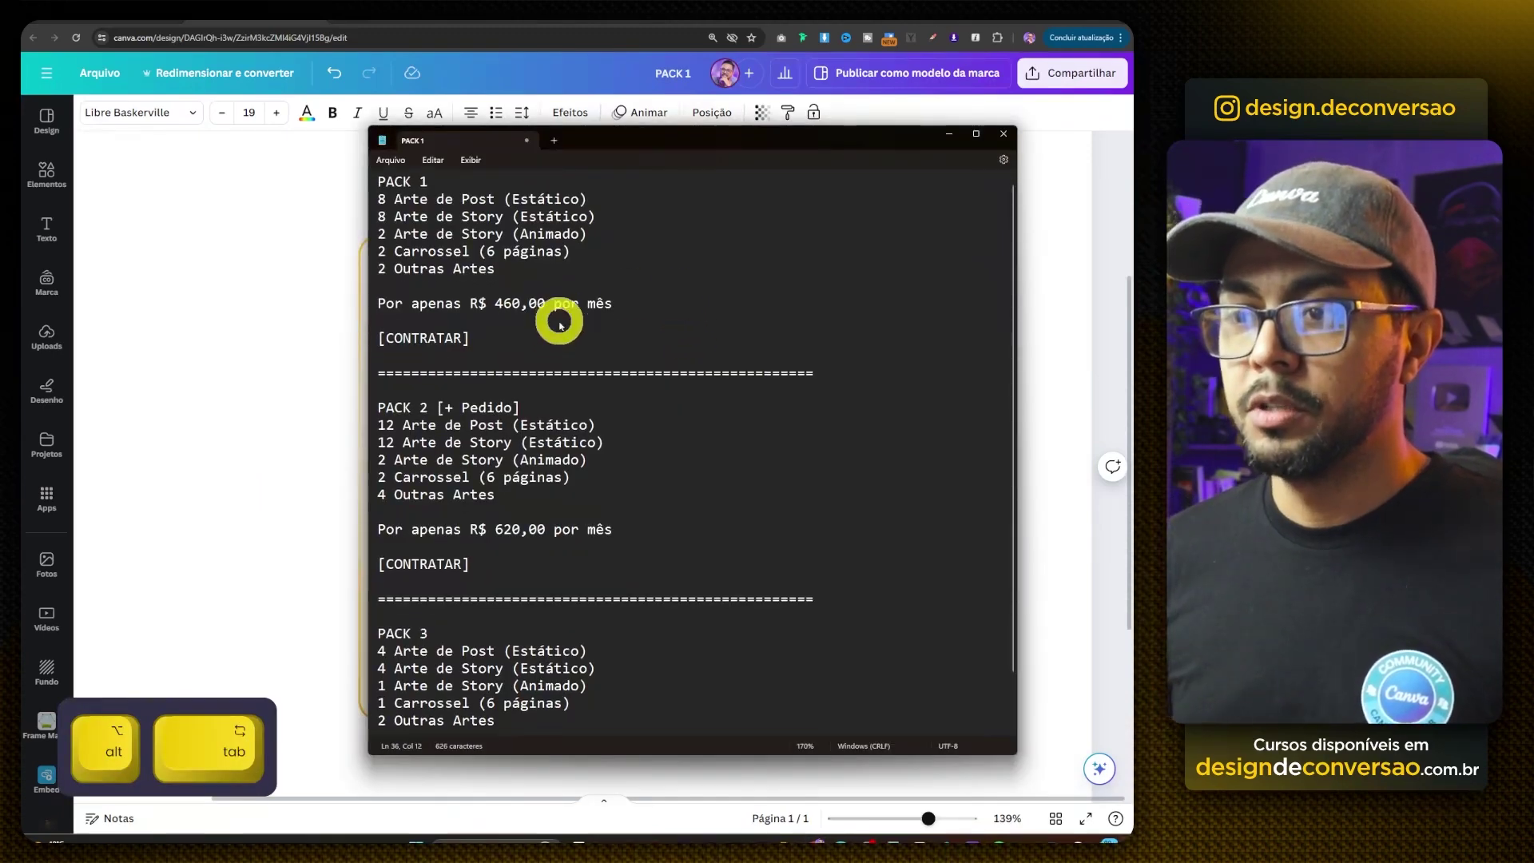
pyautogui.scroll(-1, 559, 322)
pyautogui.scroll(1, 559, 319)
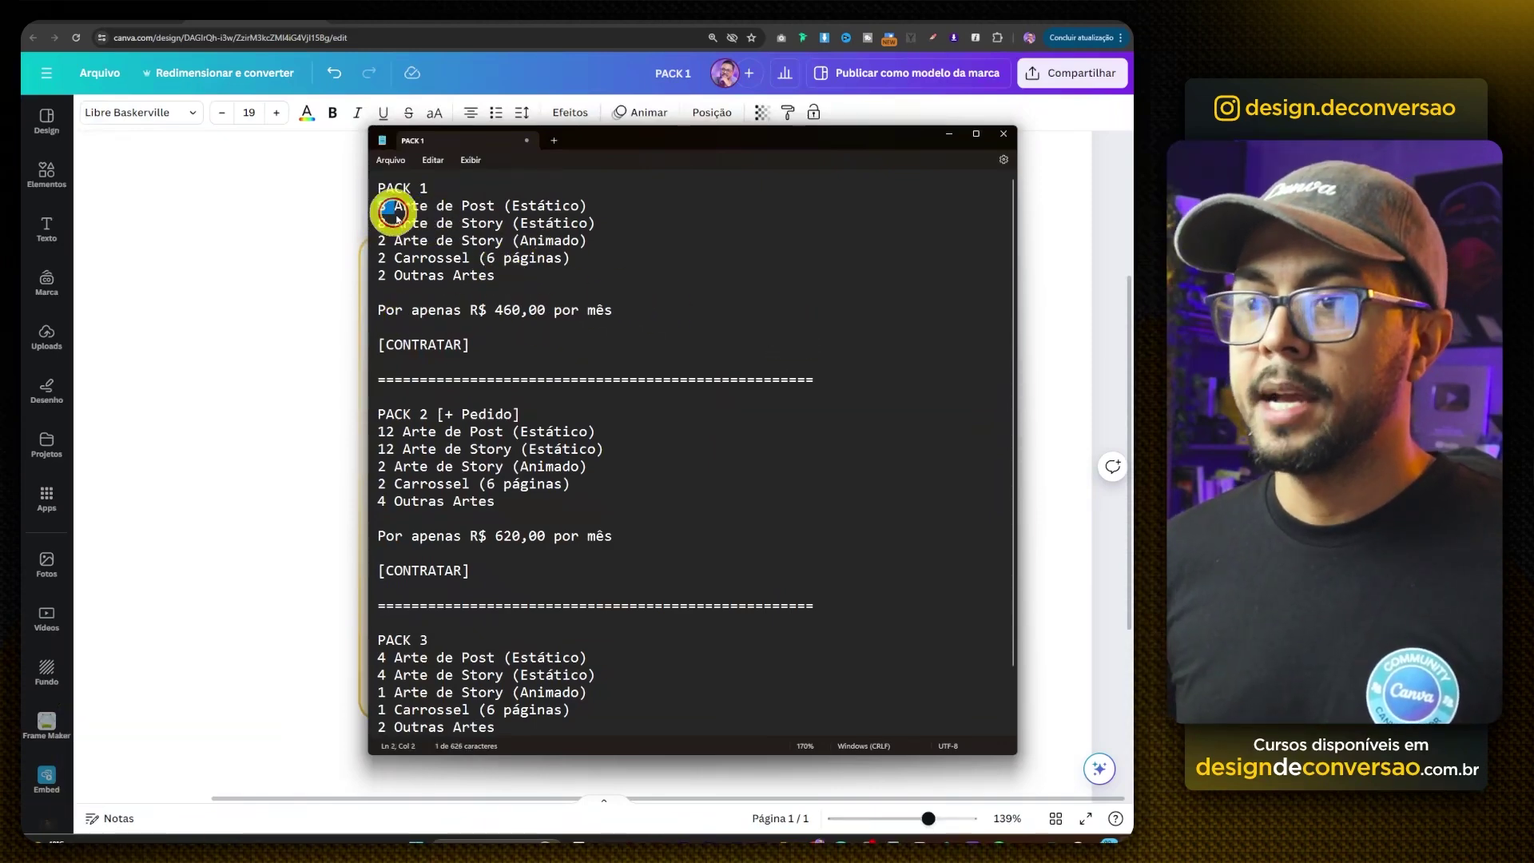
pyautogui.moveTo(394, 214); pyautogui.dragTo(500, 283)
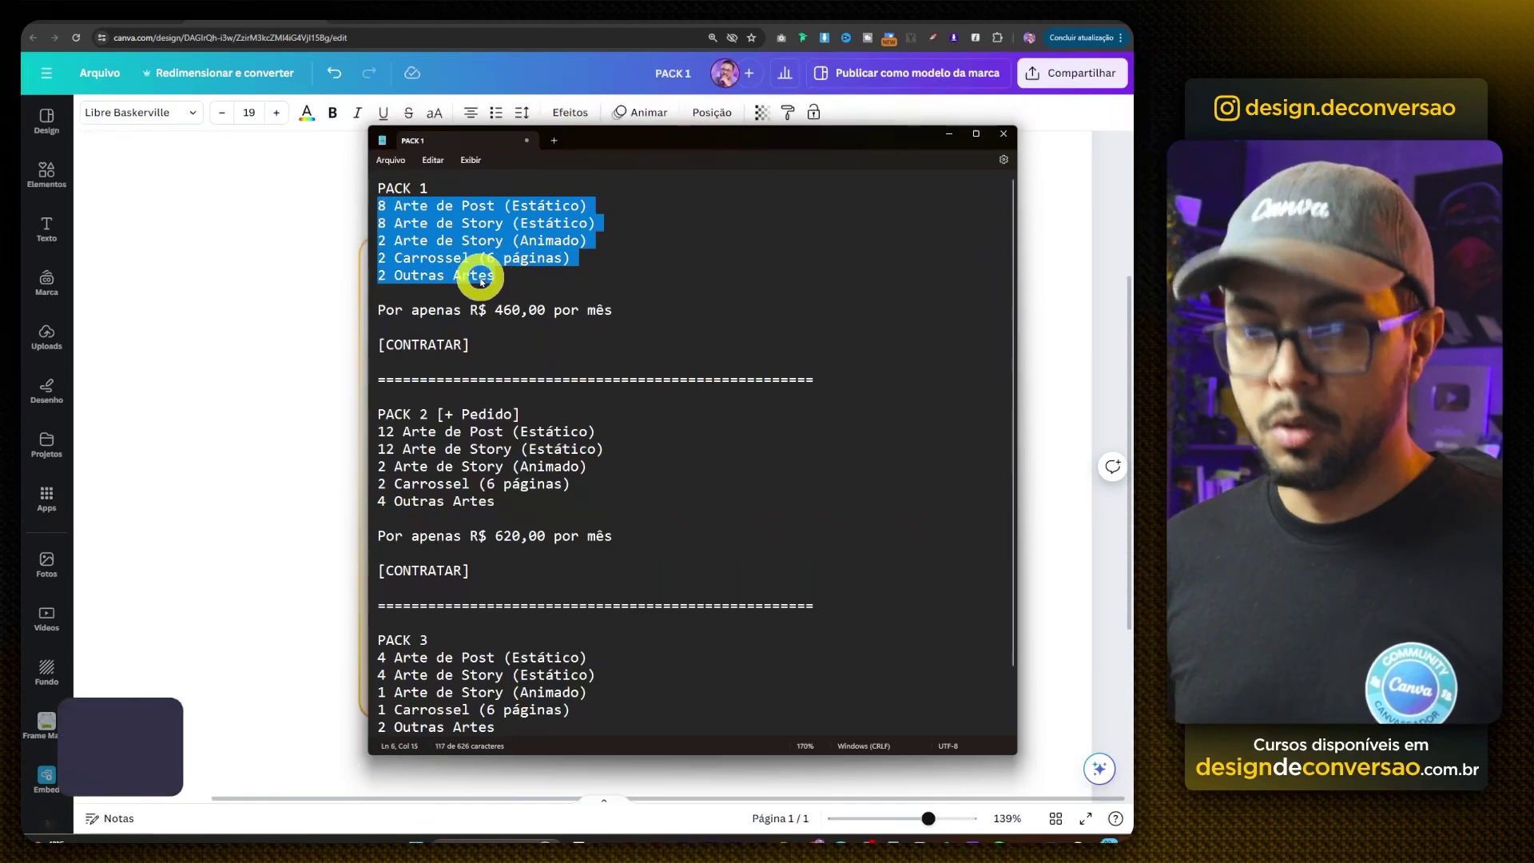
pyautogui.hotkey('ctrl', 'c')
# - Switch back to Canva, paste the item list over the placeholder text and move it to the upper part of the card
pyautogui.hotkey('alt', 'Tab')
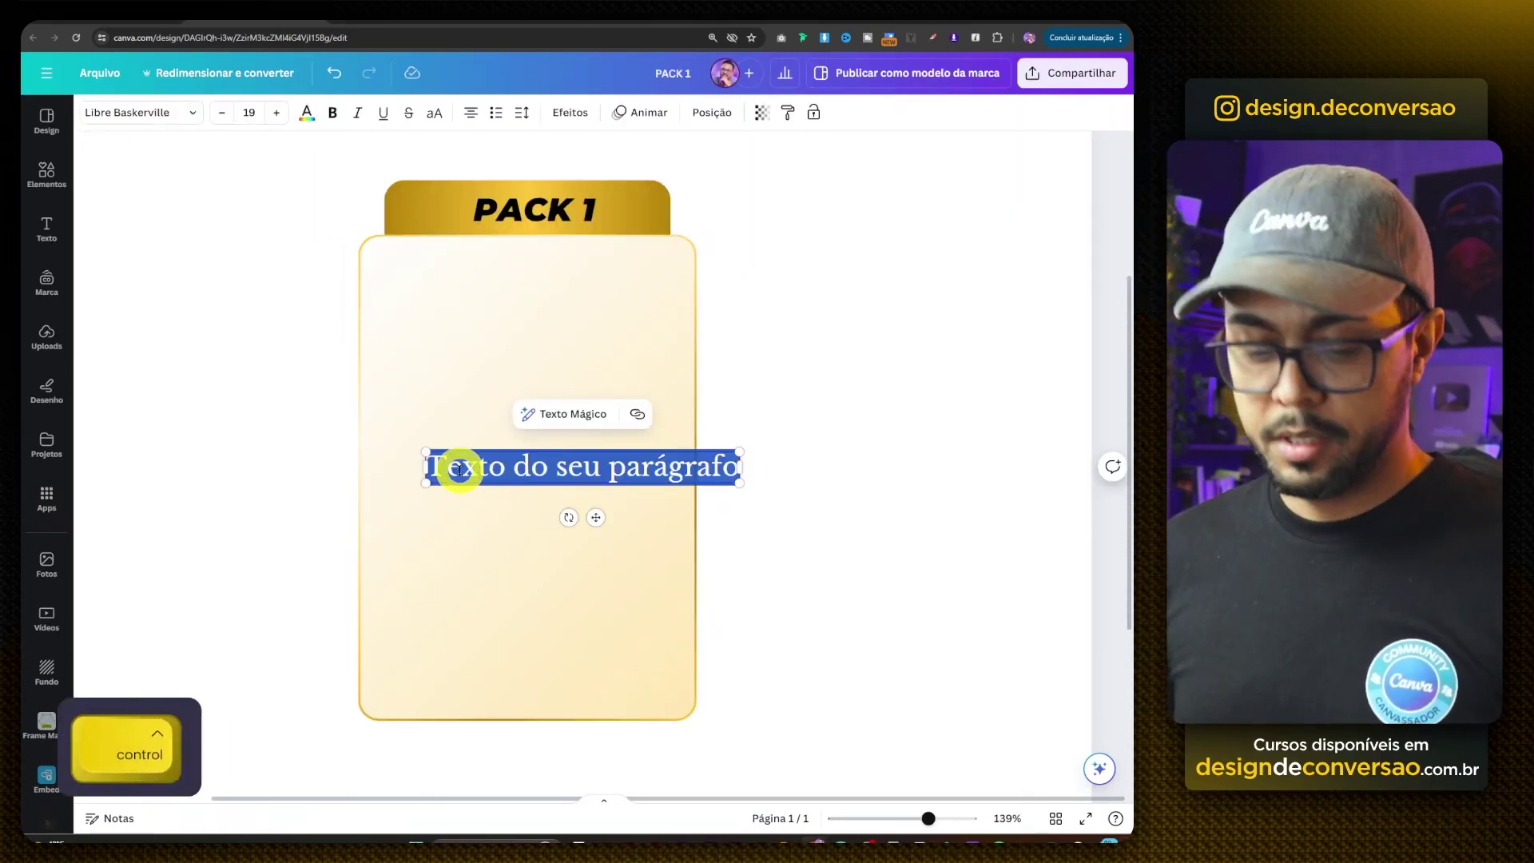
pyautogui.hotkey('ctrl', 'v')
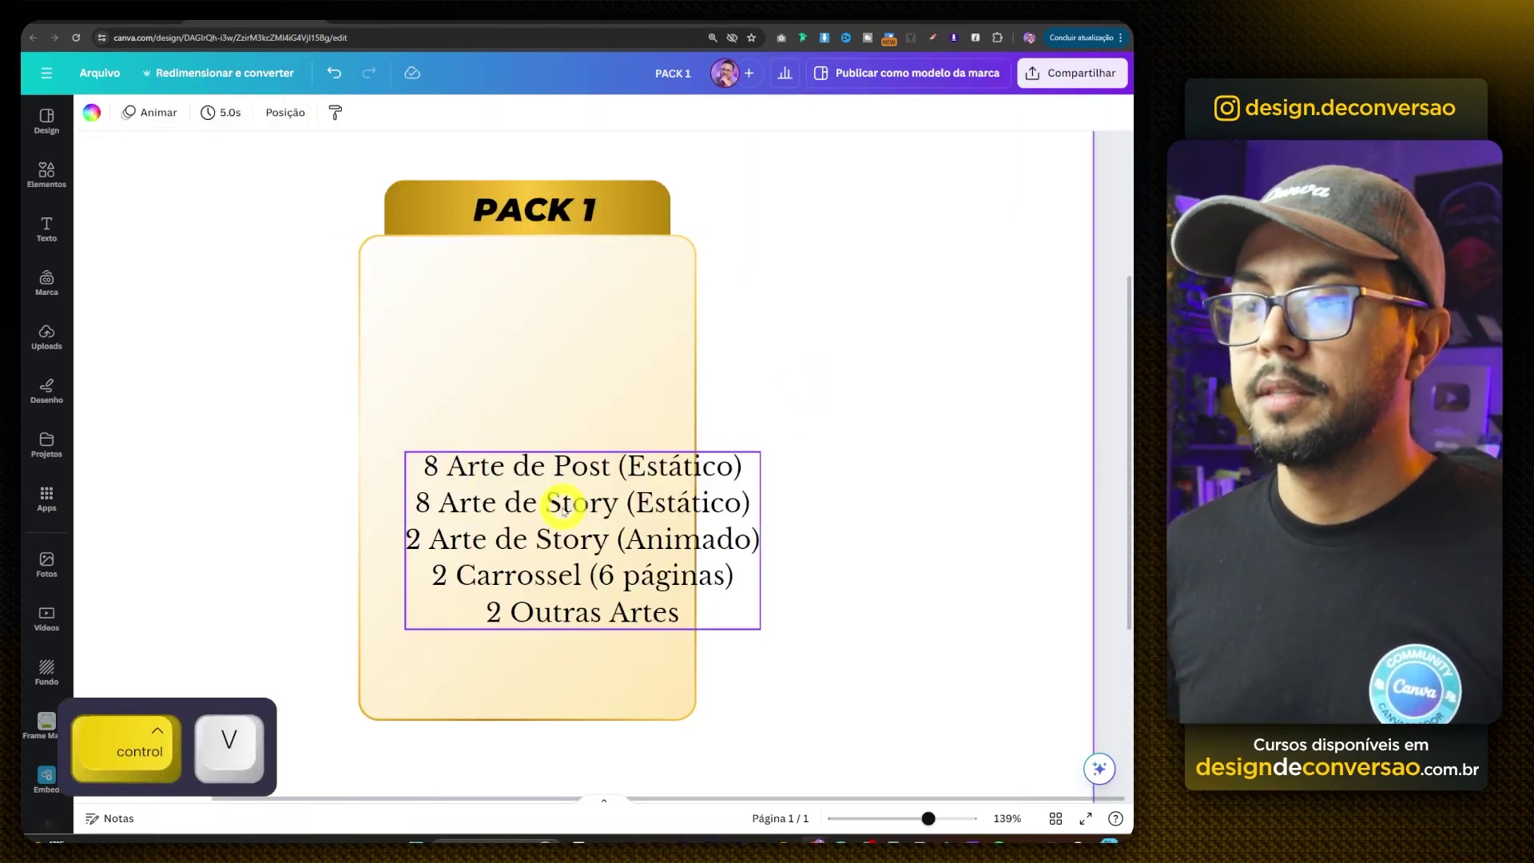
pyautogui.moveTo(565, 504); pyautogui.dragTo(579, 354)
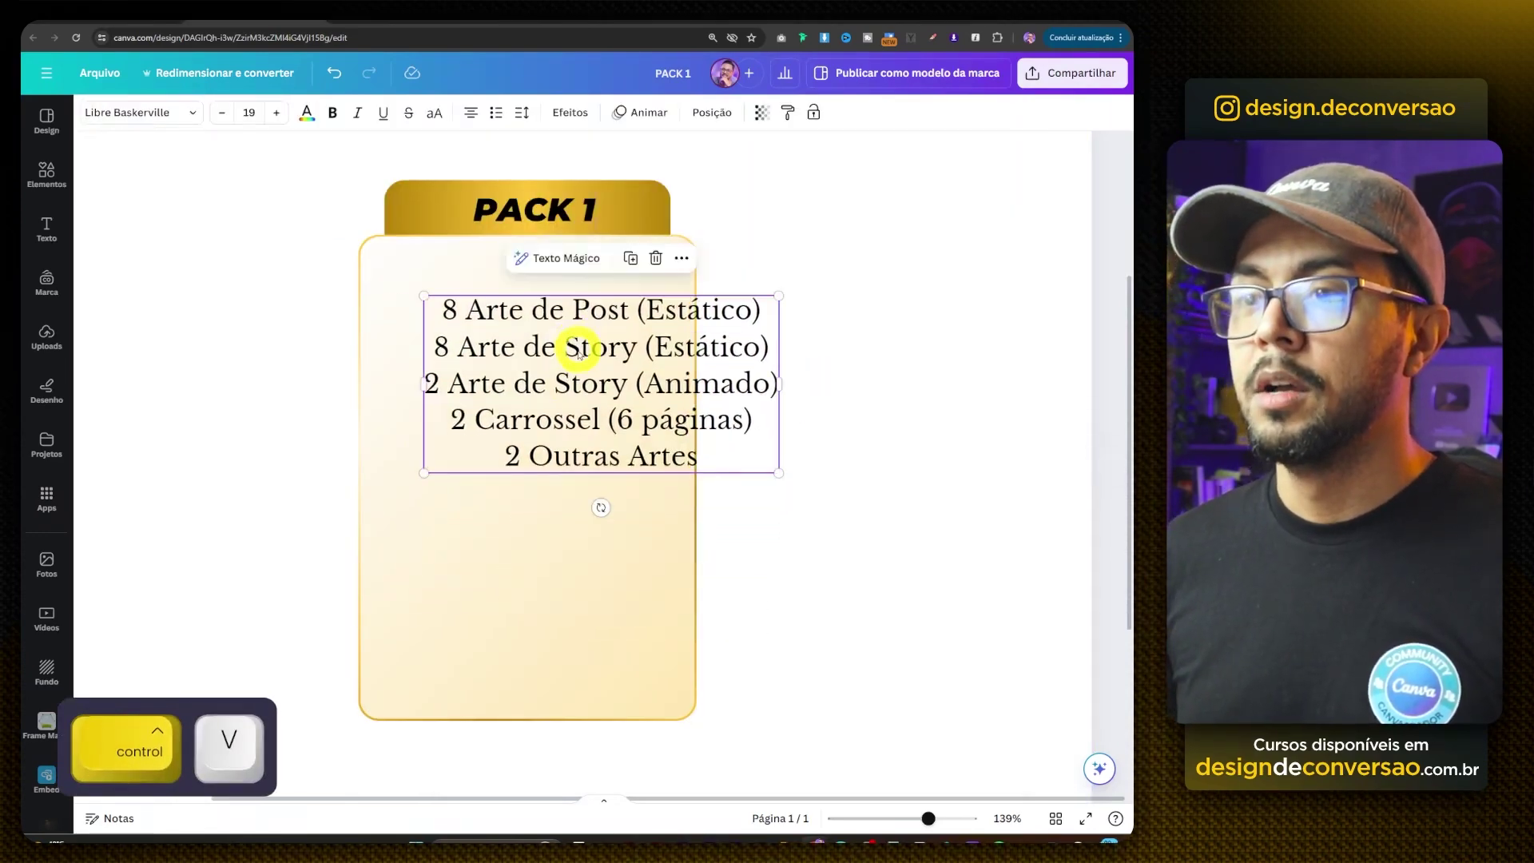
# - Left-align the five-item list text and move it slightly lower on the card
pyautogui.click(468, 113)
pyautogui.moveTo(496, 383); pyautogui.dragTo(489, 428)
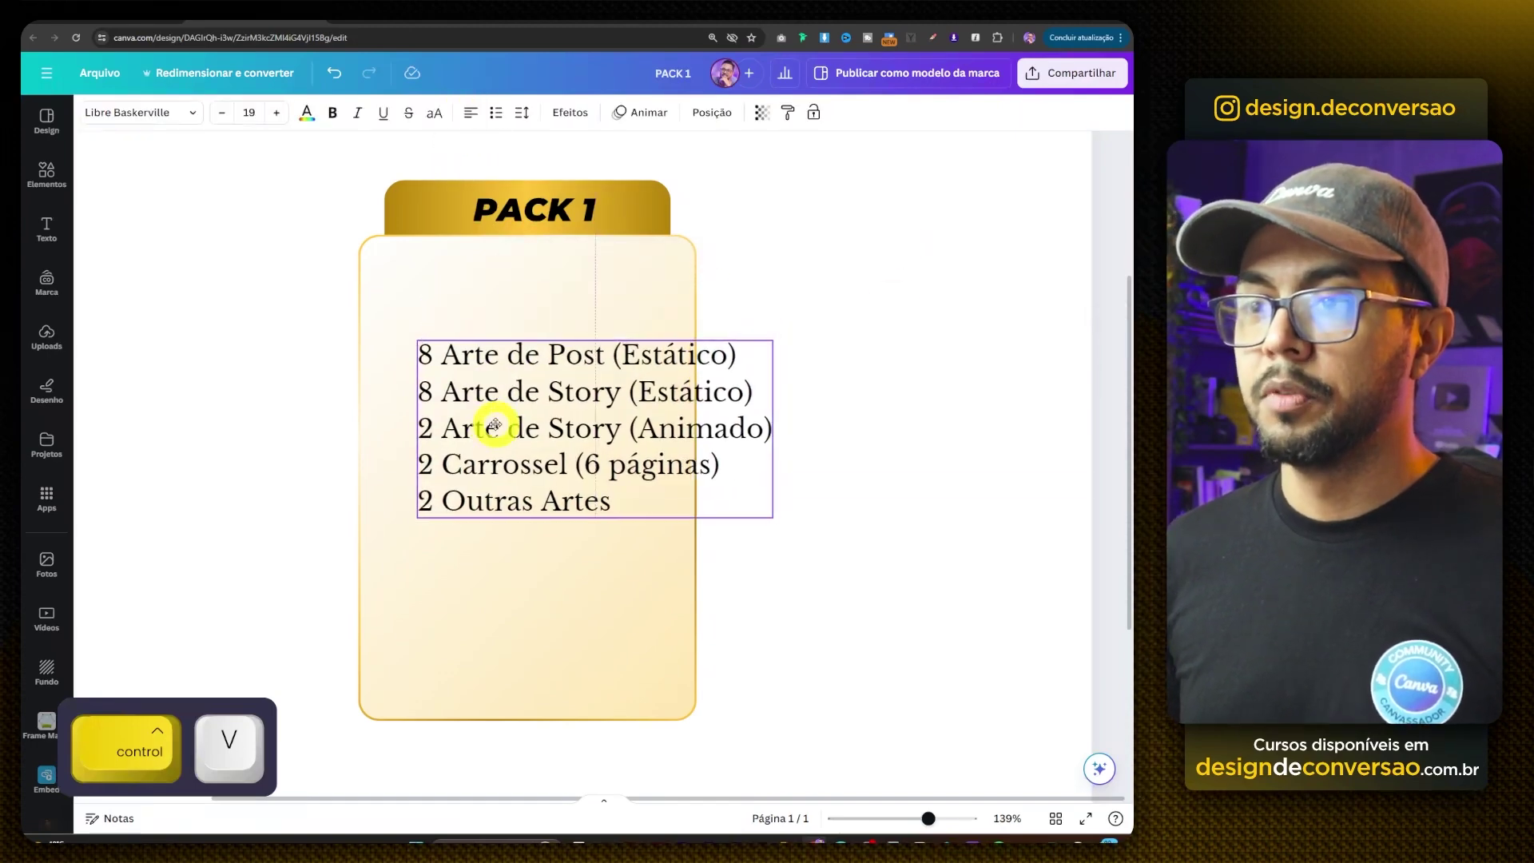
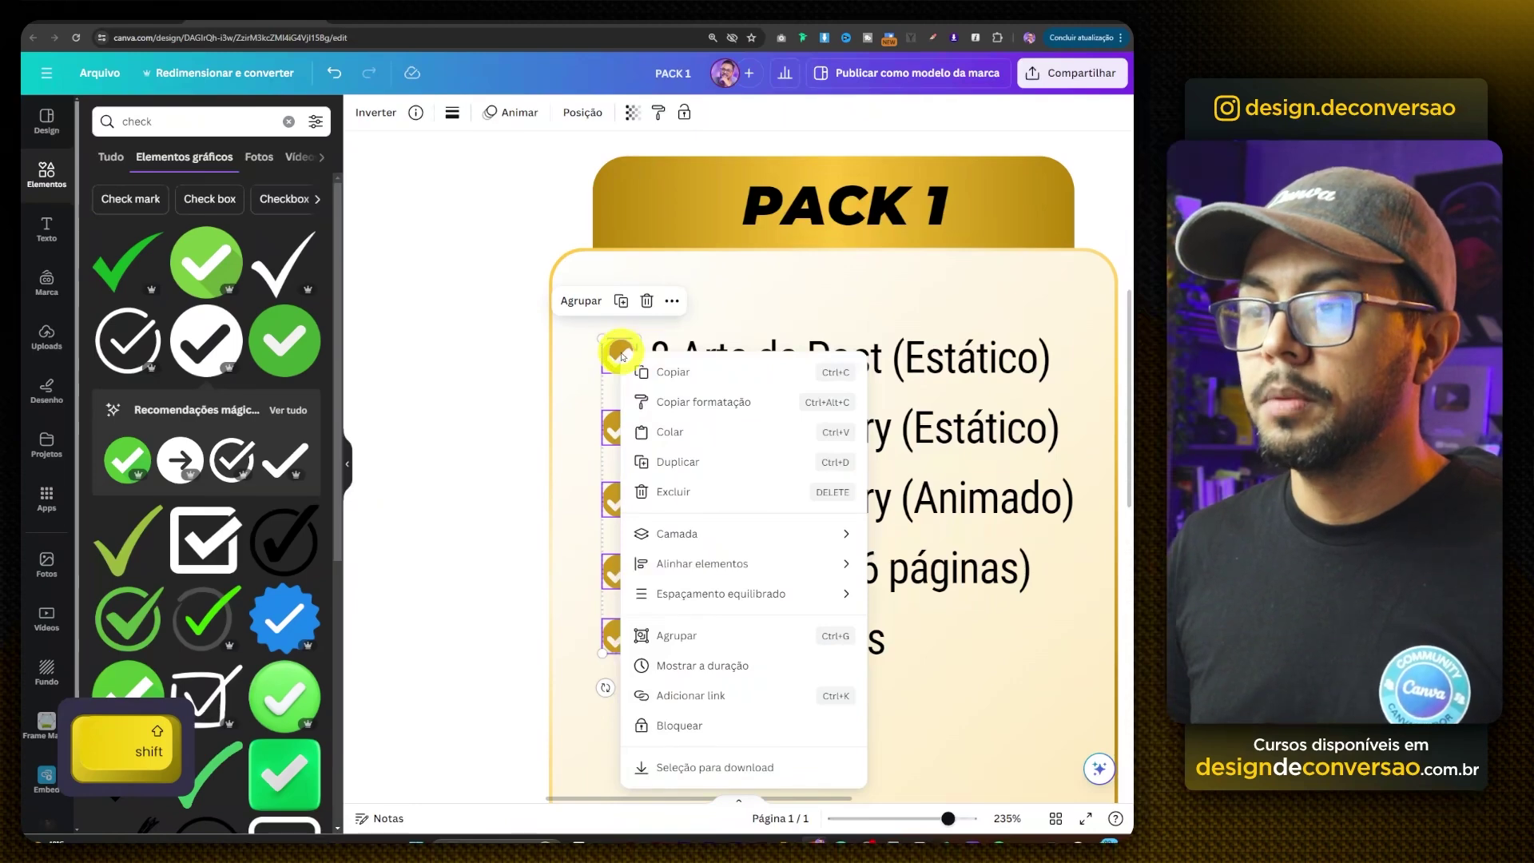
# - Space the five gold check icons beside the package items evenly with the Equidistante option
pyautogui.moveTo(729, 595)
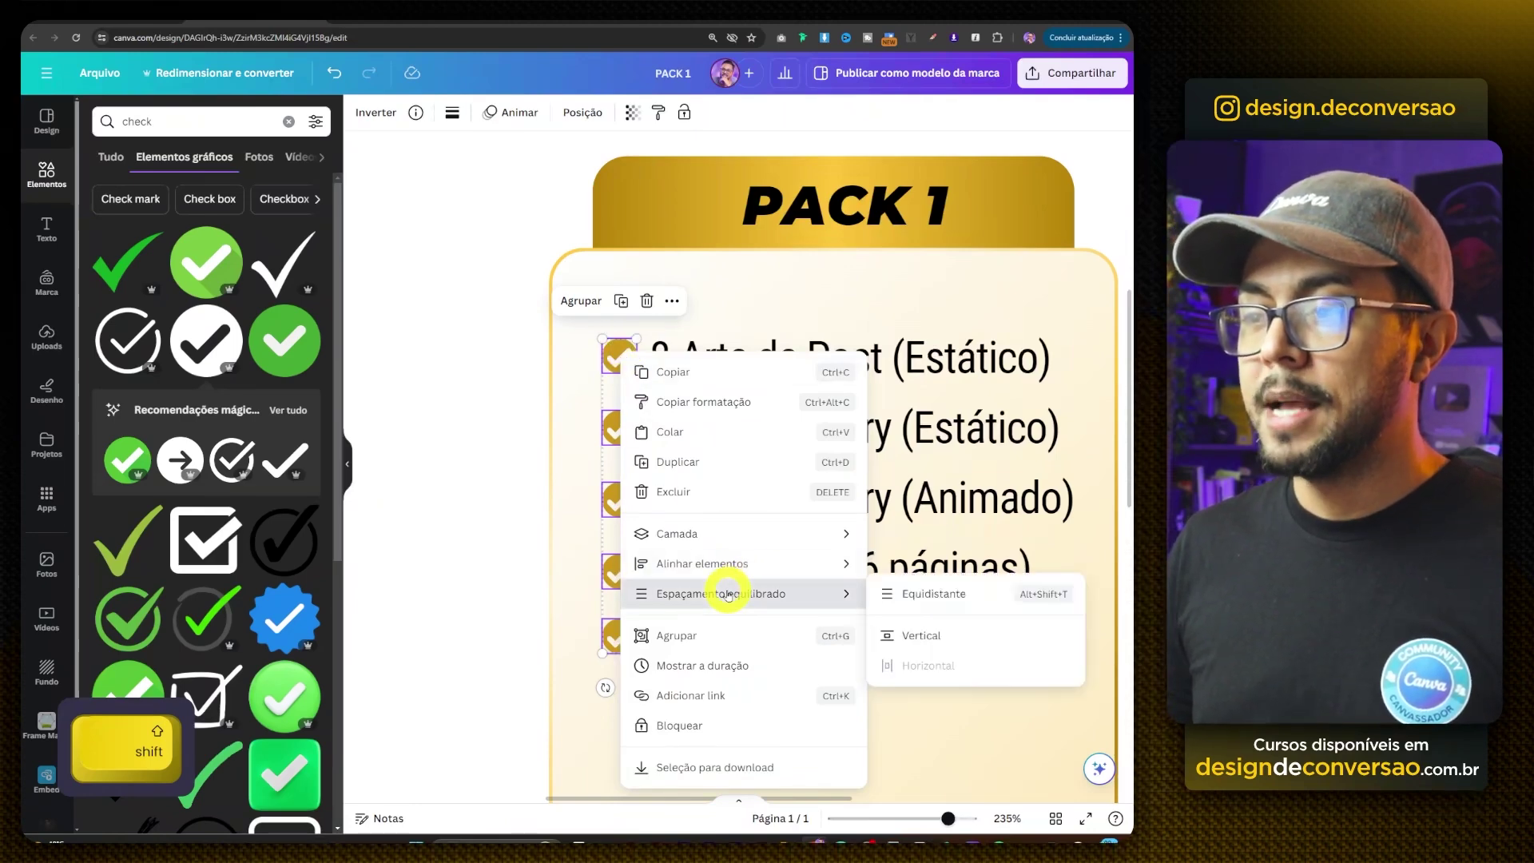
pyautogui.click(985, 595)
pyautogui.click(463, 517)
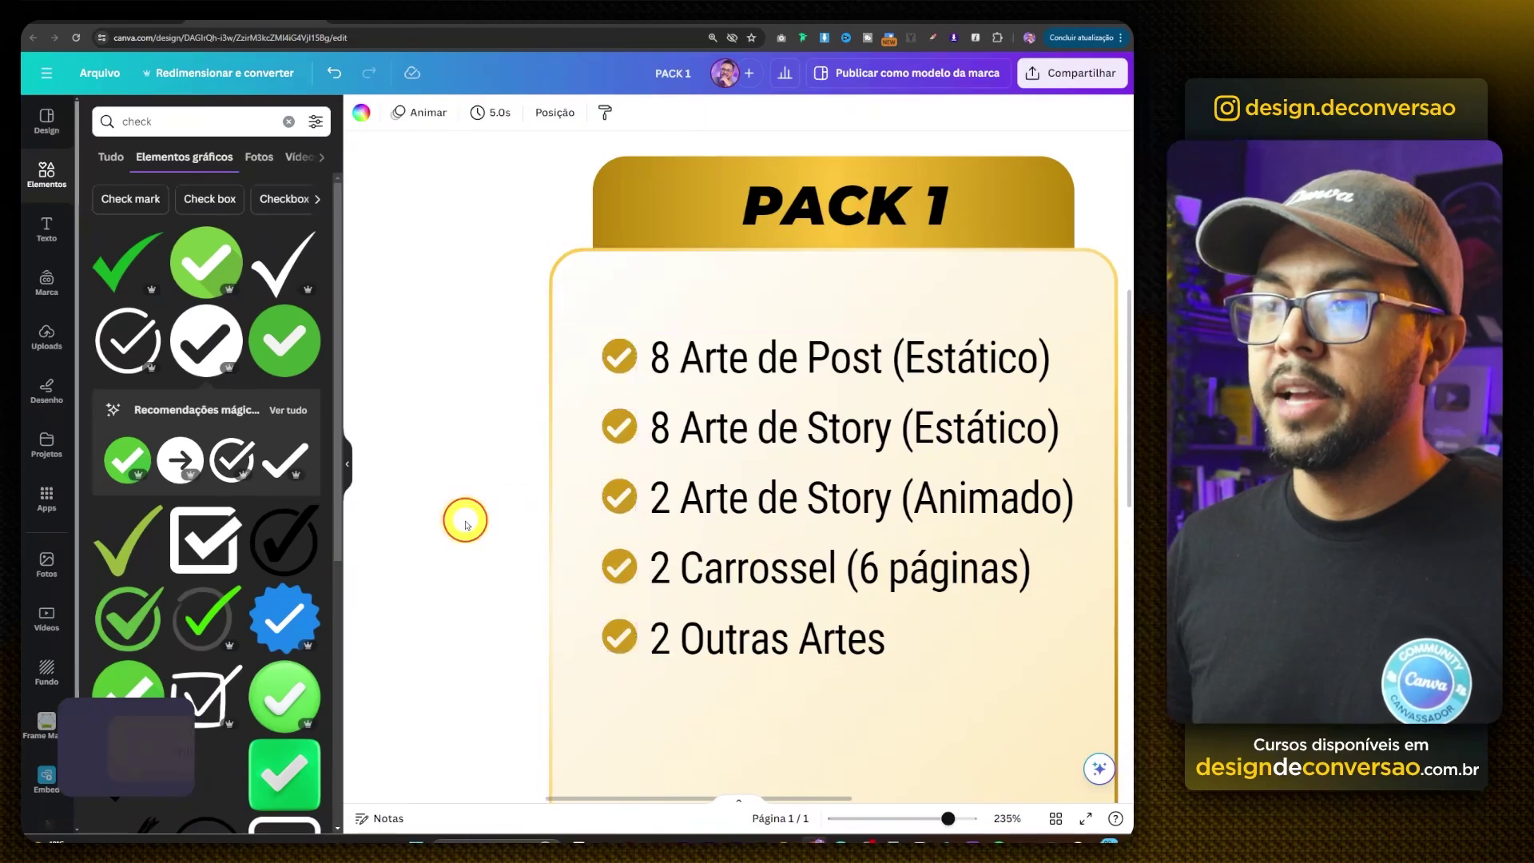
pyautogui.click(953, 435)
pyautogui.click(459, 575)
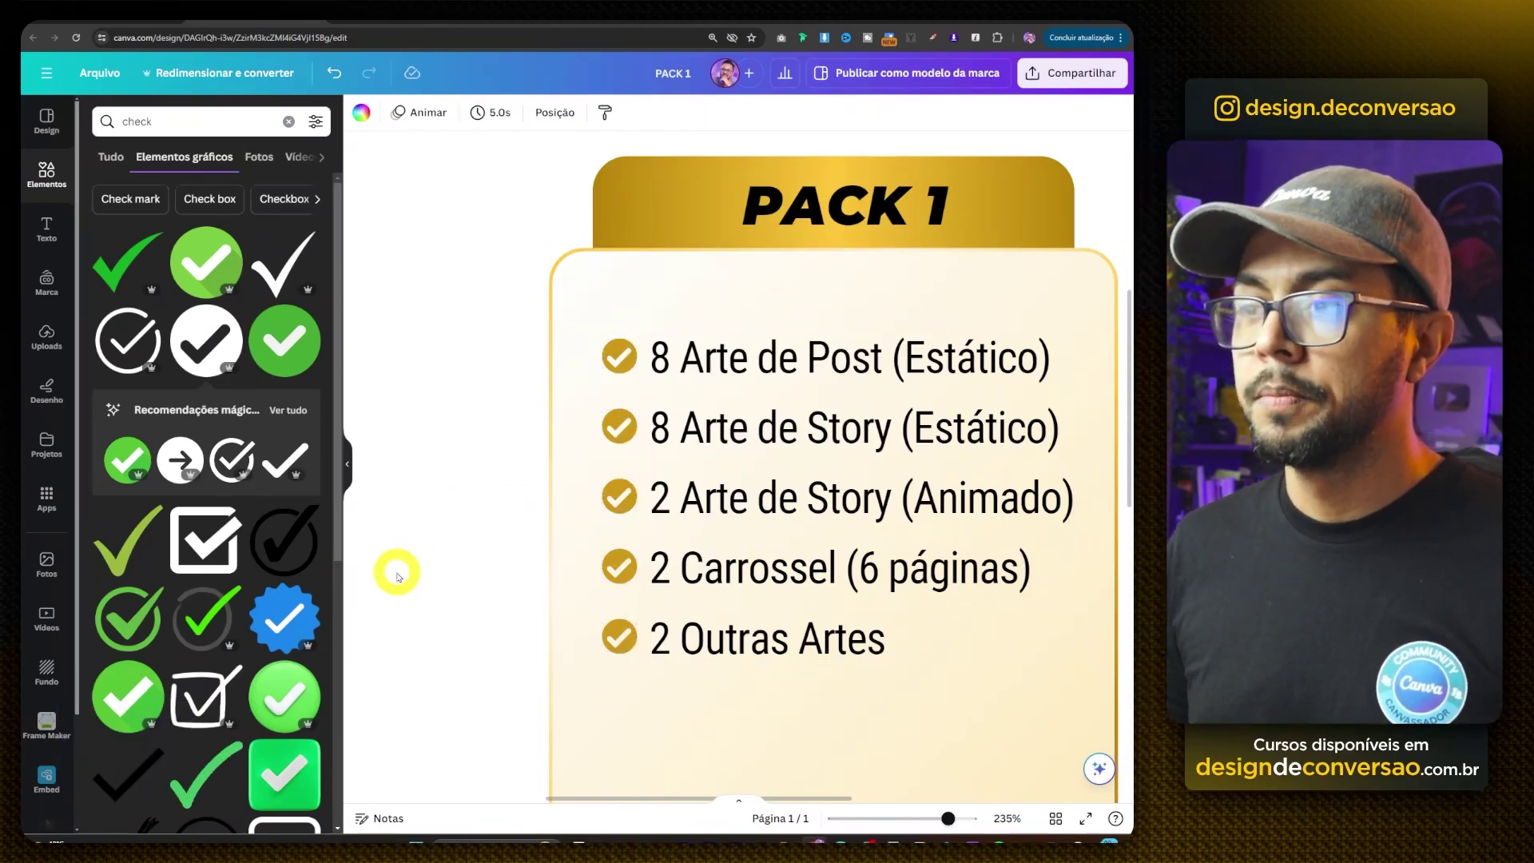
# - Group the item list with its five check icons and nudge the group slightly upward on the card
pyautogui.keyDown('ctrl'); pyautogui.scroll(-5, 575, 469); pyautogui.keyUp('ctrl')
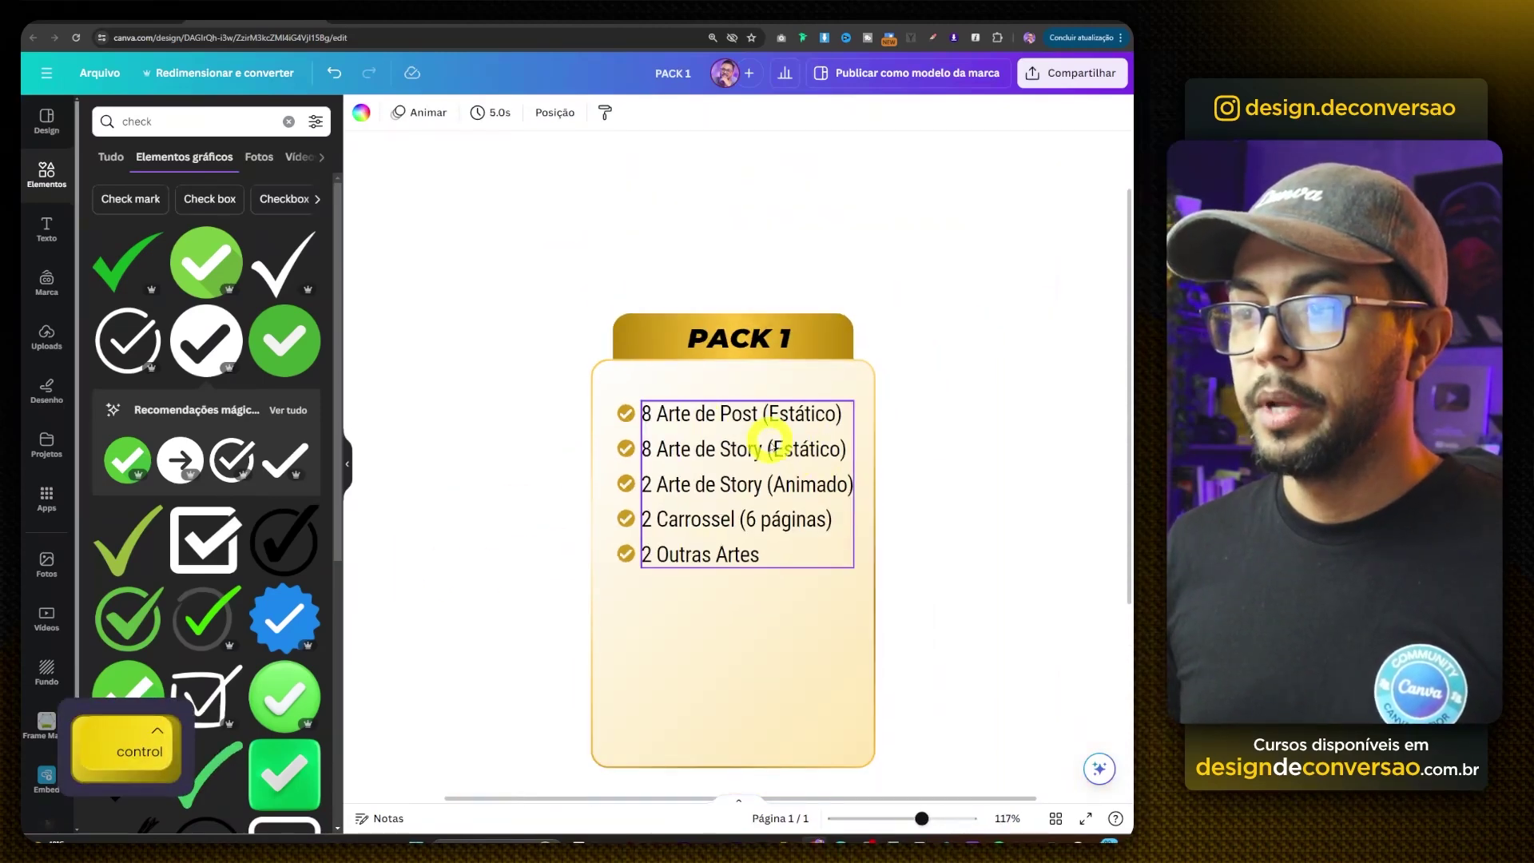
pyautogui.click(667, 425)
pyautogui.keyDown('shift'); pyautogui.click(627, 413); pyautogui.keyUp('shift')
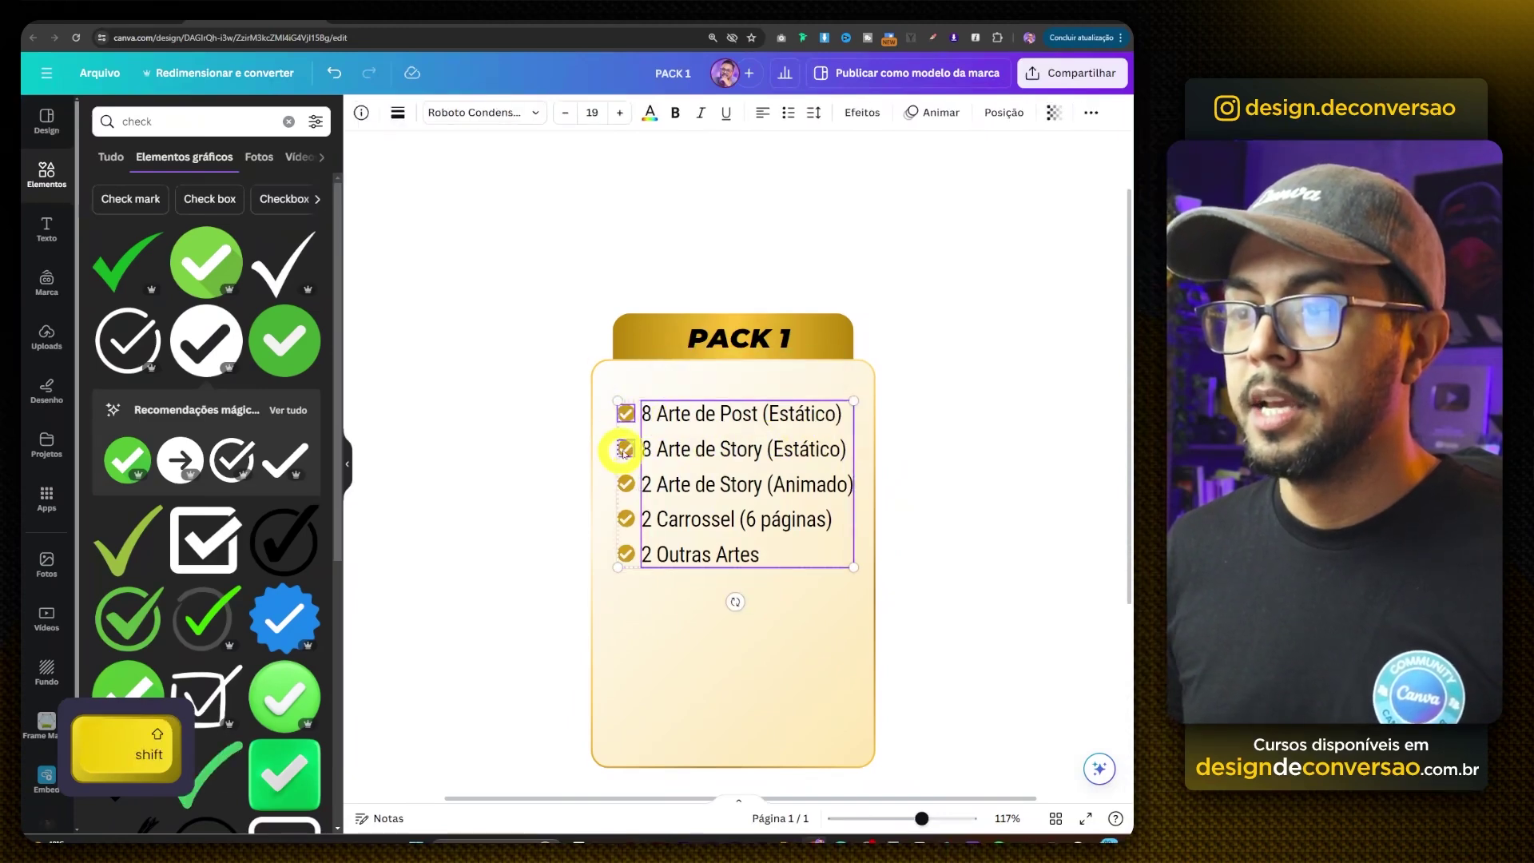
pyautogui.keyDown('shift'); pyautogui.click(626, 554); pyautogui.keyUp('shift')
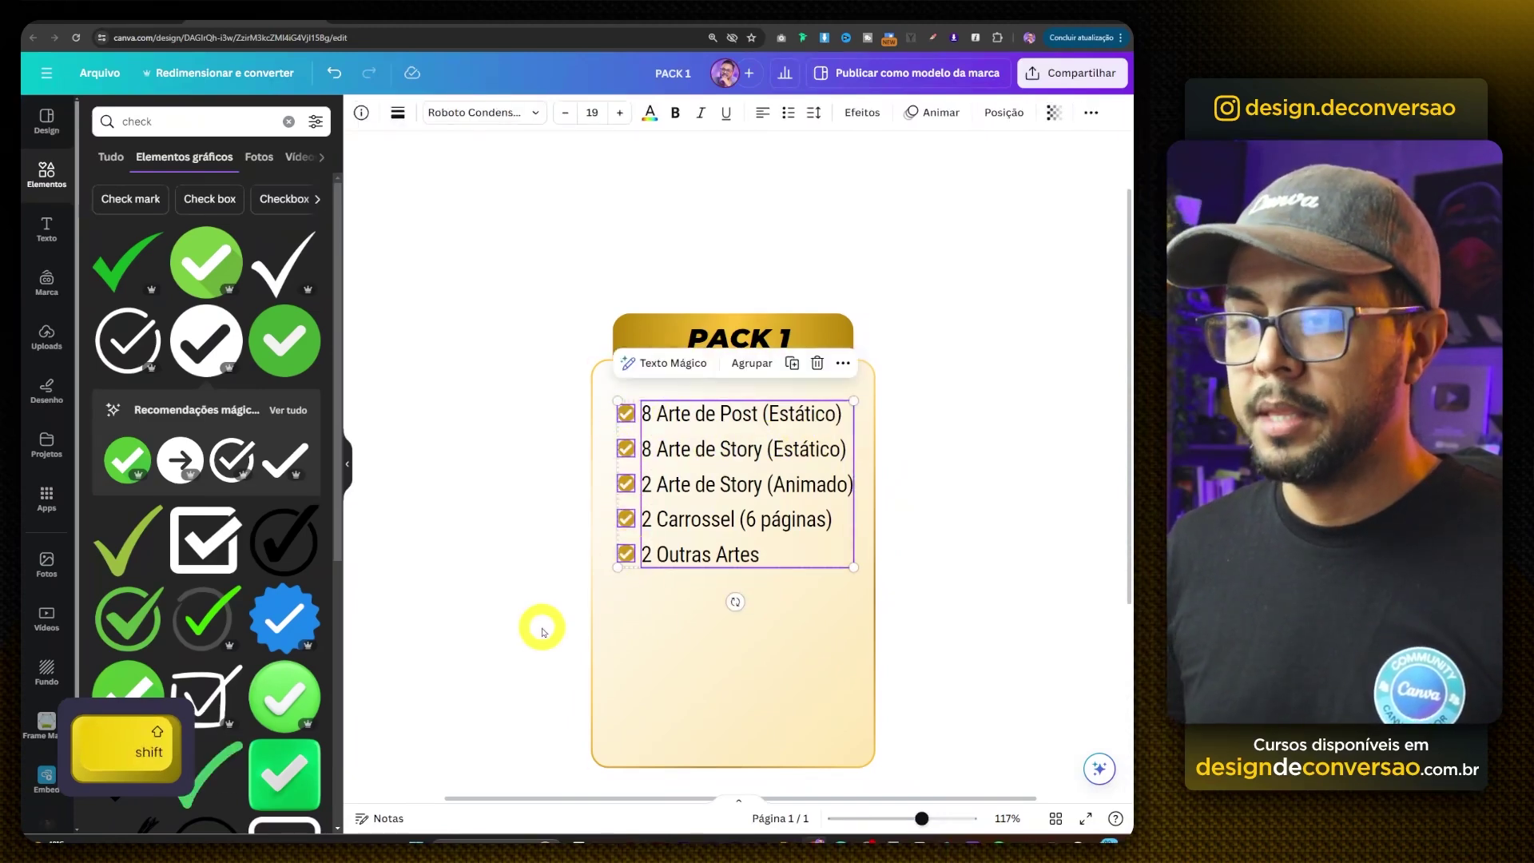
pyautogui.click(746, 365)
pyautogui.moveTo(763, 413); pyautogui.dragTo(769, 403)
pyautogui.click(784, 640)
# - Add a new text box, copy "Por apenas" from the Notepad notes and paste it into the box in Canva
pyautogui.scroll(-2, 718, 506)
pyautogui.keyDown('ctrl'); pyautogui.scroll(3, 737, 498); pyautogui.keyUp('ctrl')
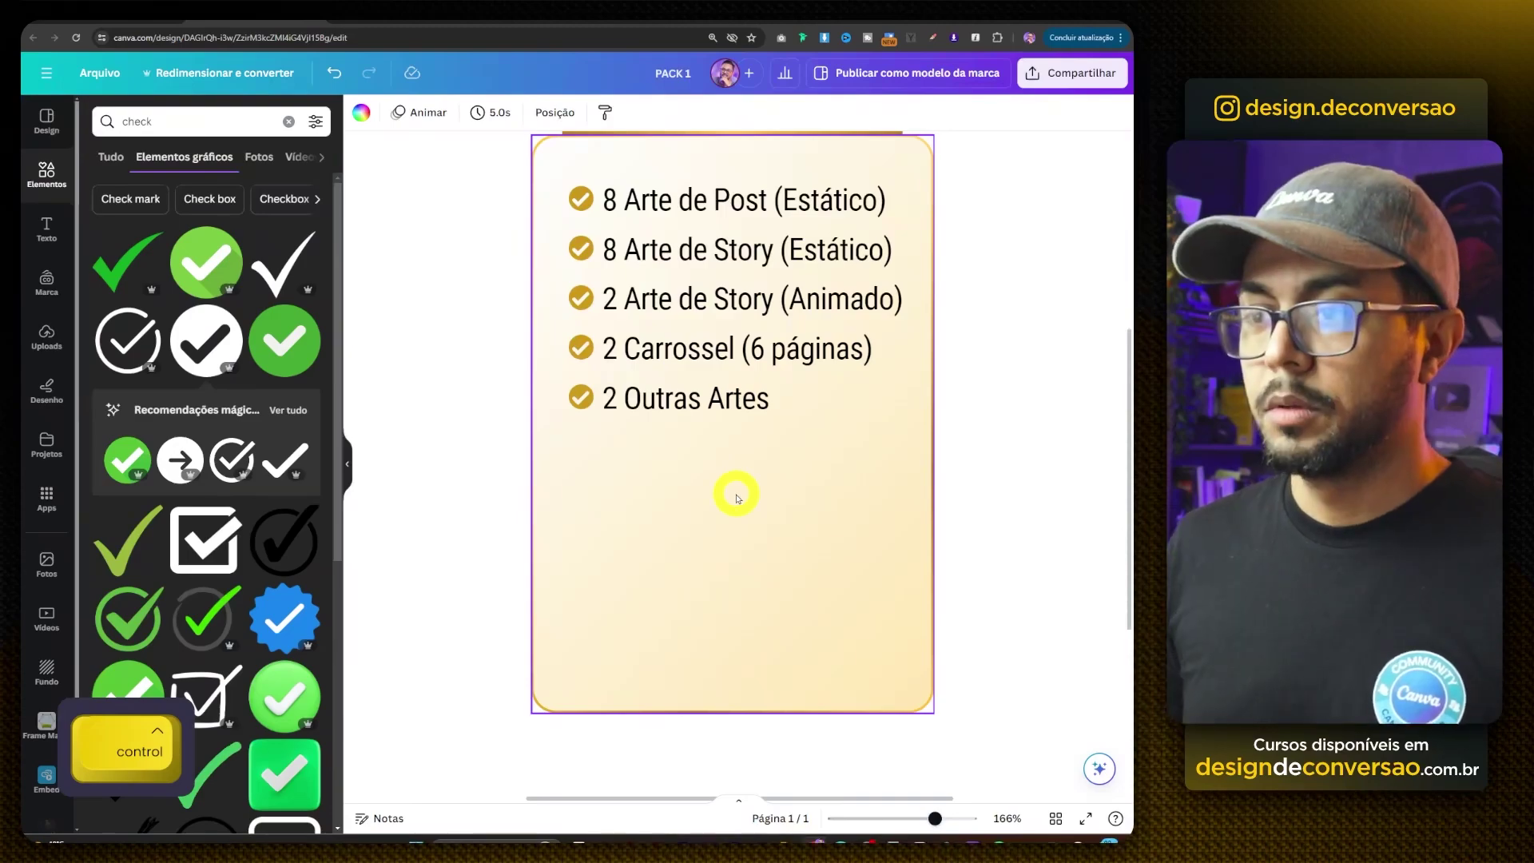
pyautogui.press('t')
pyautogui.hotkey('alt', 'Tab')
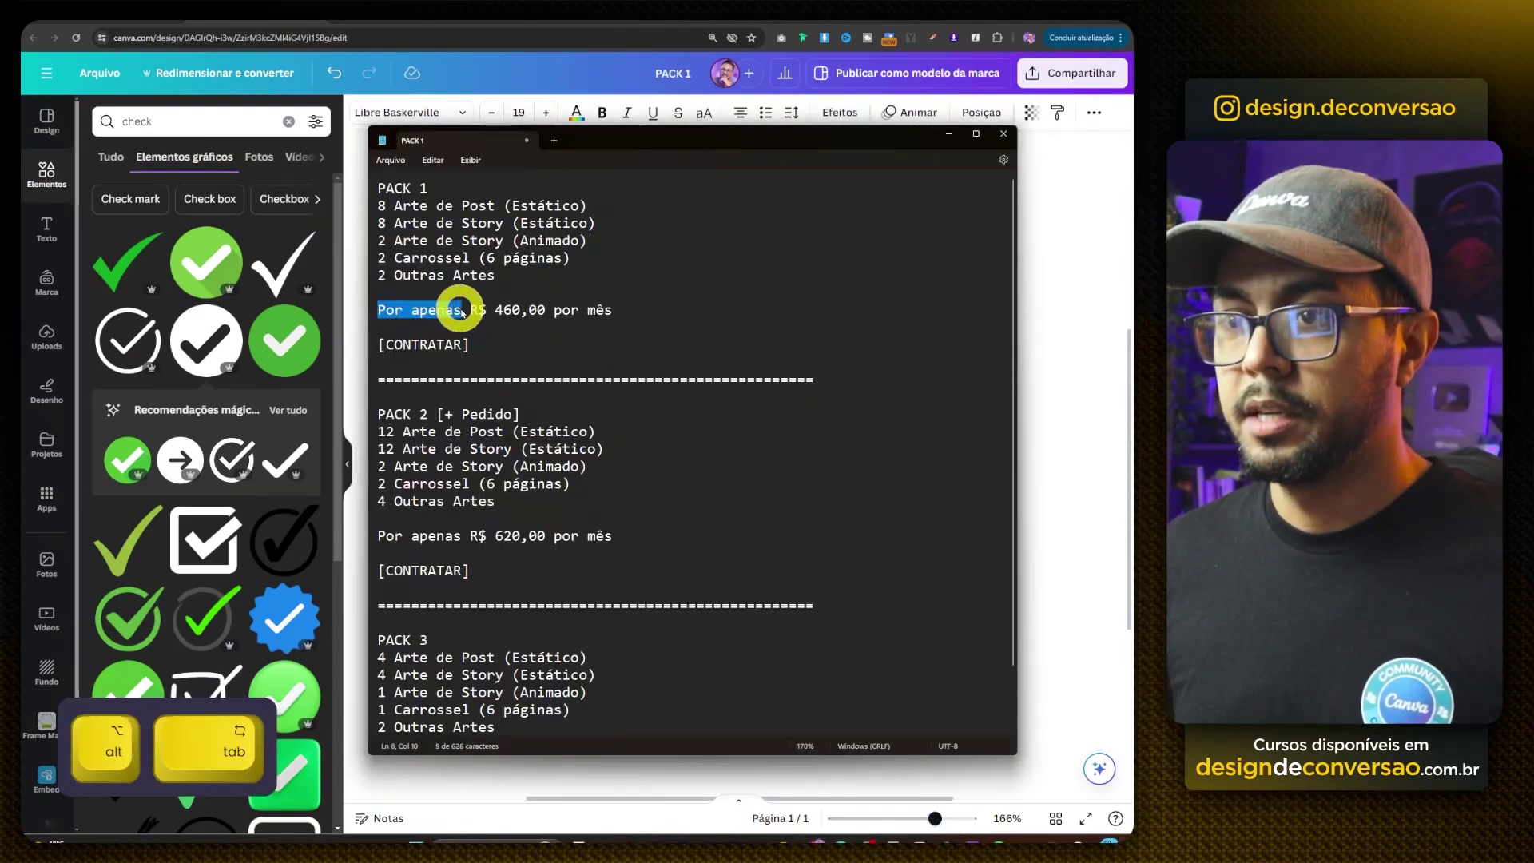
pyautogui.hotkey('ctrl', 'c')
pyautogui.hotkey('alt', 'Tab')
pyautogui.hotkey('ctrl', 'v')
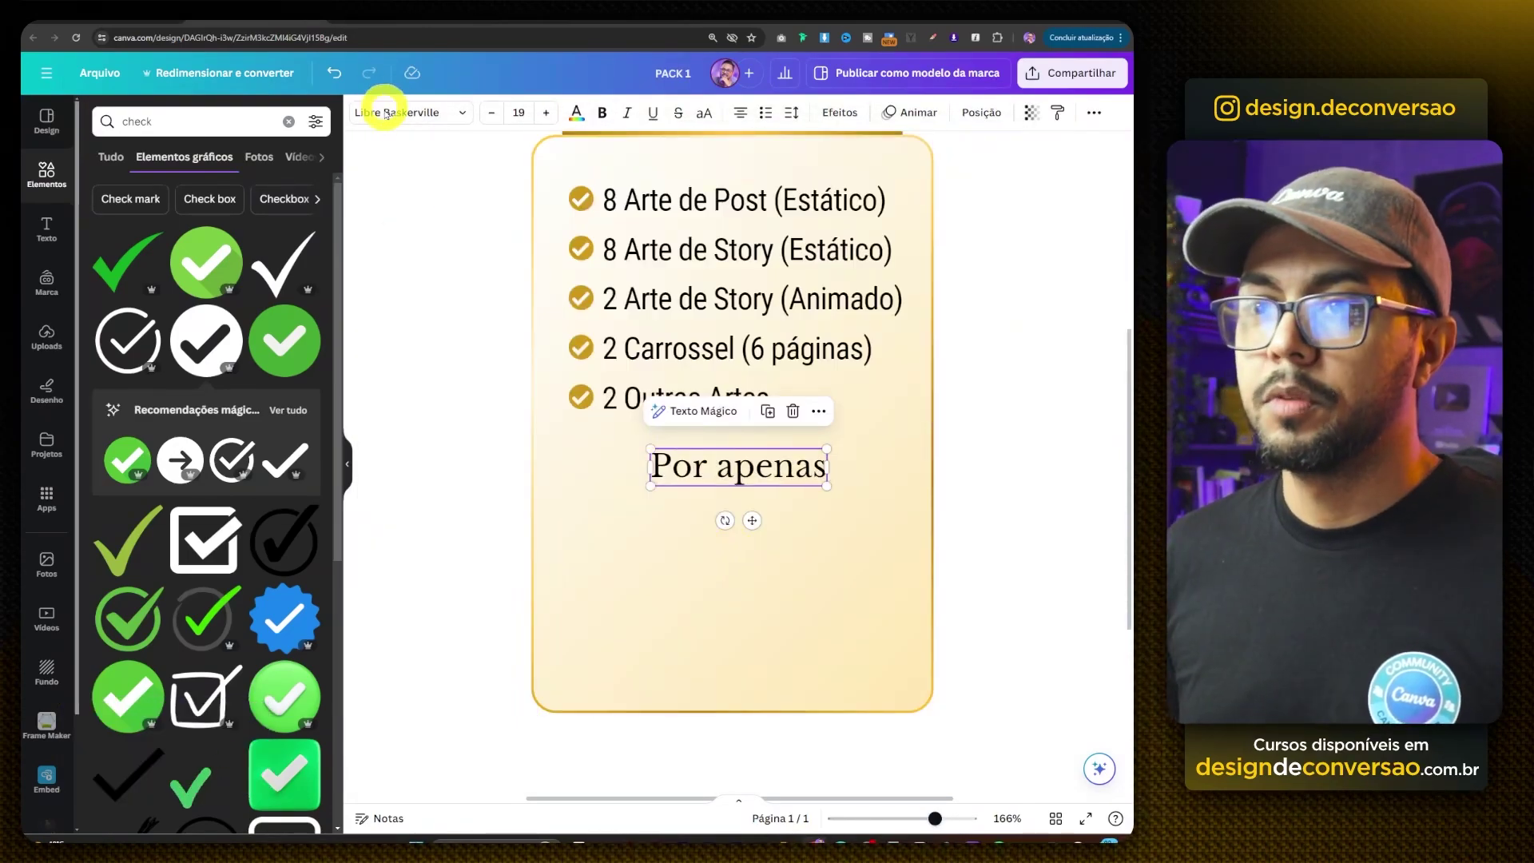
# - Set the "Por apenas" text in Roboto Condensed at size 15
pyautogui.click(384, 112)
pyautogui.write('robot')
pyautogui.click(160, 229)
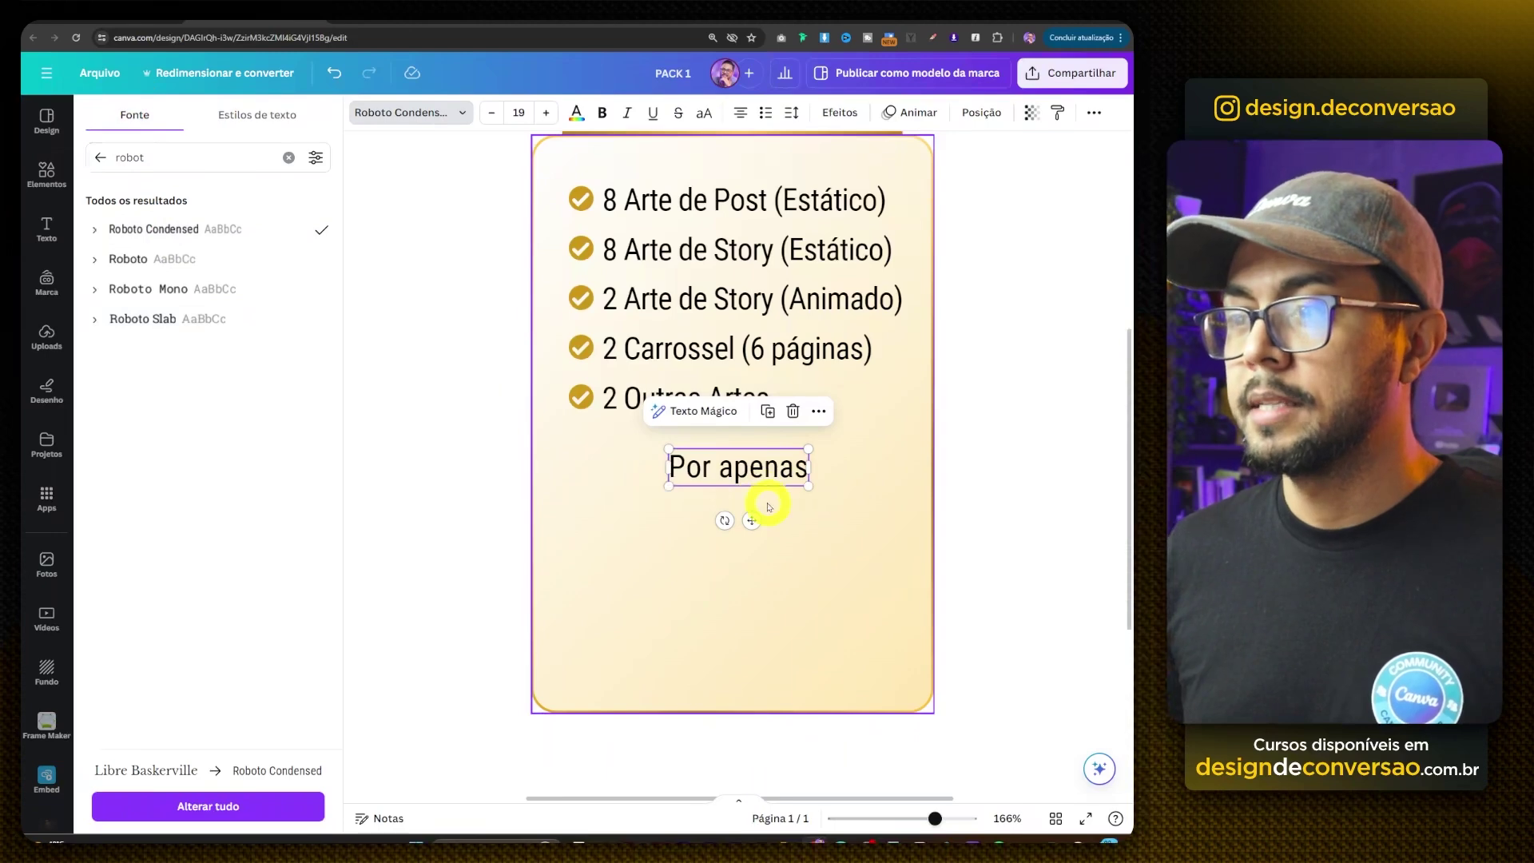
pyautogui.click(491, 112)
pyautogui.click(491, 111)
pyautogui.click(491, 112)
pyautogui.click(492, 111)
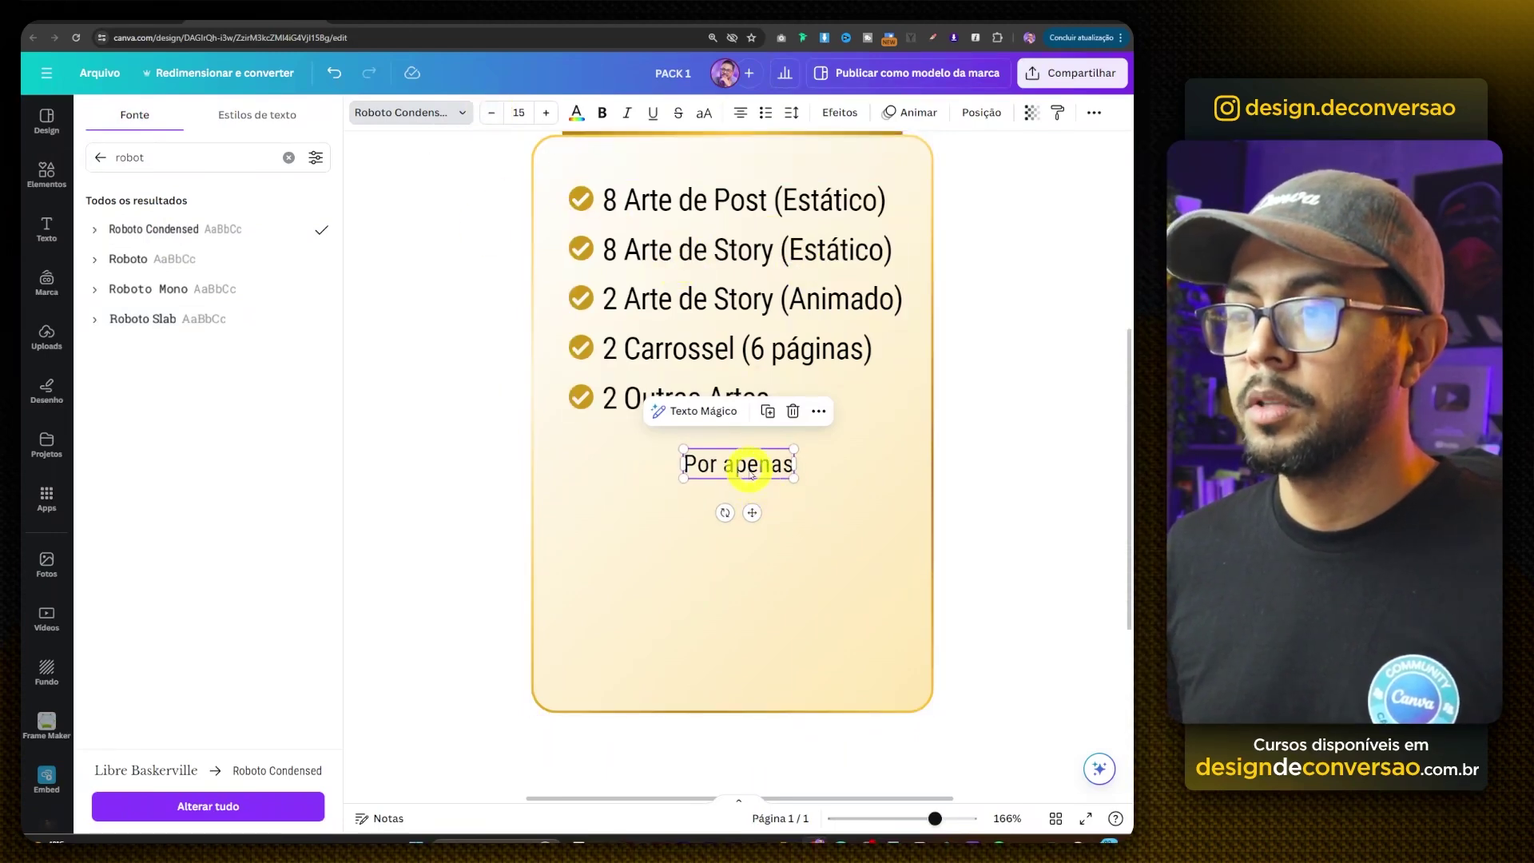
# - Reduce "Por apenas" to size 14 and place a duplicate below it reading "por mês"
pyautogui.moveTo(749, 473); pyautogui.dragTo(760, 589)
pyautogui.click(491, 112)
pyautogui.doubleClick(757, 607)
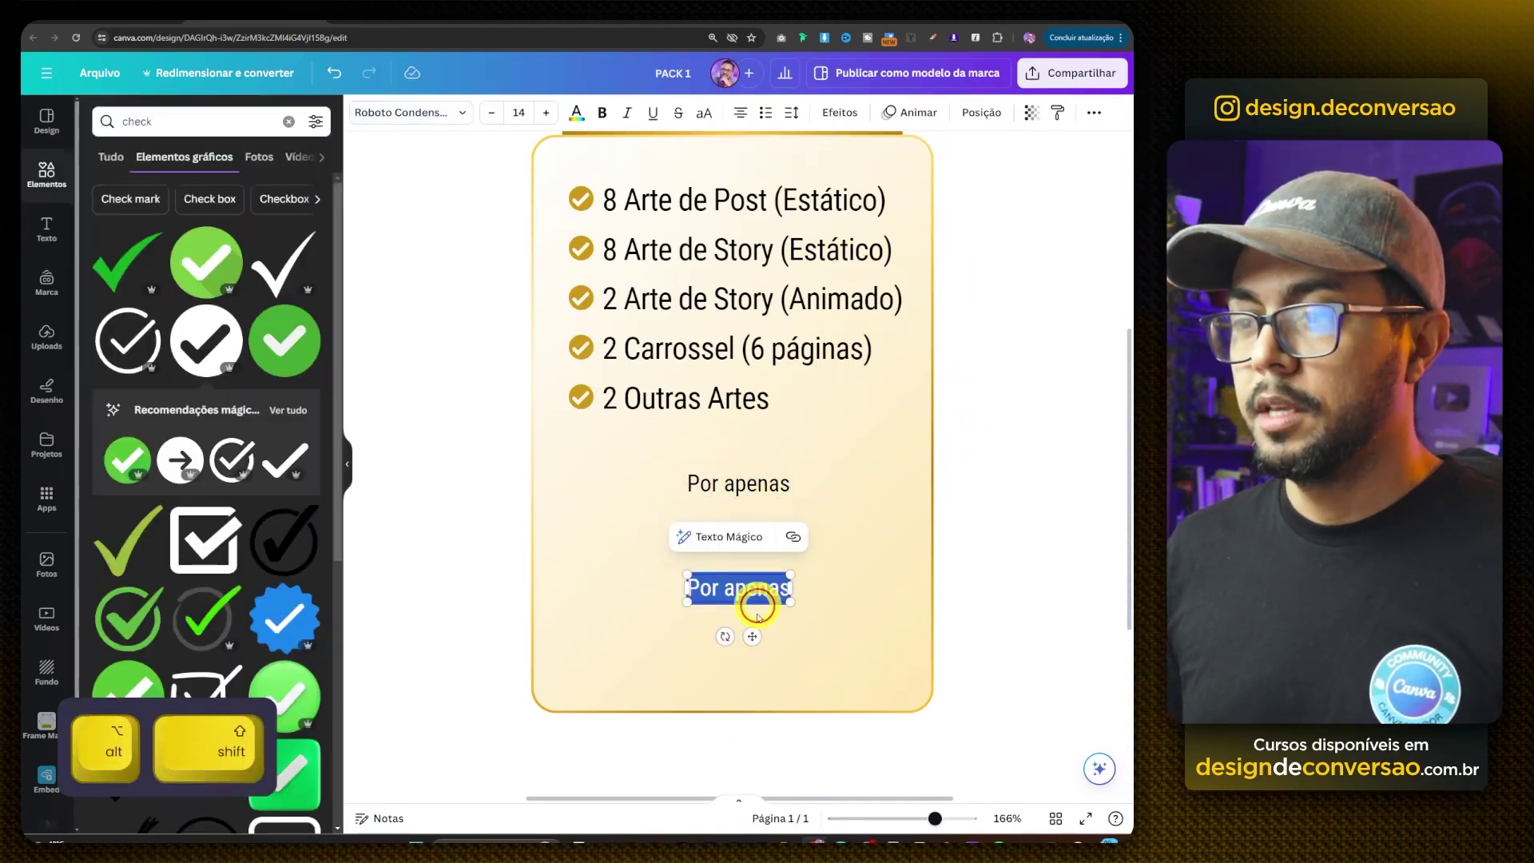
pyautogui.write('por m')
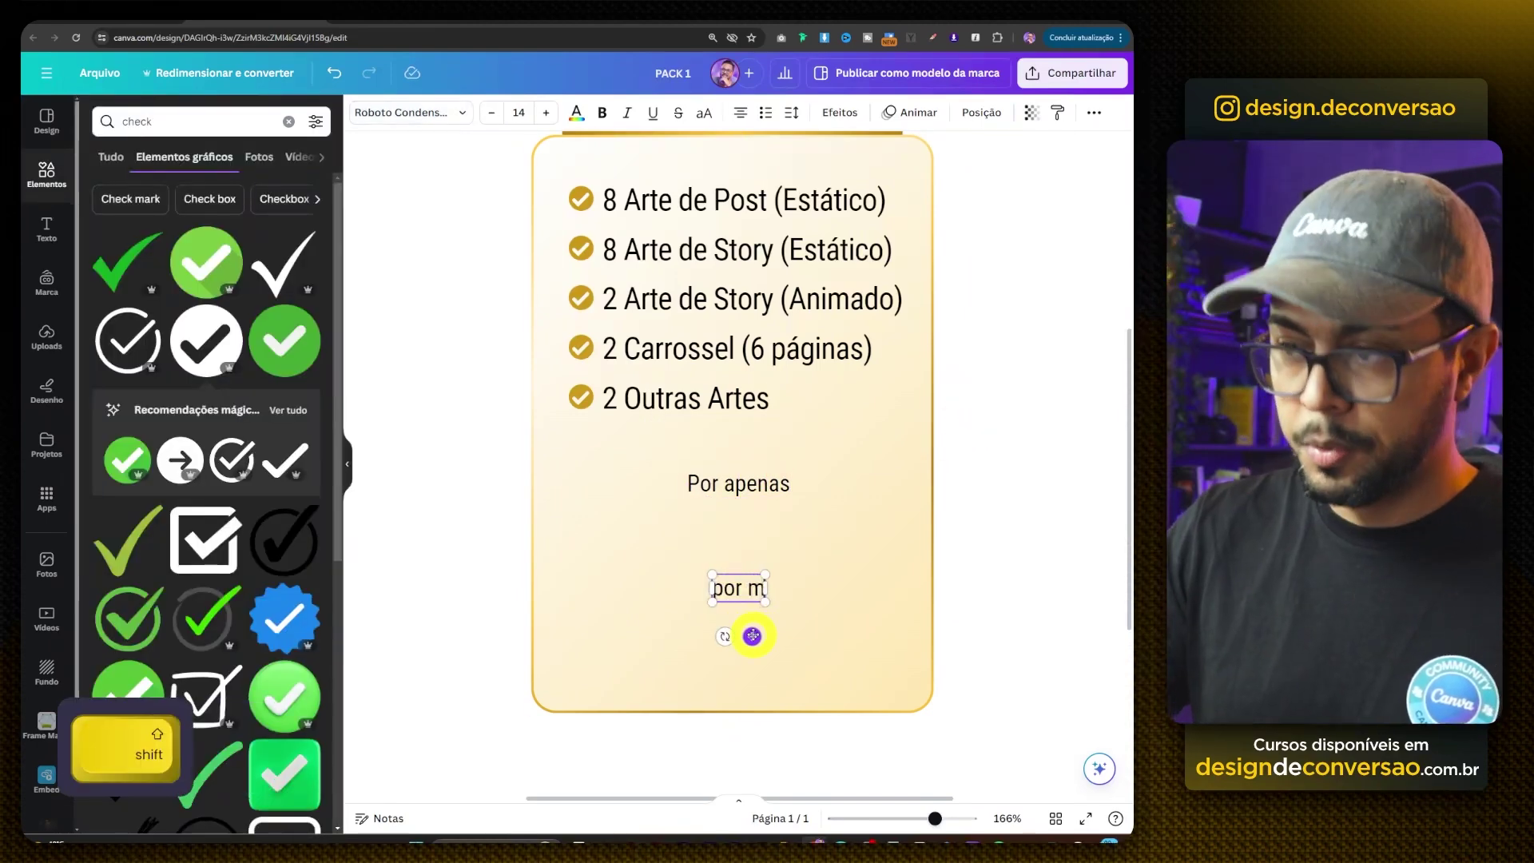
pyautogui.write('ês')
pyautogui.click(808, 537)
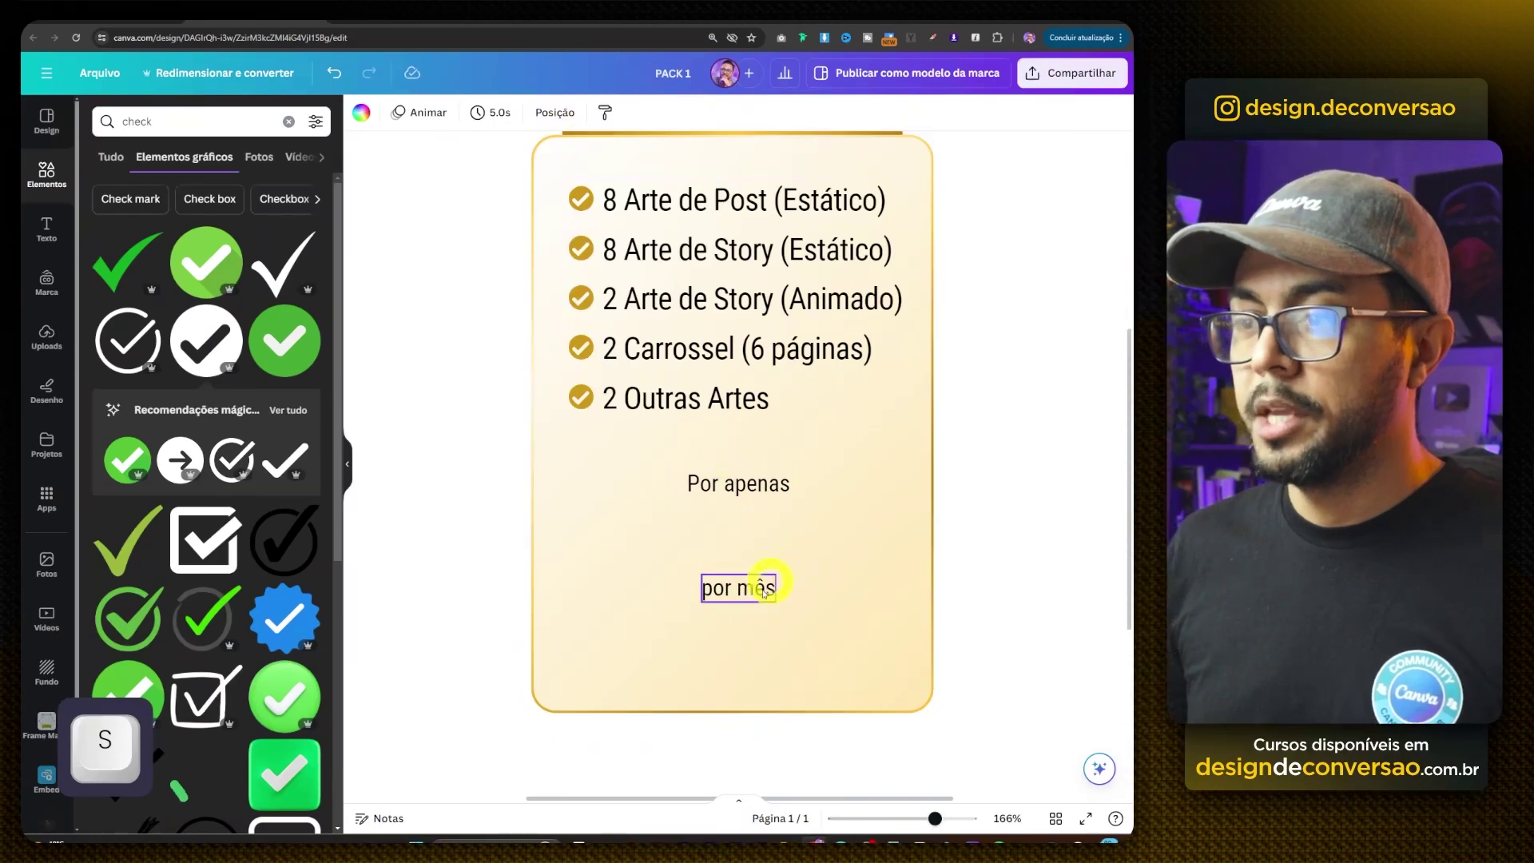
# - Move "por mês" closer to "Por apenas" and shift both lines up toward the item list
pyautogui.moveTo(758, 580); pyautogui.dragTo(757, 569)
pyautogui.keyDown('shift'); pyautogui.click(731, 481); pyautogui.keyUp('shift')
pyautogui.moveTo(731, 482); pyautogui.dragTo(728, 461)
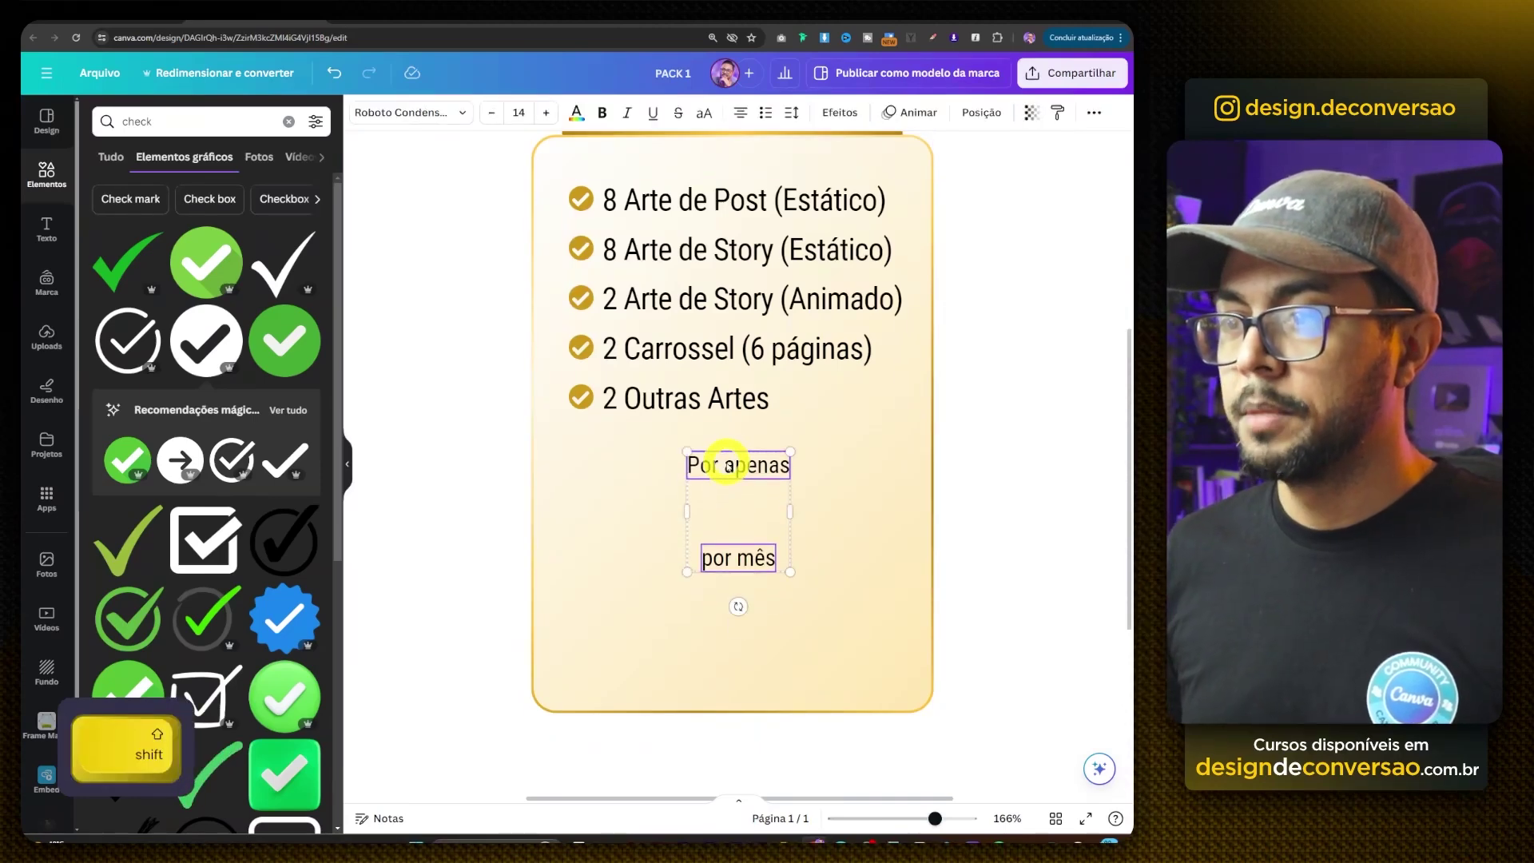
pyautogui.click(993, 412)
# - Add the price text "R$ 460,00" and enlarge it to about size 36.7 between "Por apenas" and "por mês"
pyautogui.write('t')
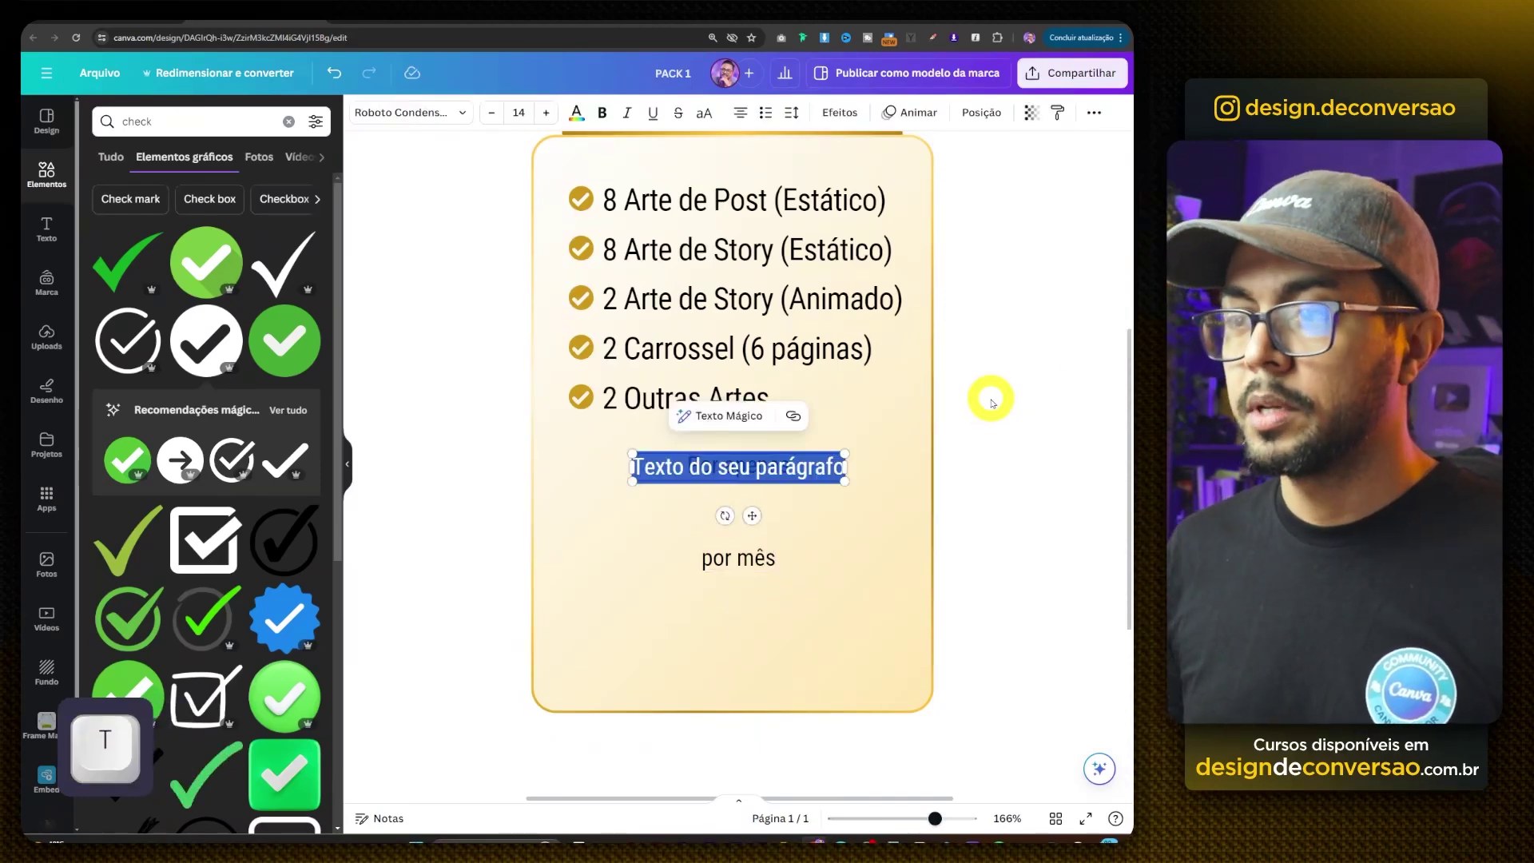
pyautogui.write('R$ ')
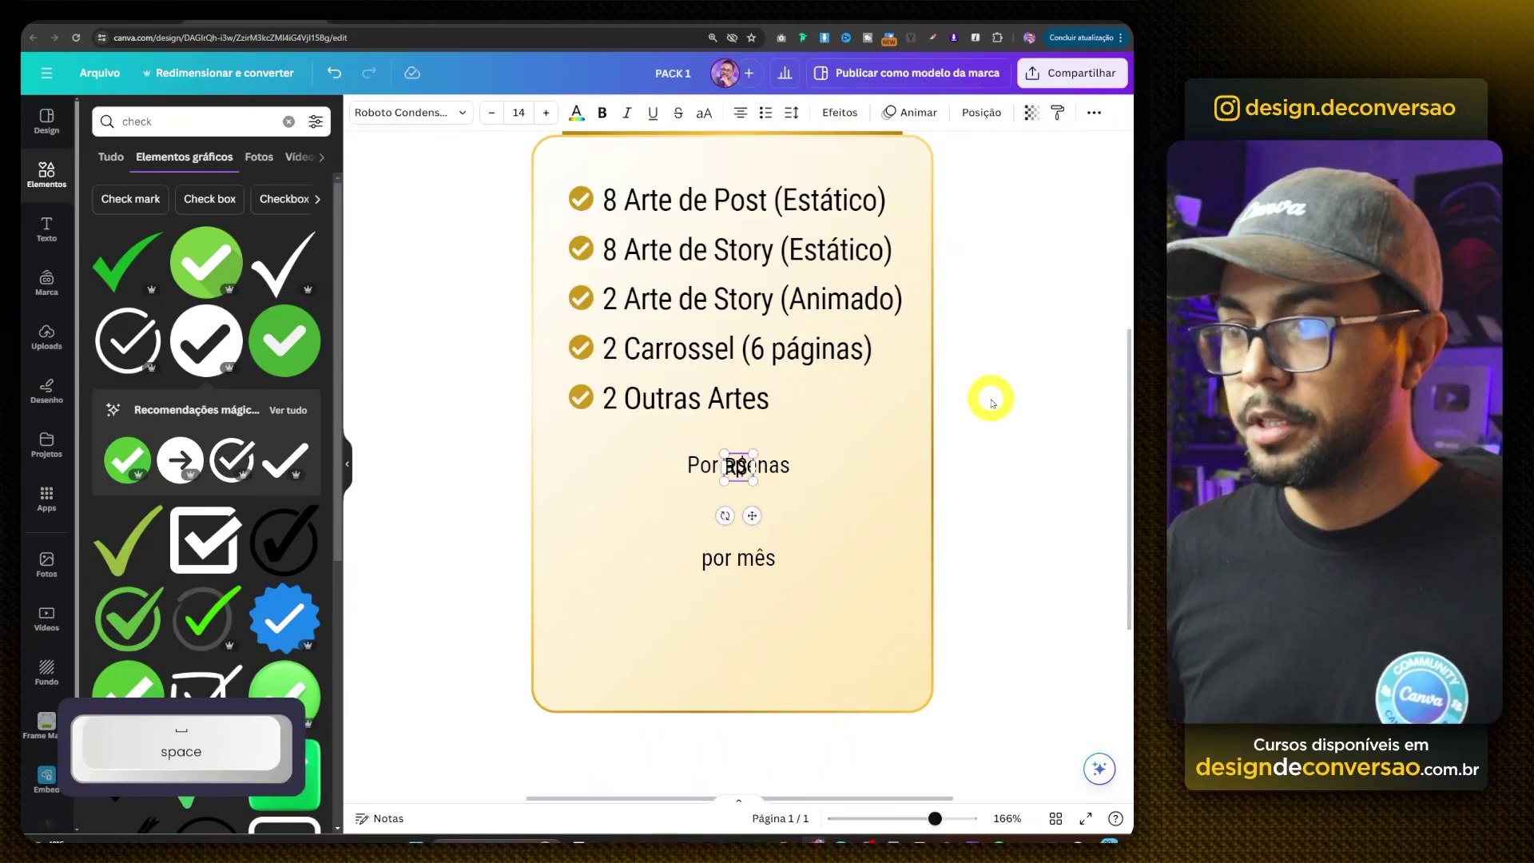
pyautogui.write('460,00')
pyautogui.press('Escape')
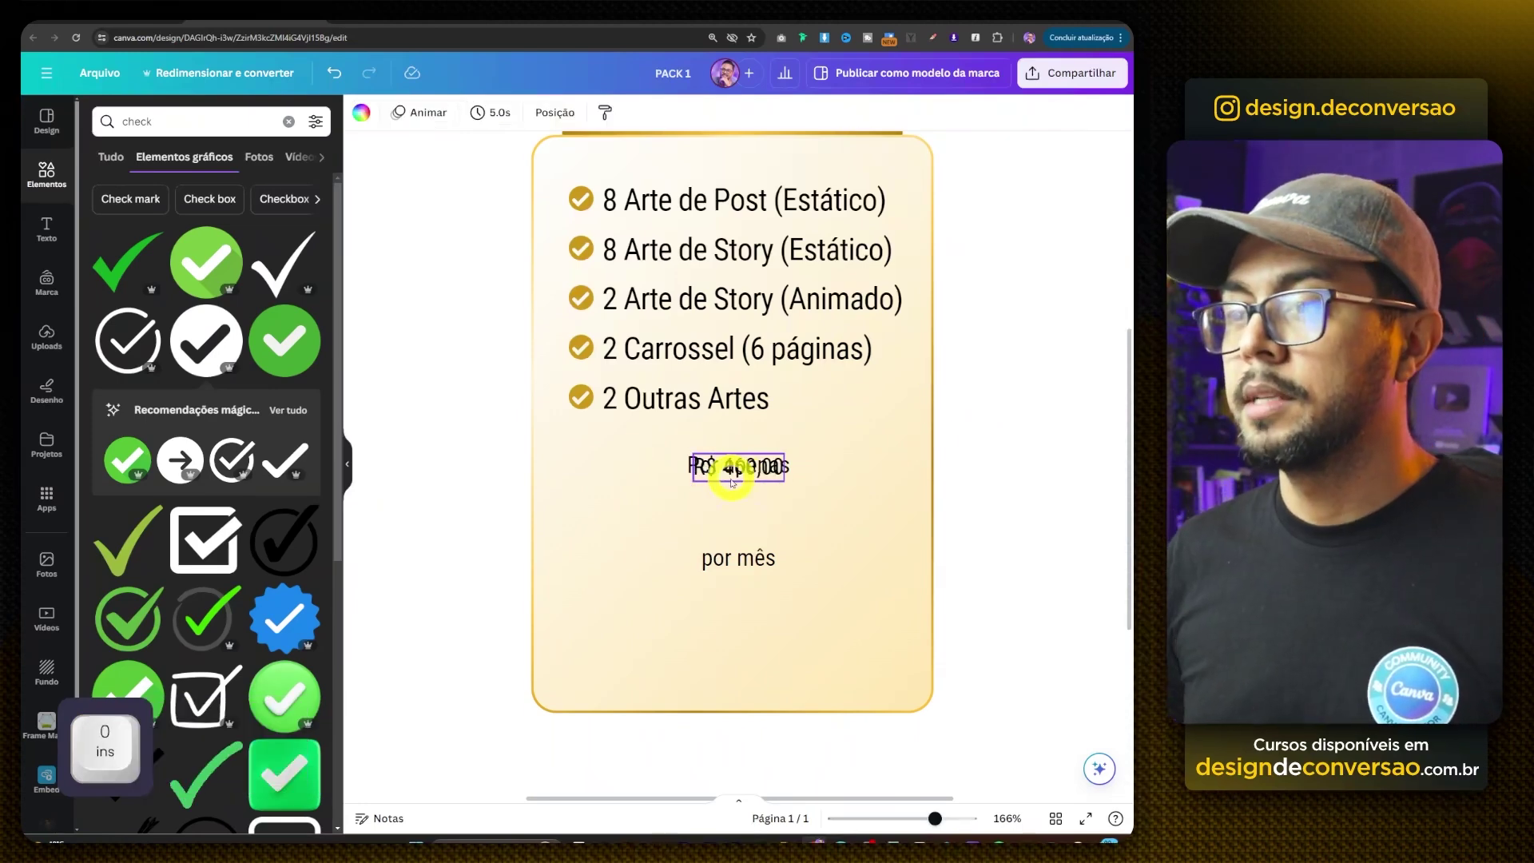
pyautogui.moveTo(726, 469); pyautogui.dragTo(840, 544)
# - Copy the "PACK 1" title's formatting onto the price and enlarge the price to about size 36.2
pyautogui.scroll(4, 703, 343)
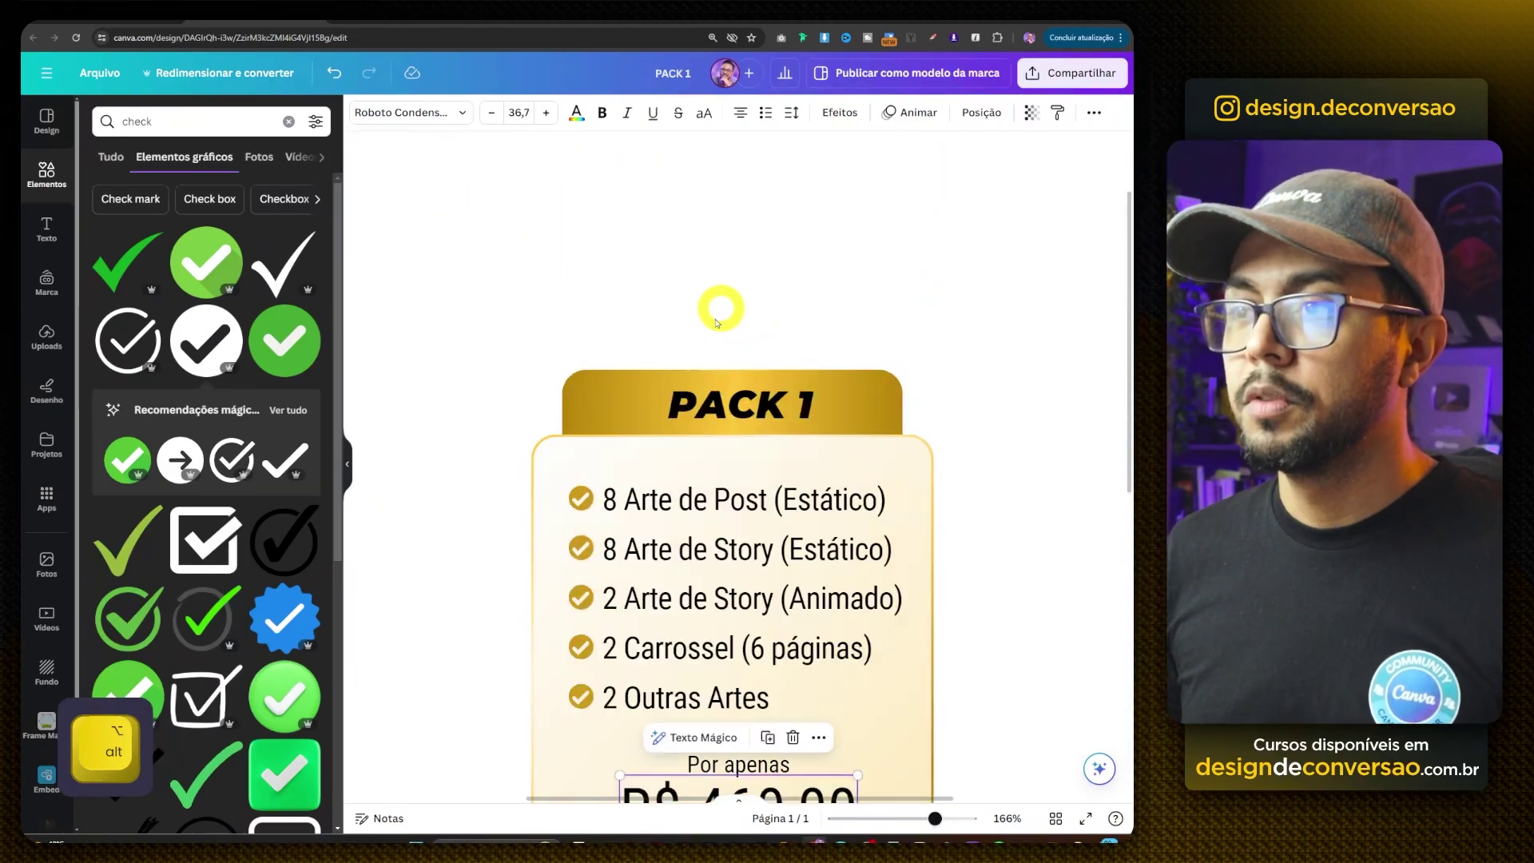
pyautogui.scroll(-2, 751, 413)
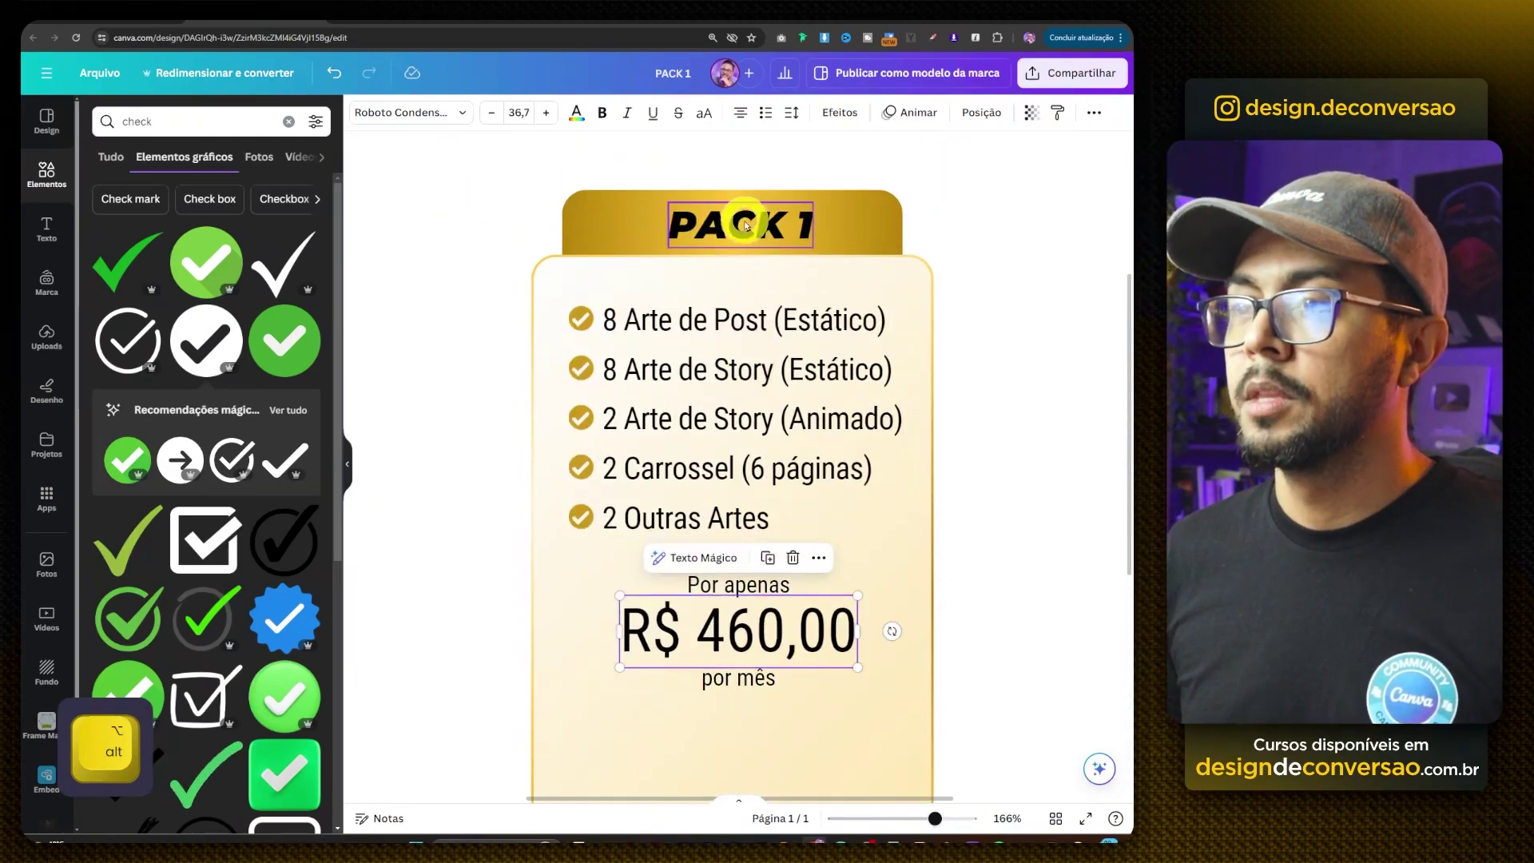
pyautogui.click(746, 226)
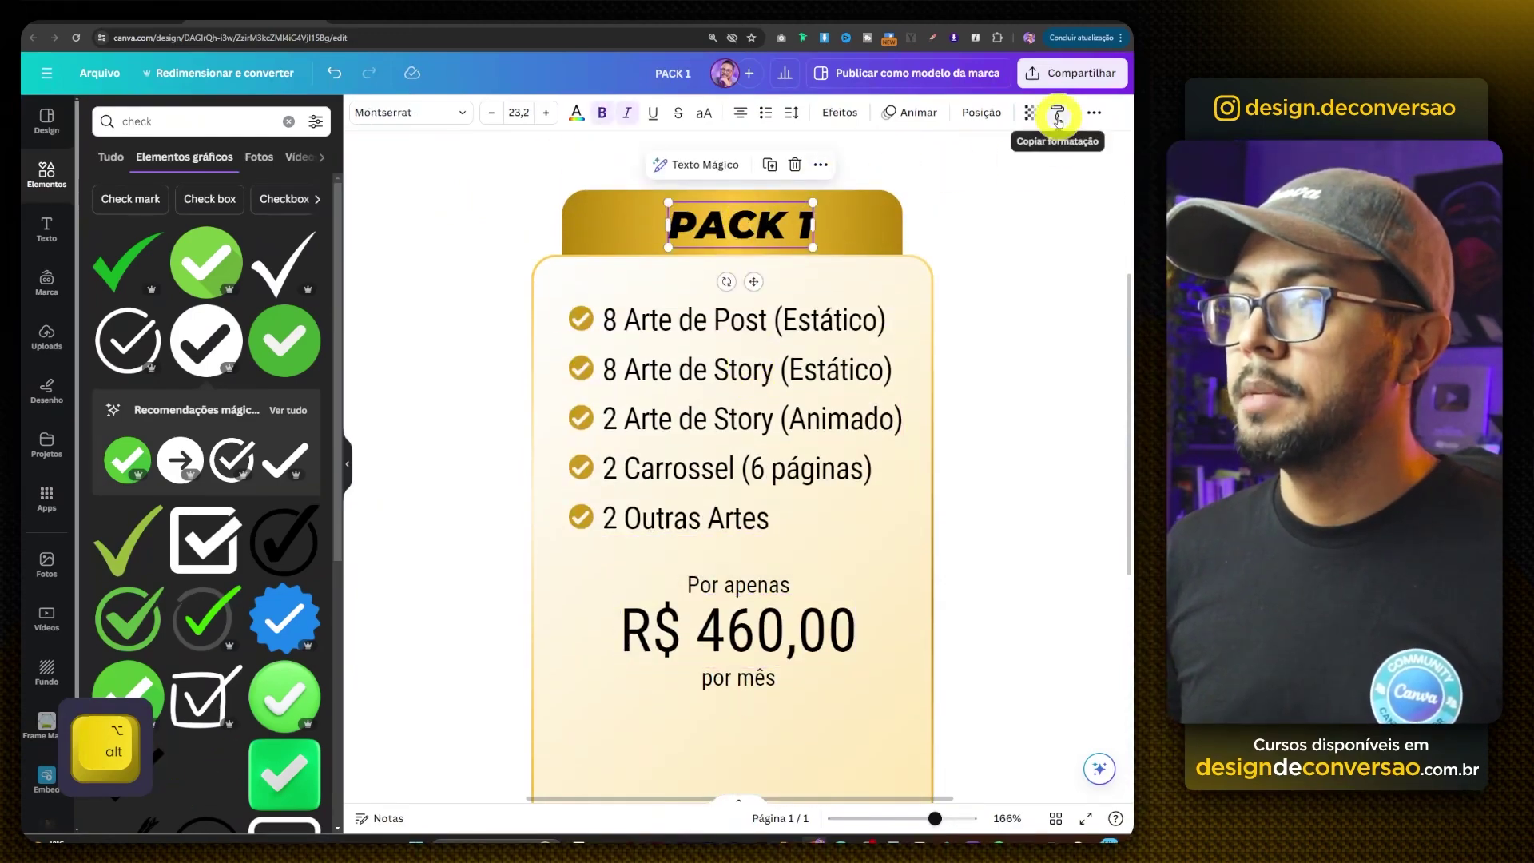
pyautogui.click(1058, 119)
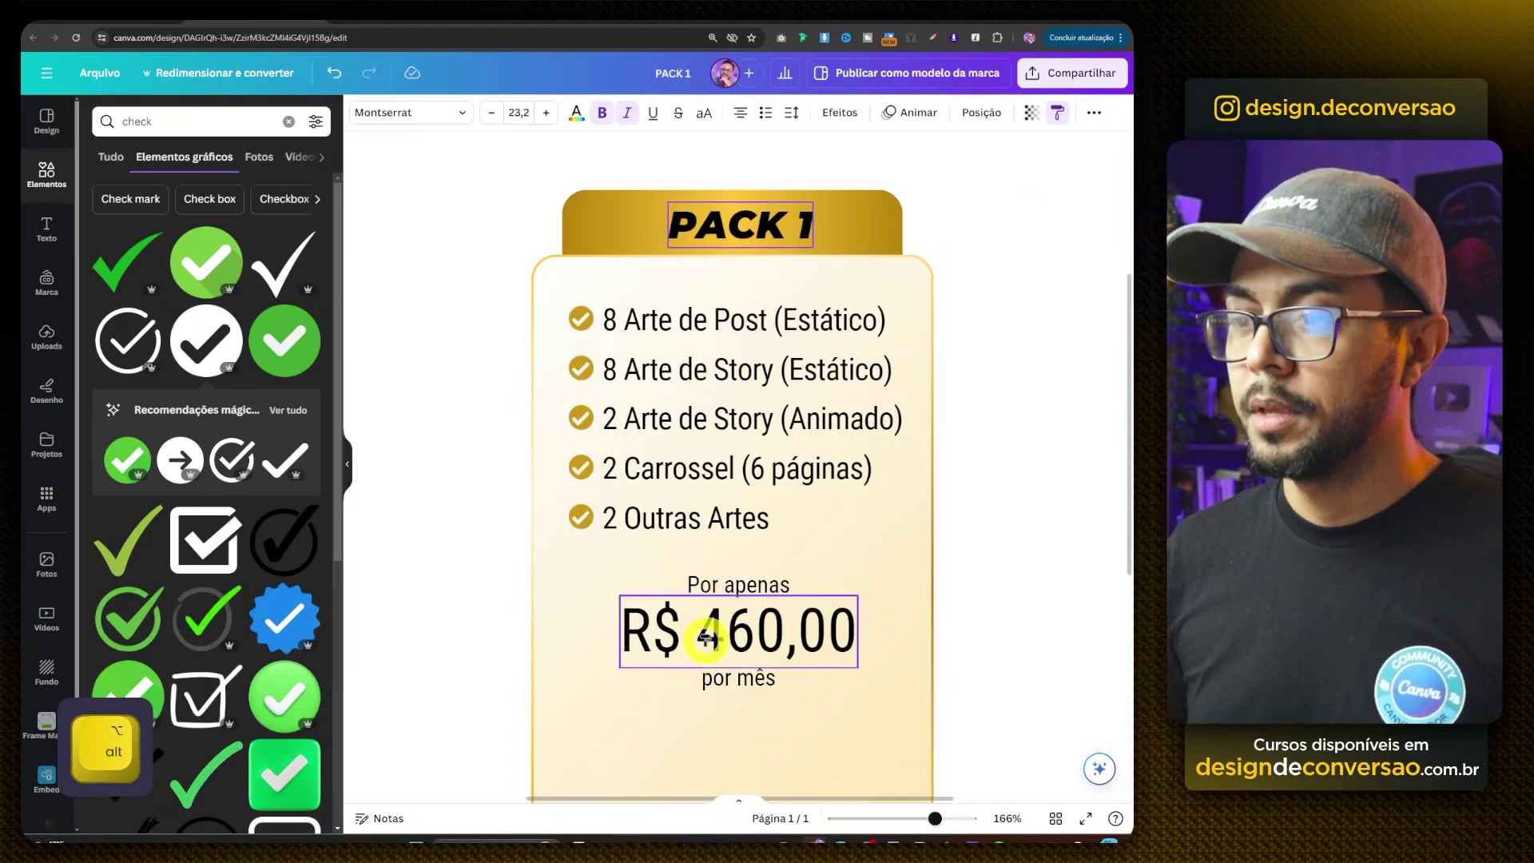
pyautogui.click(703, 631)
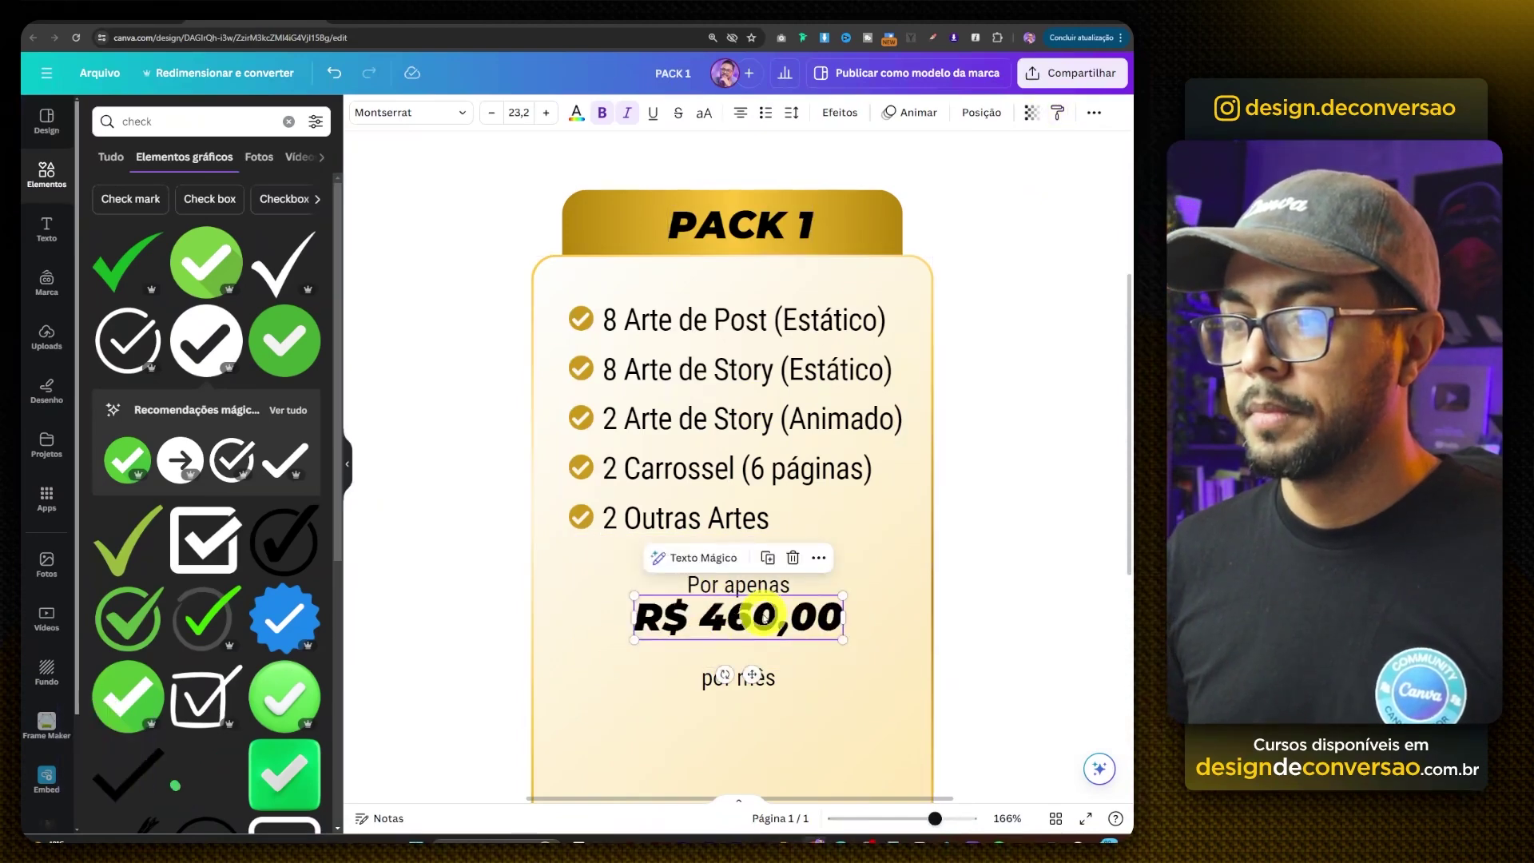
pyautogui.moveTo(843, 640); pyautogui.dragTo(896, 666)
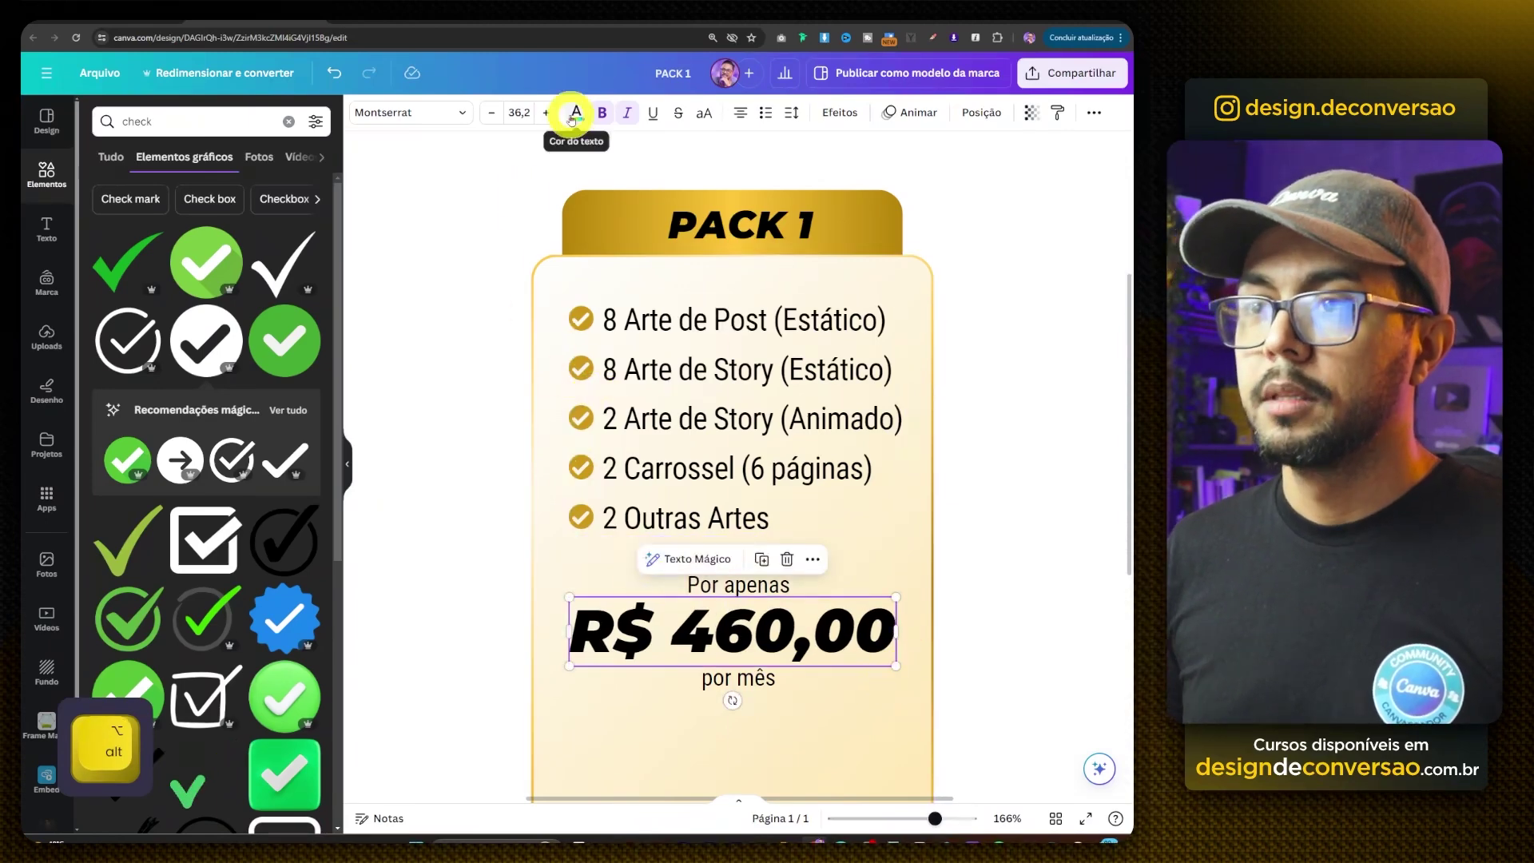
# - Recolor the "R$ 460,00" price with the dark gold document color
pyautogui.click(573, 116)
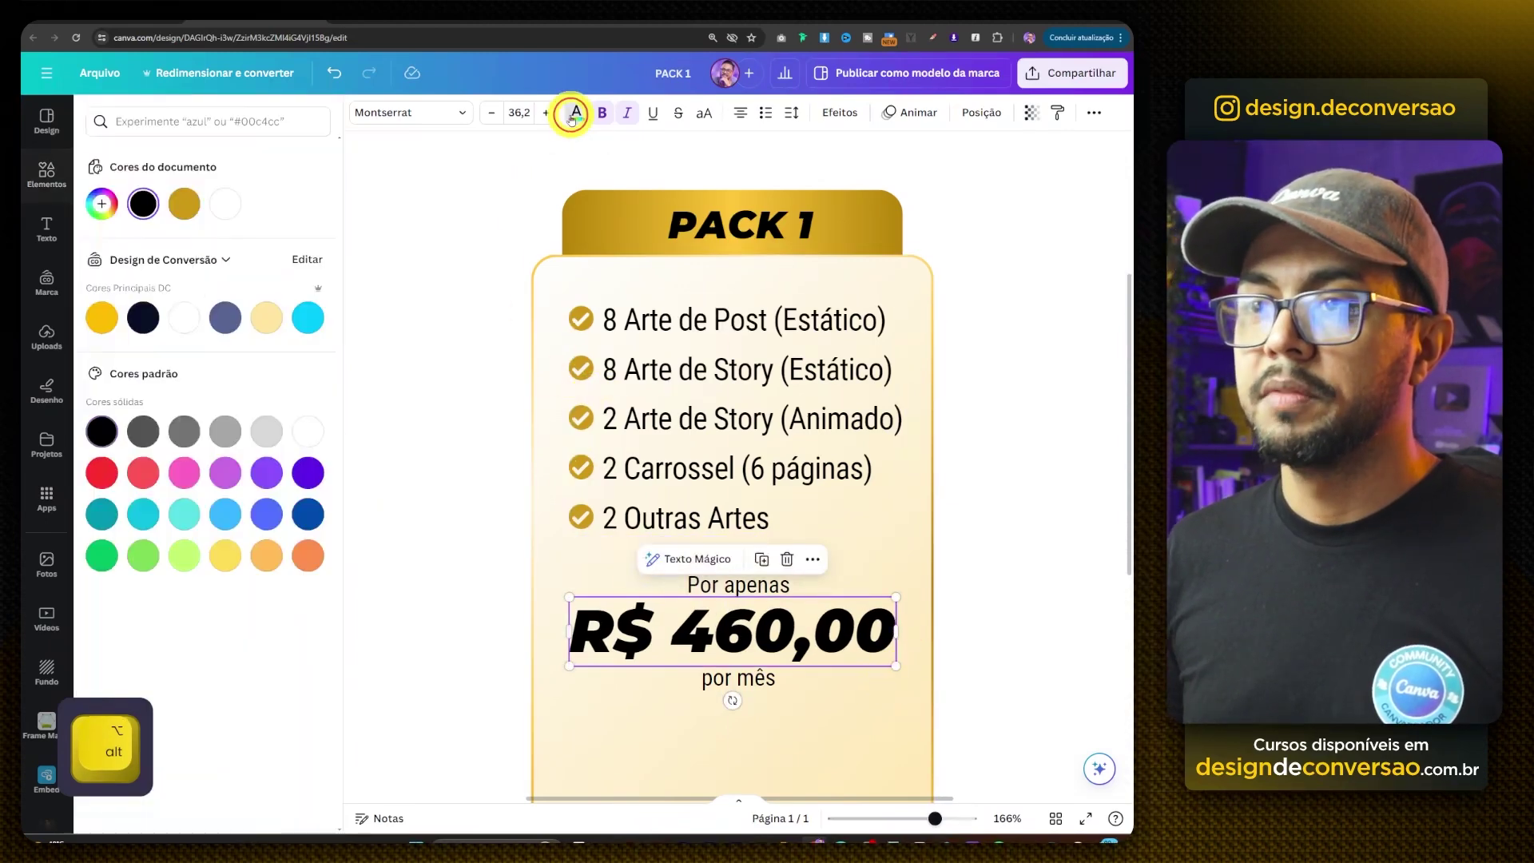
pyautogui.click(184, 206)
pyautogui.click(438, 415)
# - Add a square shape and resize it into a wide button bar below "por mês", slightly narrower than the card
pyautogui.scroll(-1, 1038, 470)
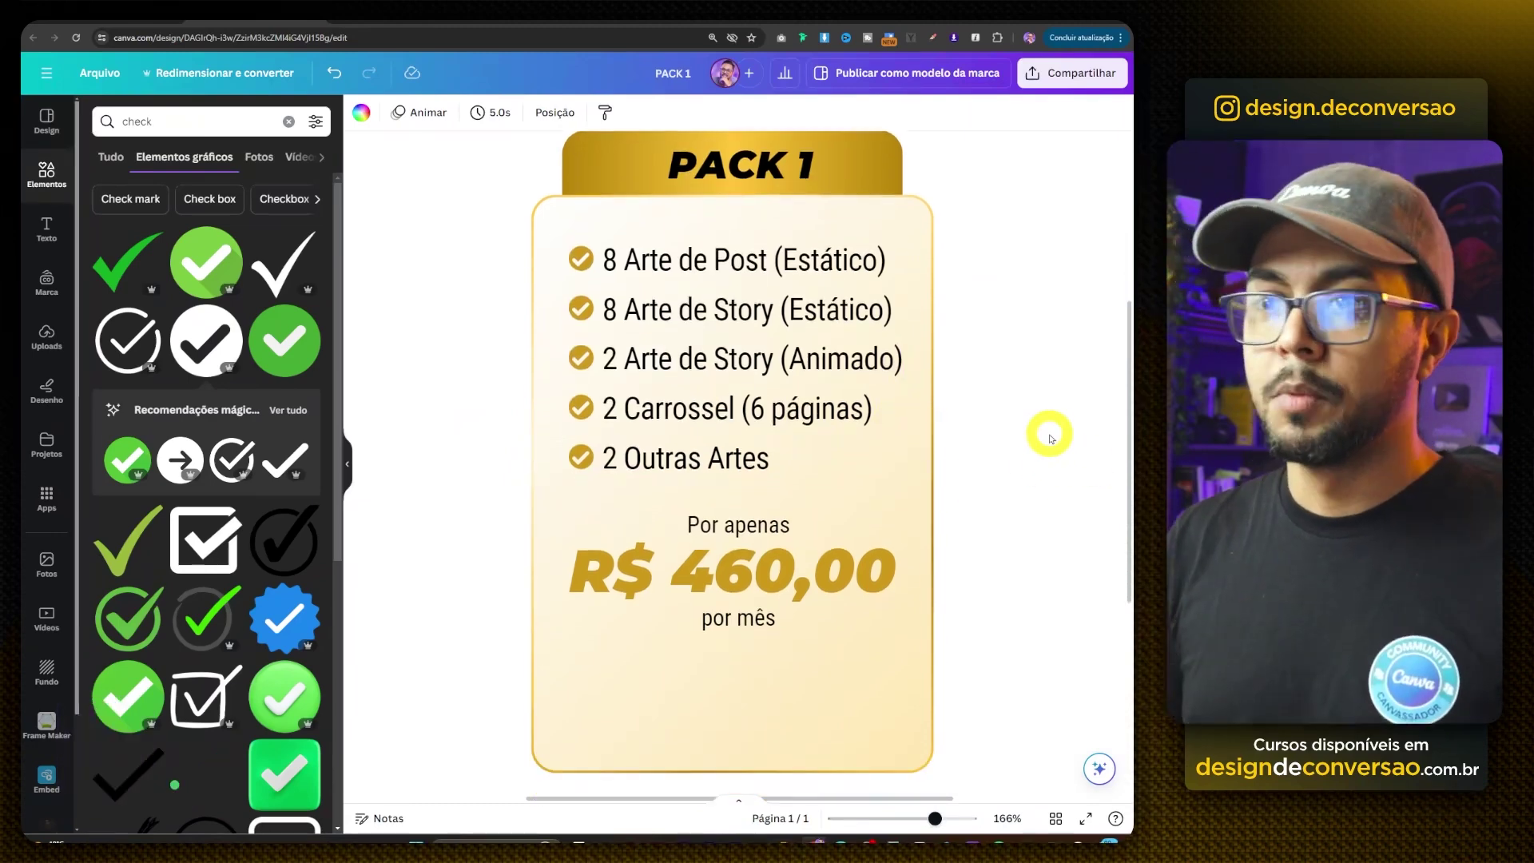
pyautogui.scroll(-1, 691, 576)
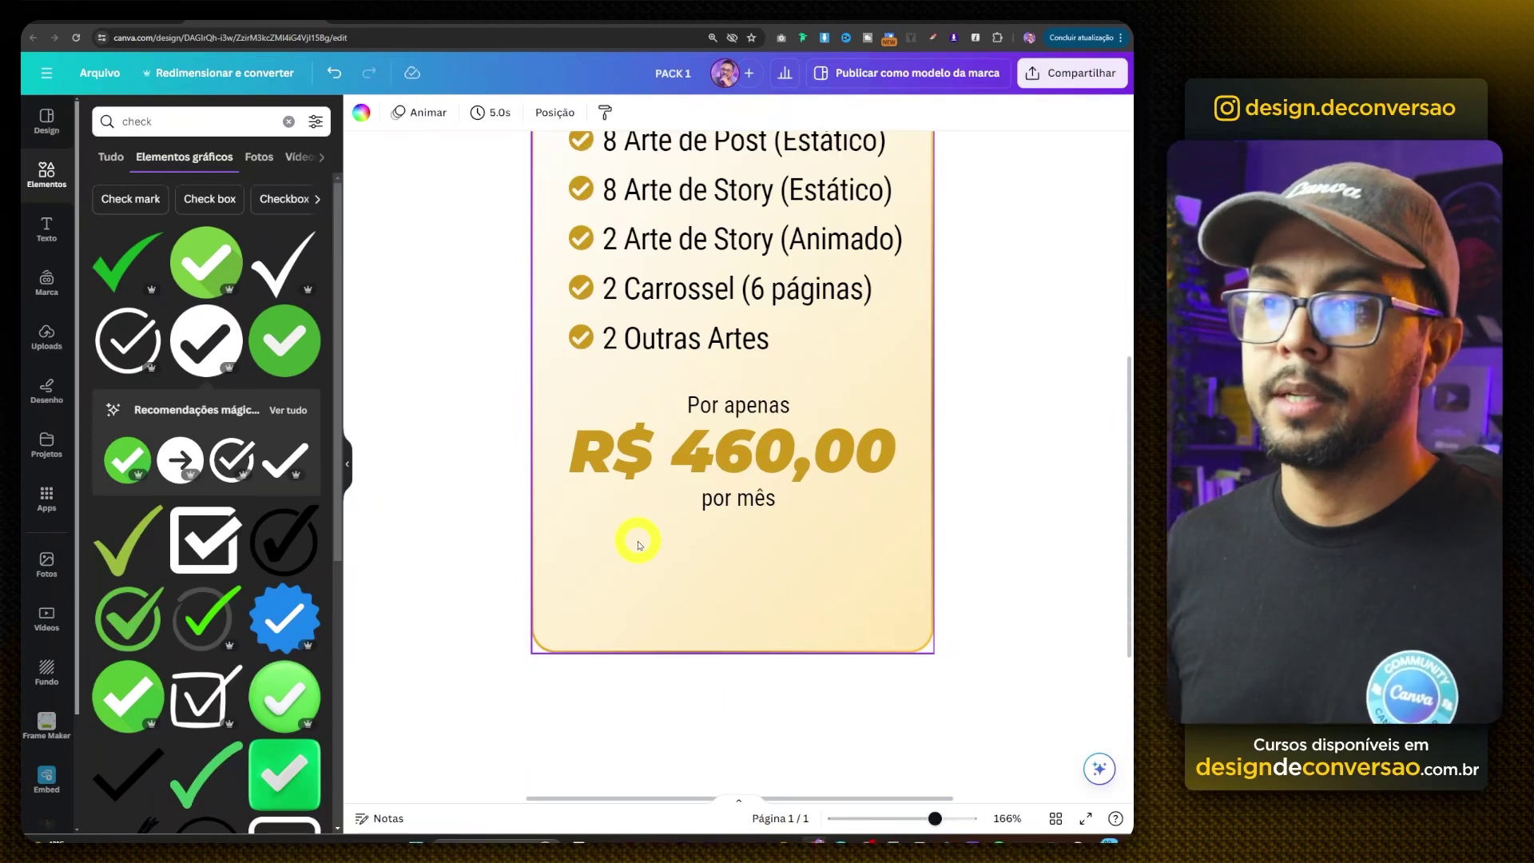
pyautogui.click(35, 185)
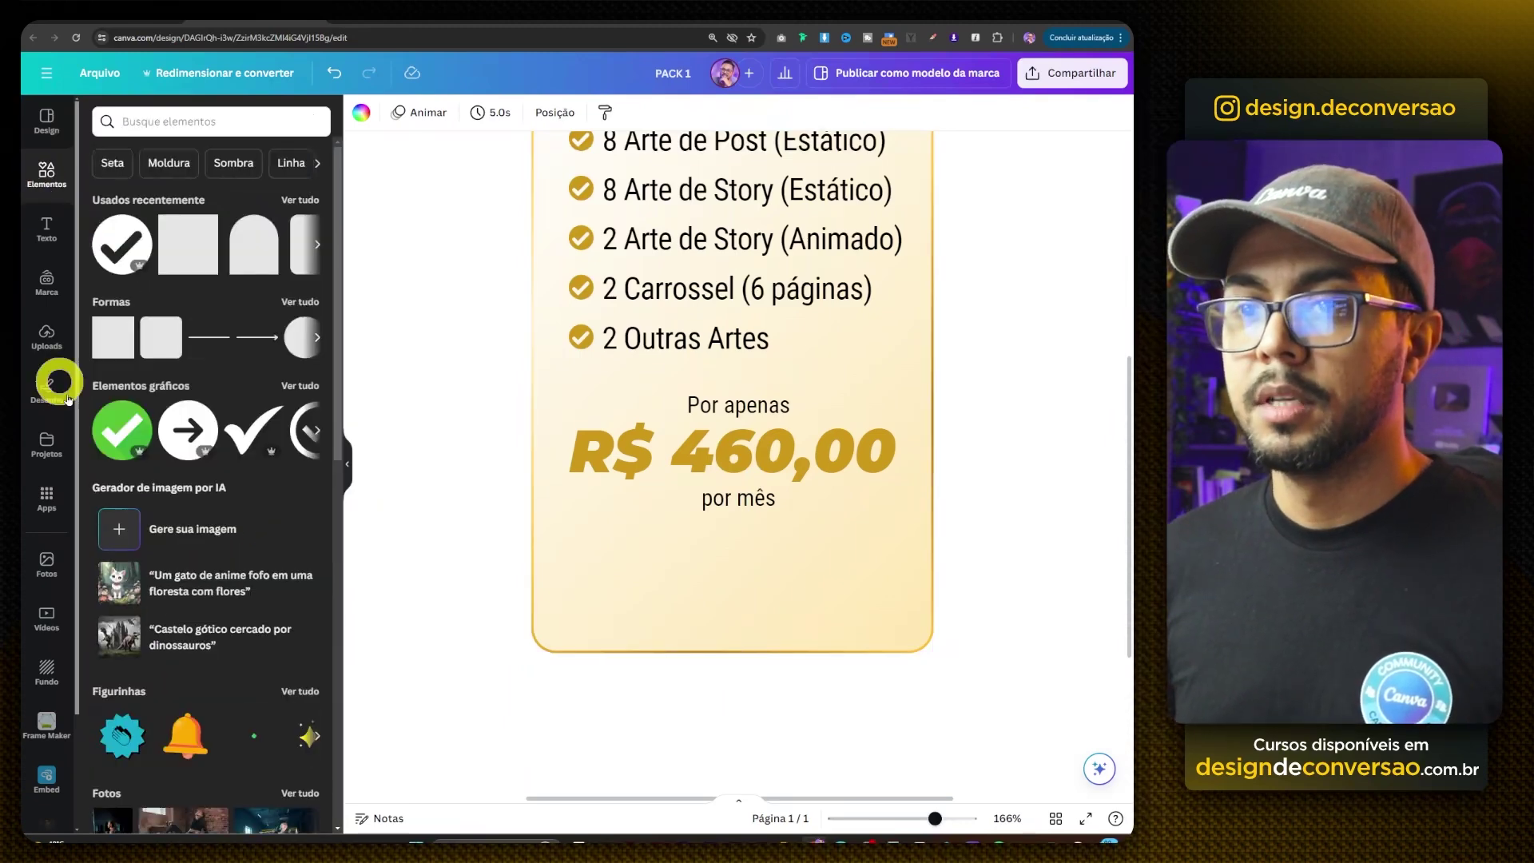
pyautogui.click(112, 351)
pyautogui.moveTo(730, 171); pyautogui.dragTo(751, 555)
pyautogui.moveTo(729, 616); pyautogui.dragTo(729, 610)
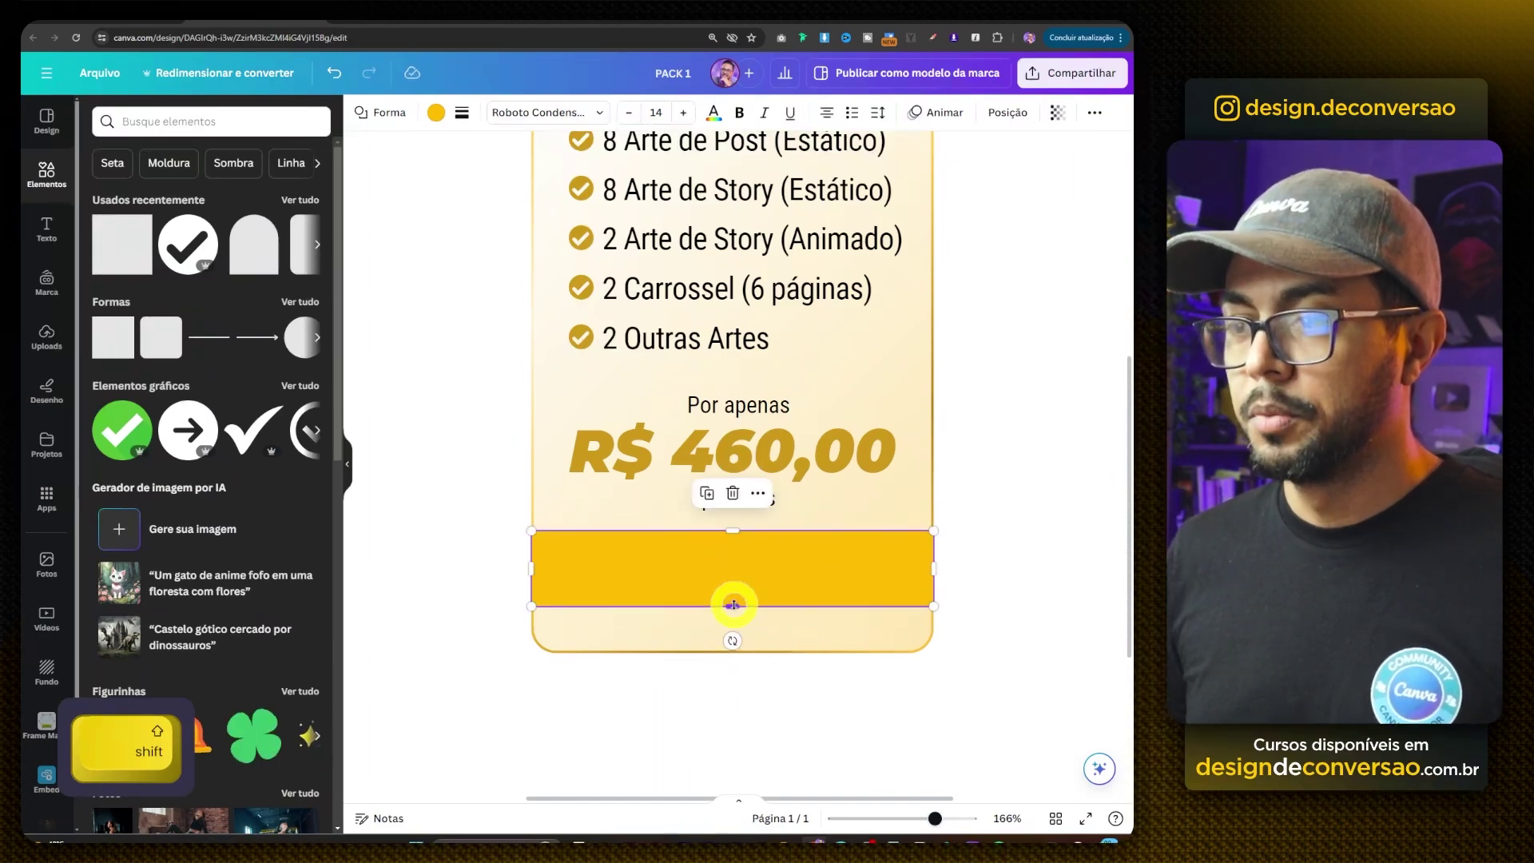
pyautogui.moveTo(741, 557); pyautogui.dragTo(741, 567)
pyautogui.moveTo(938, 572); pyautogui.dragTo(912, 572)
# - Round the button bar's corners, trying 15 first and settling on 12
pyautogui.click(454, 115)
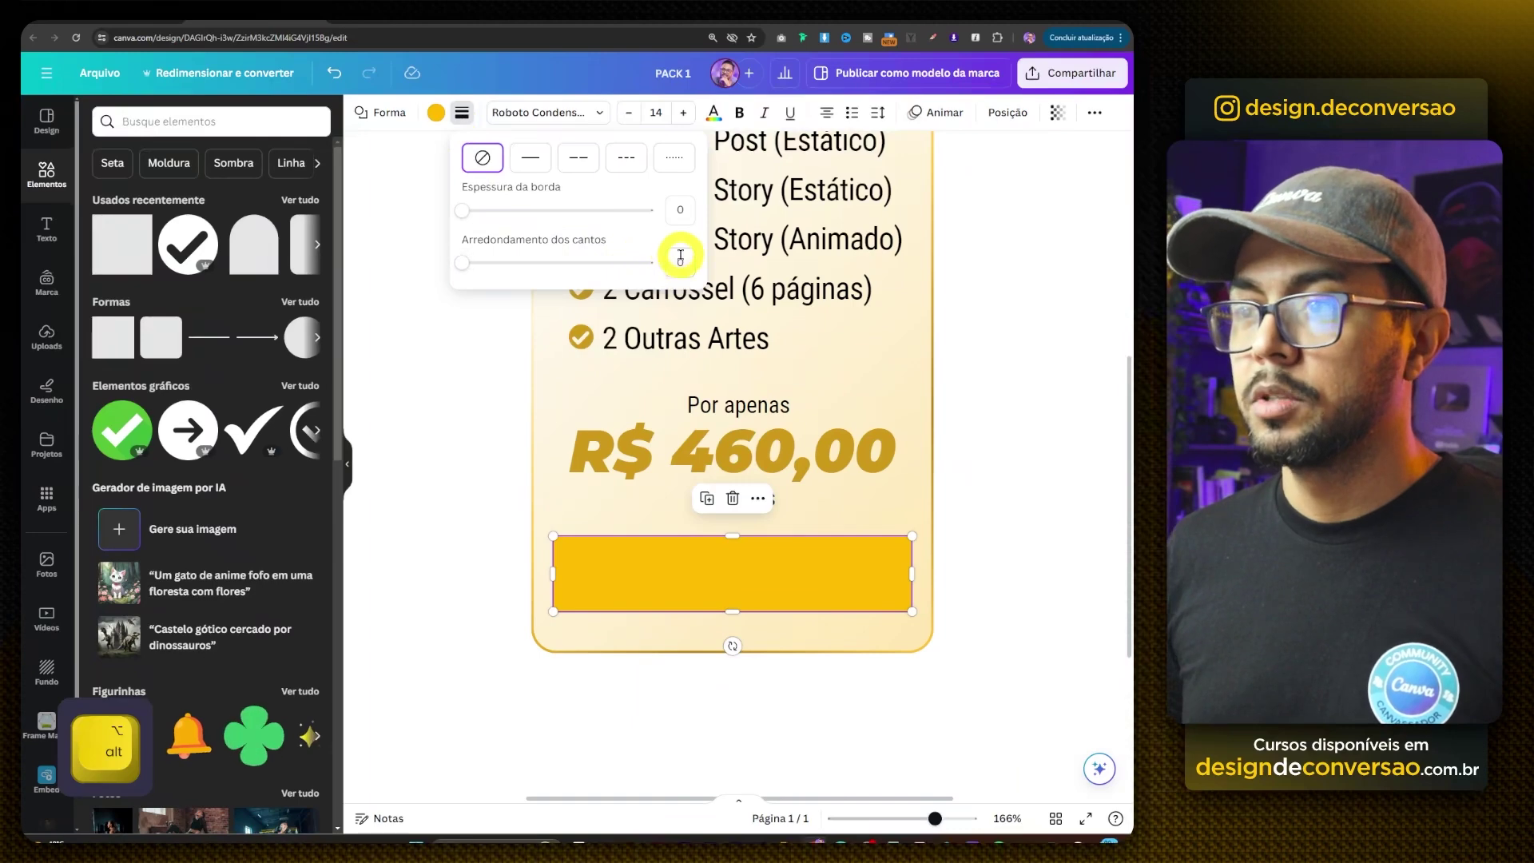
pyautogui.write('15')
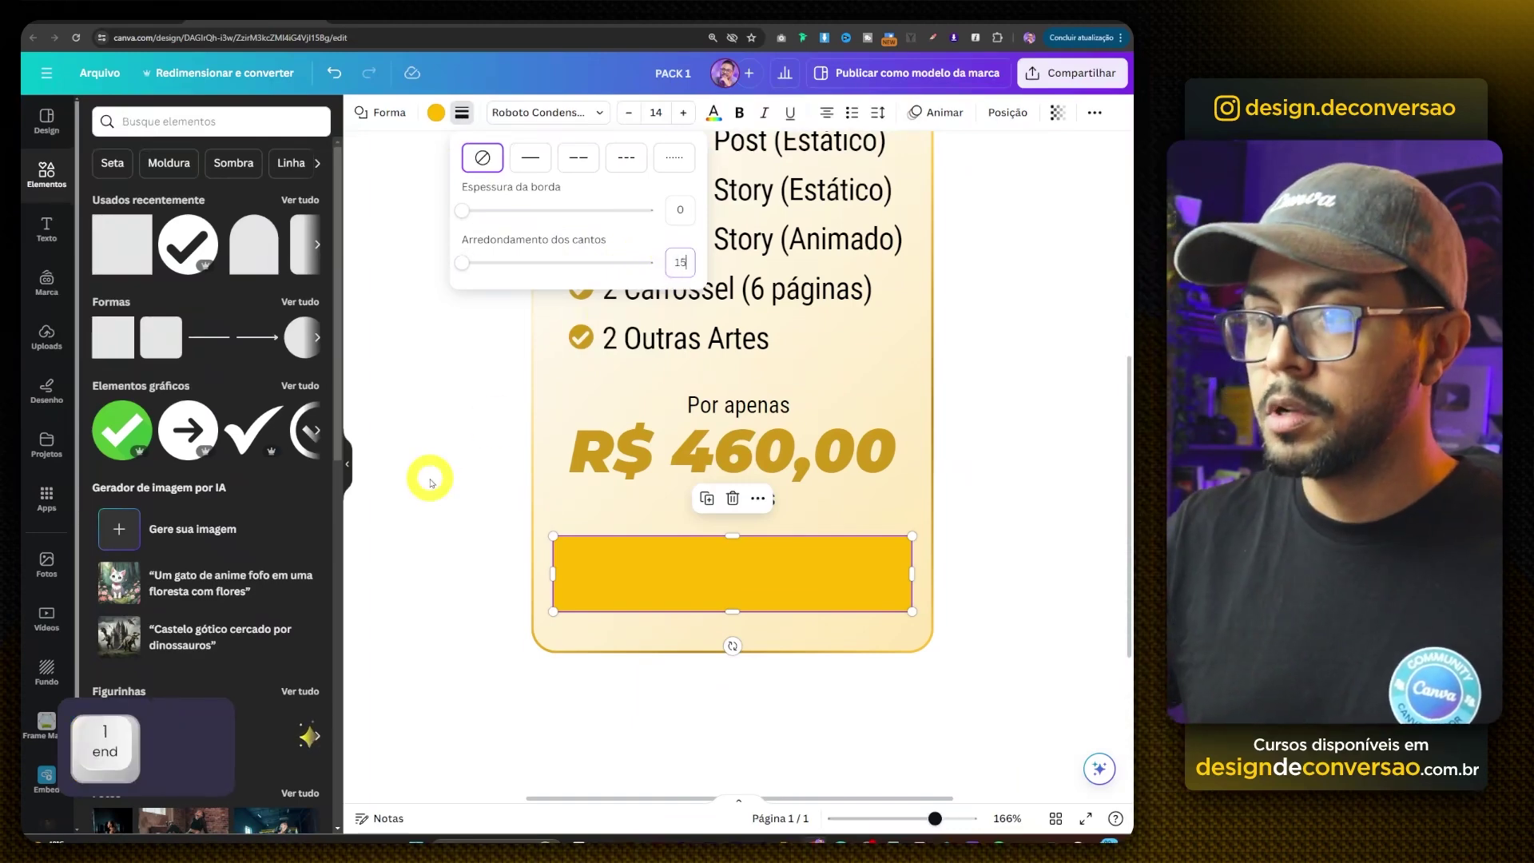
pyautogui.press('Return')
pyautogui.doubleClick(679, 259)
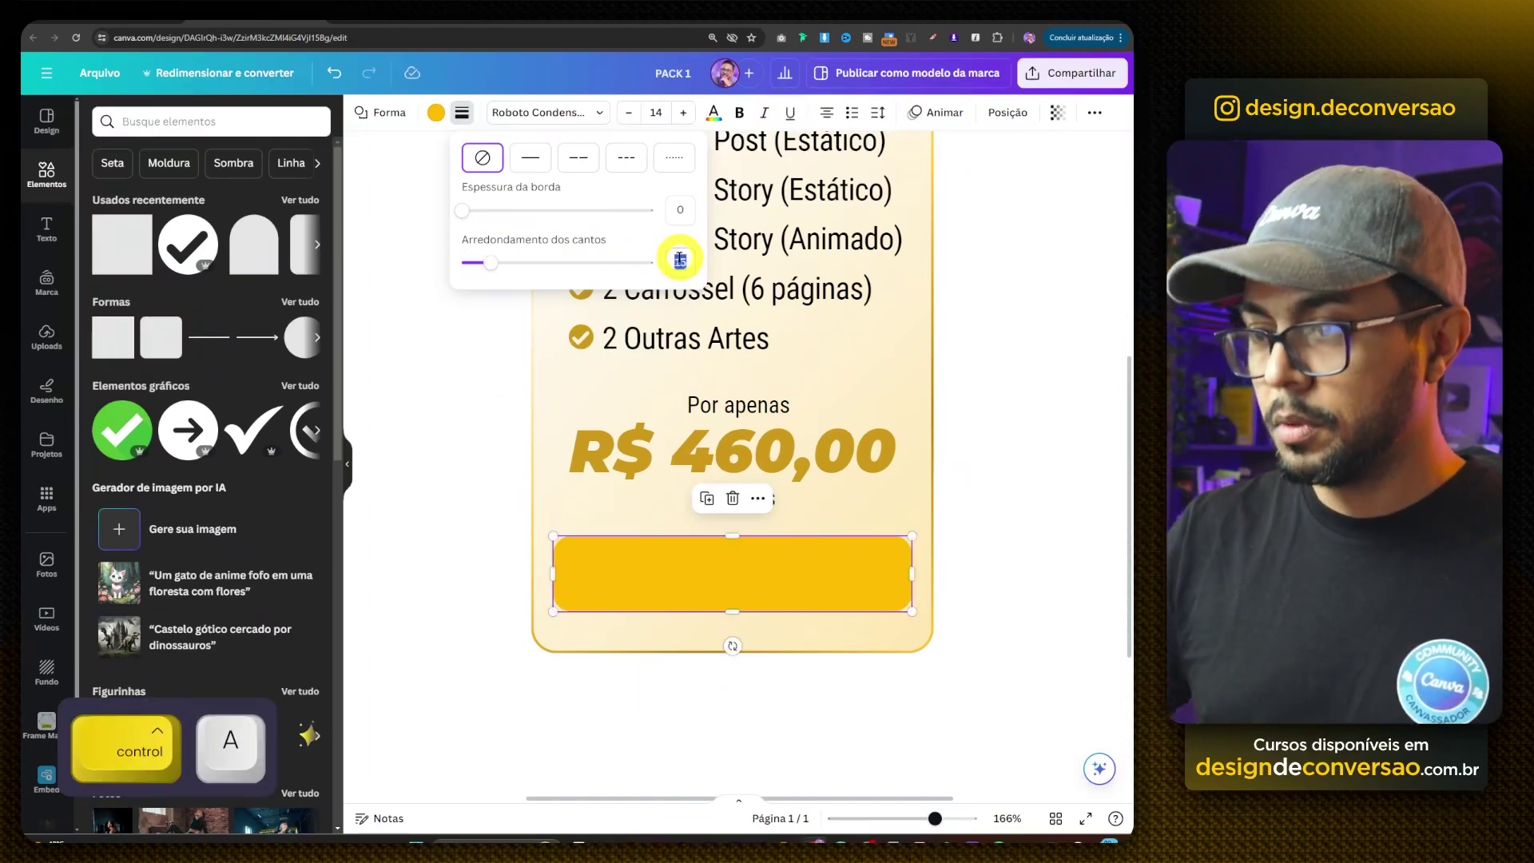
pyautogui.write('1')
pyautogui.write('2')
pyautogui.click(993, 418)
pyautogui.click(719, 479)
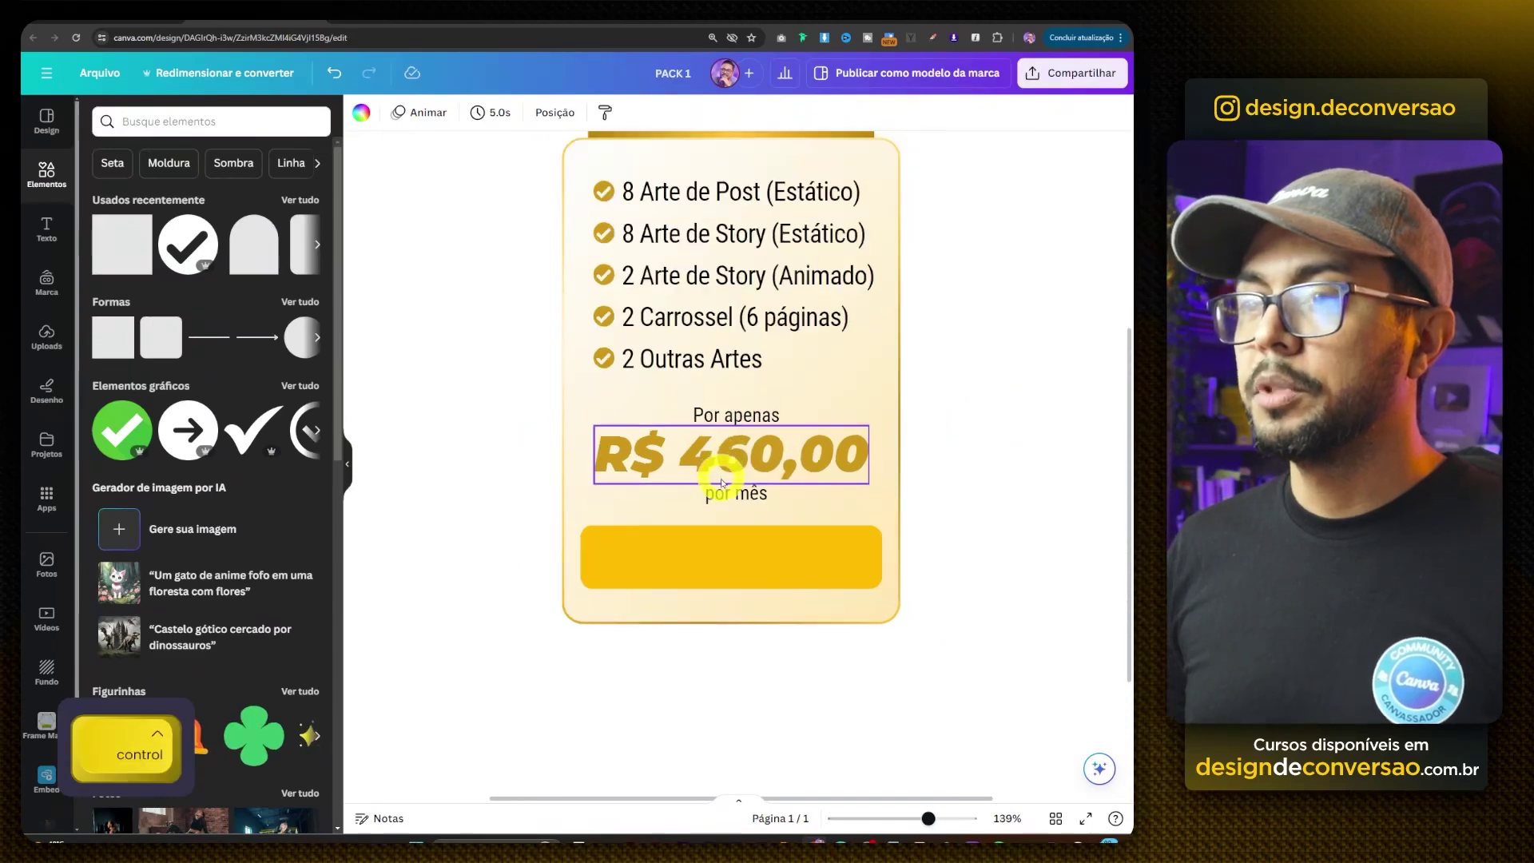
# - Fill the button bar below "por mês" with the red-to-orange default gradient
pyautogui.click(828, 352)
pyautogui.scroll(-2, 824, 350)
pyautogui.click(793, 646)
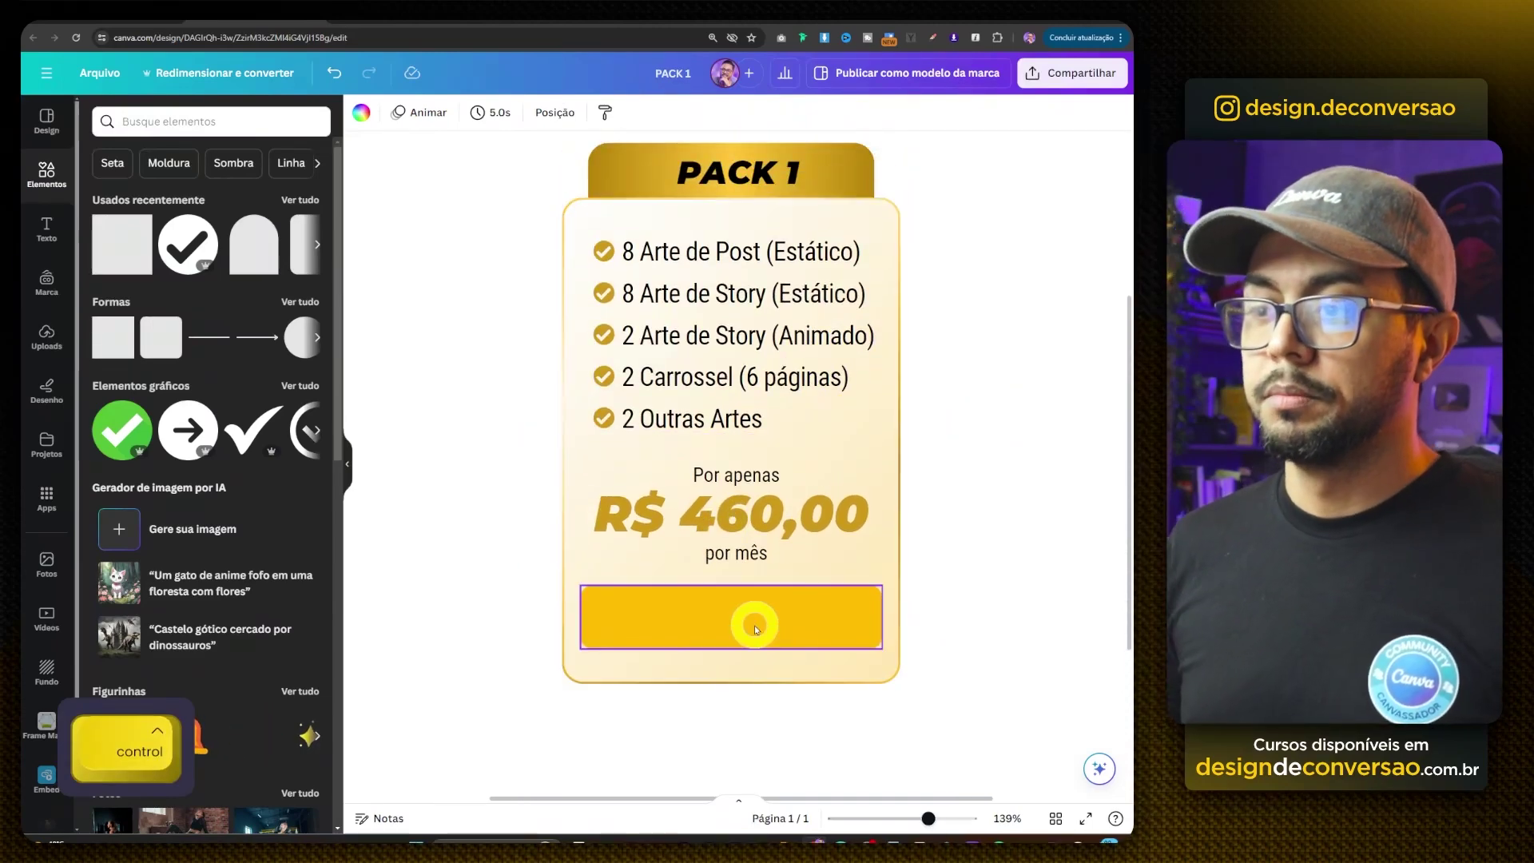
pyautogui.click(755, 629)
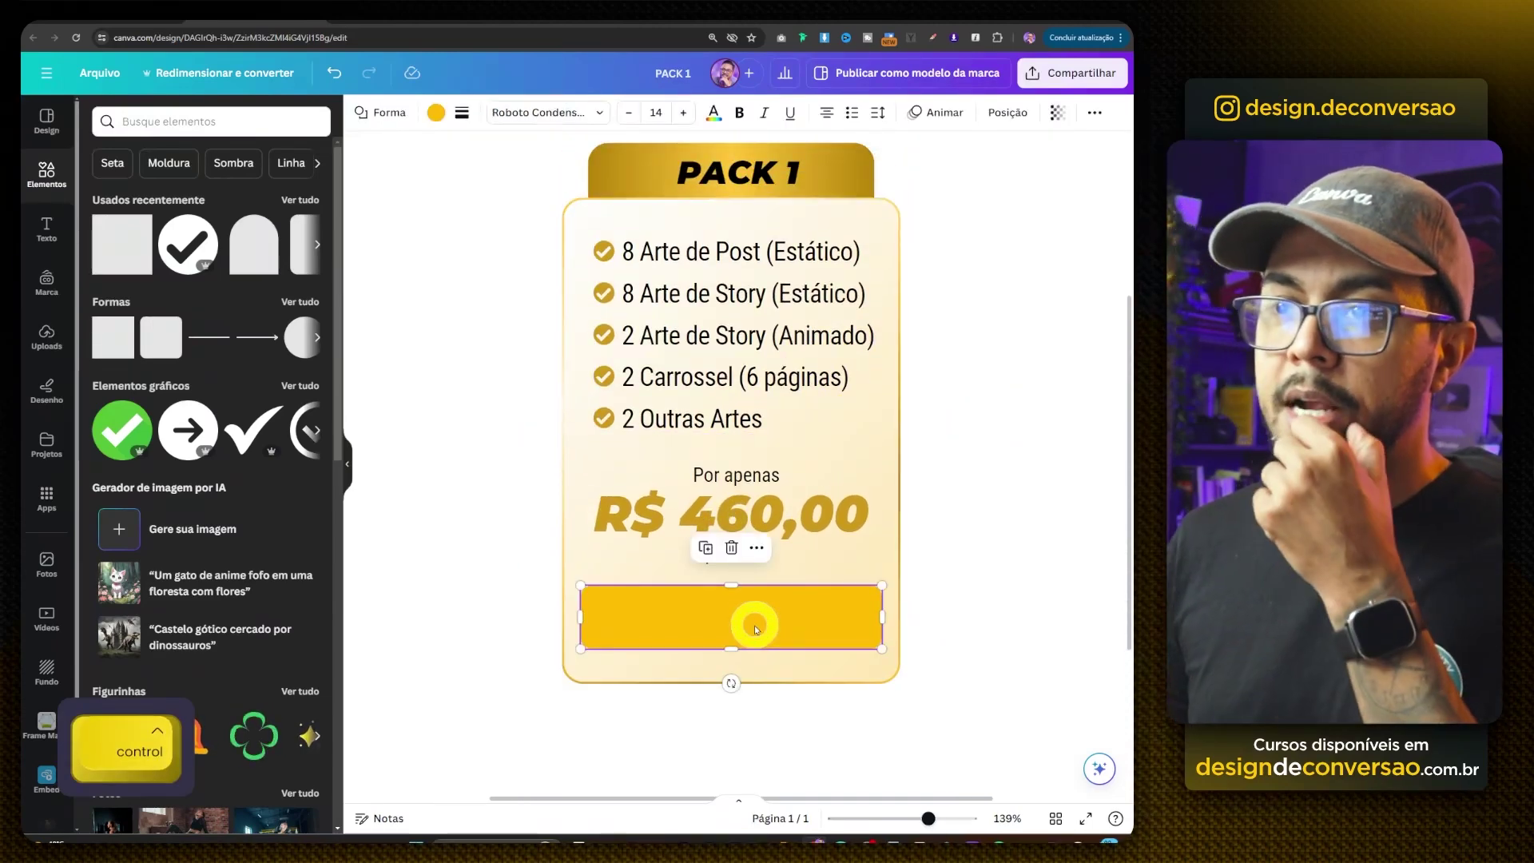
pyautogui.click(334, 96)
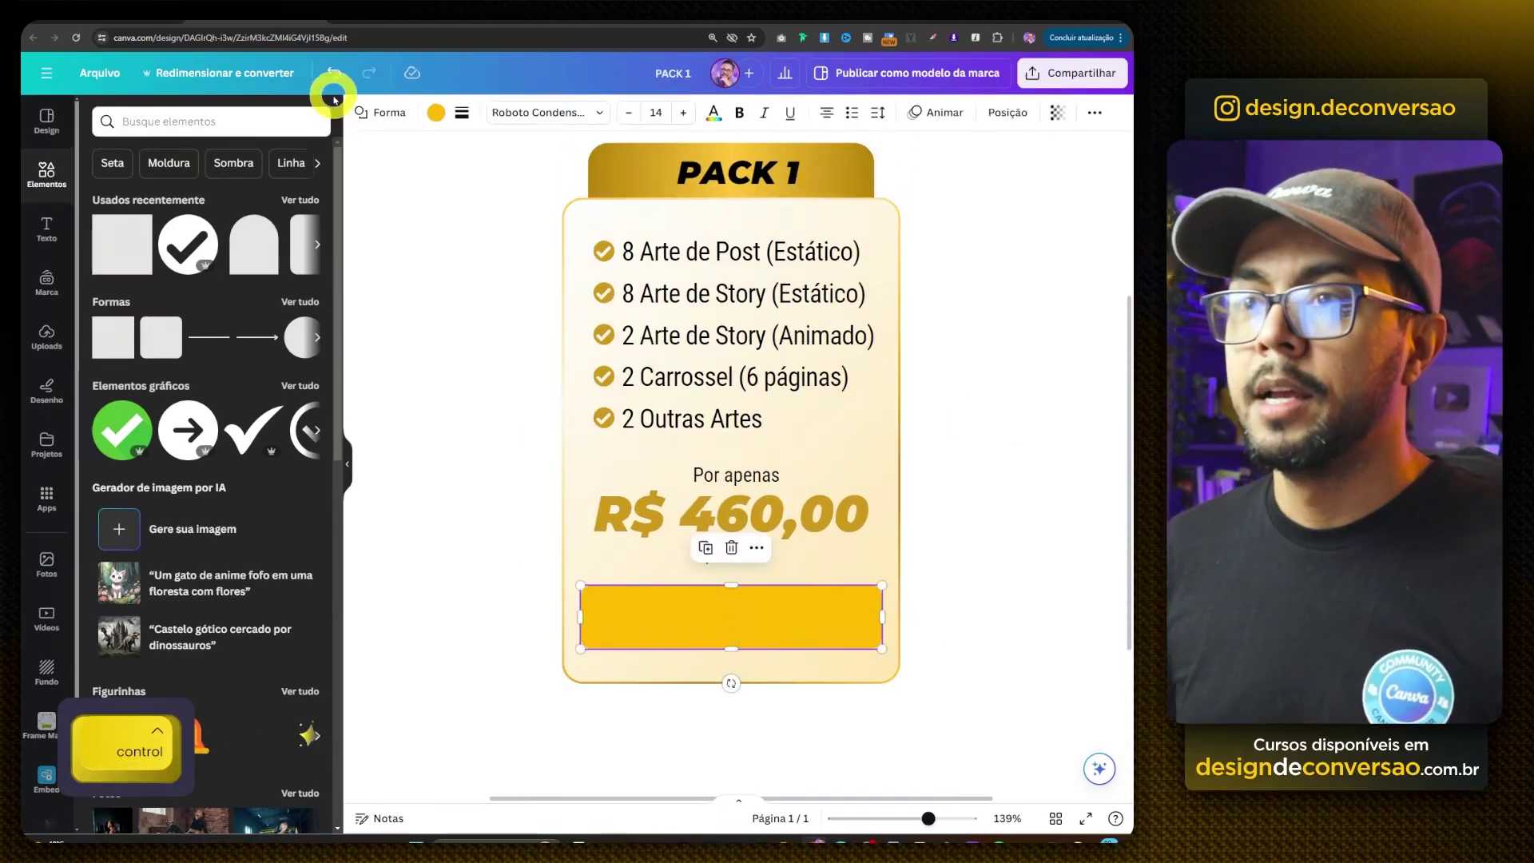
pyautogui.click(435, 114)
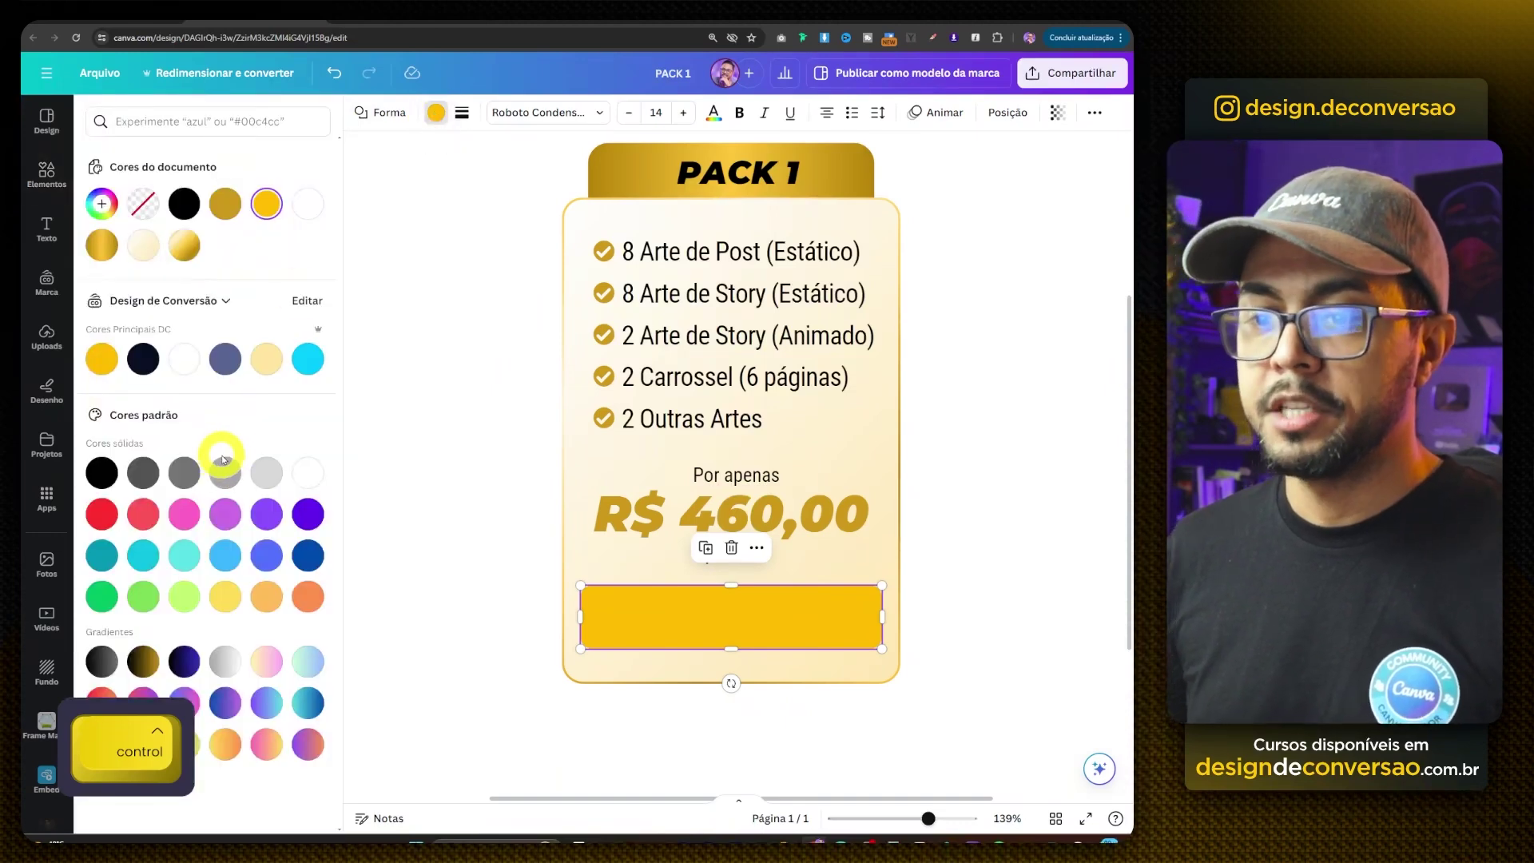
pyautogui.click(107, 703)
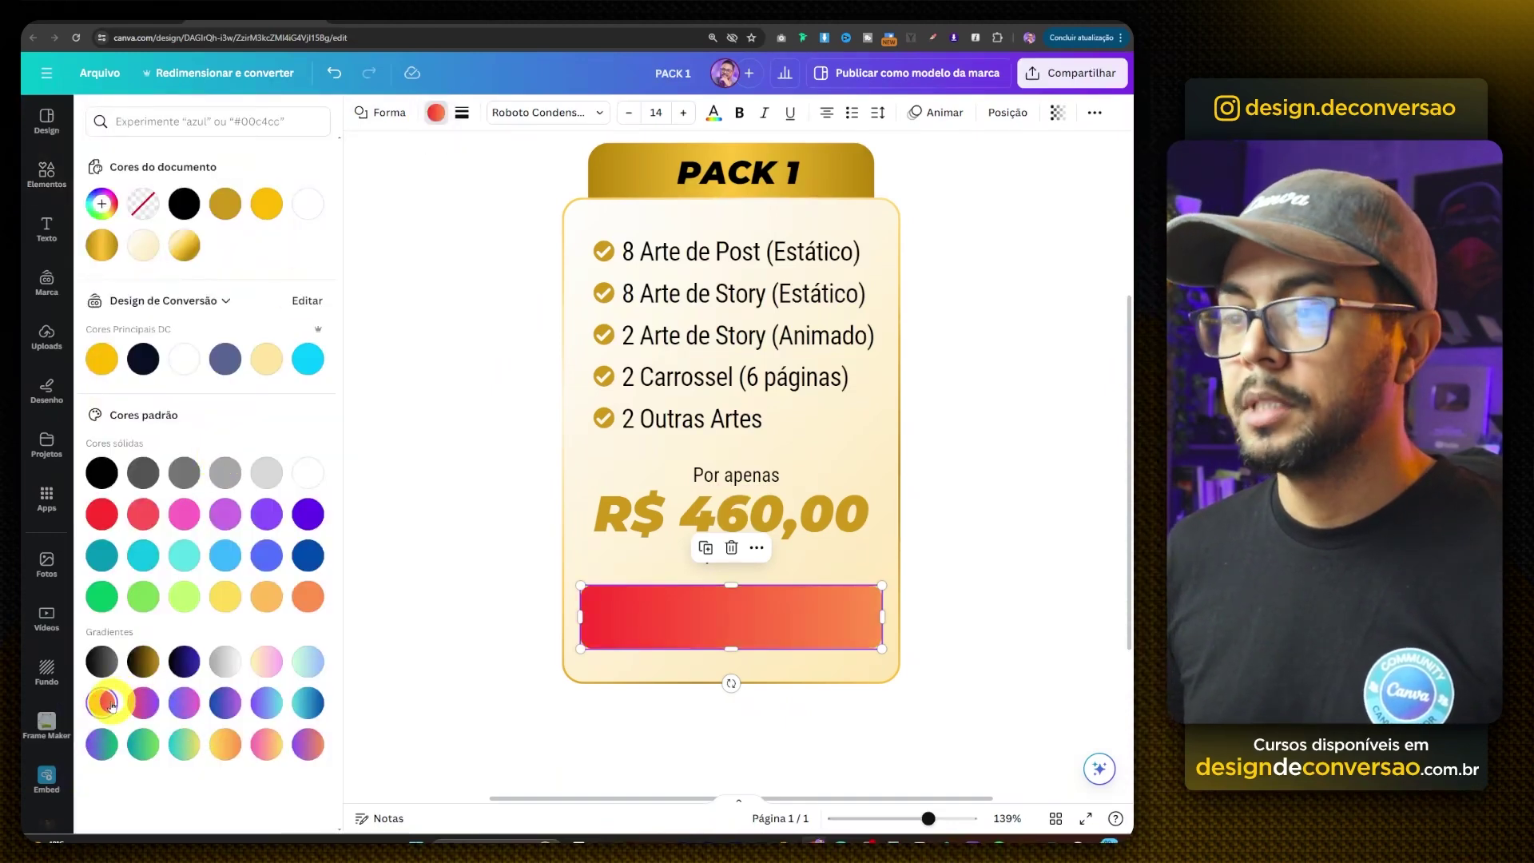
# - Add the text "CONTRATAR" and place it centered on the gradient button
pyautogui.click(959, 438)
pyautogui.press('t')
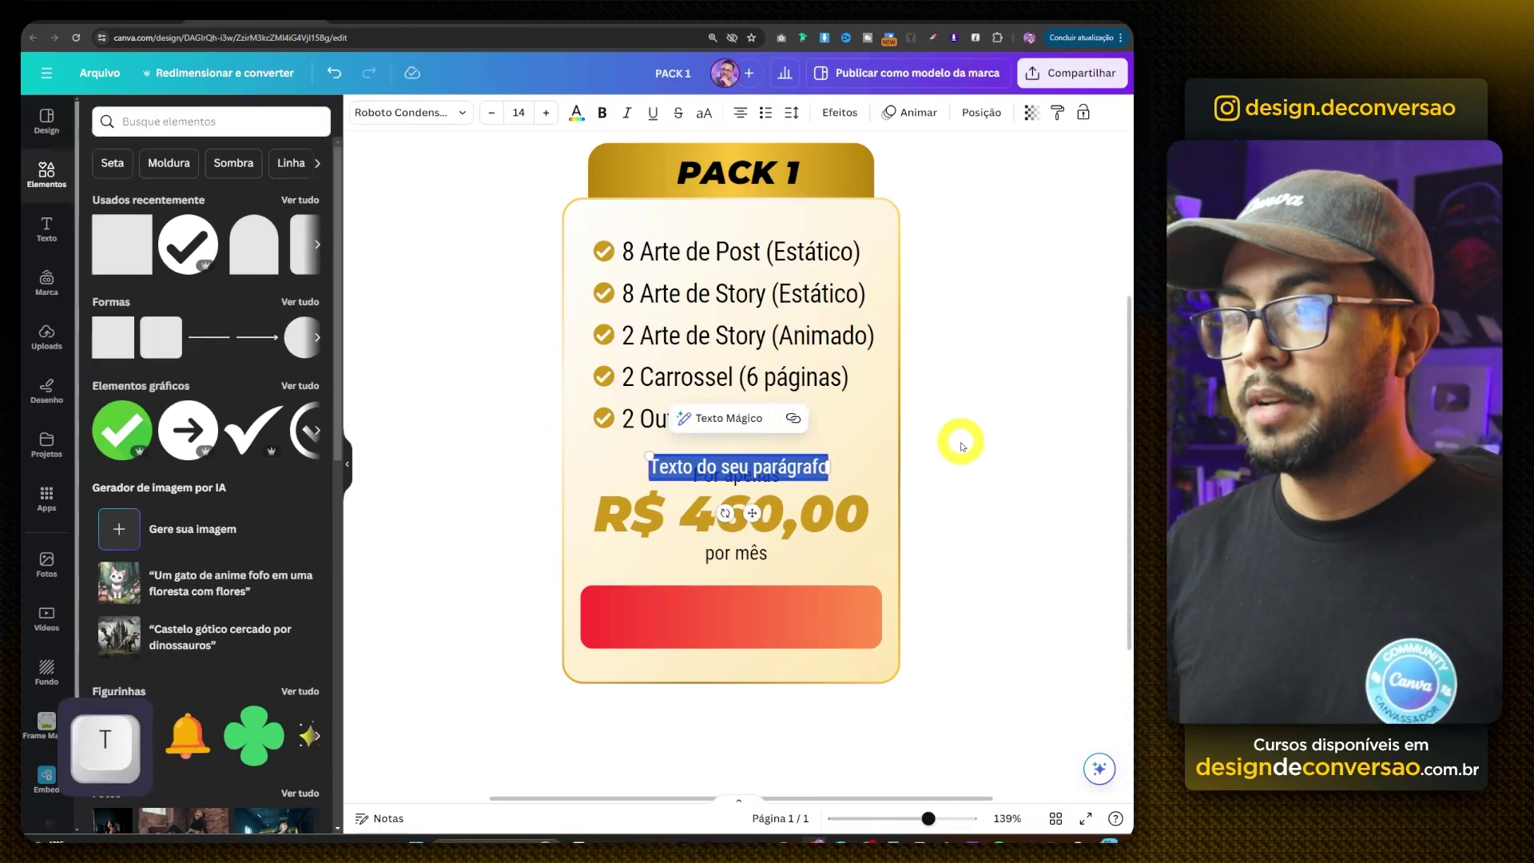
pyautogui.write('CONTRATAR')
pyautogui.click(958, 443)
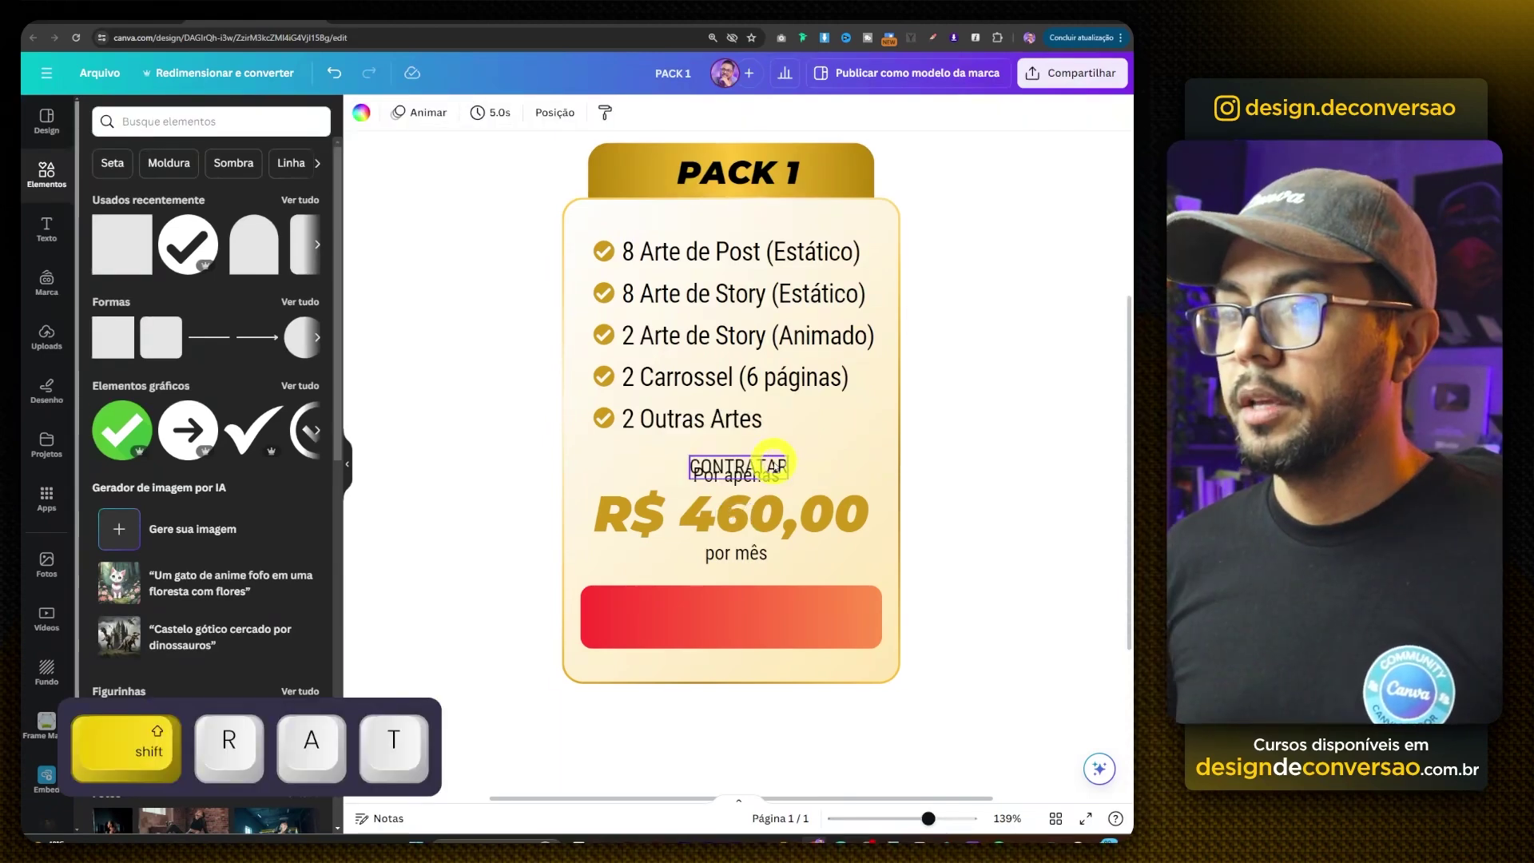
pyautogui.moveTo(775, 468); pyautogui.dragTo(779, 609)
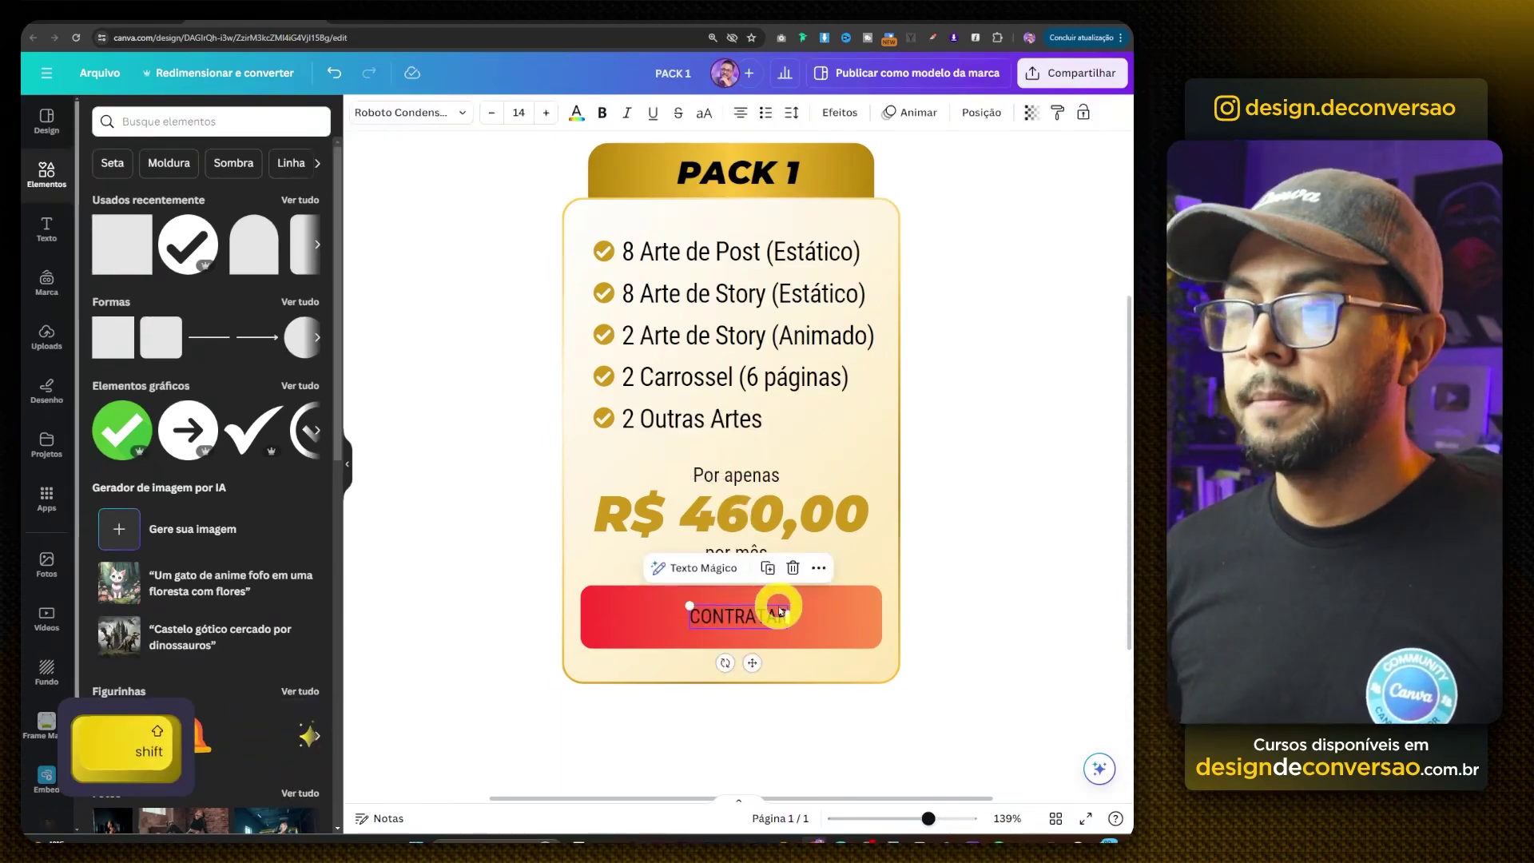
# - Copy the "PACK 1" title's formatting onto "CONTRATAR" and re-center the text vertically on the button
pyautogui.scroll(1, 763, 237)
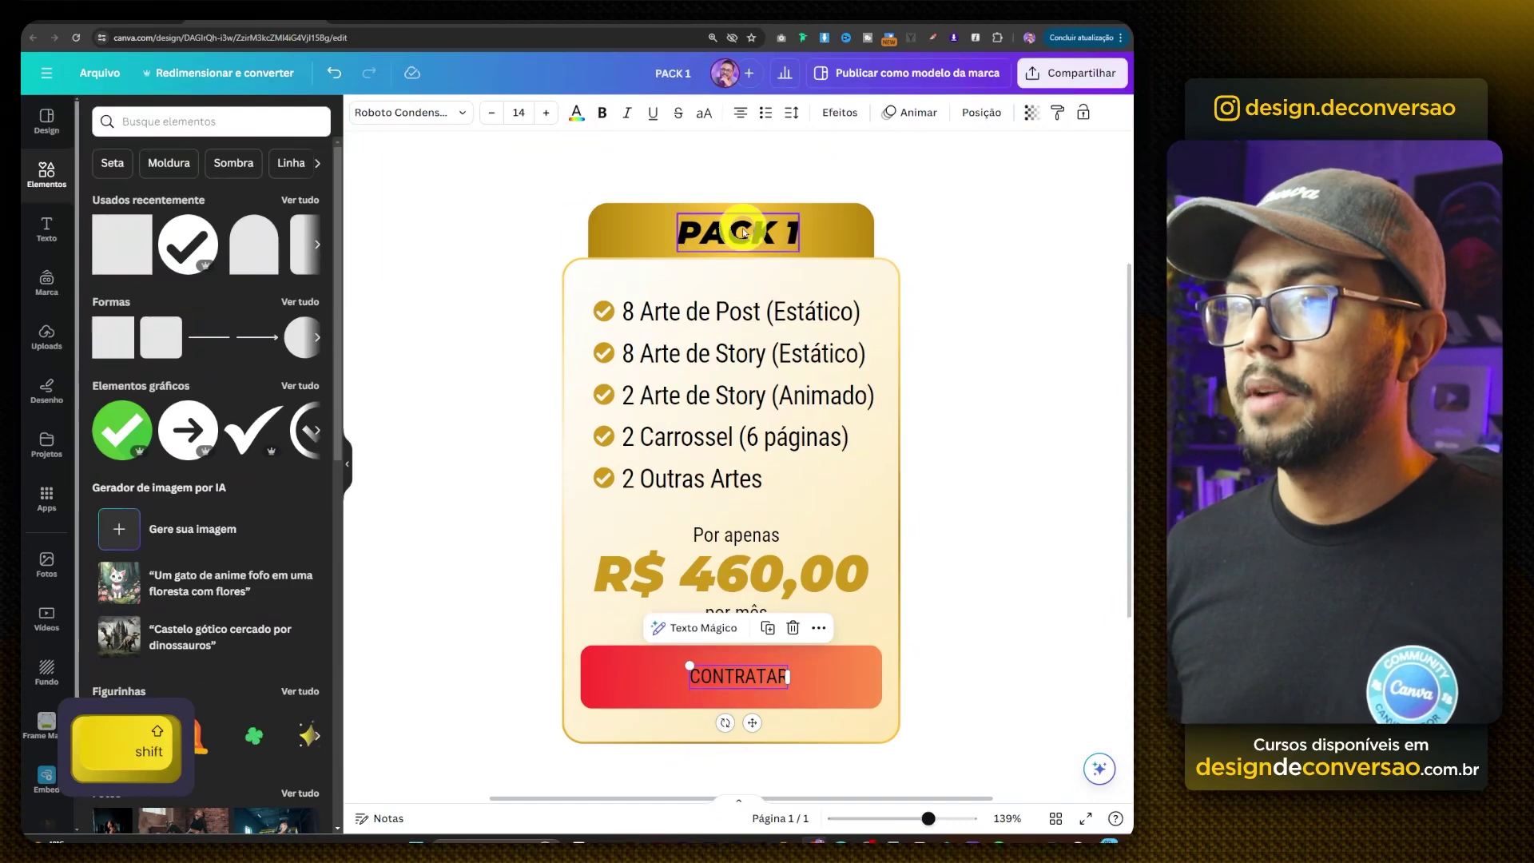
pyautogui.click(743, 233)
pyautogui.click(1056, 112)
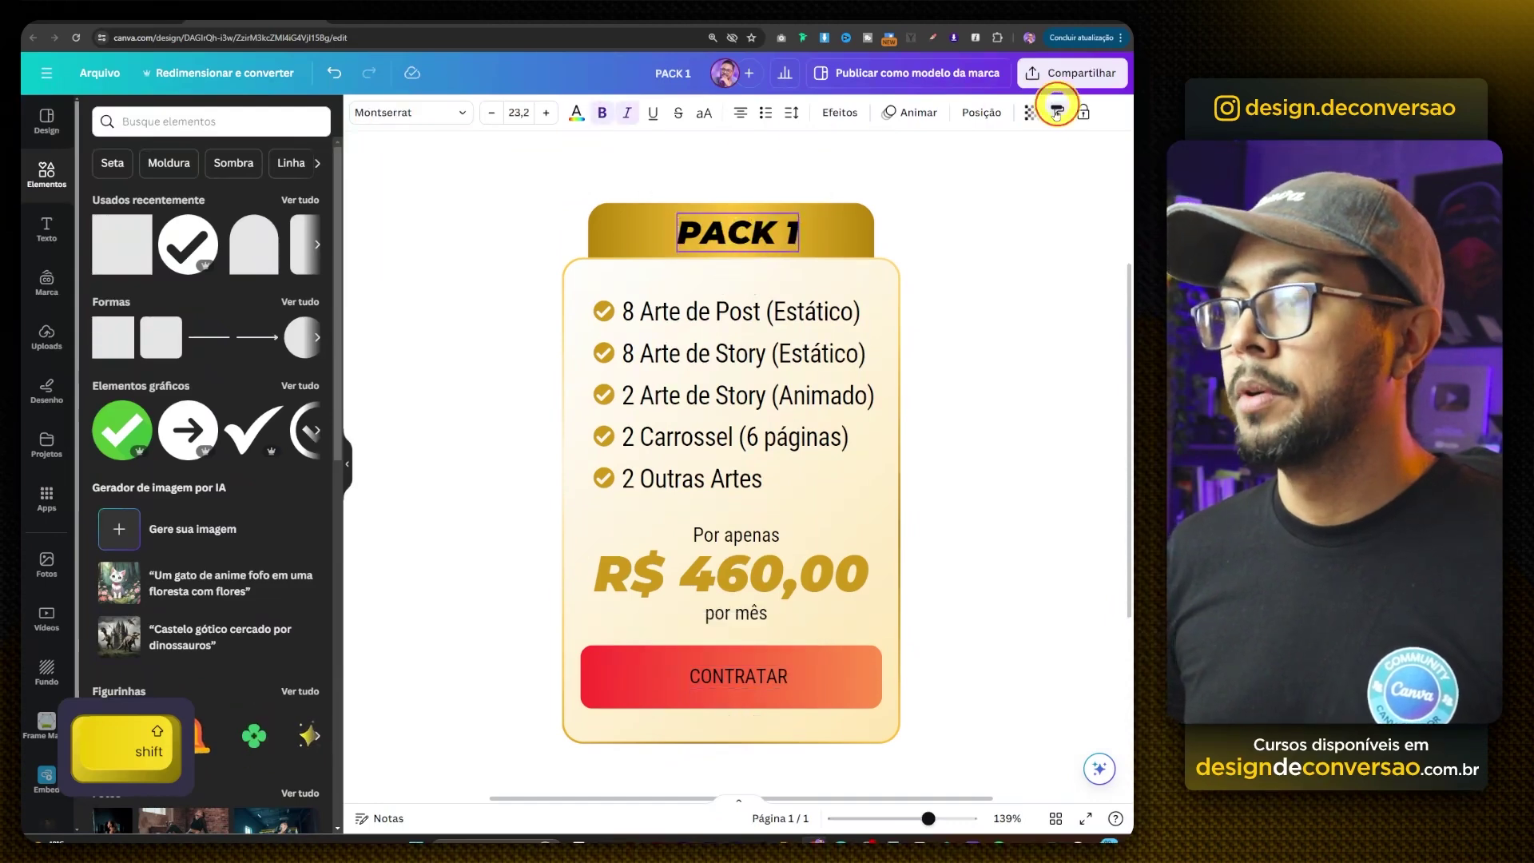
pyautogui.click(748, 675)
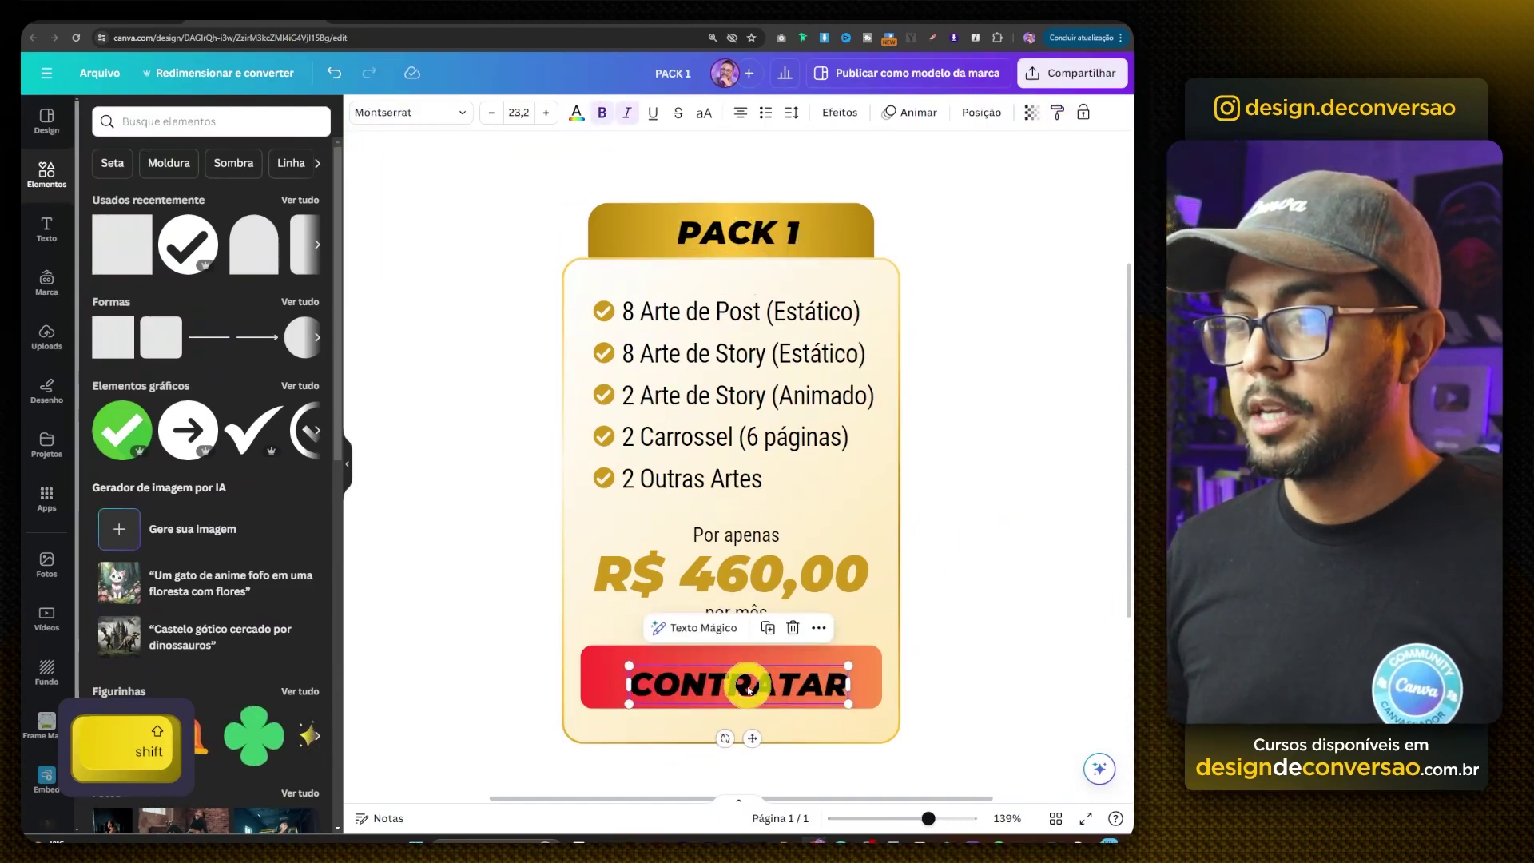
pyautogui.moveTo(746, 681); pyautogui.dragTo(736, 671)
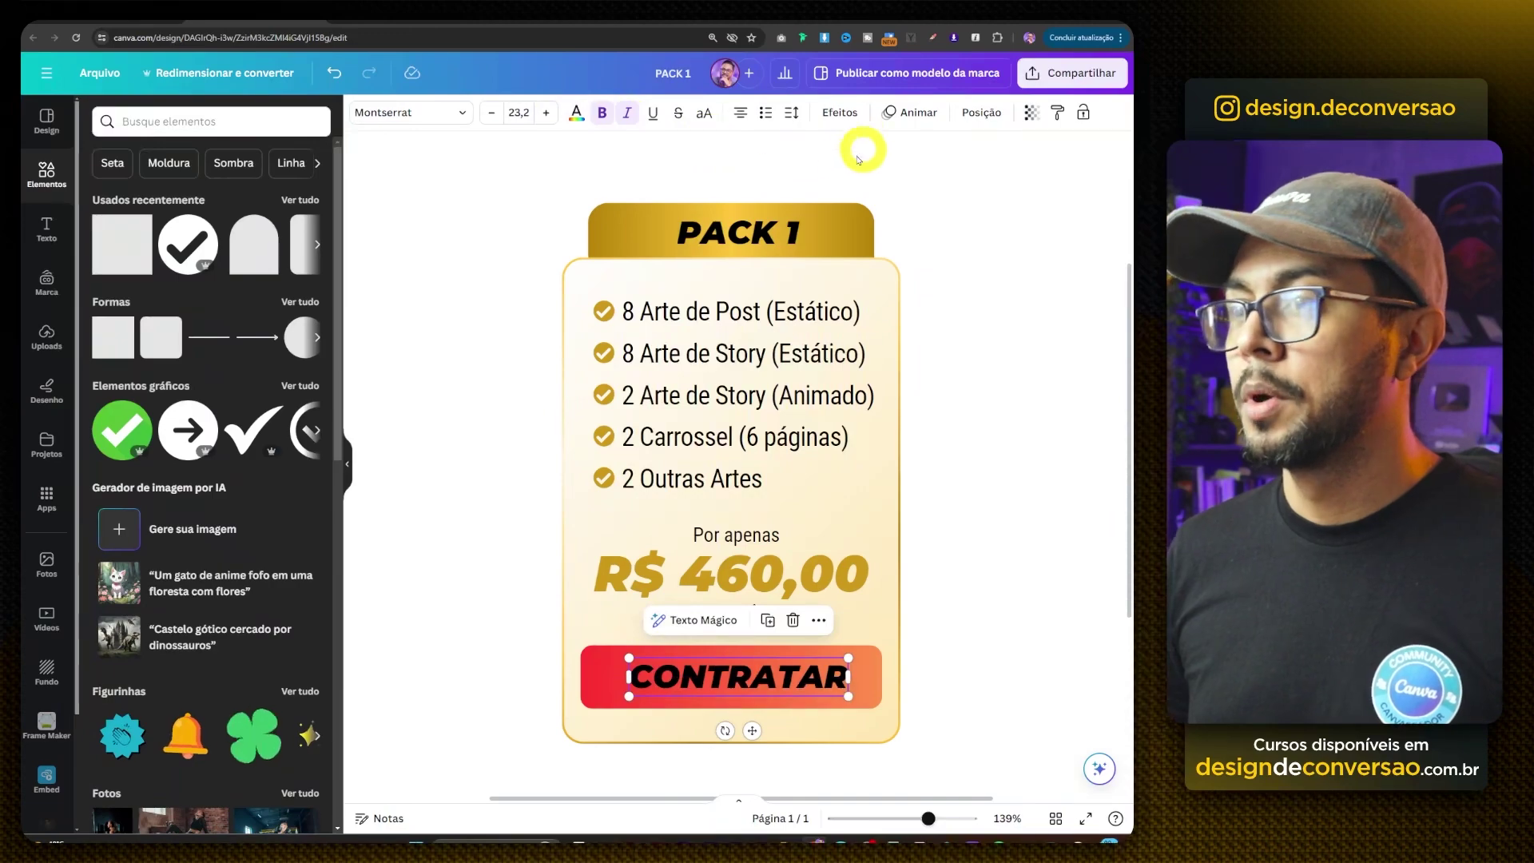
# - Recolor "CONTRATAR" white and shrink it slightly, keeping it centered on the button
pyautogui.click(575, 112)
pyautogui.press('Escape')
pyautogui.scroll(-3, 780, 695)
pyautogui.scroll(5, 779, 695)
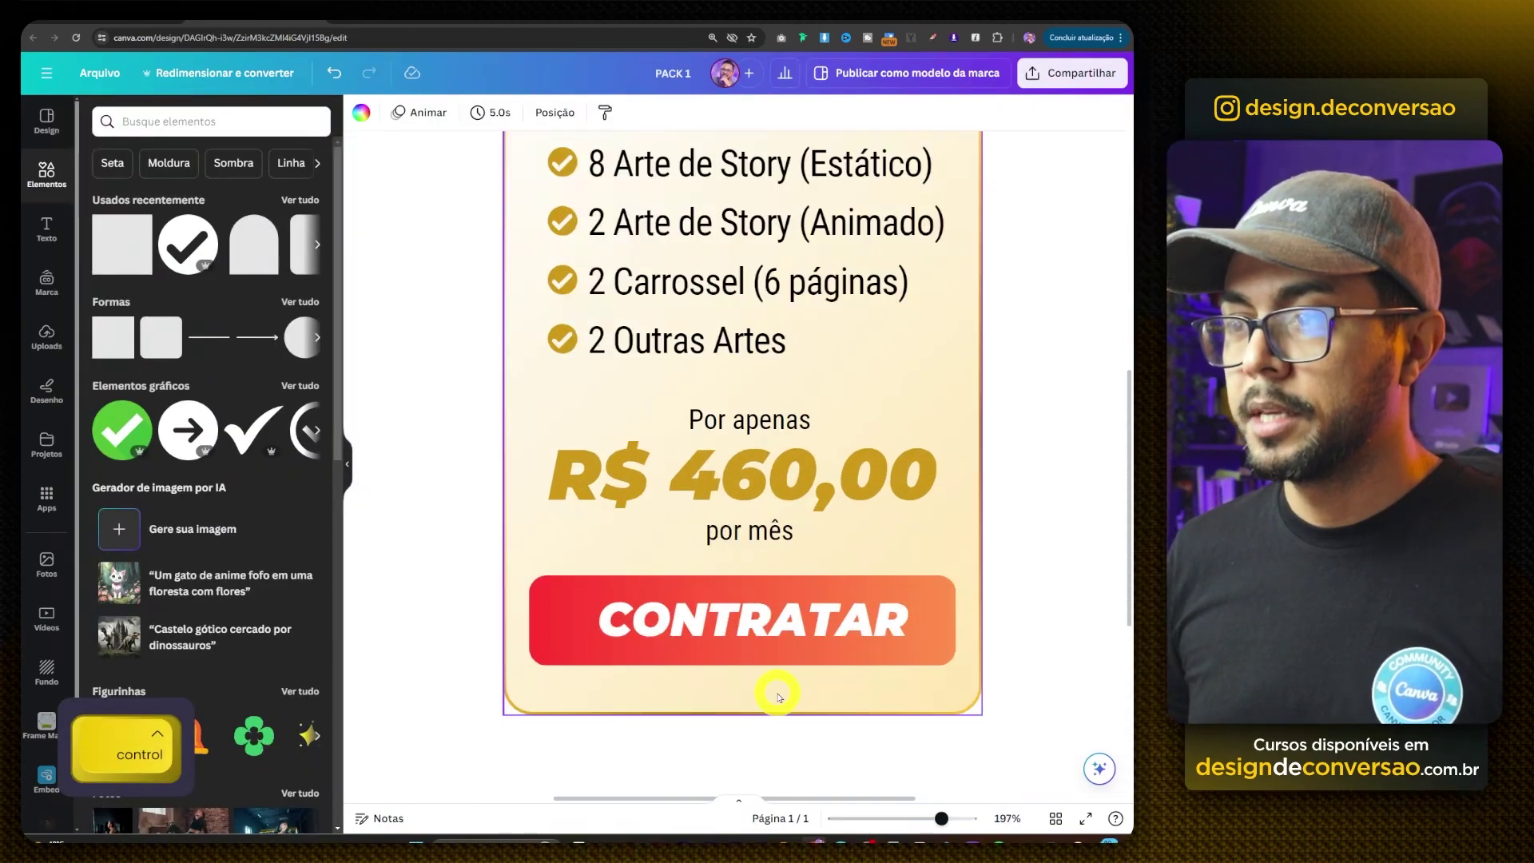
pyautogui.click(850, 628)
pyautogui.moveTo(909, 644); pyautogui.dragTo(876, 640)
pyautogui.scroll(-4, 607, 479)
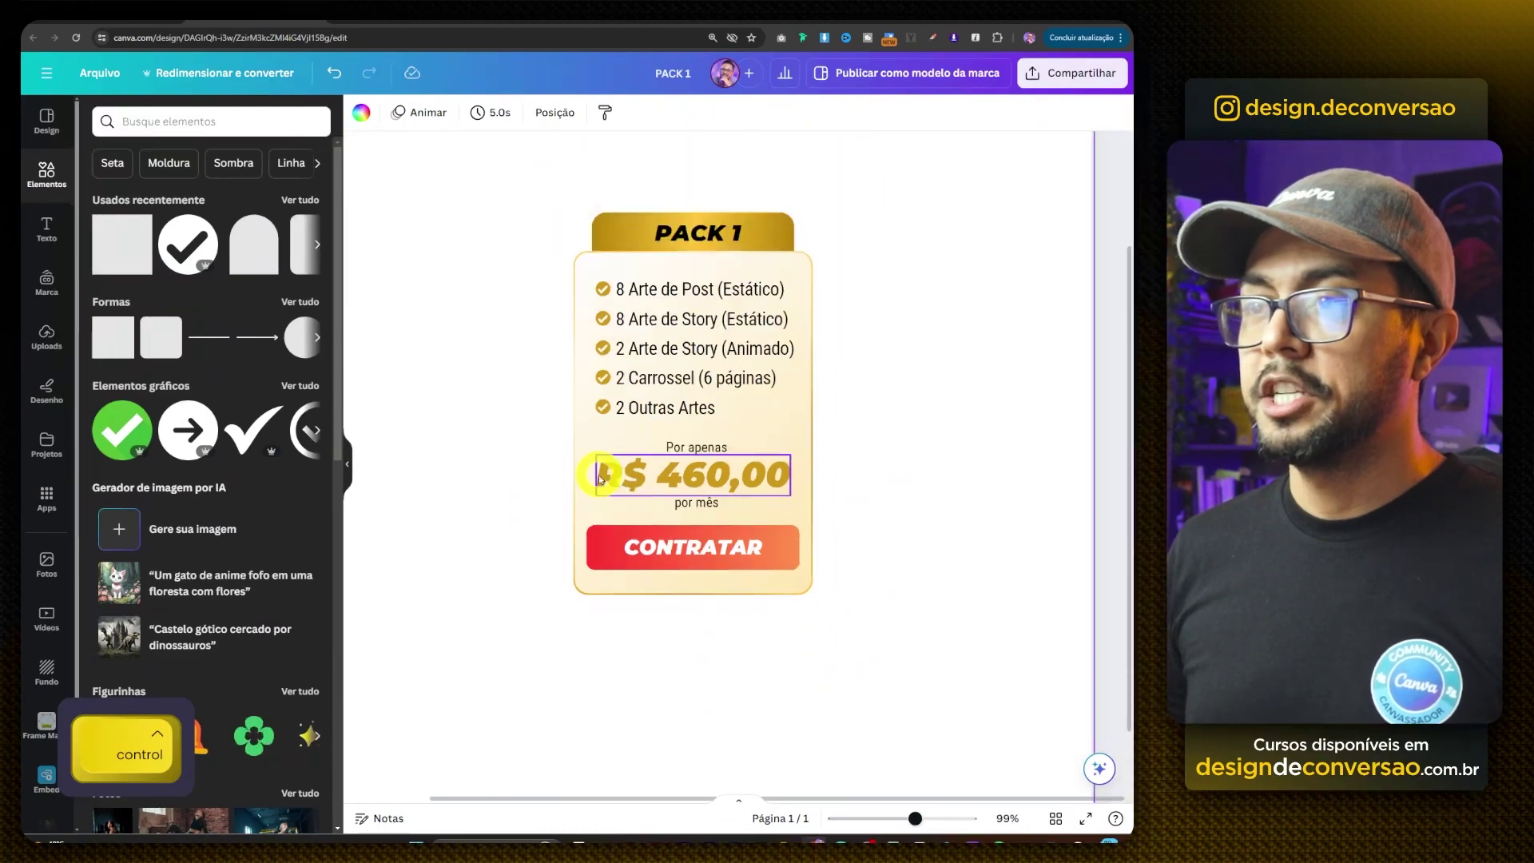
# - Move the checkmarked item list slightly down and scale it down to about text size 18.2
pyautogui.moveTo(736, 343); pyautogui.dragTo(739, 336)
pyautogui.click(953, 342)
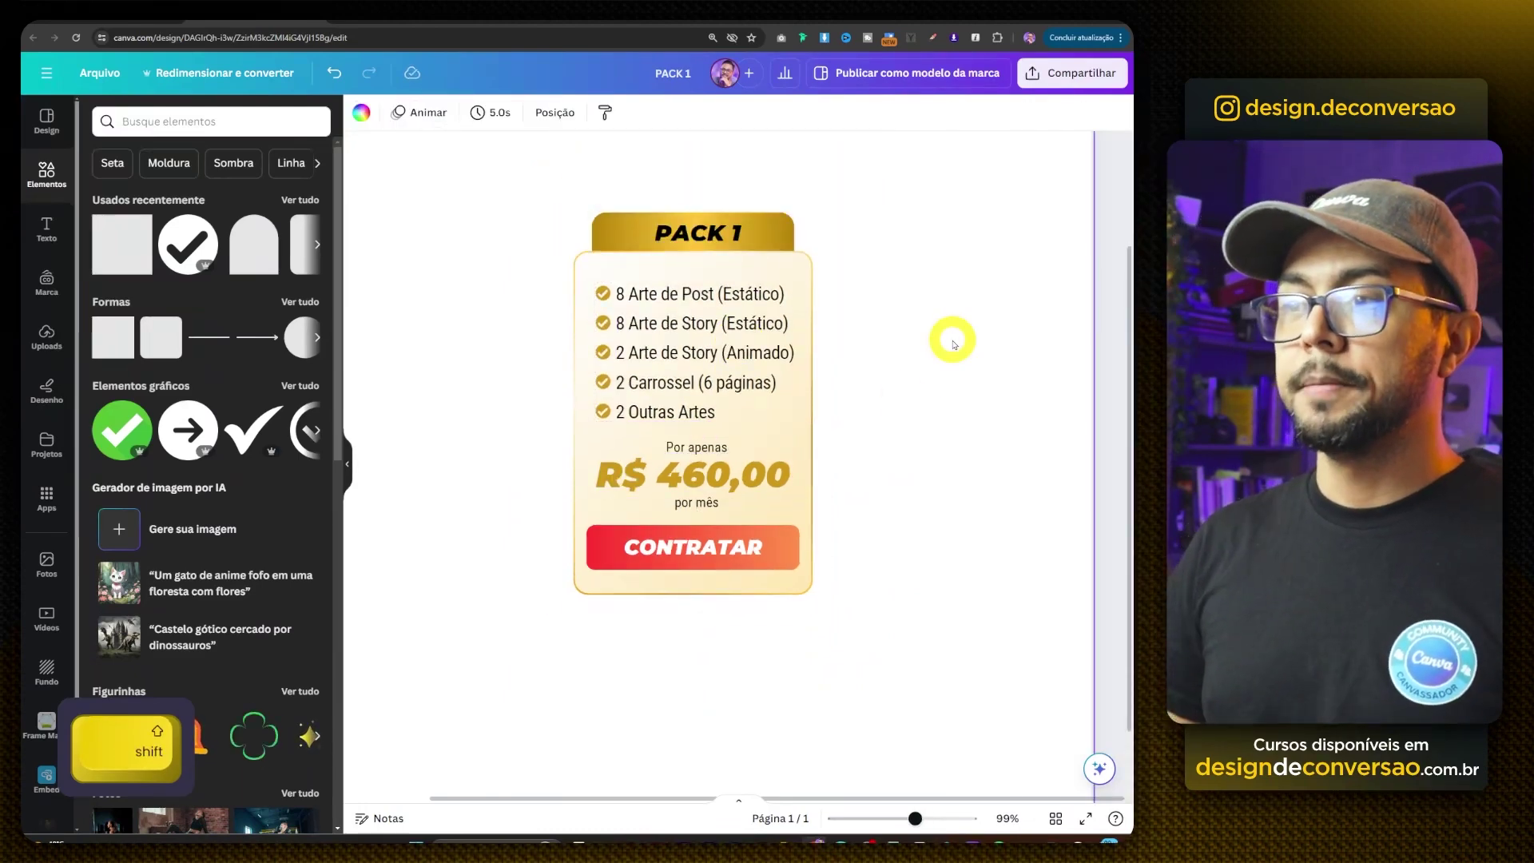
pyautogui.scroll(1, 692, 353)
pyautogui.keyDown('ctrl'); pyautogui.click(704, 344); pyautogui.keyUp('ctrl')
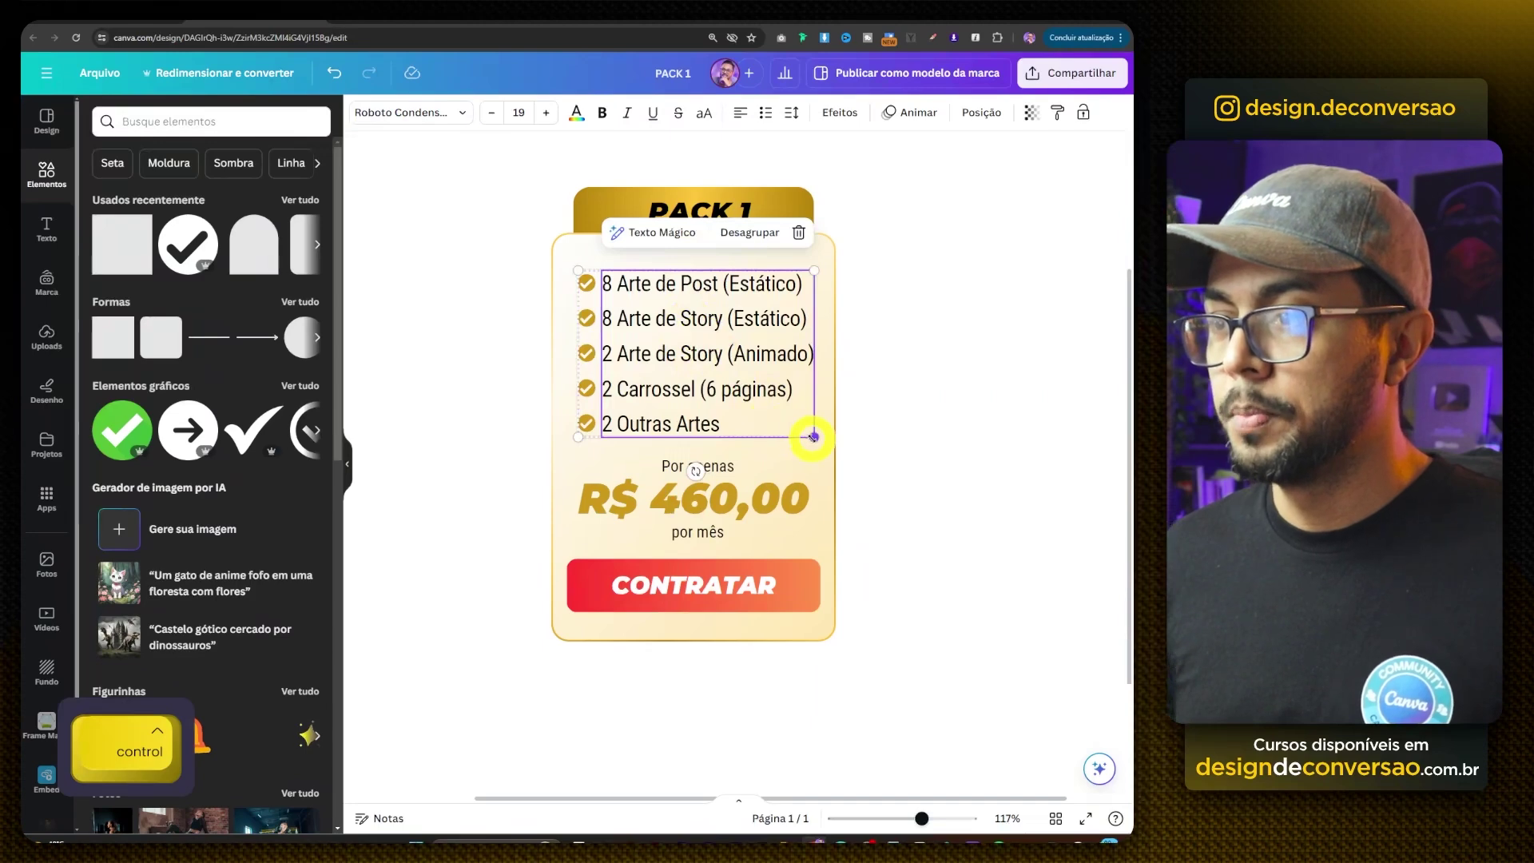
pyautogui.moveTo(811, 436); pyautogui.dragTo(799, 435)
pyautogui.click(1028, 397)
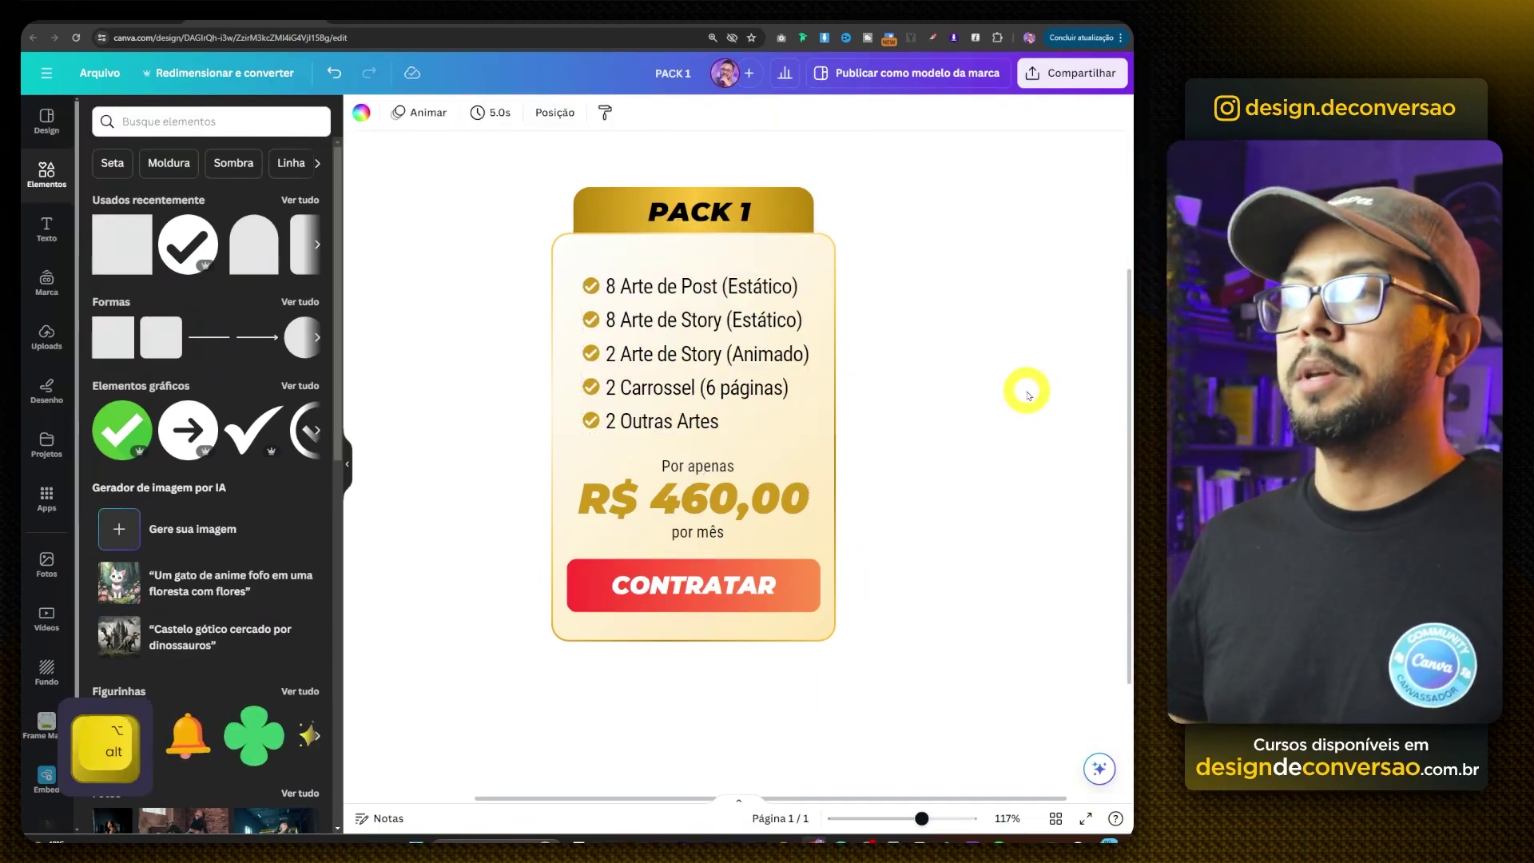
# - Move the whole PACK 1 card to the left part of the page and place a duplicate at the same height on the right
pyautogui.scroll(-5, 914, 397)
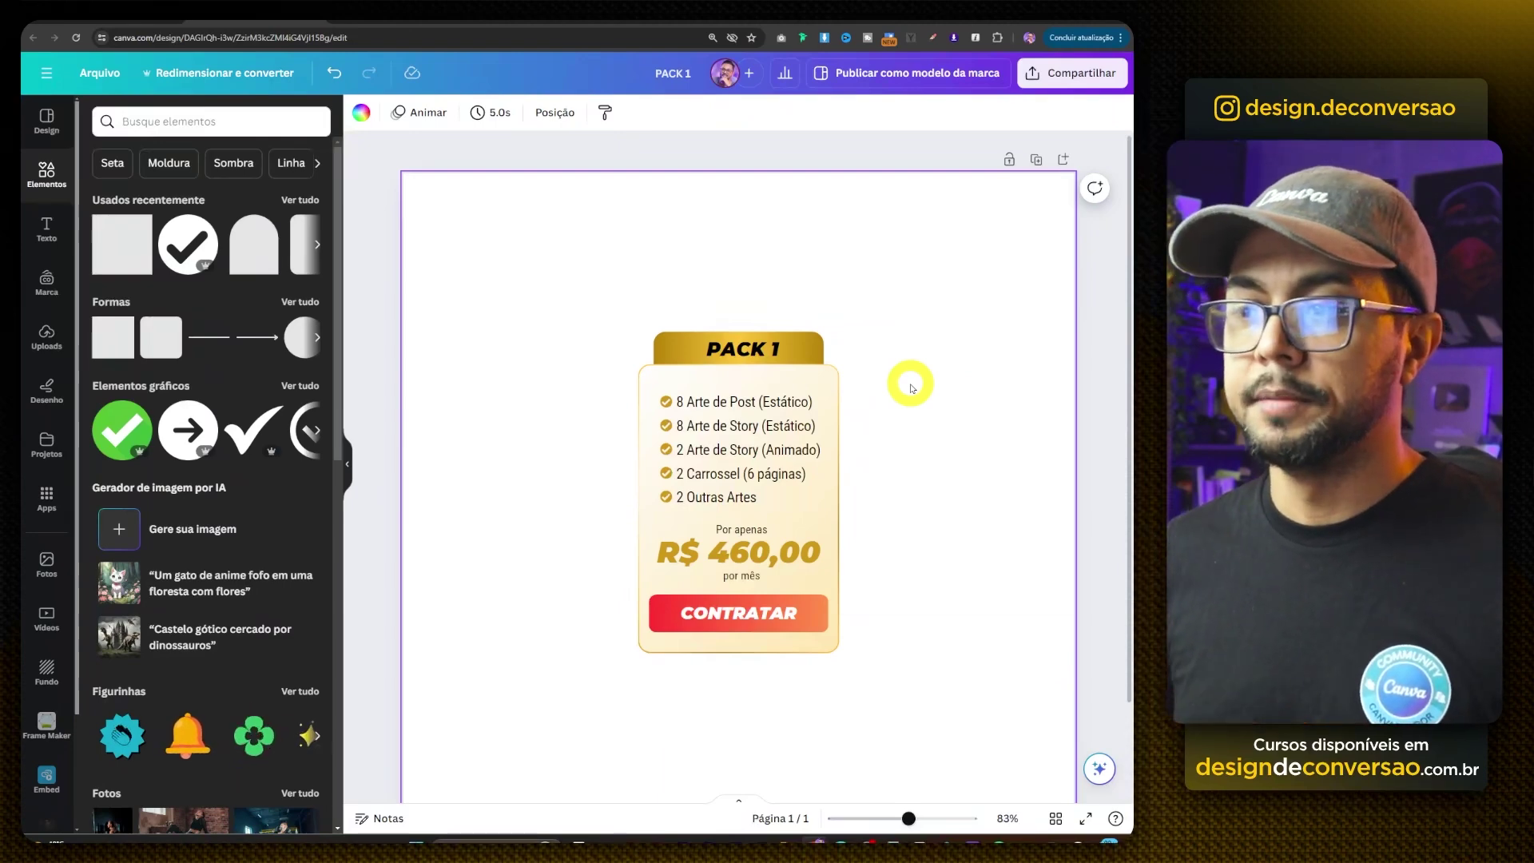
pyautogui.moveTo(905, 280); pyautogui.dragTo(603, 713)
pyautogui.moveTo(705, 372); pyautogui.dragTo(831, 481)
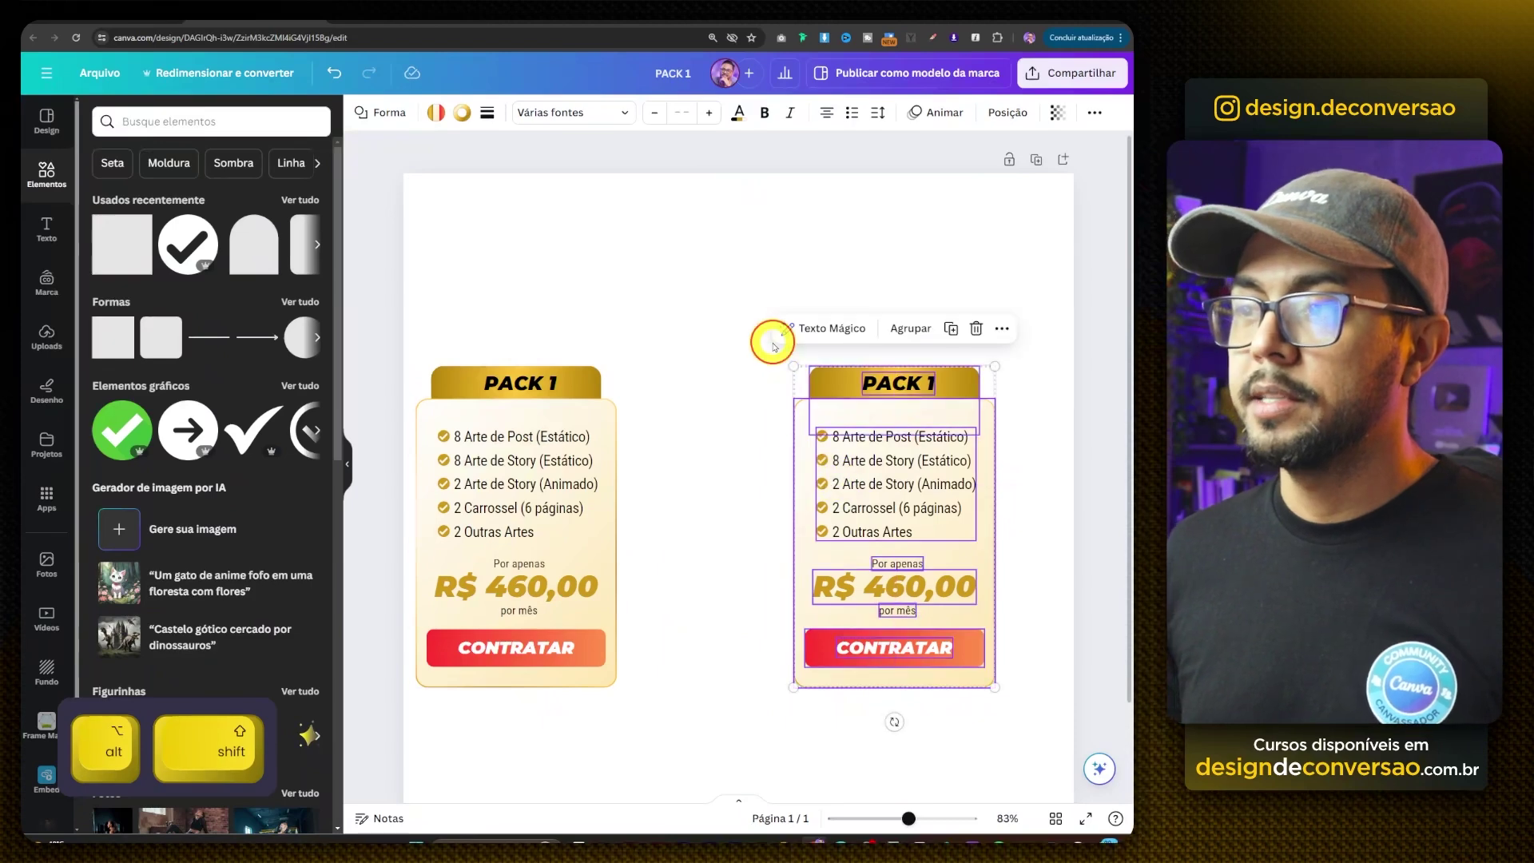
pyautogui.click(722, 364)
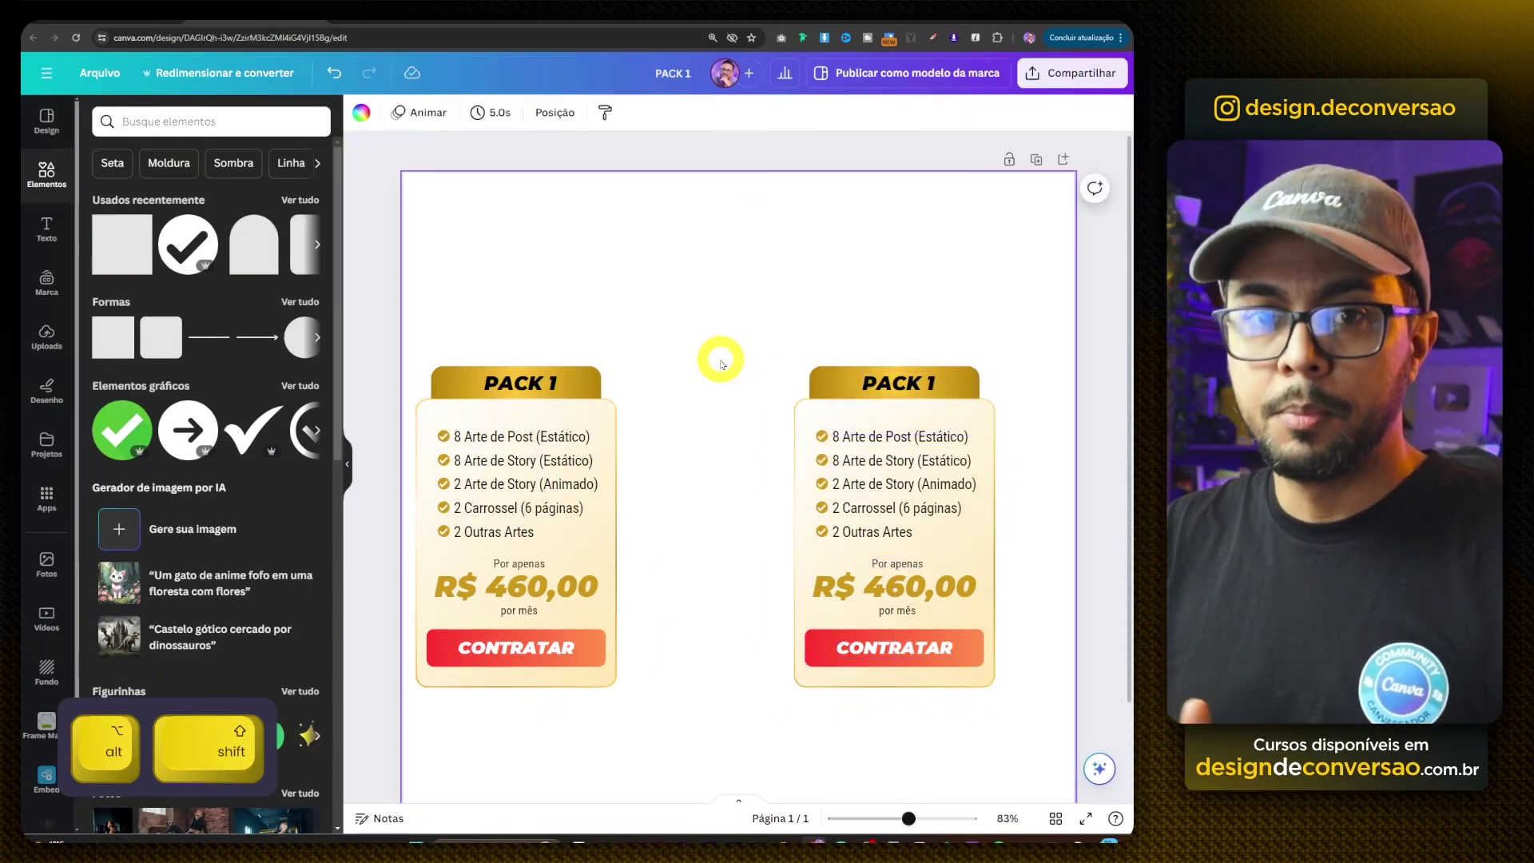
# - Change the duplicated card's title to "PACK 3" and ungroup its checkmarked item list
pyautogui.scroll(5, 969, 490)
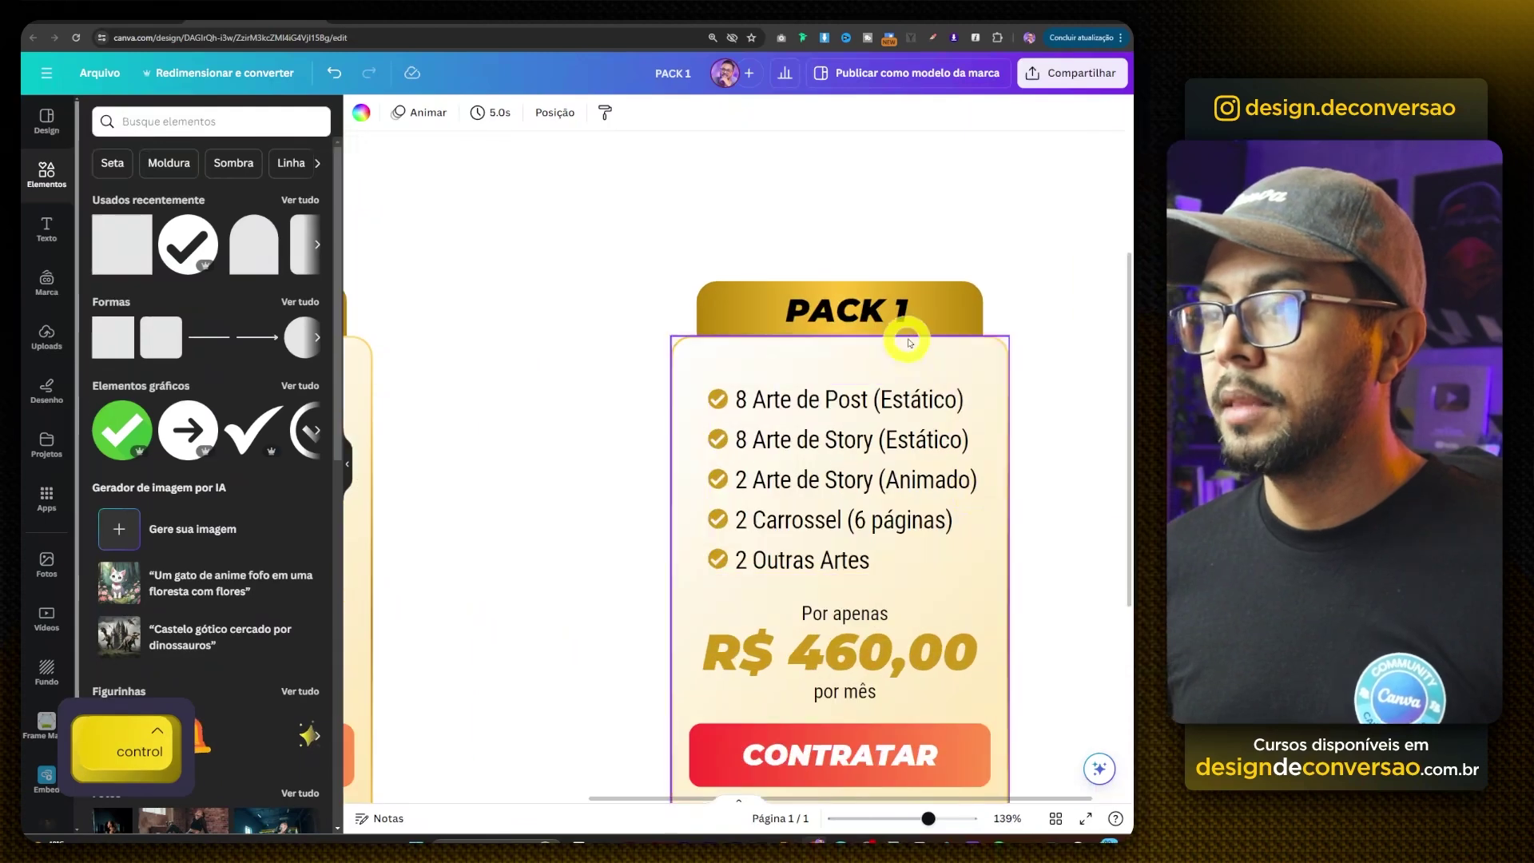
pyautogui.click(905, 316)
pyautogui.doubleClick(905, 316)
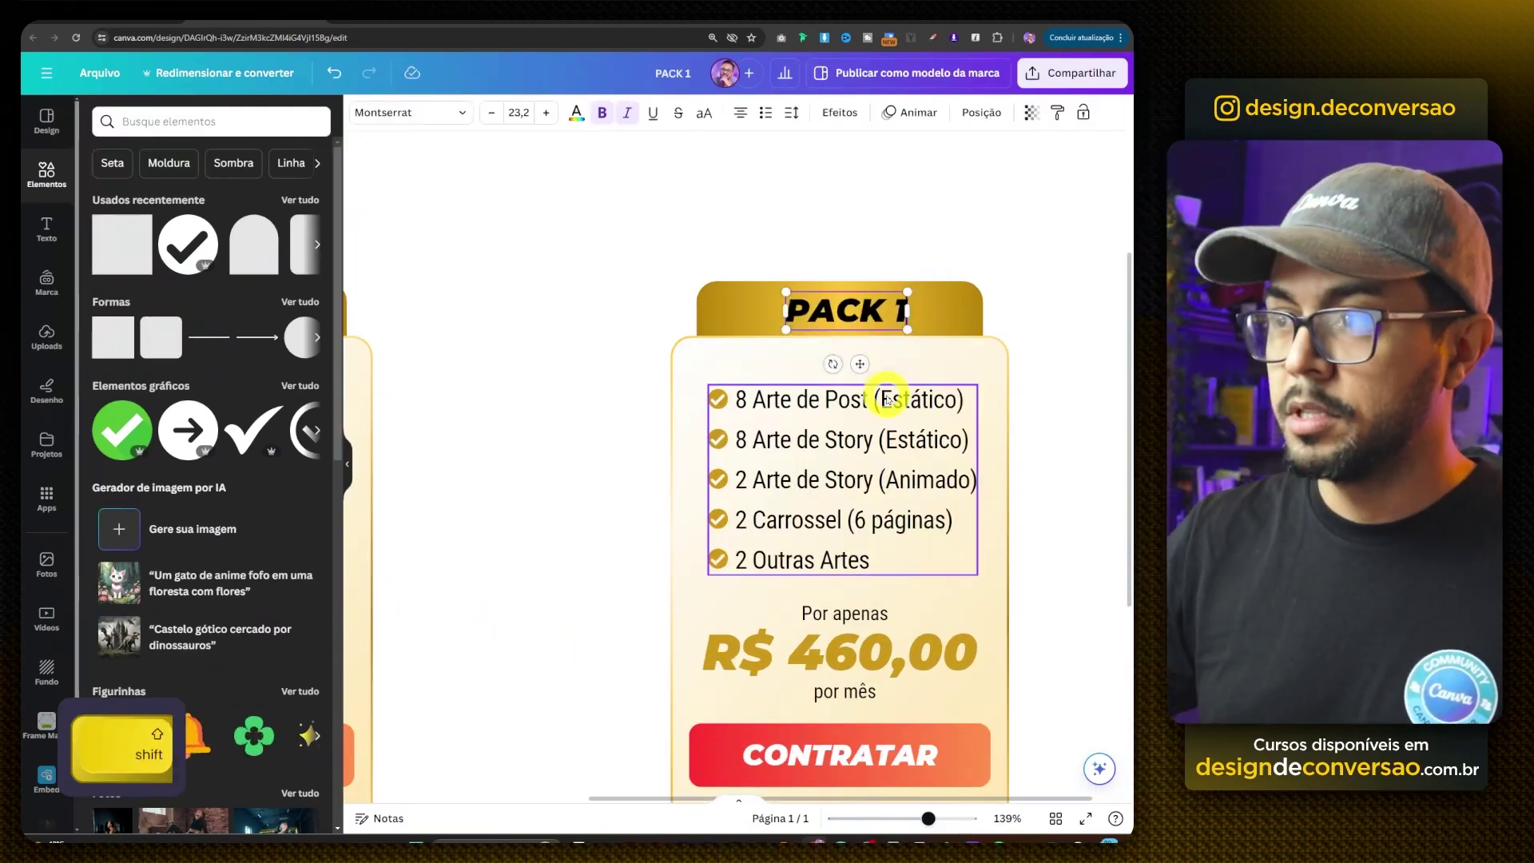
pyautogui.write('3')
pyautogui.click(787, 396)
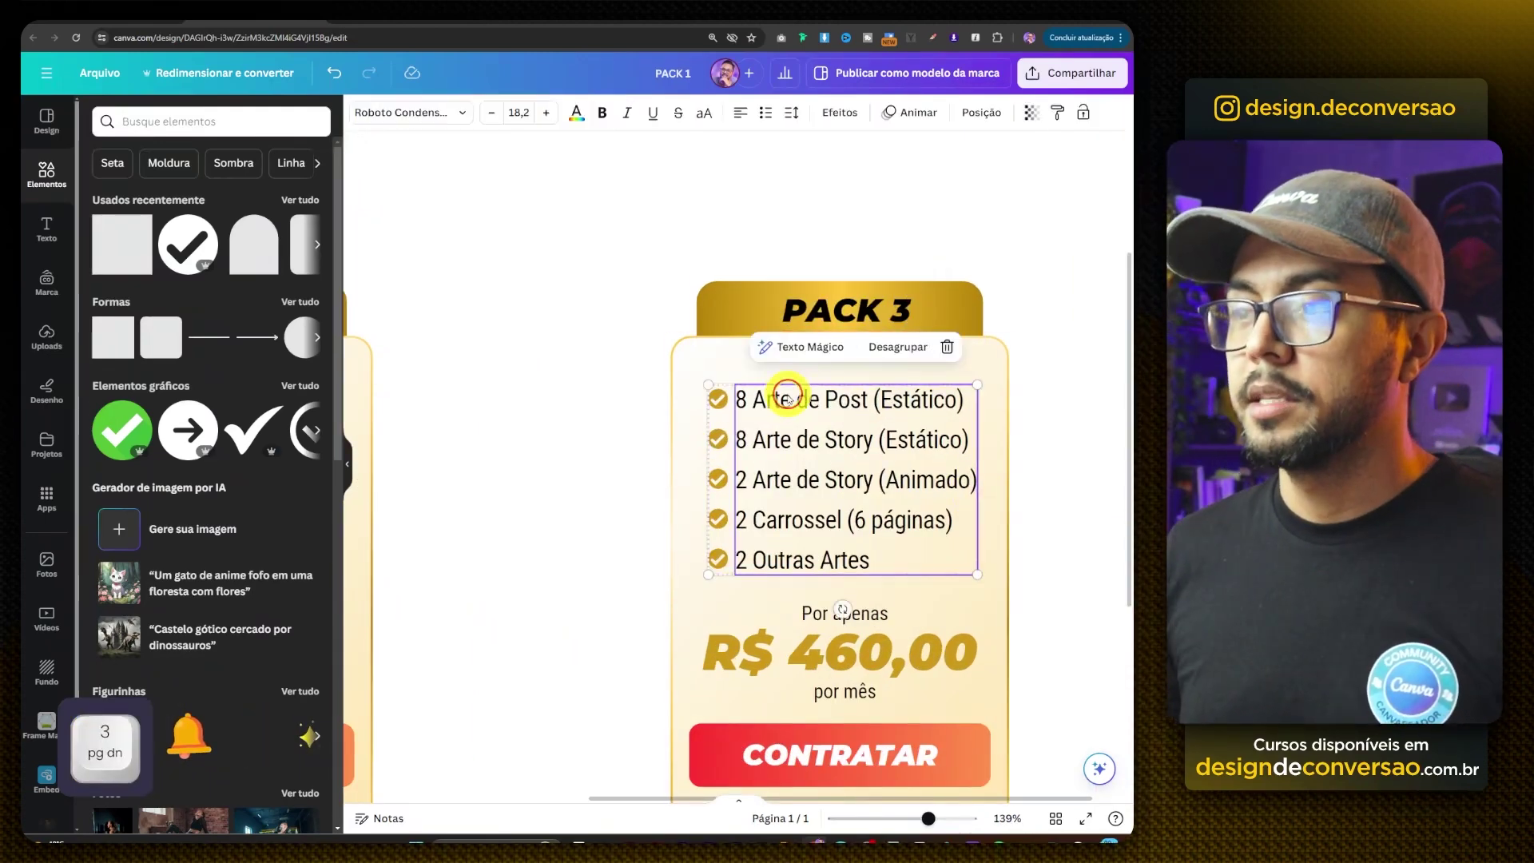
pyautogui.click(895, 349)
# - Copy the five PACK 3 items from the Notepad notes and replace the PACK 3 card's list text with them, without a trailing blank line
pyautogui.hotkey('alt', 'Tab')
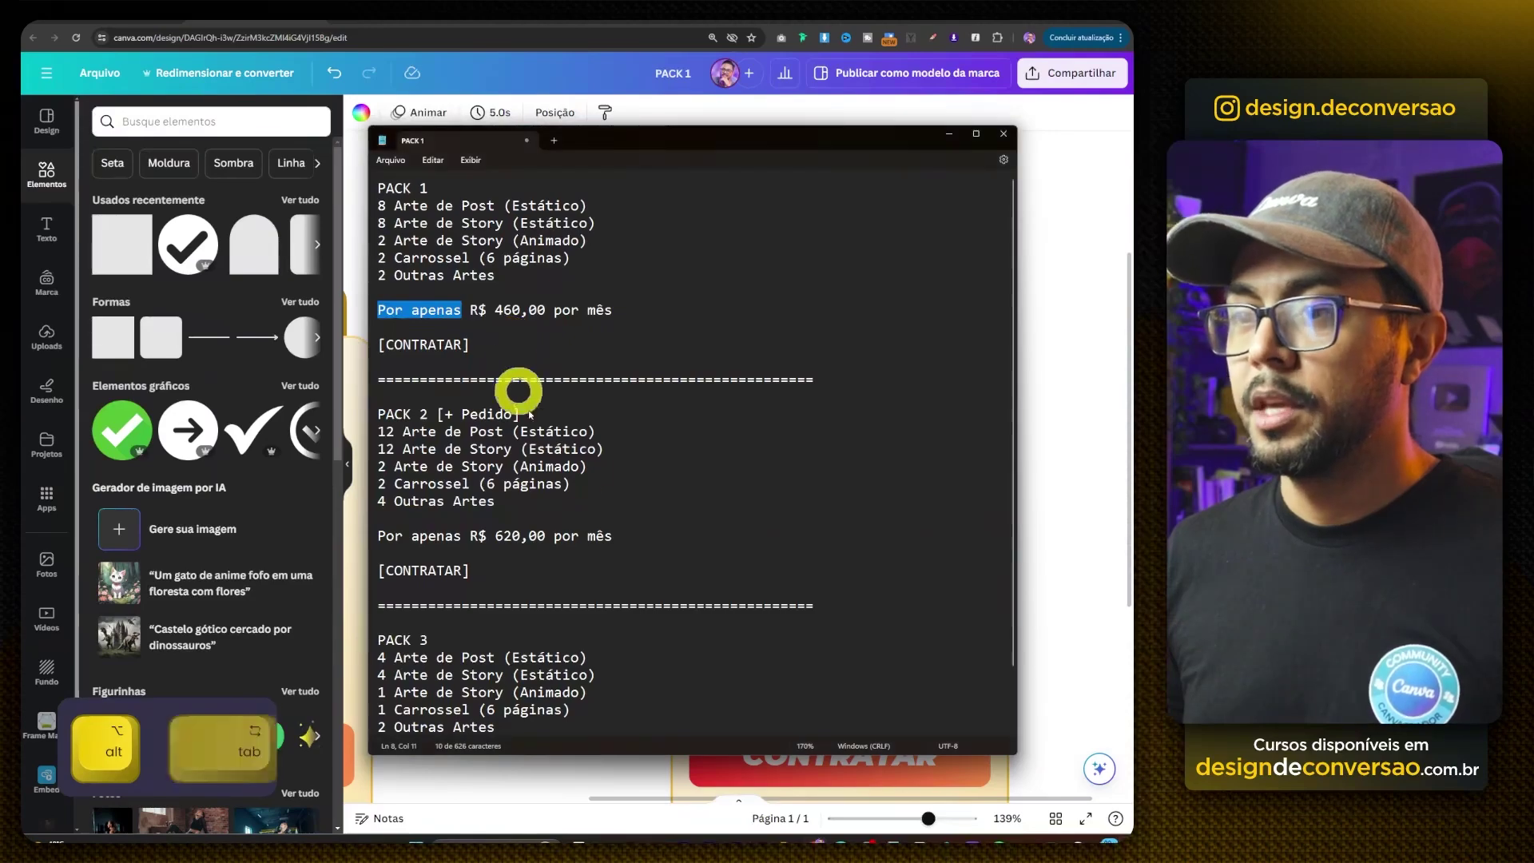
pyautogui.scroll(-2, 580, 469)
pyautogui.moveTo(381, 587); pyautogui.dragTo(495, 658)
pyautogui.hotkey('ctrl', 'c')
pyautogui.hotkey('alt', 'Tab')
pyautogui.click(865, 429)
pyautogui.hotkey('ctrl', 'a')
pyautogui.hotkey('ctrl', 'v')
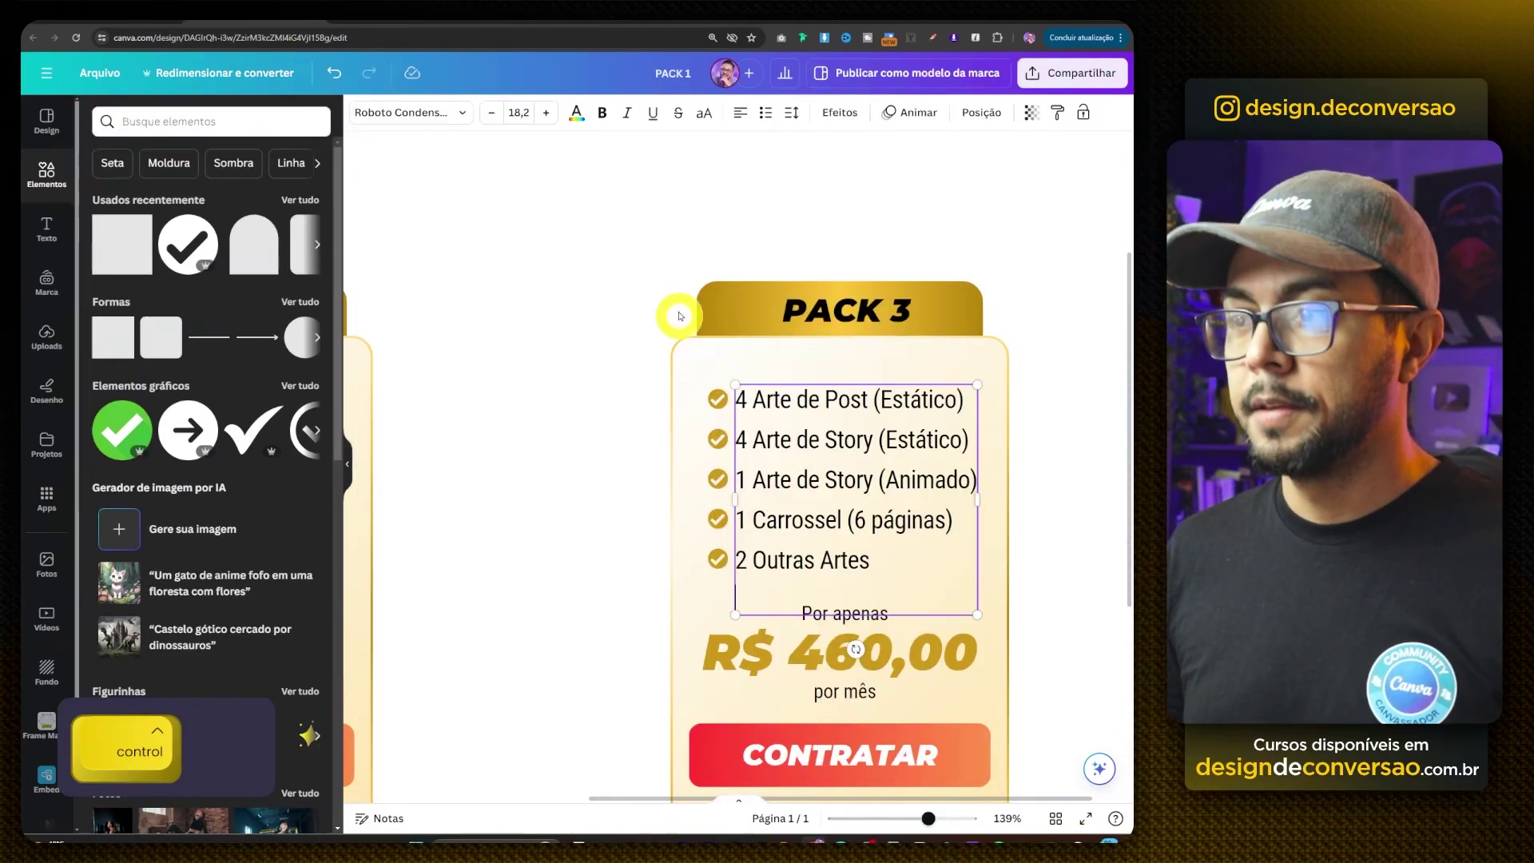
pyautogui.press('BackSpace')
pyautogui.click(645, 637)
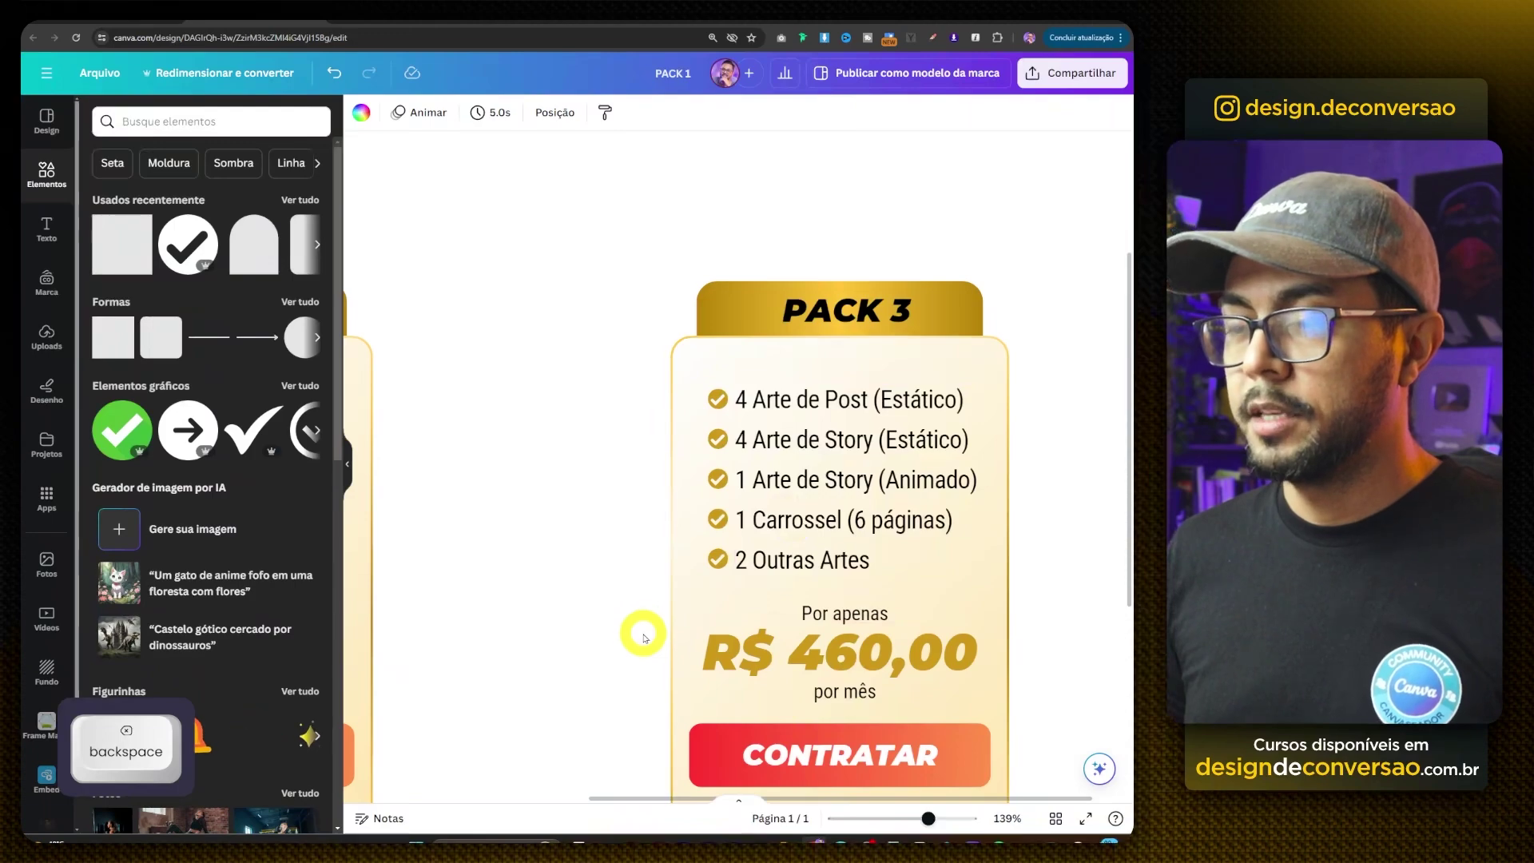
# - Check the PACK 3 price in the notes and change the card's price to "R$ 340,00"
pyautogui.hotkey('alt', 'Tab')
pyautogui.hotkey('alt', 'Tab')
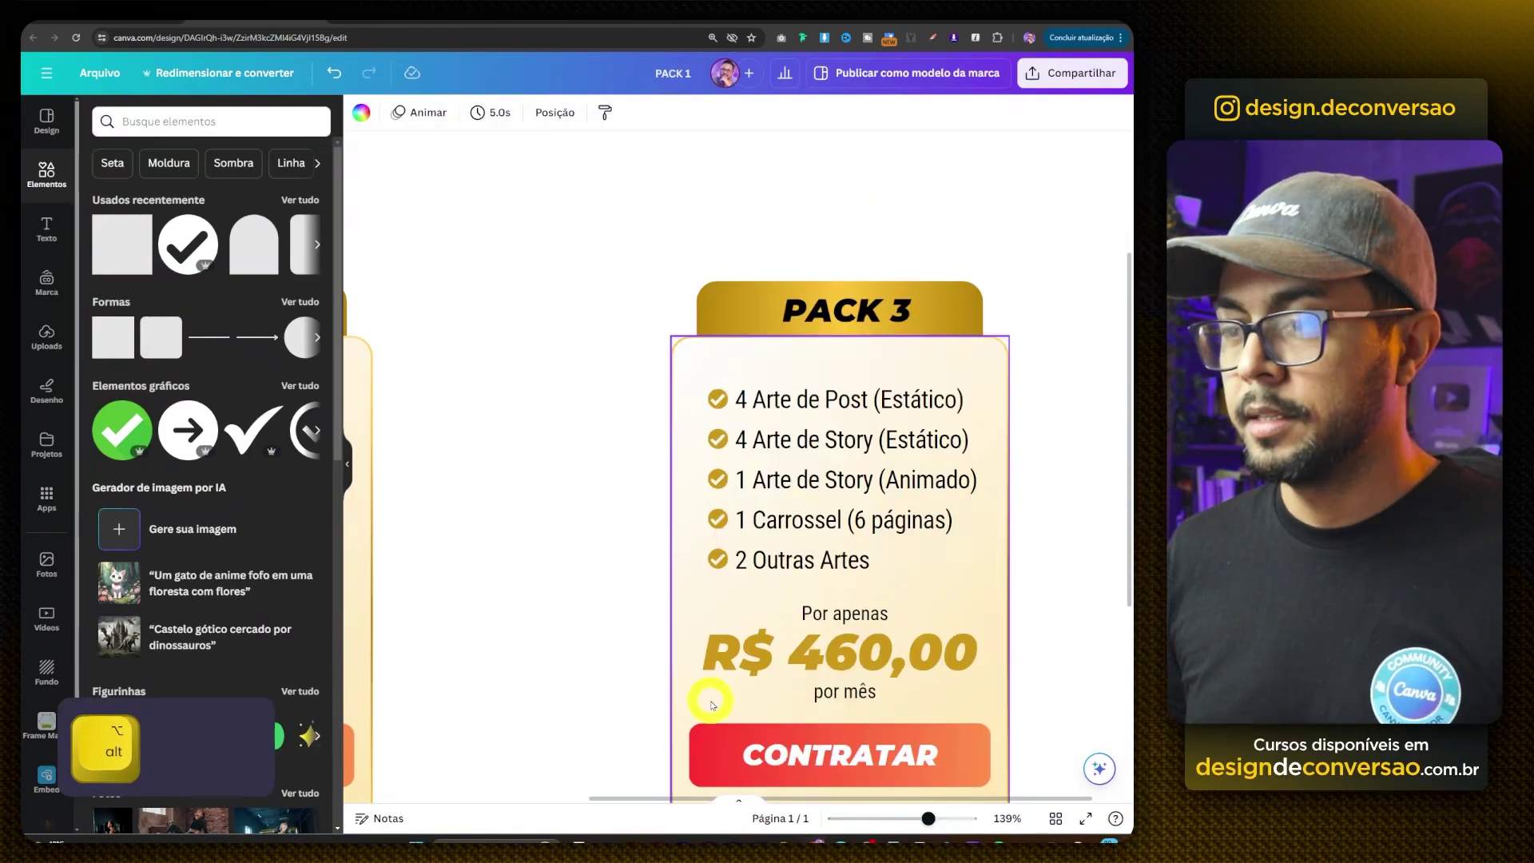
pyautogui.click(797, 651)
pyautogui.moveTo(791, 651); pyautogui.dragTo(844, 651)
pyautogui.write('34')
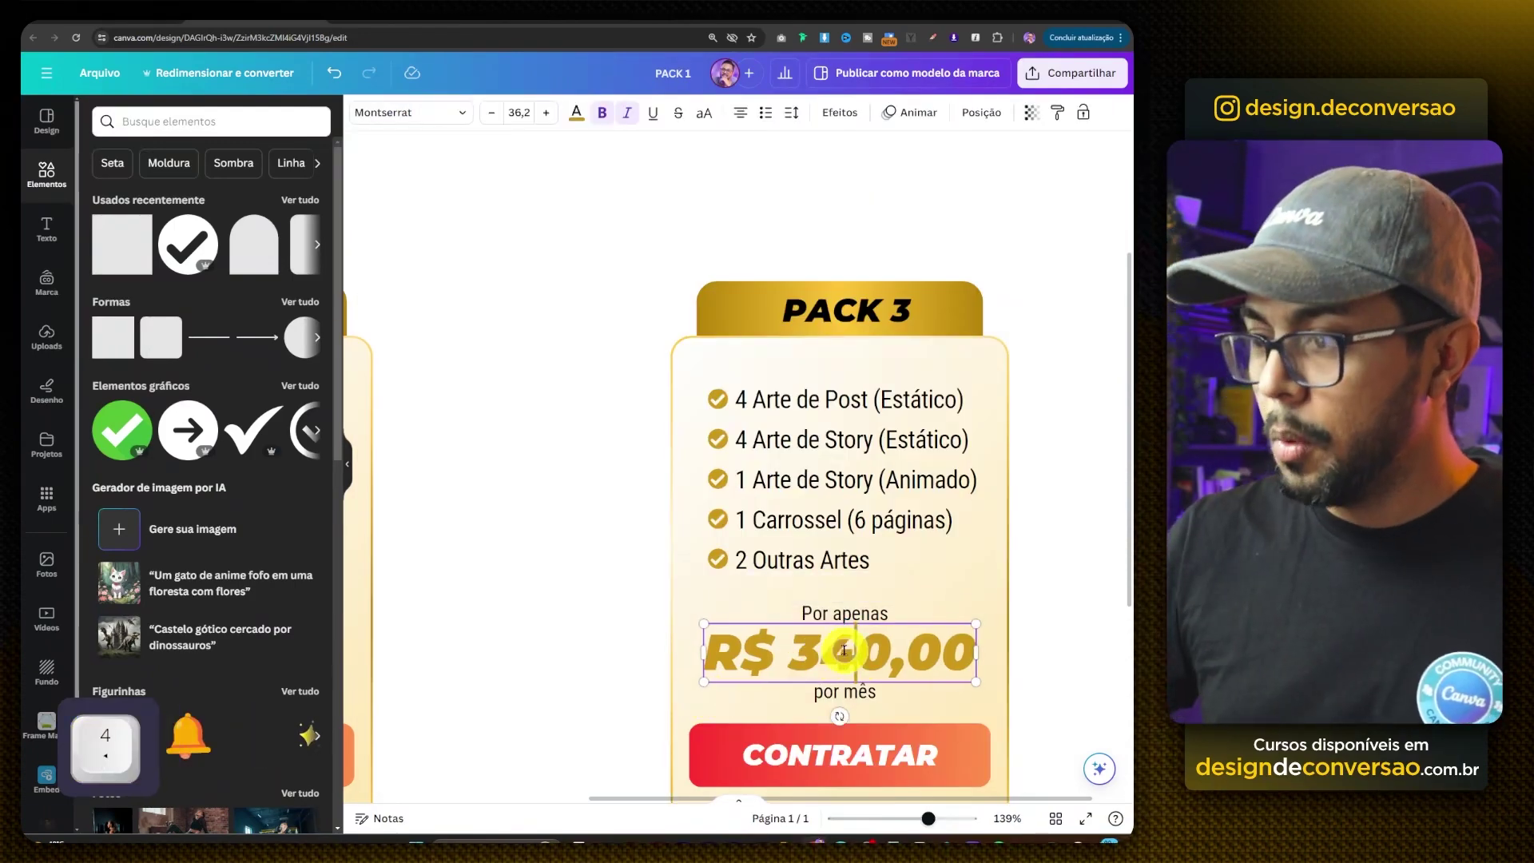
pyautogui.click(594, 495)
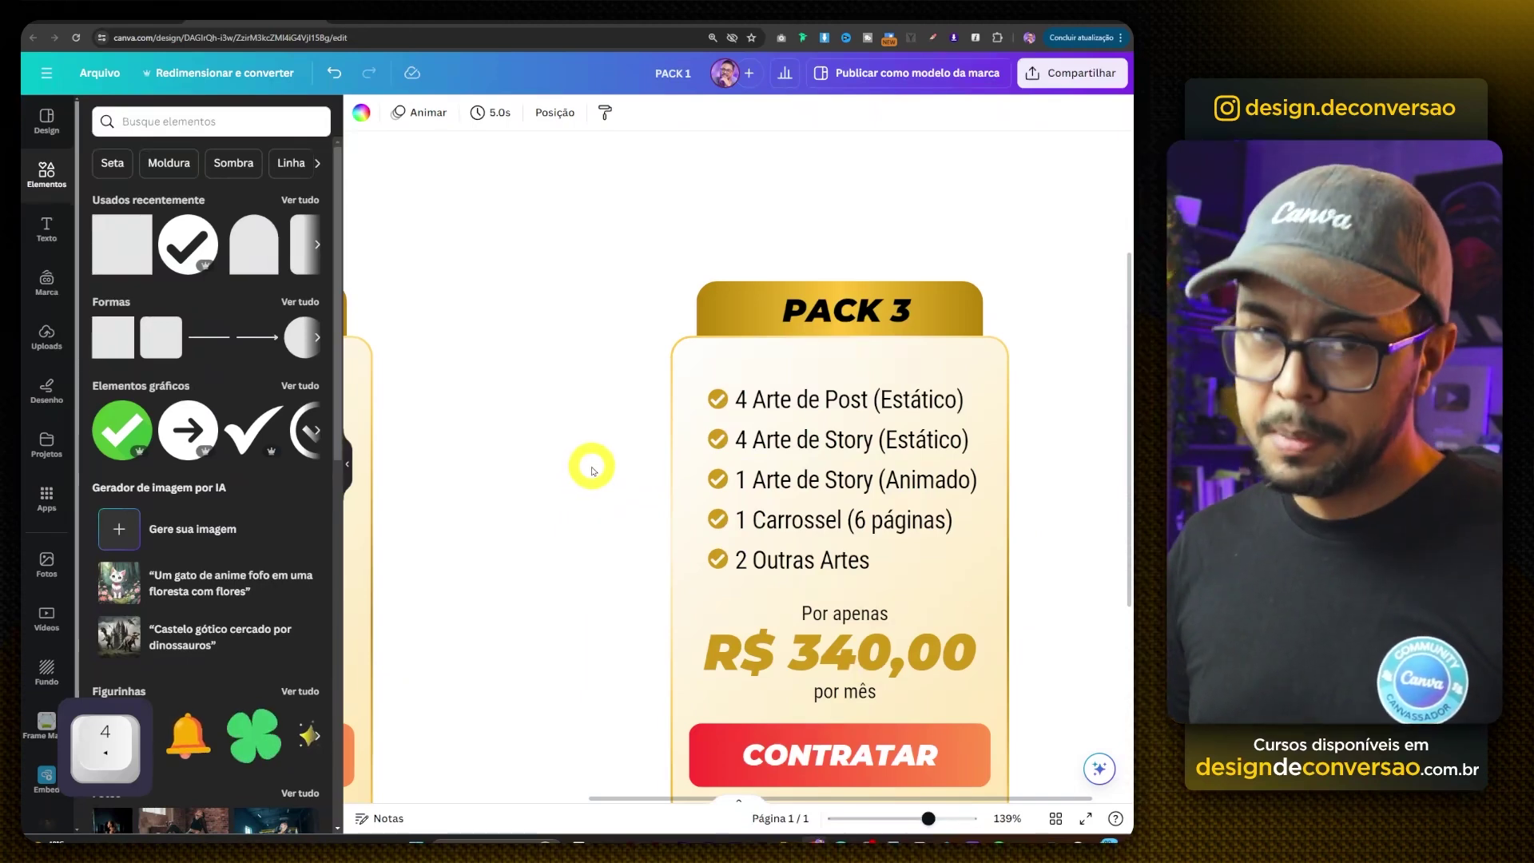
# - Select the whole PACK 3 card and move it horizontally close to the page's right edge
pyautogui.scroll(-5, 605, 421)
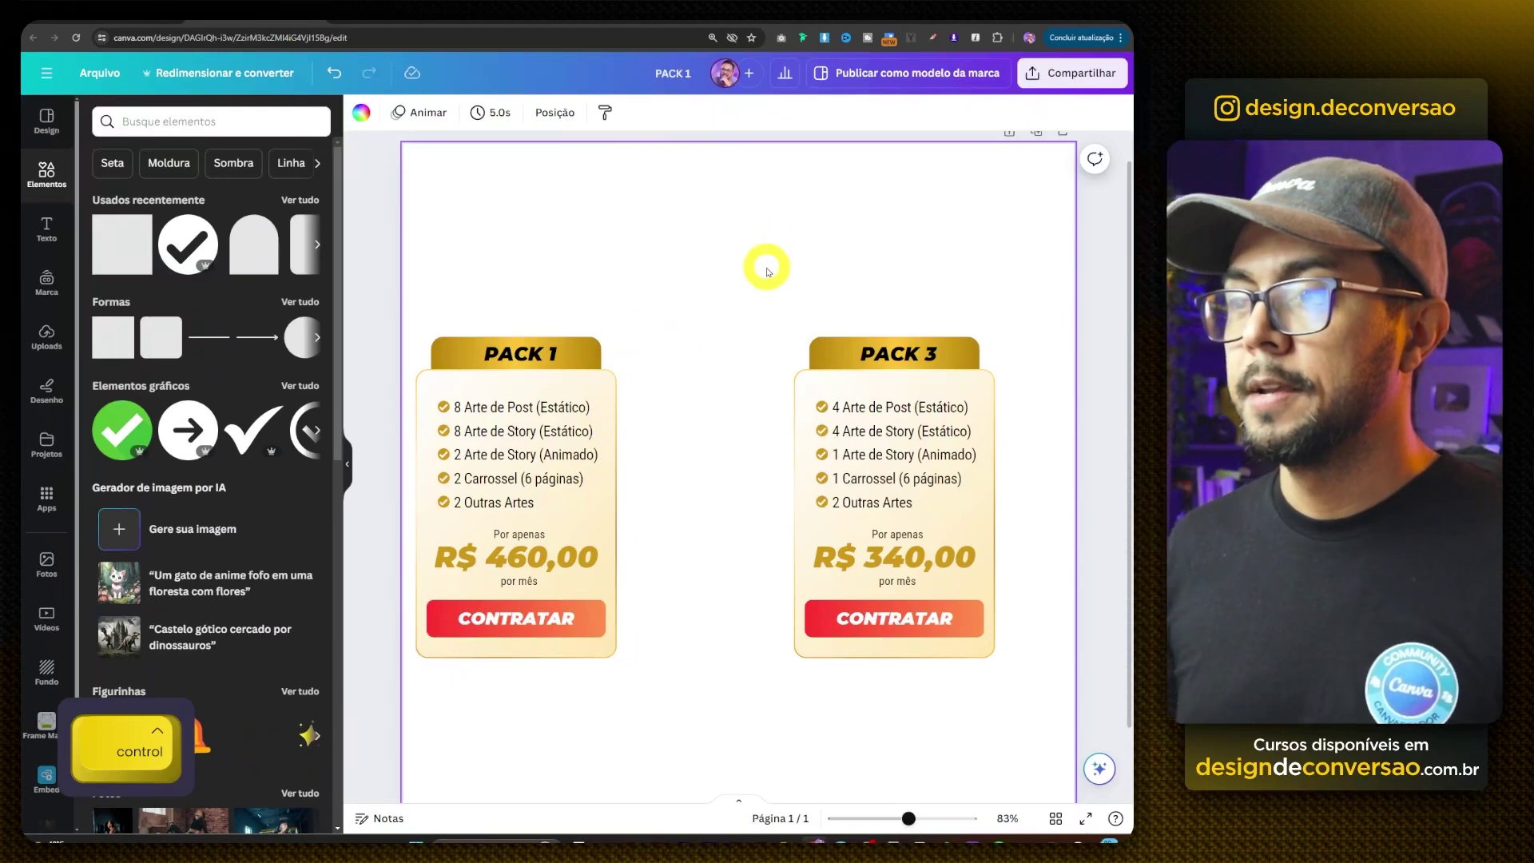
pyautogui.moveTo(762, 258); pyautogui.dragTo(917, 551)
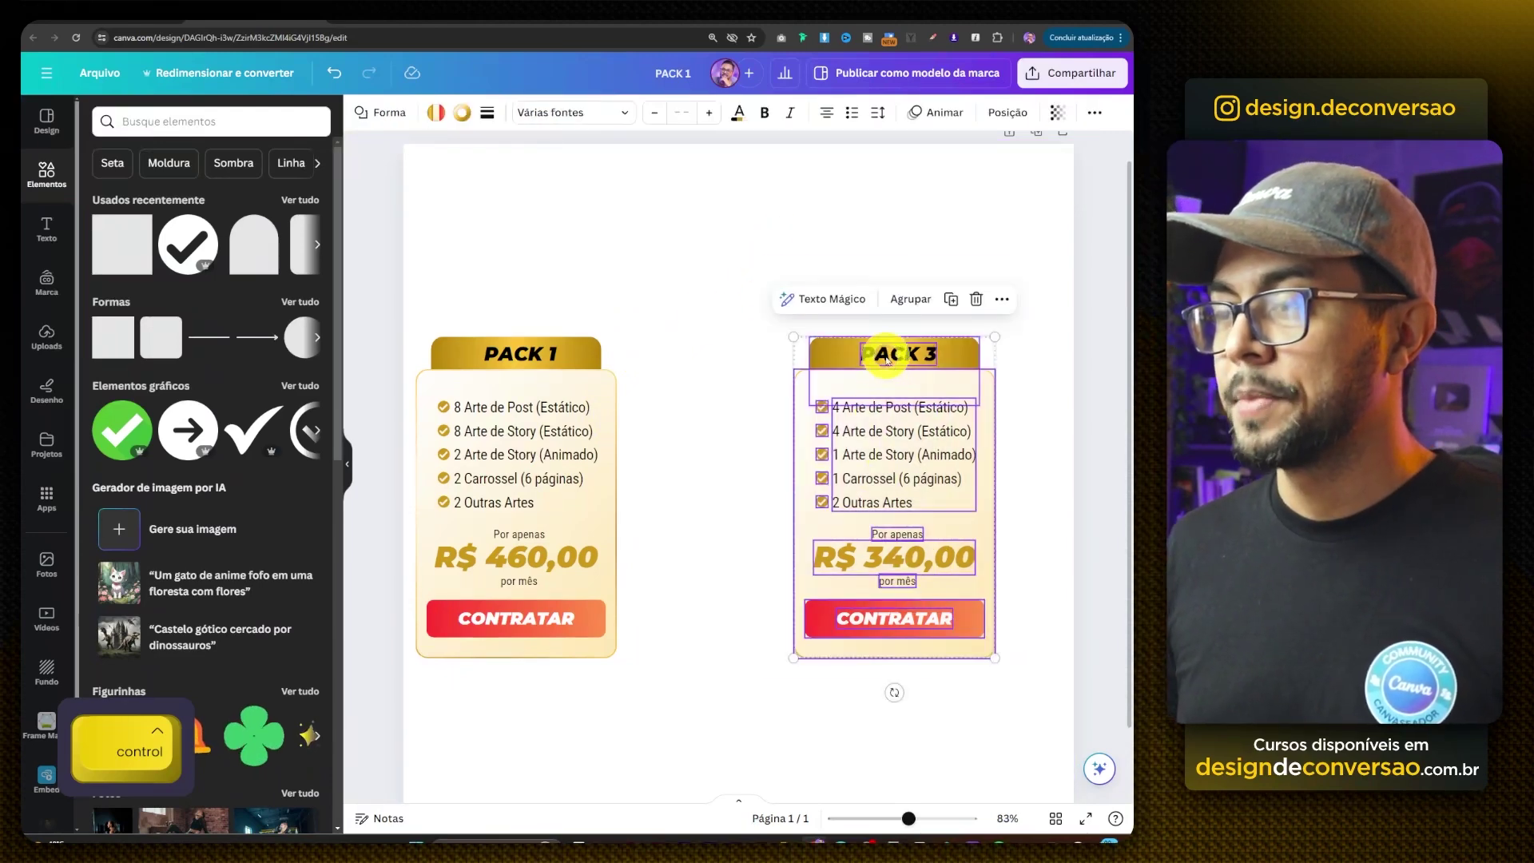
pyautogui.moveTo(885, 357); pyautogui.dragTo(957, 357)
pyautogui.click(673, 321)
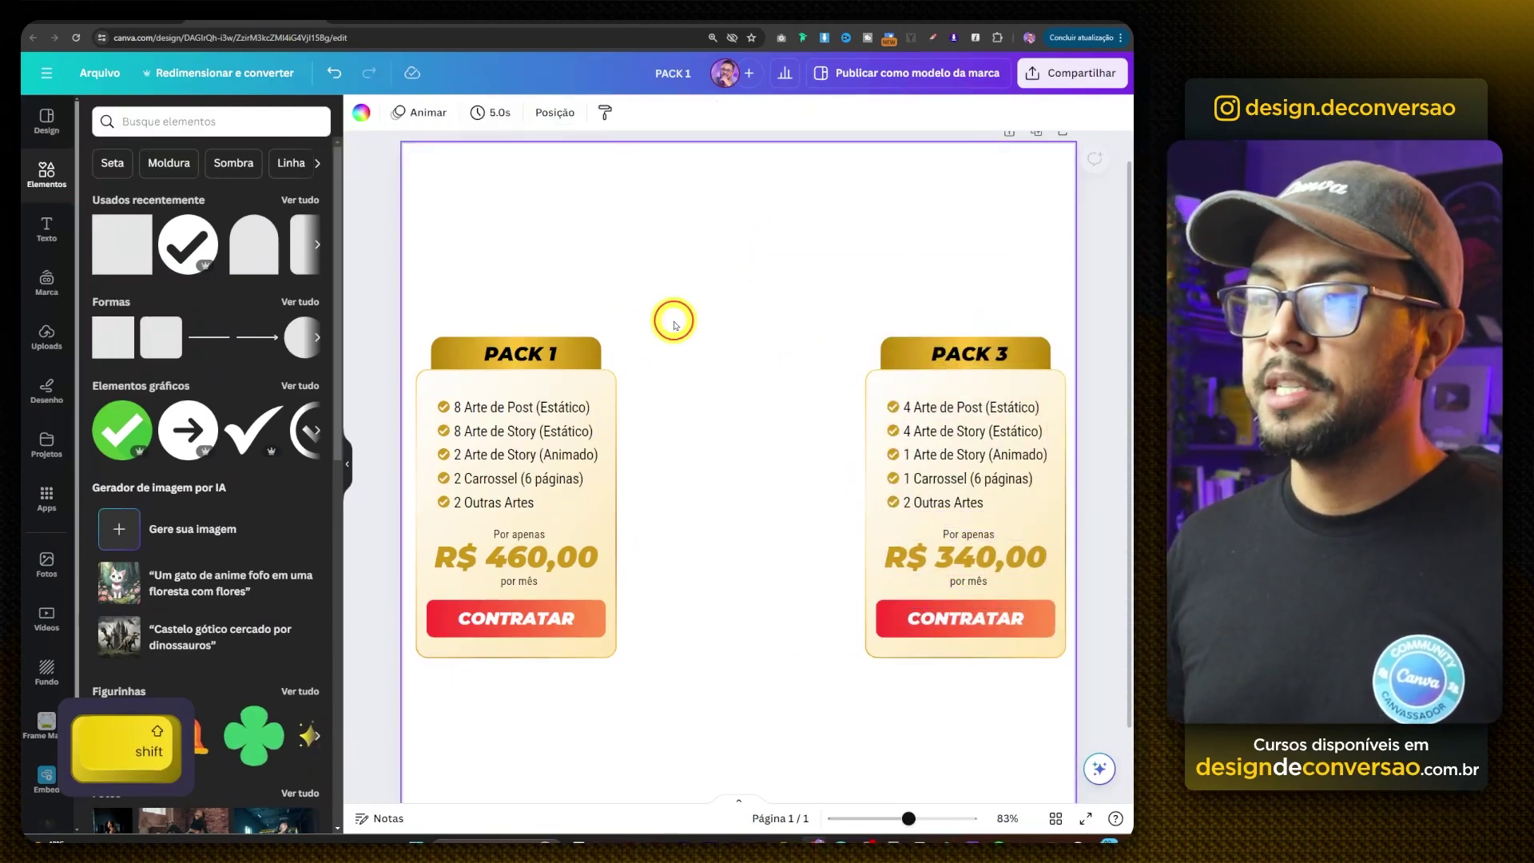
# - Shift the PACK 1 card out to the page's left edge and the PACK 3 card out to the right edge
pyautogui.moveTo(673, 321); pyautogui.dragTo(493, 463)
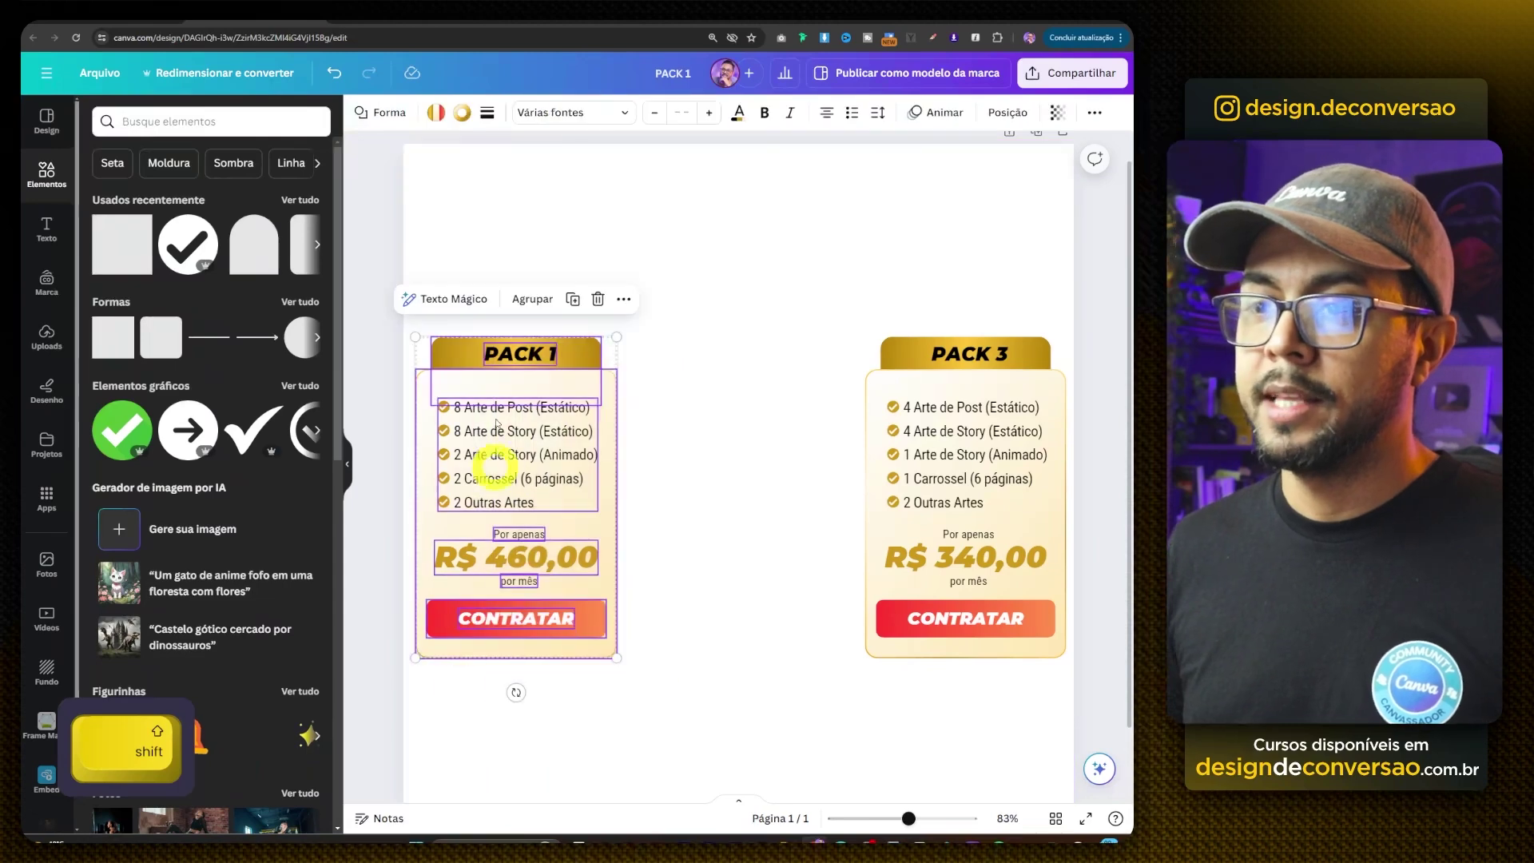
pyautogui.moveTo(487, 411); pyautogui.dragTo(475, 409)
pyautogui.moveTo(827, 276); pyautogui.dragTo(992, 502)
pyautogui.hotkey('shift', 'Right')
pyautogui.click(730, 508)
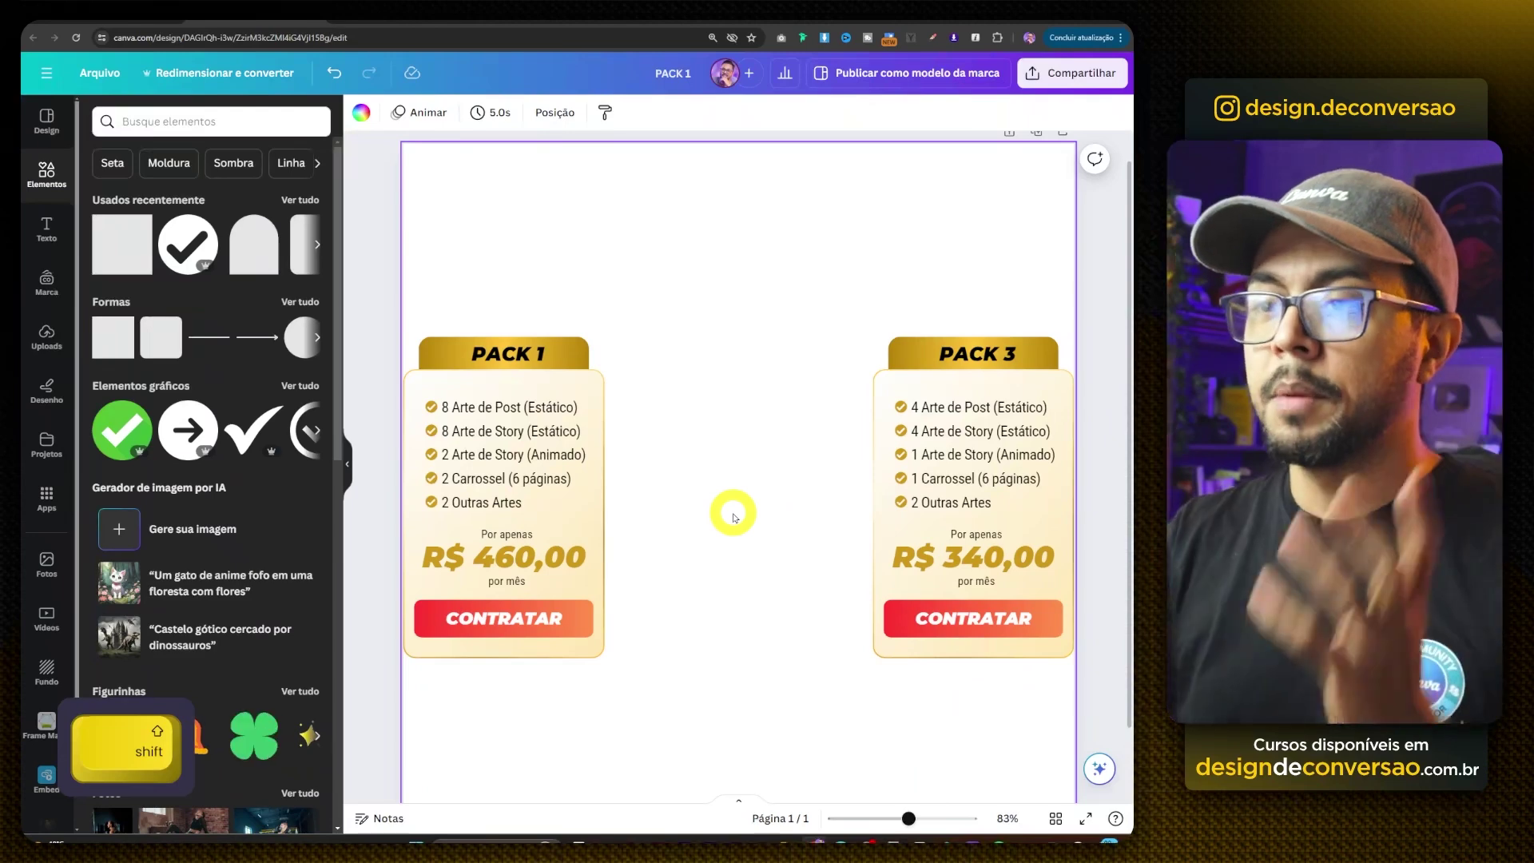
# - Duplicate the whole PACK 1 card into the gap midway between the two outer cards
pyautogui.moveTo(336, 749); pyautogui.dragTo(412, 699)
pyautogui.moveTo(438, 440); pyautogui.dragTo(671, 474)
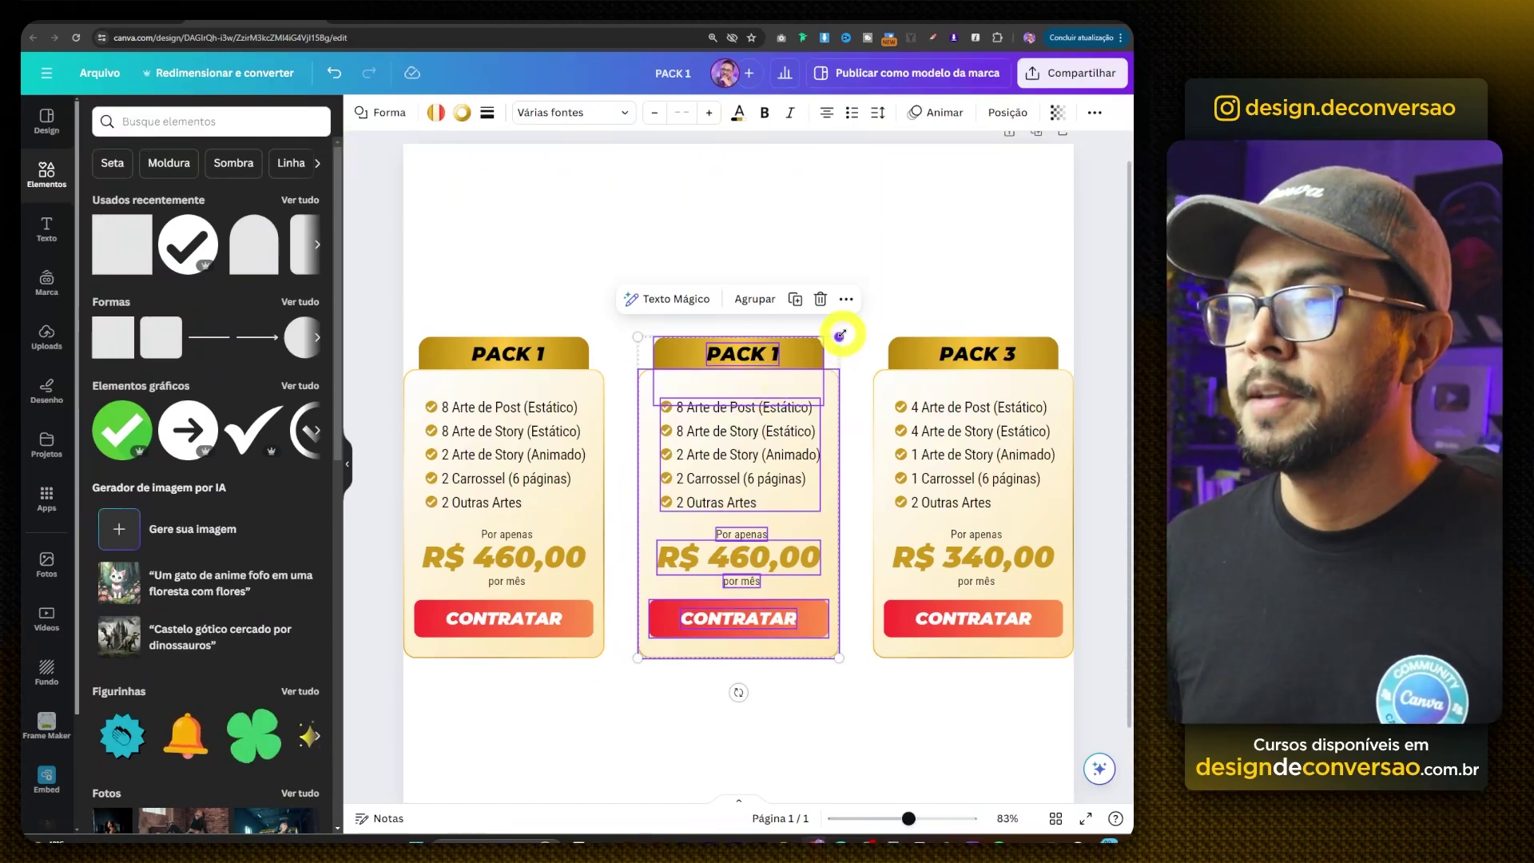
# - Enlarge the middle card copy from its centre so it stands taller than its neighbours, and ungroup its item list from the check marks
pyautogui.moveTo(839, 335)
pyautogui.mouseDown()
pyautogui.moveTo(864, 317)
pyautogui.moveTo(849, 318)
pyautogui.mouseUp()
pyautogui.click(605, 229)
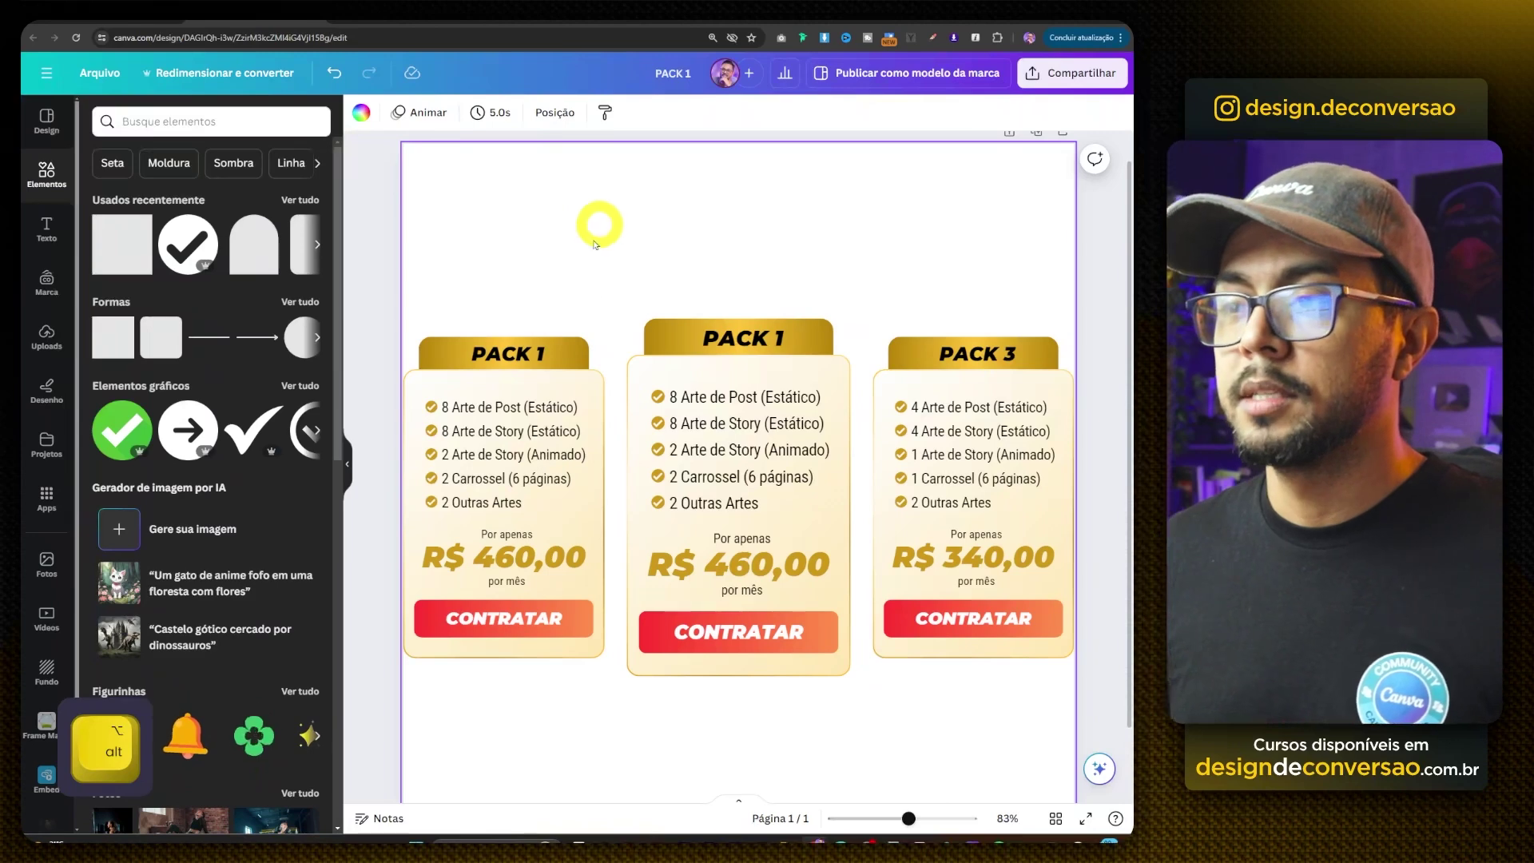
pyautogui.click(742, 395)
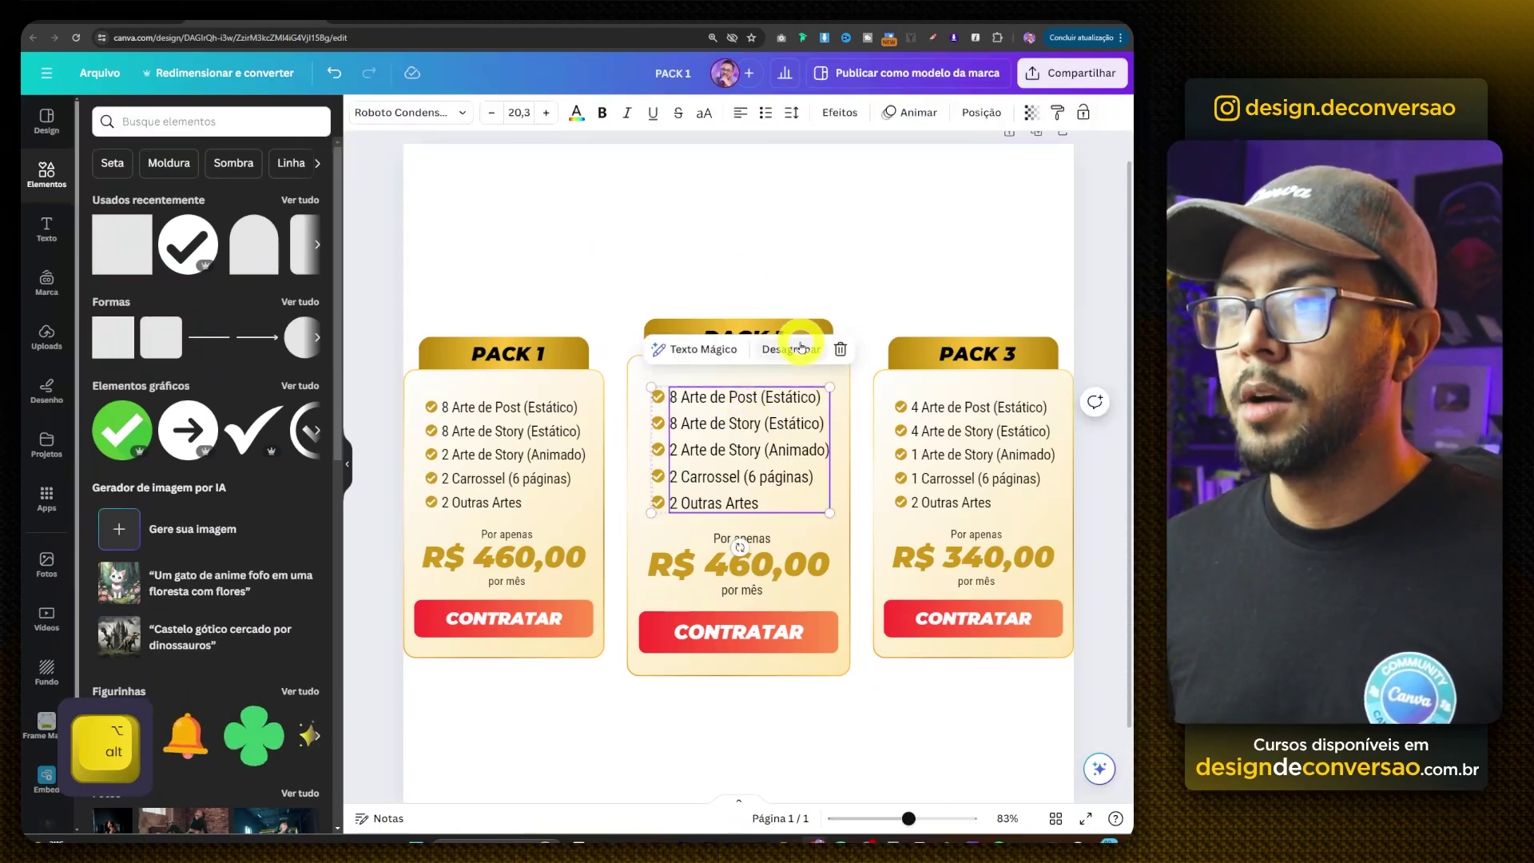
pyautogui.click(801, 348)
pyautogui.click(616, 206)
# - Copy the PACK 2 items from the notes over the middle card's list and widen the text box so each item fits on one line
pyautogui.hotkey('alt', 'Tab')
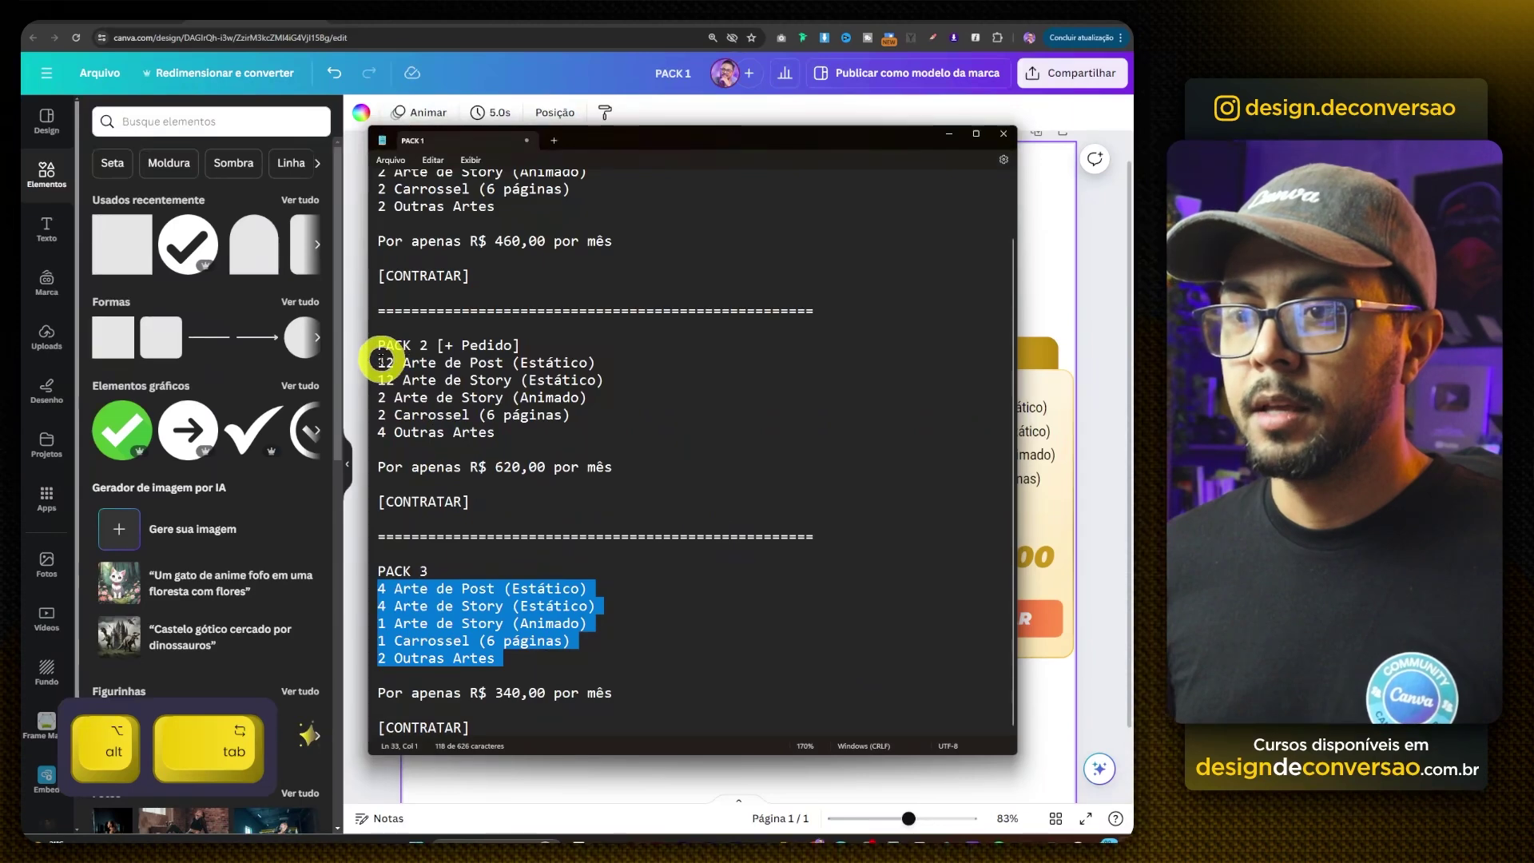
pyautogui.moveTo(381, 361); pyautogui.dragTo(566, 434)
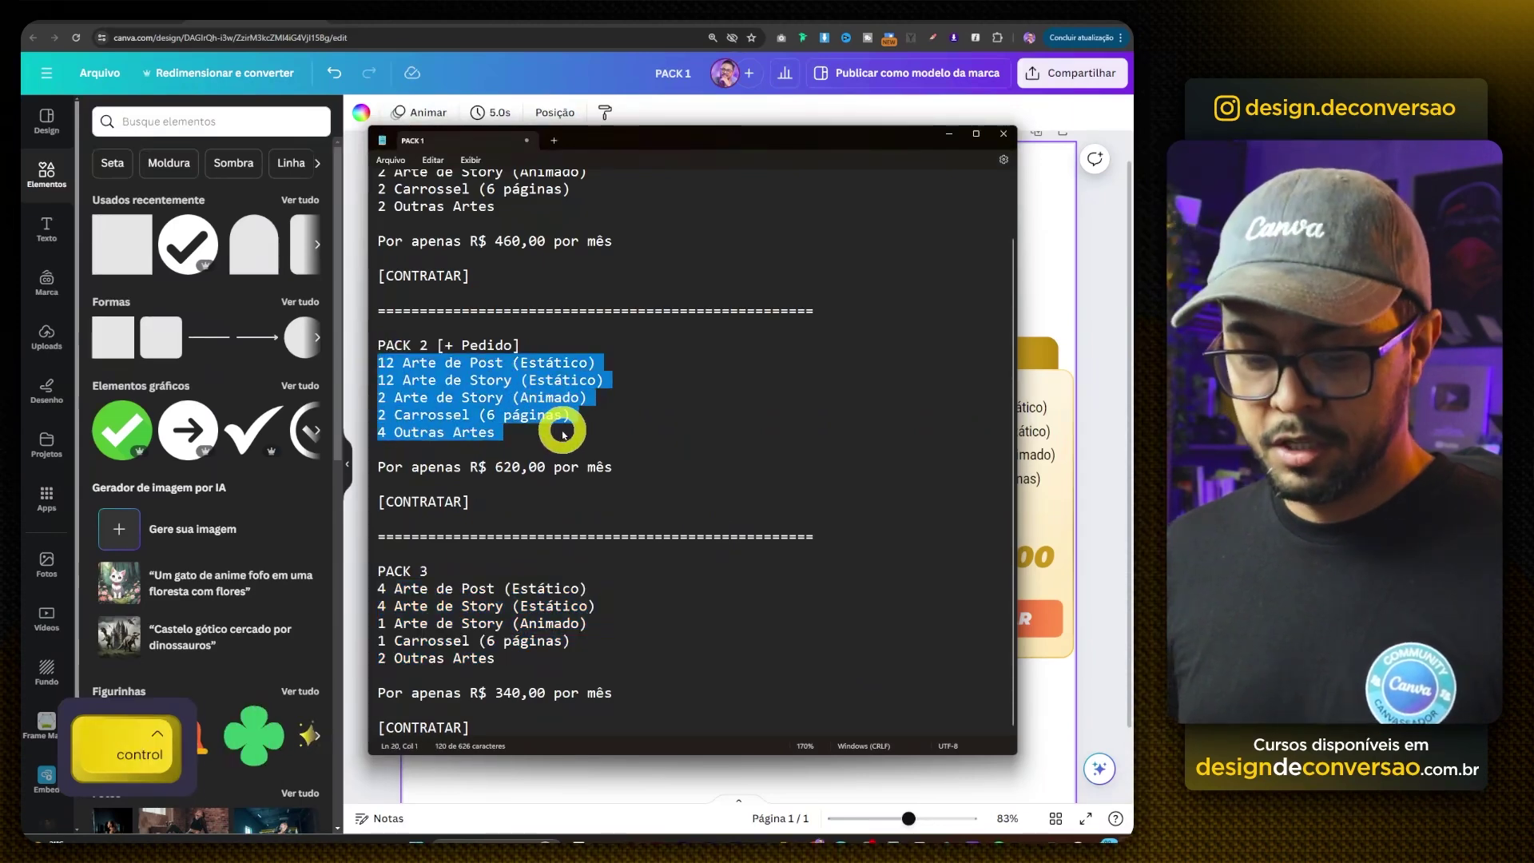
pyautogui.click(1061, 261)
pyautogui.doubleClick(703, 419)
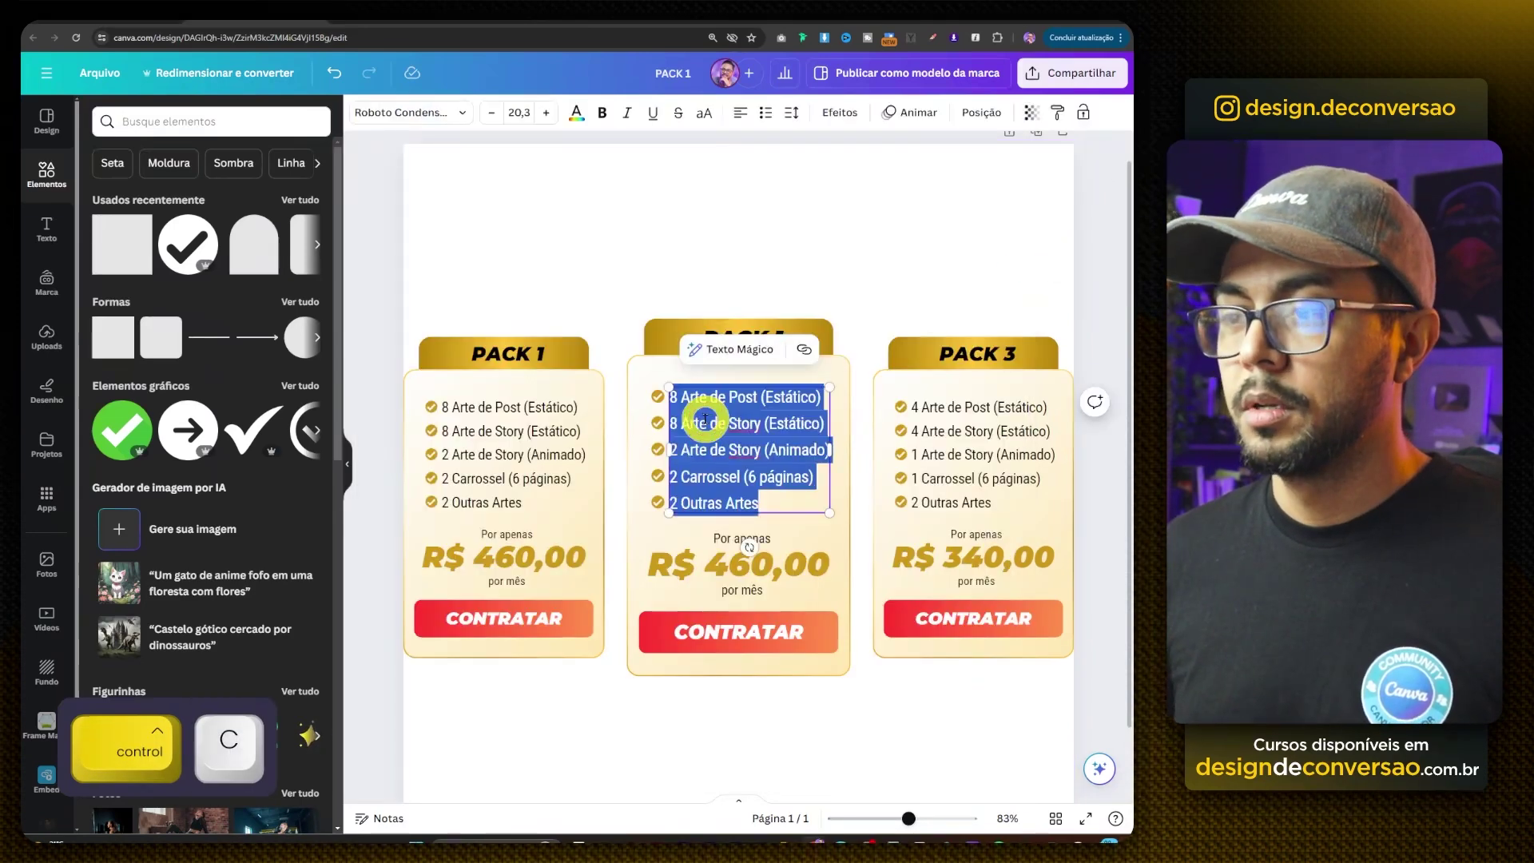
pyautogui.hotkey('ctrl', 'v')
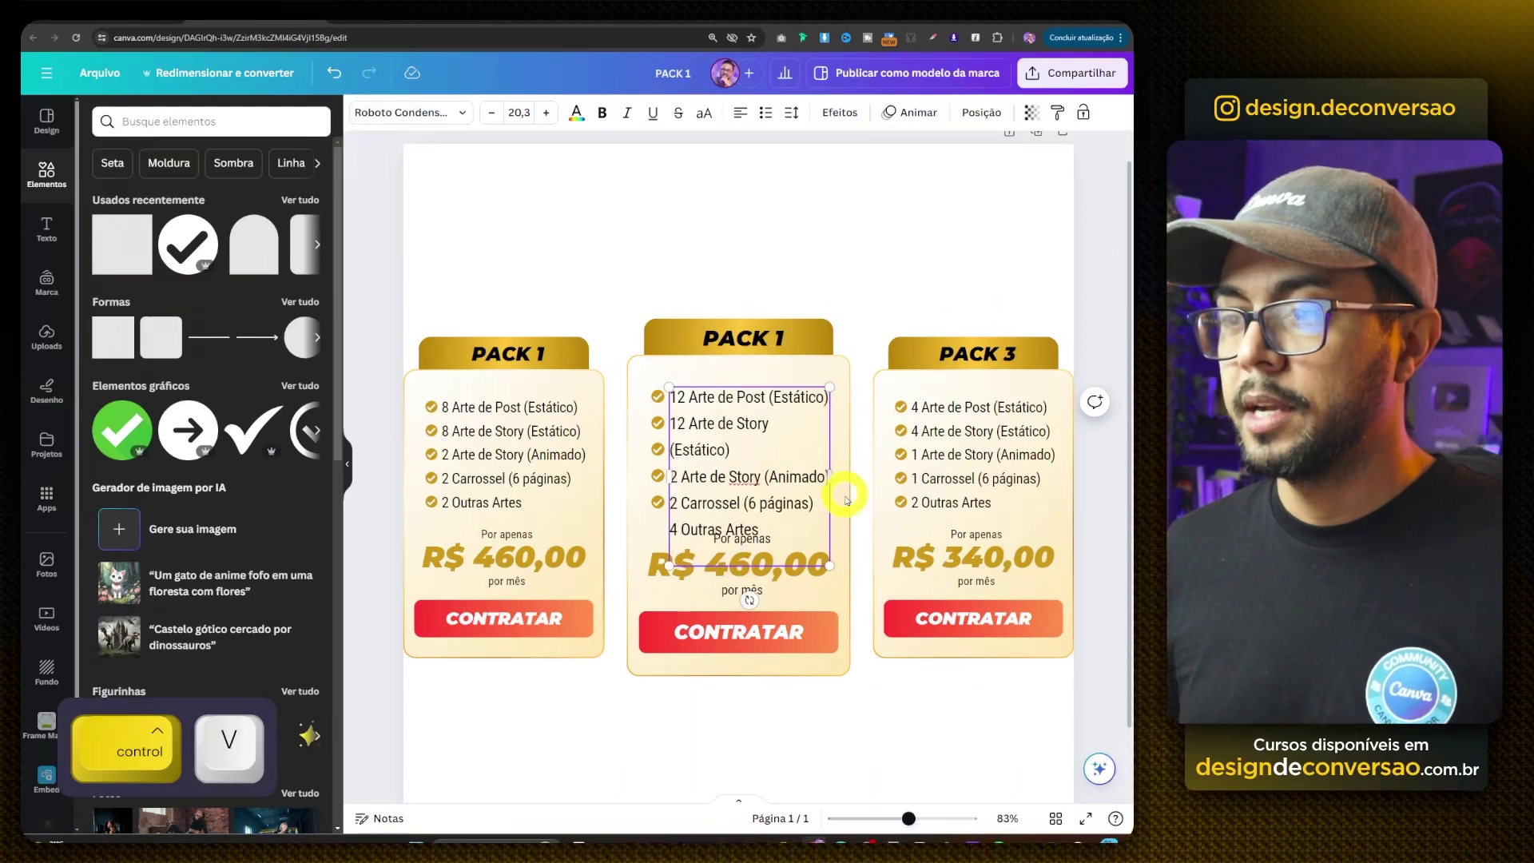
pyautogui.press('BackSpace')
pyautogui.moveTo(831, 462); pyautogui.dragTo(840, 464)
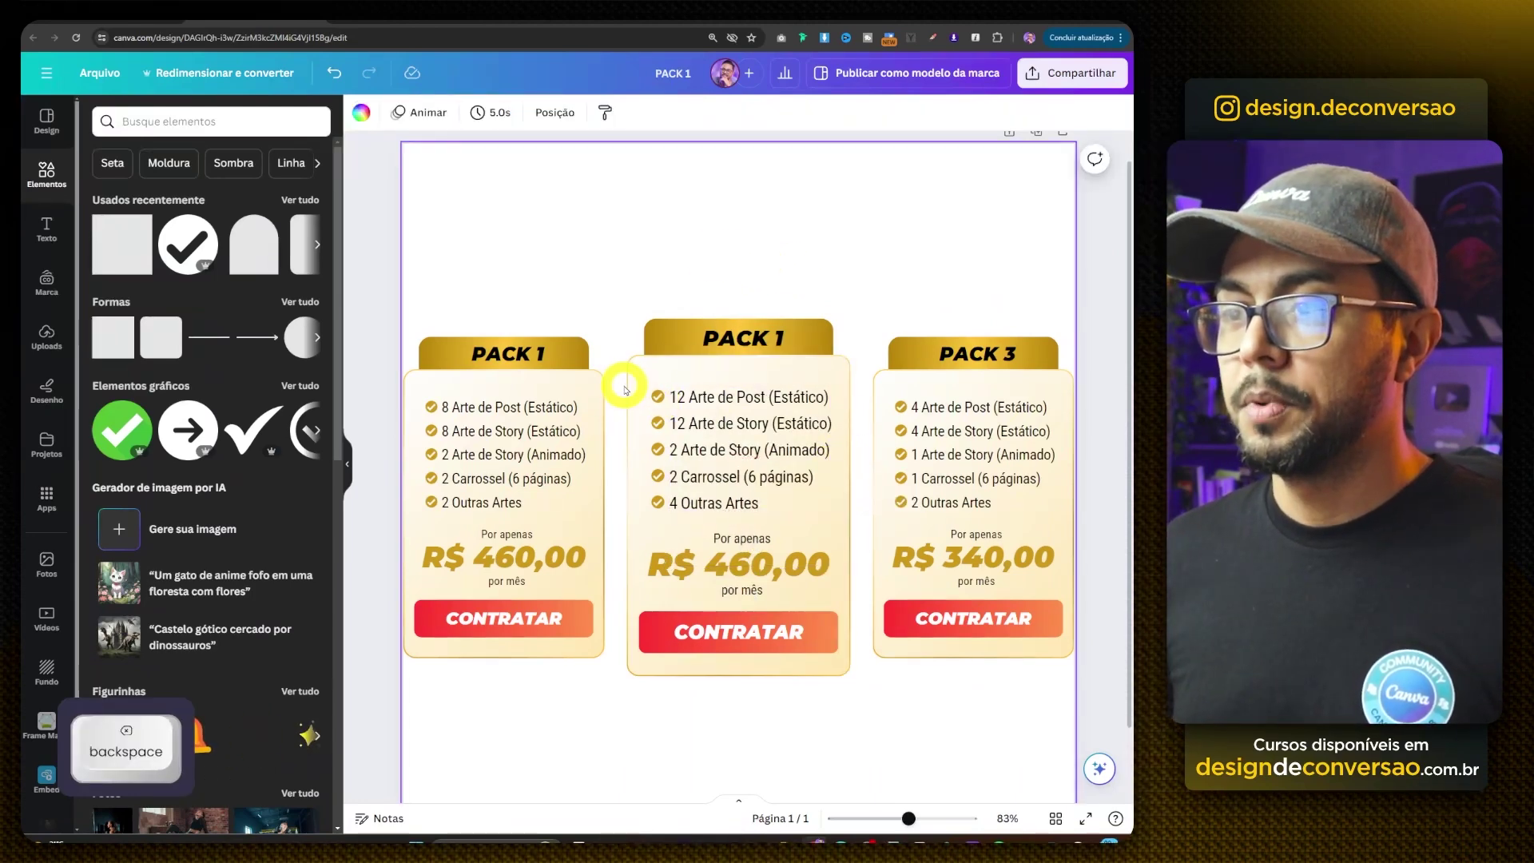
pyautogui.moveTo(626, 380); pyautogui.dragTo(793, 498)
# - Undo the widening of the middle card's list box and the pasted PACK 2 items
pyautogui.hotkey('ctrl', 'z')
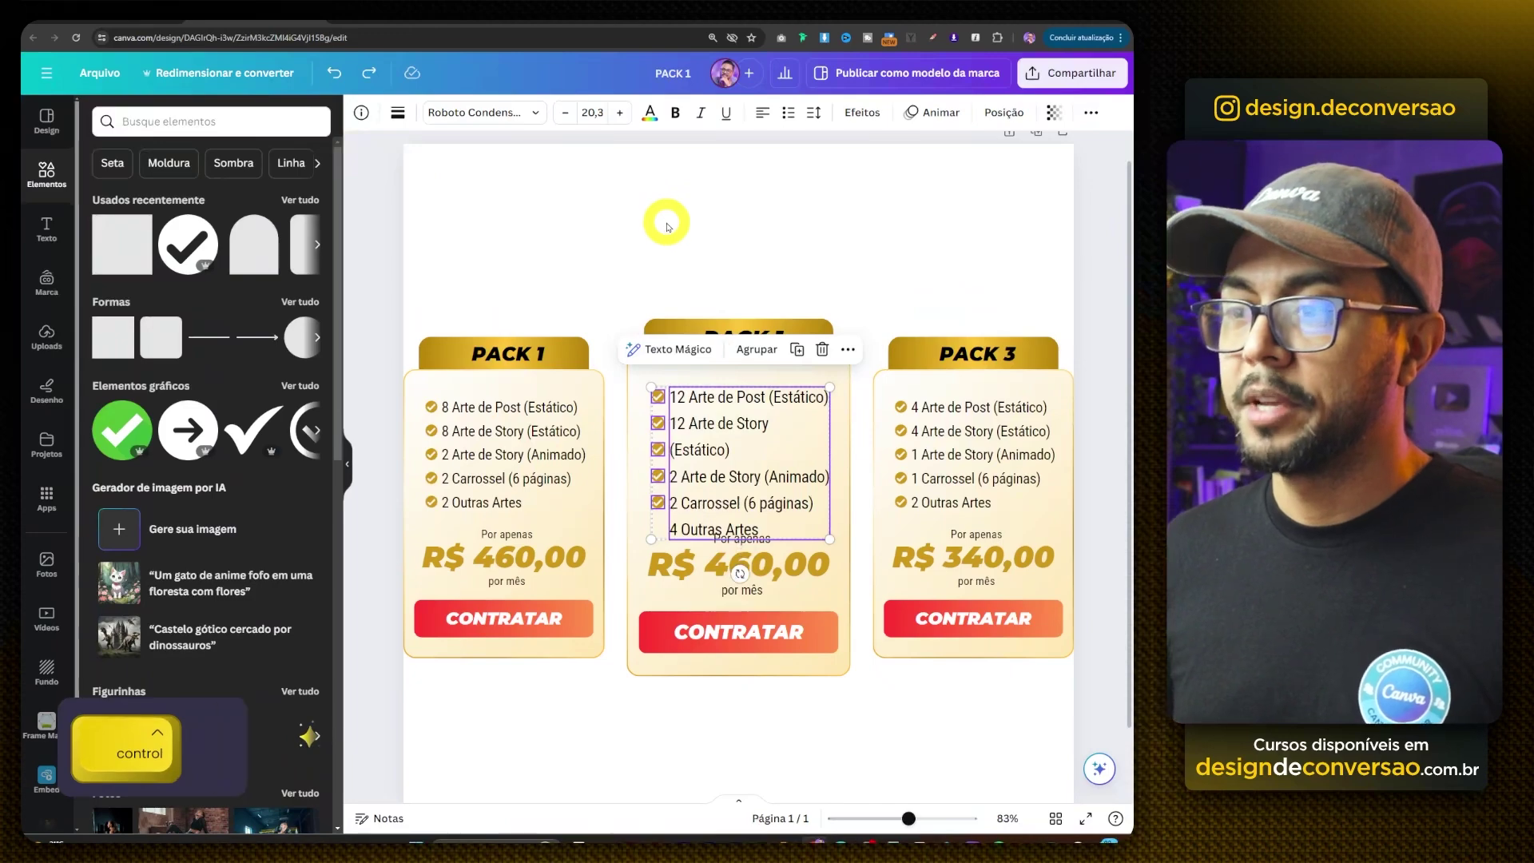
pyautogui.hotkey('ctrl', 'z')
pyautogui.hotkey('ctrl', 'z')
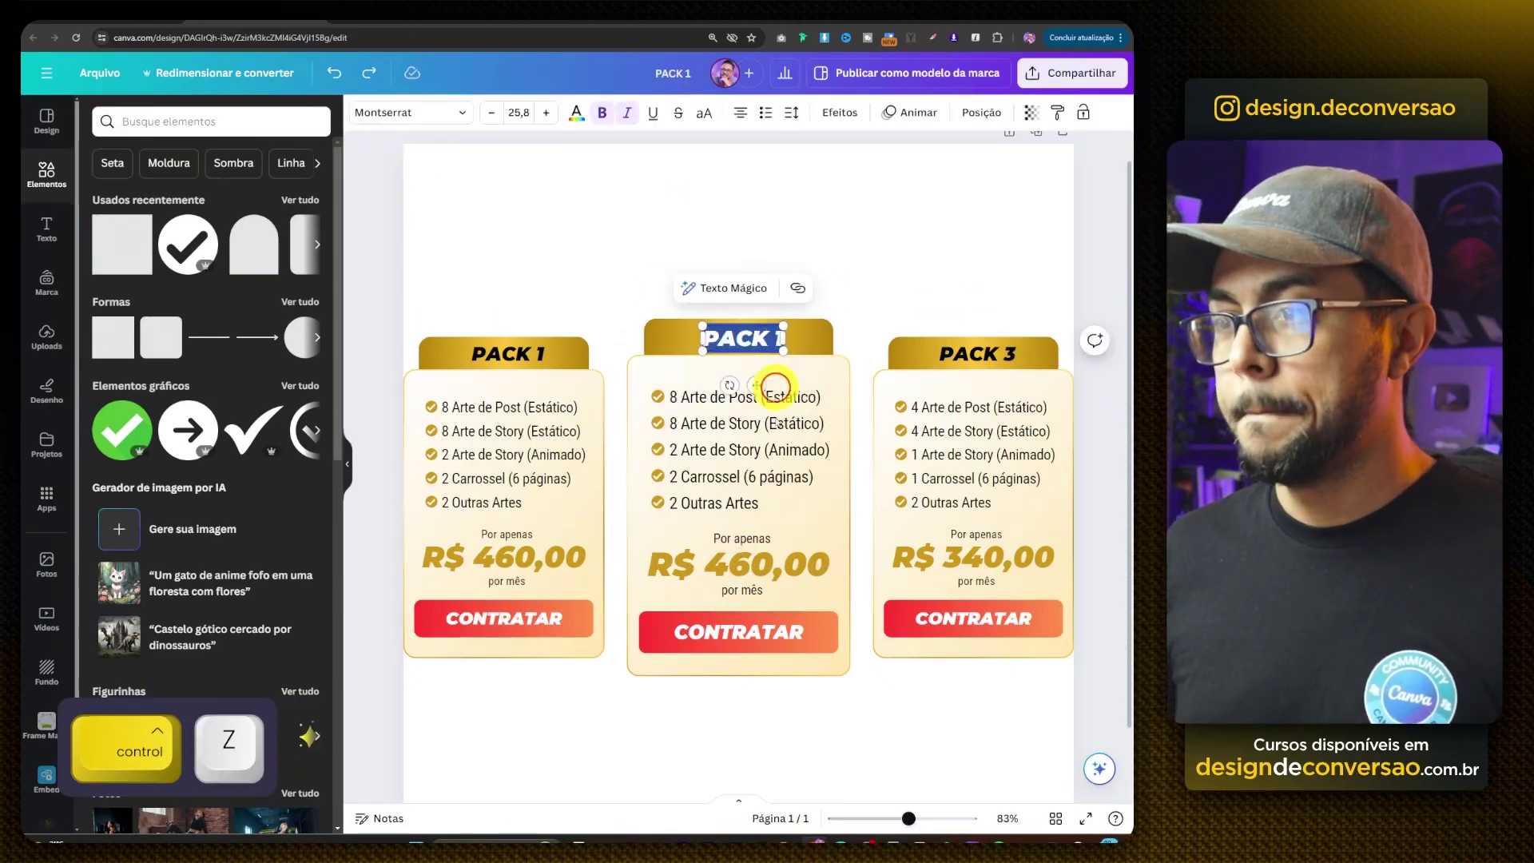
# - Retitle the middle card "PACK 2", check its price in the notes and change the card's price to "R$ 620,00"
pyautogui.hotkey('alt', 'Tab')
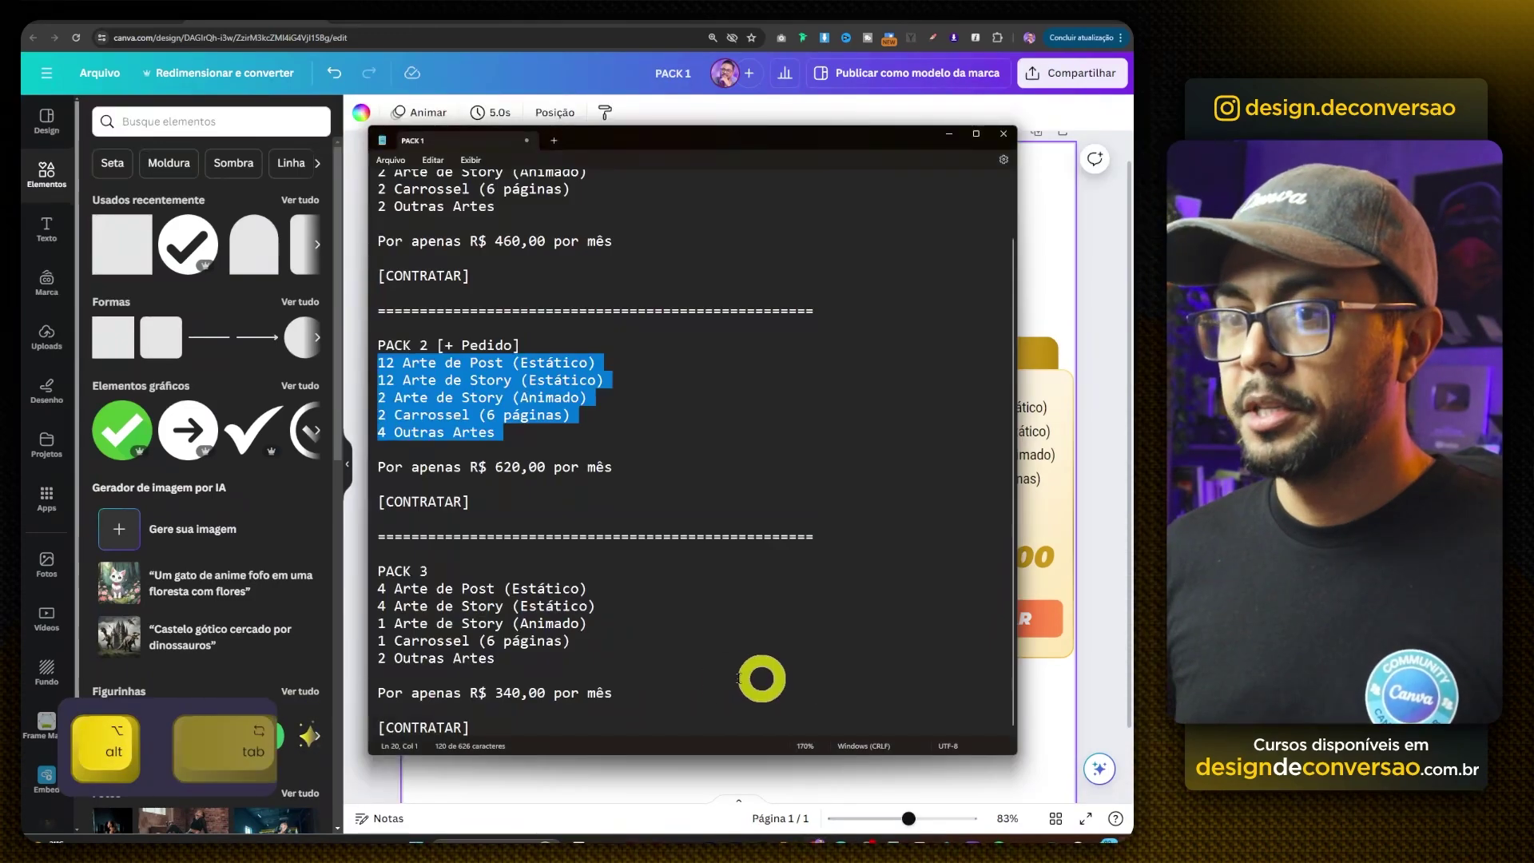
pyautogui.hotkey('alt', 'Tab')
pyautogui.doubleClick(735, 566)
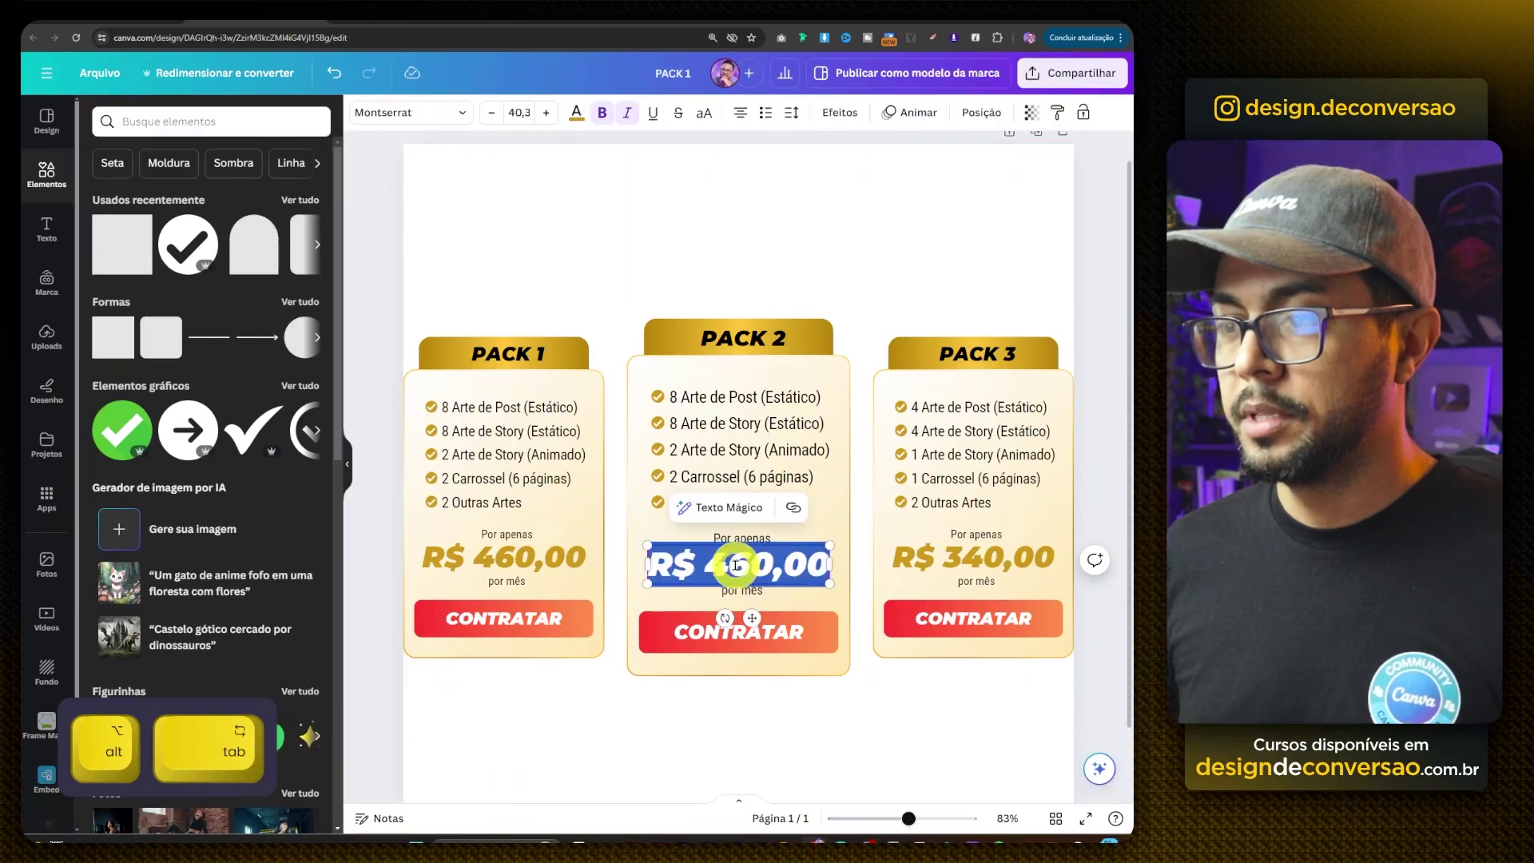
pyautogui.click(714, 567)
pyautogui.write('62')
pyautogui.press('Delete')
pyautogui.press('Delete')
pyautogui.press('Escape')
pyautogui.press('Escape')
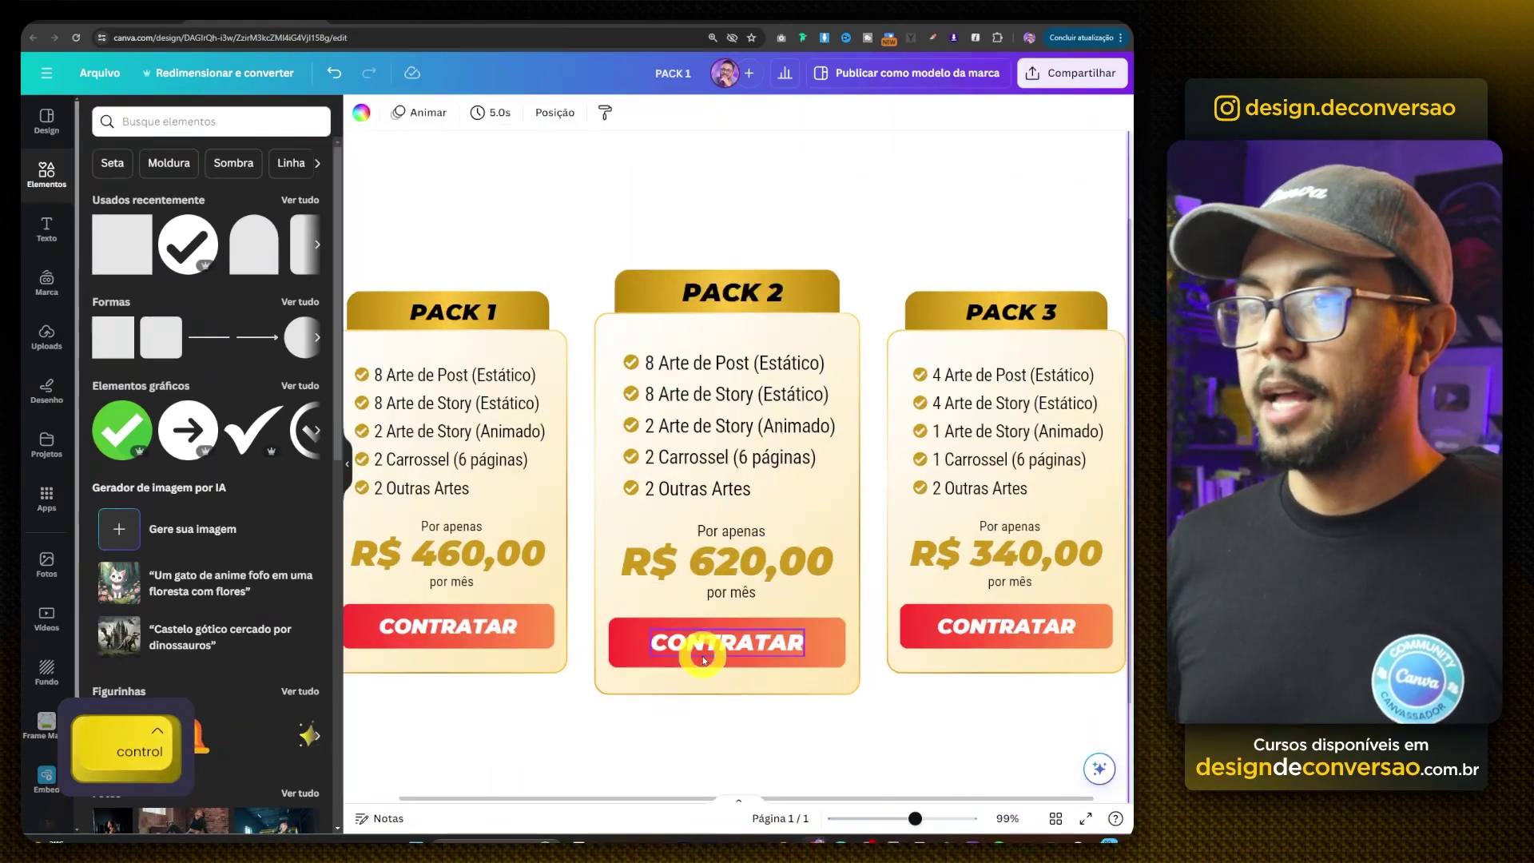
# - Fill the PACK 2 card's background with the black-to-gold gradient in the diagonal style
pyautogui.keyDown('ctrl'); pyautogui.scroll(2, 591, 448); pyautogui.keyUp('ctrl')
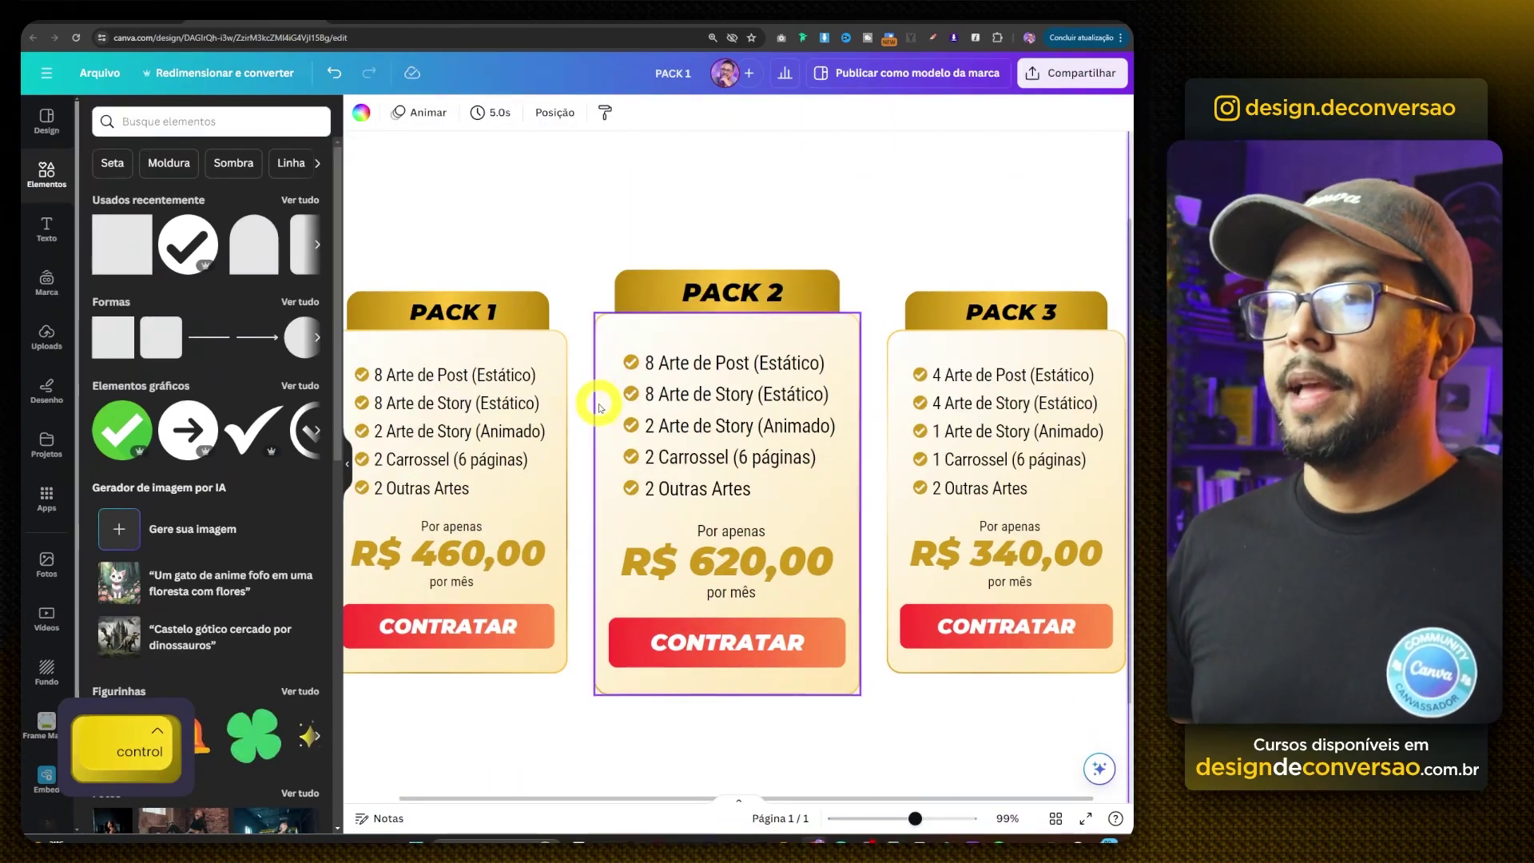
pyautogui.click(601, 345)
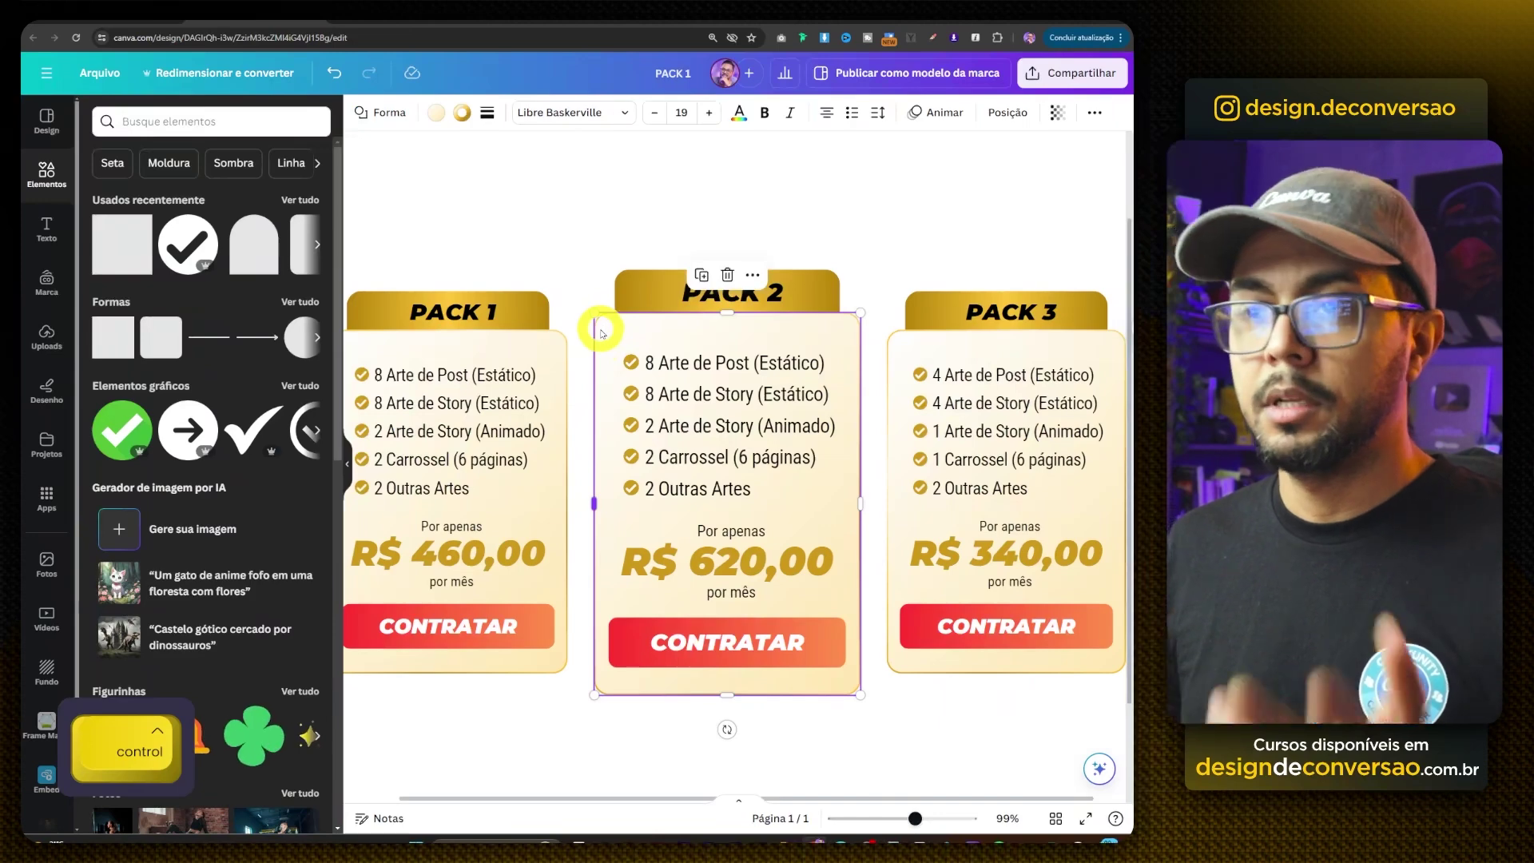
pyautogui.click(432, 113)
pyautogui.click(150, 657)
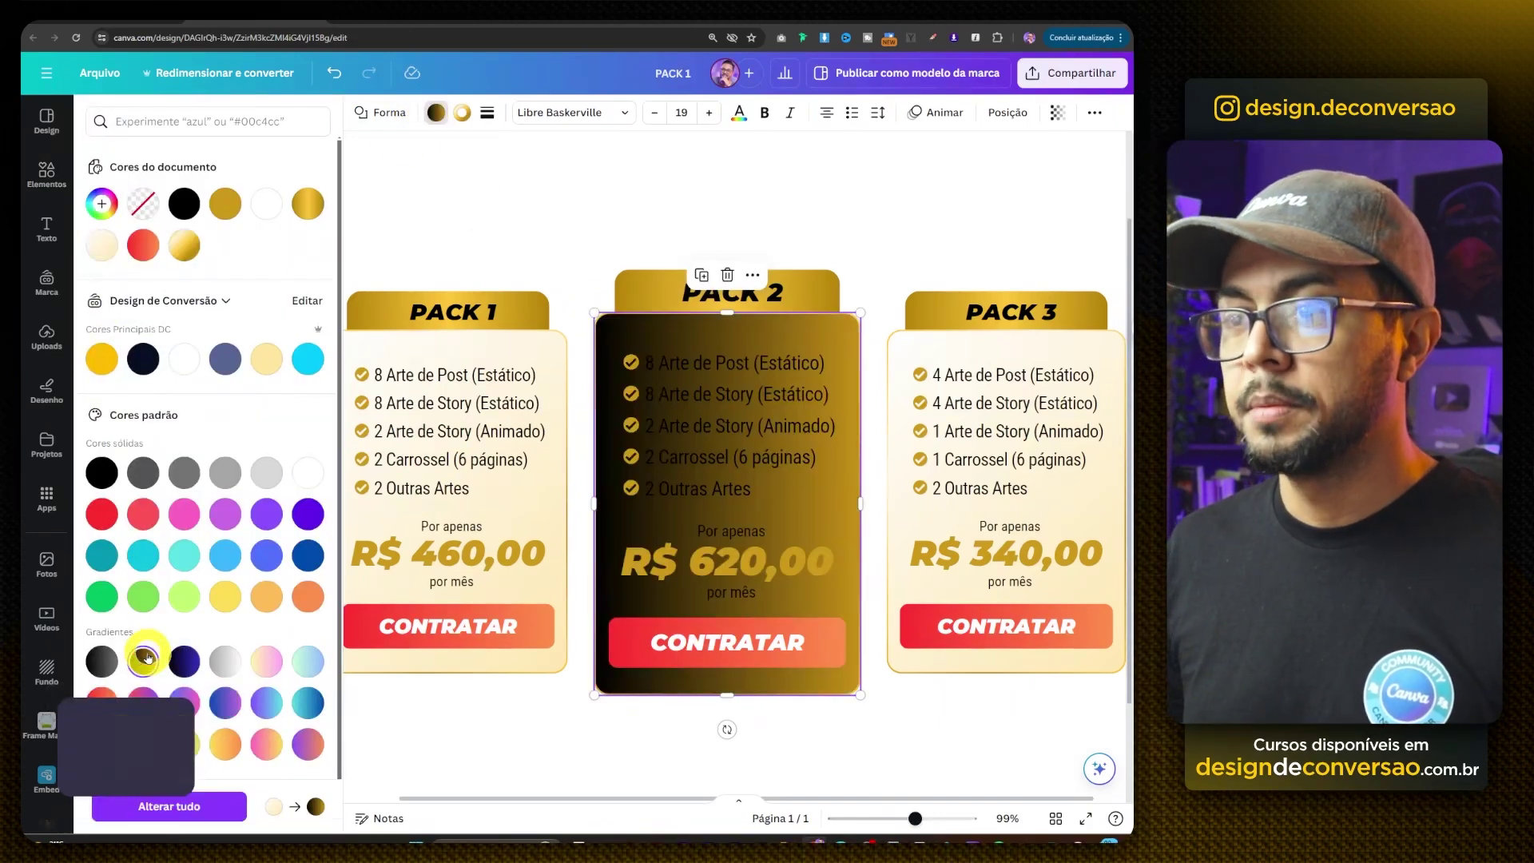
pyautogui.click(102, 206)
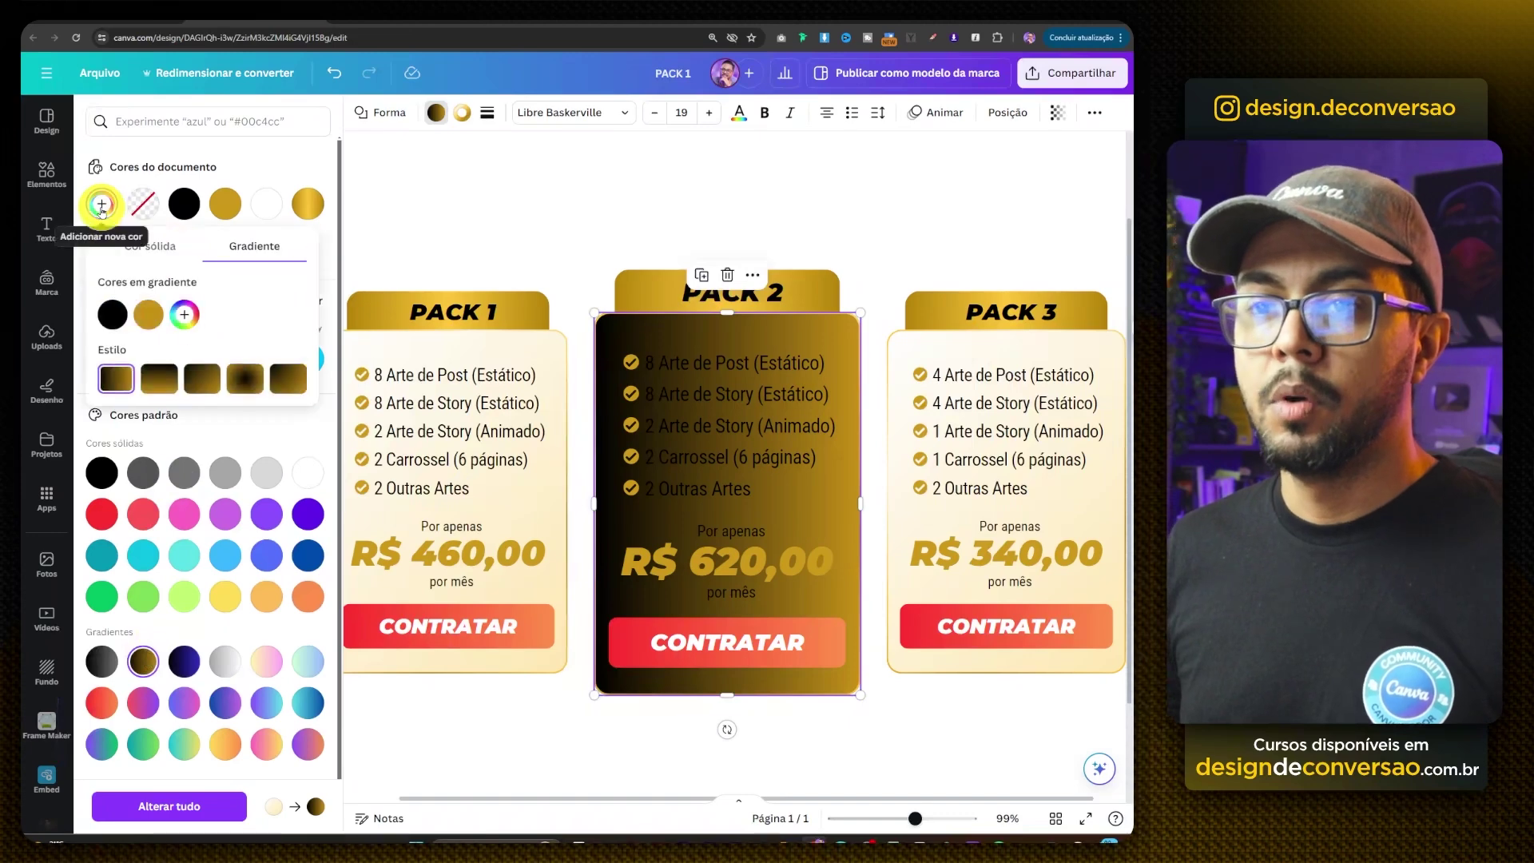
pyautogui.click(197, 387)
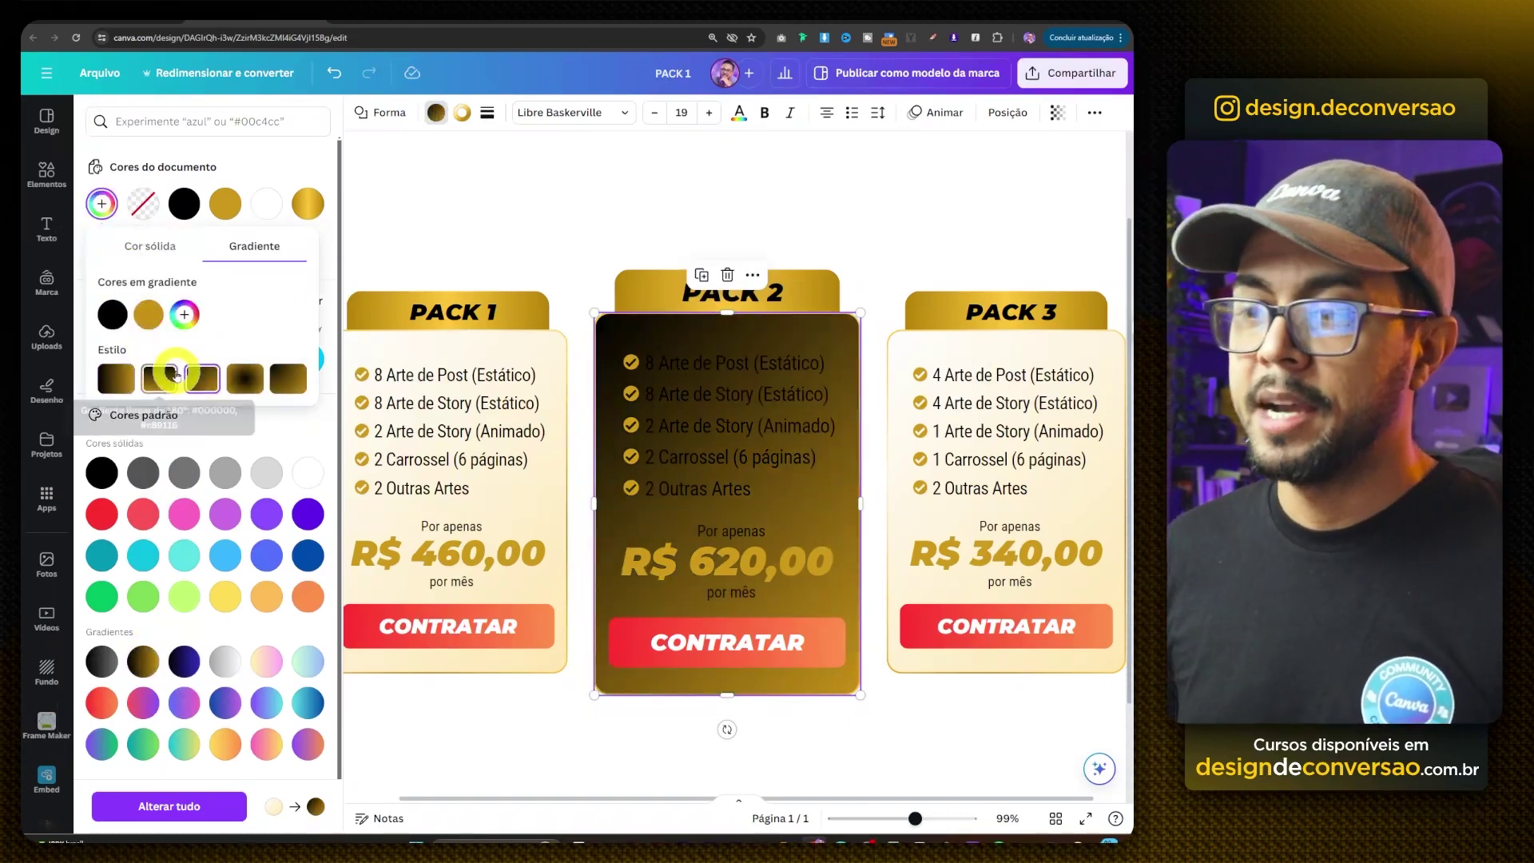
# - Darken the gold colour of the PACK 2 background gradient to #7D5700
pyautogui.click(148, 315)
pyautogui.moveTo(284, 361); pyautogui.dragTo(351, 390)
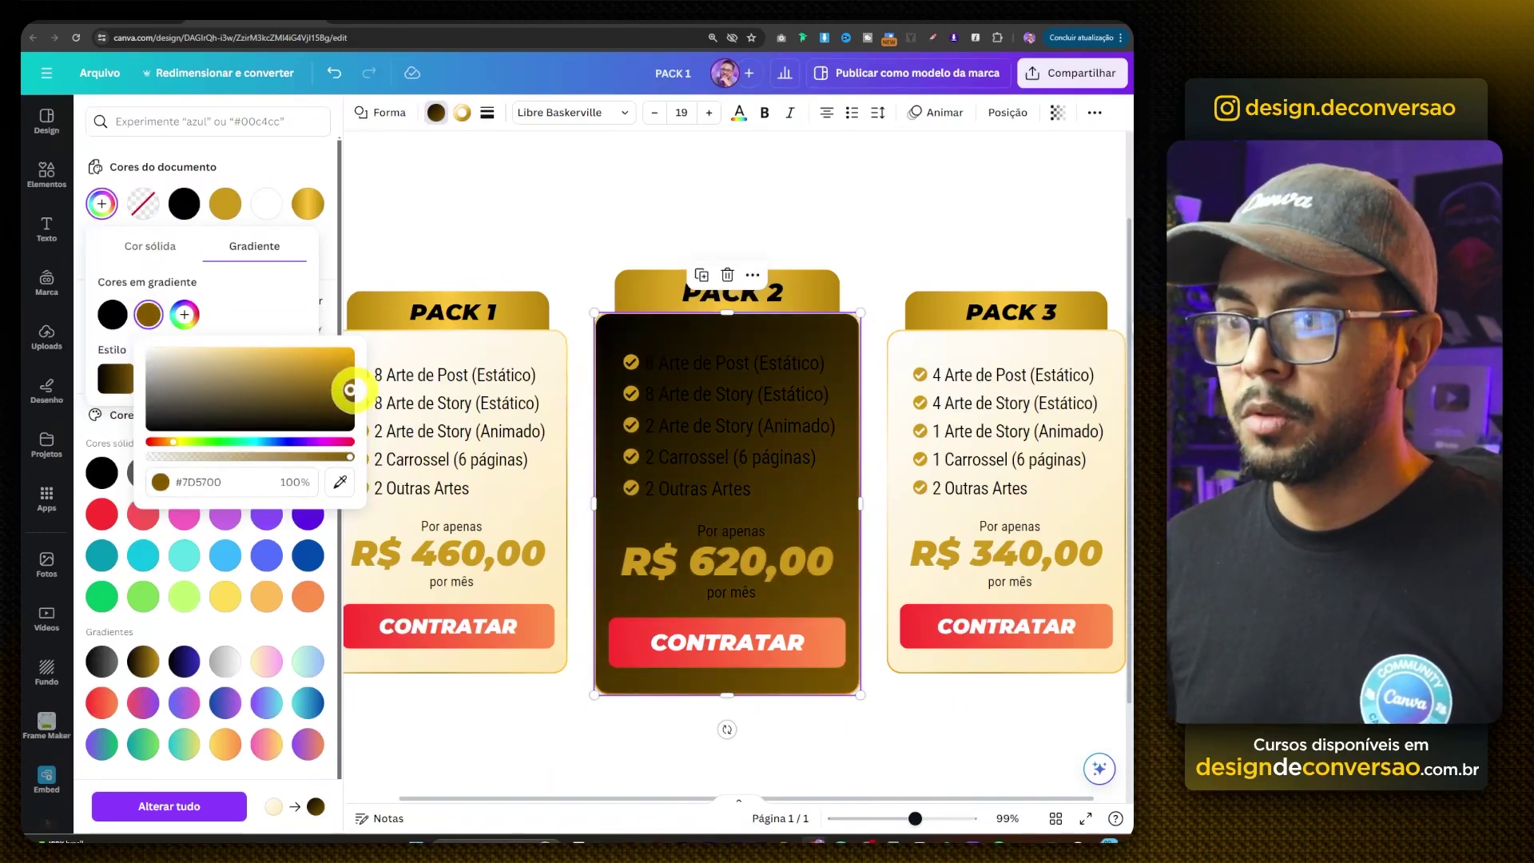
pyautogui.click(500, 192)
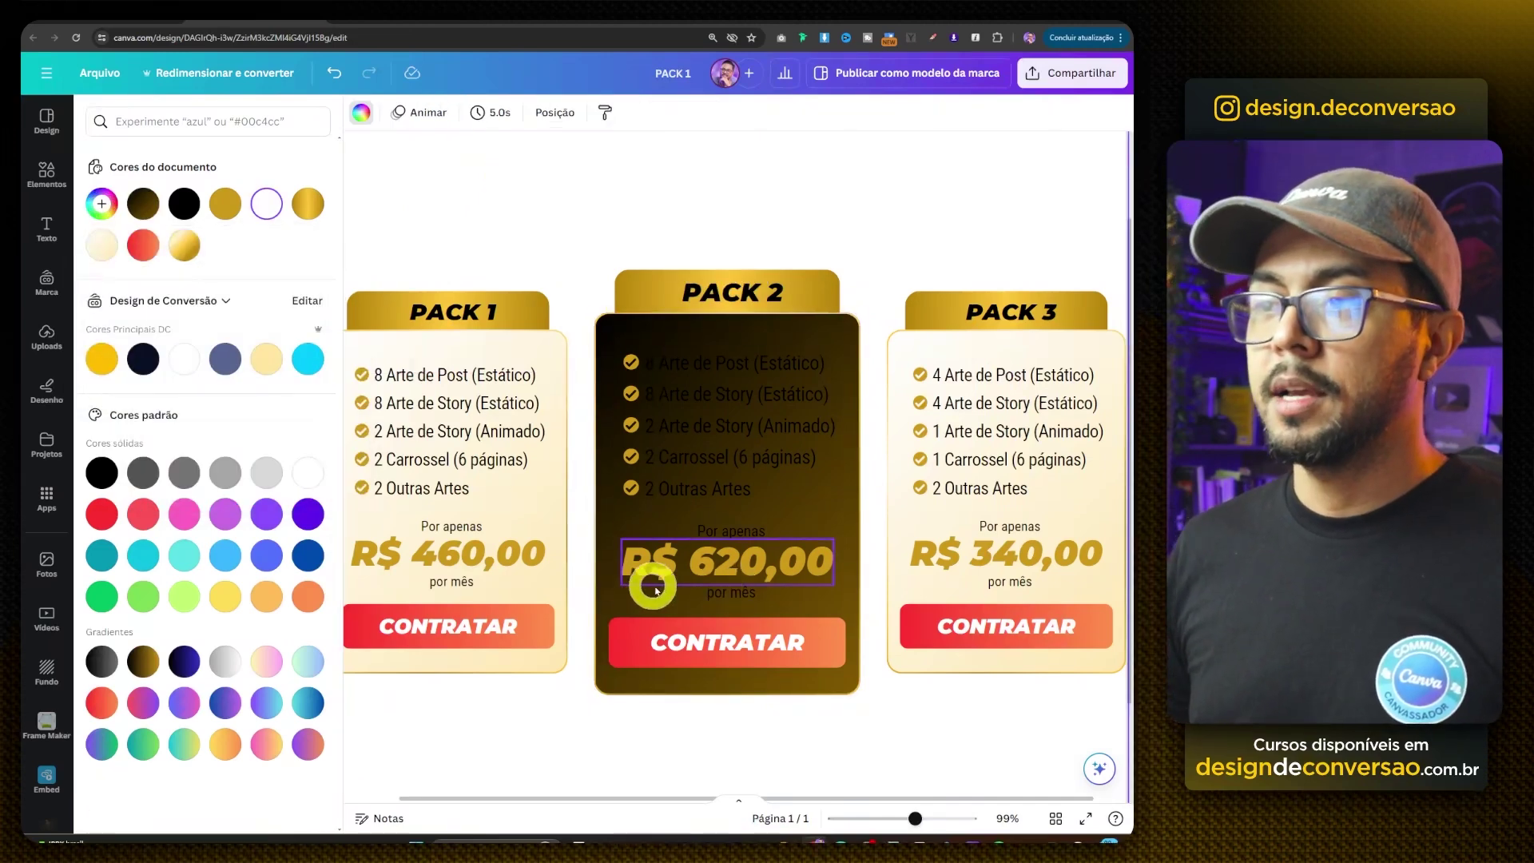
# - Colour the PACK 2 item list and the "Por apenas" and "por mês" texts white
pyautogui.click(719, 387)
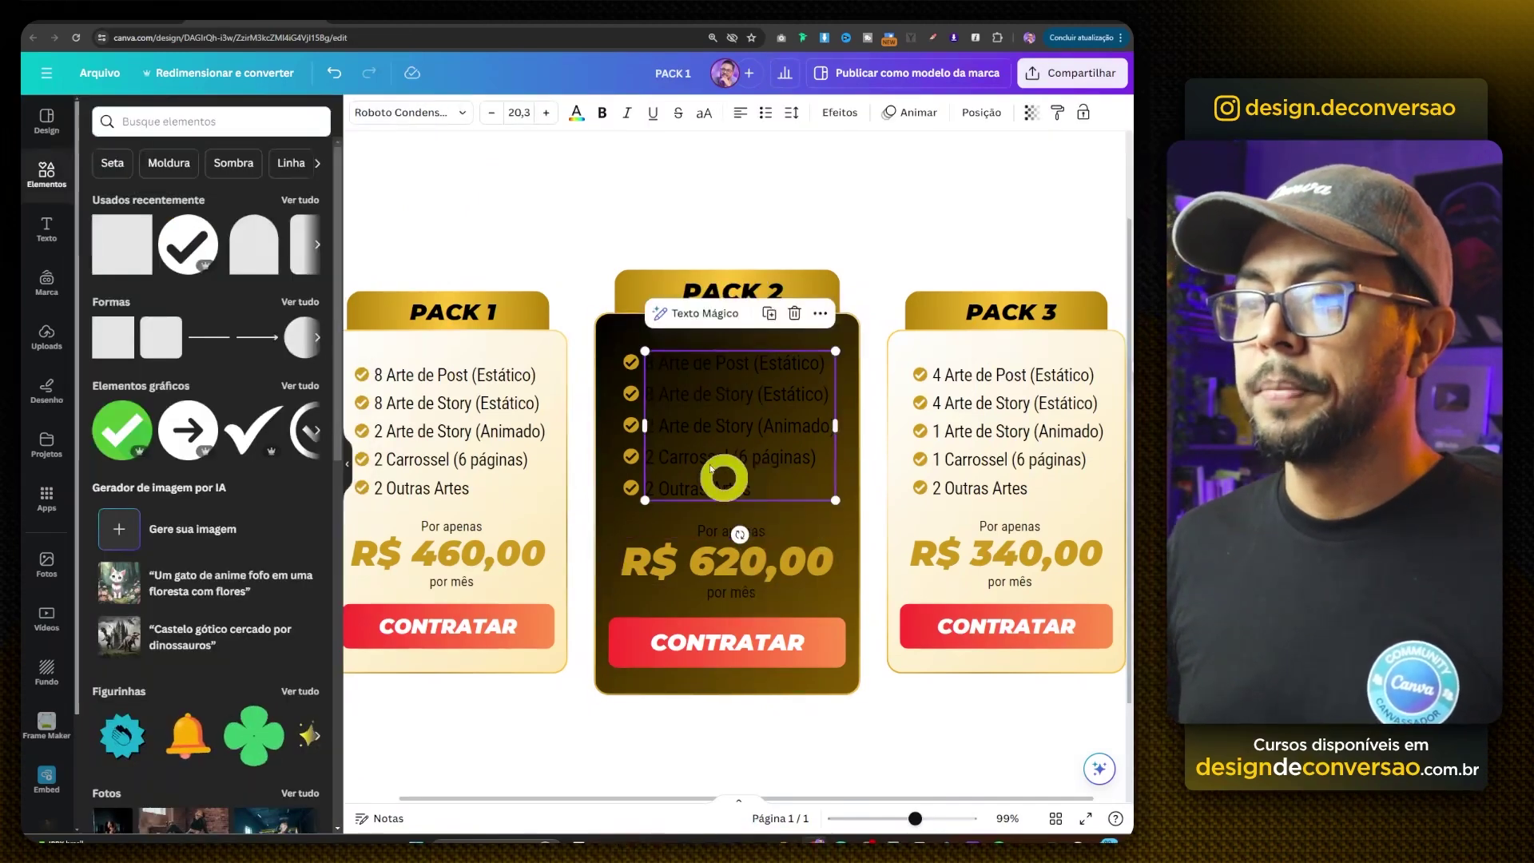
pyautogui.keyDown('shift'); pyautogui.click(723, 531); pyautogui.keyUp('shift')
pyautogui.keyDown('shift'); pyautogui.click(710, 593); pyautogui.keyUp('shift')
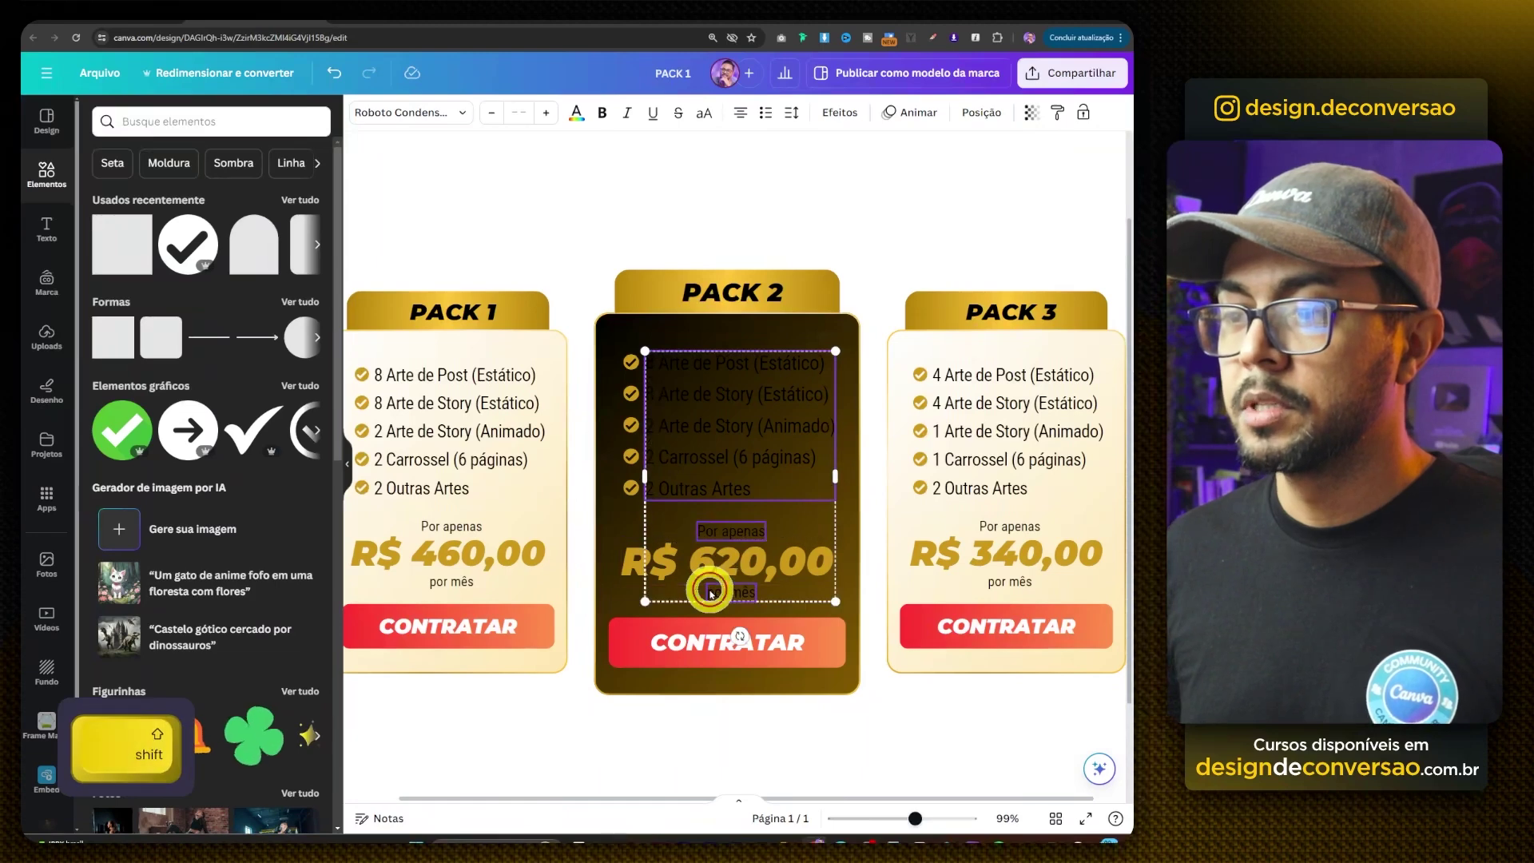
pyautogui.click(576, 114)
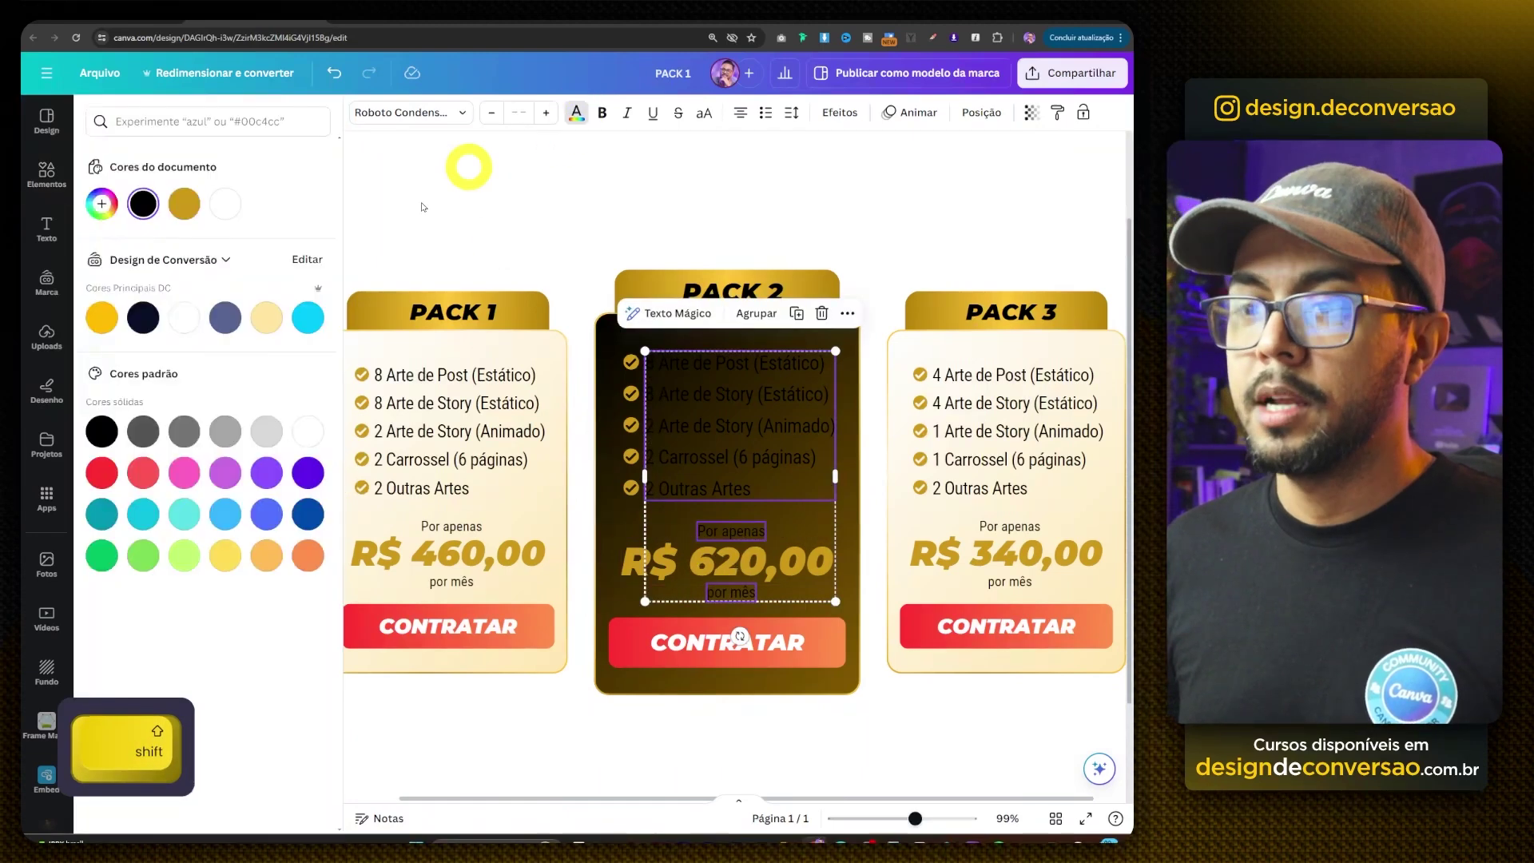
pyautogui.click(307, 444)
pyautogui.click(582, 198)
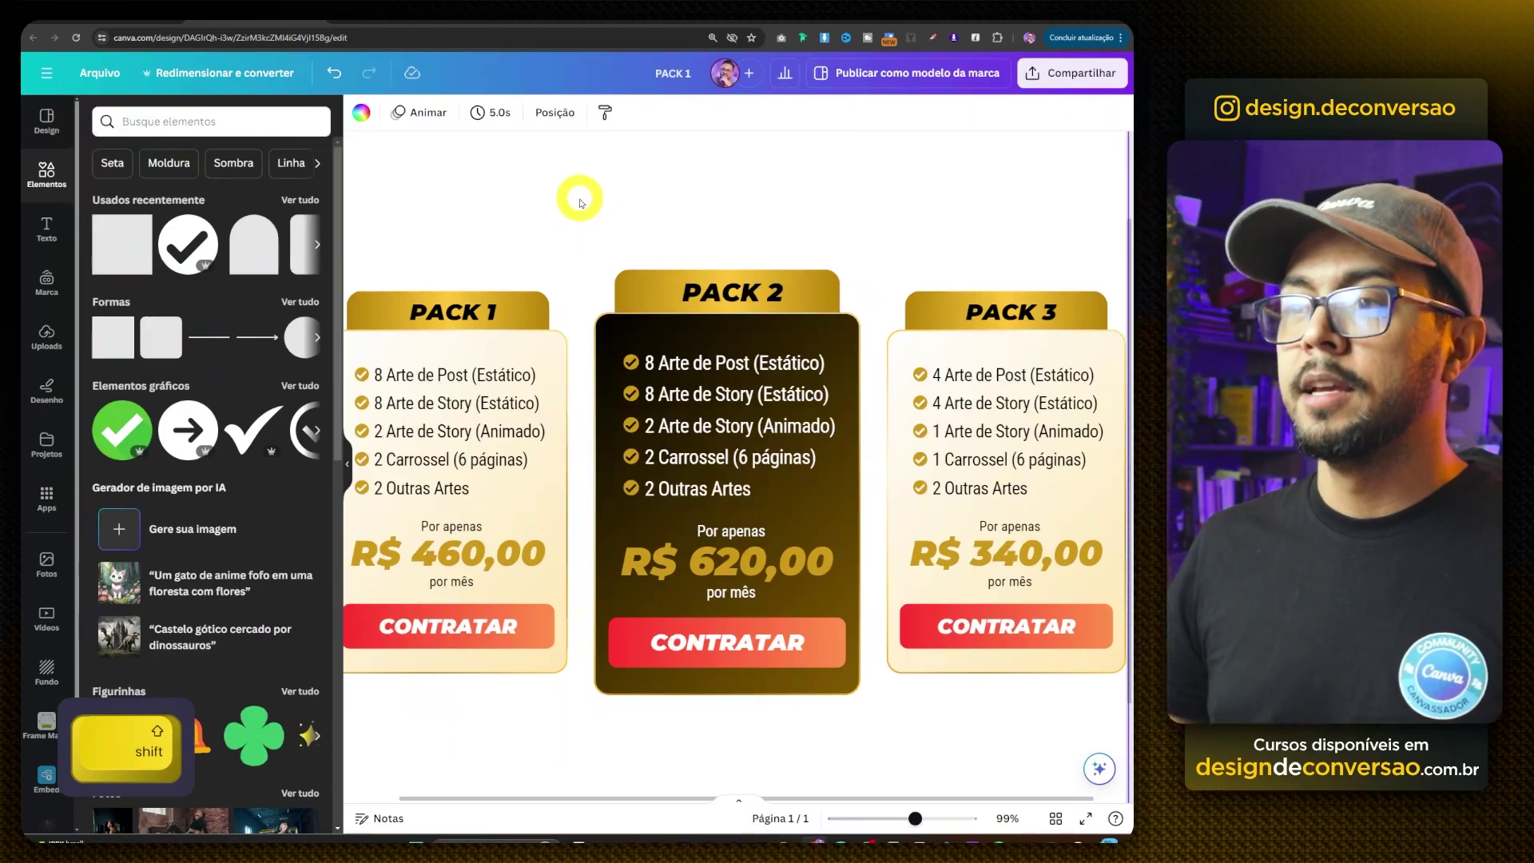
pyautogui.scroll(-3, 675, 448)
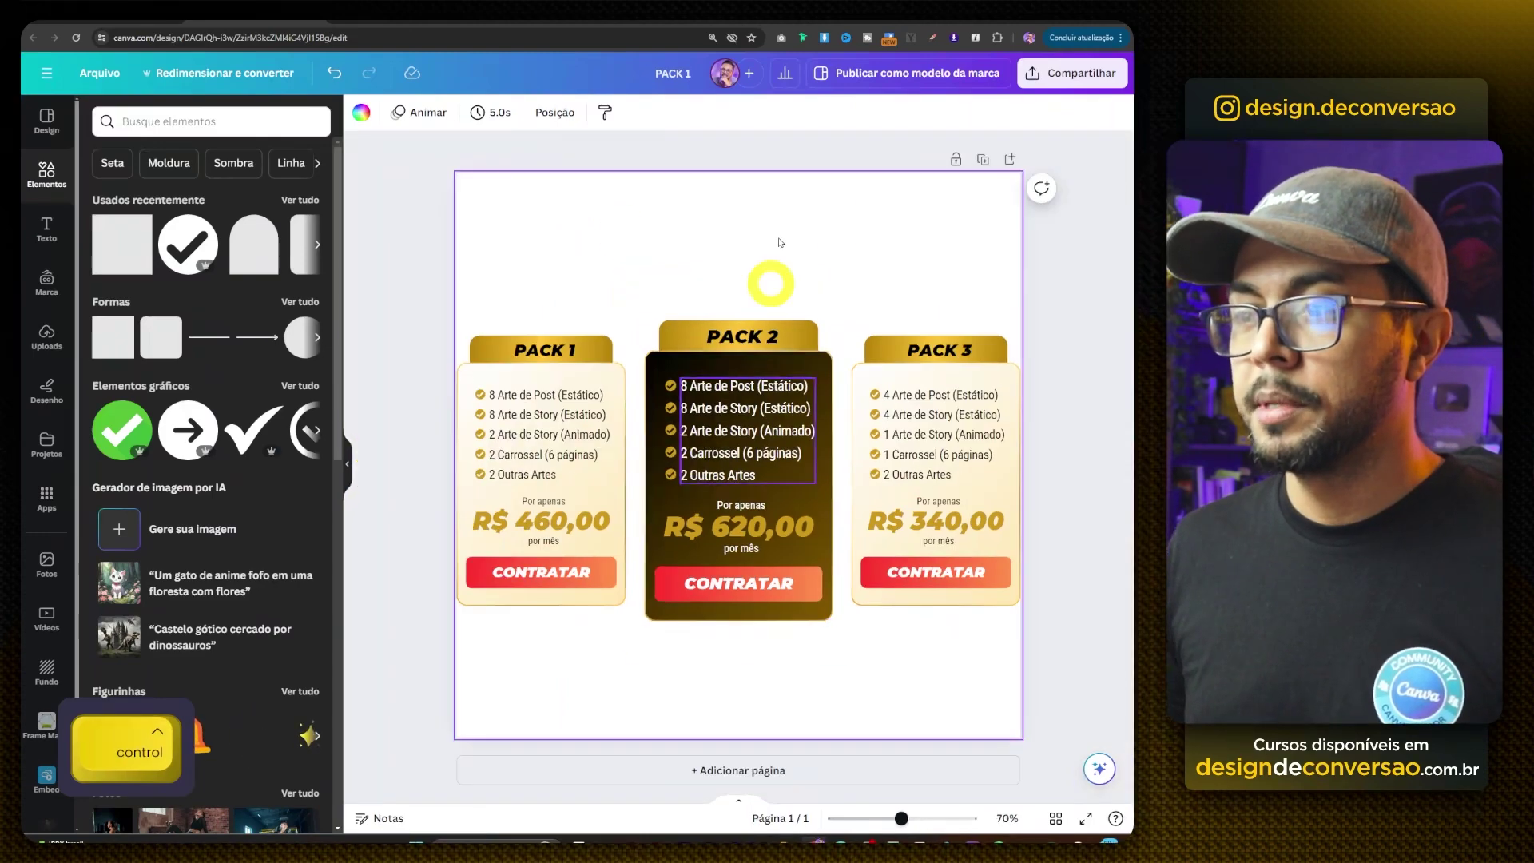
pyautogui.scroll(3, 779, 439)
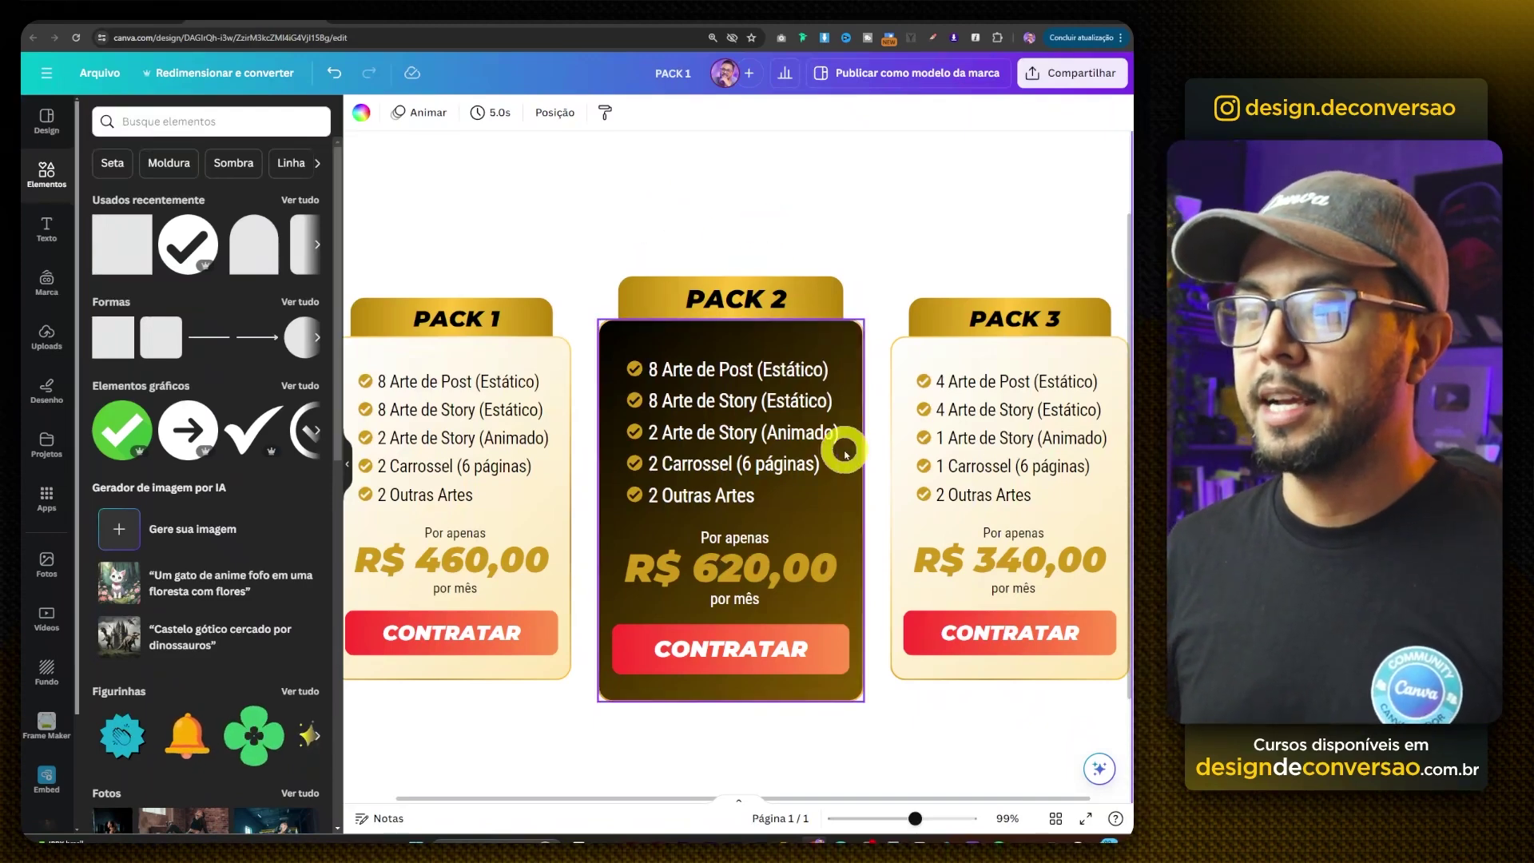
pyautogui.scroll(-3, 840, 443)
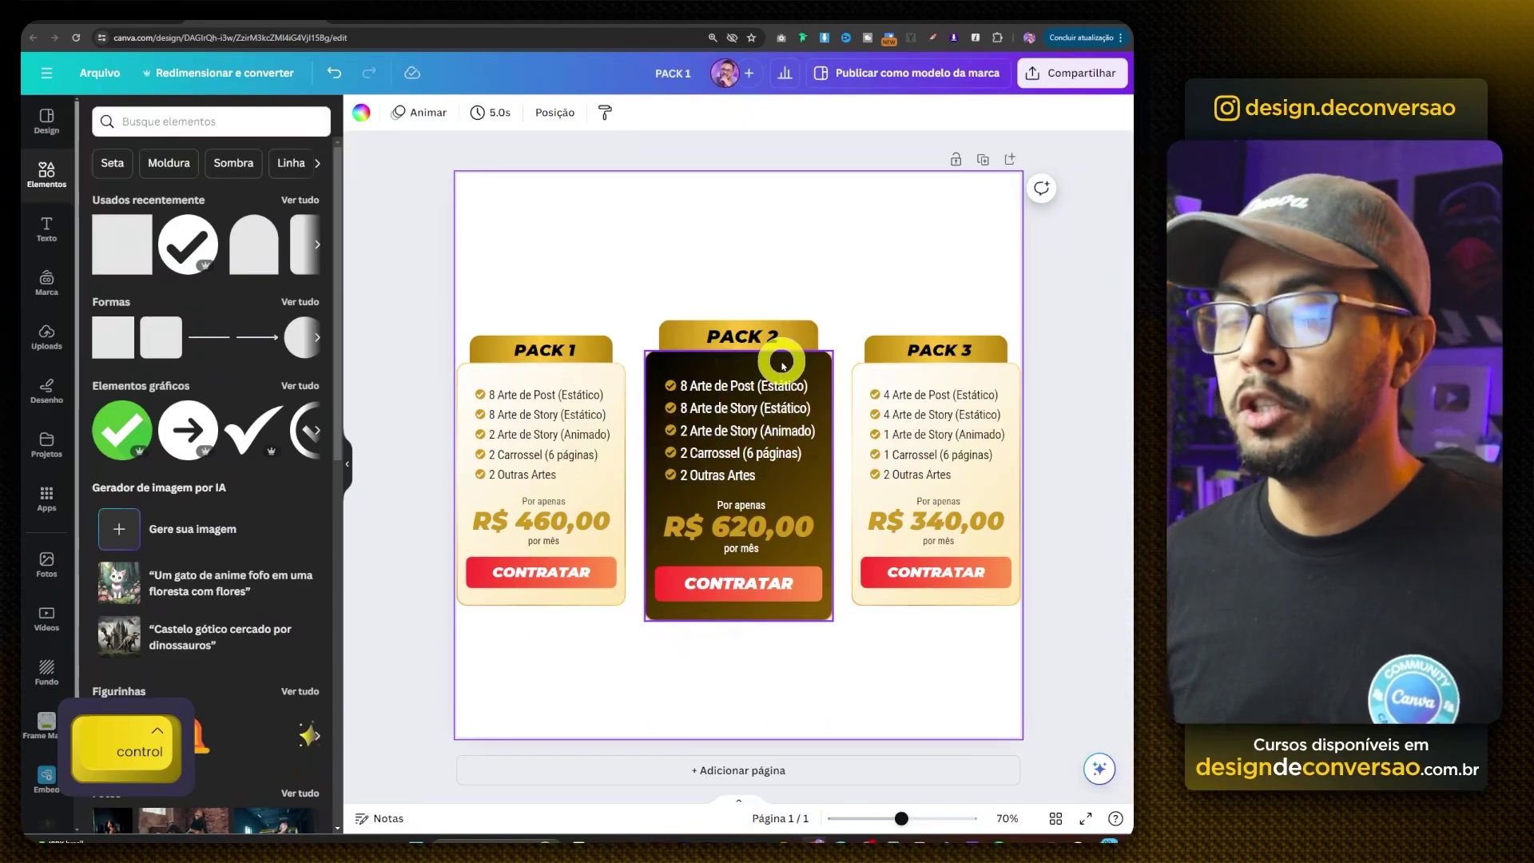
# - Switch to the published "Proposta Comercial" site, reload it and examine its sections, from services and portfolio to pricing plans and payment methods
pyautogui.scroll(5, 784, 365)
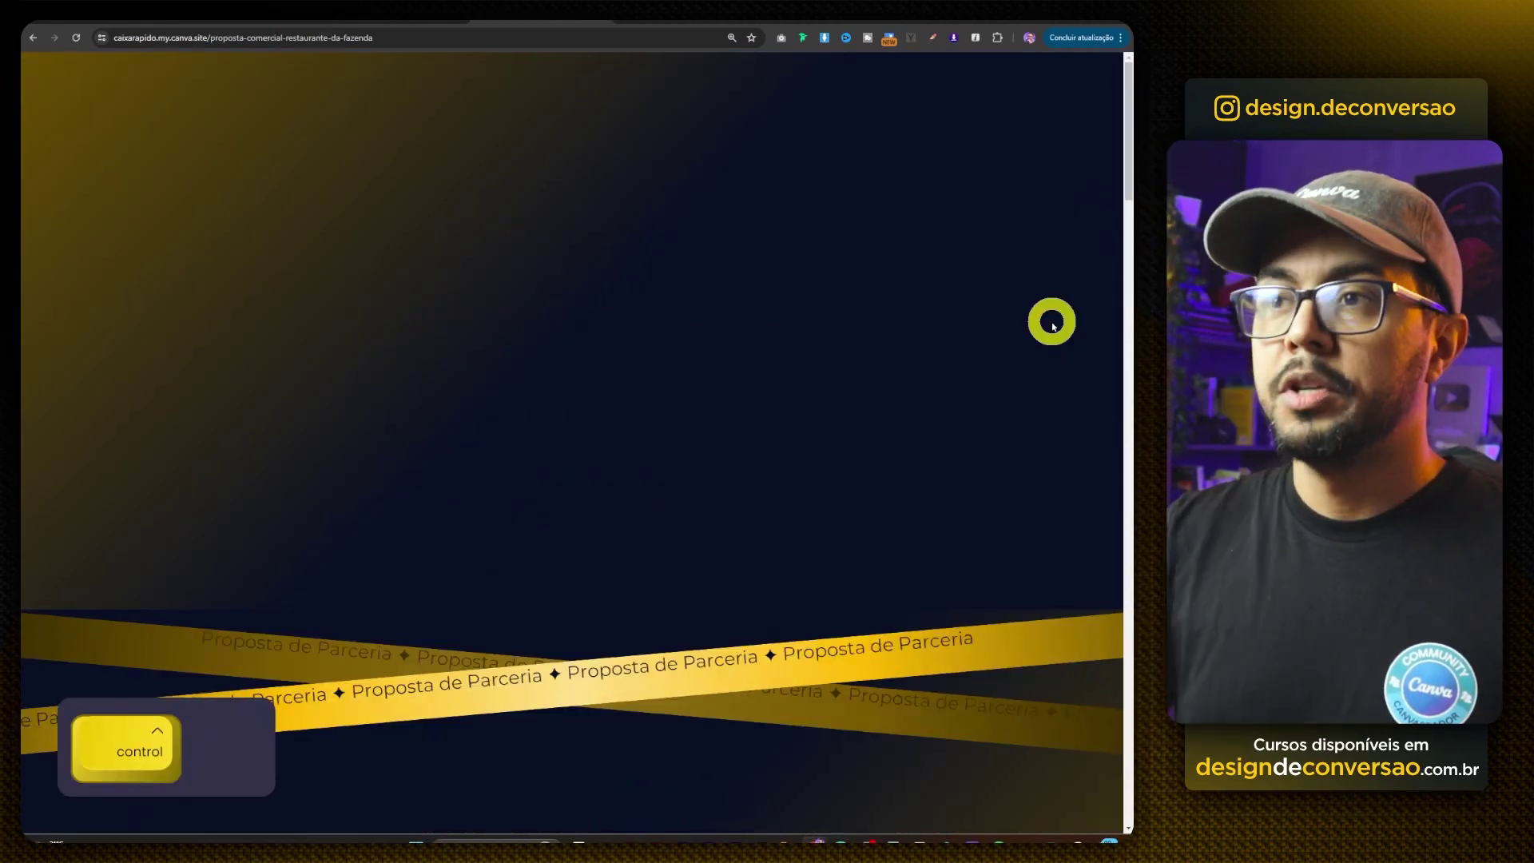
pyautogui.hotkey('ctrl', 'F5')
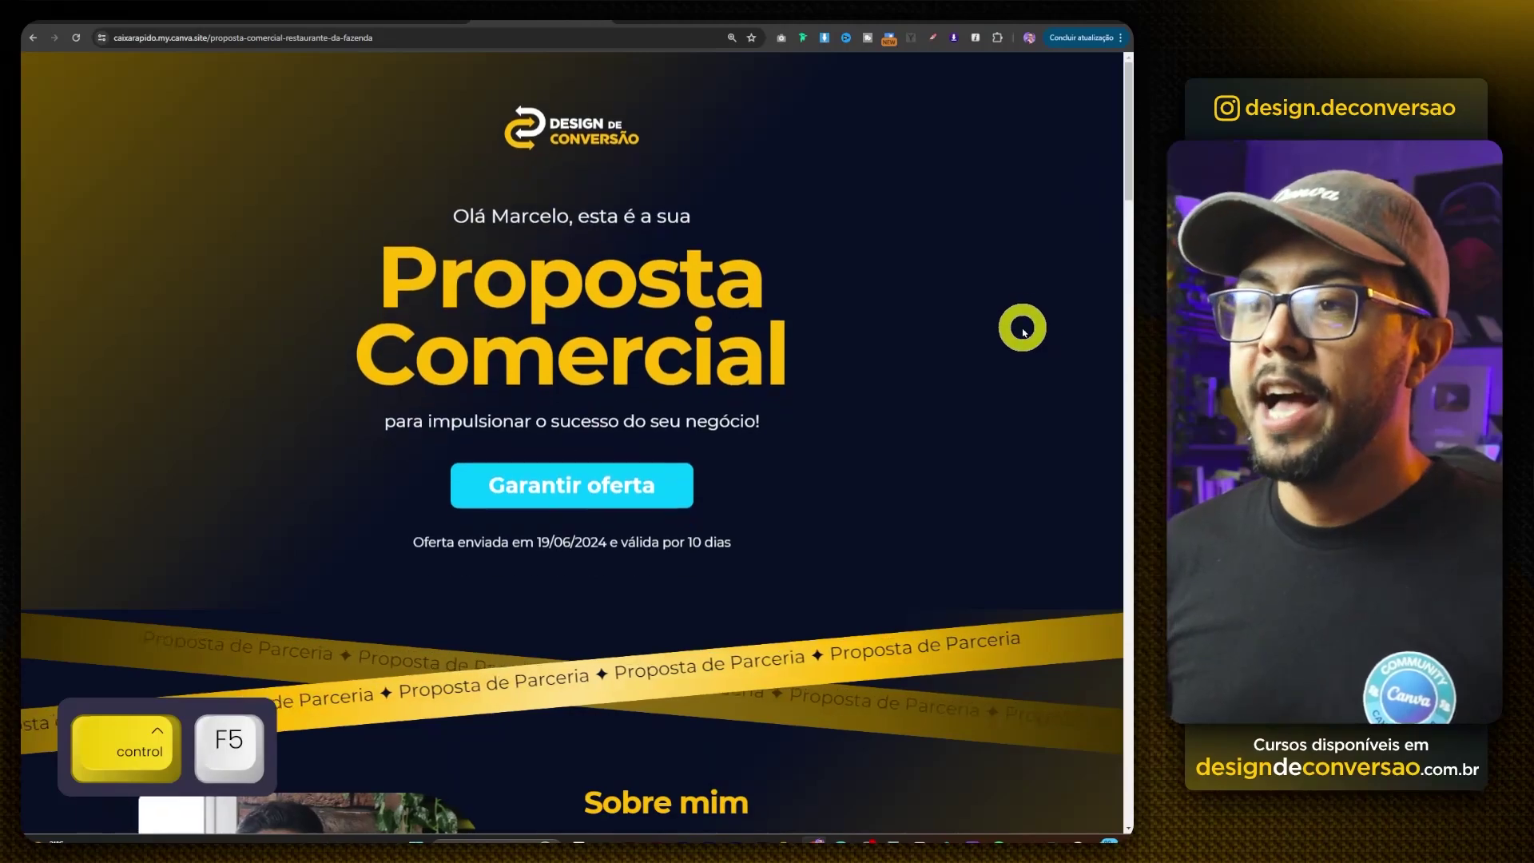
pyautogui.scroll(-7, 1023, 329)
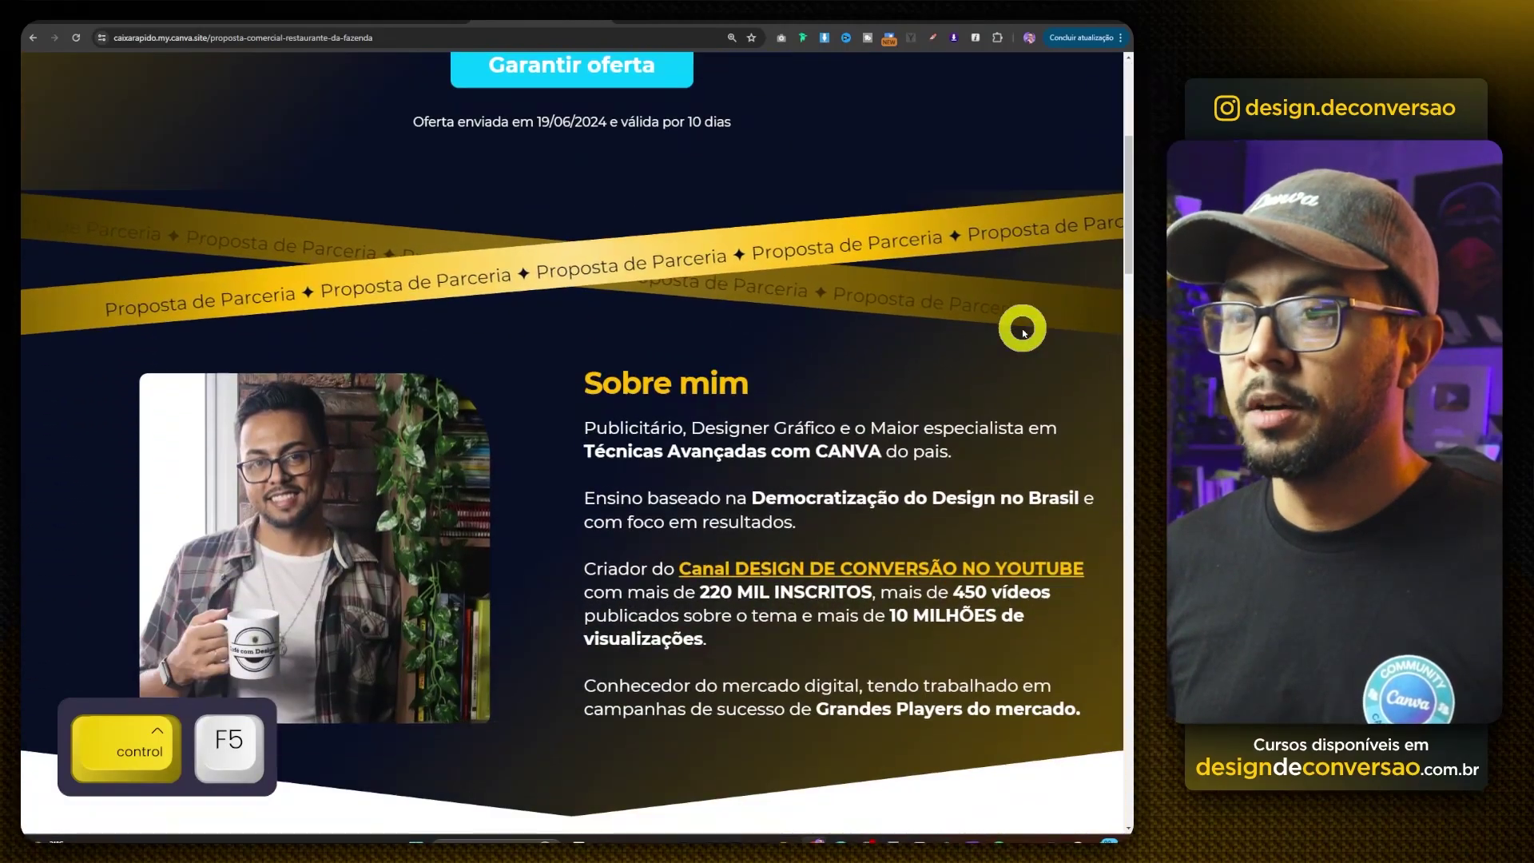
pyautogui.scroll(-8, 1022, 329)
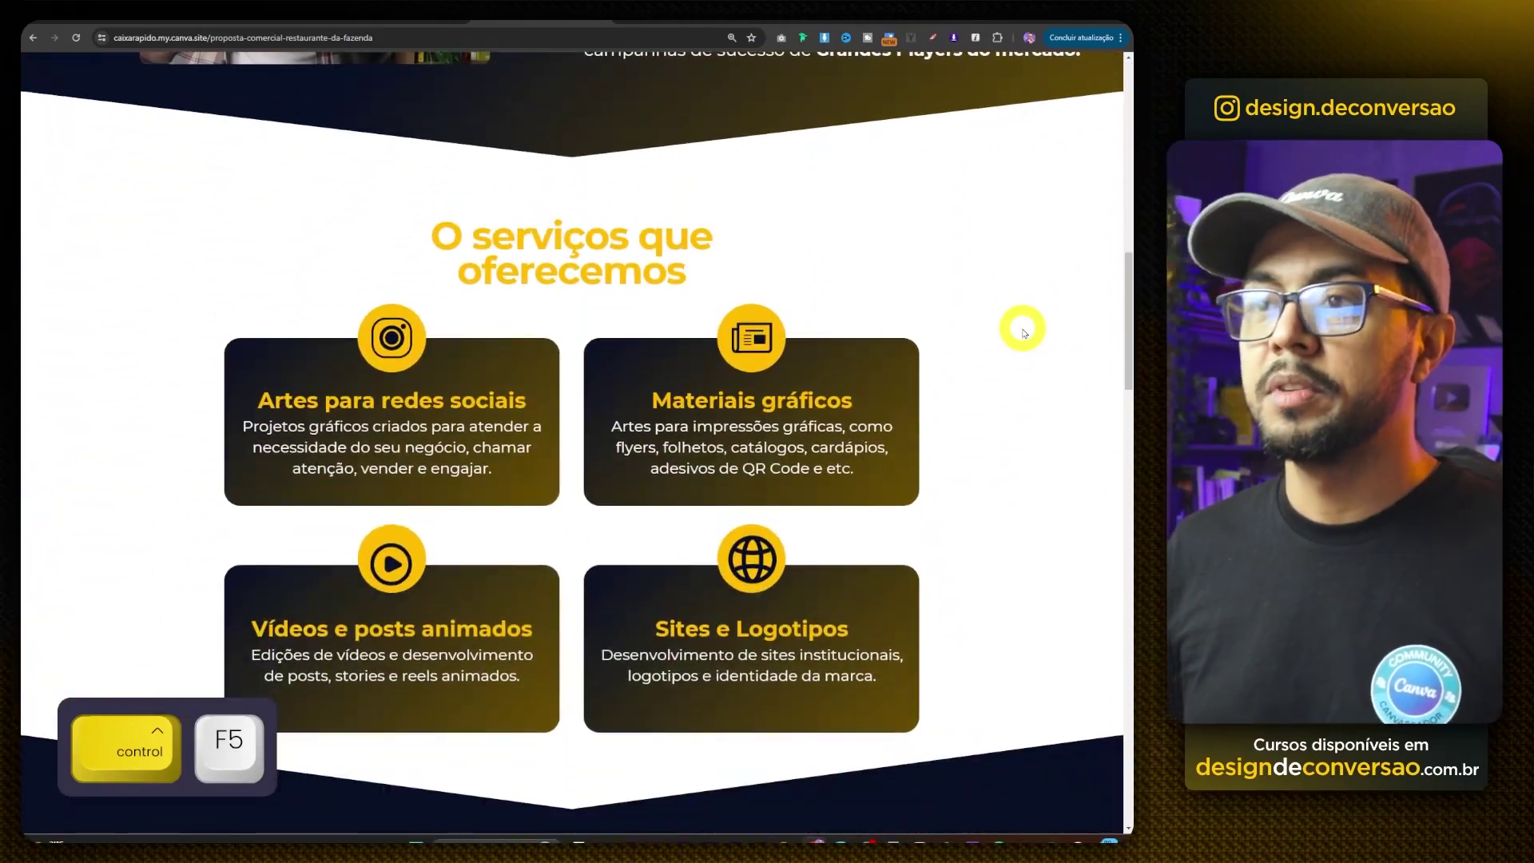
pyautogui.scroll(-8, 1023, 331)
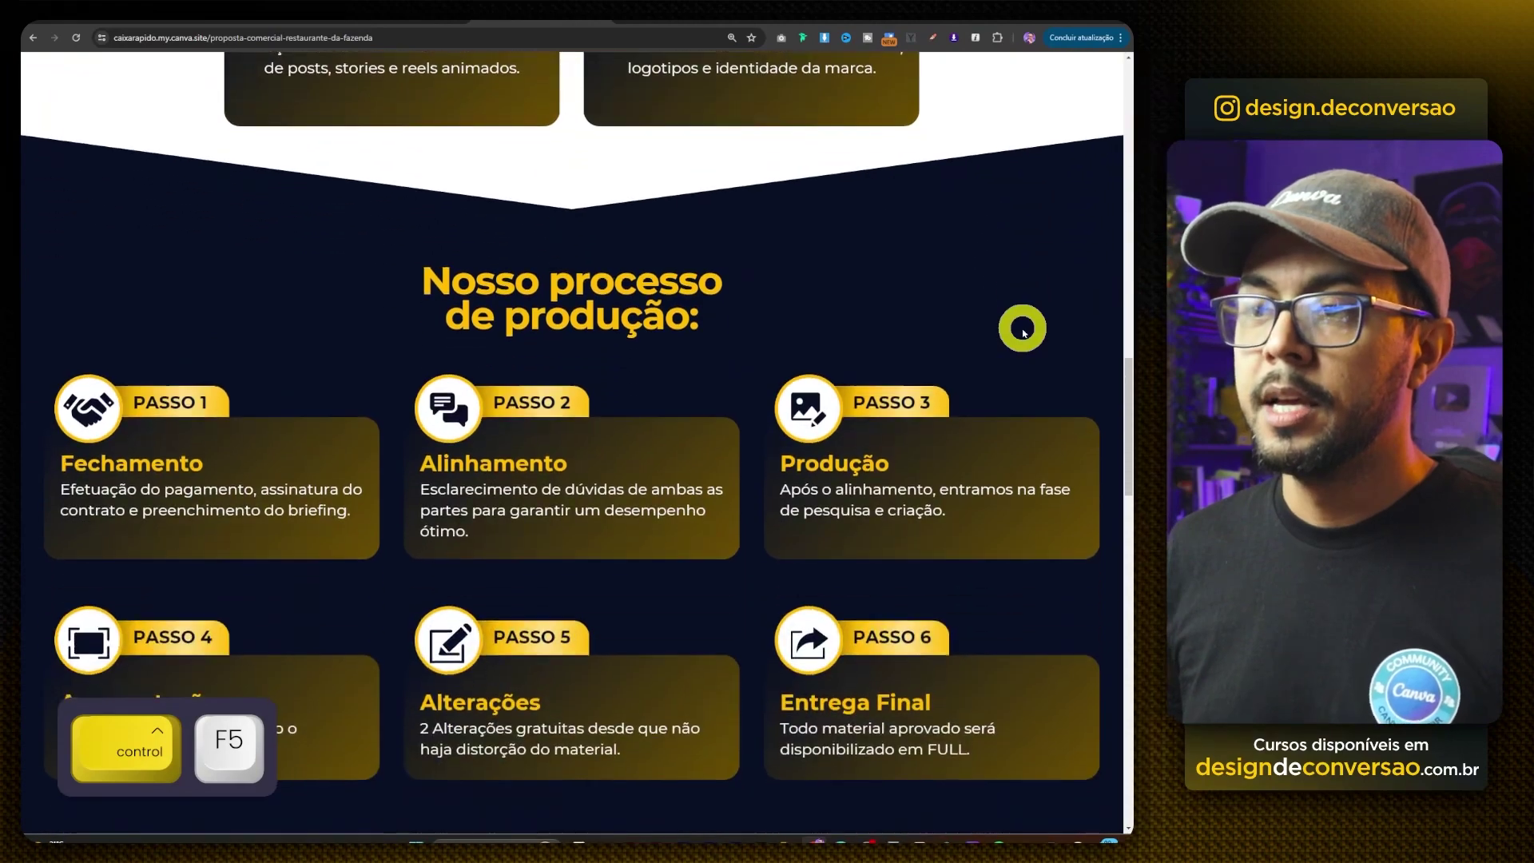
pyautogui.scroll(-8, 1023, 332)
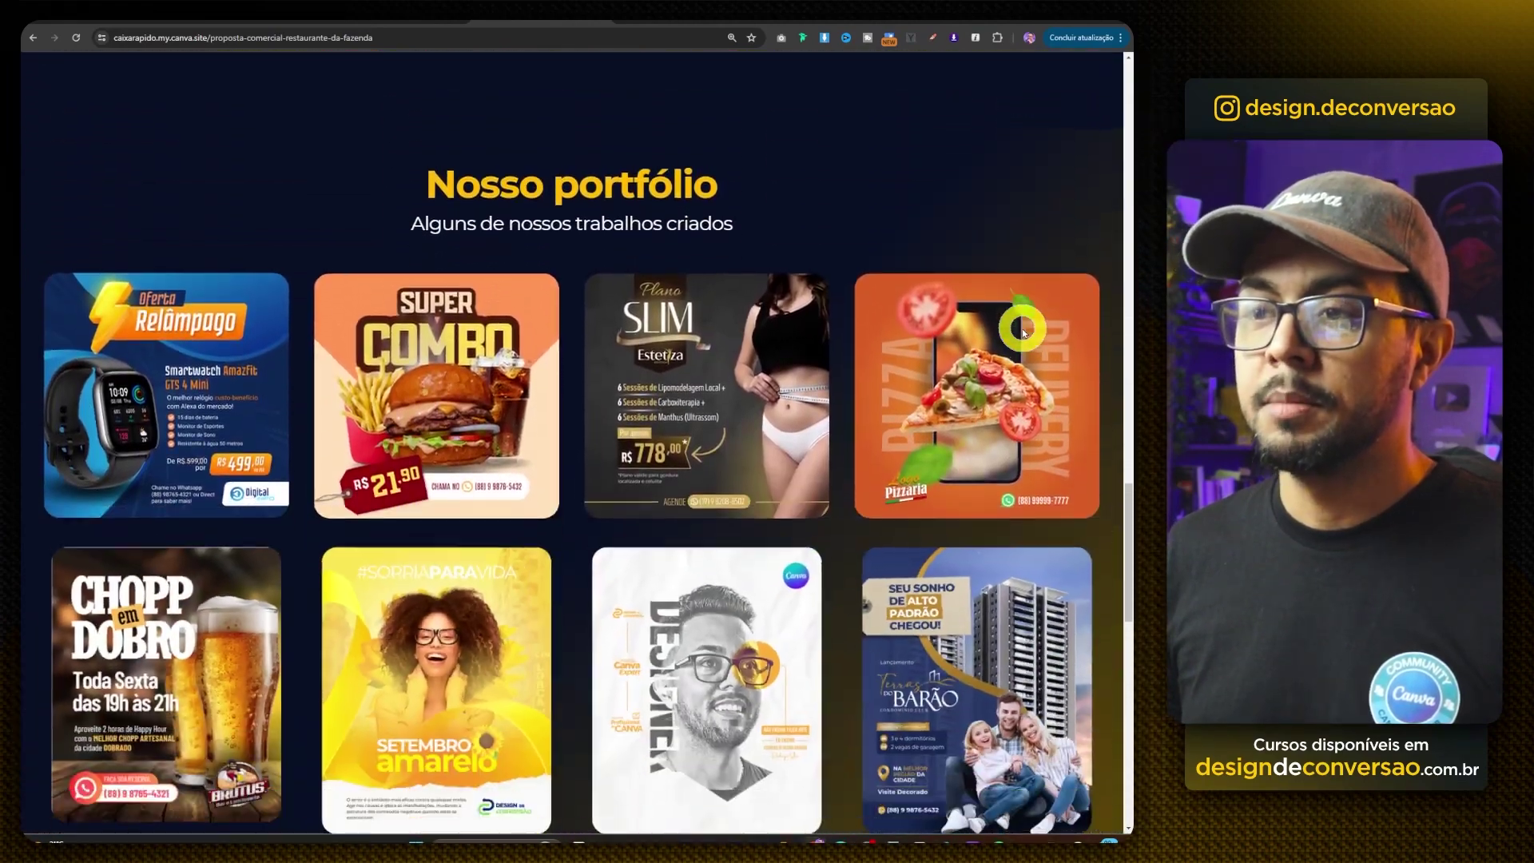
pyautogui.scroll(-8, 1024, 331)
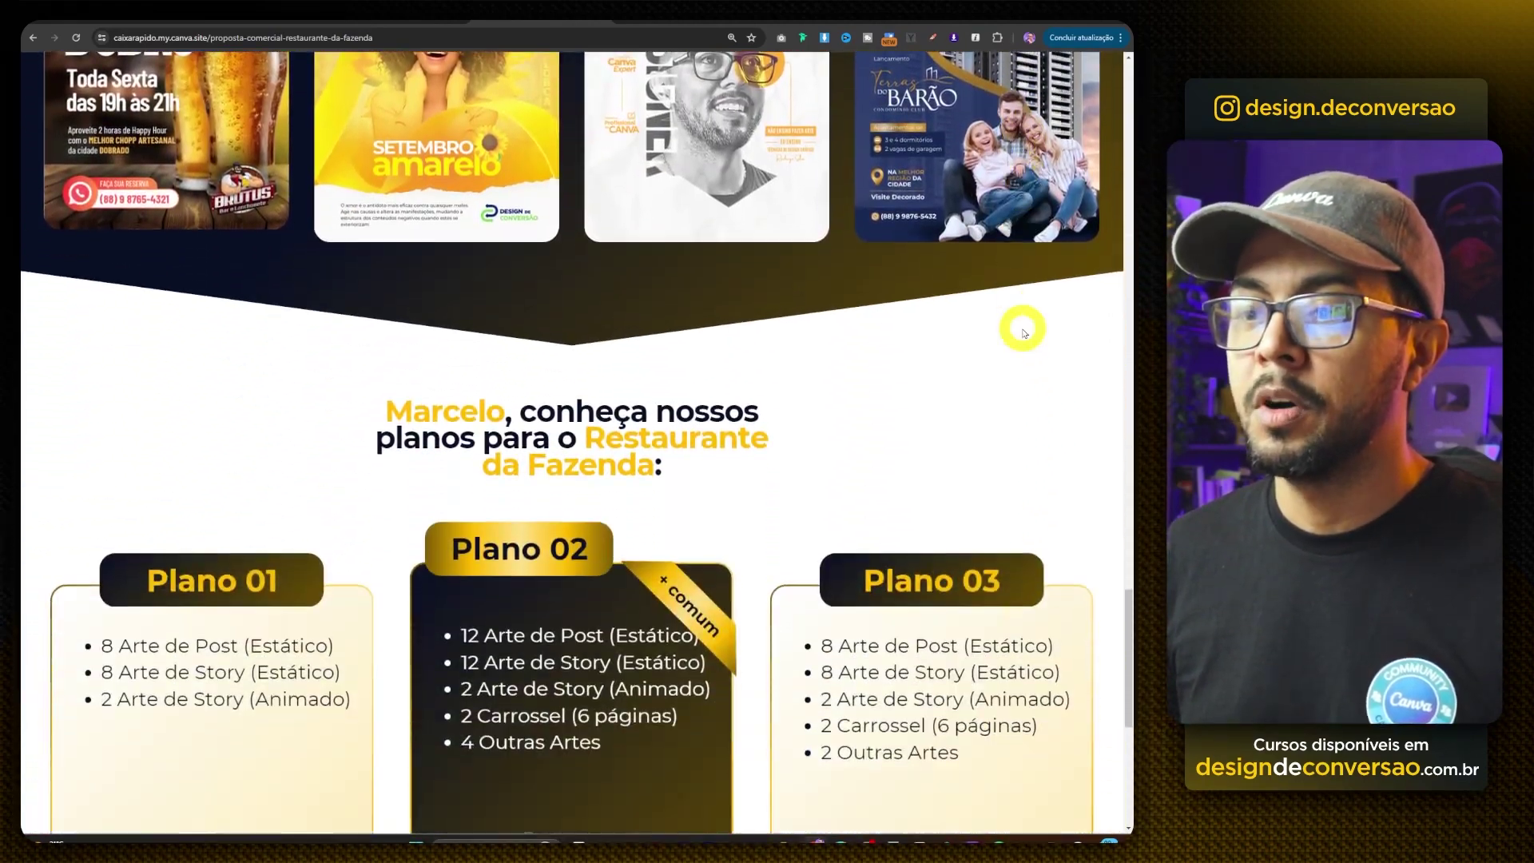
pyautogui.scroll(-5, 1024, 332)
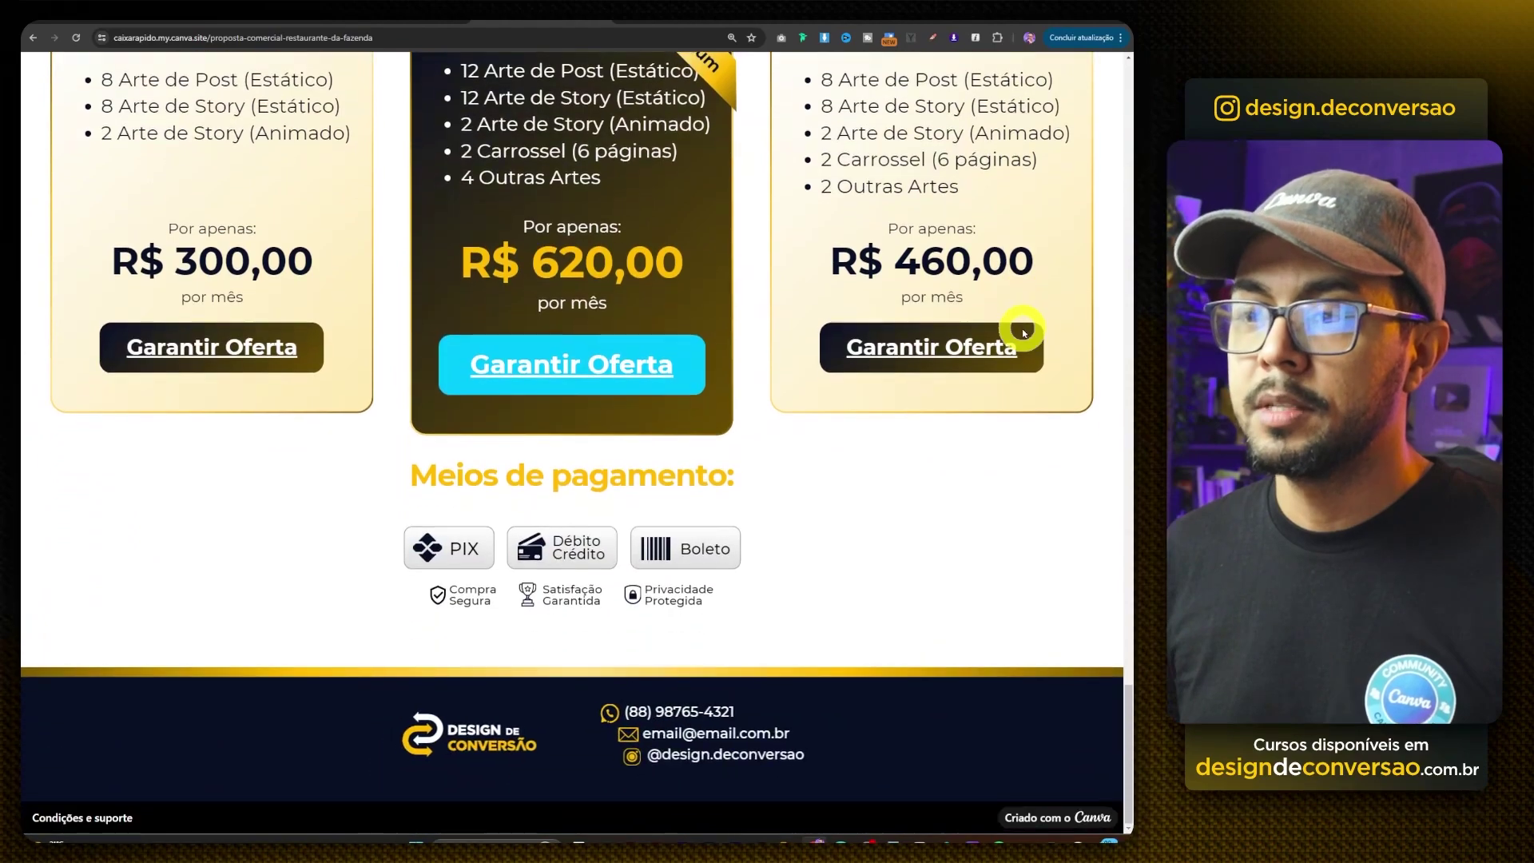
pyautogui.scroll(15, 1023, 332)
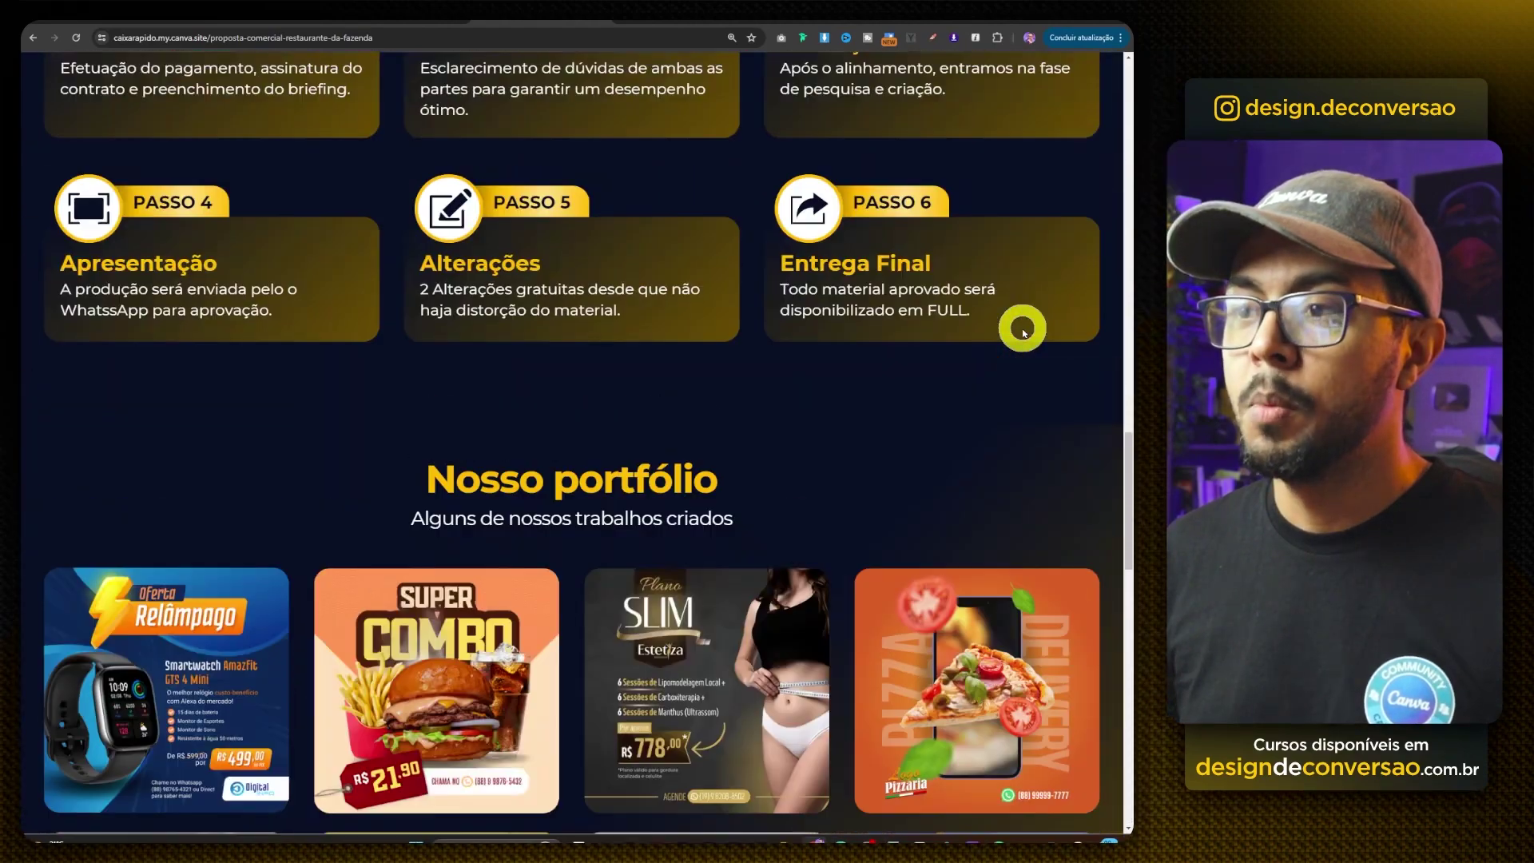
# - Test the proposal's "Garantir oferta" link and the Plano 02 offer link to WhatsApp, then return to the start of the proposal page
pyautogui.scroll(10, 1023, 332)
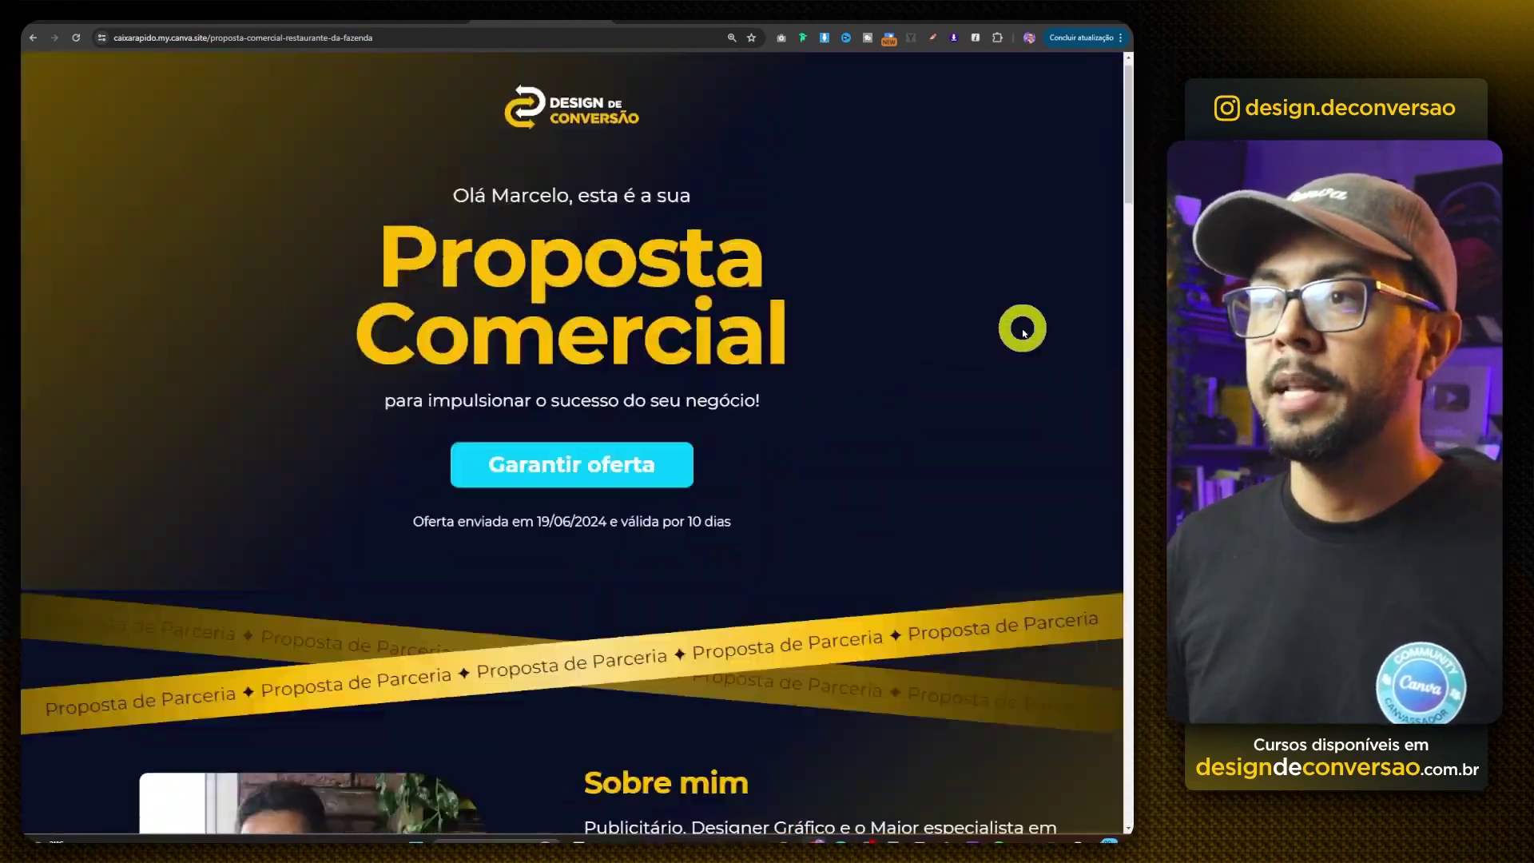
pyautogui.click(559, 488)
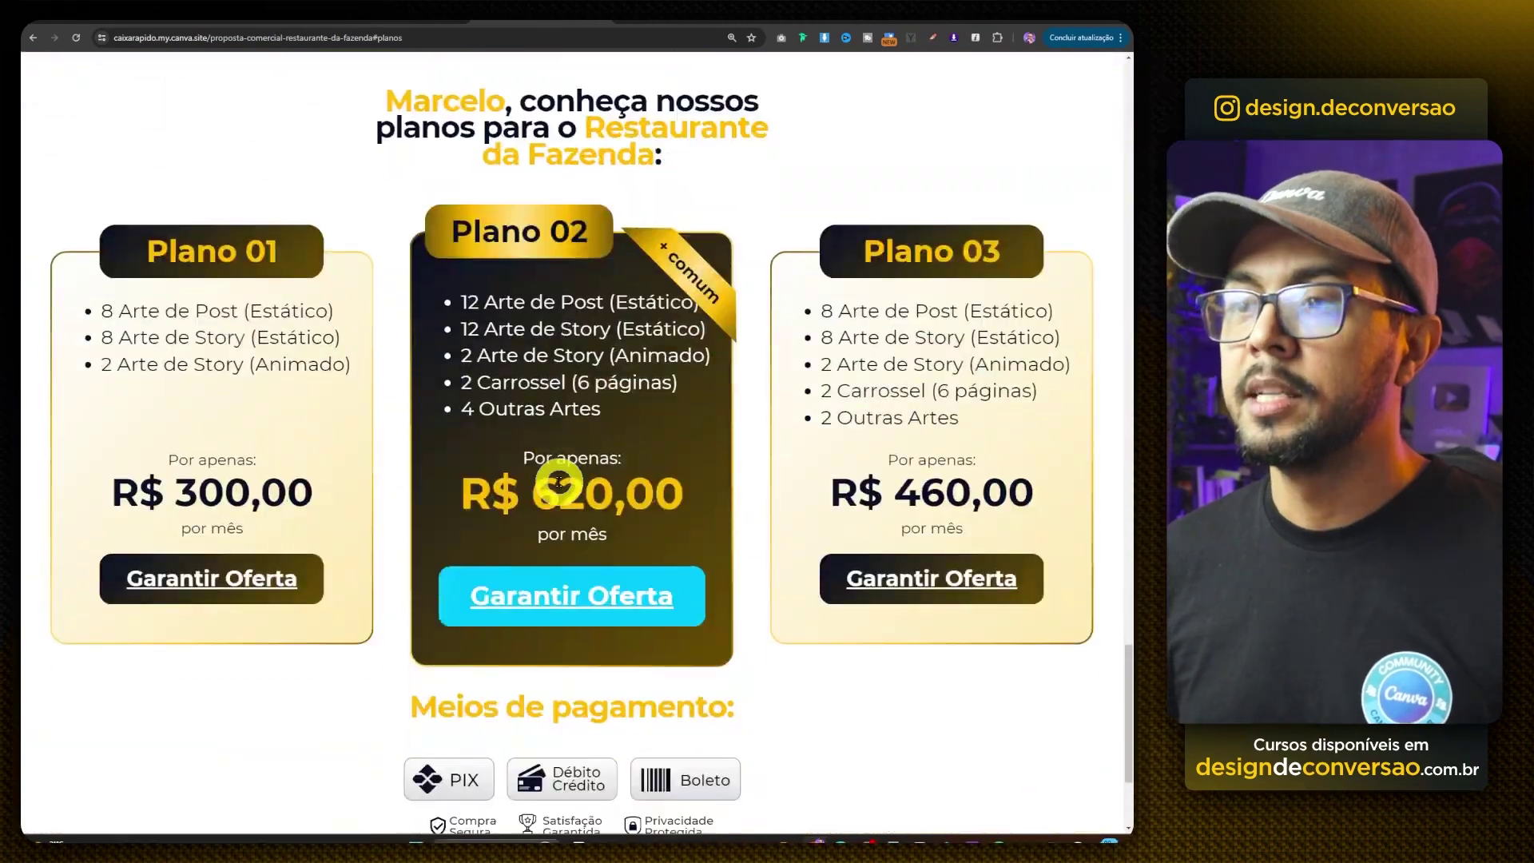
pyautogui.click(598, 601)
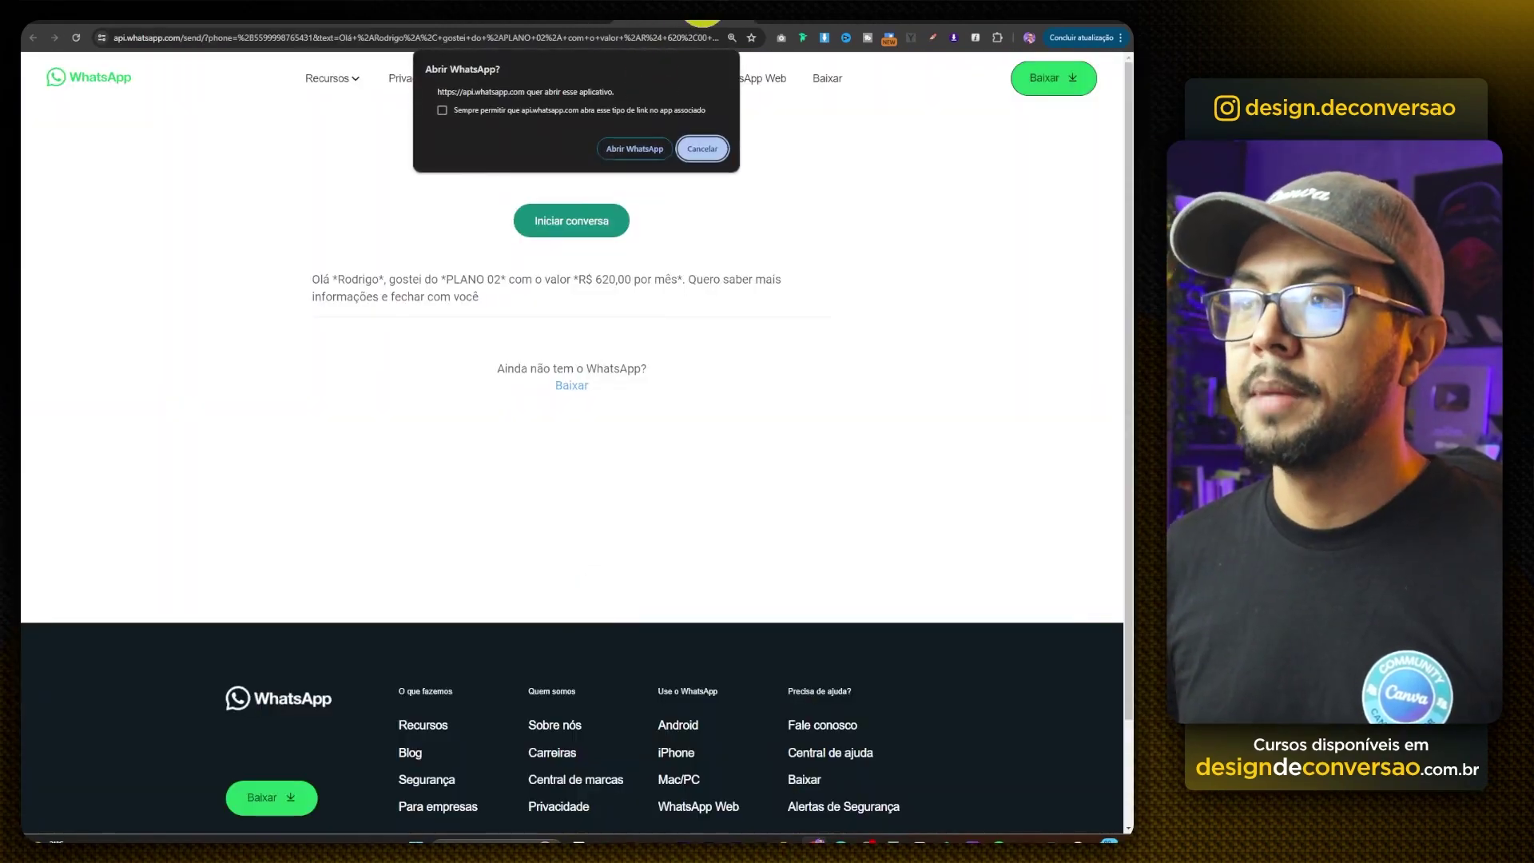
pyautogui.click(739, 17)
pyautogui.scroll(-3, 919, 415)
pyautogui.scroll(8, 969, 424)
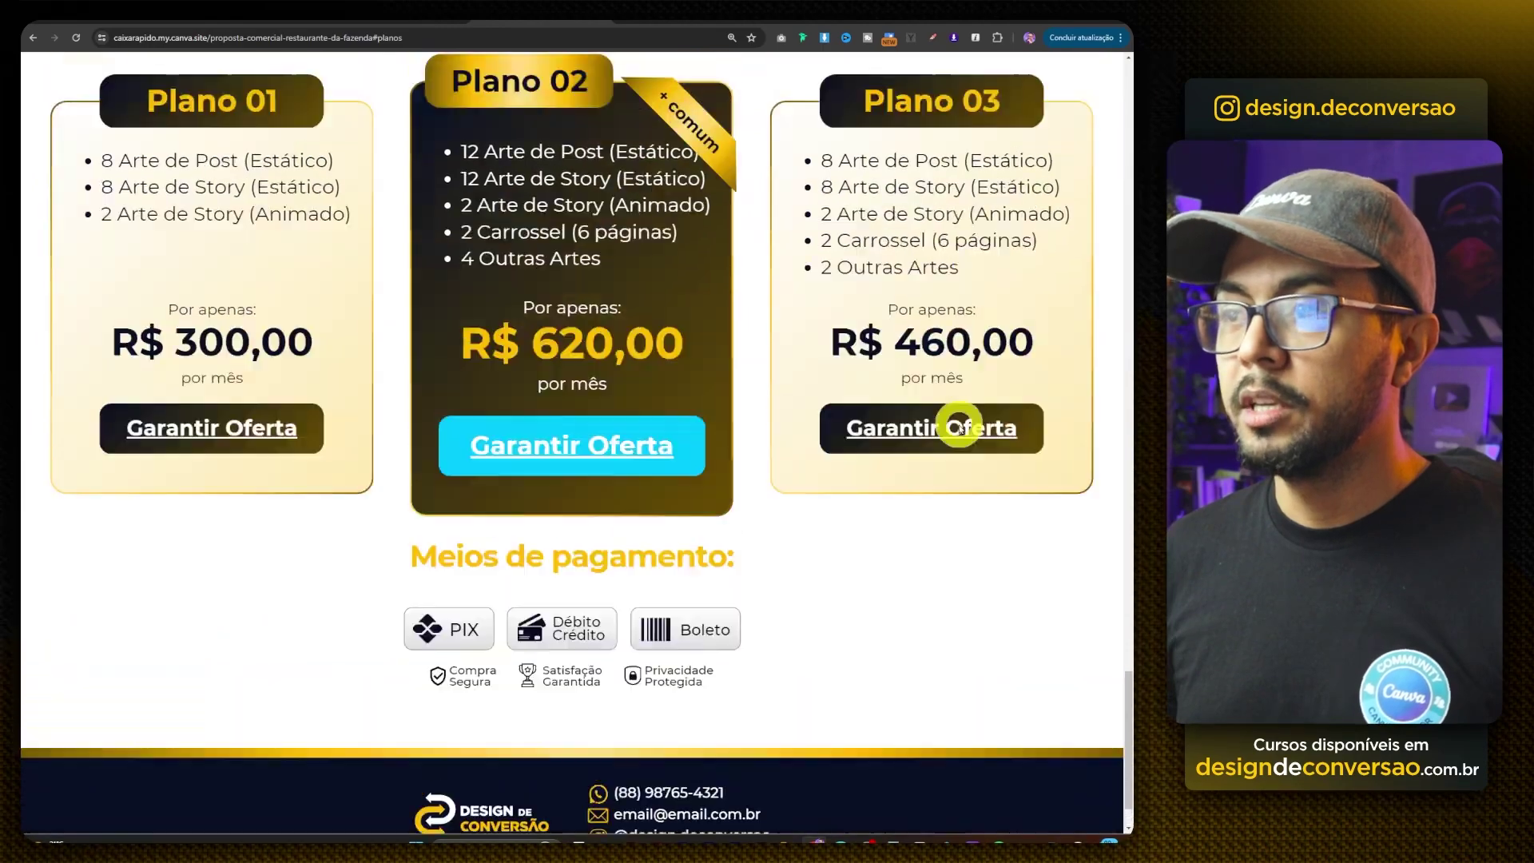
pyautogui.scroll(15, 878, 415)
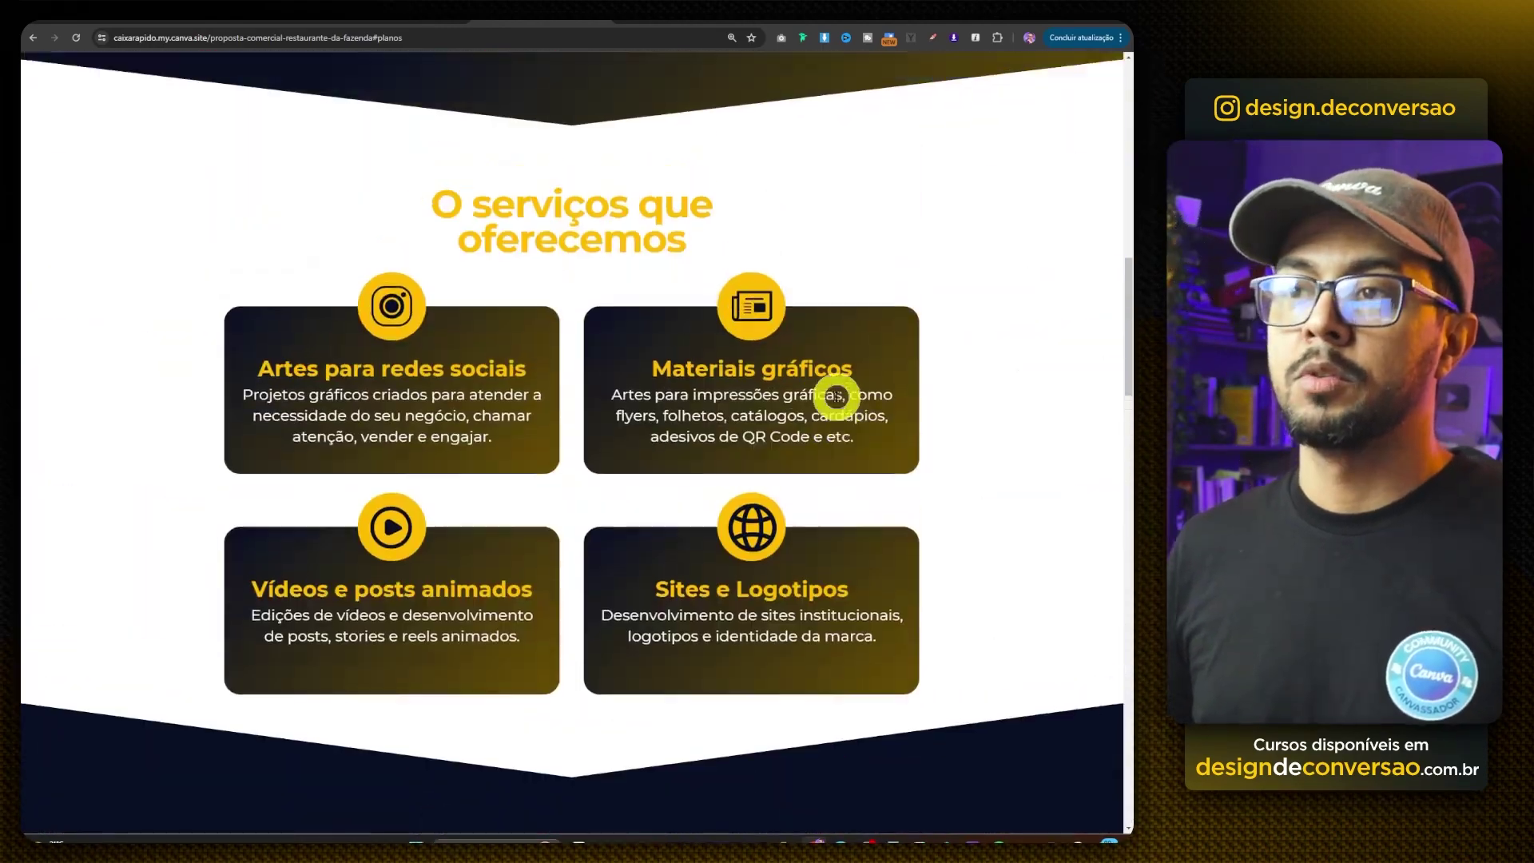
pyautogui.scroll(5, 836, 397)
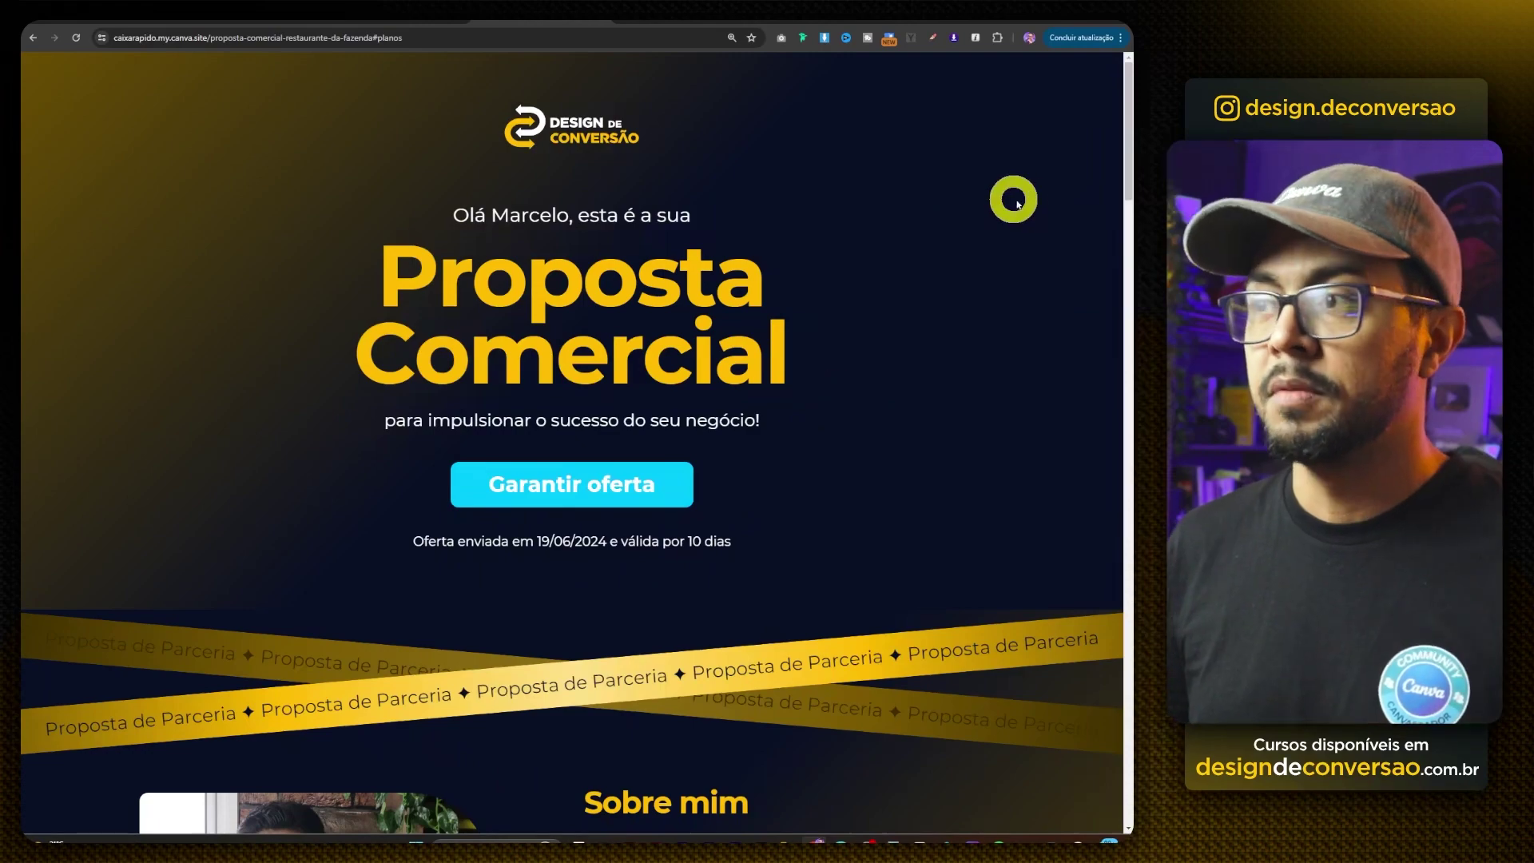
# - Narrow the browser window to phone width and examine the proposal's mobile layout from the header to the stacked plan cards
pyautogui.moveTo(1127, 228); pyautogui.dragTo(357, 296)
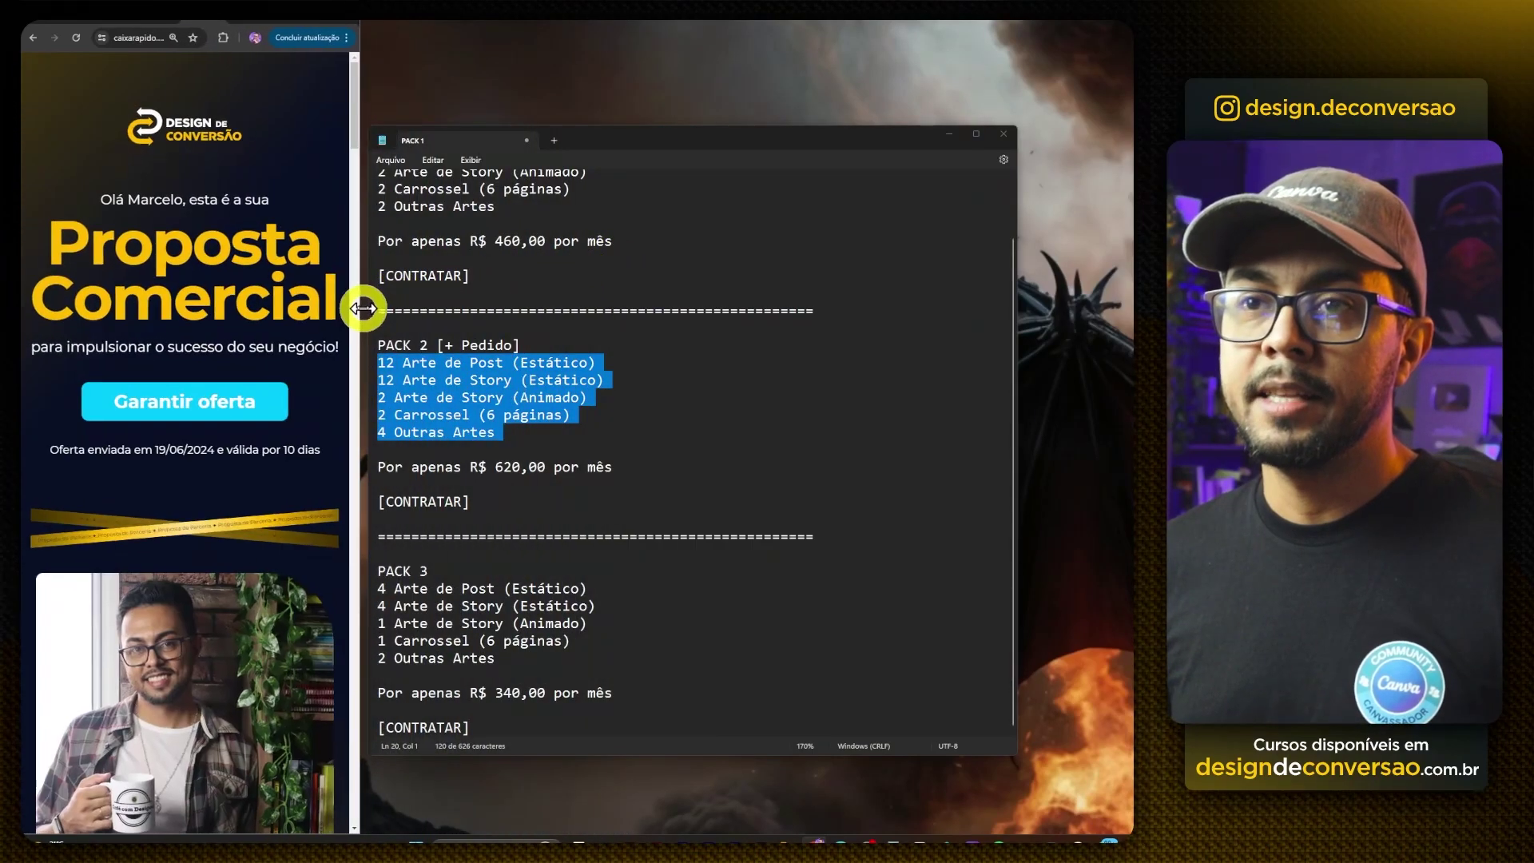
pyautogui.scroll(-3, 162, 298)
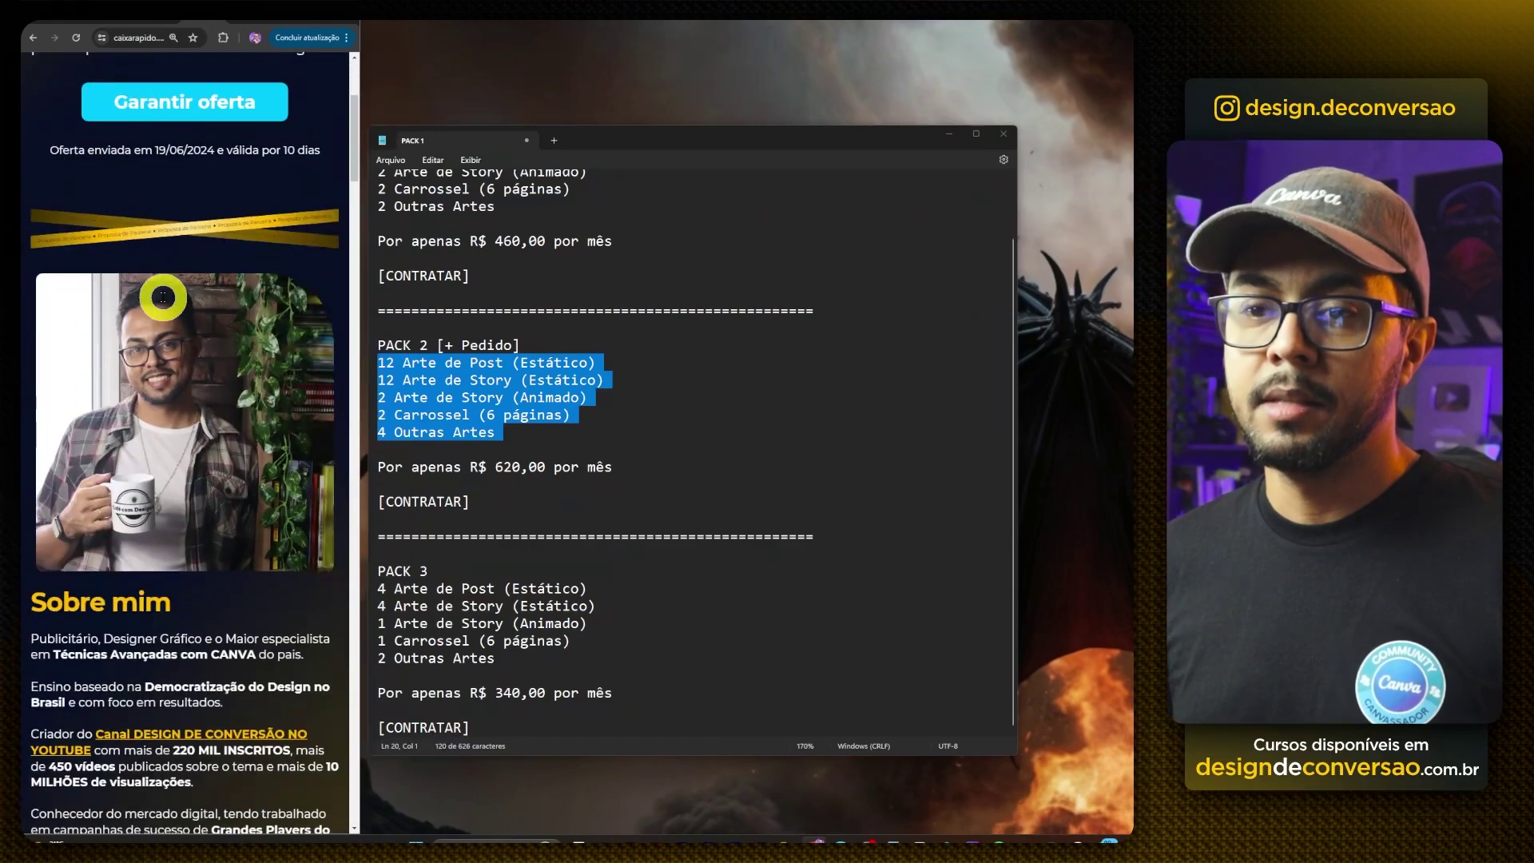
pyautogui.scroll(5, 164, 300)
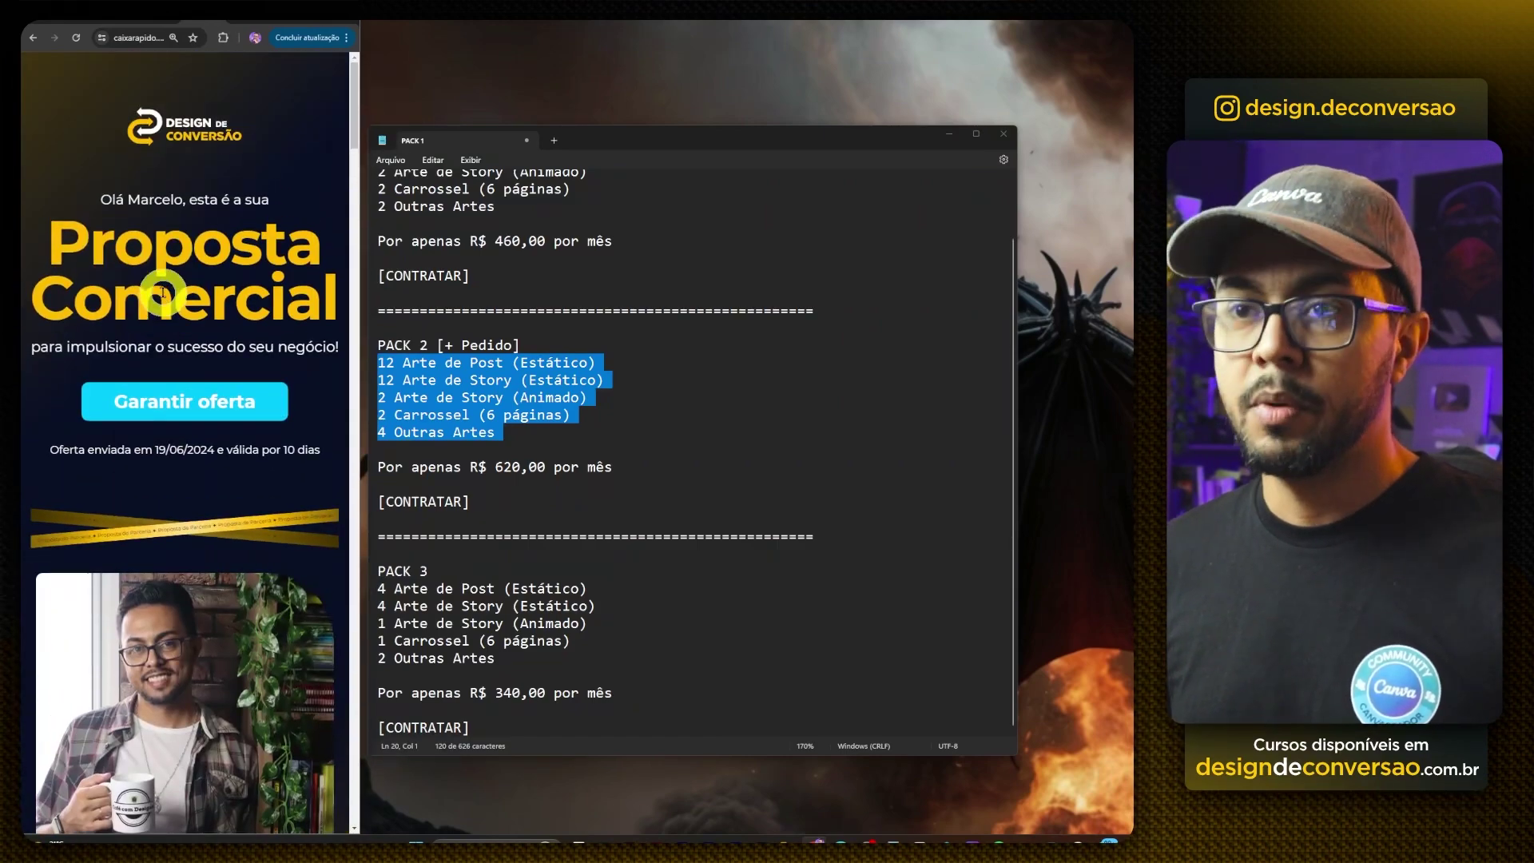
pyautogui.scroll(-2, 186, 219)
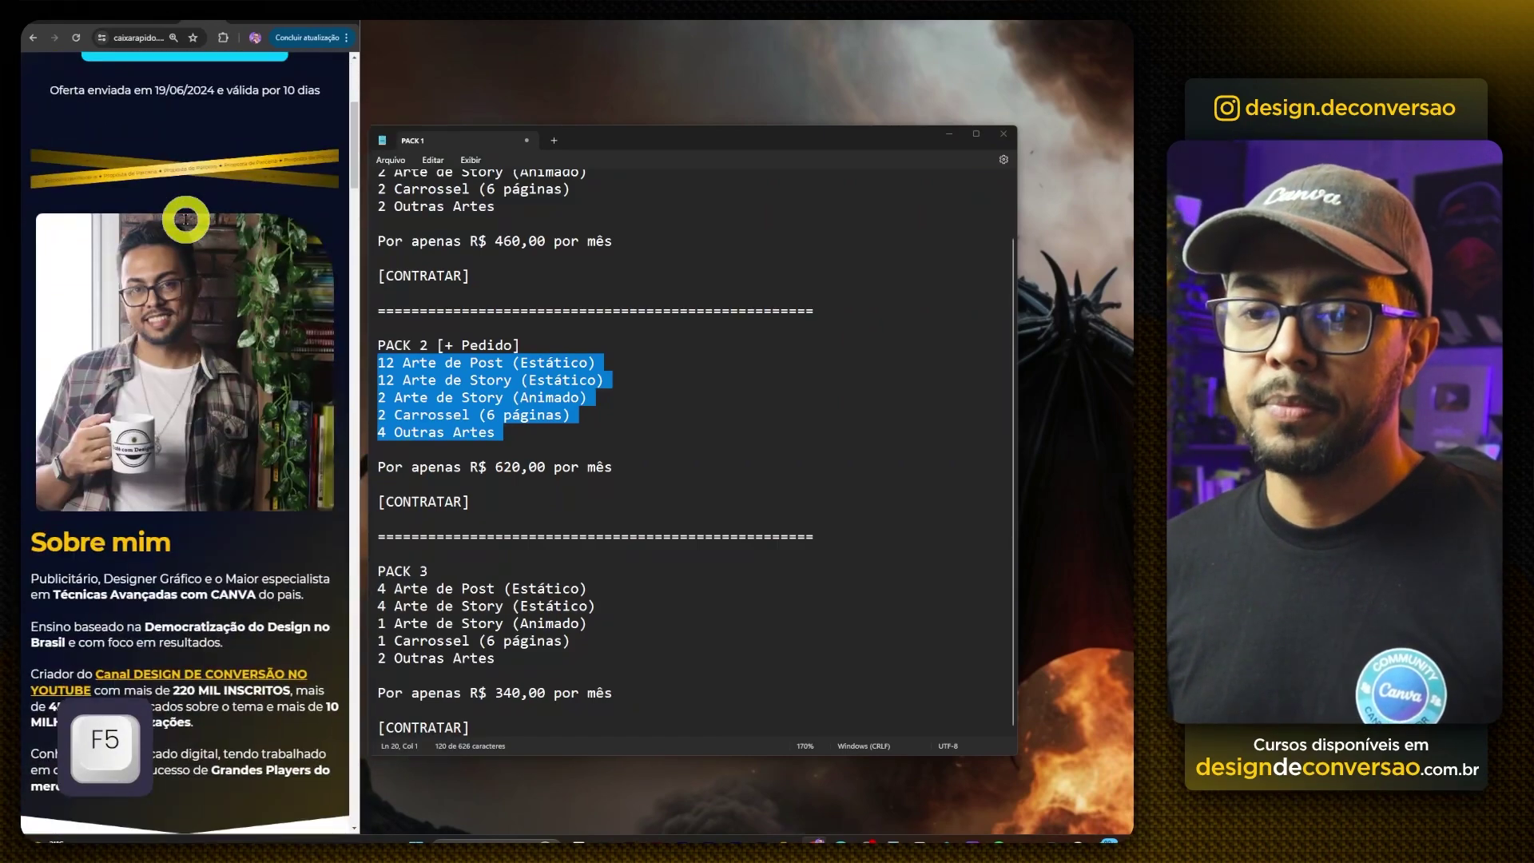
pyautogui.scroll(-2, 186, 218)
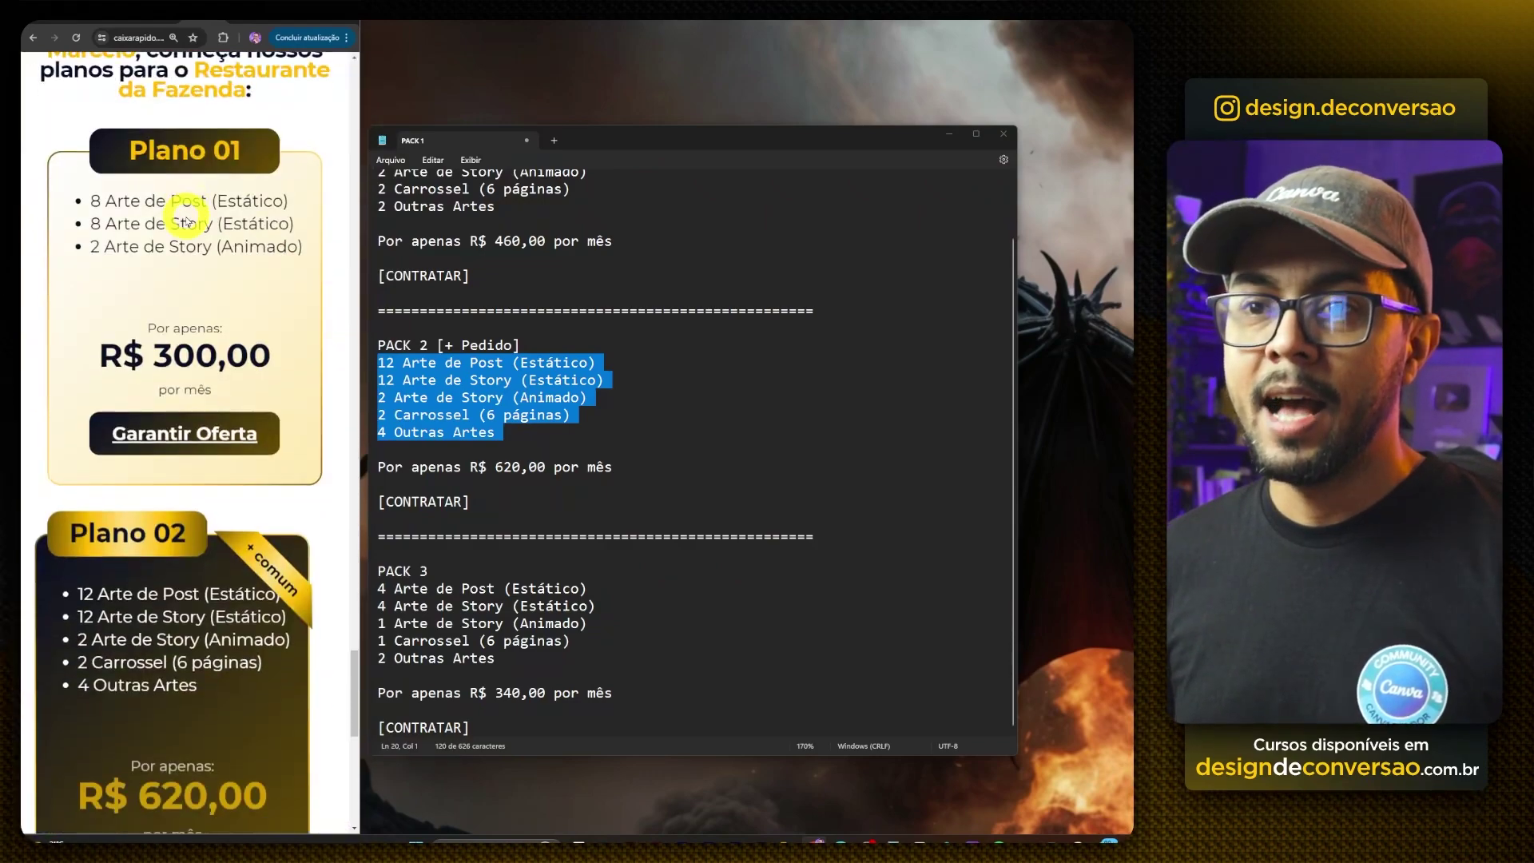
pyautogui.scroll(-2, 186, 220)
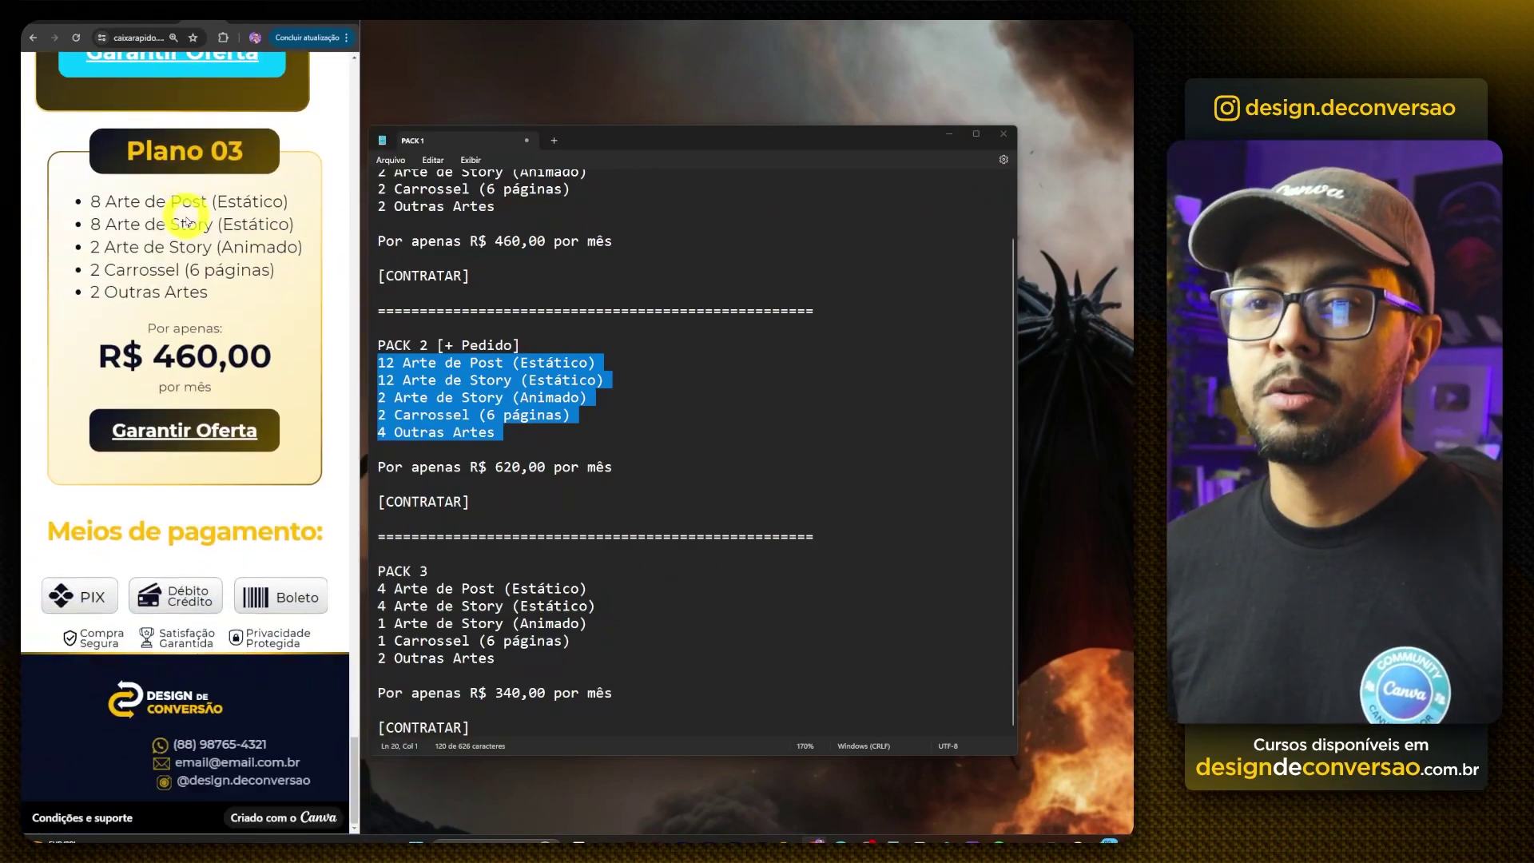
pyautogui.scroll(15, 186, 220)
# - Switch to the profissionaldocanva.com.br course site and examine its artwork gallery, methodology and list of included benefits
pyautogui.scroll(-1, 200, 177)
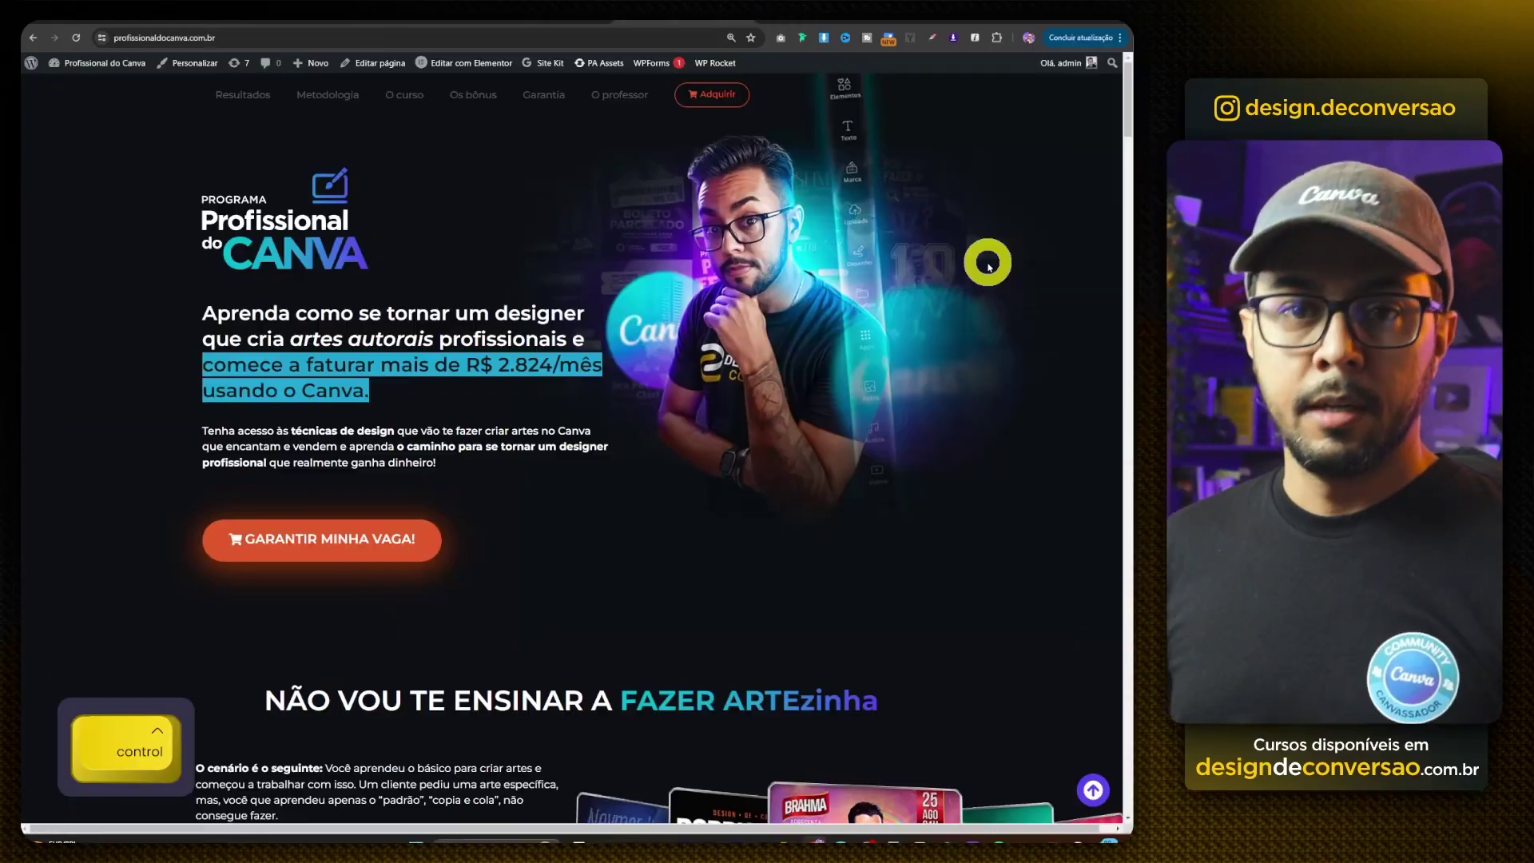
pyautogui.scroll(-7, 988, 262)
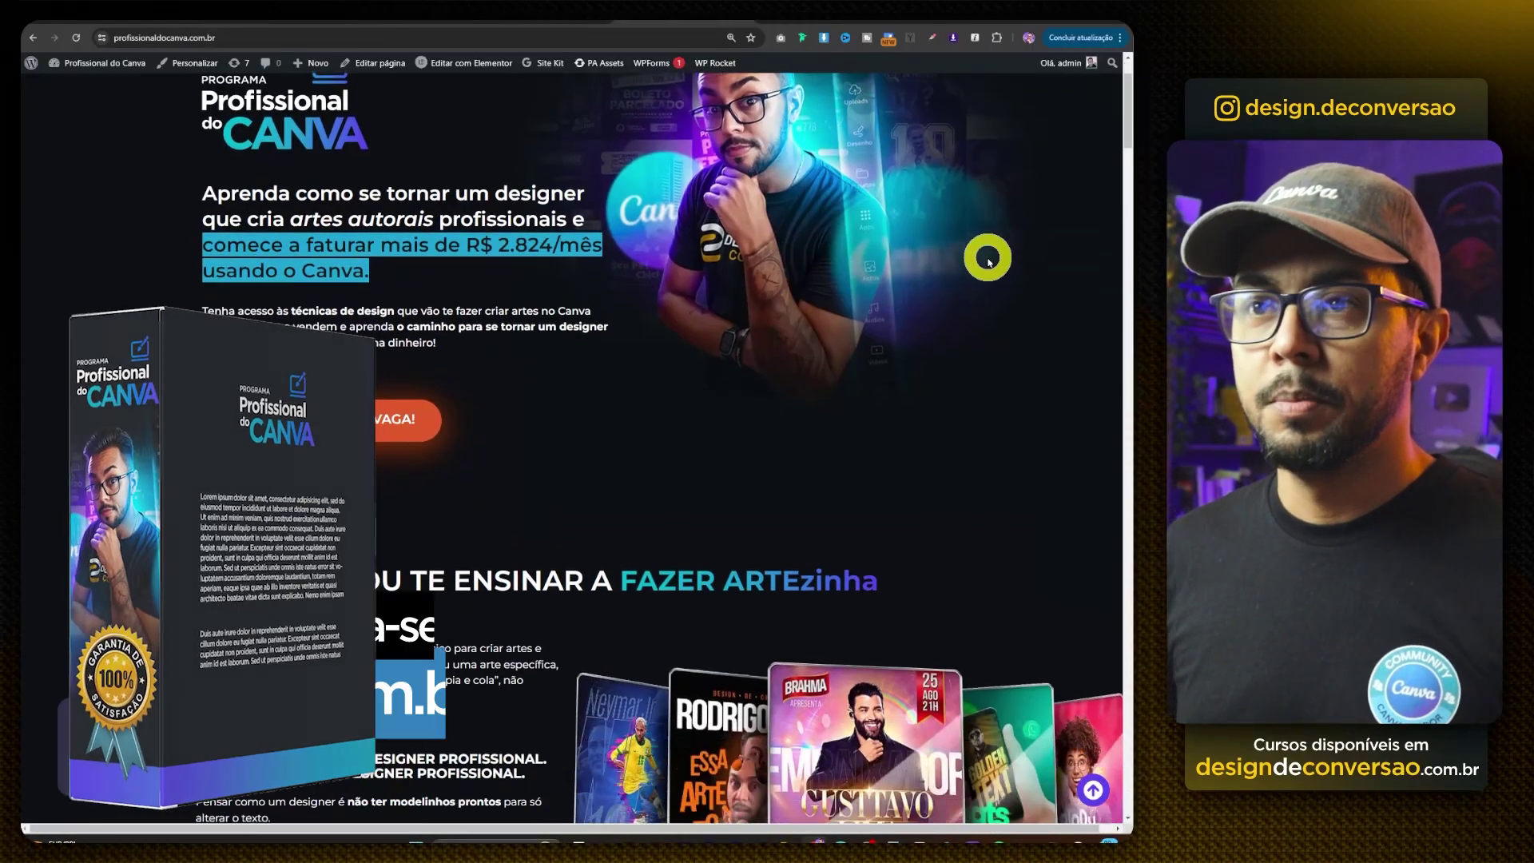
pyautogui.scroll(-15, 988, 261)
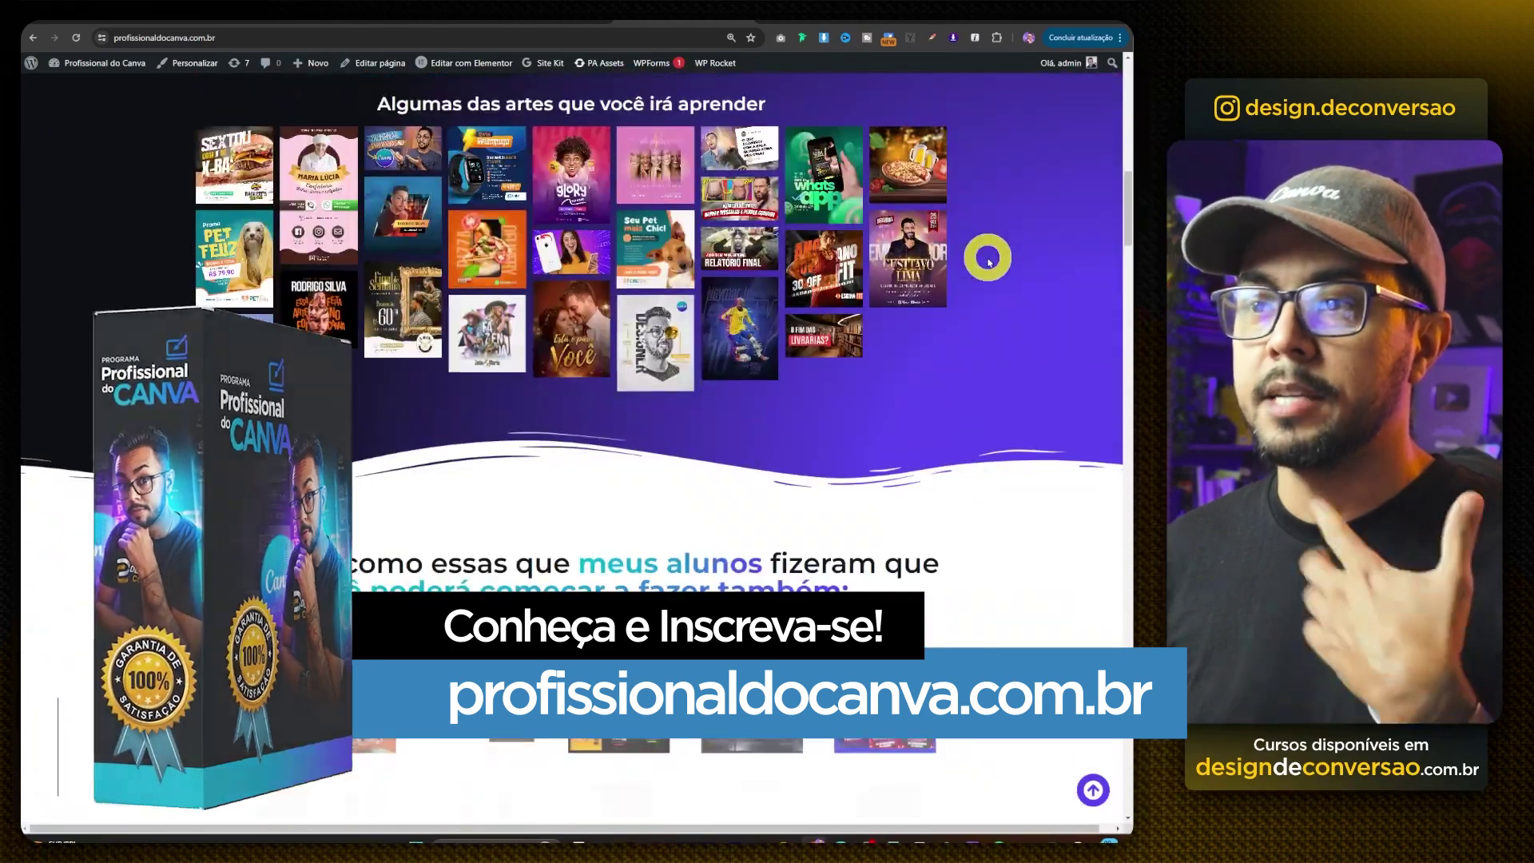
pyautogui.scroll(-9, 988, 261)
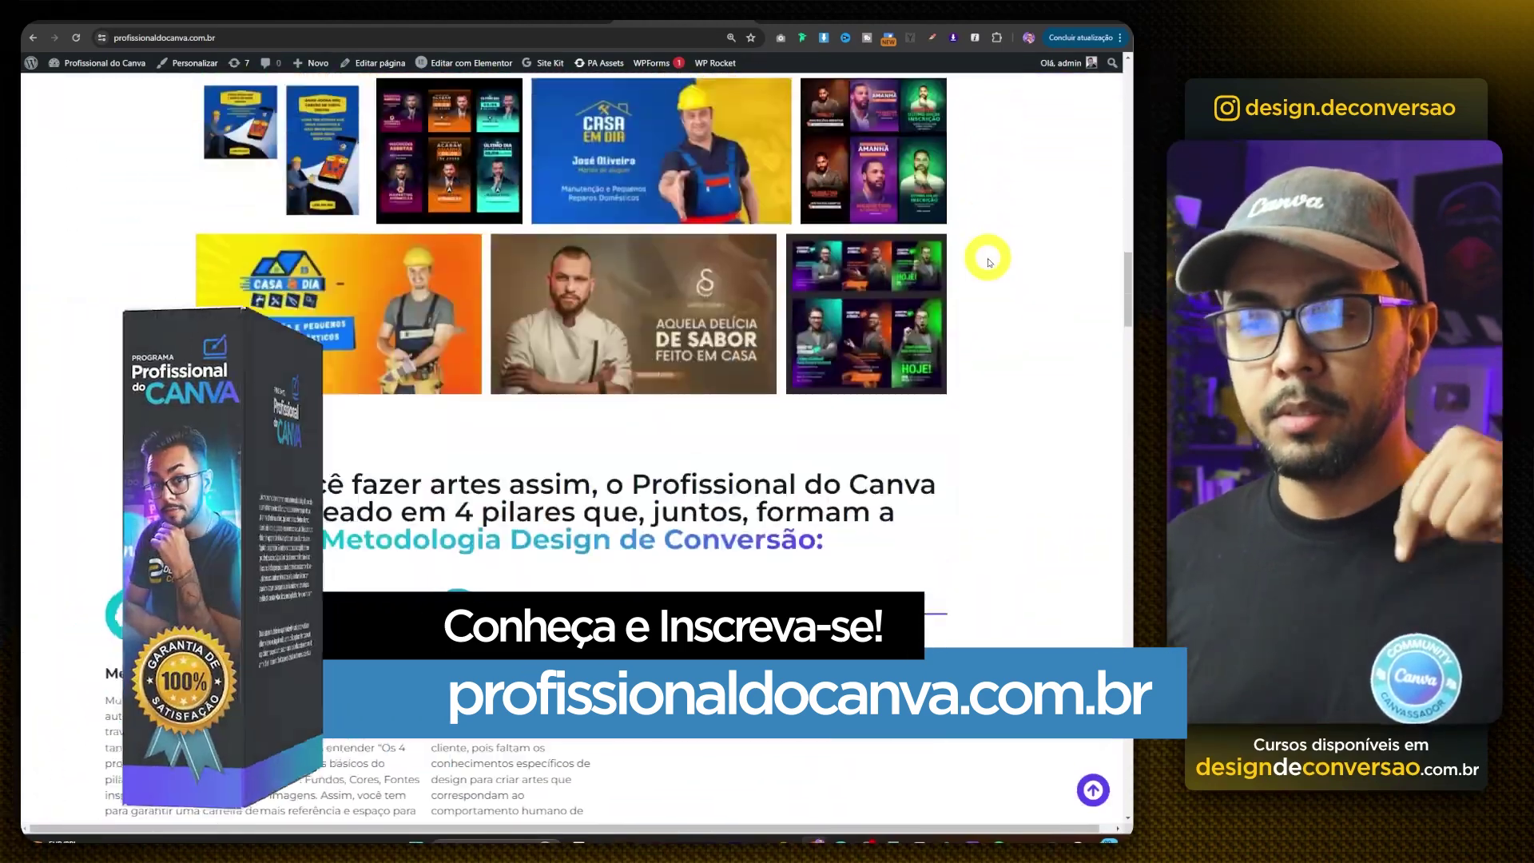
pyautogui.scroll(-10, 988, 261)
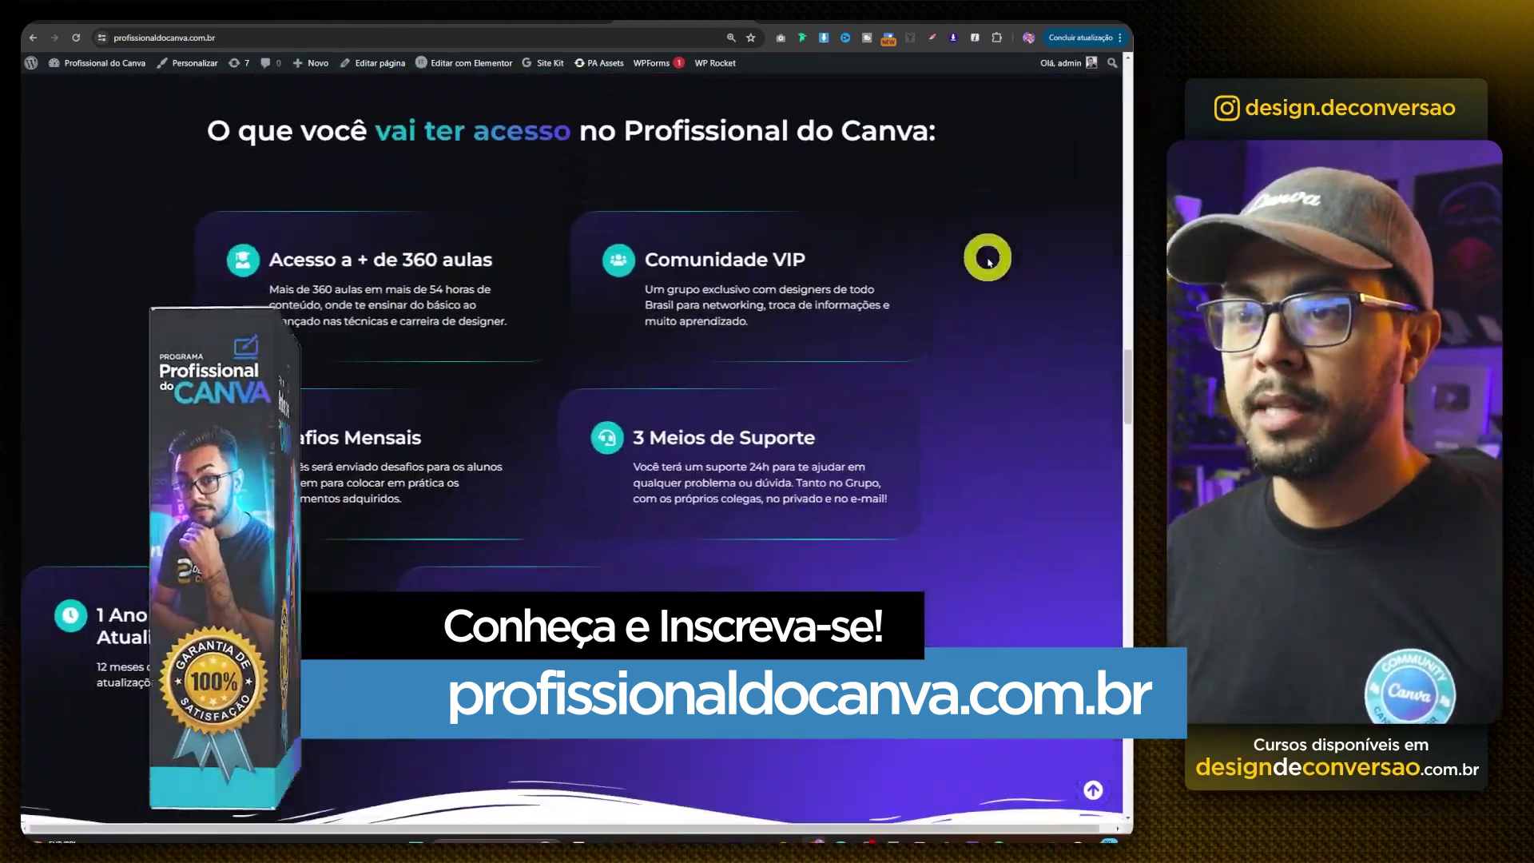
pyautogui.scroll(1, 988, 261)
pyautogui.scroll(20, 988, 261)
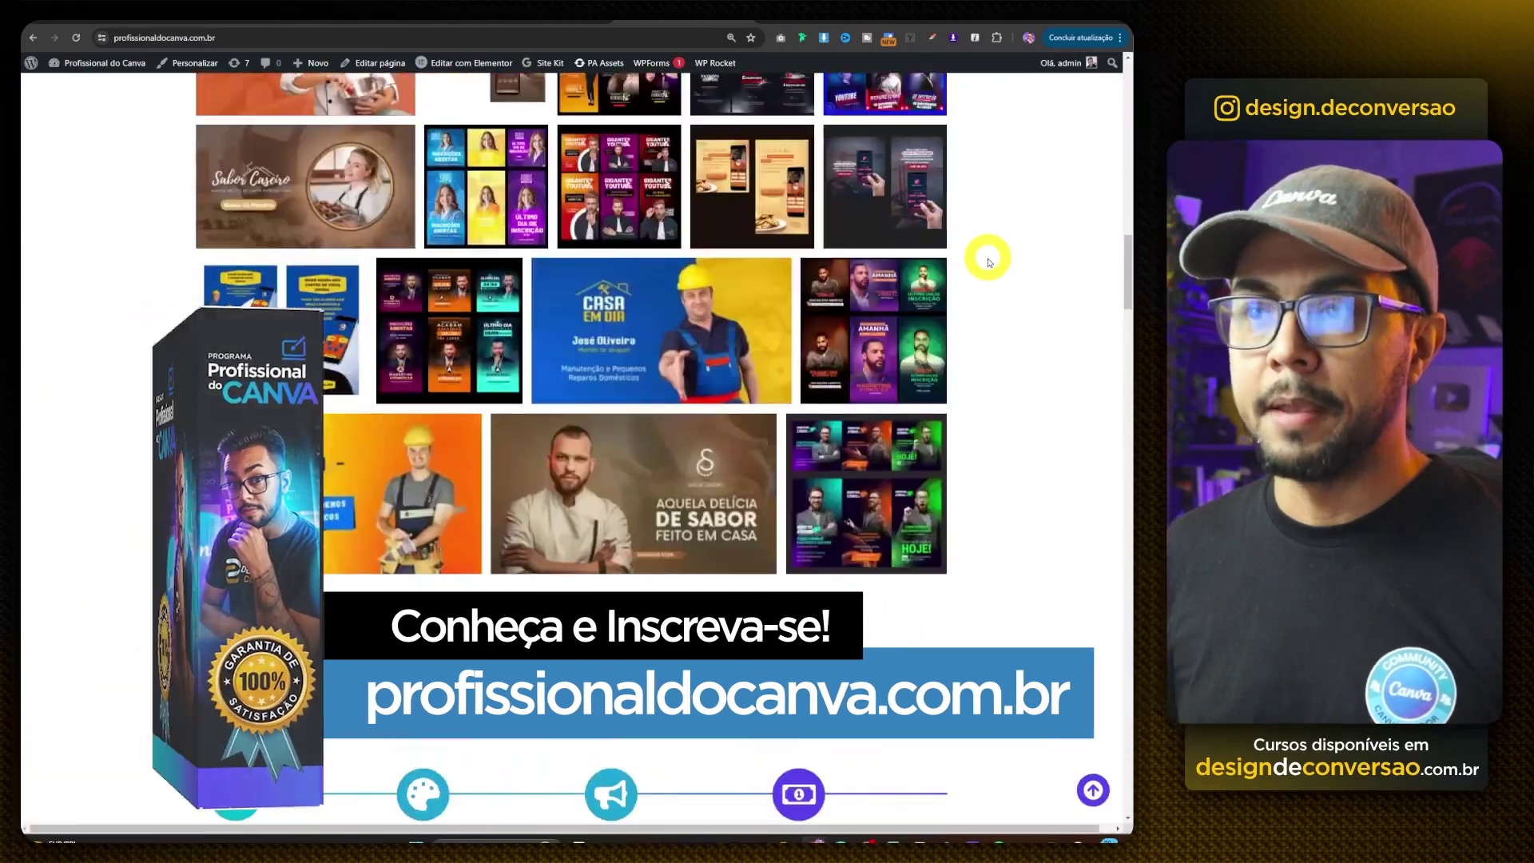
pyautogui.scroll(9, 988, 261)
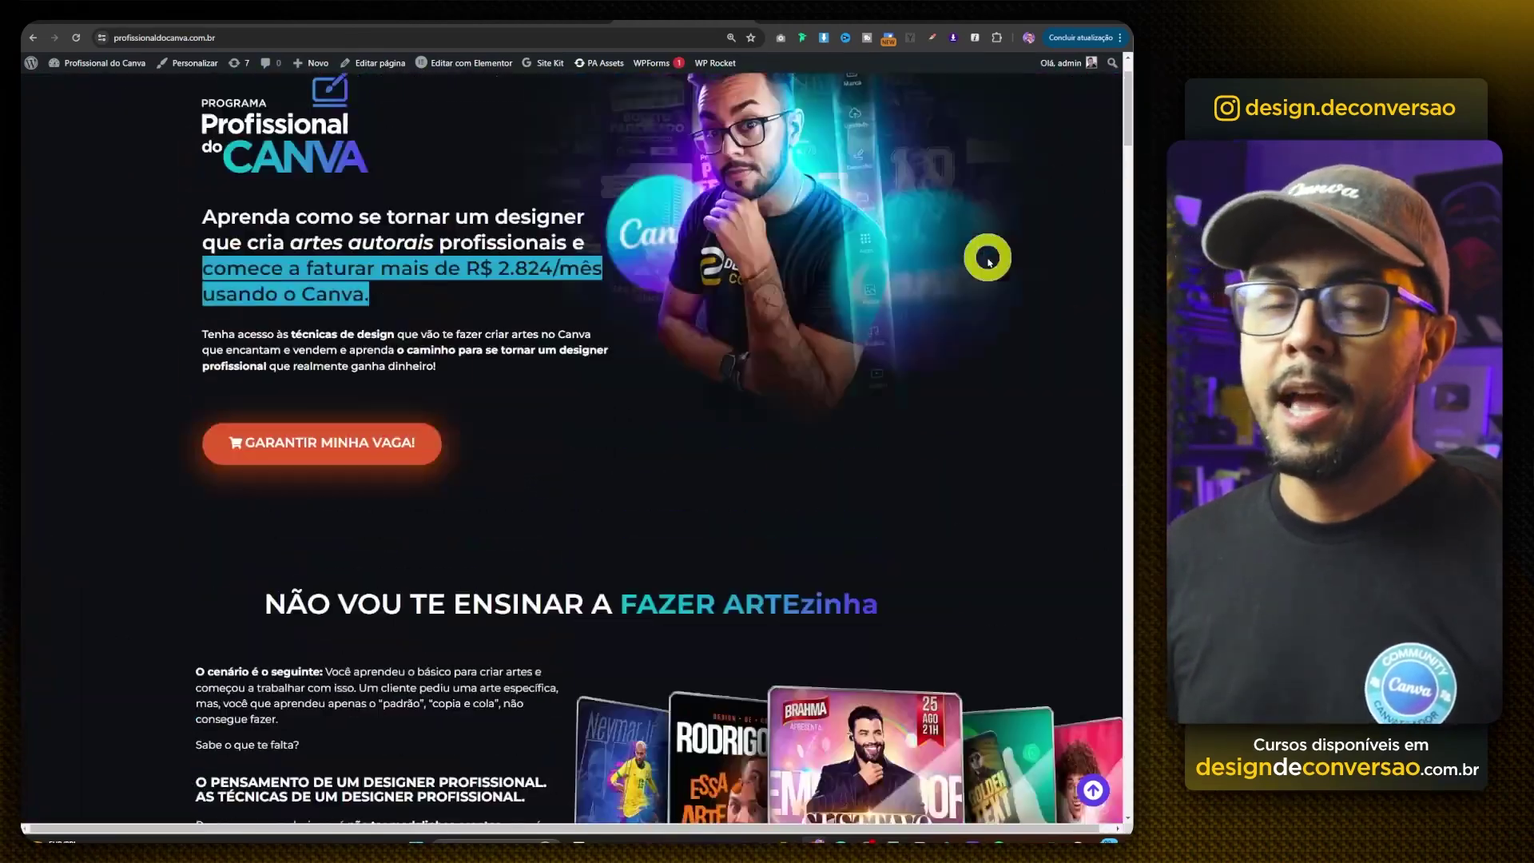
pyautogui.scroll(1, 988, 262)
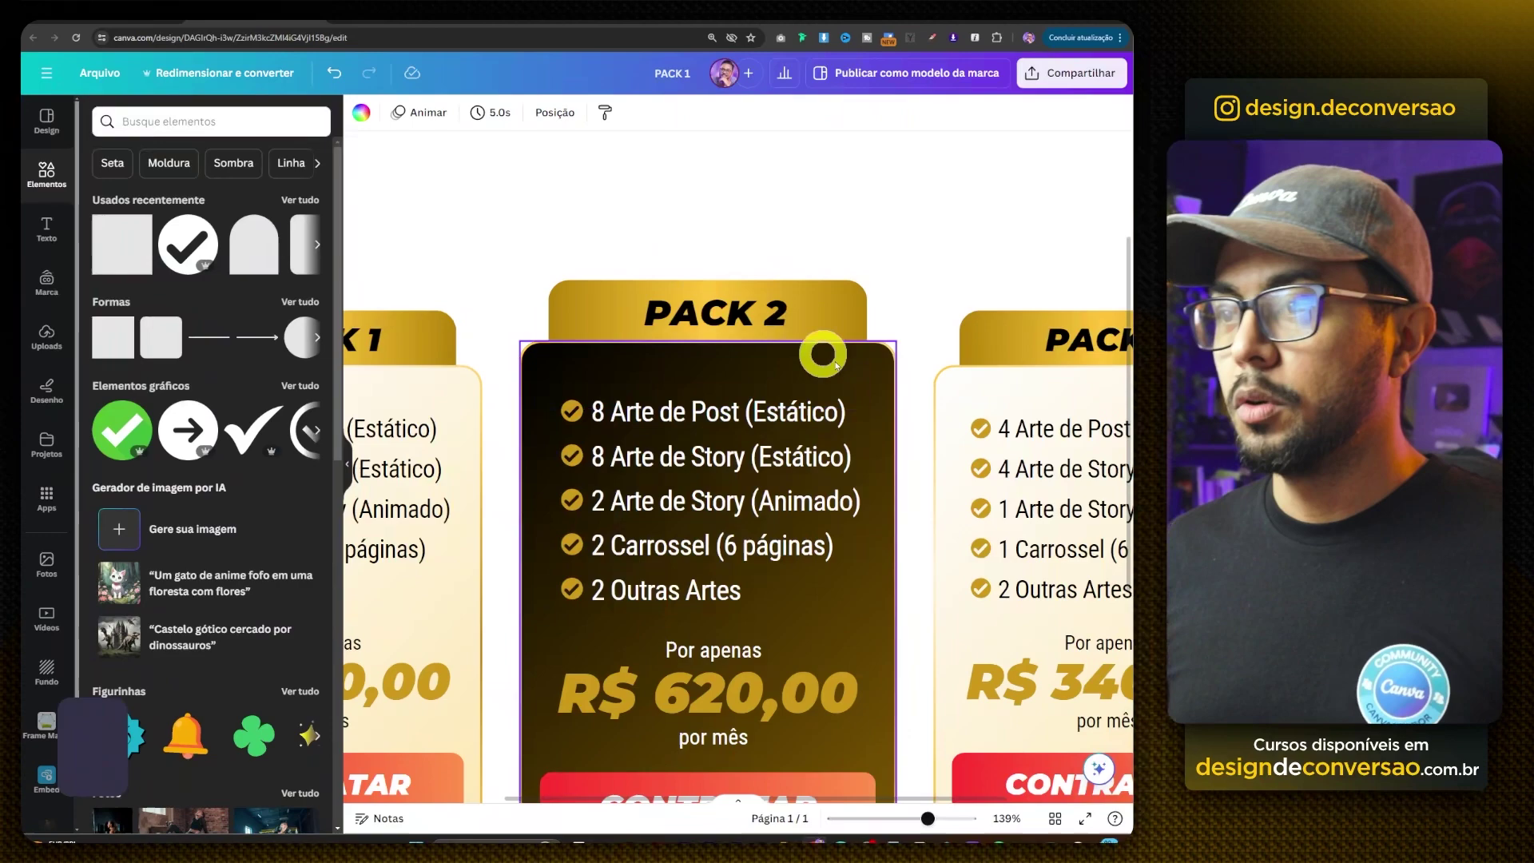
# - Back in the Canva pricing design, add a trapezoid shape, shrink it to about 64 × 48 px and place it inside PACK 2's upper-right corner
pyautogui.scroll(5, 873, 361)
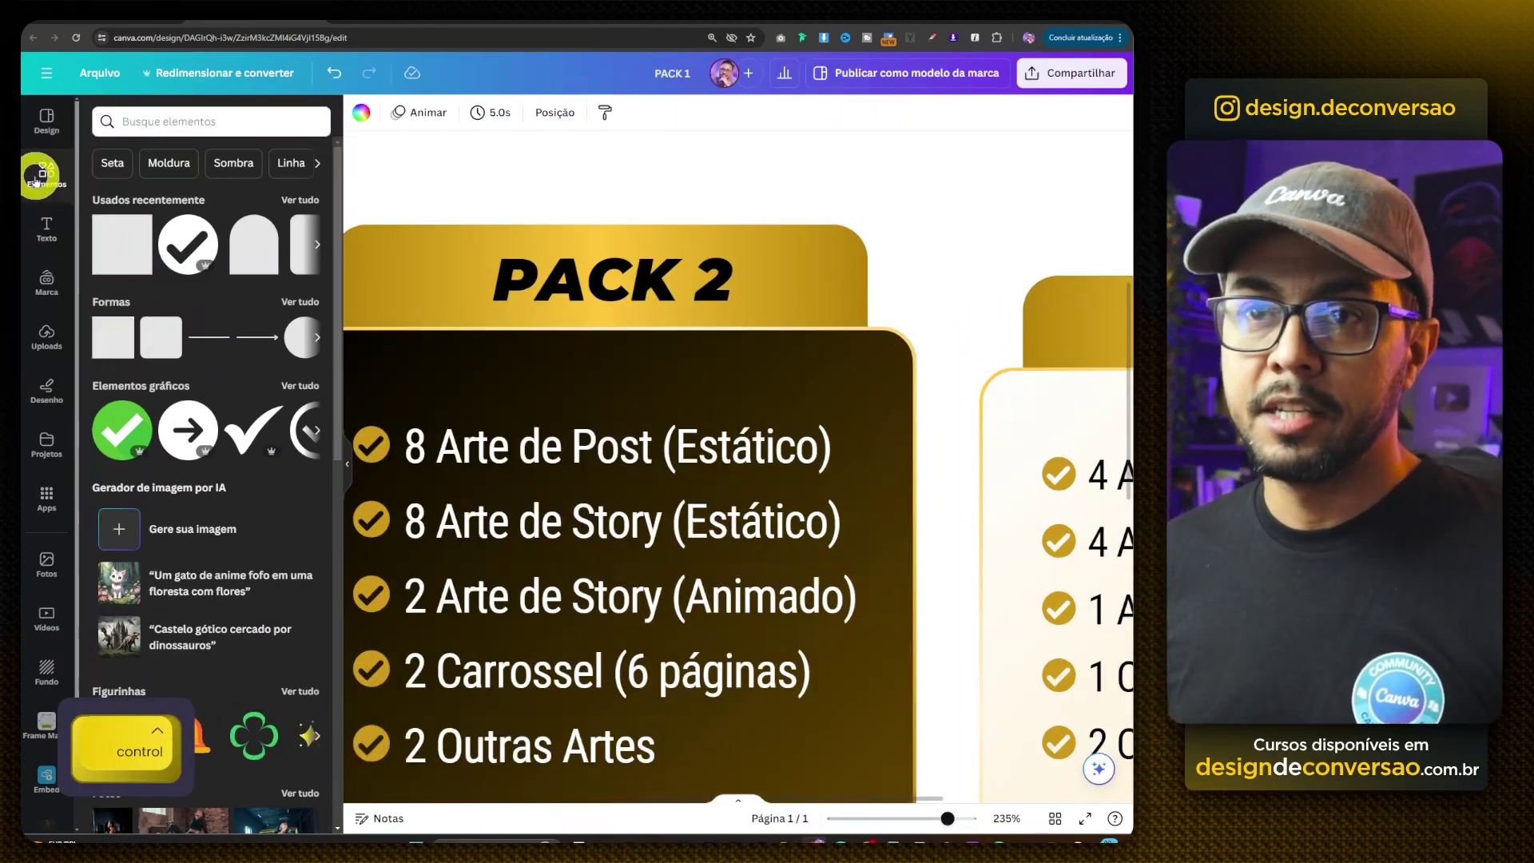
pyautogui.click(292, 301)
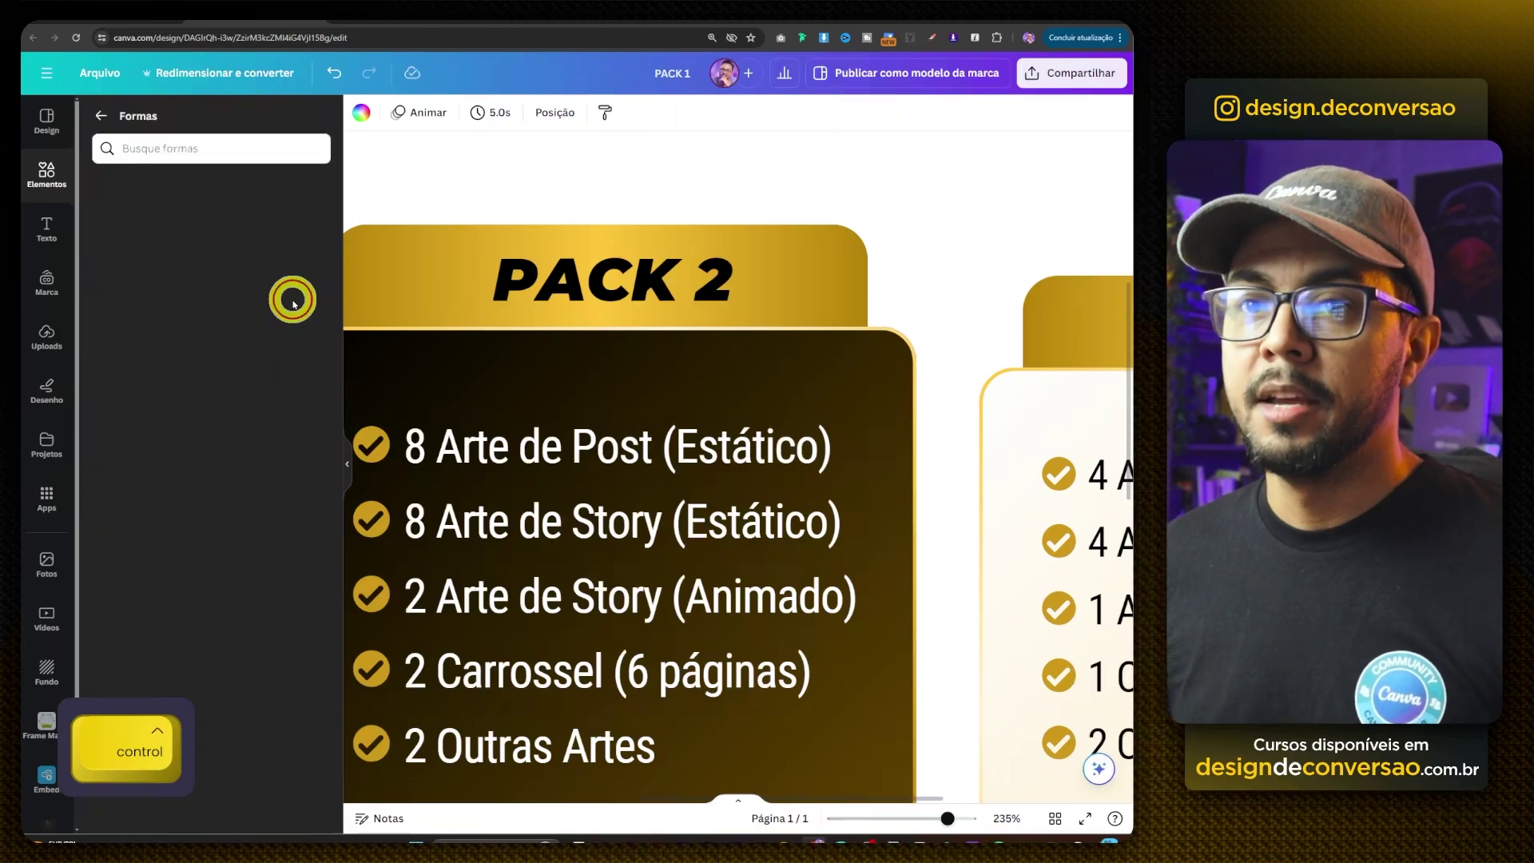
pyautogui.scroll(-3, 240, 365)
pyautogui.scroll(-3, 223, 359)
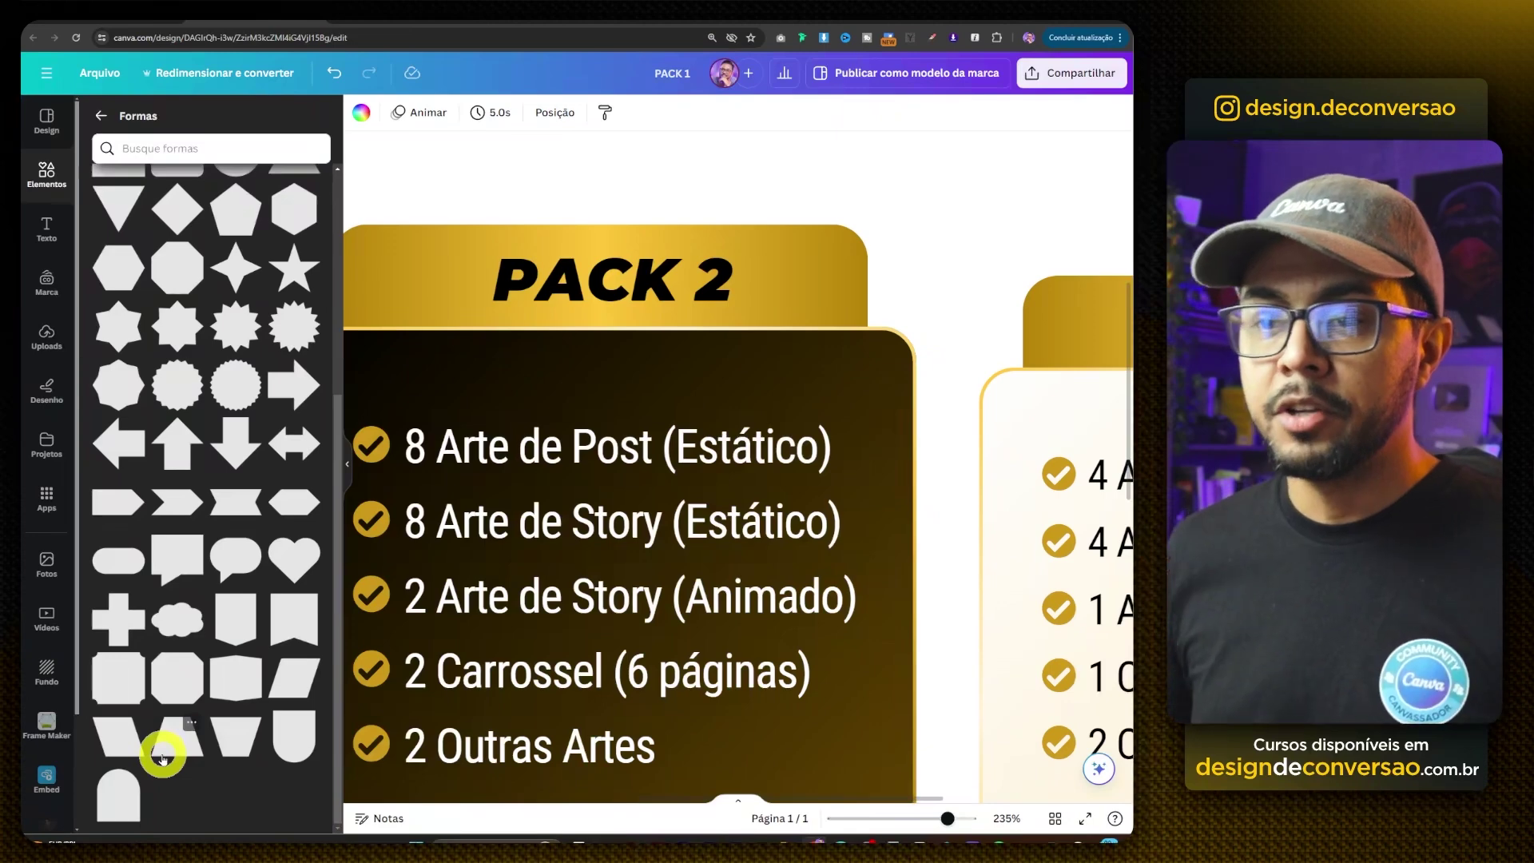
pyautogui.click(178, 743)
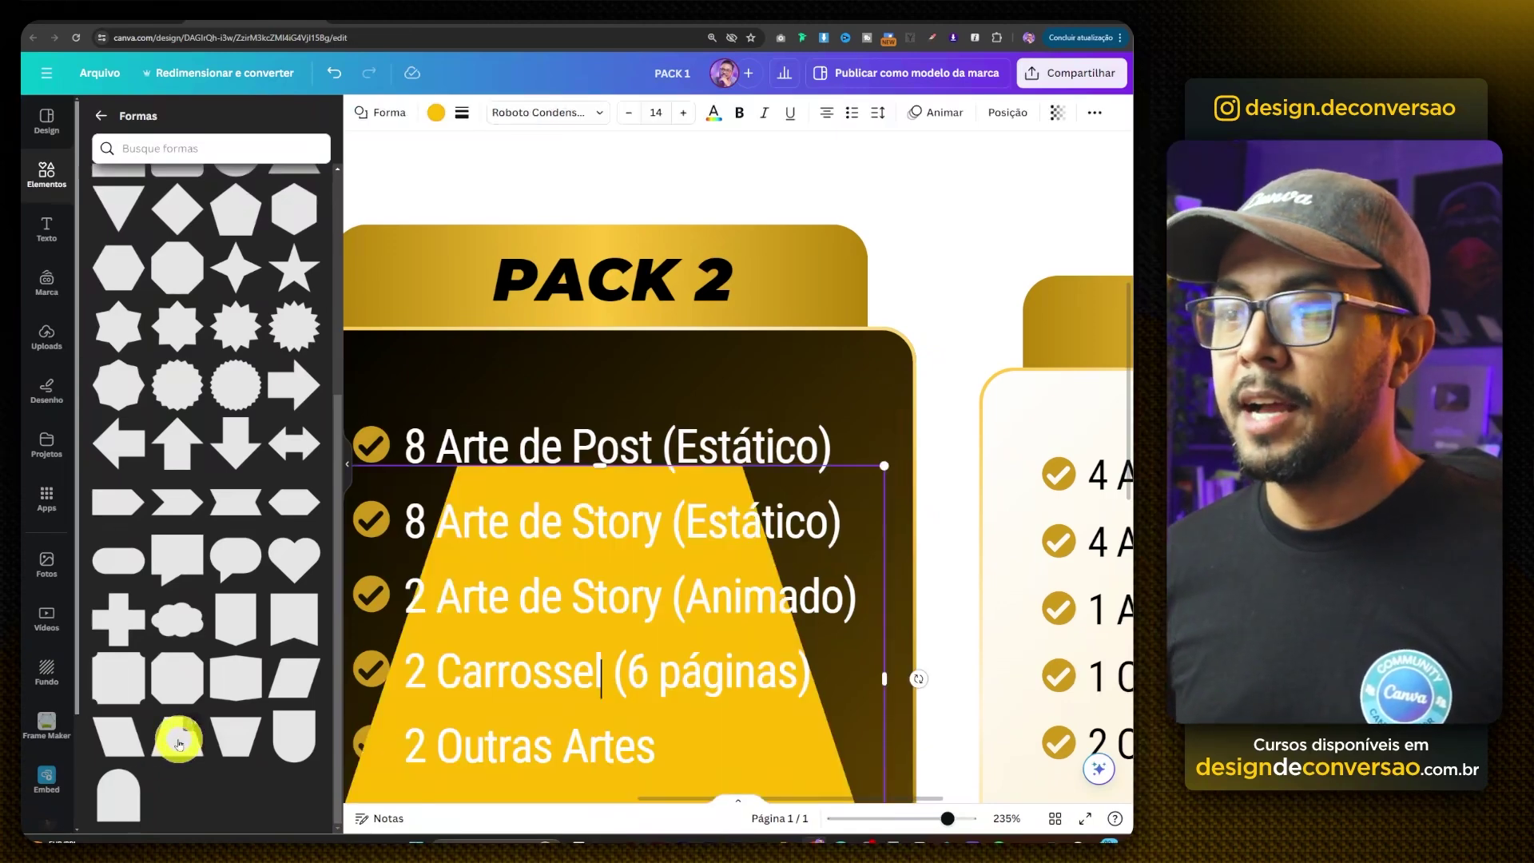
pyautogui.moveTo(844, 791); pyautogui.dragTo(943, 497)
pyautogui.moveTo(973, 180); pyautogui.dragTo(844, 359)
pyautogui.press('alt')
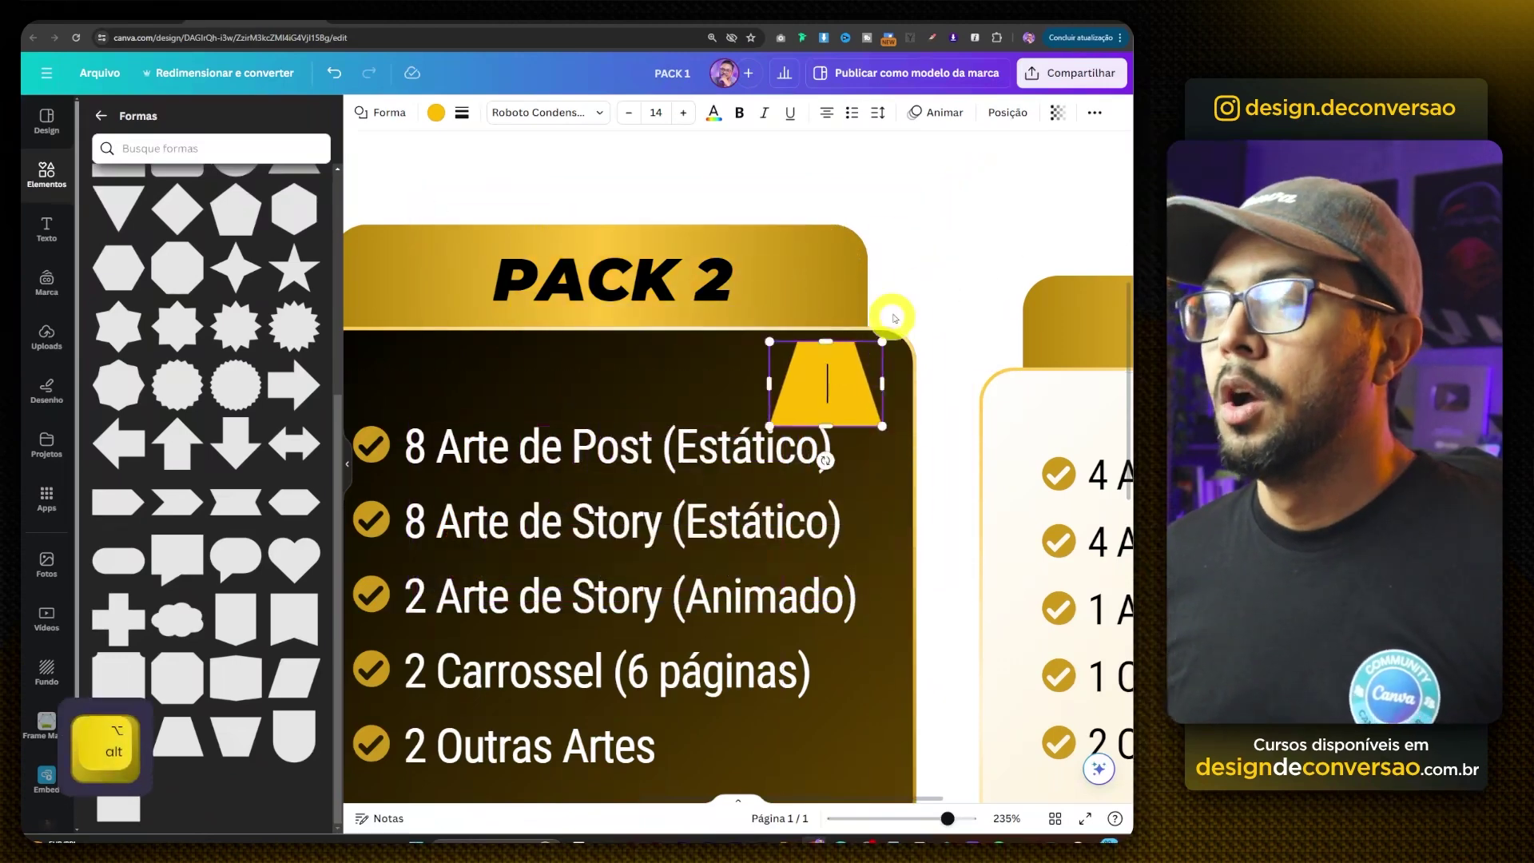
pyautogui.click(941, 263)
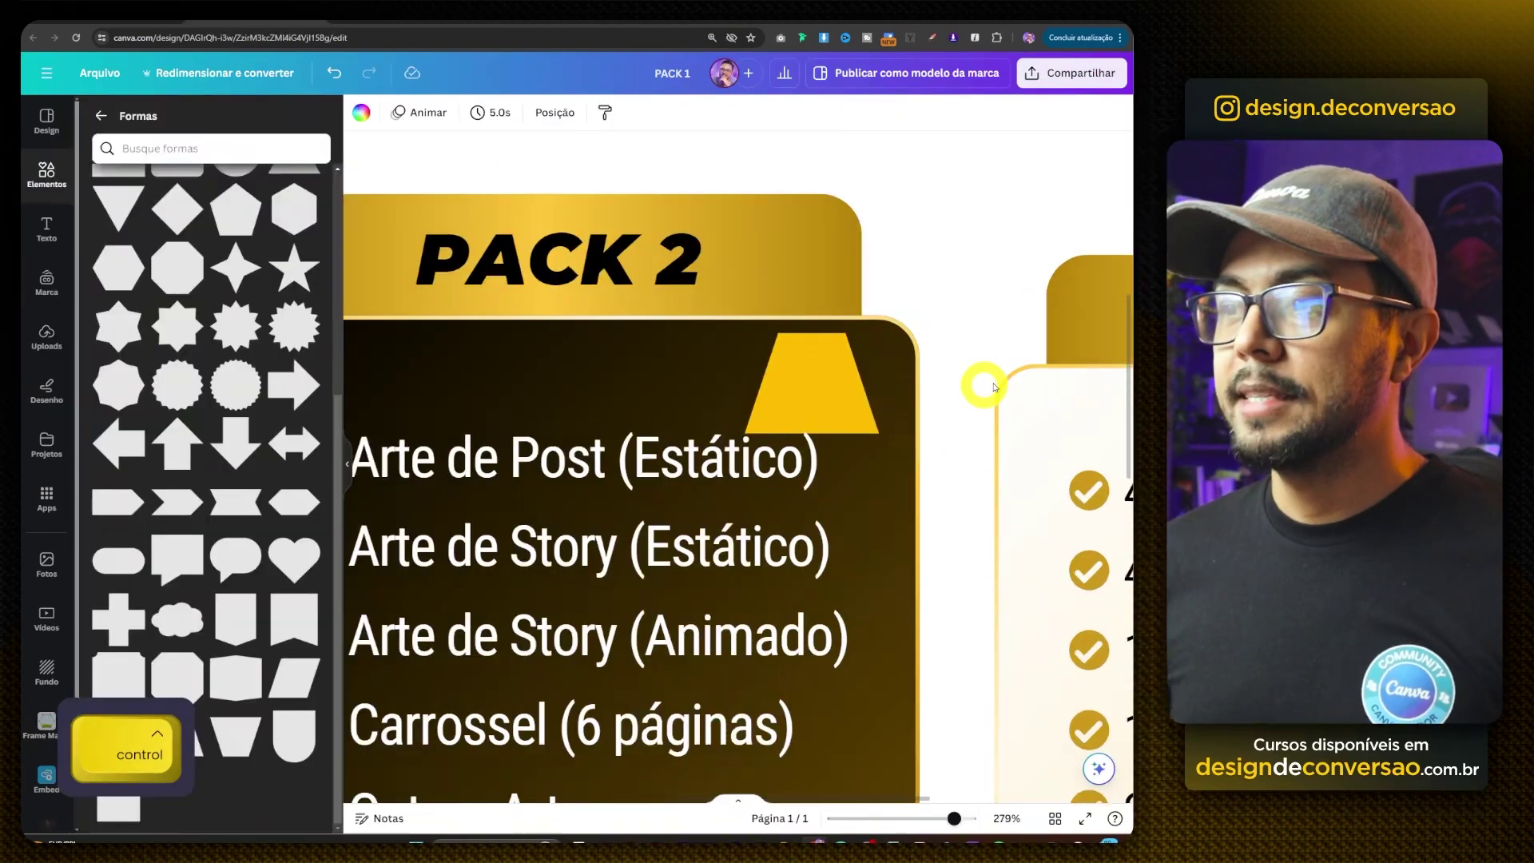
# - Rotate the yellow trapezoid on the PACK 2 card to 45°
pyautogui.scroll(3, 978, 384)
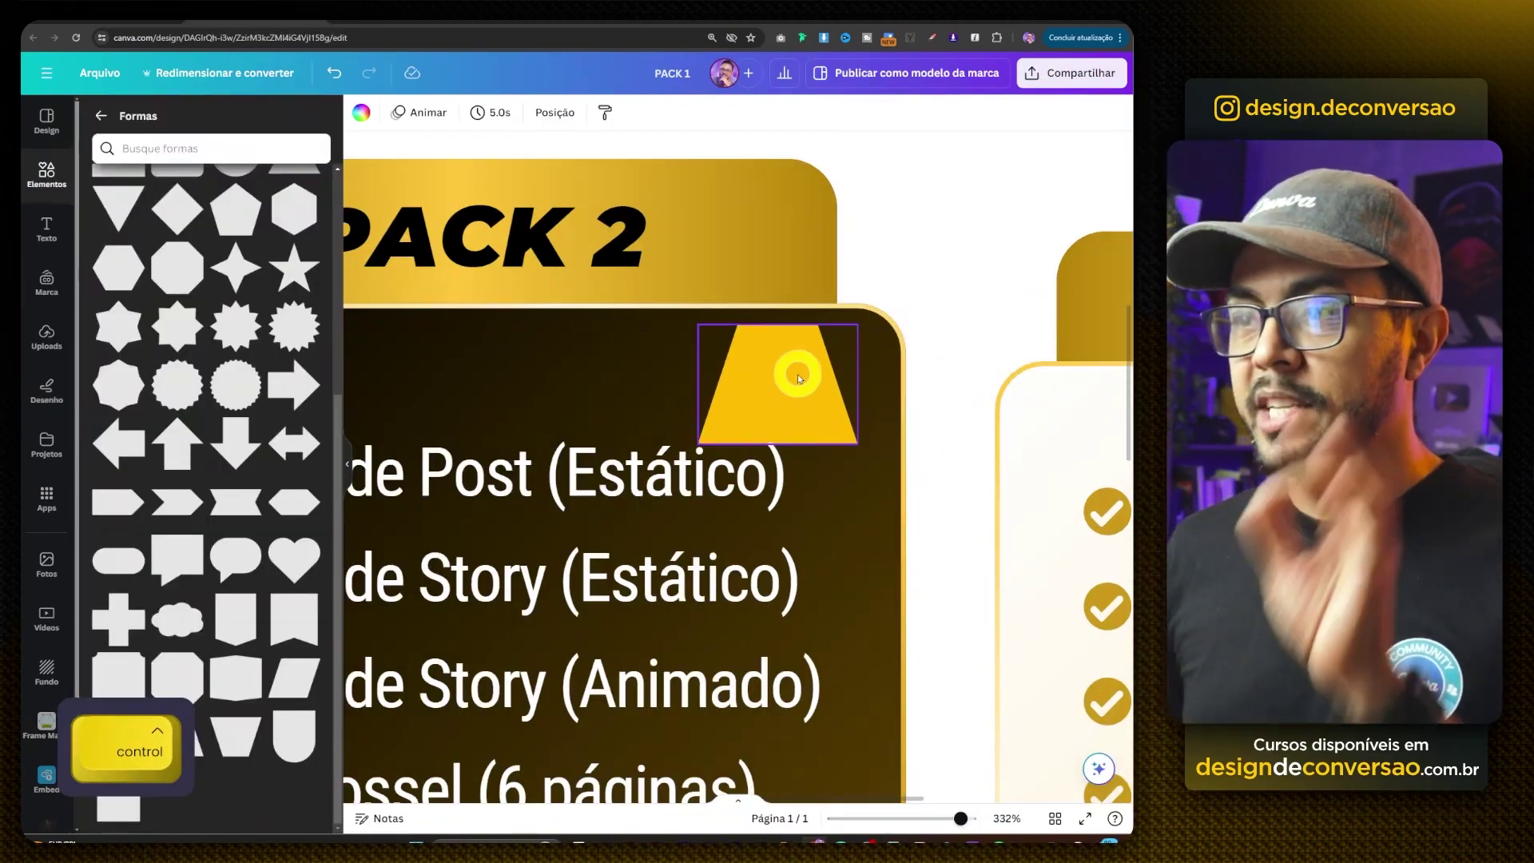
pyautogui.click(787, 375)
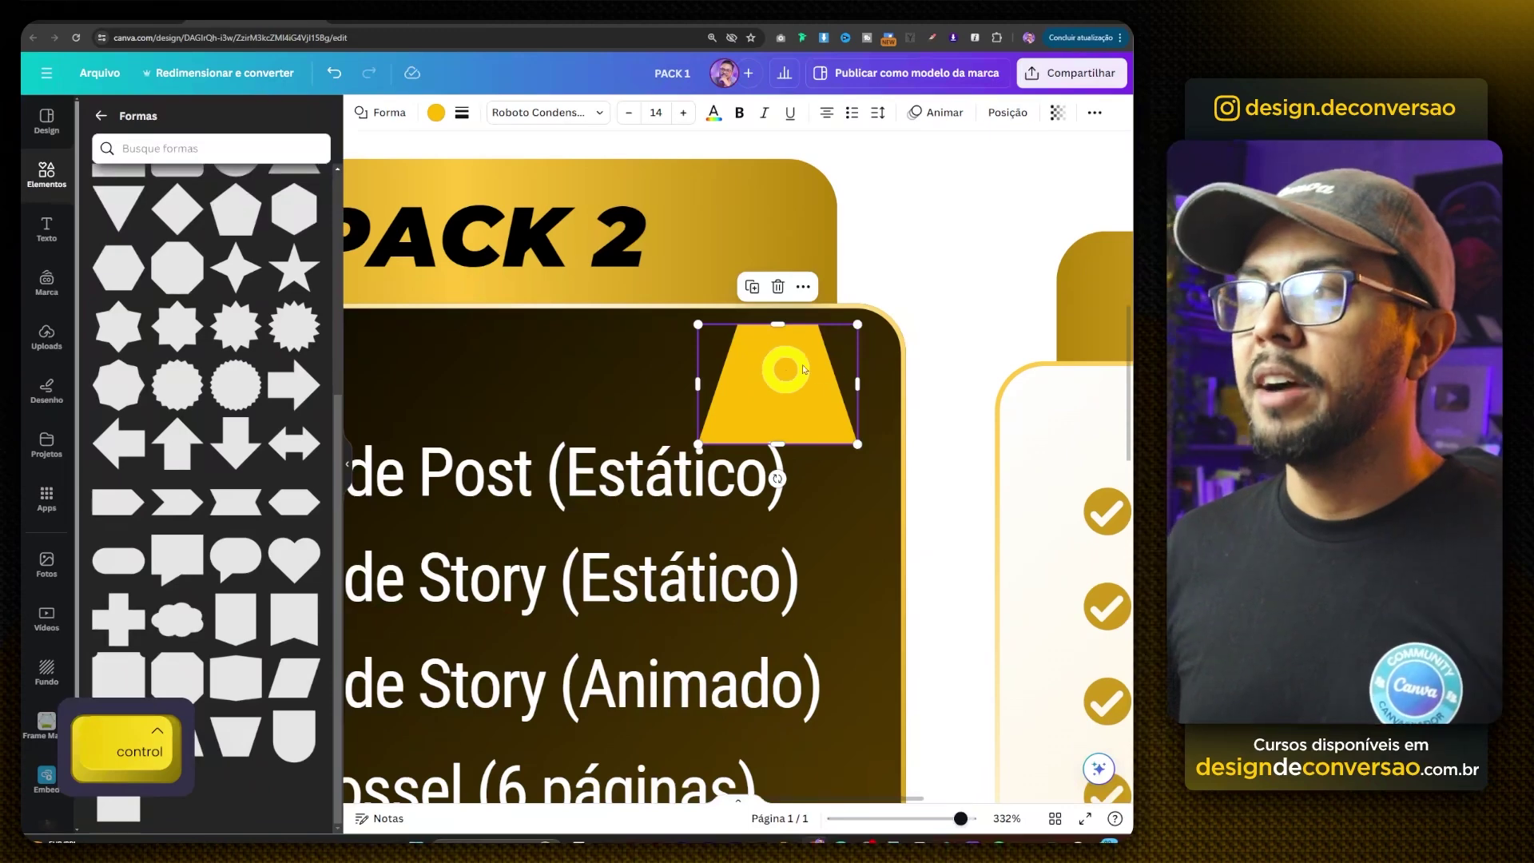
pyautogui.click(1000, 110)
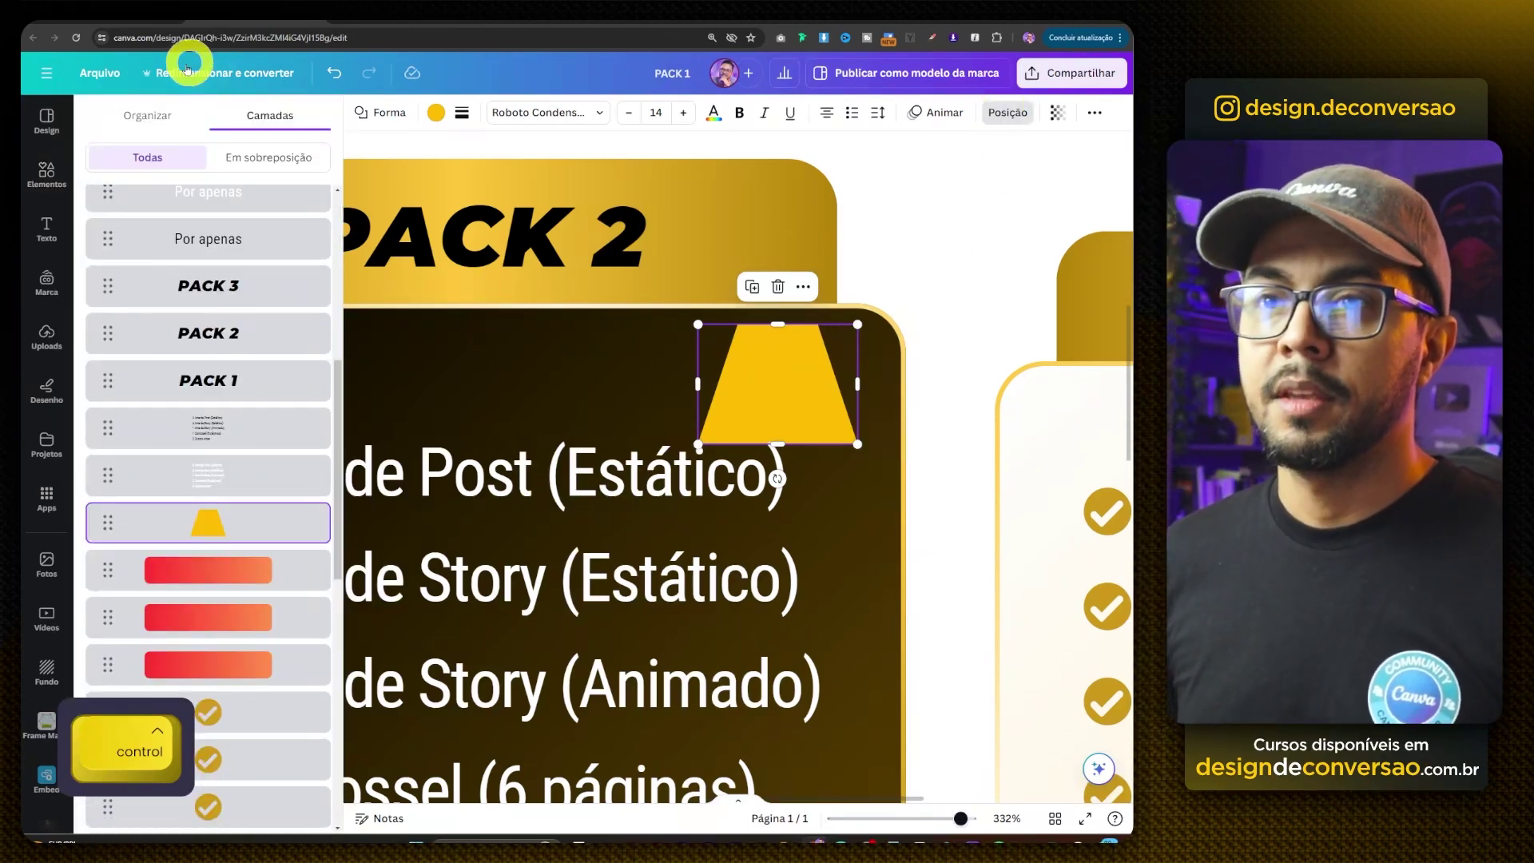
pyautogui.click(146, 120)
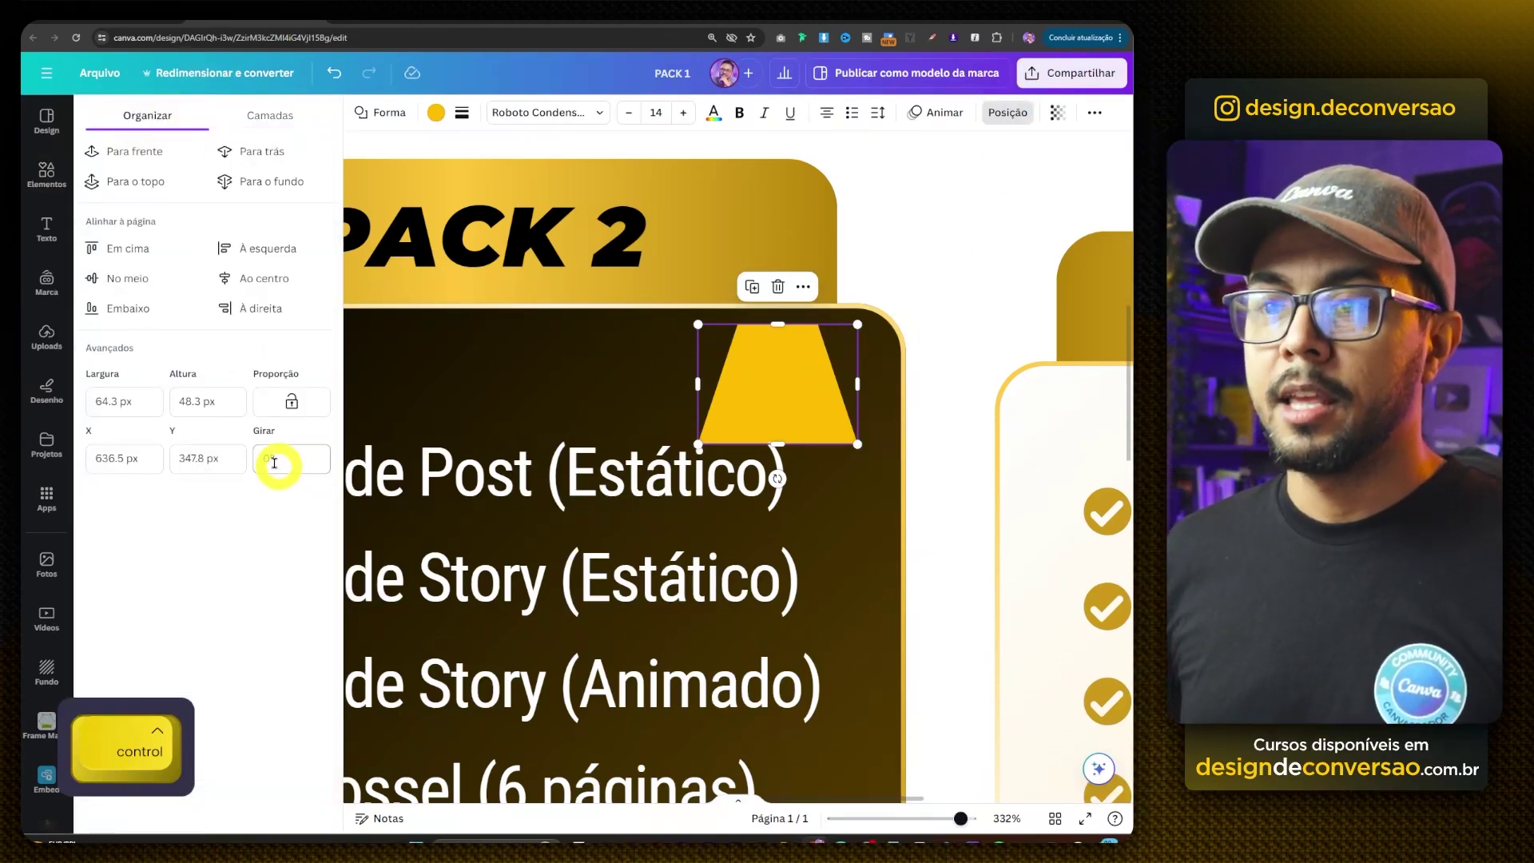
pyautogui.click(294, 460)
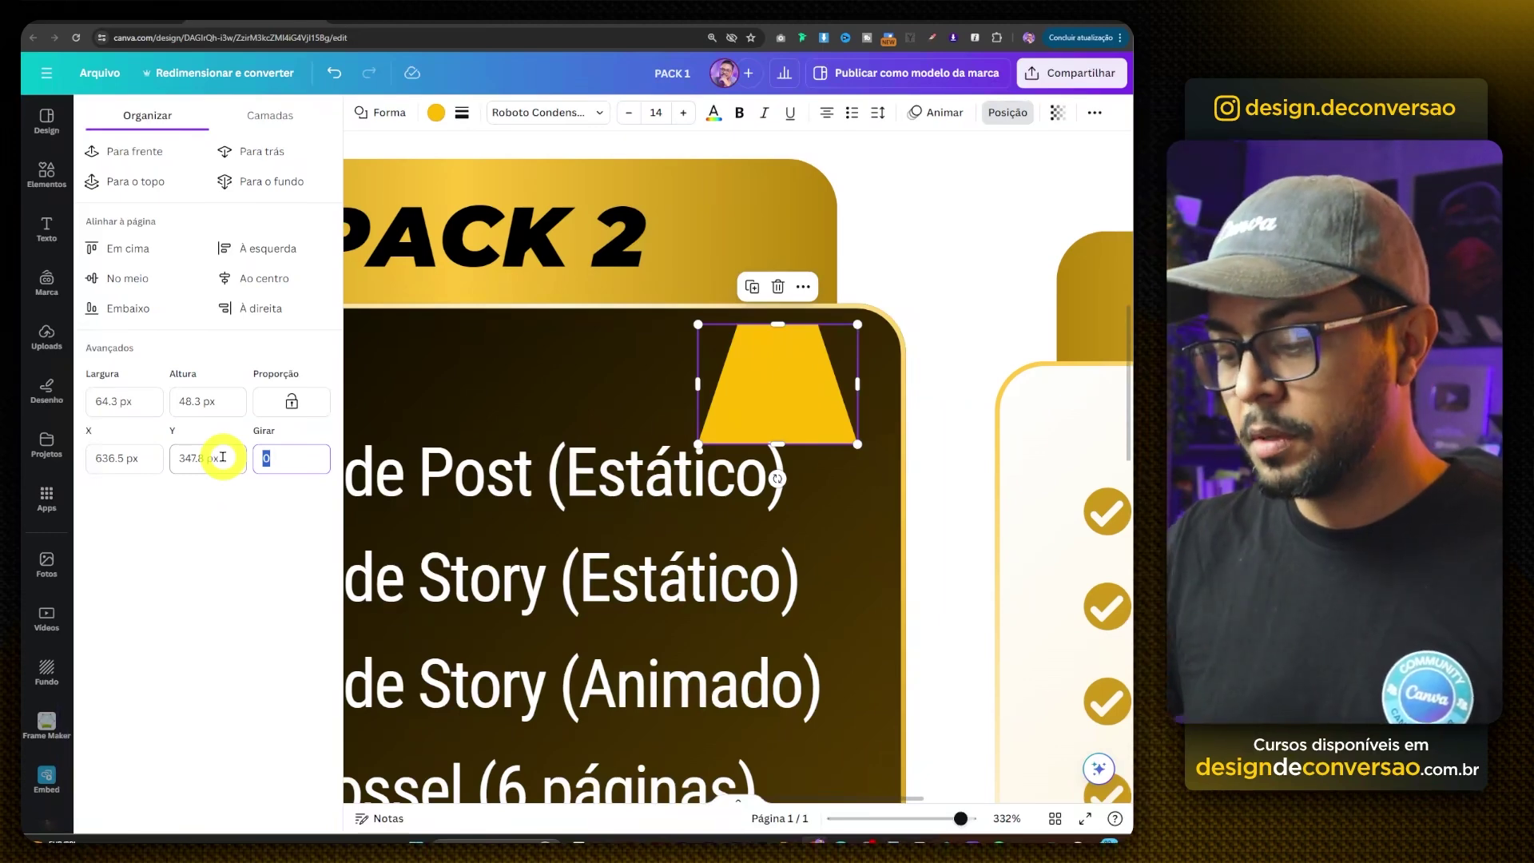
pyautogui.write('45')
pyautogui.press('Return')
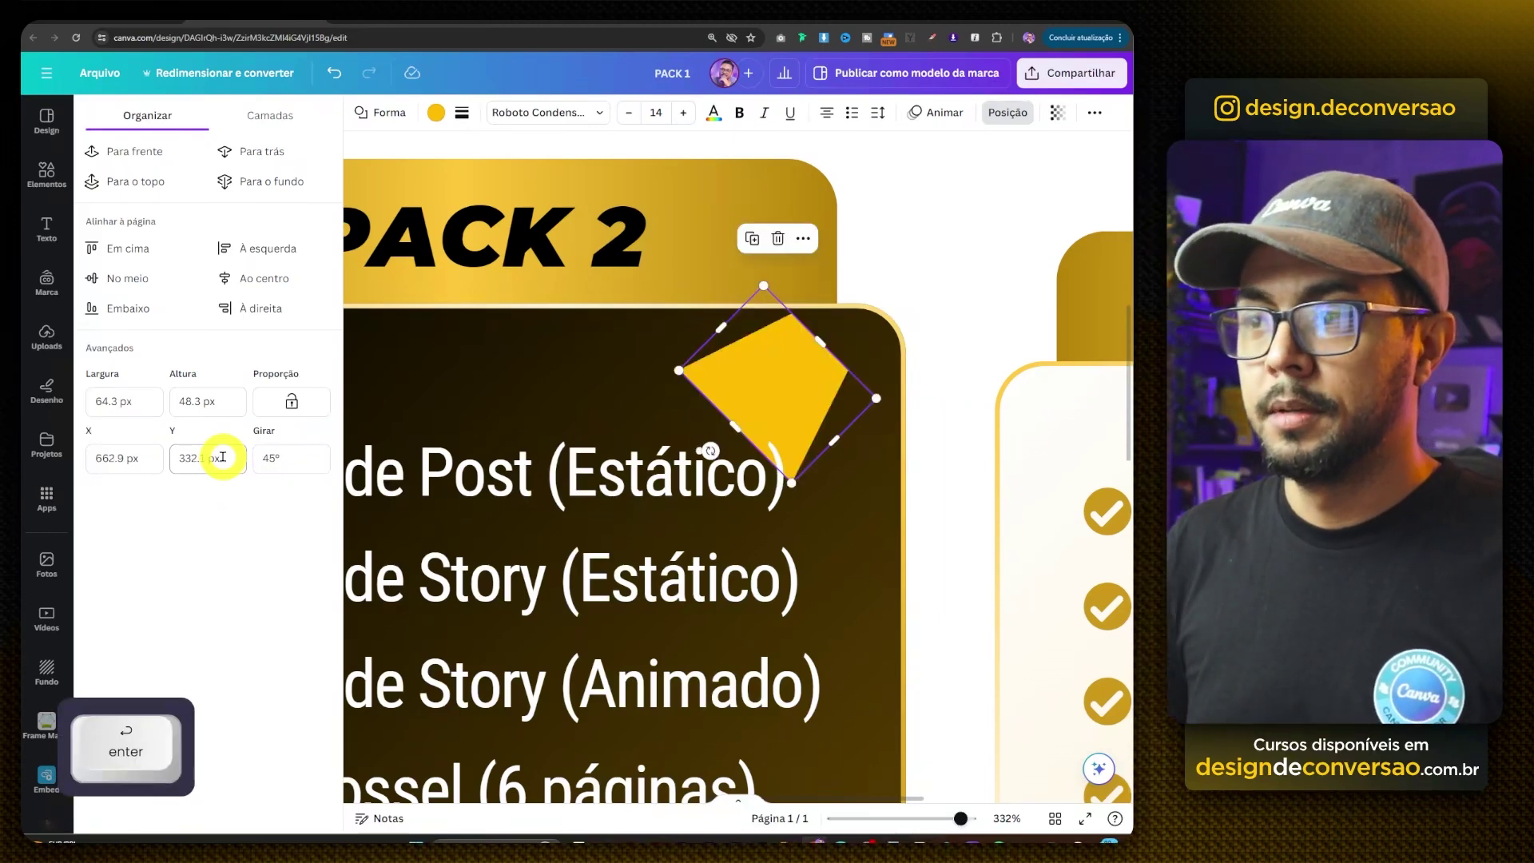
# - Enlarge the rotated trapezoid on the PACK 2 card to about 108 × 81 px
pyautogui.moveTo(788, 484); pyautogui.dragTo(808, 618)
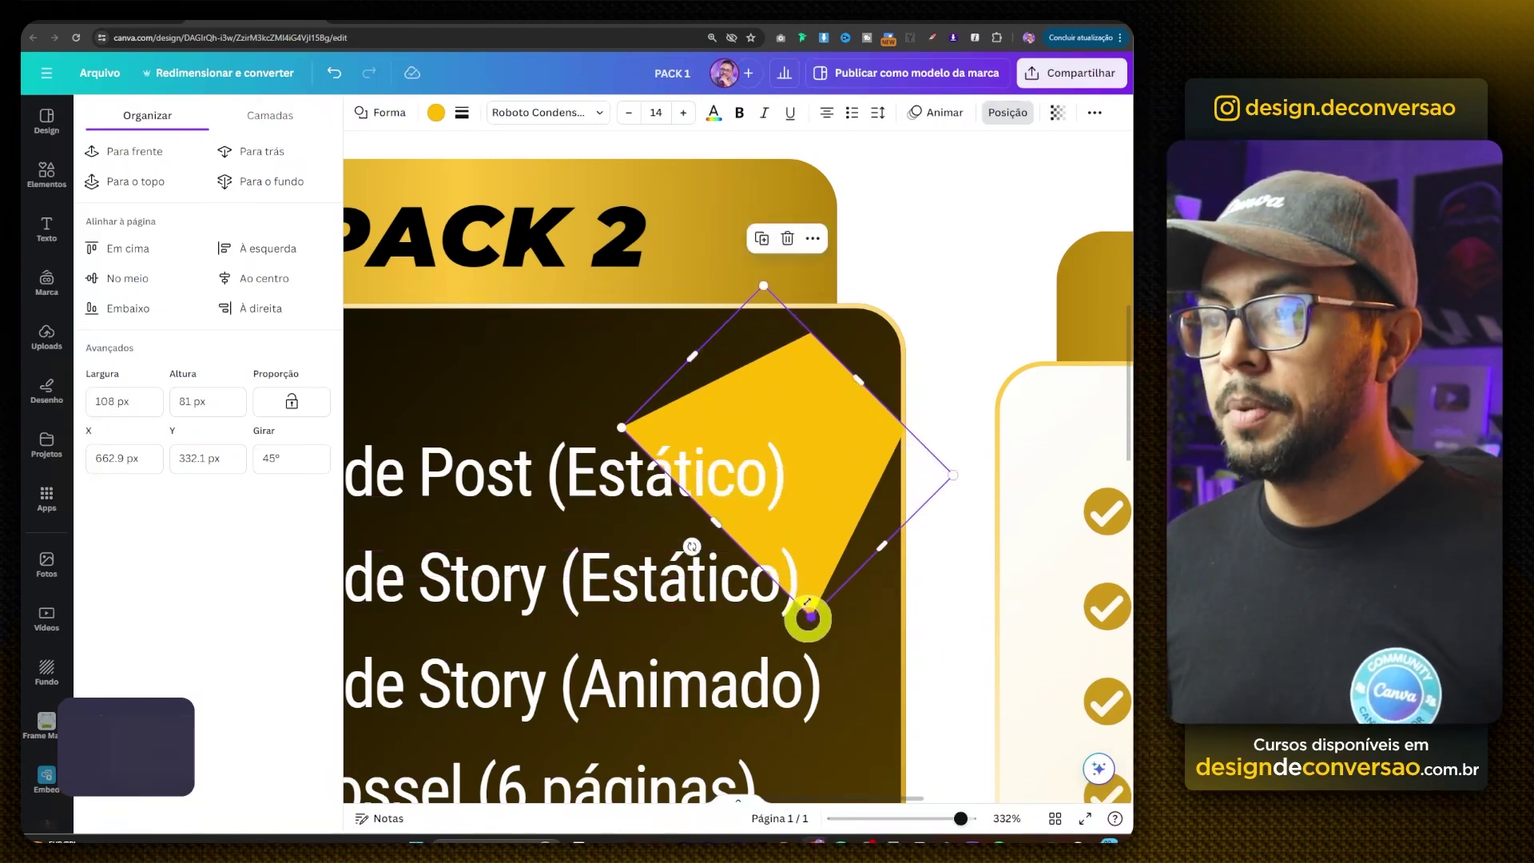
pyautogui.scroll(3, 968, 408)
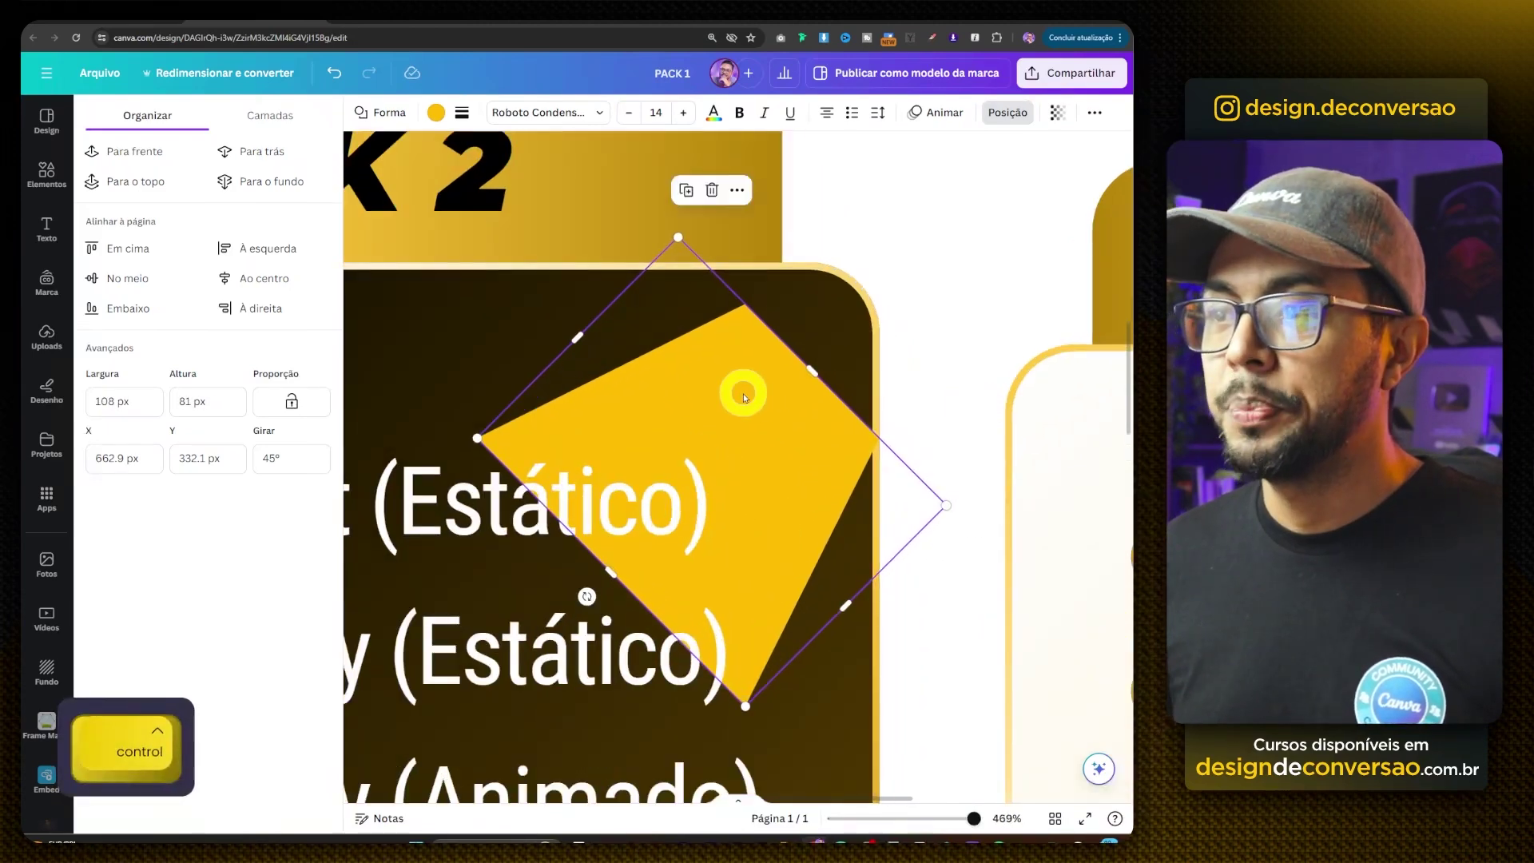
pyautogui.scroll(1, 751, 385)
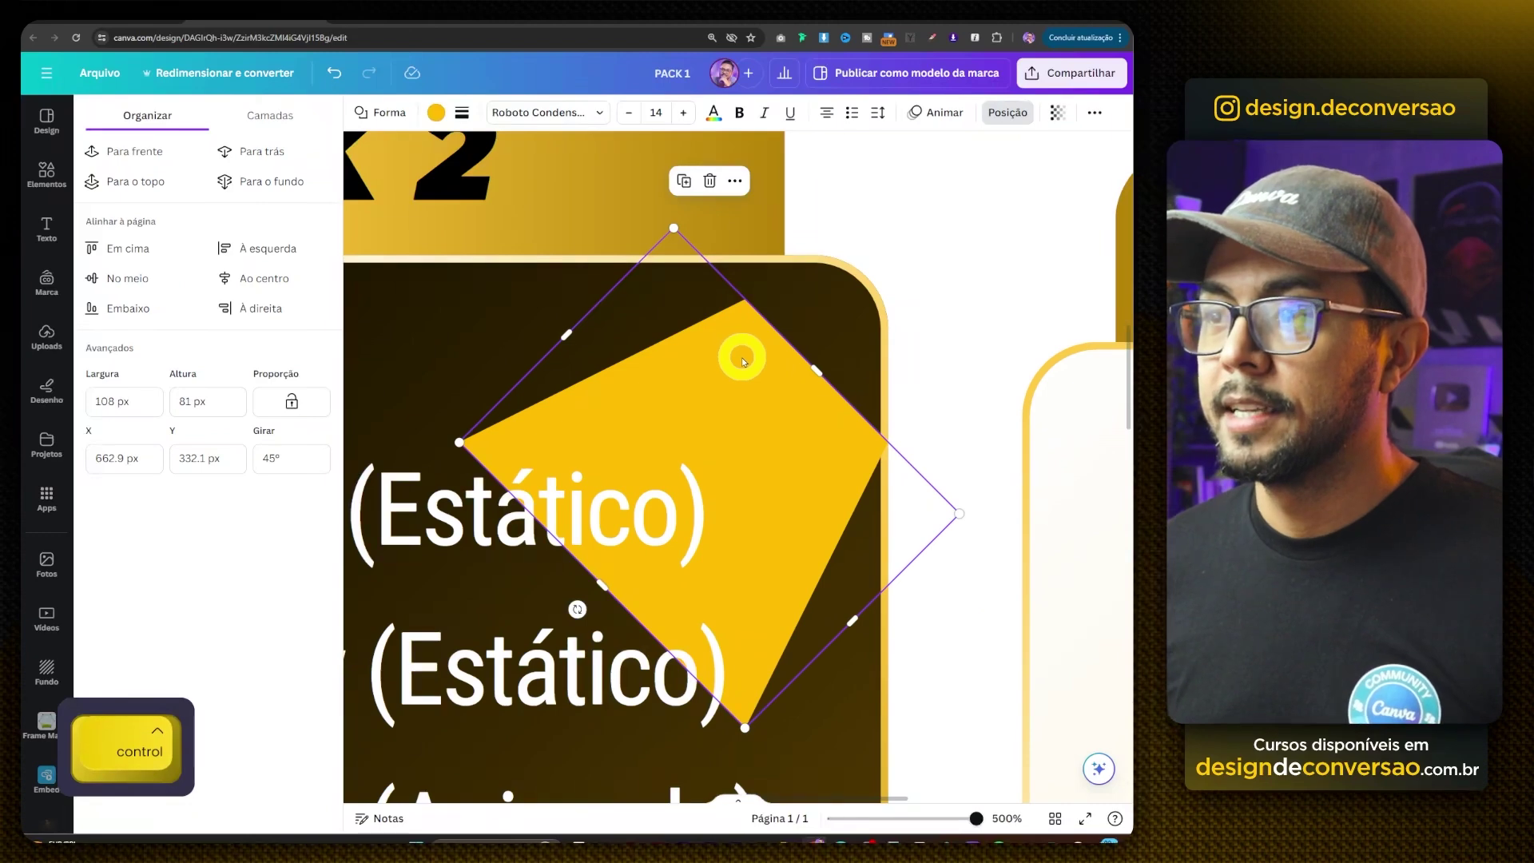
# - Position the rotated trapezoid at about X 663 px, Y 320 px, aligned with the top and right edges of the PACK 2 card
pyautogui.moveTo(742, 361); pyautogui.dragTo(740, 317)
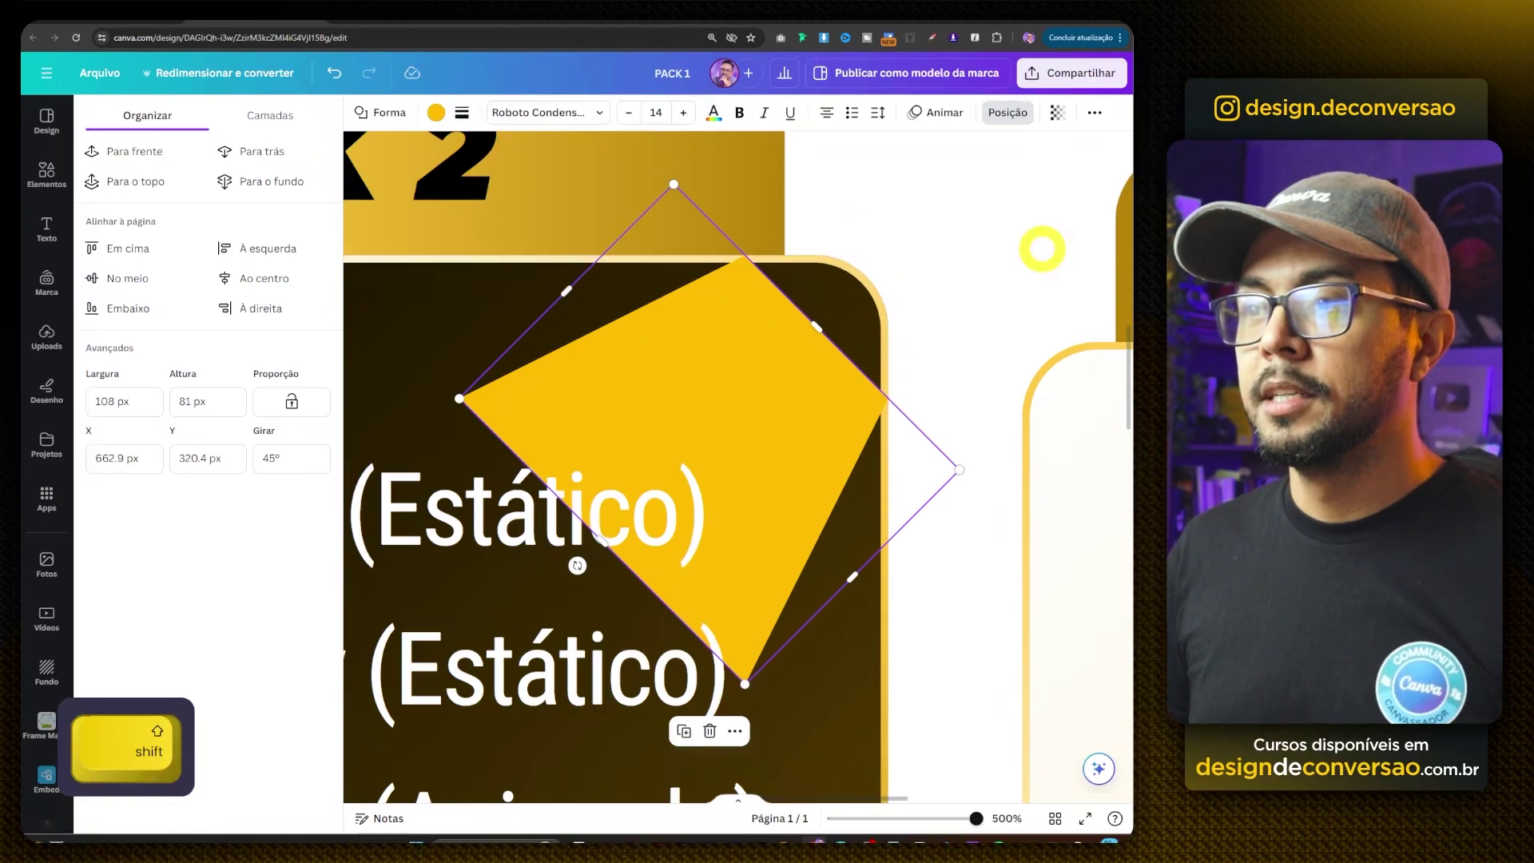
pyautogui.hotkey('shift', 'Left')
pyautogui.hotkey('shift', 'Left')
pyautogui.hotkey('shift', 'Left')
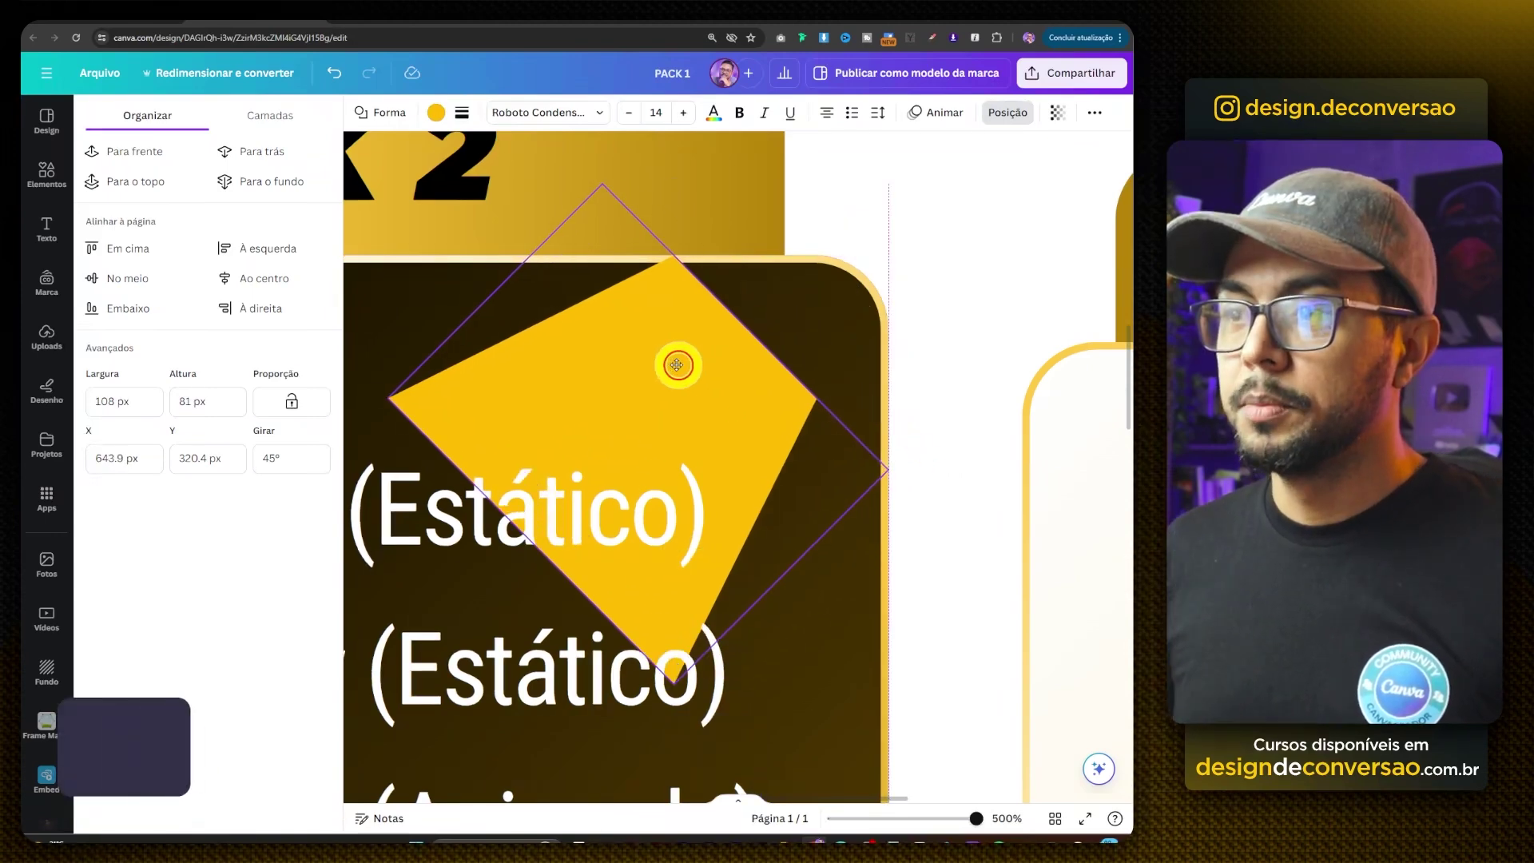
pyautogui.moveTo(728, 412); pyautogui.dragTo(829, 411)
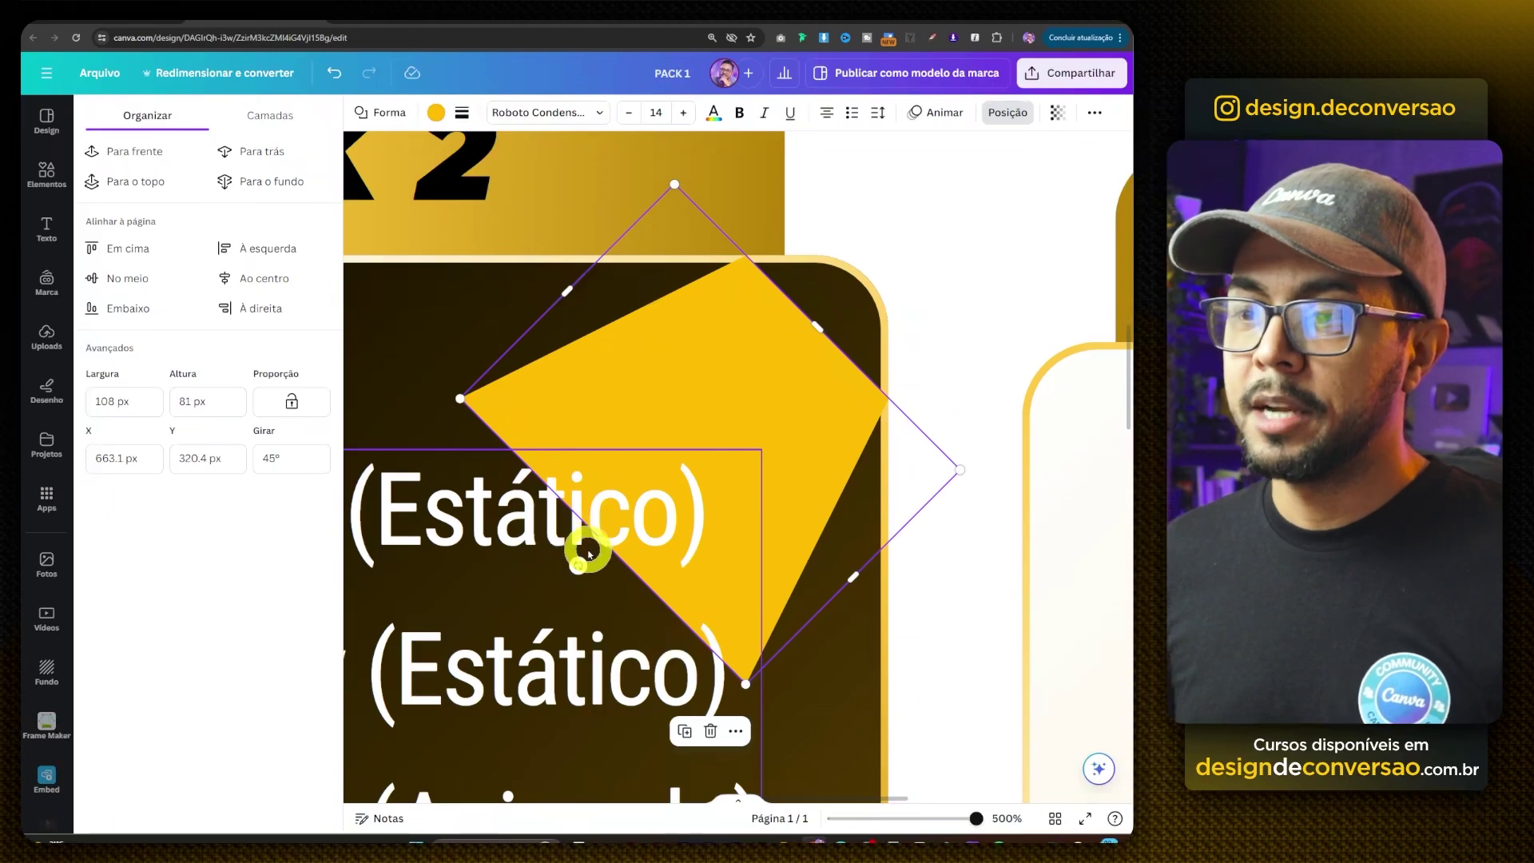
# - Reduce the trapezoid's height to about 27 px so it forms a diagonal band across PACK 2's upper-right corner
pyautogui.moveTo(601, 541); pyautogui.dragTo(775, 432)
pyautogui.scroll(3, 751, 404)
pyautogui.scroll(-2, 751, 510)
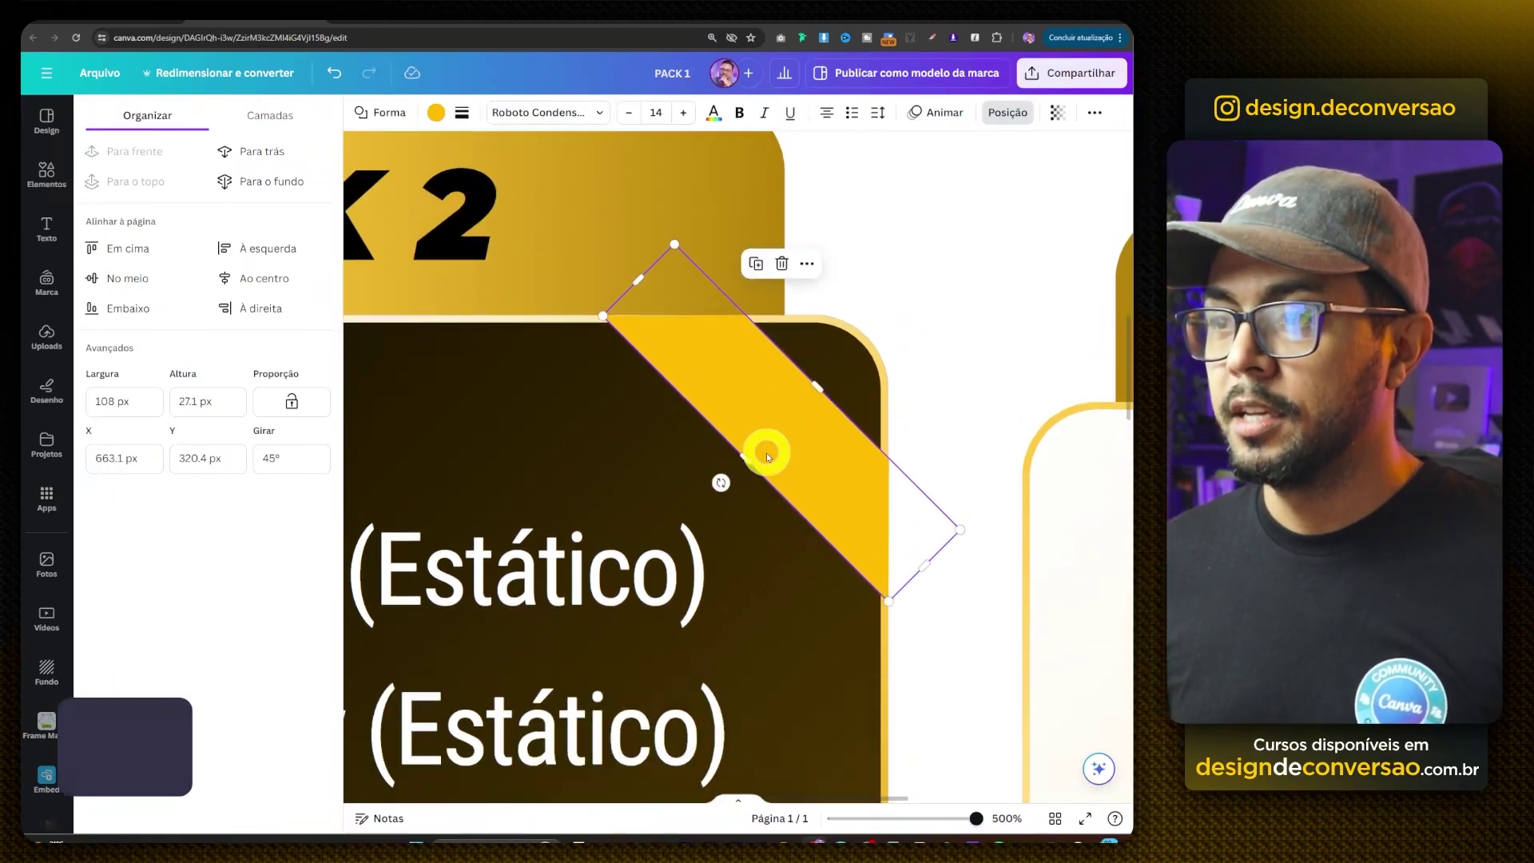
pyautogui.scroll(-8, 746, 541)
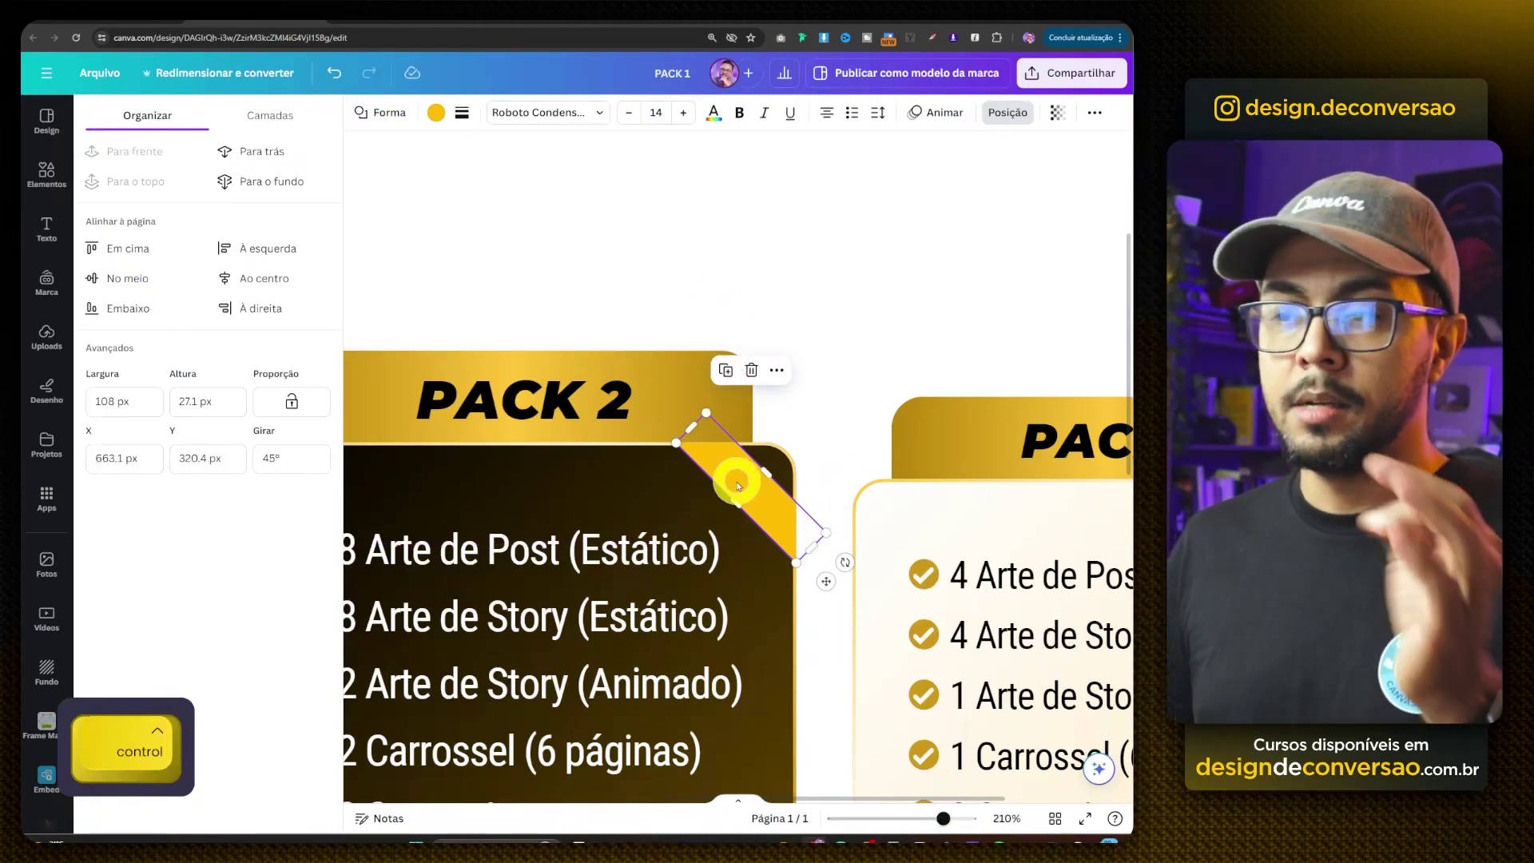
# - Lengthen and enlarge the diagonal band to about 173 × 35 px and shift it up over the PACK 2 header
pyautogui.moveTo(705, 413); pyautogui.dragTo(683, 459)
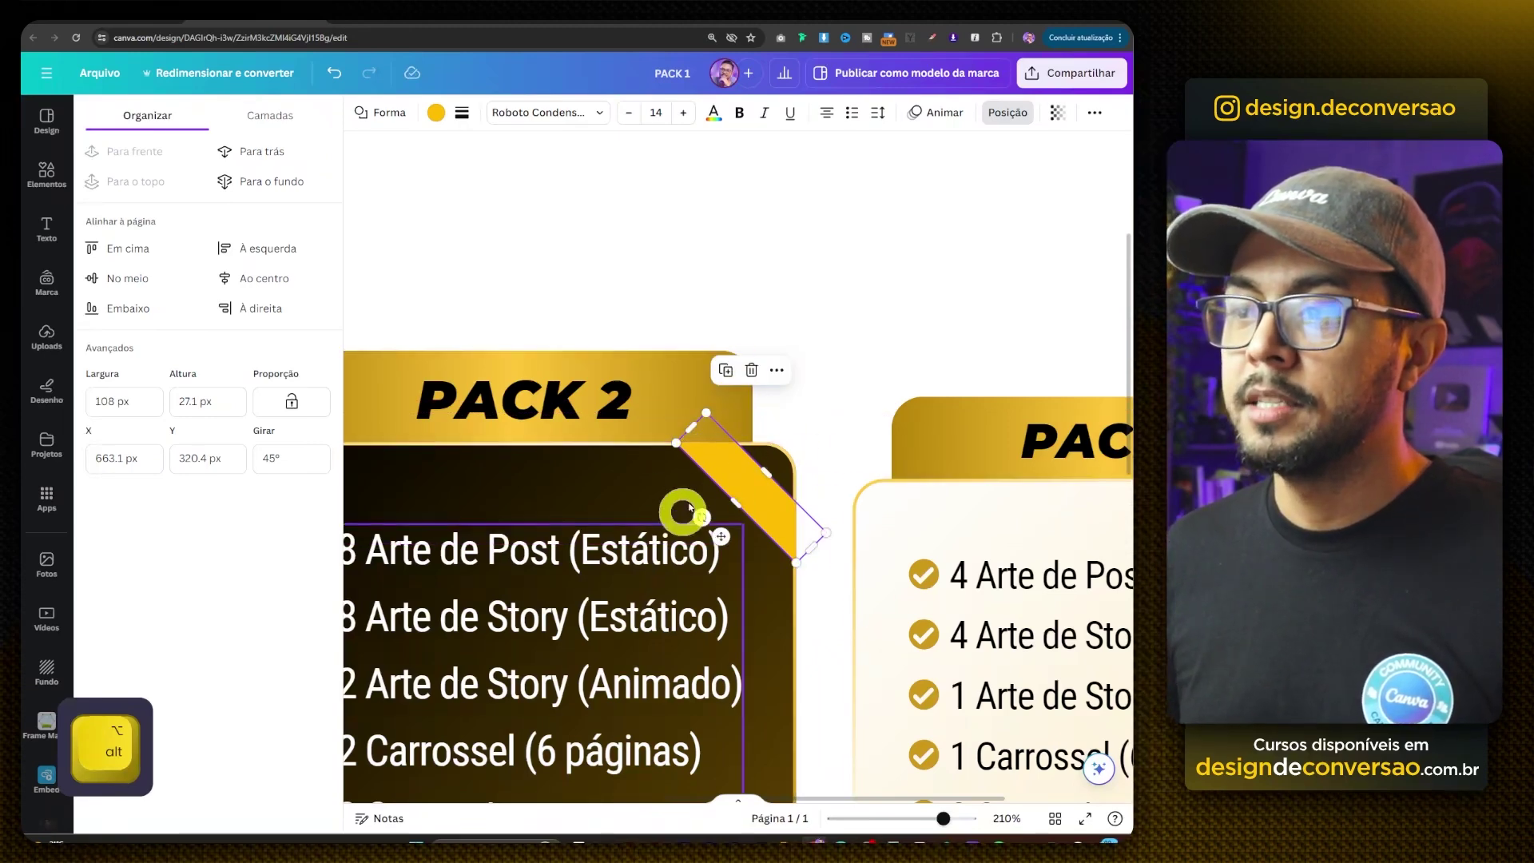
pyautogui.moveTo(675, 436); pyautogui.dragTo(683, 398)
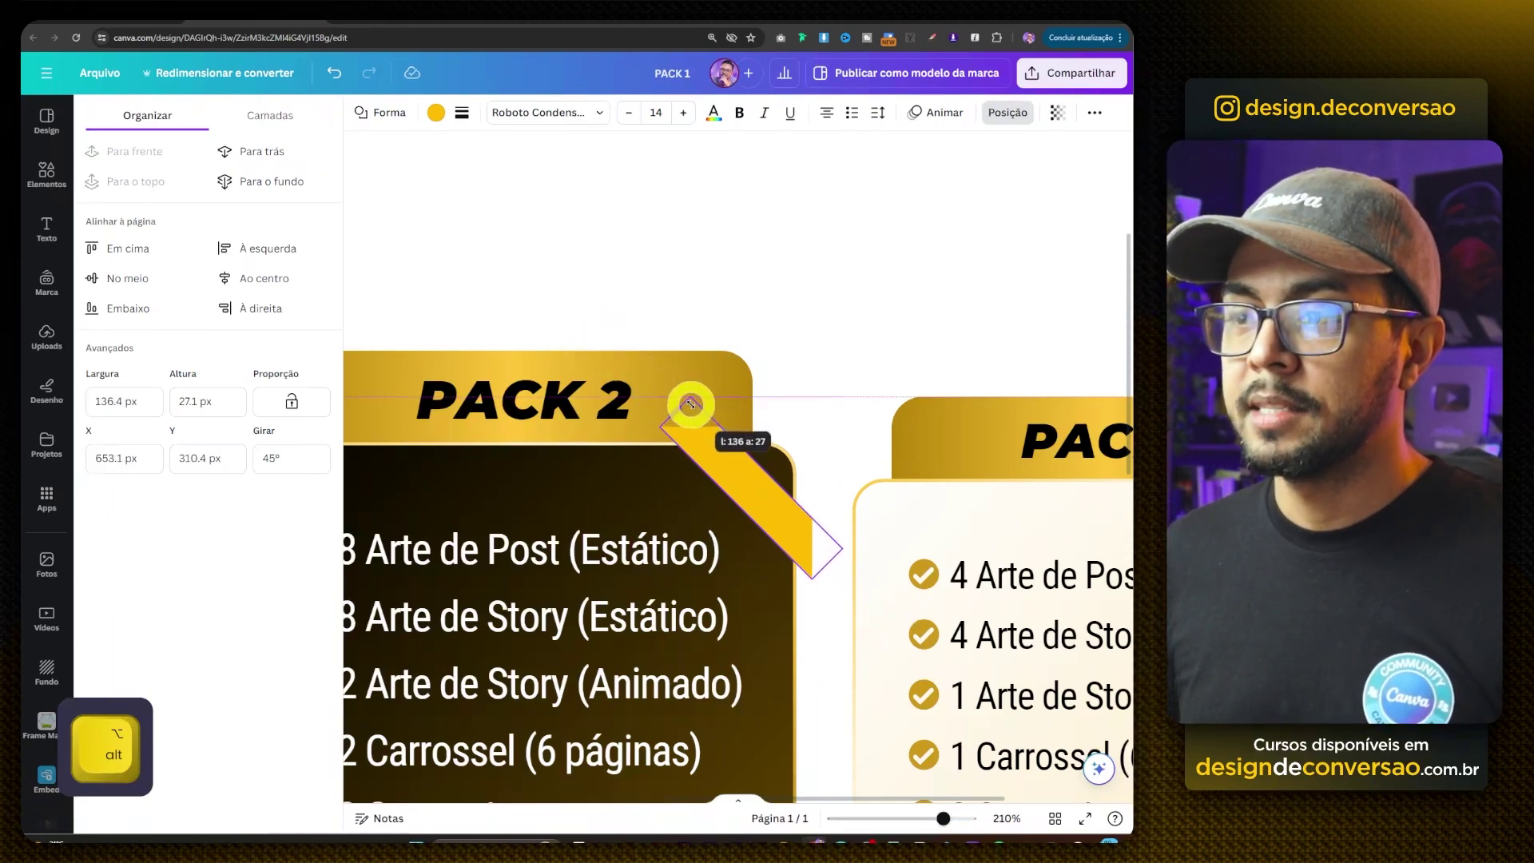
pyautogui.moveTo(690, 403); pyautogui.dragTo(695, 435)
pyautogui.hotkey('ctrl', 'z')
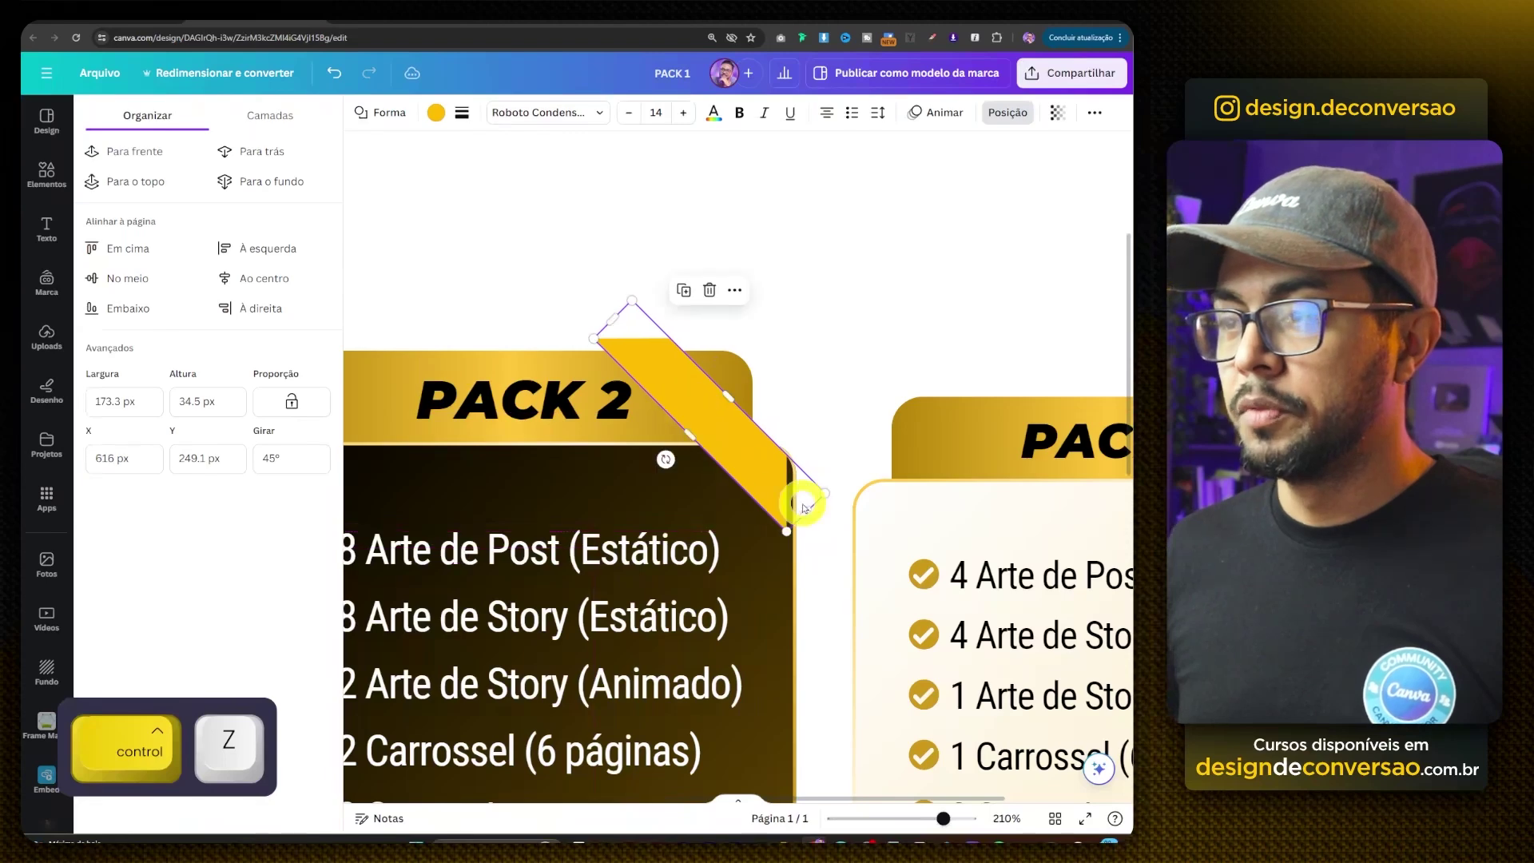
# - Stretch the band further, scale it to about 188 × 32 px and place it from the PACK 2 header to the card's right edge
pyautogui.moveTo(809, 504); pyautogui.dragTo(846, 547)
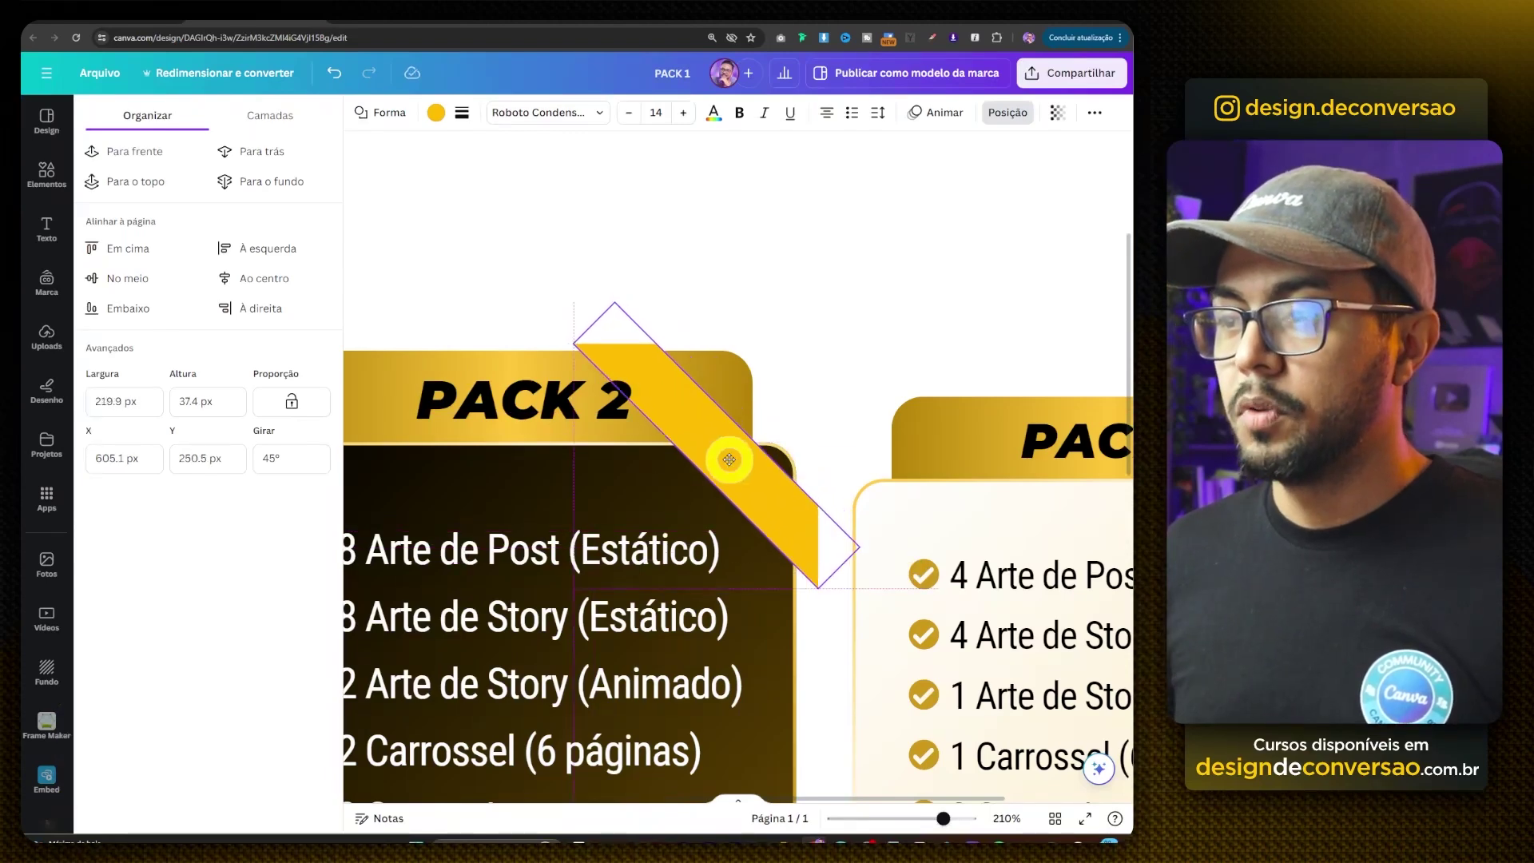
pyautogui.moveTo(716, 460); pyautogui.dragTo(709, 462)
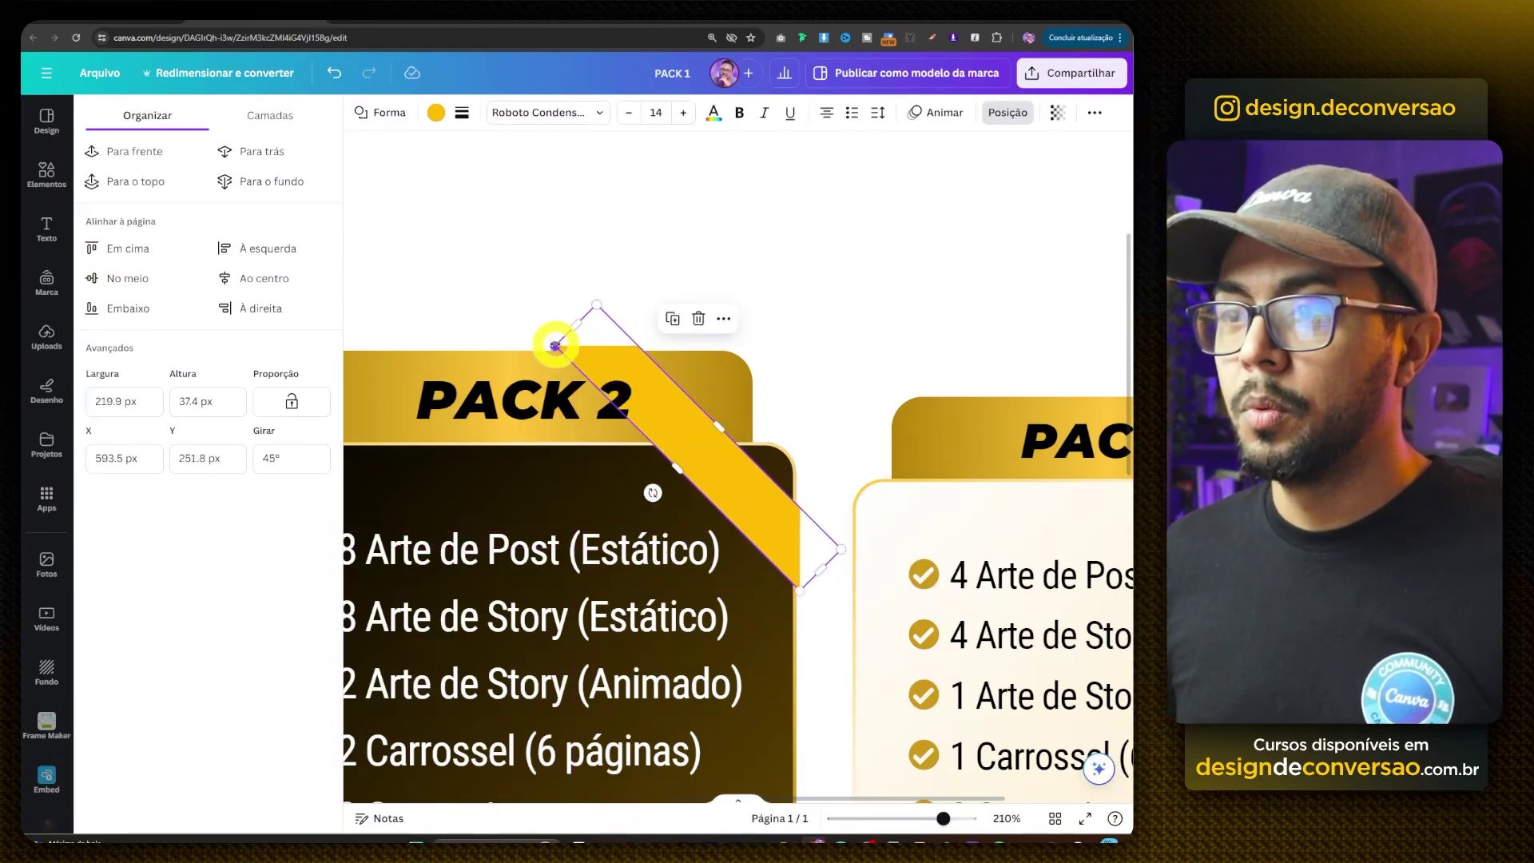
pyautogui.moveTo(572, 329); pyautogui.dragTo(608, 361)
pyautogui.moveTo(680, 405); pyautogui.dragTo(667, 374)
pyautogui.click(626, 329)
# - Fill the diagonal PACK 2 ribbon with the red-to-orange preset gradient
pyautogui.scroll(-5, 626, 328)
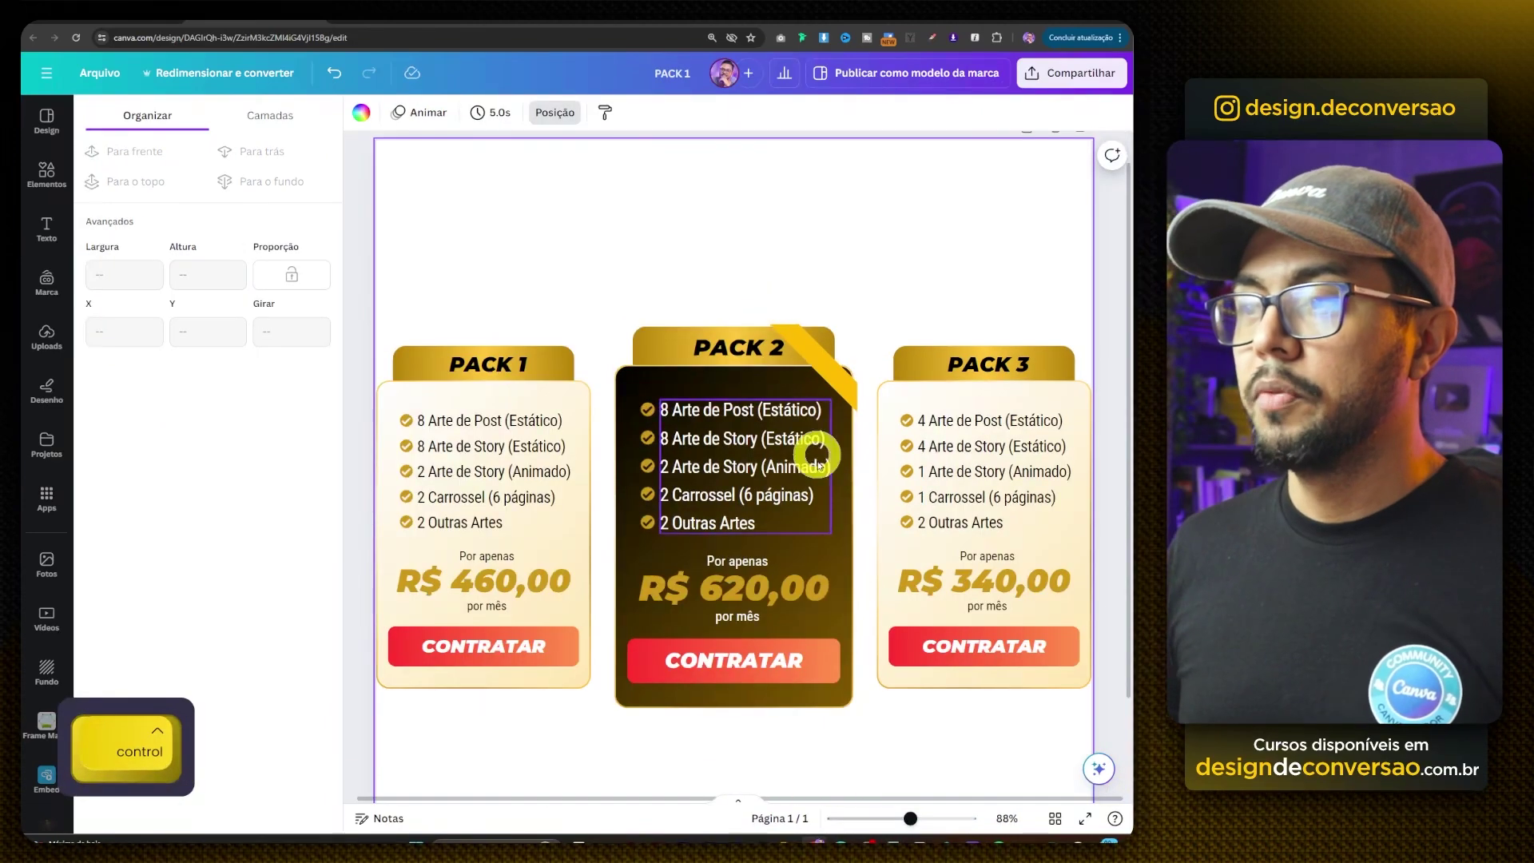
pyautogui.scroll(1, 823, 686)
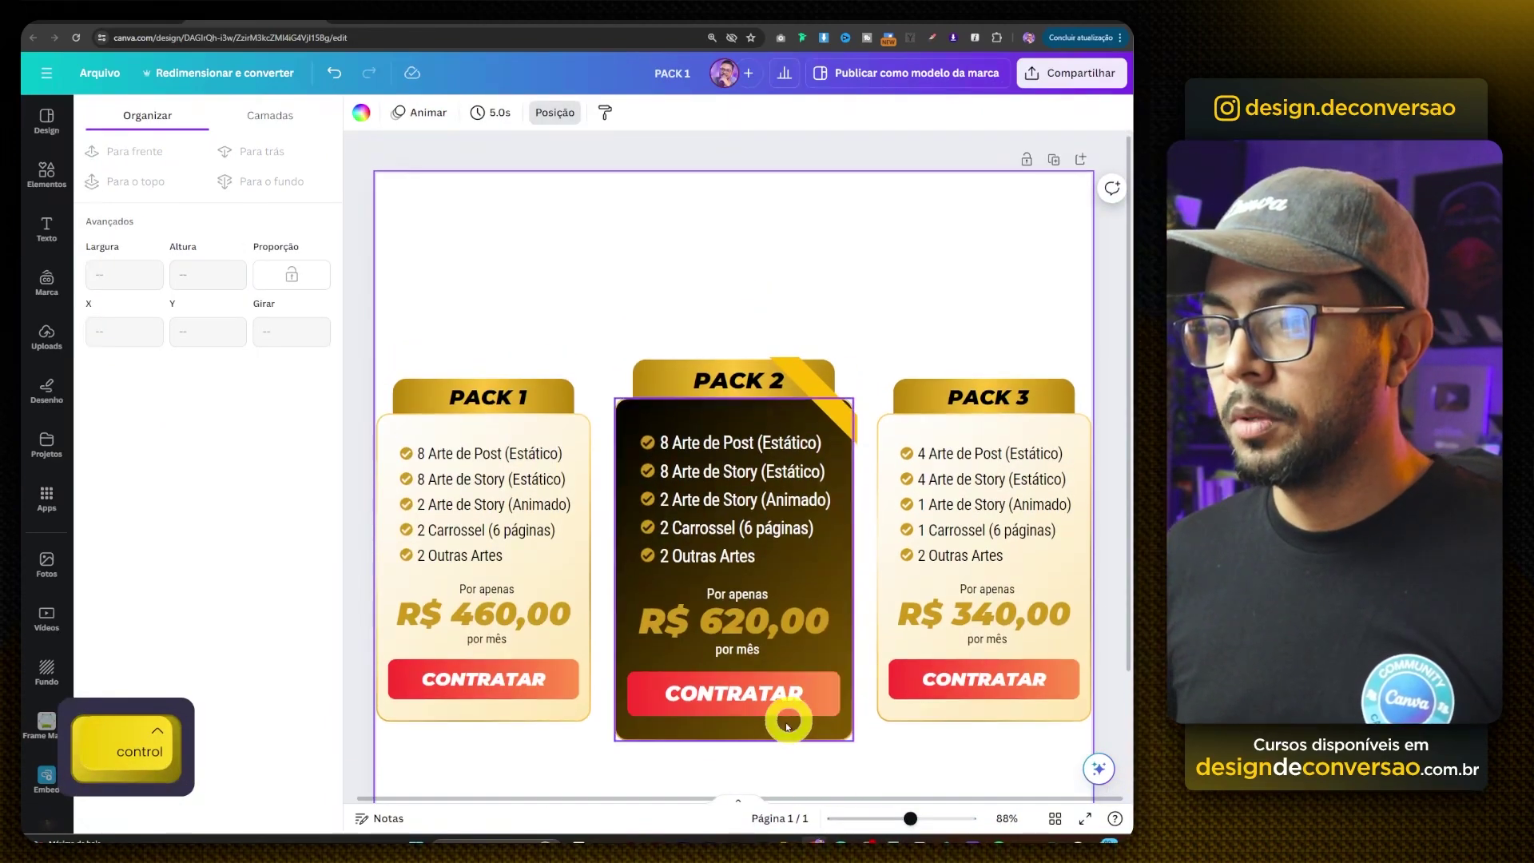
pyautogui.scroll(4, 861, 716)
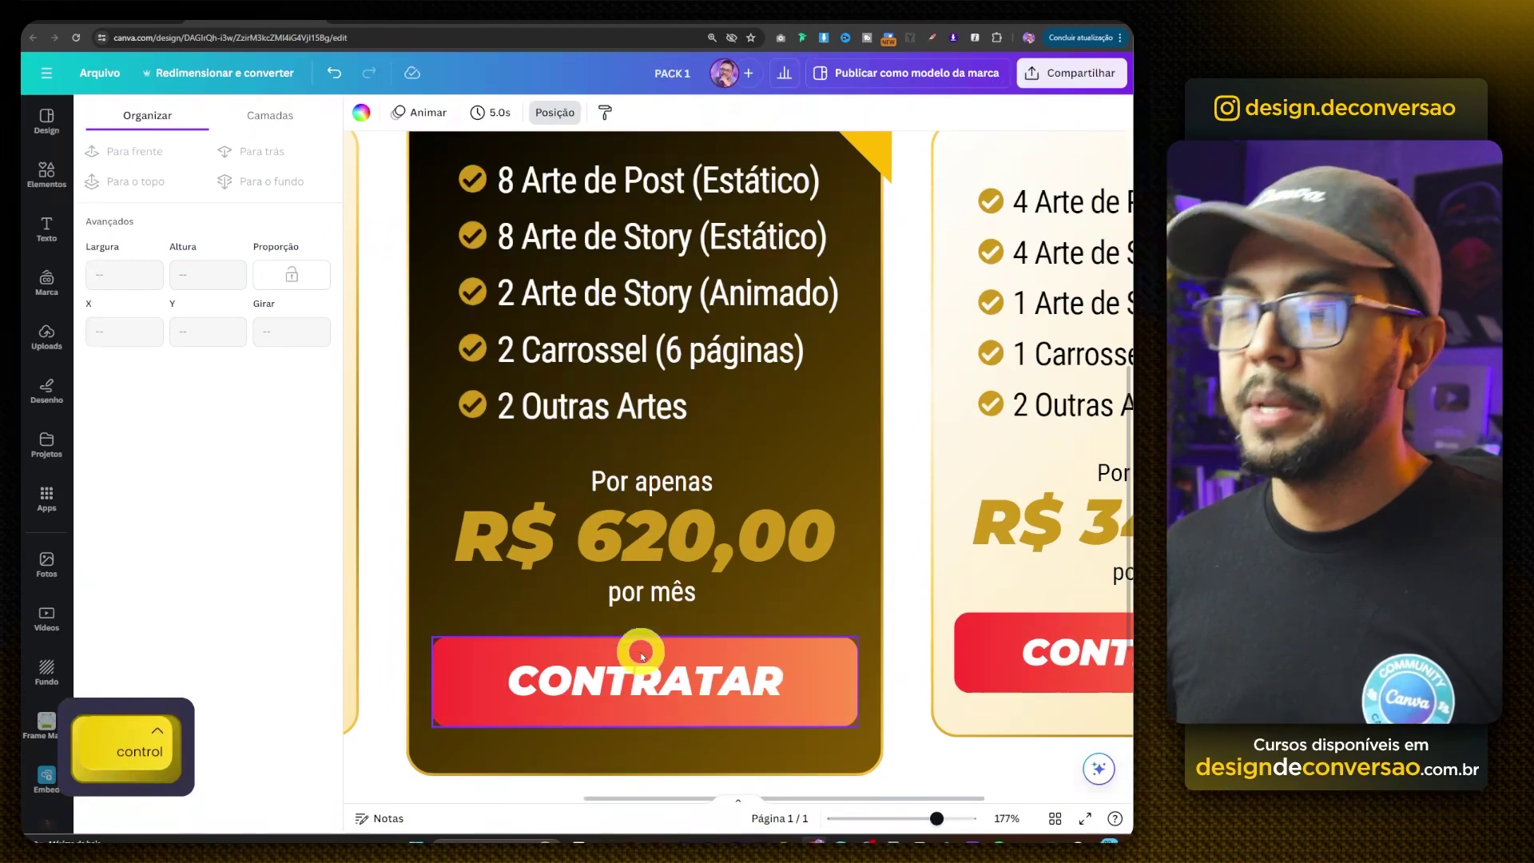
pyautogui.scroll(4, 770, 349)
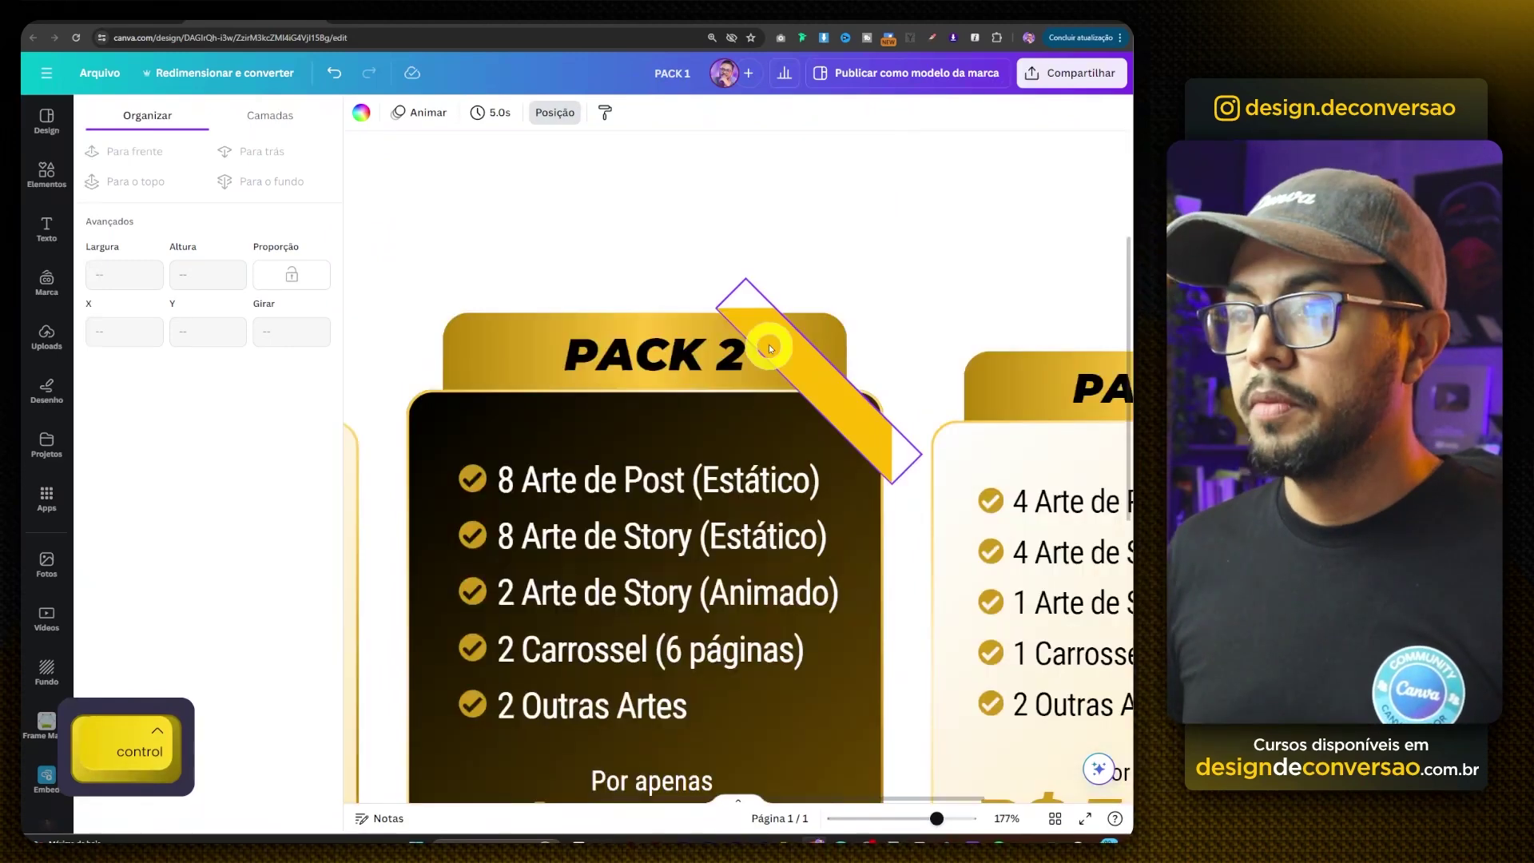
pyautogui.click(770, 330)
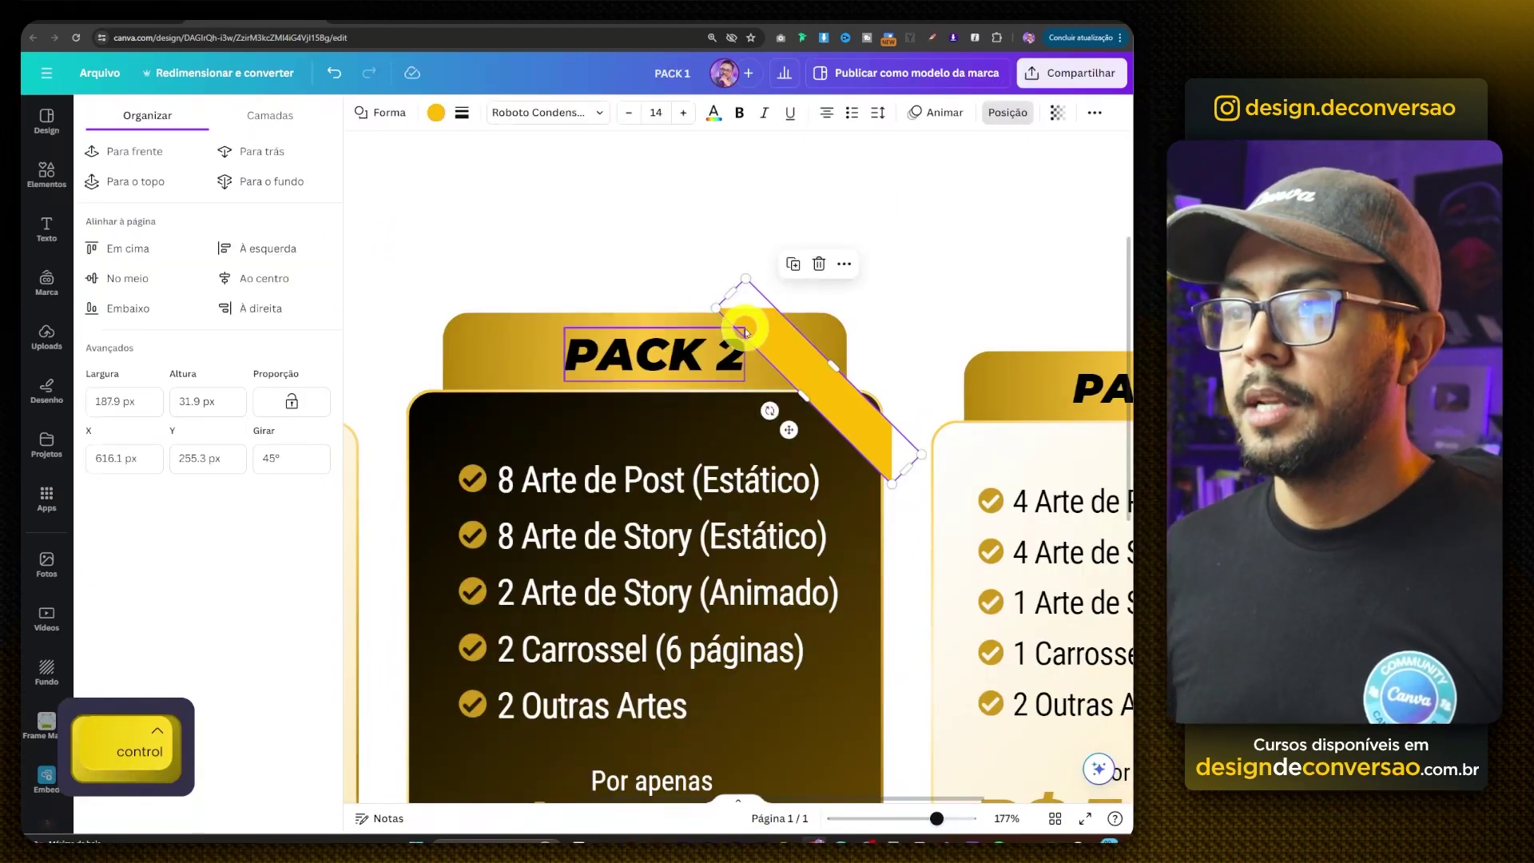
pyautogui.click(436, 114)
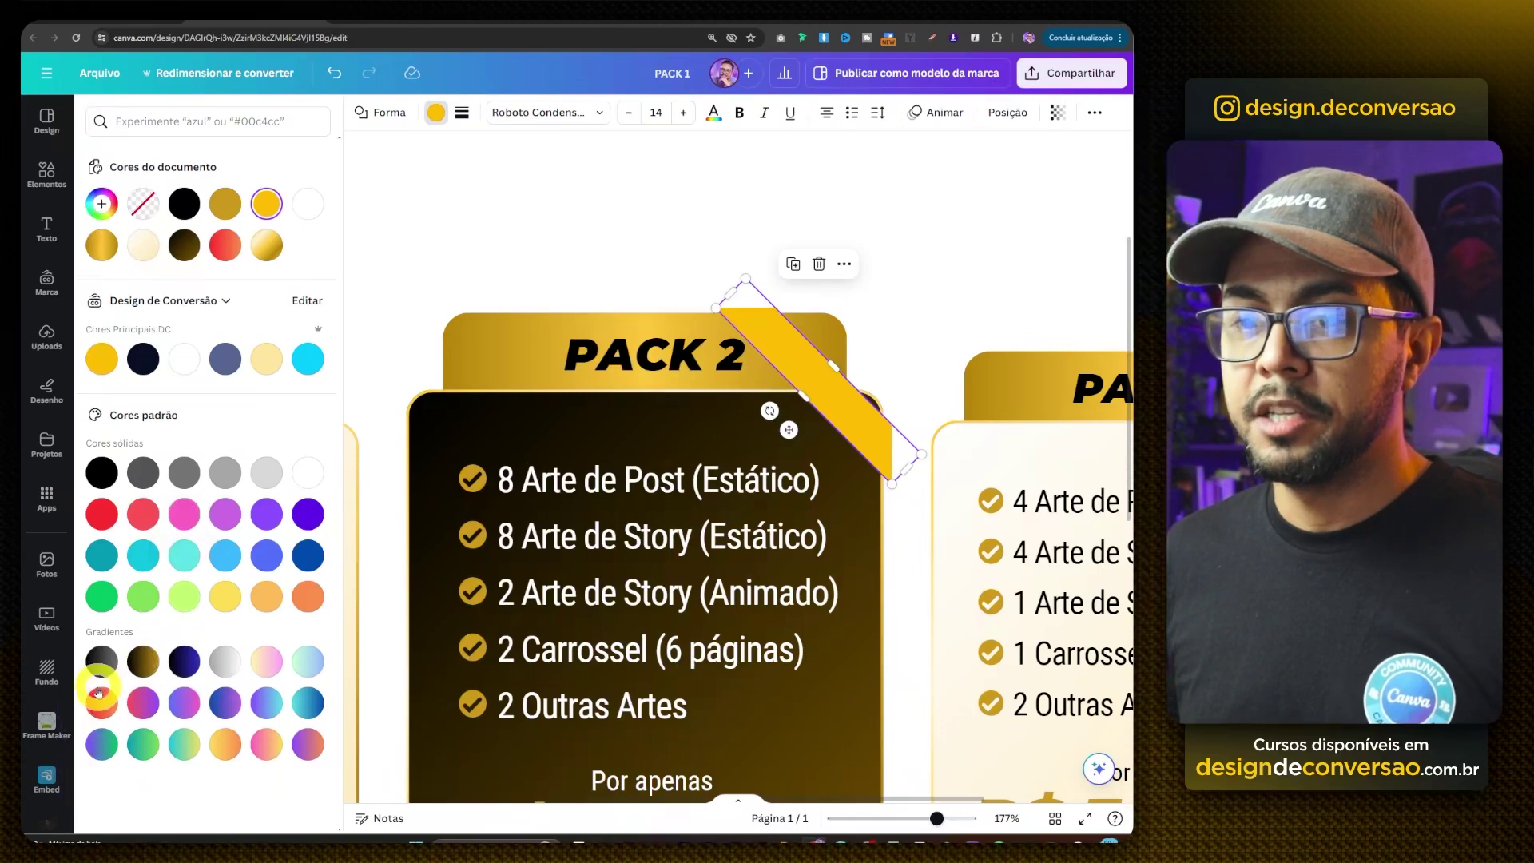
pyautogui.click(98, 694)
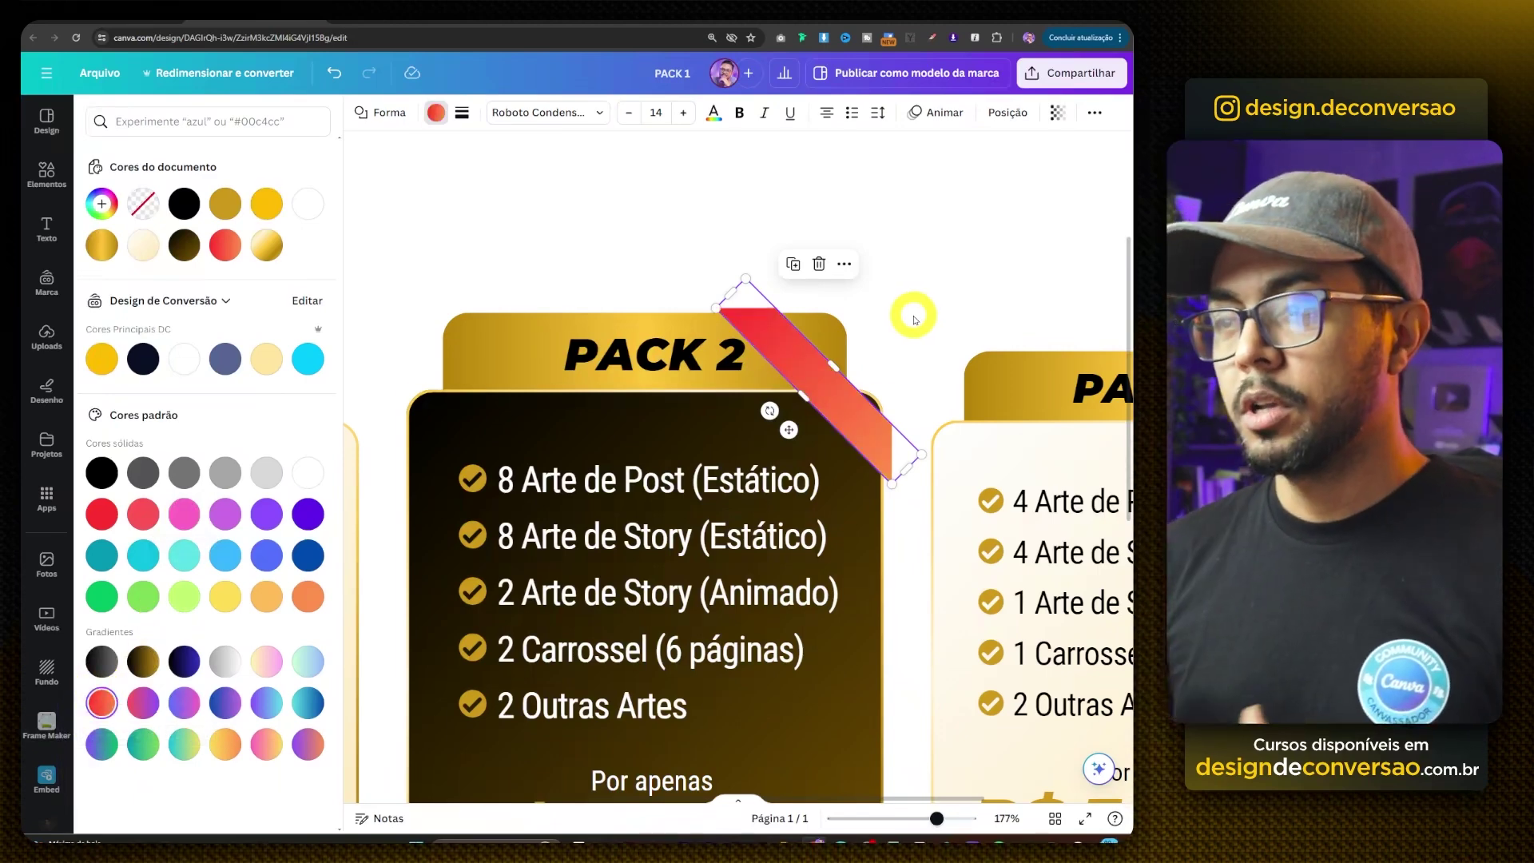
# - Add two more colors to the ribbon's gradient and set the third to red #FF3131 by sampling the first color
pyautogui.click(100, 204)
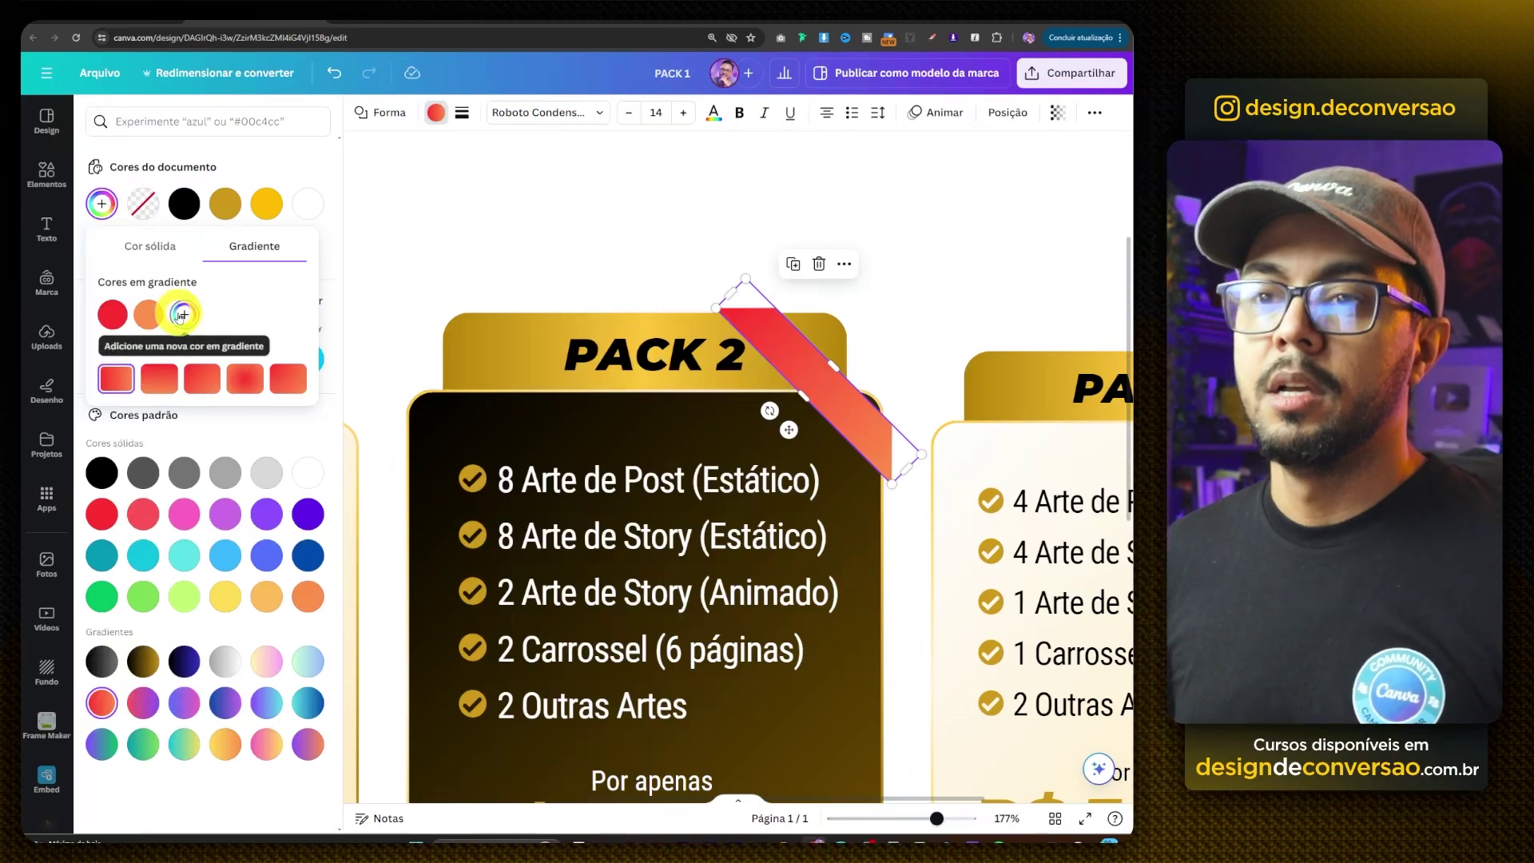
pyautogui.click(185, 315)
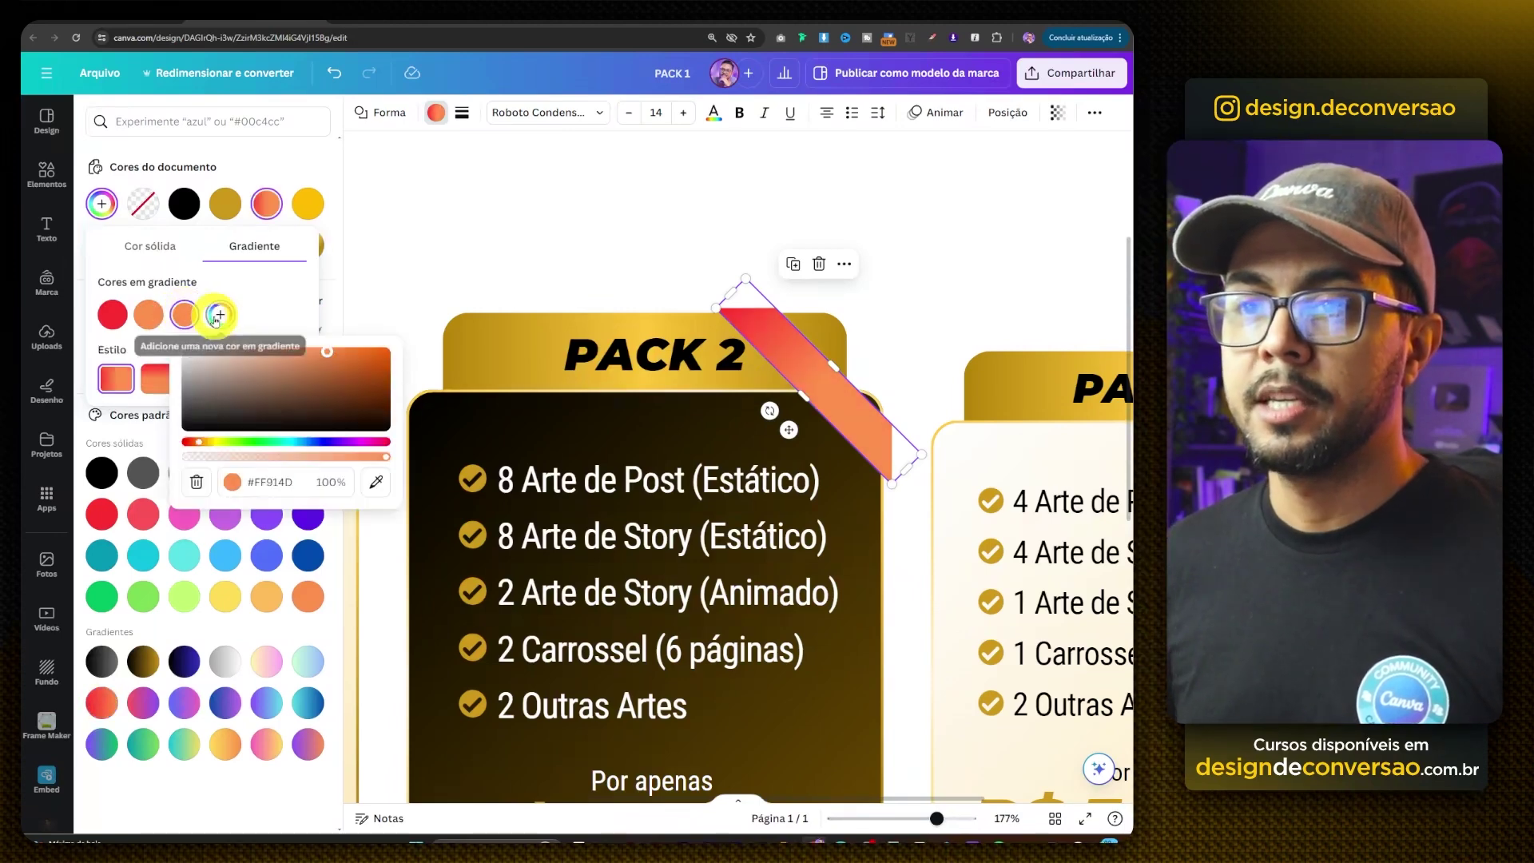
pyautogui.click(186, 318)
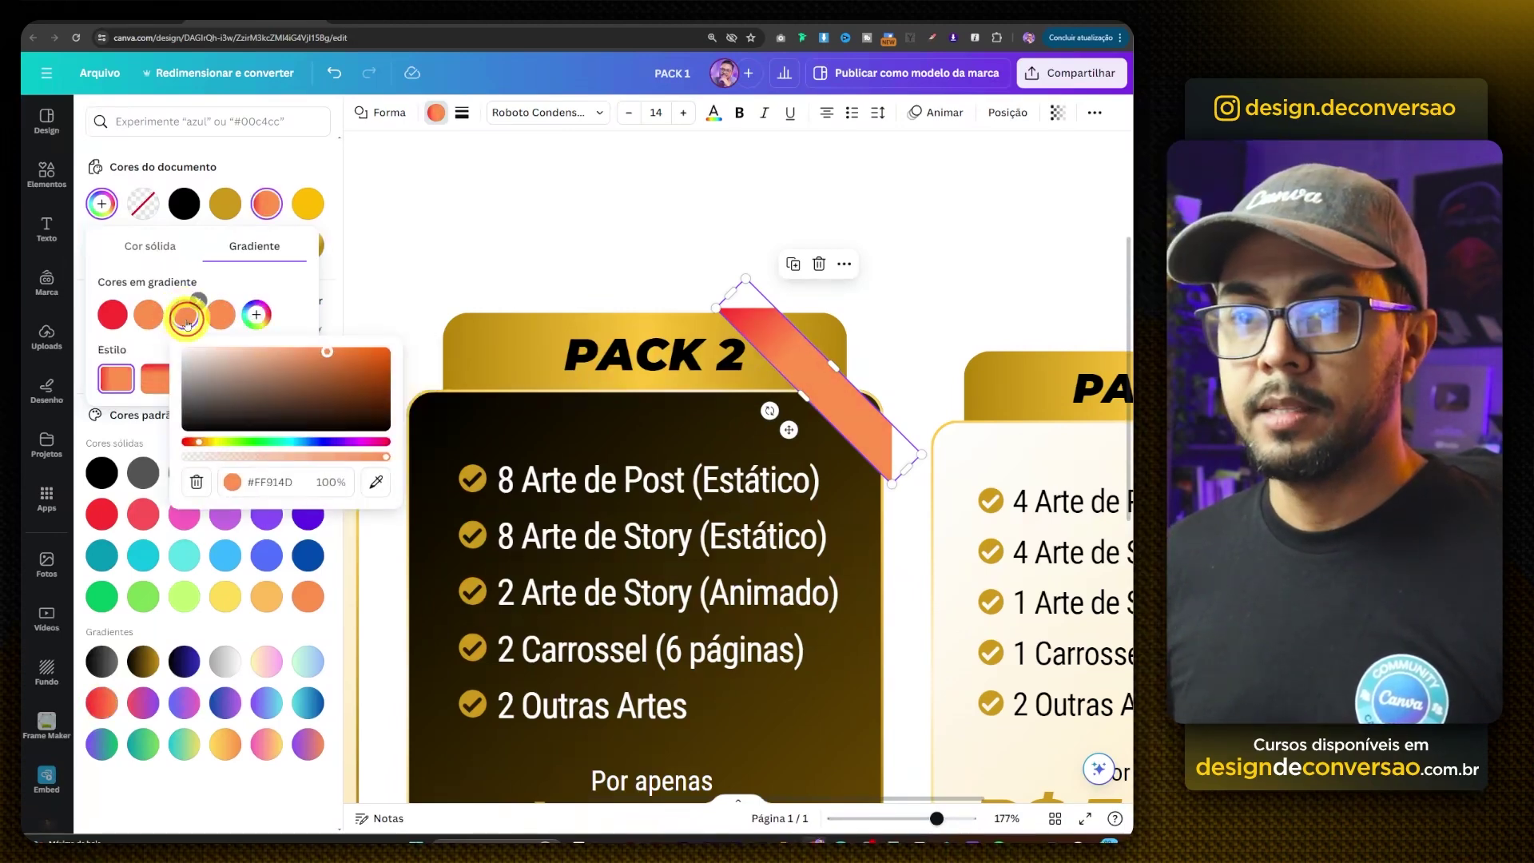
pyautogui.click(375, 482)
pyautogui.click(112, 314)
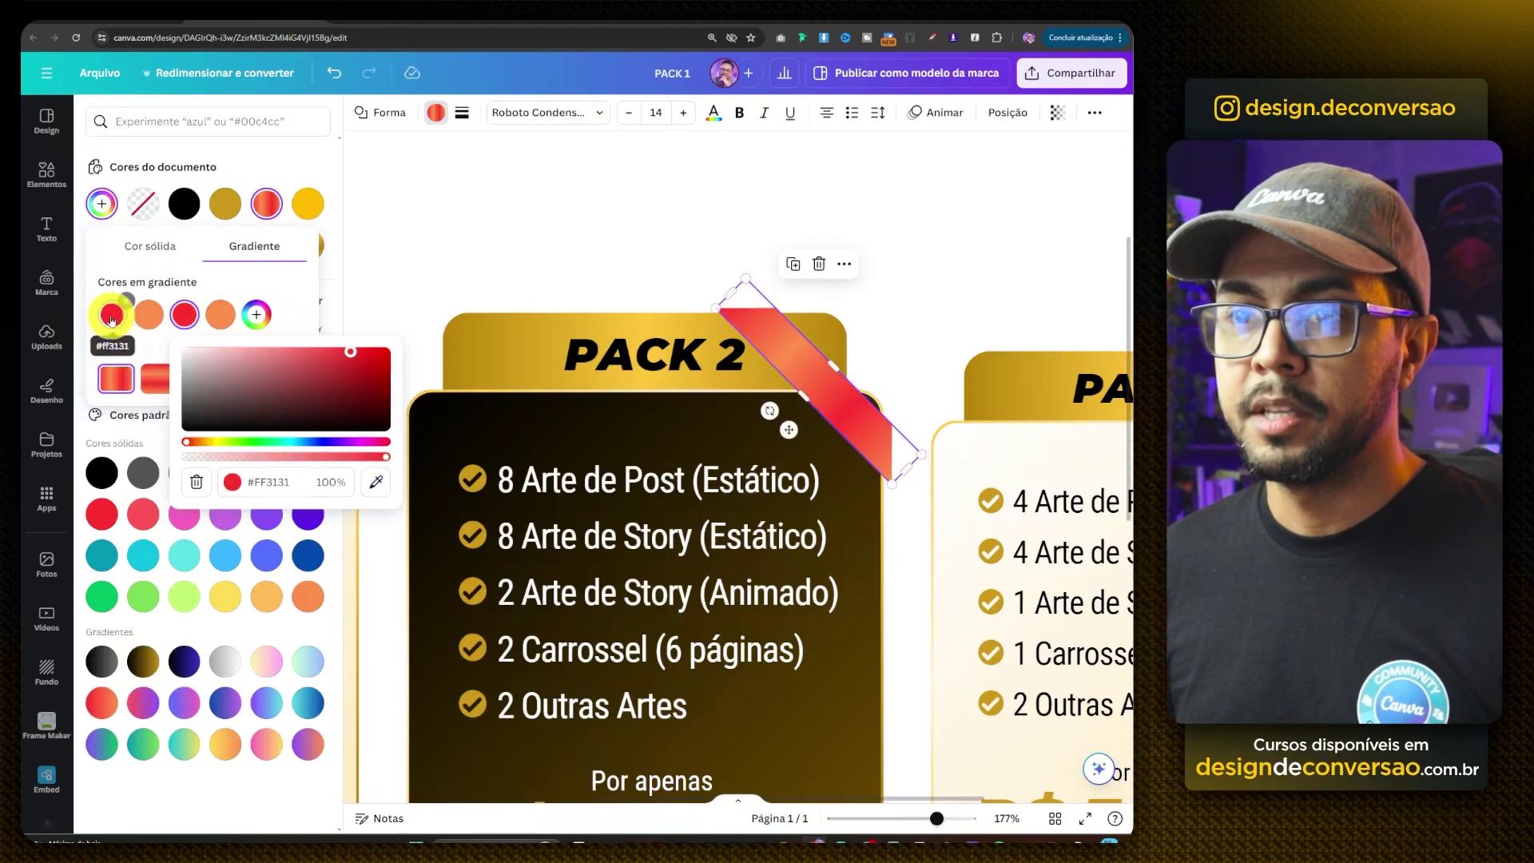
# - Set the fourth color of the ribbon's gradient to dark red #720303, sampling the red and darkening it
pyautogui.click(218, 314)
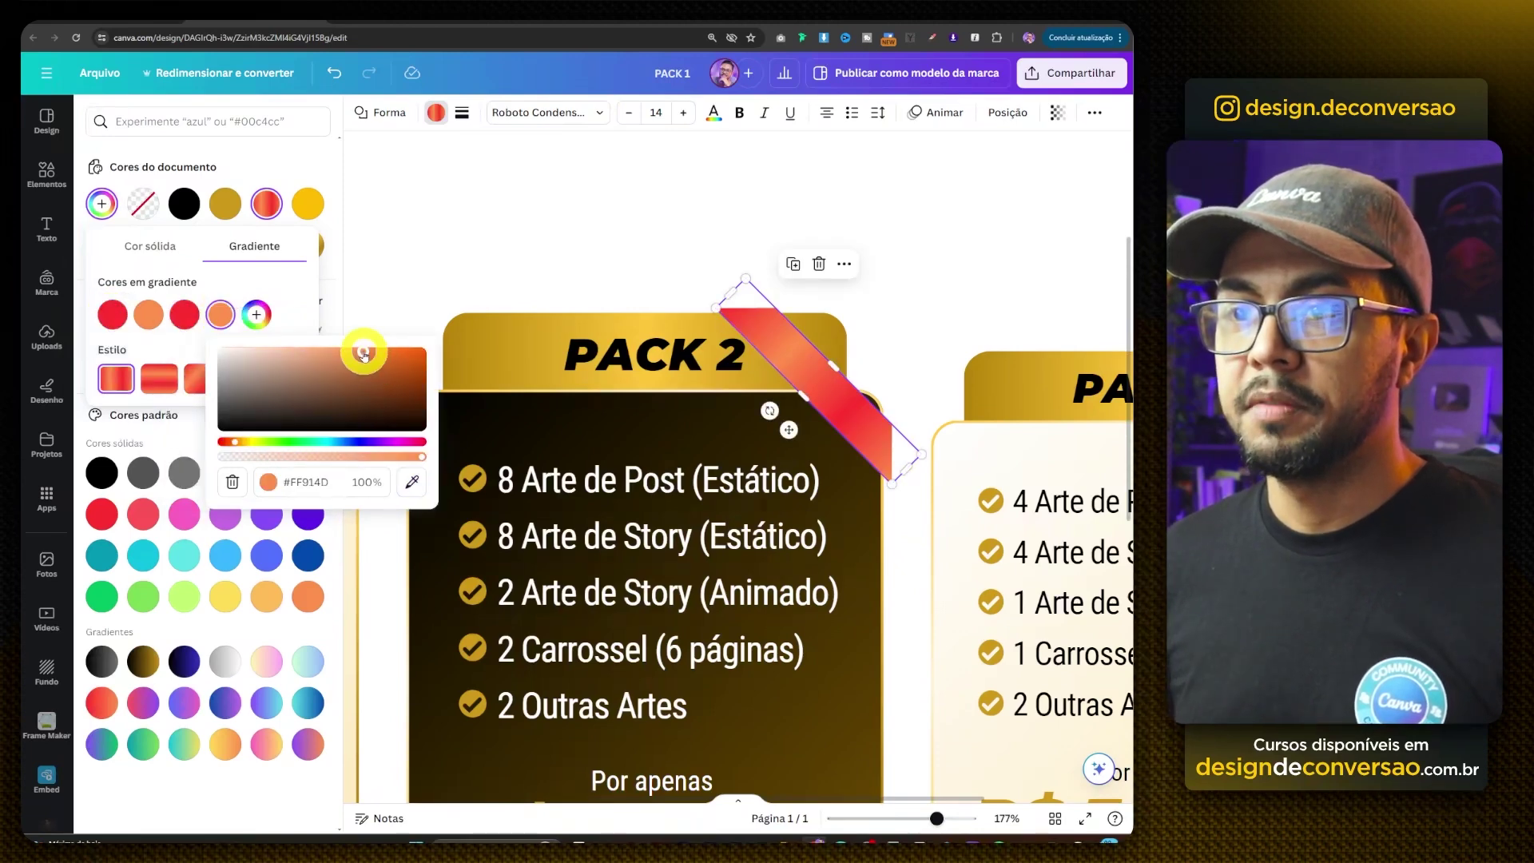
pyautogui.click(410, 478)
pyautogui.click(187, 314)
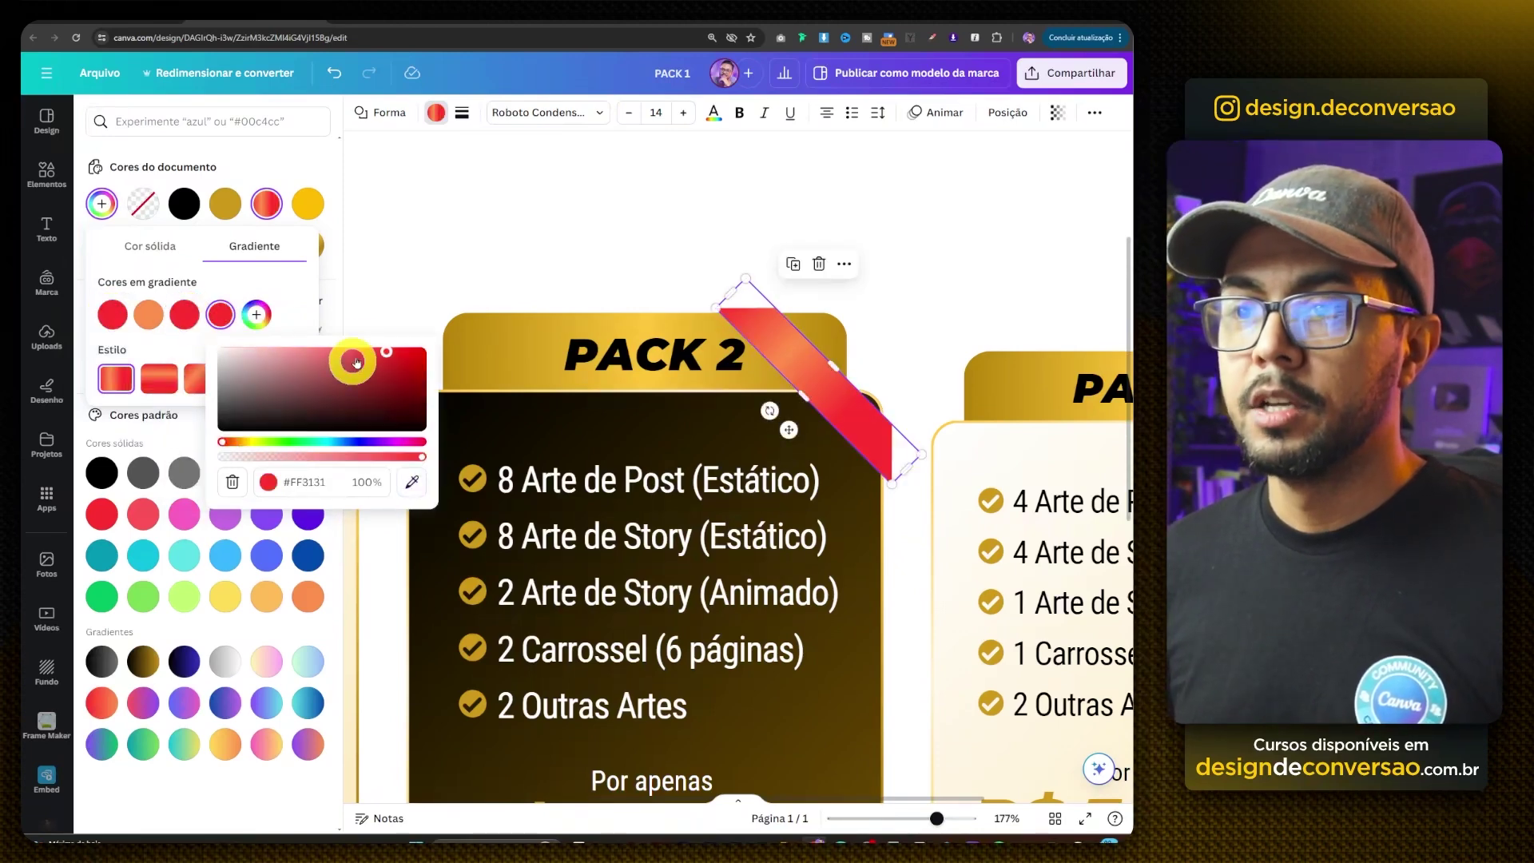
pyautogui.moveTo(389, 351); pyautogui.dragTo(418, 388)
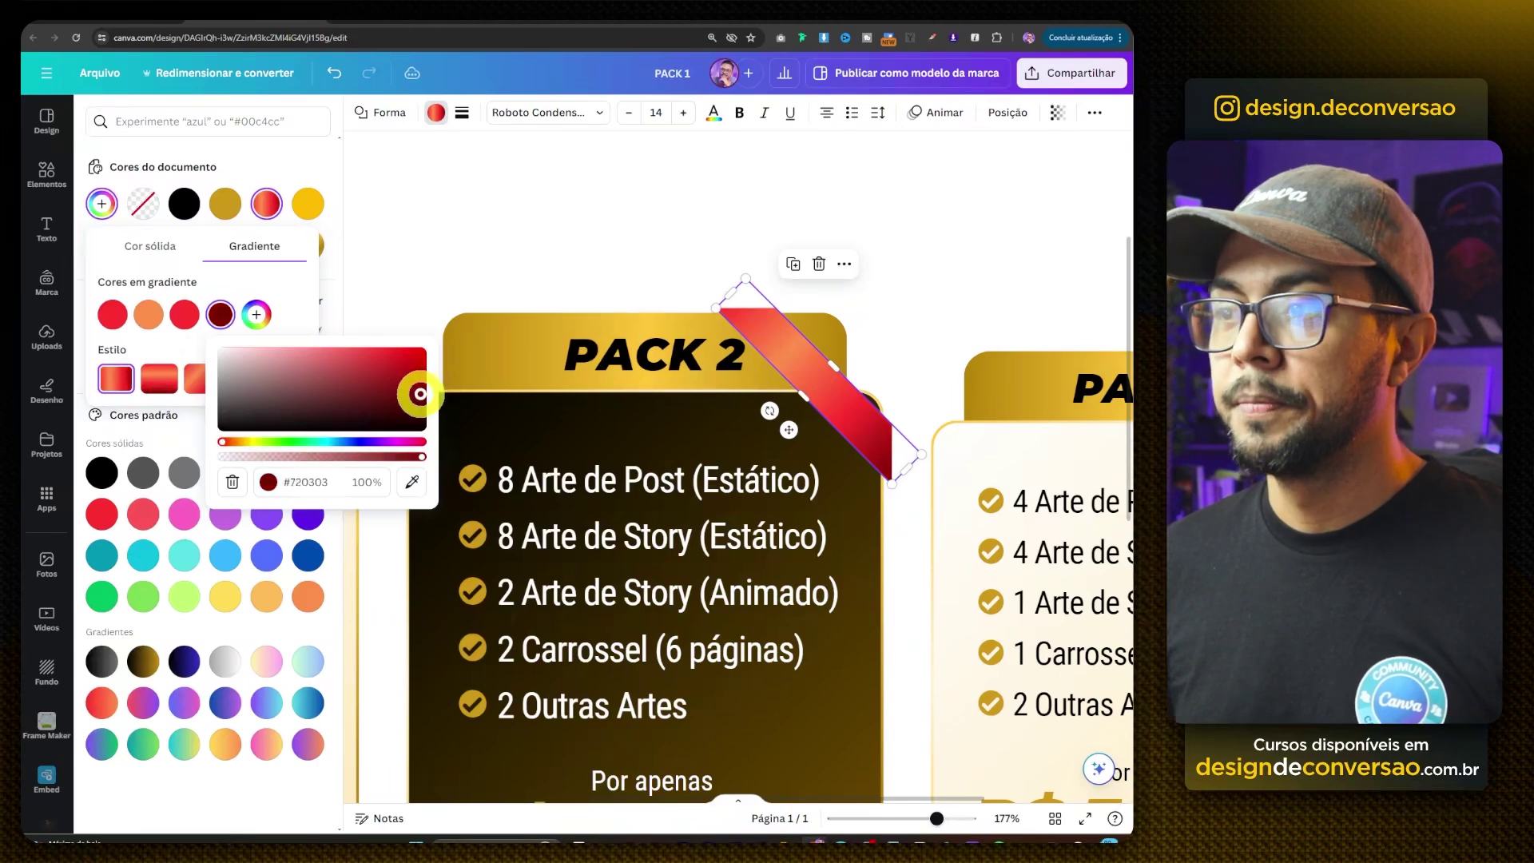
pyautogui.click(485, 239)
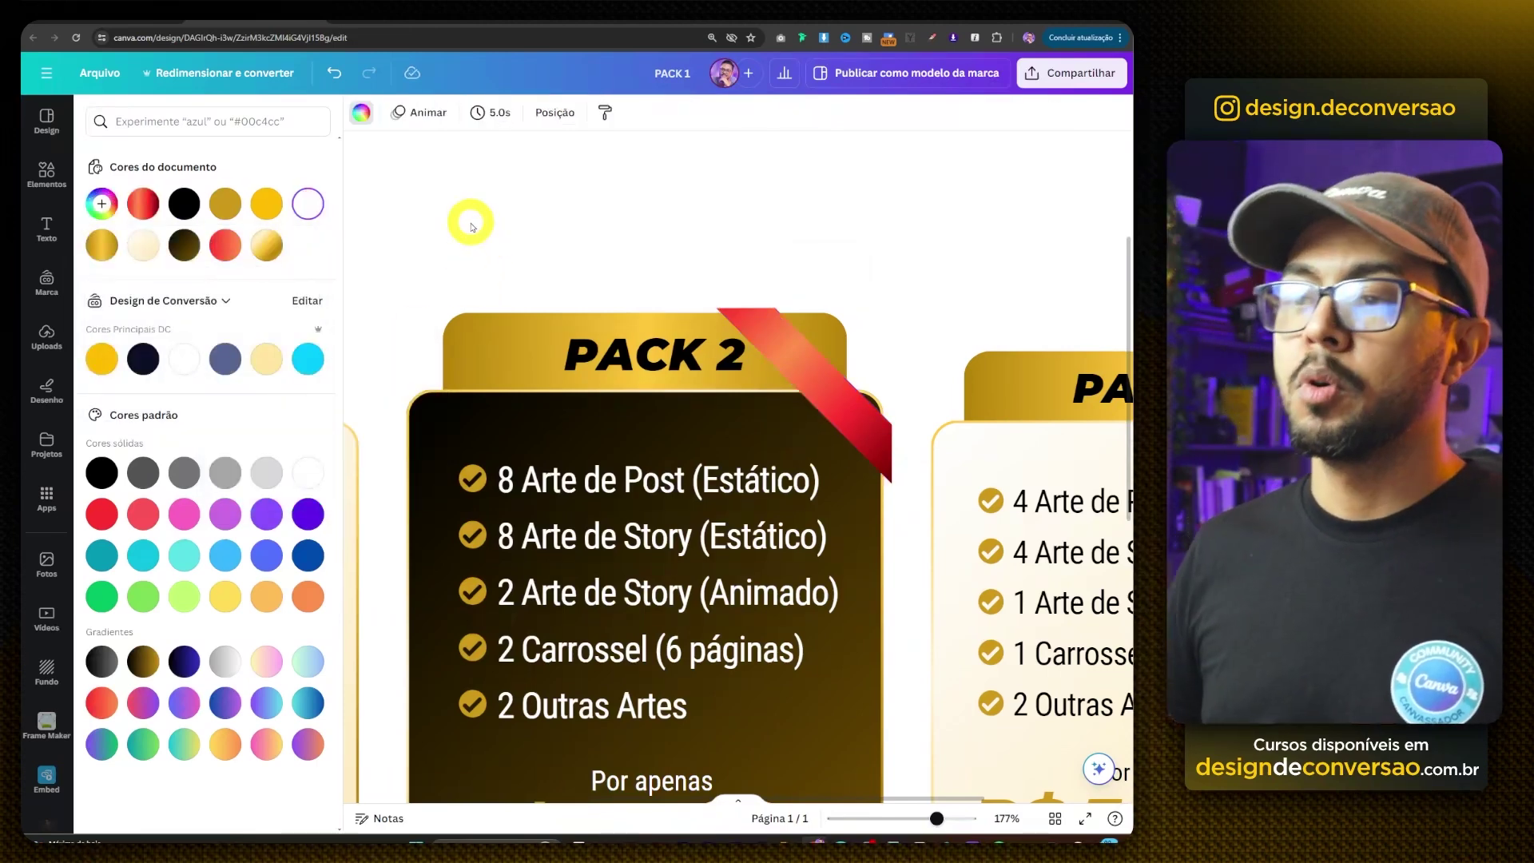
# - Shift the PACK 2 title left so it clears the ribbon
pyautogui.click(643, 351)
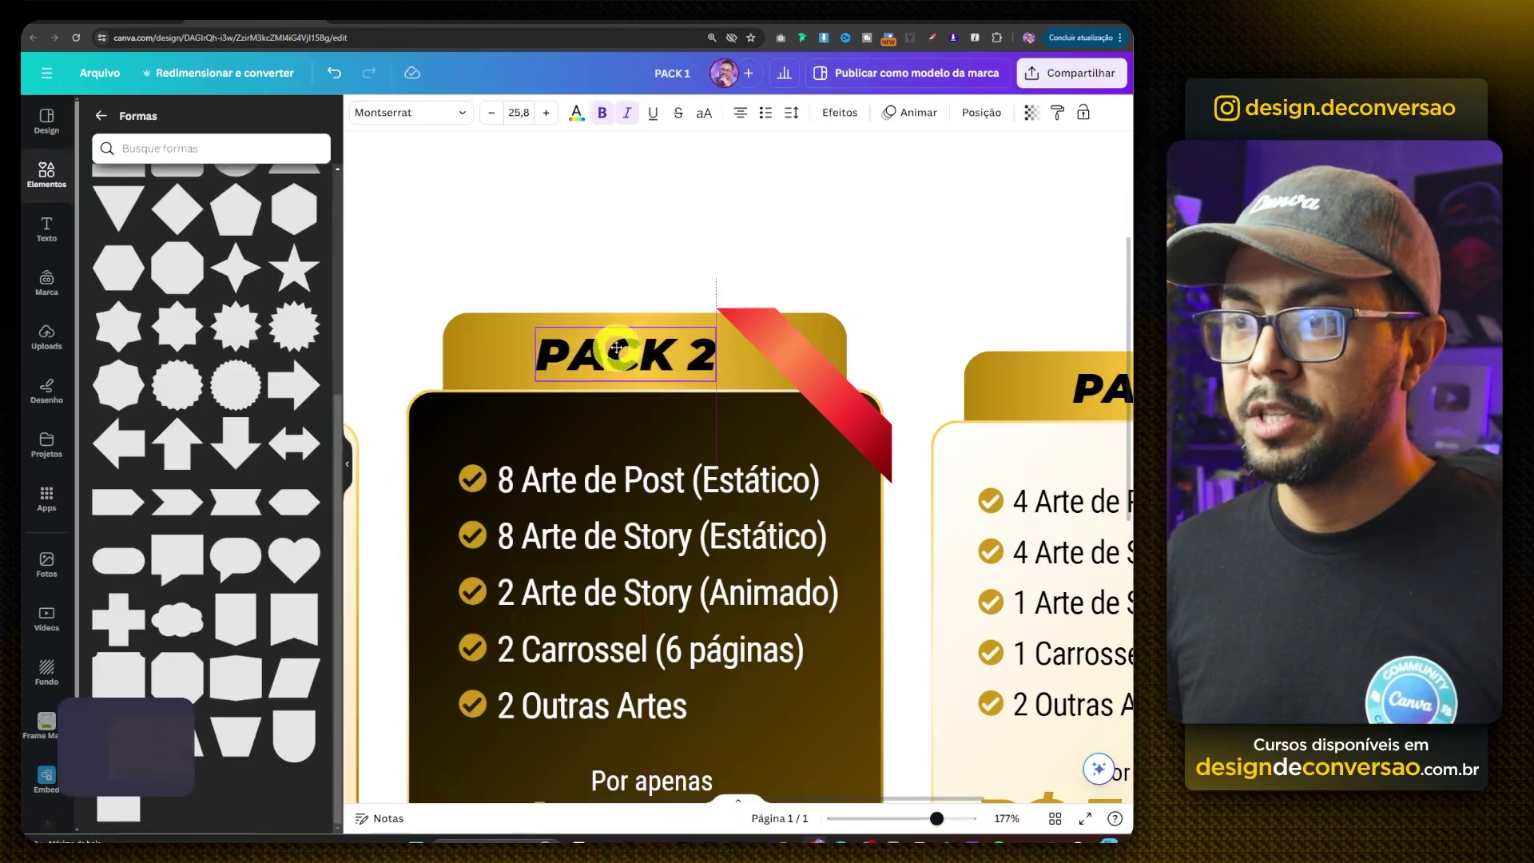
pyautogui.click(526, 223)
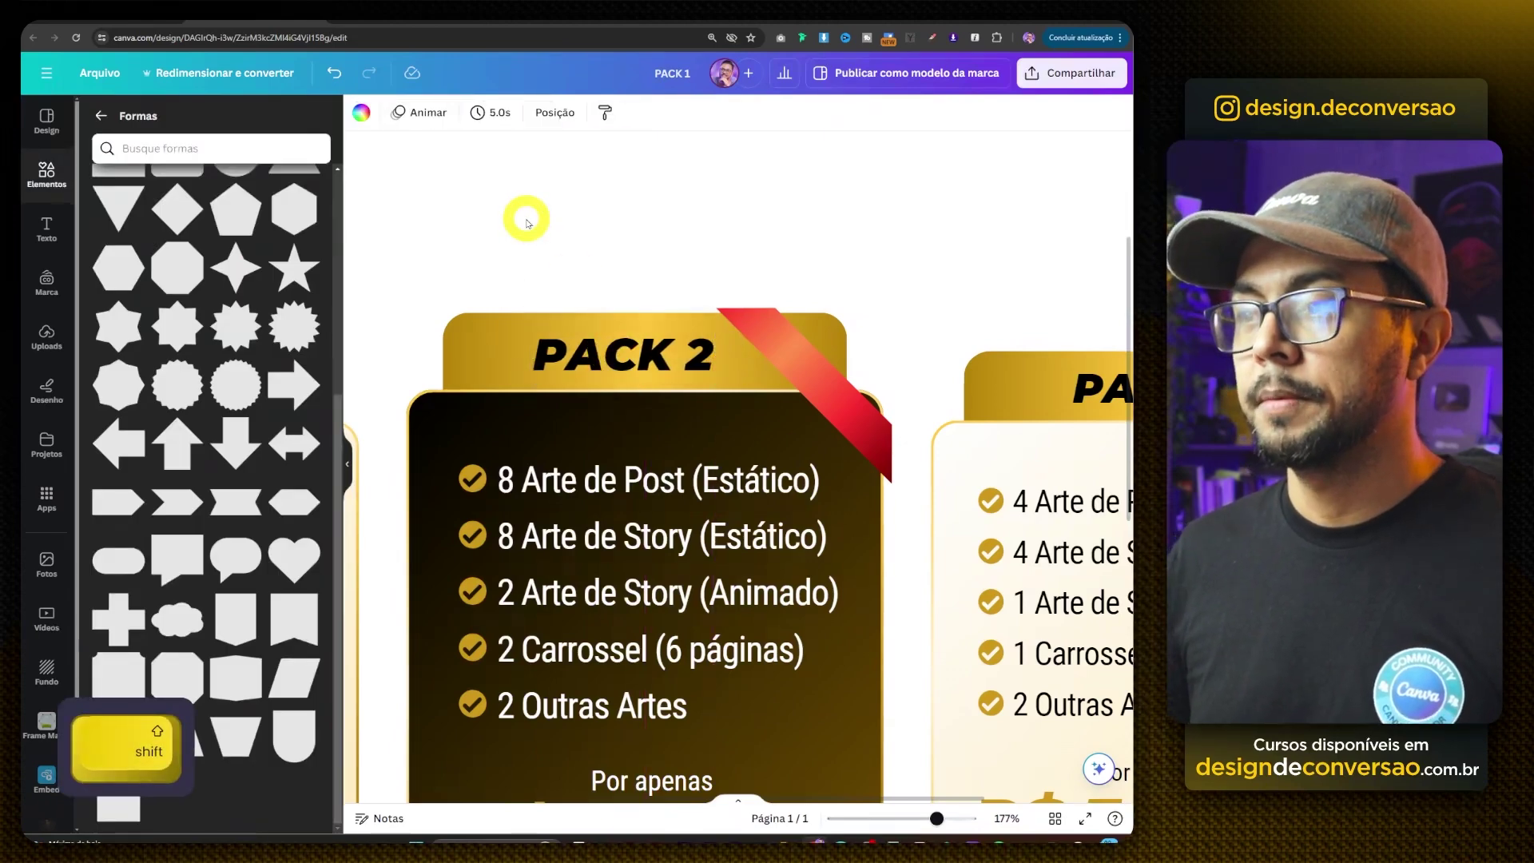
# - Enlarge the ribbon slightly and nudge it right so it extends just past the PACK 2 card's right edge
pyautogui.click(799, 399)
pyautogui.moveTo(723, 308)
pyautogui.mouseDown()
pyautogui.moveTo(643, 295)
pyautogui.moveTo(681, 246)
pyautogui.moveTo(711, 281)
pyautogui.mouseUp()
pyautogui.press('Right')
pyautogui.press('Right')
pyautogui.press('Right')
pyautogui.press('Right')
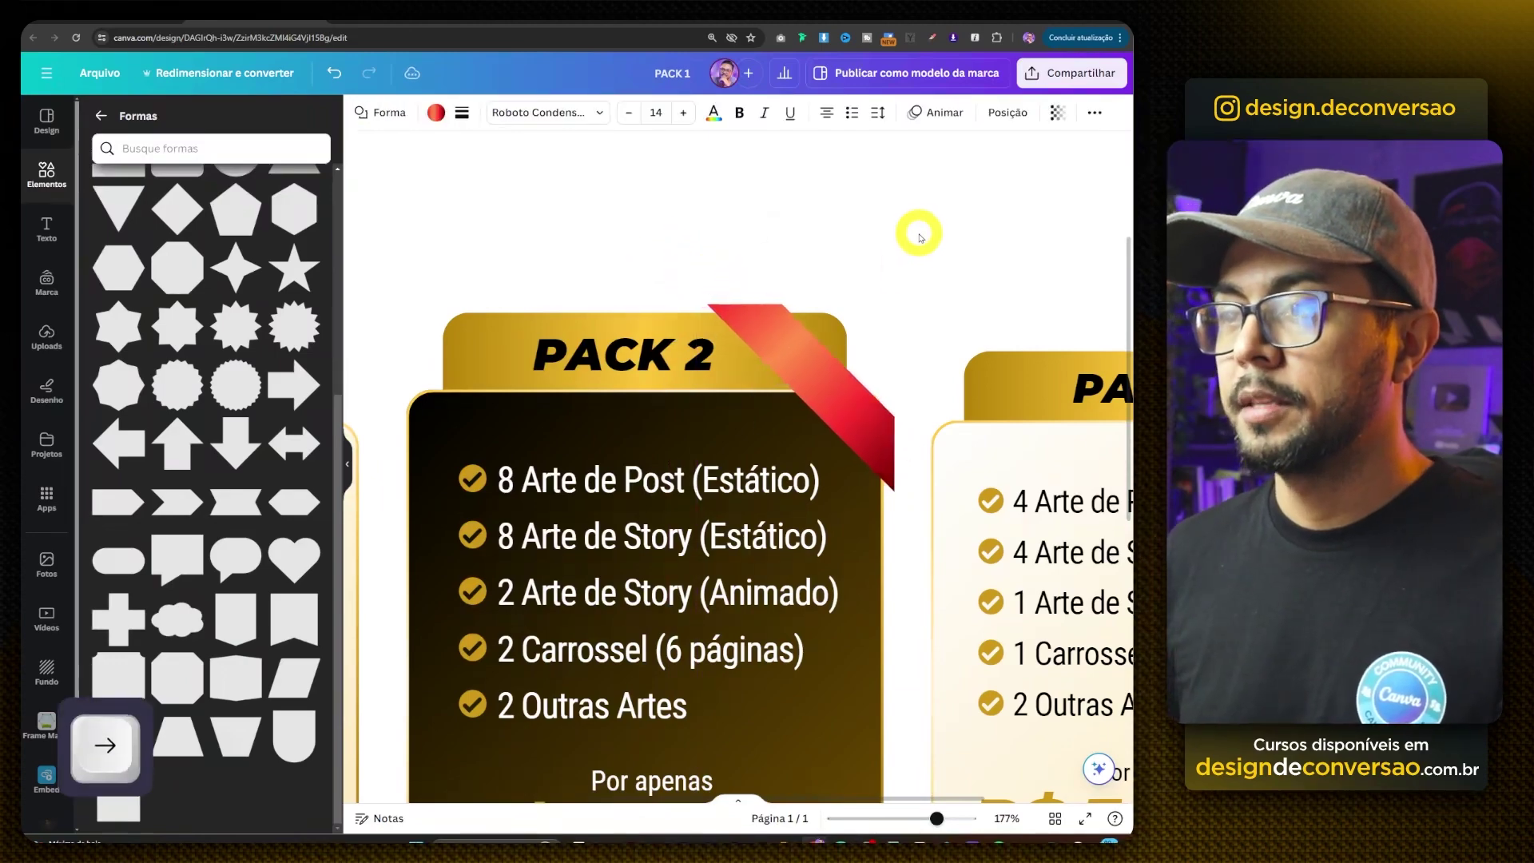
pyautogui.scroll(3, 919, 237)
pyautogui.press('Escape')
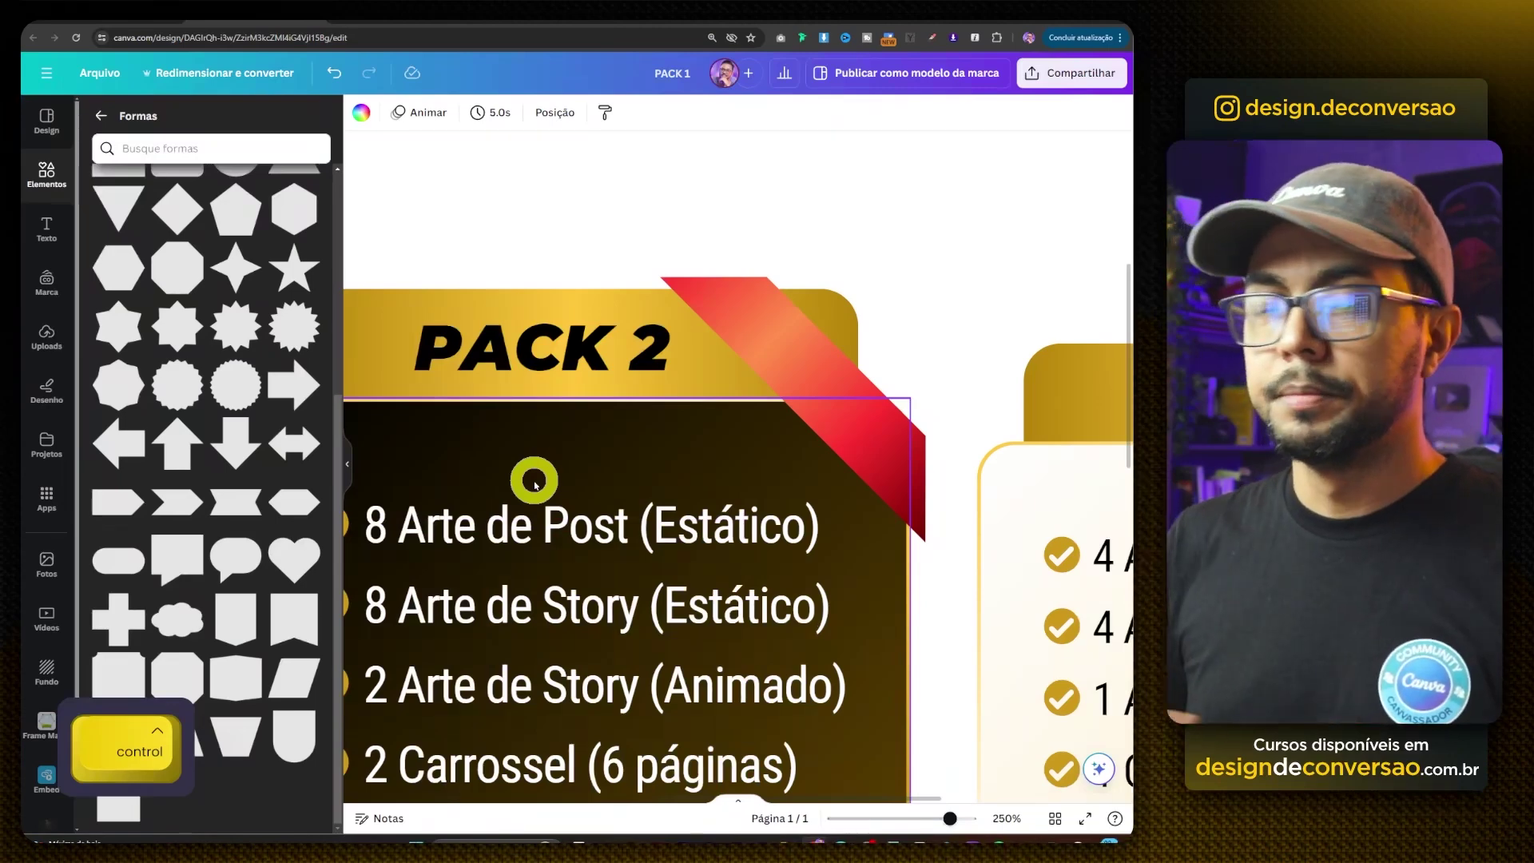
# - Round the corners of the red ribbon
pyautogui.click(781, 307)
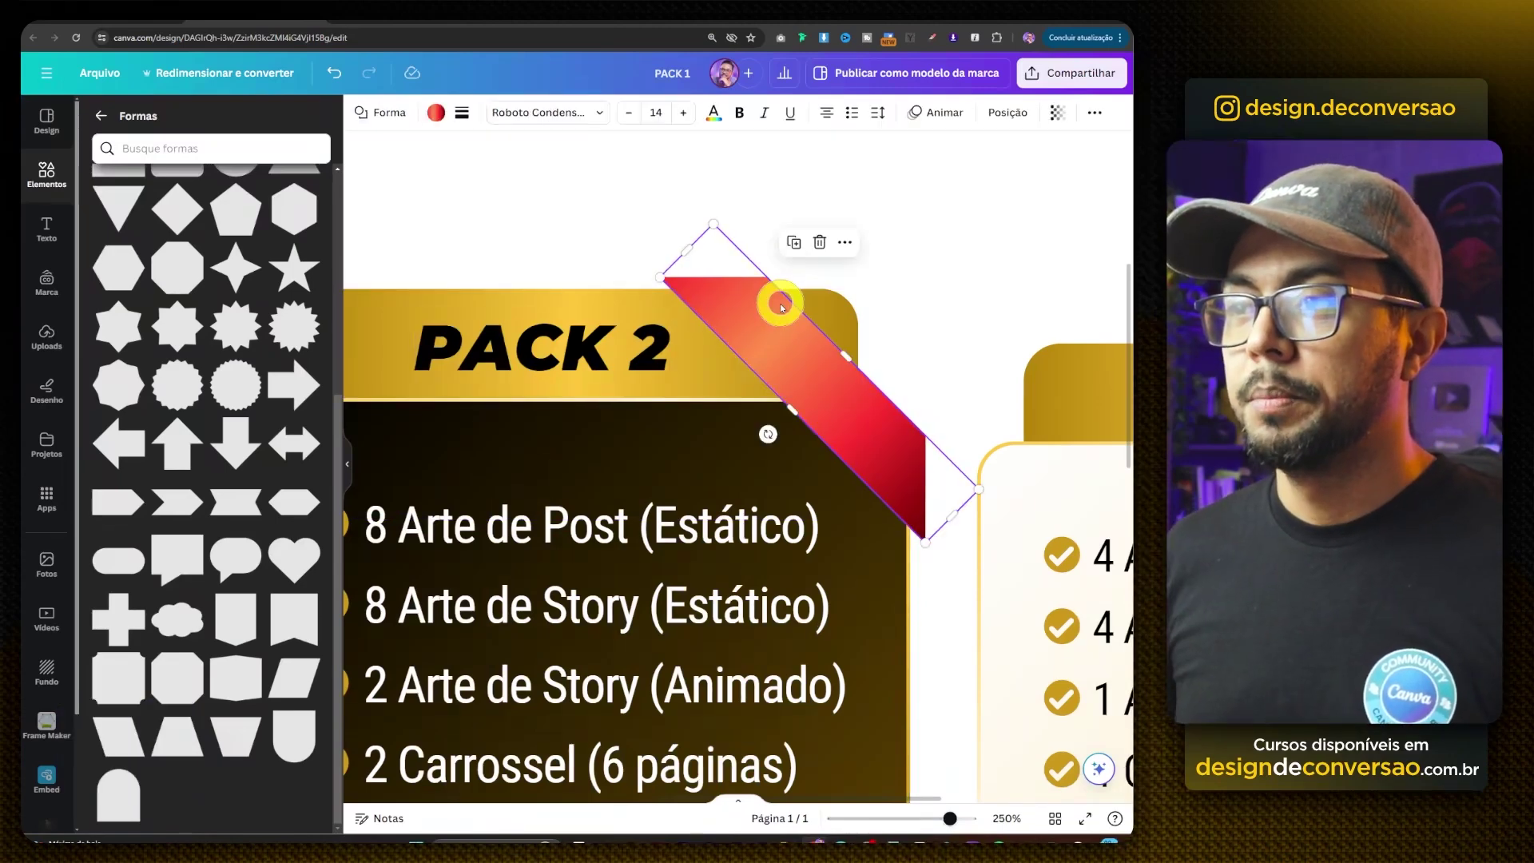
pyautogui.click(462, 113)
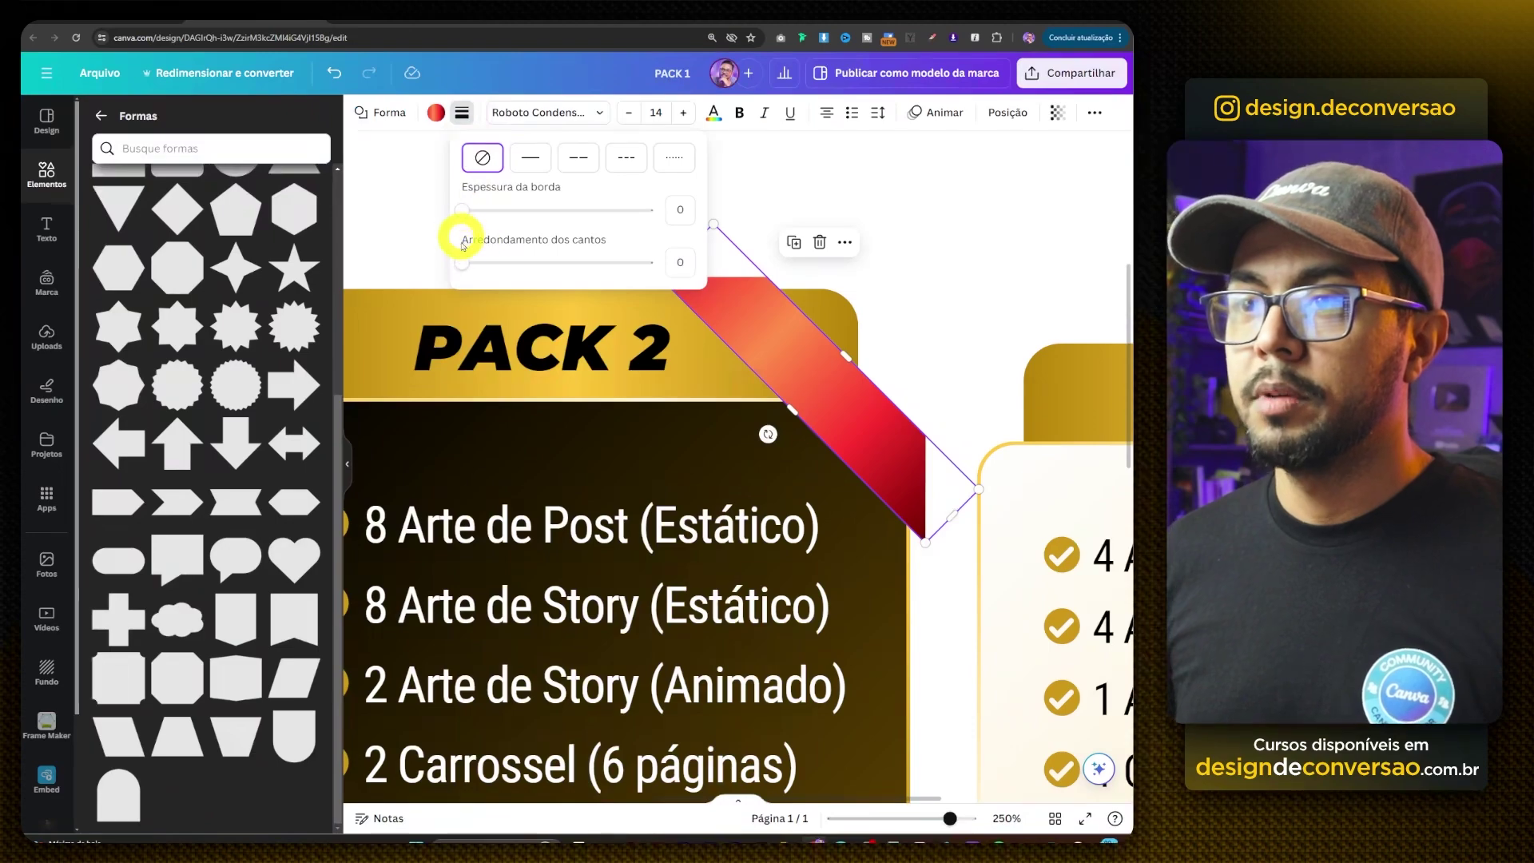
pyautogui.moveTo(469, 263); pyautogui.dragTo(558, 262)
pyautogui.click(993, 240)
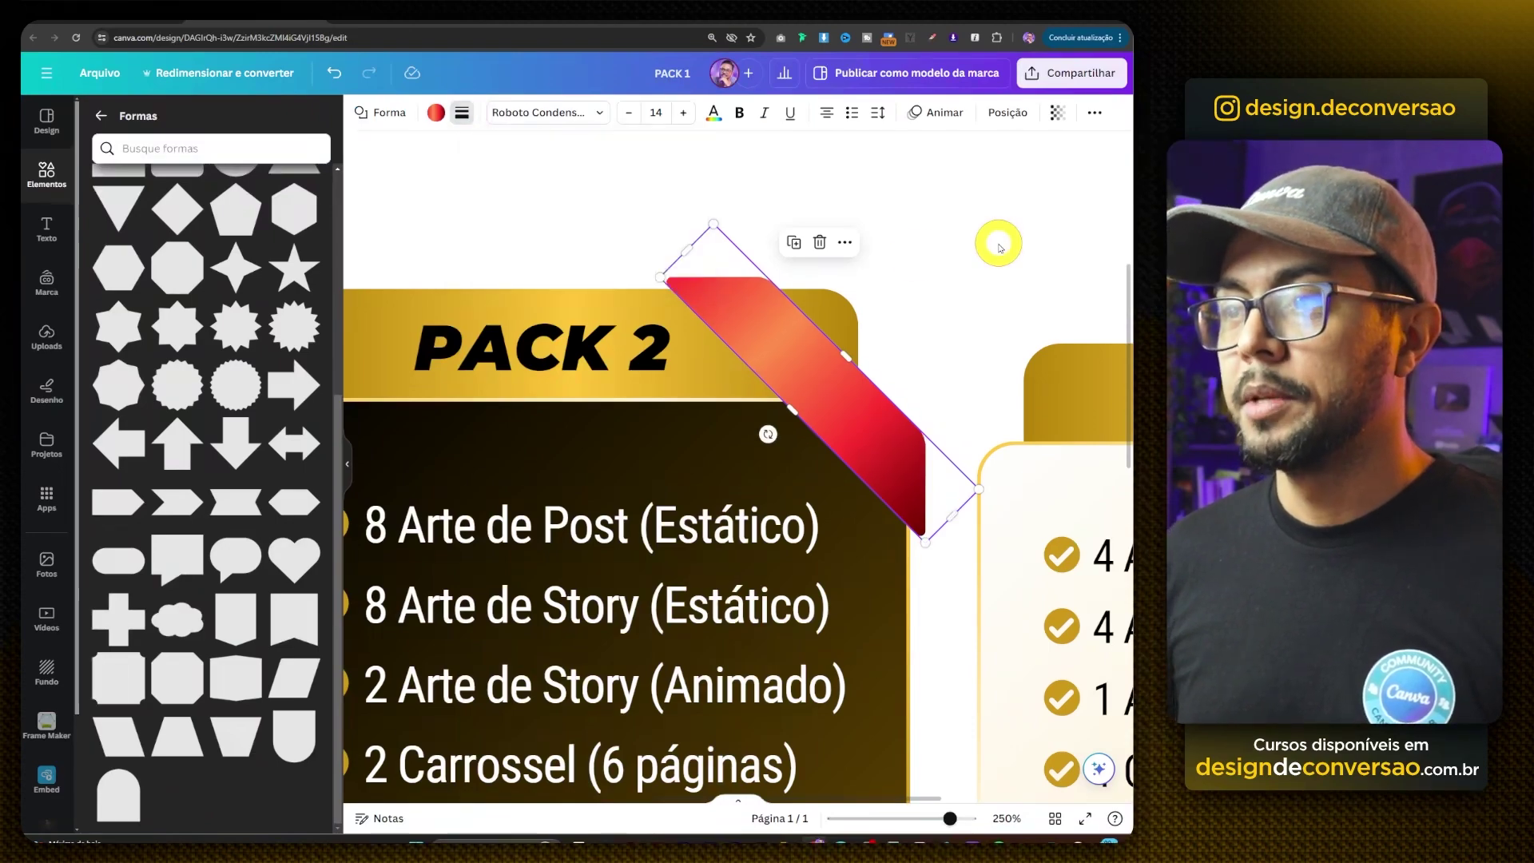
pyautogui.click(961, 236)
# - Add a tall, narrow rectangle and place it over the ribbon's upper end, flush with the ribbon's top edge
pyautogui.click(100, 115)
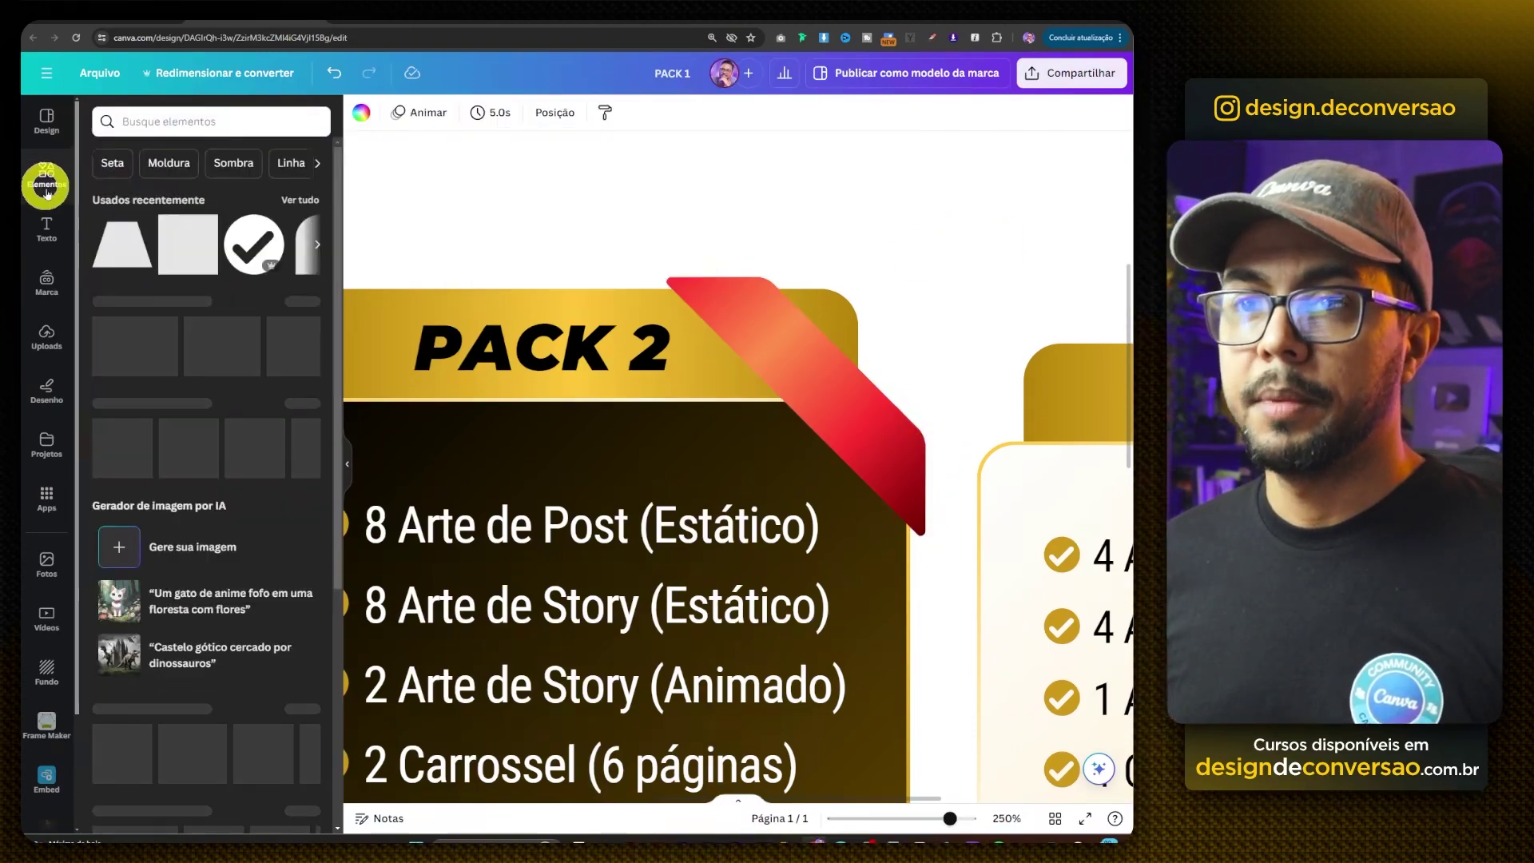
pyautogui.click(651, 317)
pyautogui.moveTo(876, 470); pyautogui.dragTo(724, 346)
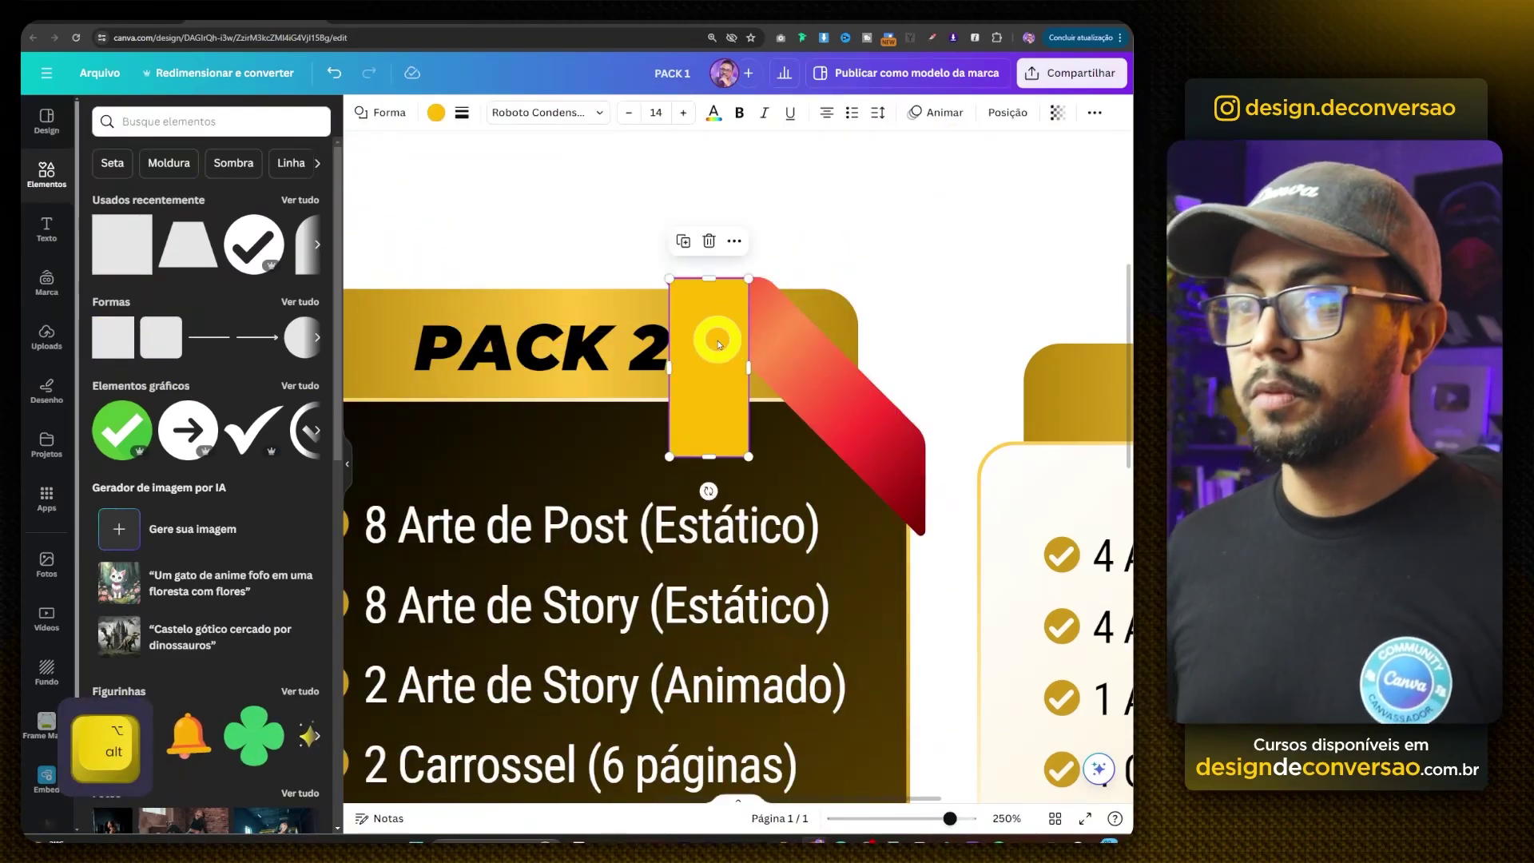
# - Fill the rectangle with a solid, very dark red, darker than the shaded end of the ribbon
pyautogui.click(436, 112)
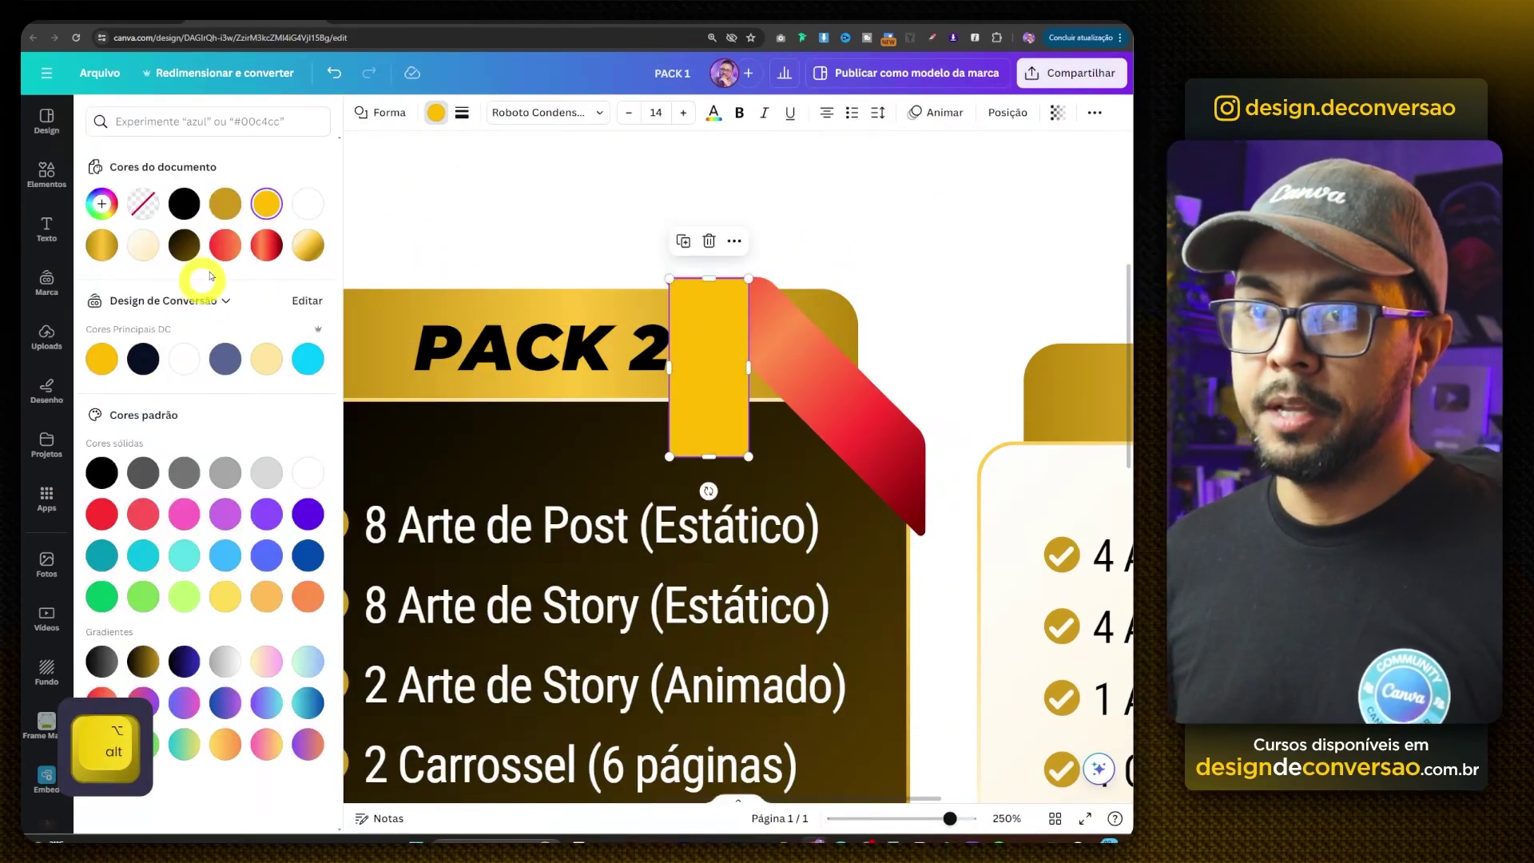
pyautogui.click(225, 247)
pyautogui.click(101, 203)
pyautogui.click(288, 302)
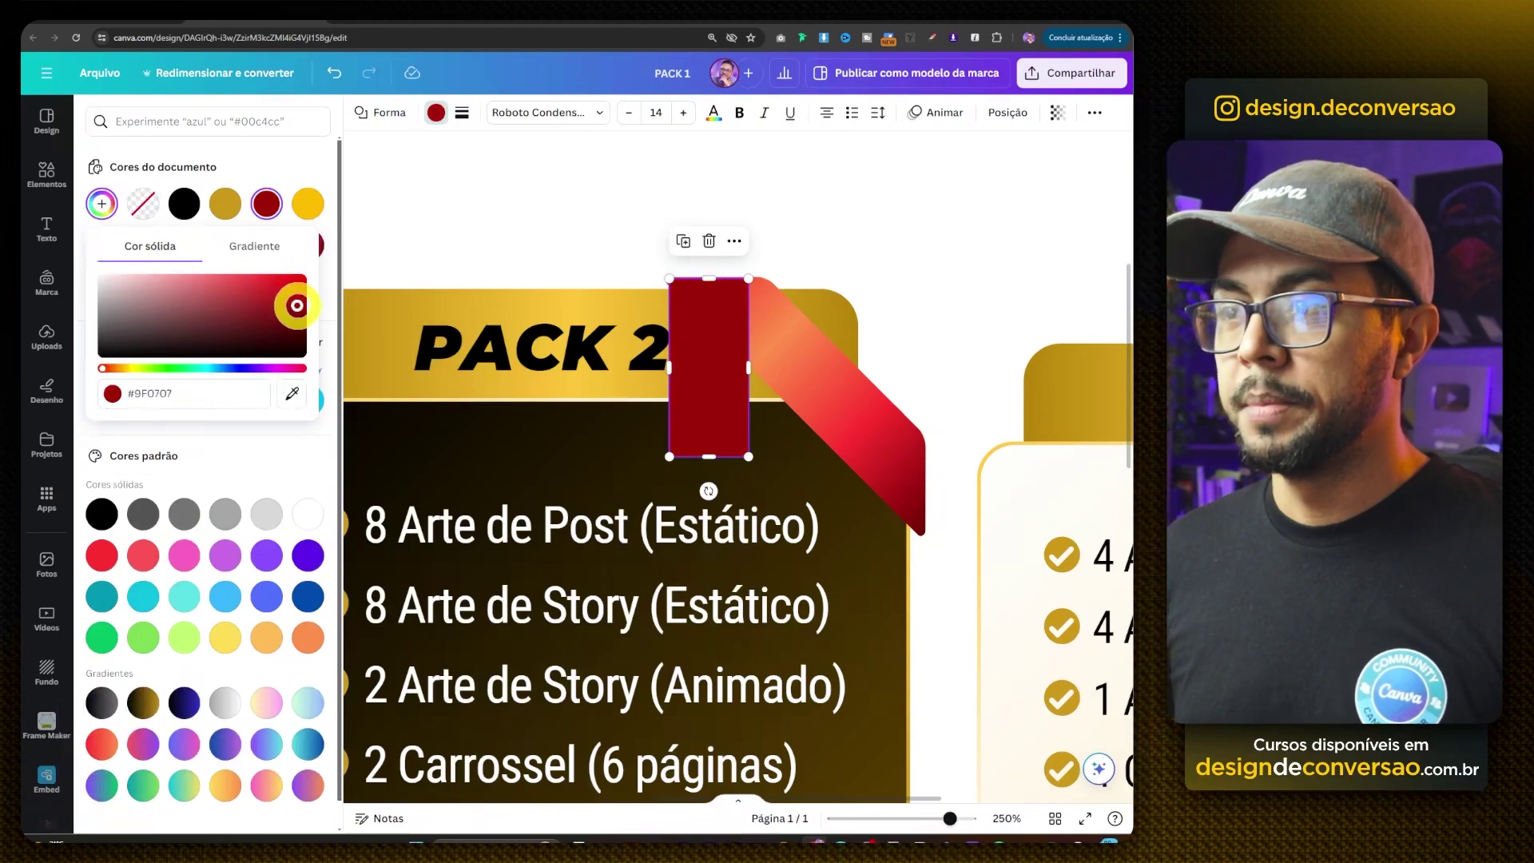
pyautogui.click(839, 242)
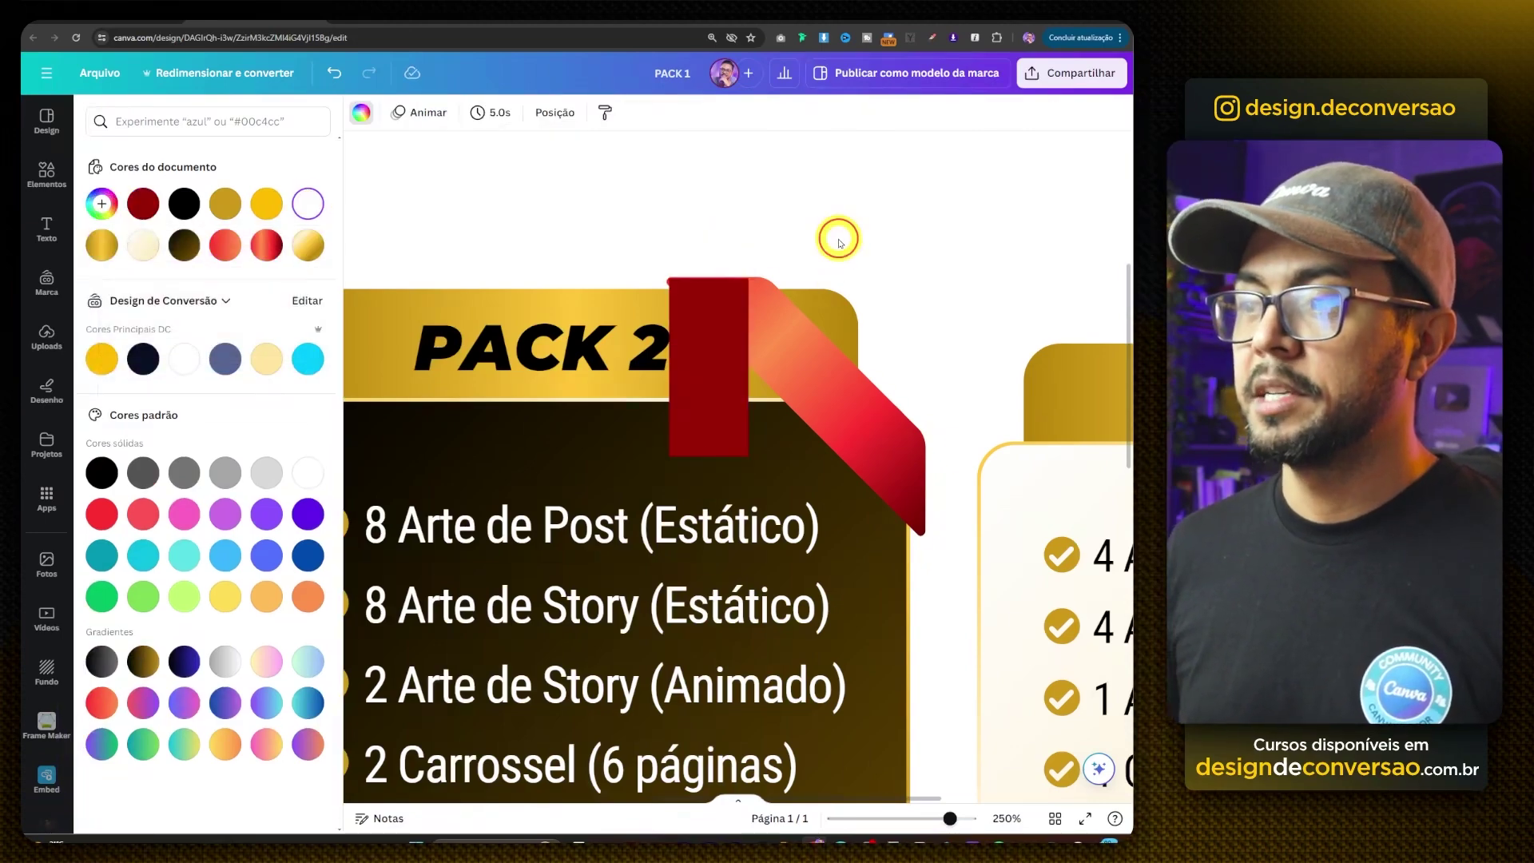
pyautogui.click(730, 301)
pyautogui.click(183, 204)
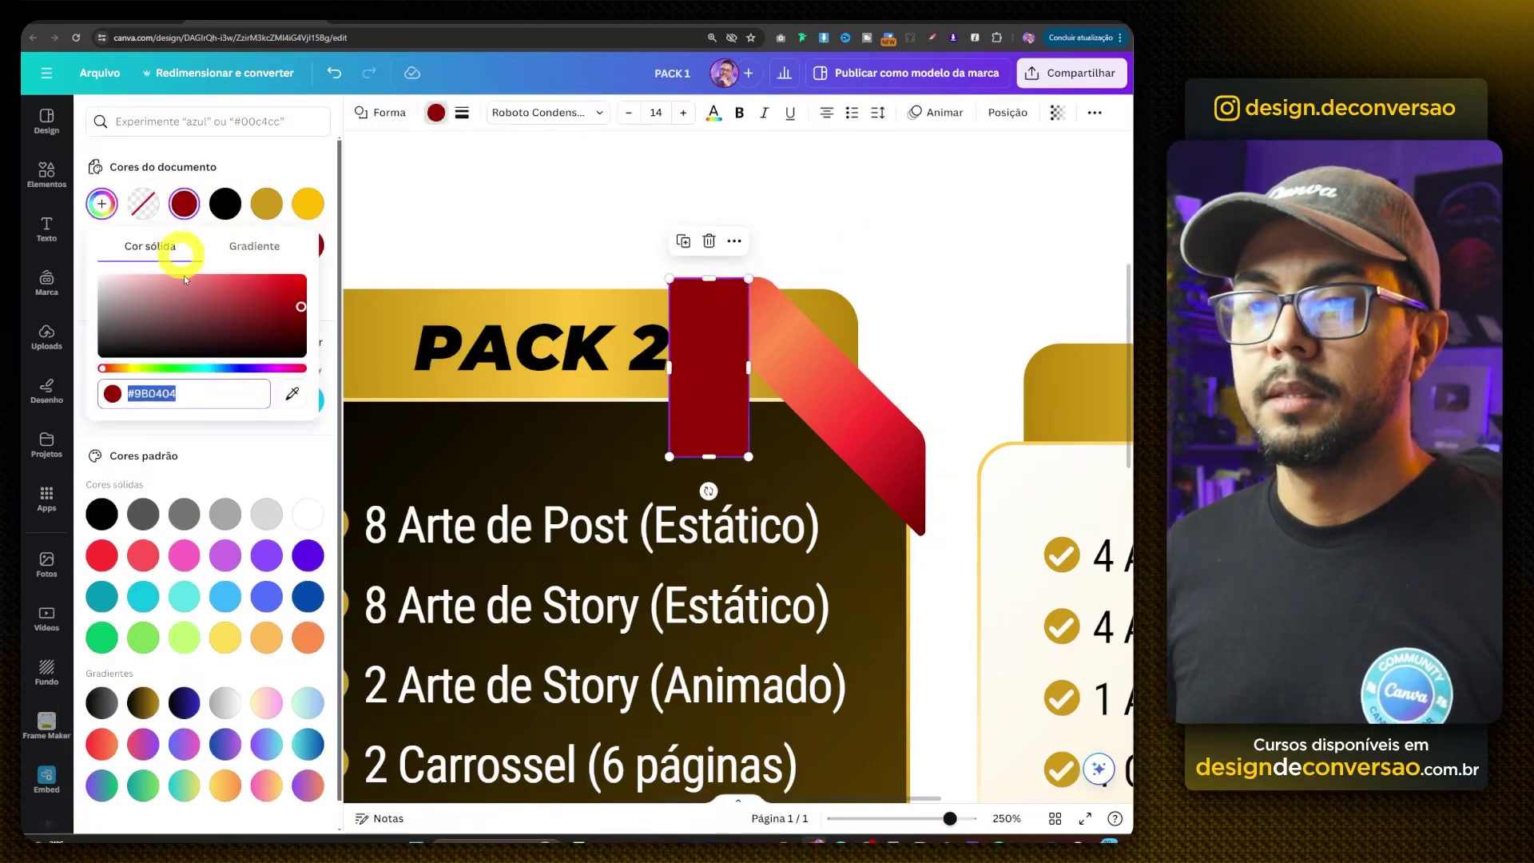
pyautogui.moveTo(289, 302); pyautogui.dragTo(307, 314)
# - Resize the dark red rectangle to about 44 × 42 px, aligned with the ribbon's upper left tip
pyautogui.scroll(5, 709, 294)
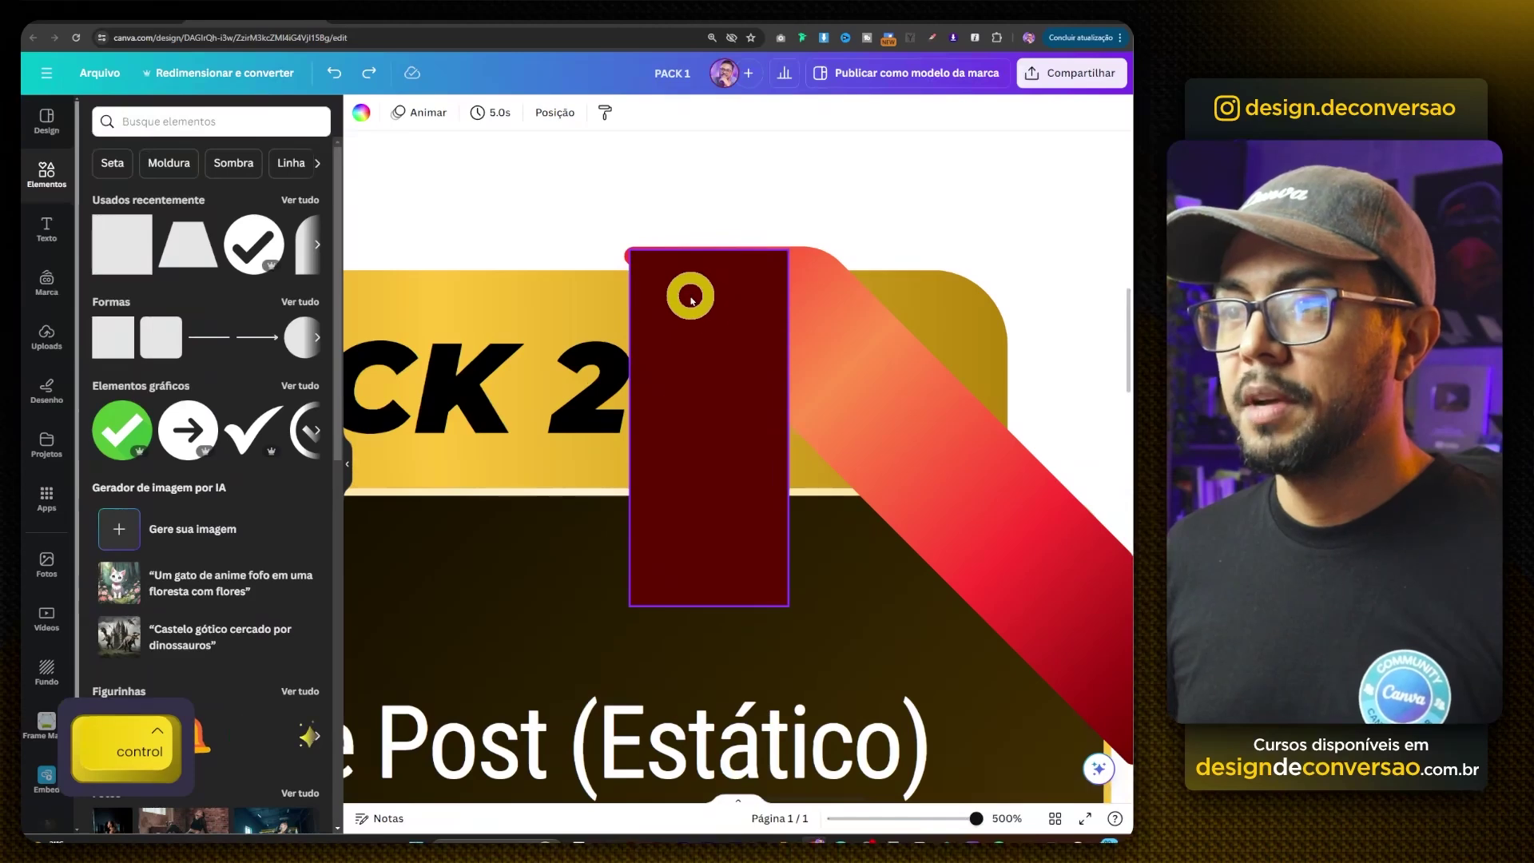
pyautogui.moveTo(695, 295)
pyautogui.mouseDown()
pyautogui.moveTo(680, 305)
pyautogui.moveTo(690, 295)
pyautogui.mouseUp()
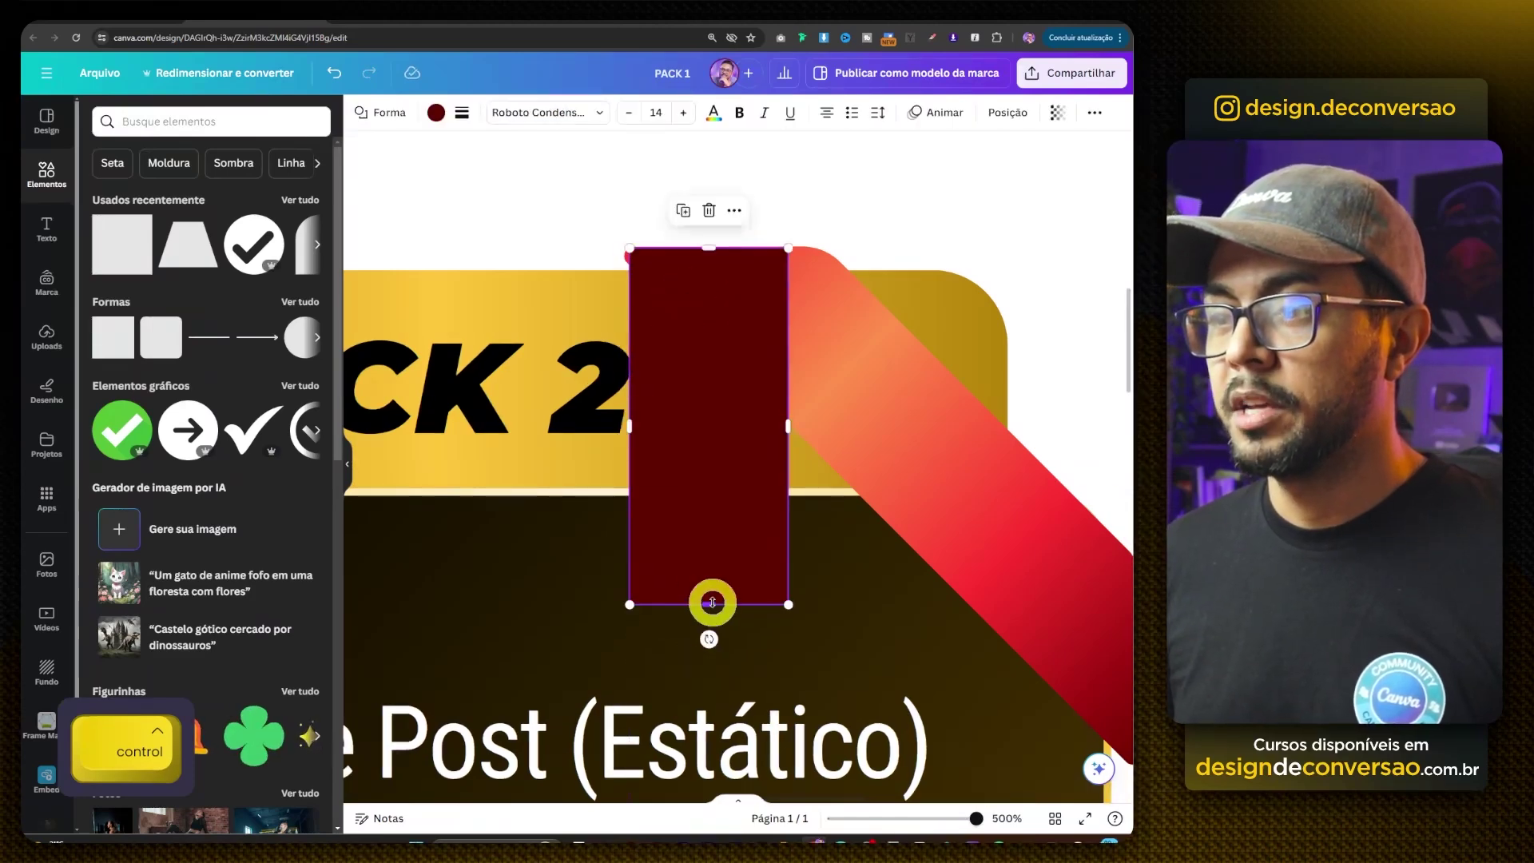
pyautogui.moveTo(708, 605); pyautogui.dragTo(708, 405)
pyautogui.moveTo(632, 326); pyautogui.dragTo(623, 326)
# - Open the layer list, and group the PACK 1 card's elements and the PACK 3 card's elements into one group each
pyautogui.click(1001, 116)
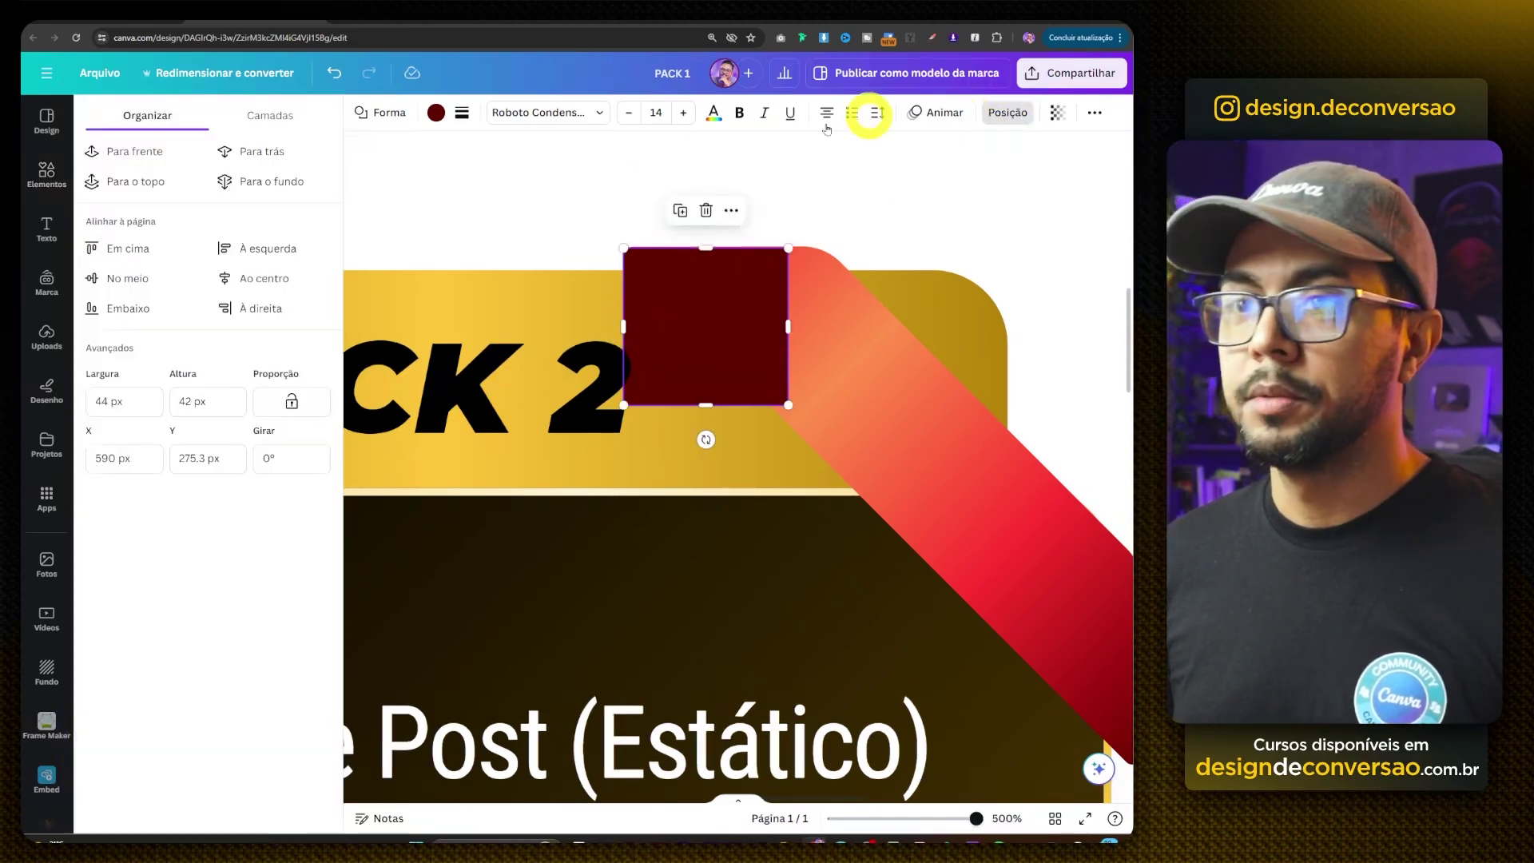
pyautogui.click(270, 115)
pyautogui.scroll(-2, 264, 512)
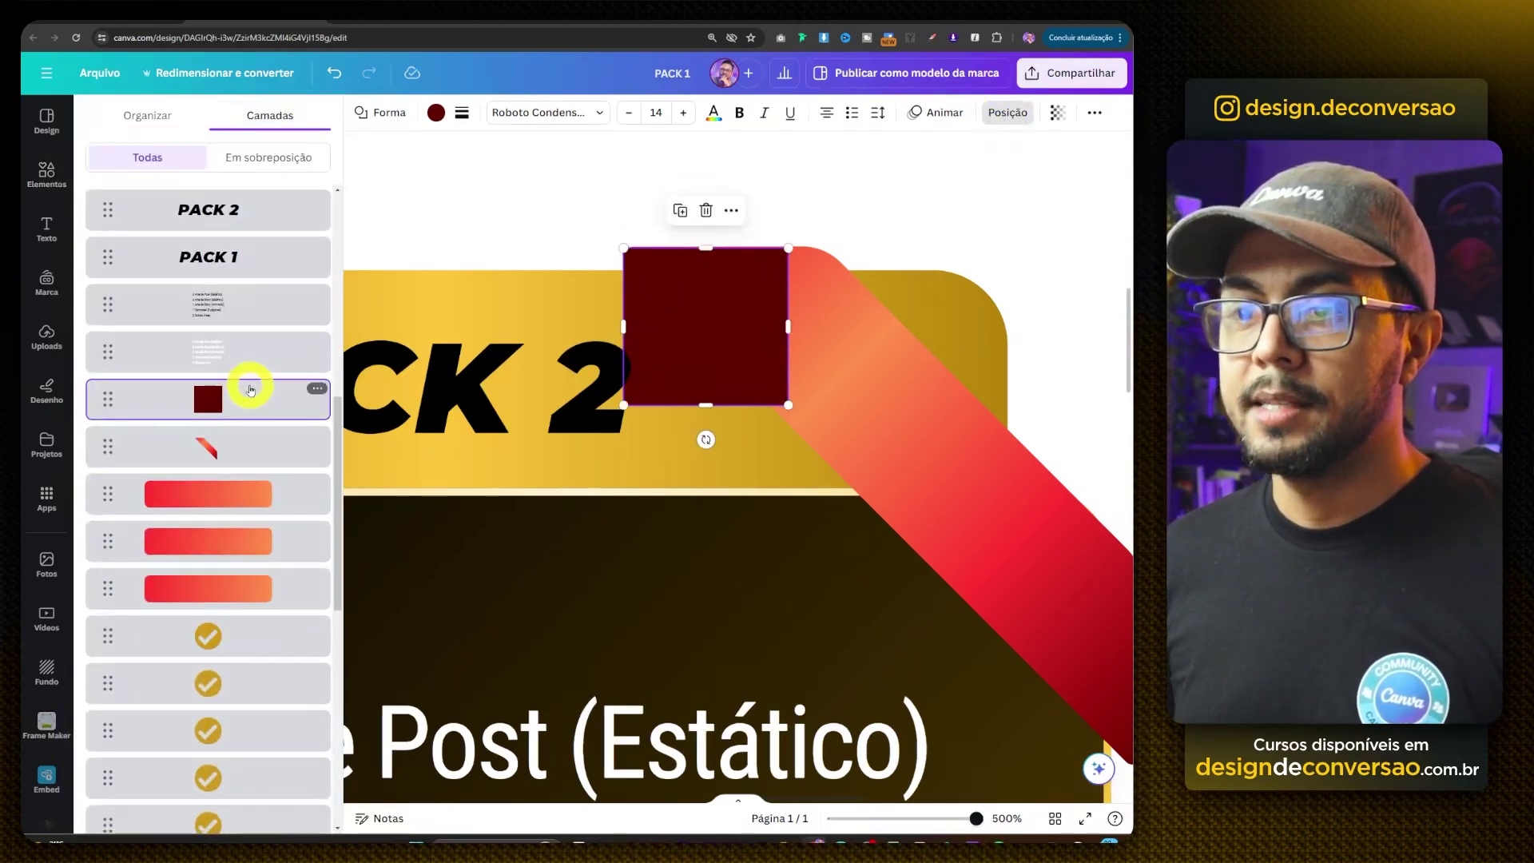
pyautogui.scroll(-1, 250, 390)
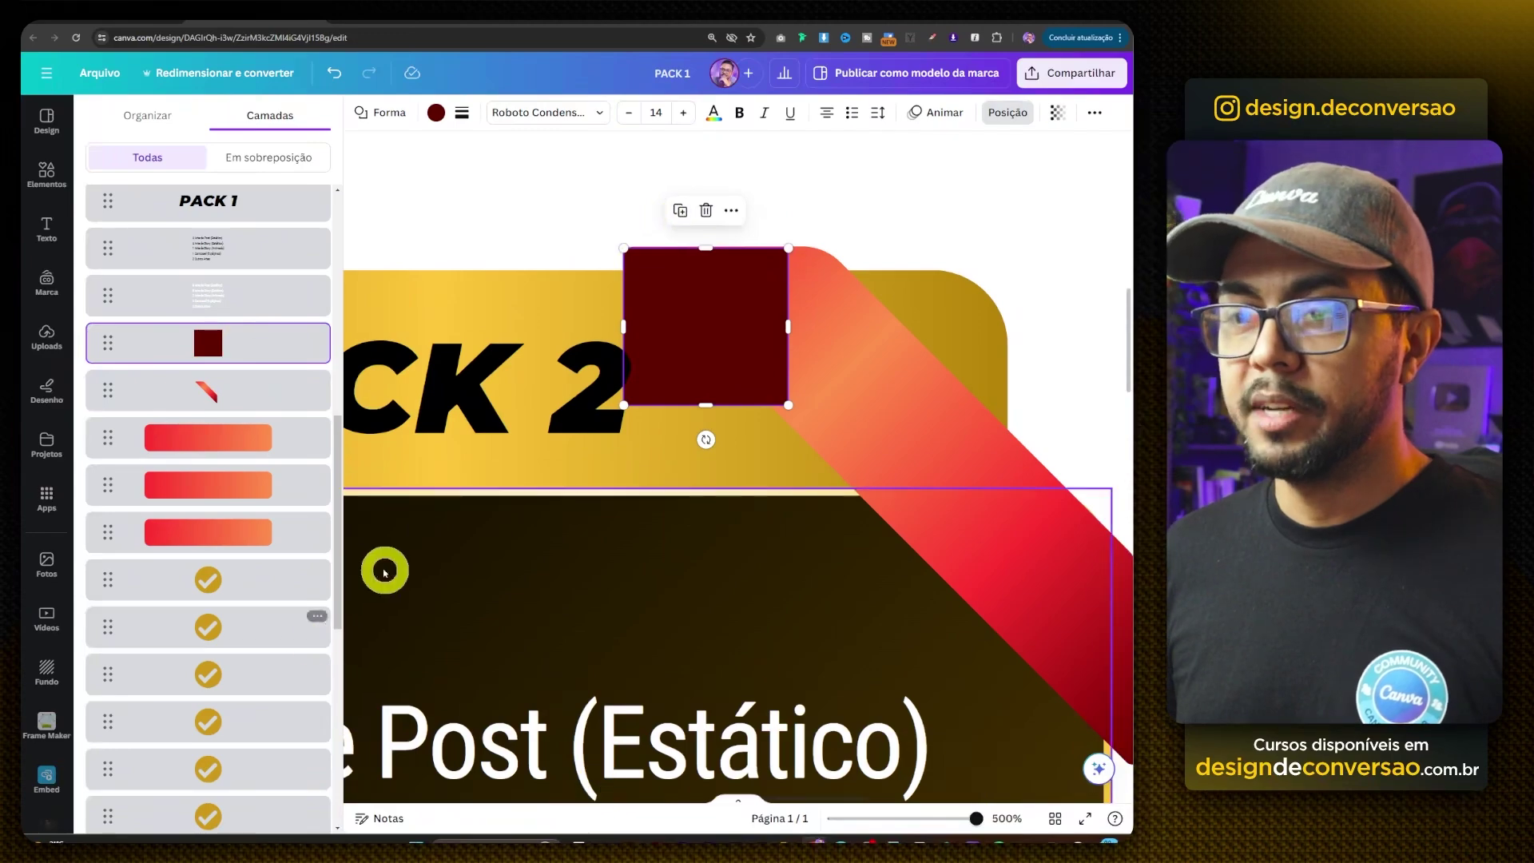
pyautogui.click(546, 194)
pyautogui.scroll(-15, 602, 223)
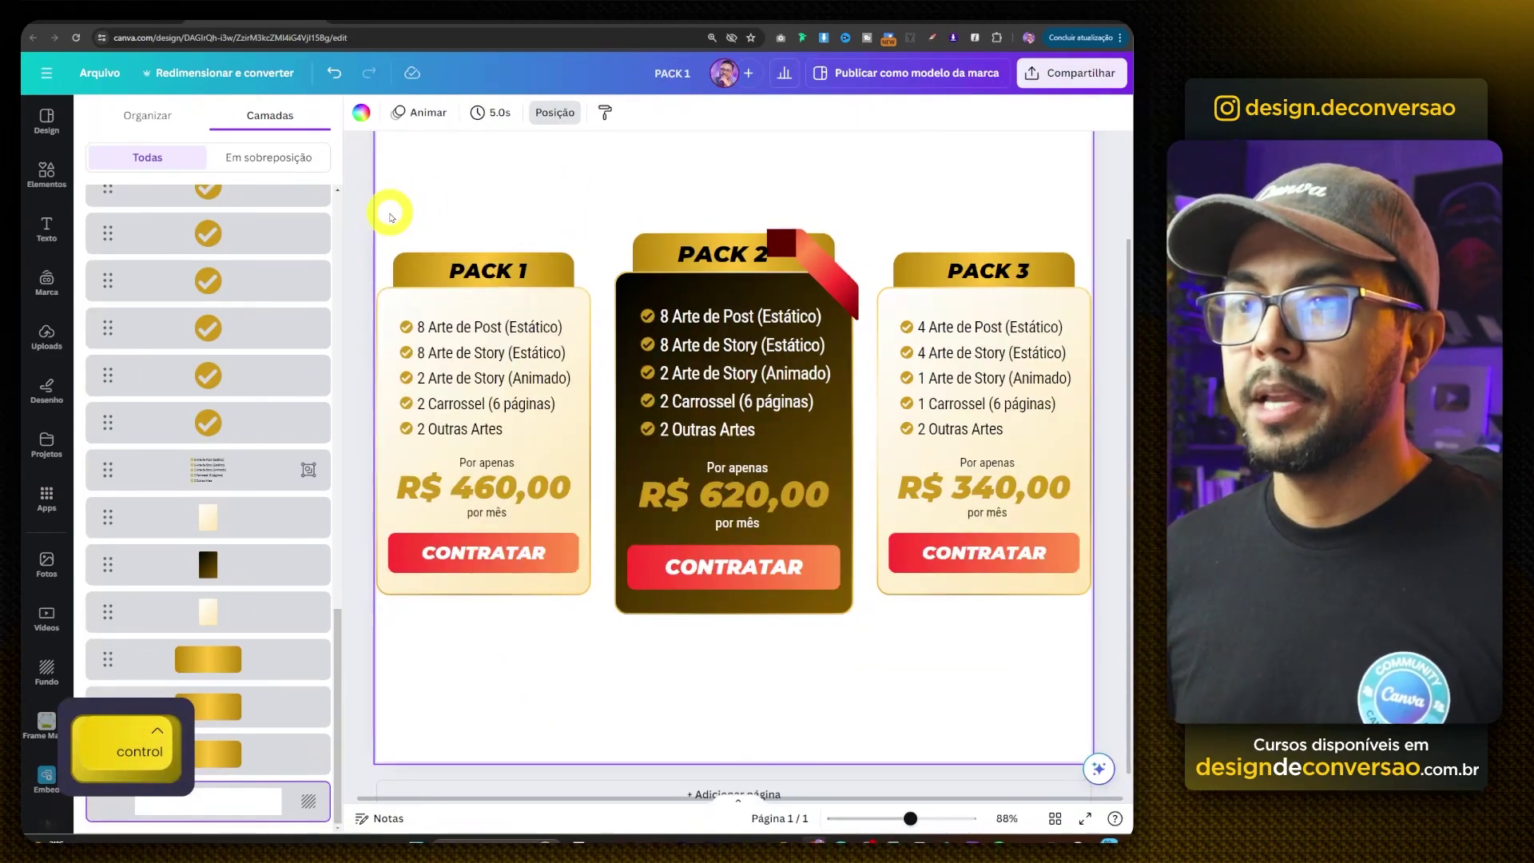
pyautogui.moveTo(394, 214); pyautogui.dragTo(587, 644)
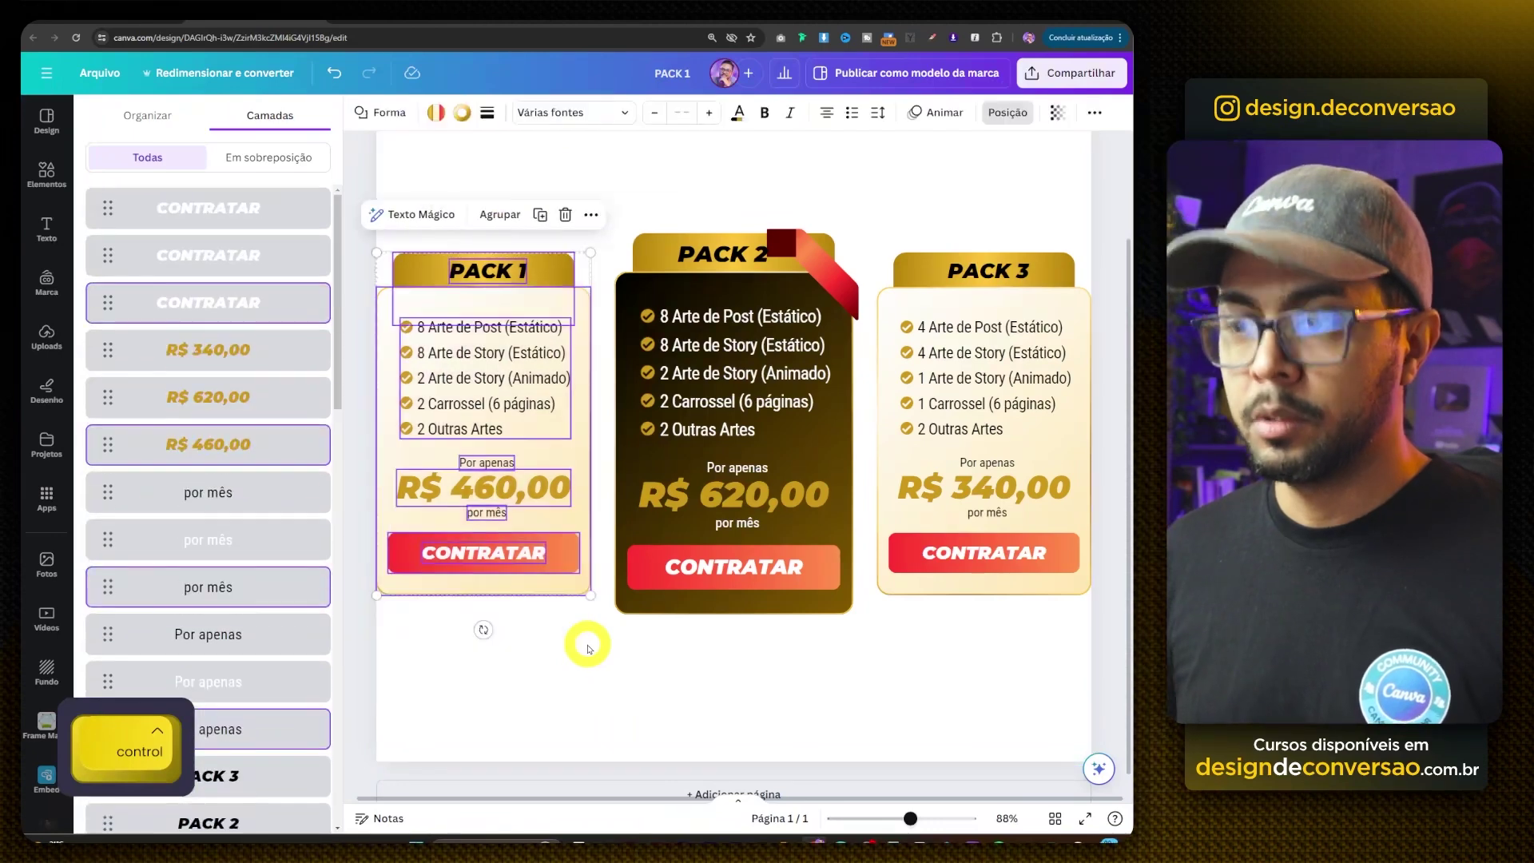
pyautogui.hotkey('ctrl', 'g')
pyautogui.moveTo(924, 190); pyautogui.dragTo(1083, 615)
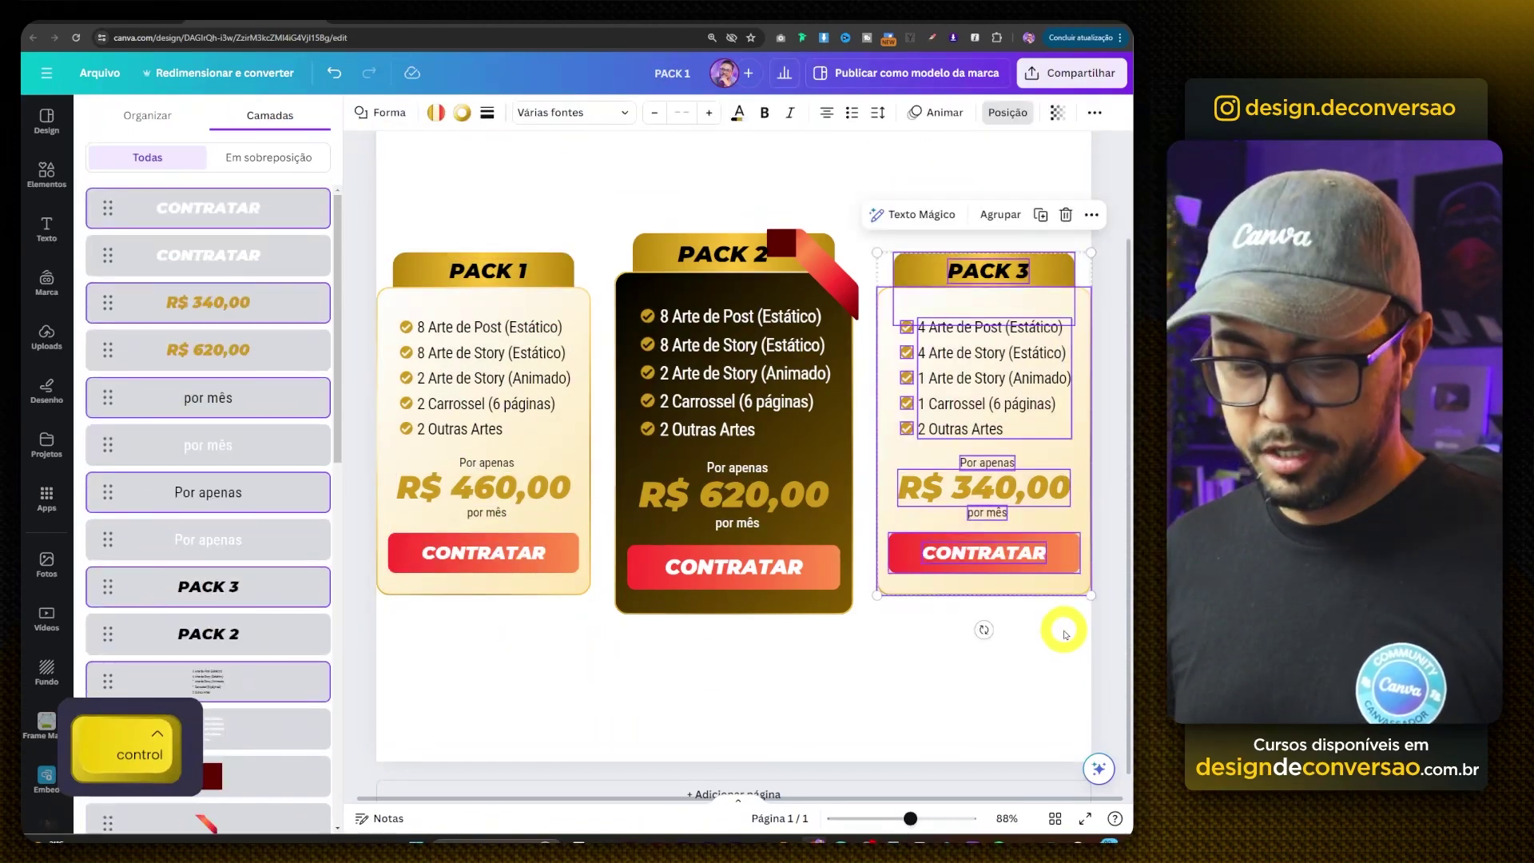
pyautogui.hotkey('ctrl', 'g')
# - Group the PACK 2 feature list with its five check-mark icons
pyautogui.click(694, 331)
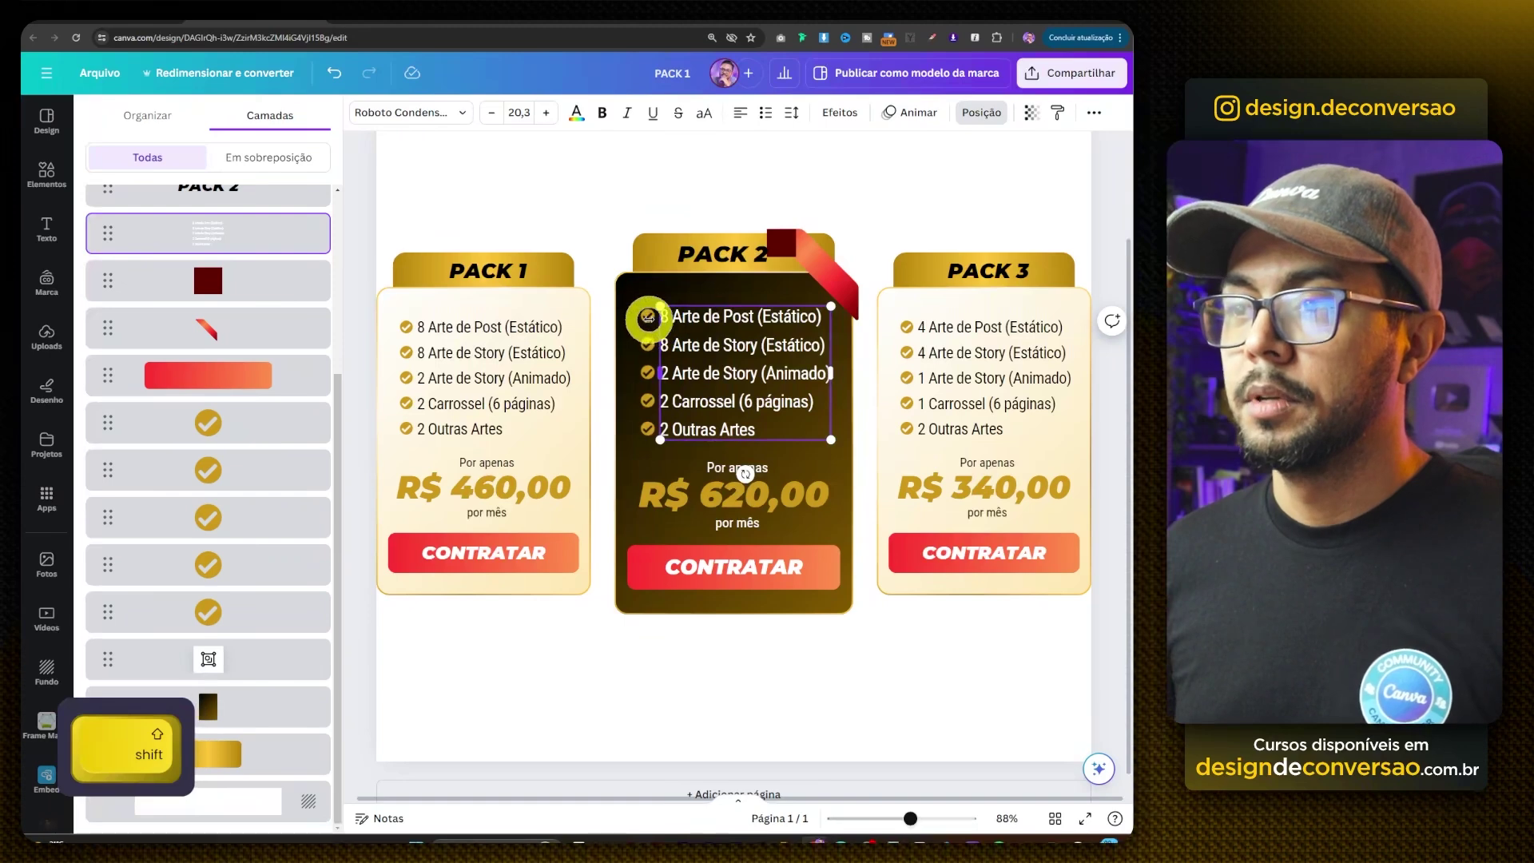
pyautogui.keyDown('shift'); pyautogui.click(648, 318); pyautogui.keyUp('shift')
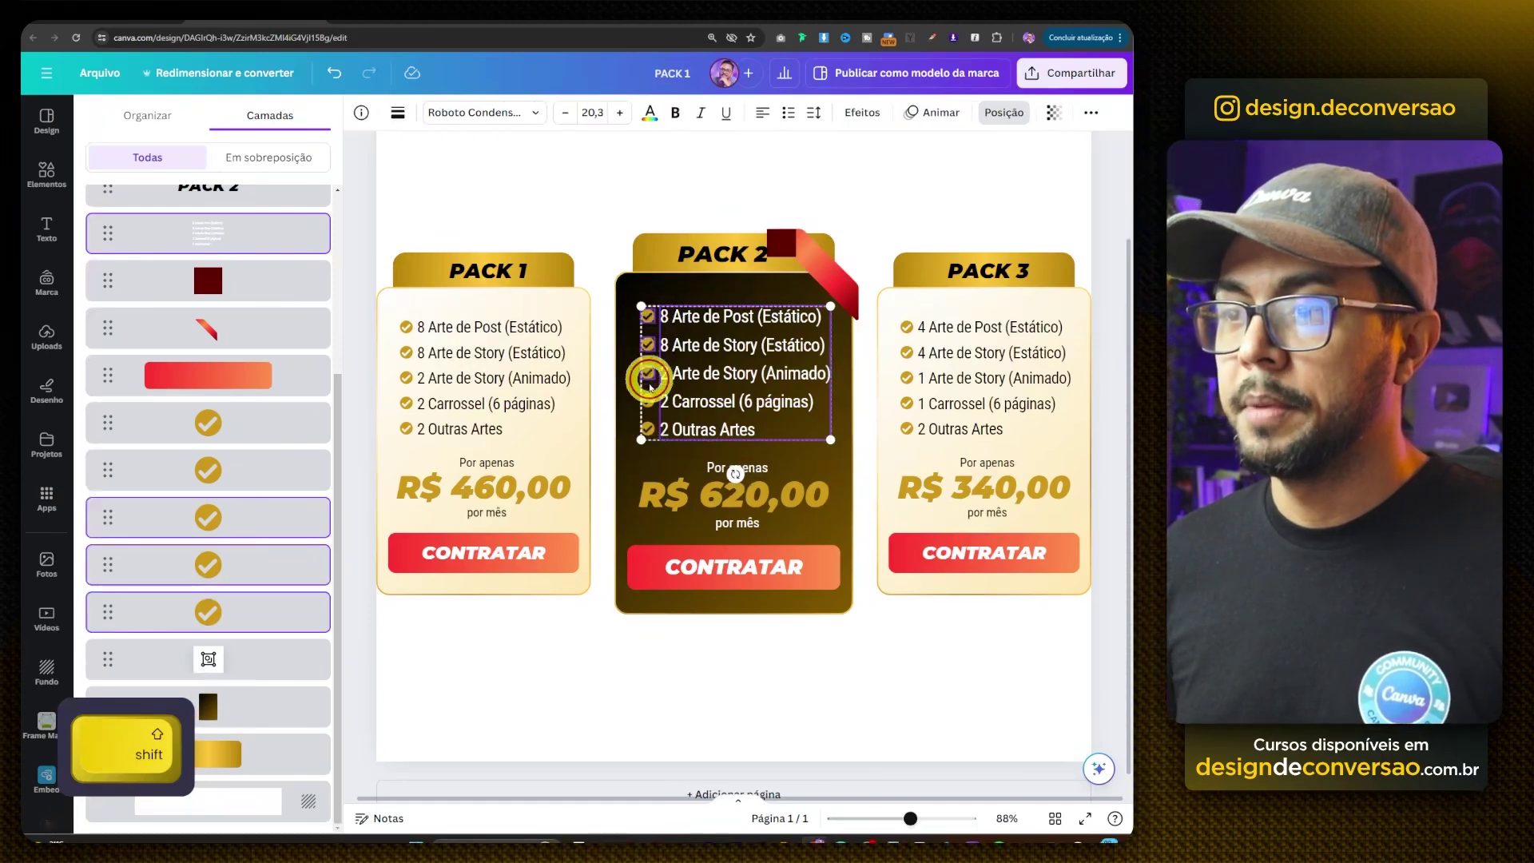
pyautogui.keyDown('shift'); pyautogui.click(647, 429); pyautogui.keyUp('shift')
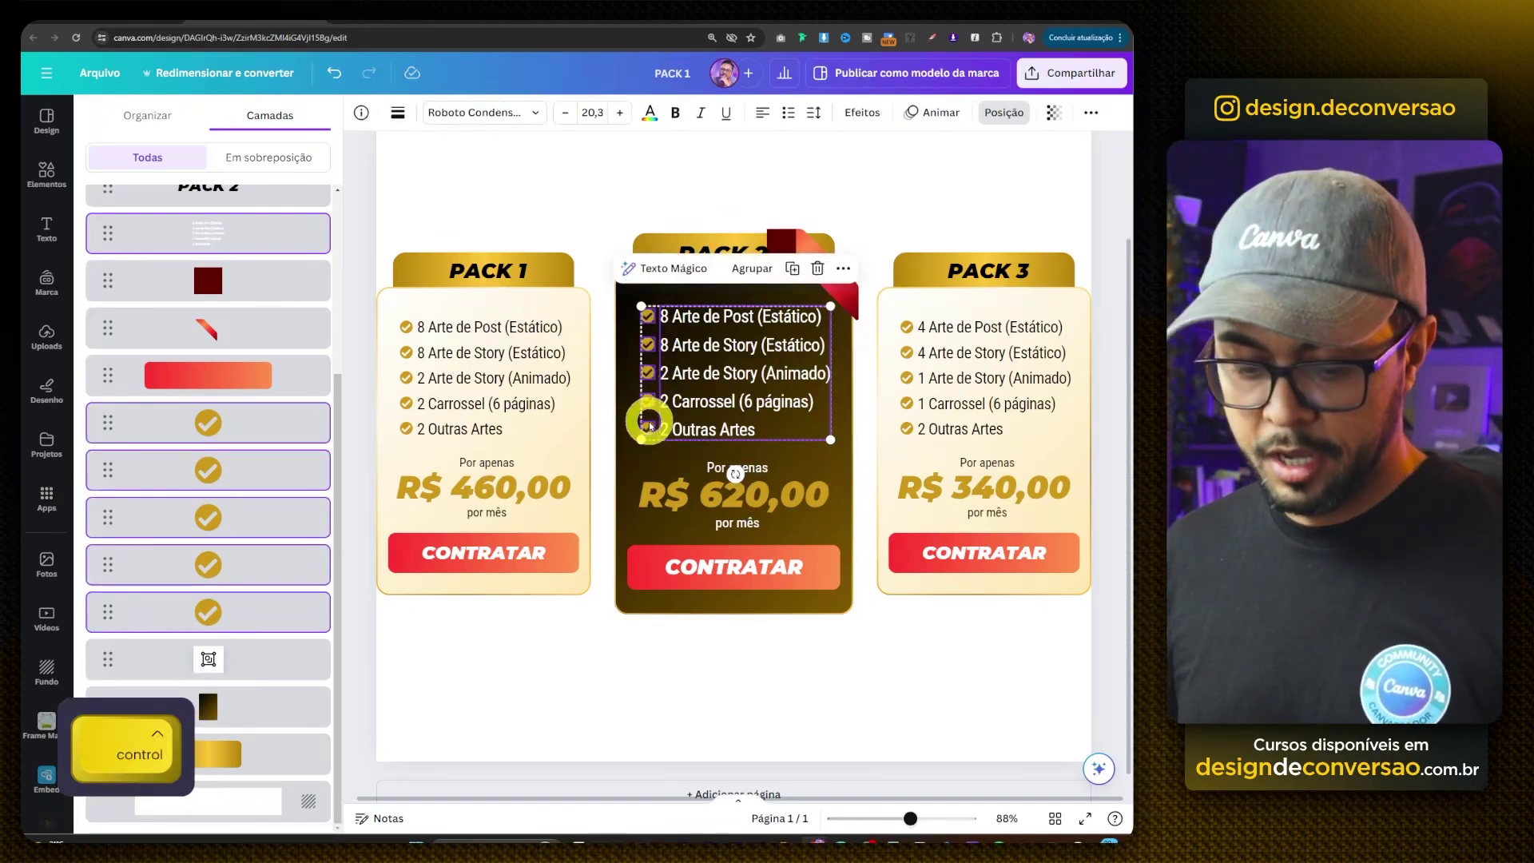
pyautogui.hotkey('ctrl', 'g')
# - Move the dark red square down the layer order, beneath the gold header and just above the page background
pyautogui.click(192, 423)
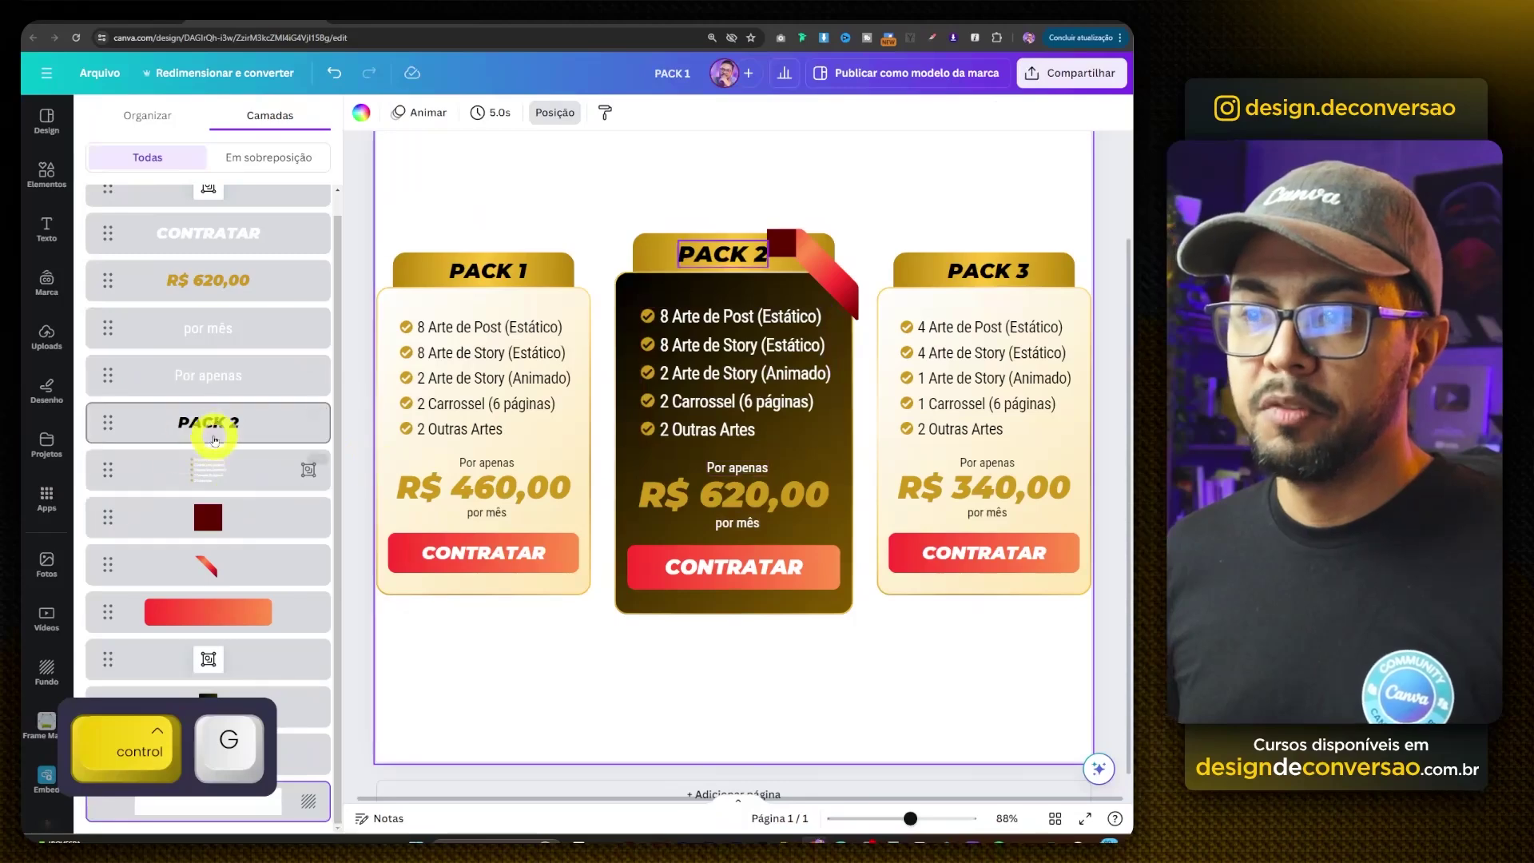
pyautogui.click(210, 334)
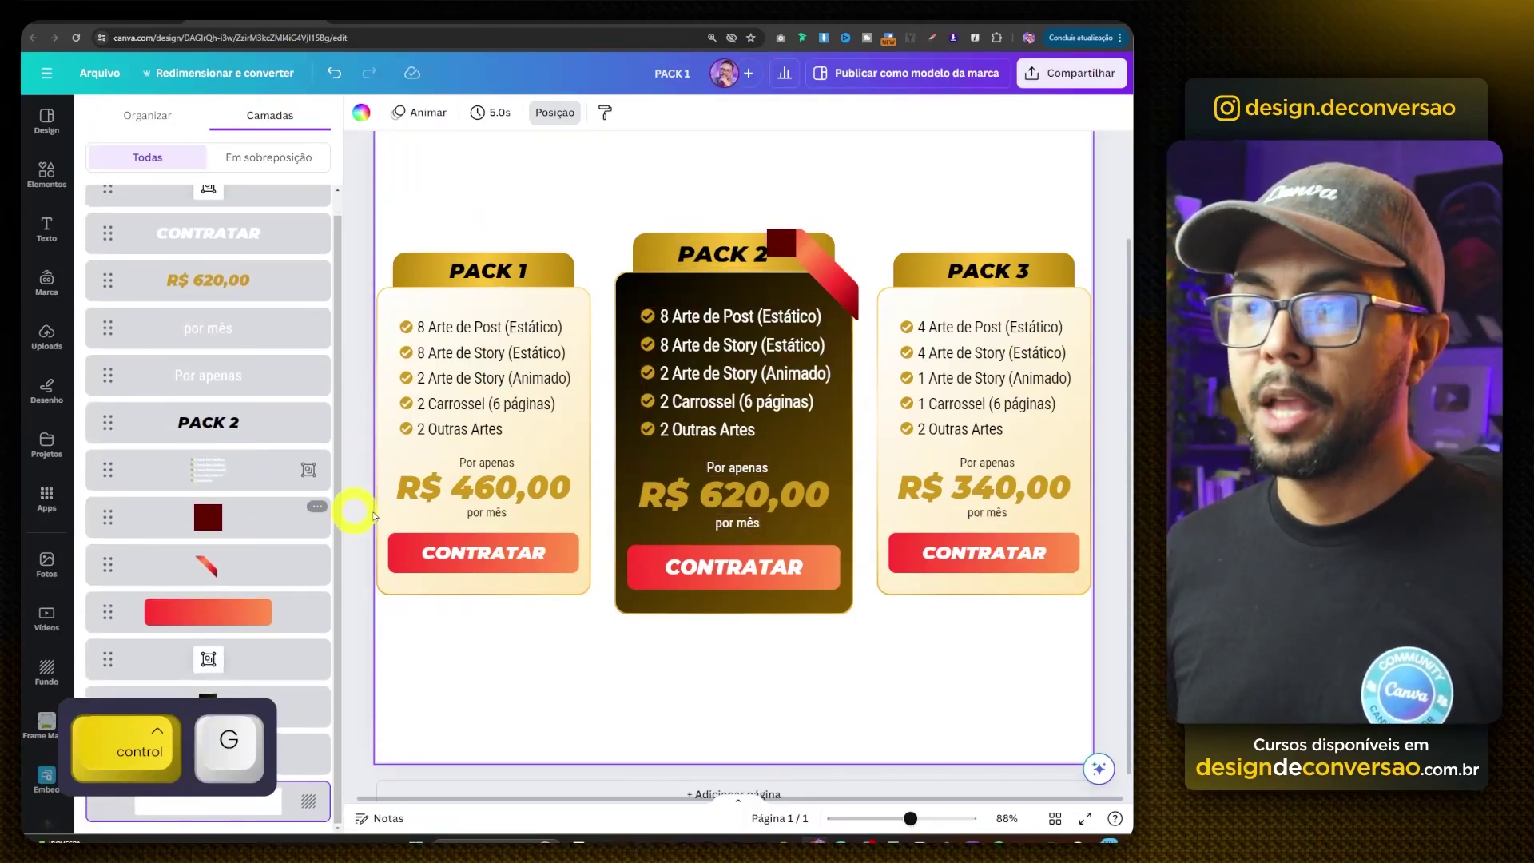
pyautogui.click(310, 512)
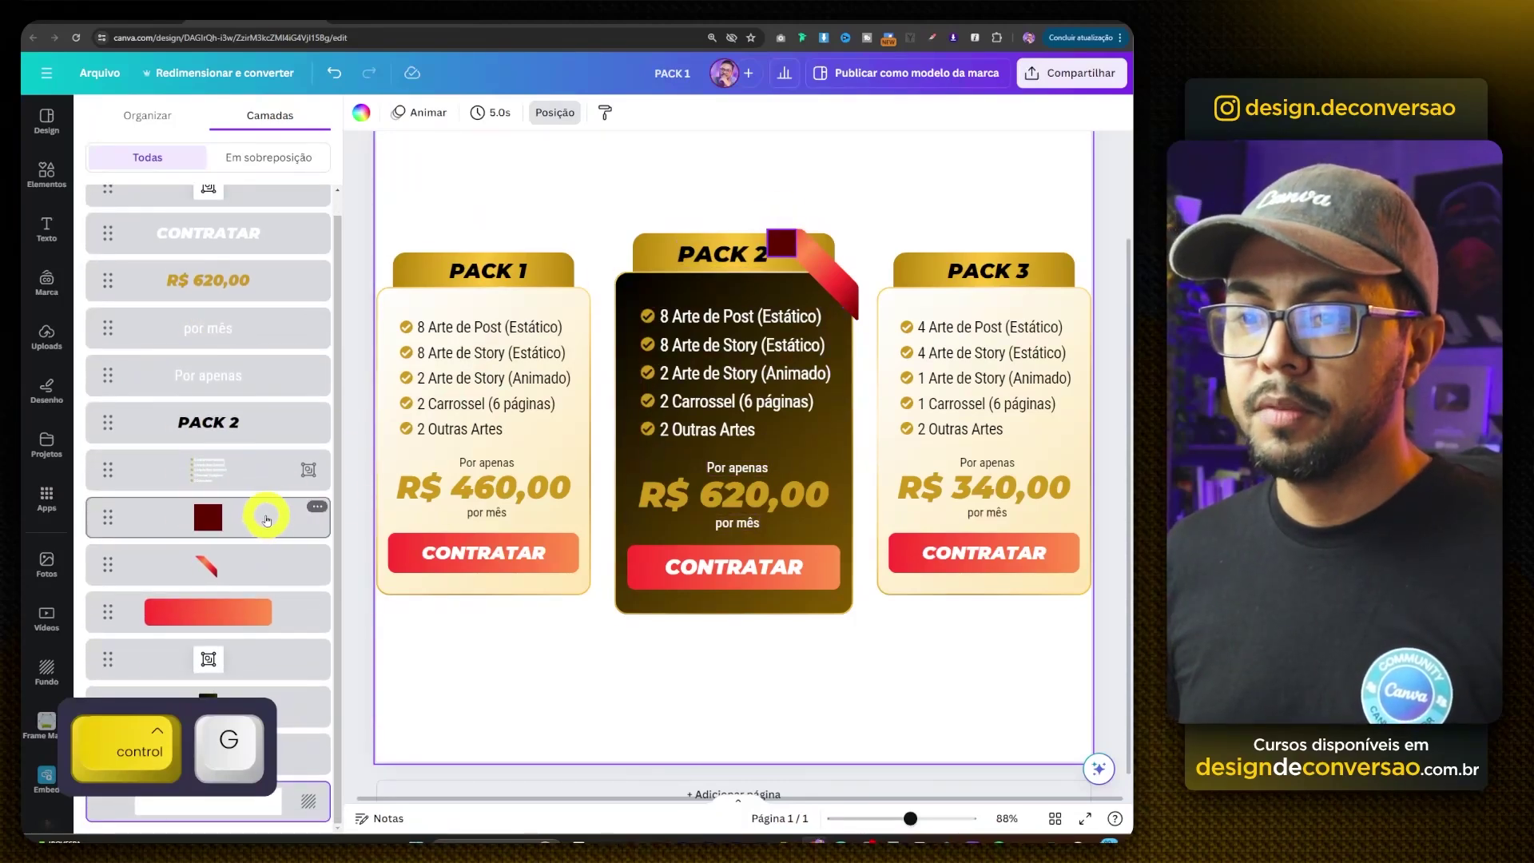
pyautogui.moveTo(274, 517); pyautogui.dragTo(256, 760)
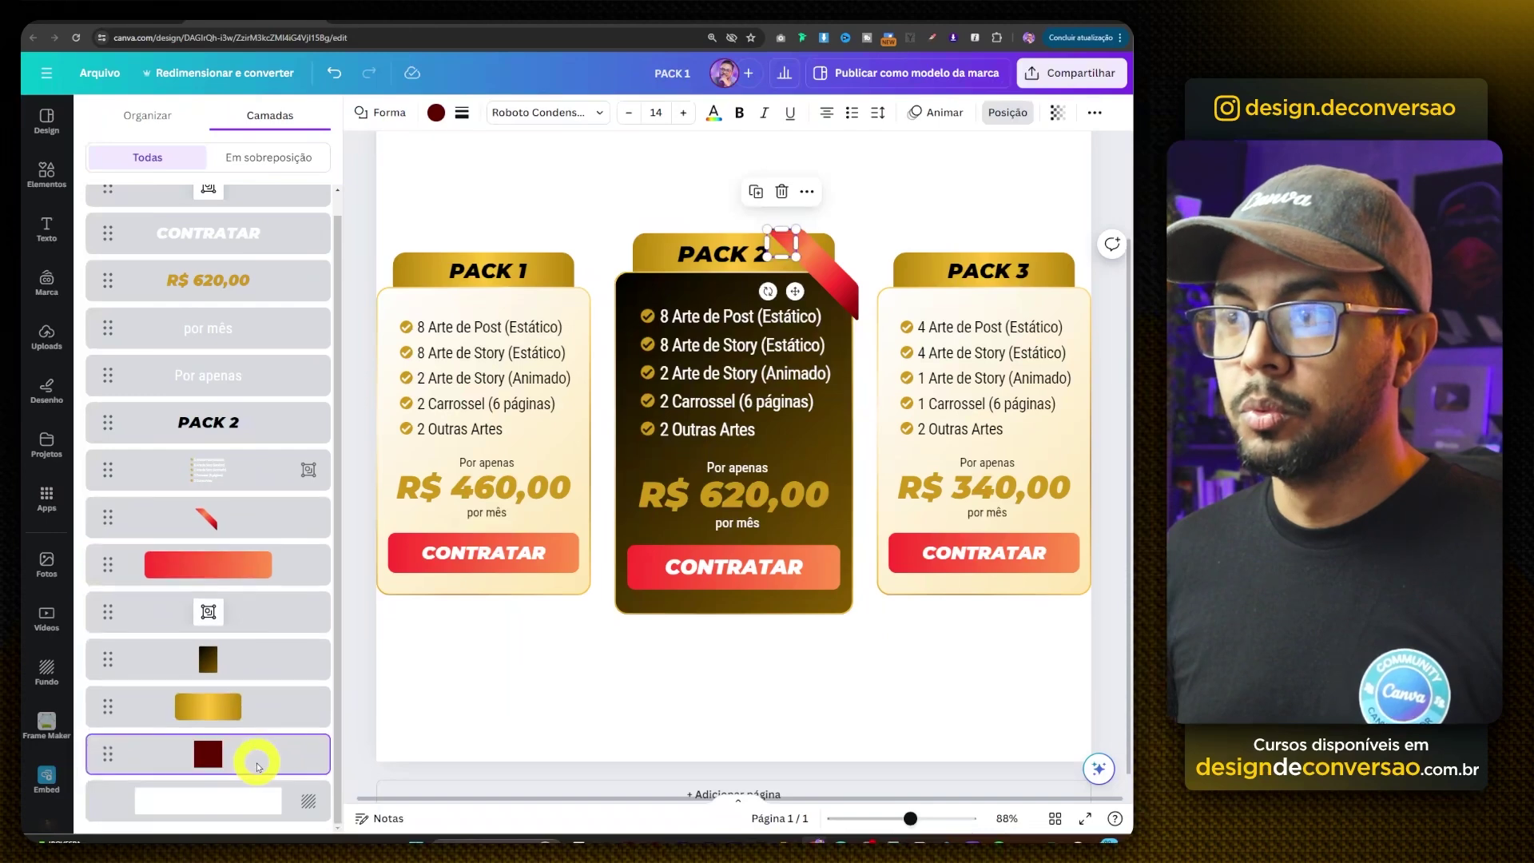
pyautogui.scroll(5, 800, 226)
pyautogui.scroll(1, 800, 226)
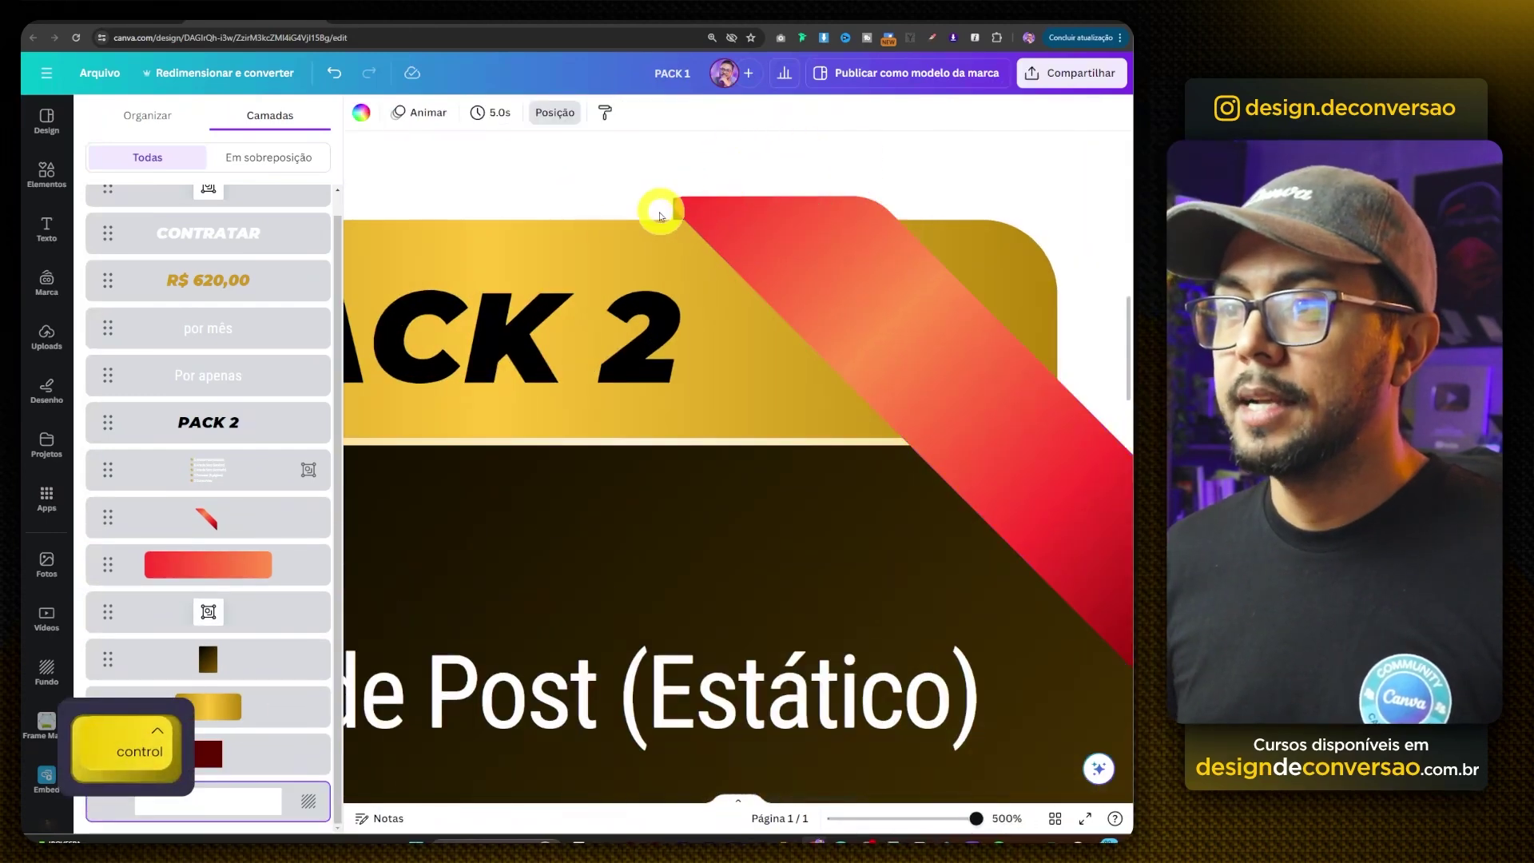
pyautogui.keyDown('ctrl'); pyautogui.click(467, 258); pyautogui.keyUp('ctrl')
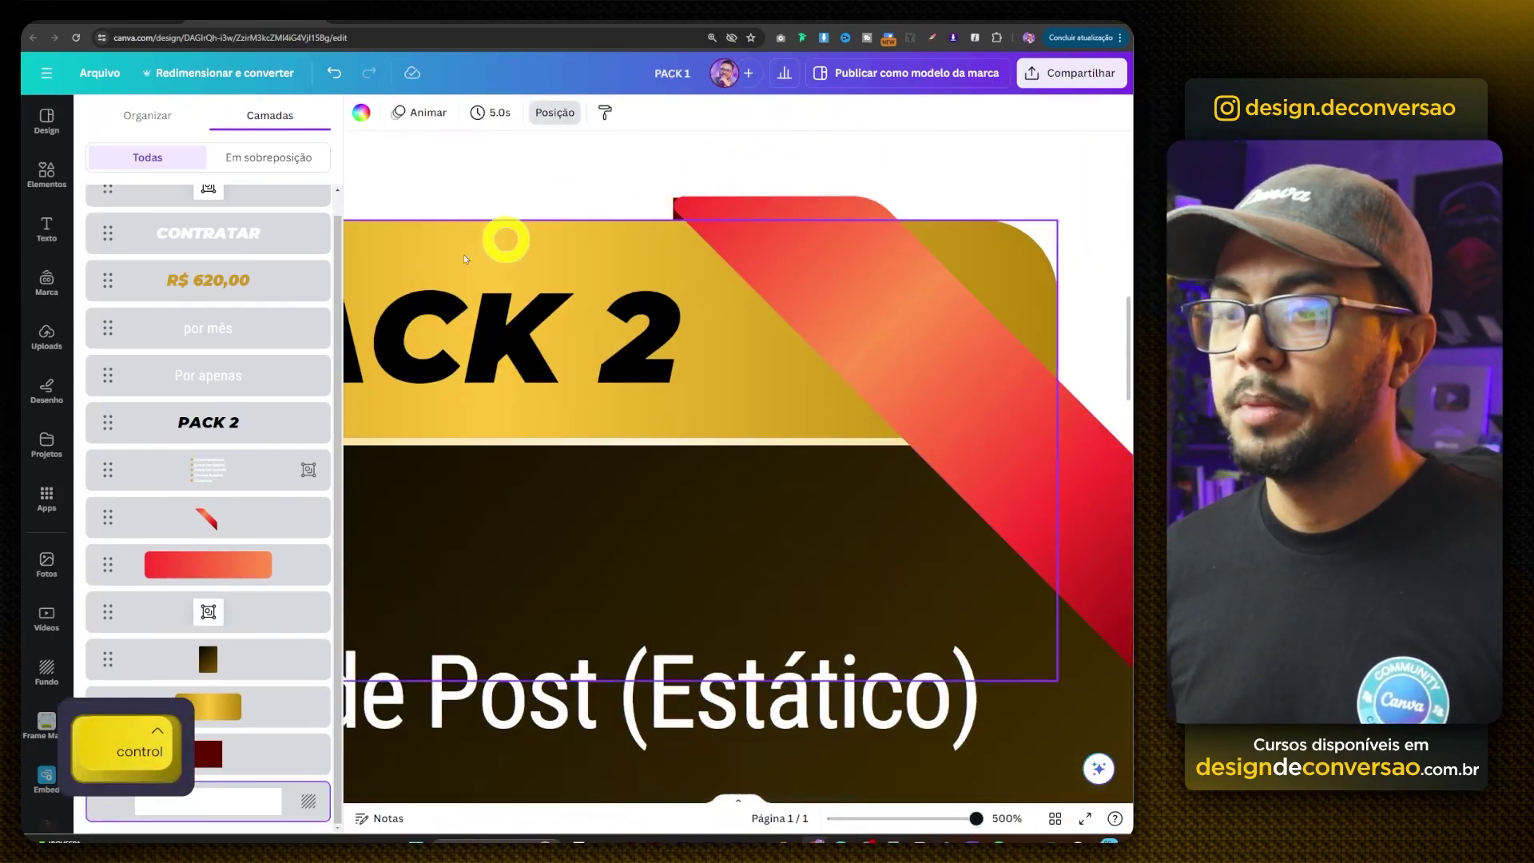
# - Set the dark red square's corner rounding to 6 and widen it slightly to the left, past the ribbon's tip
pyautogui.click(253, 750)
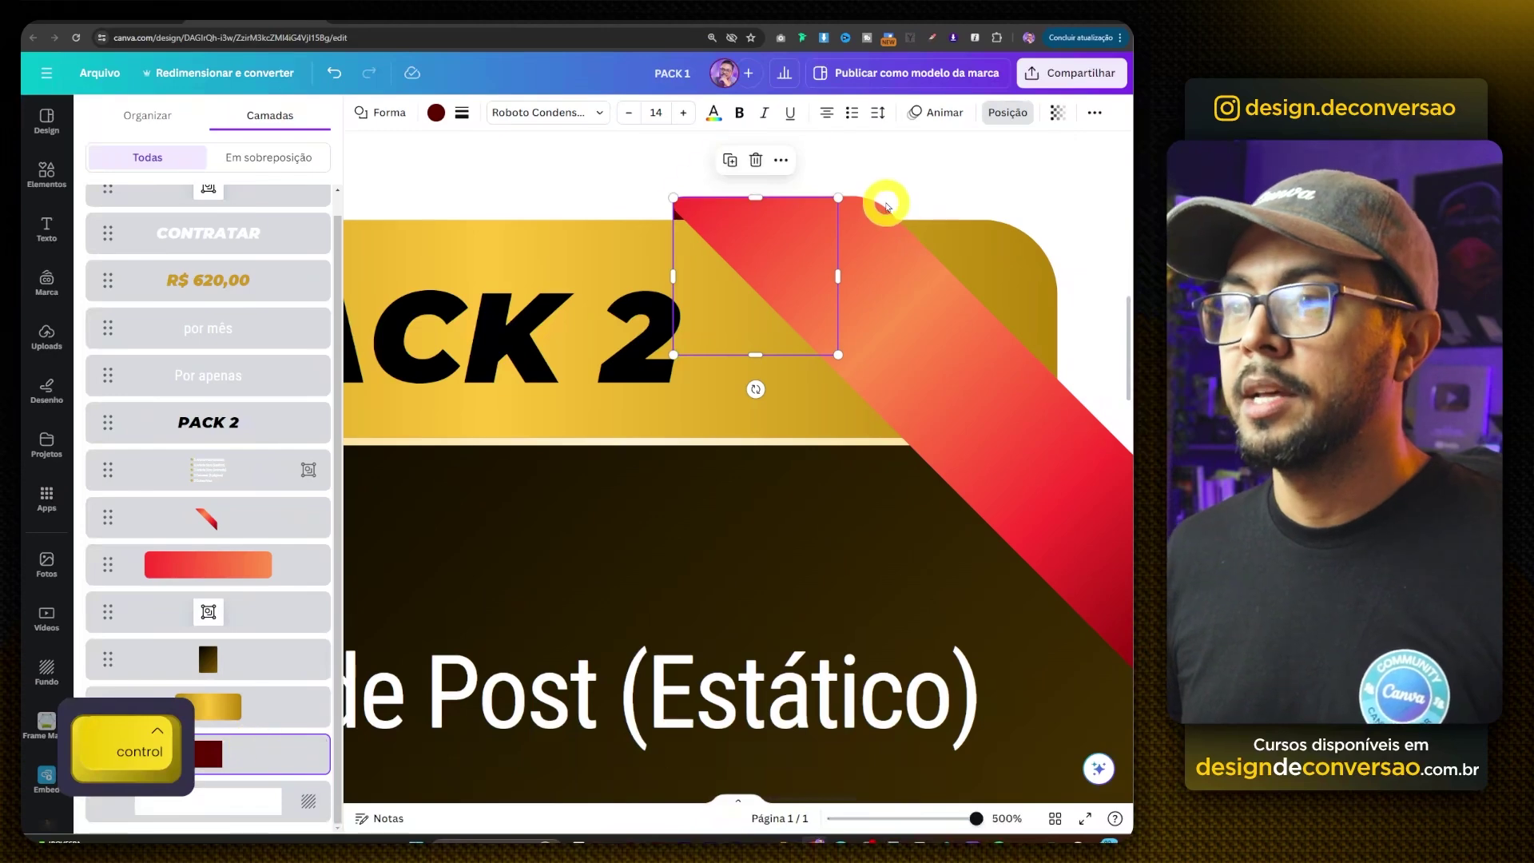
pyautogui.click(461, 115)
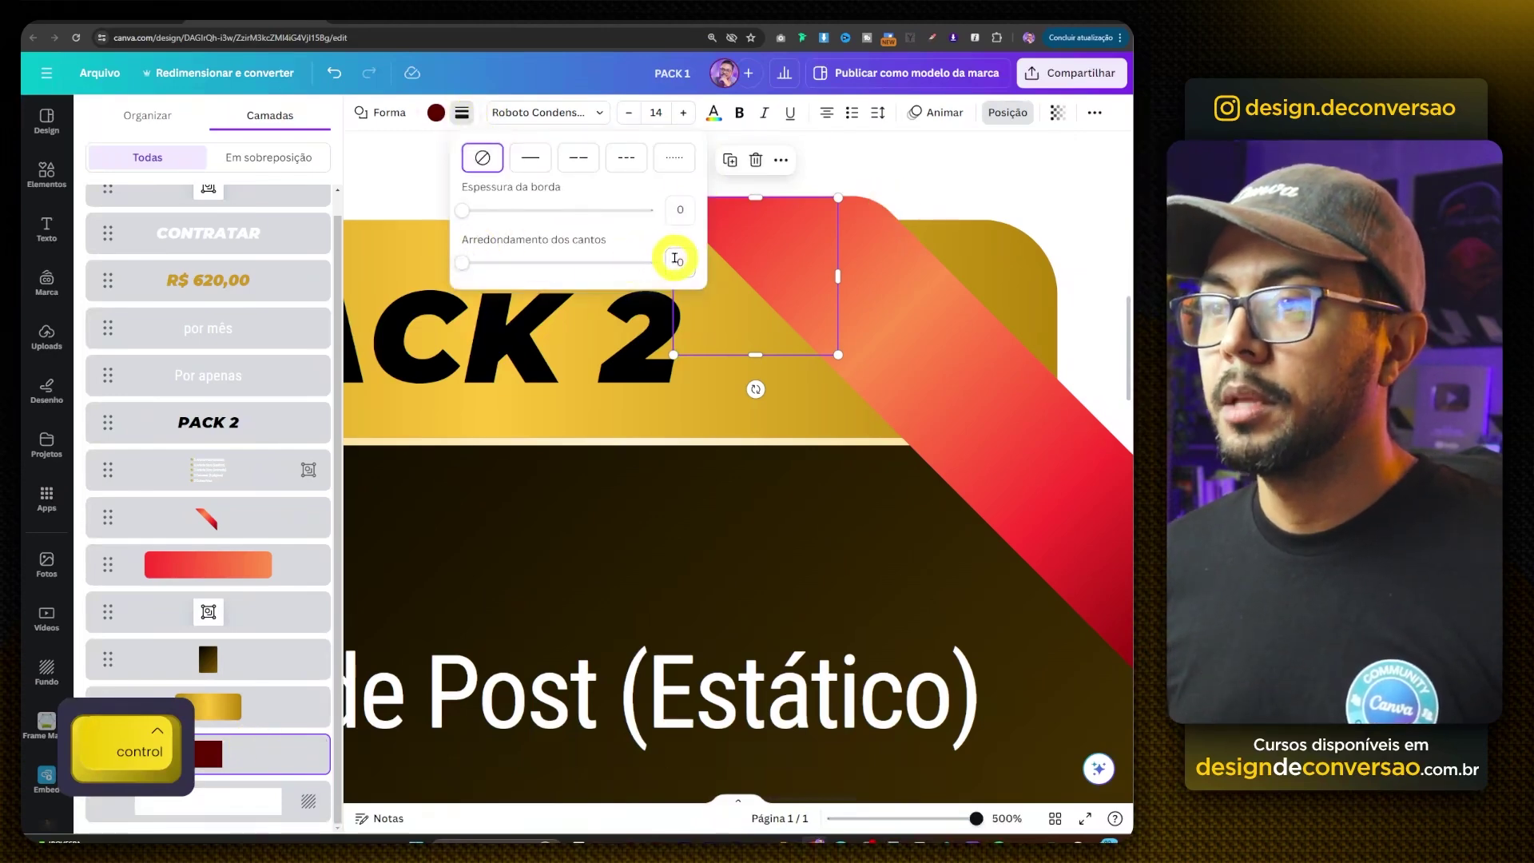
pyautogui.write('6')
pyautogui.press('Return')
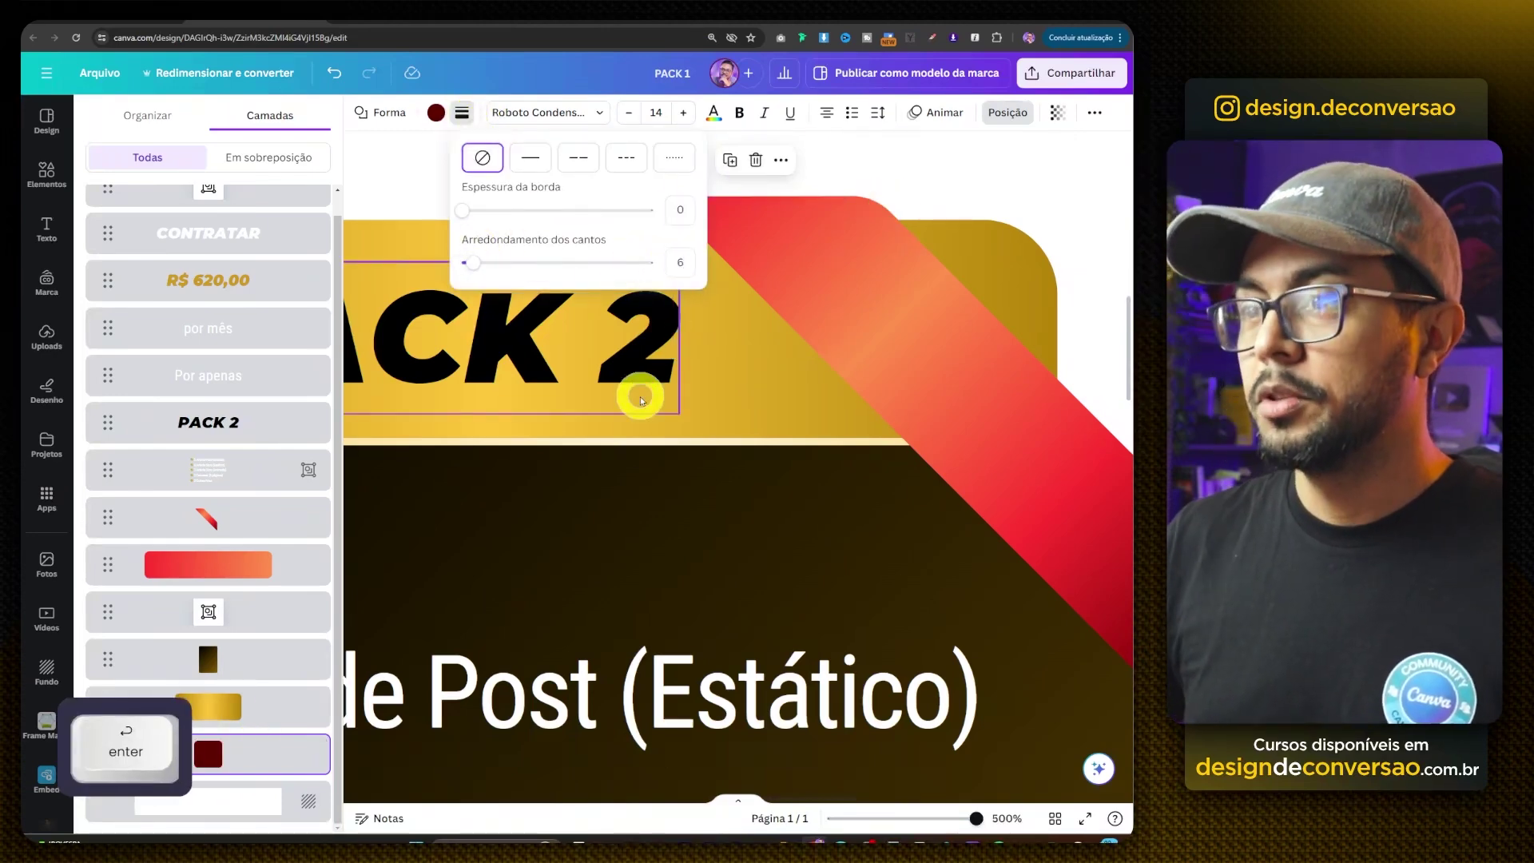
pyautogui.press('shift')
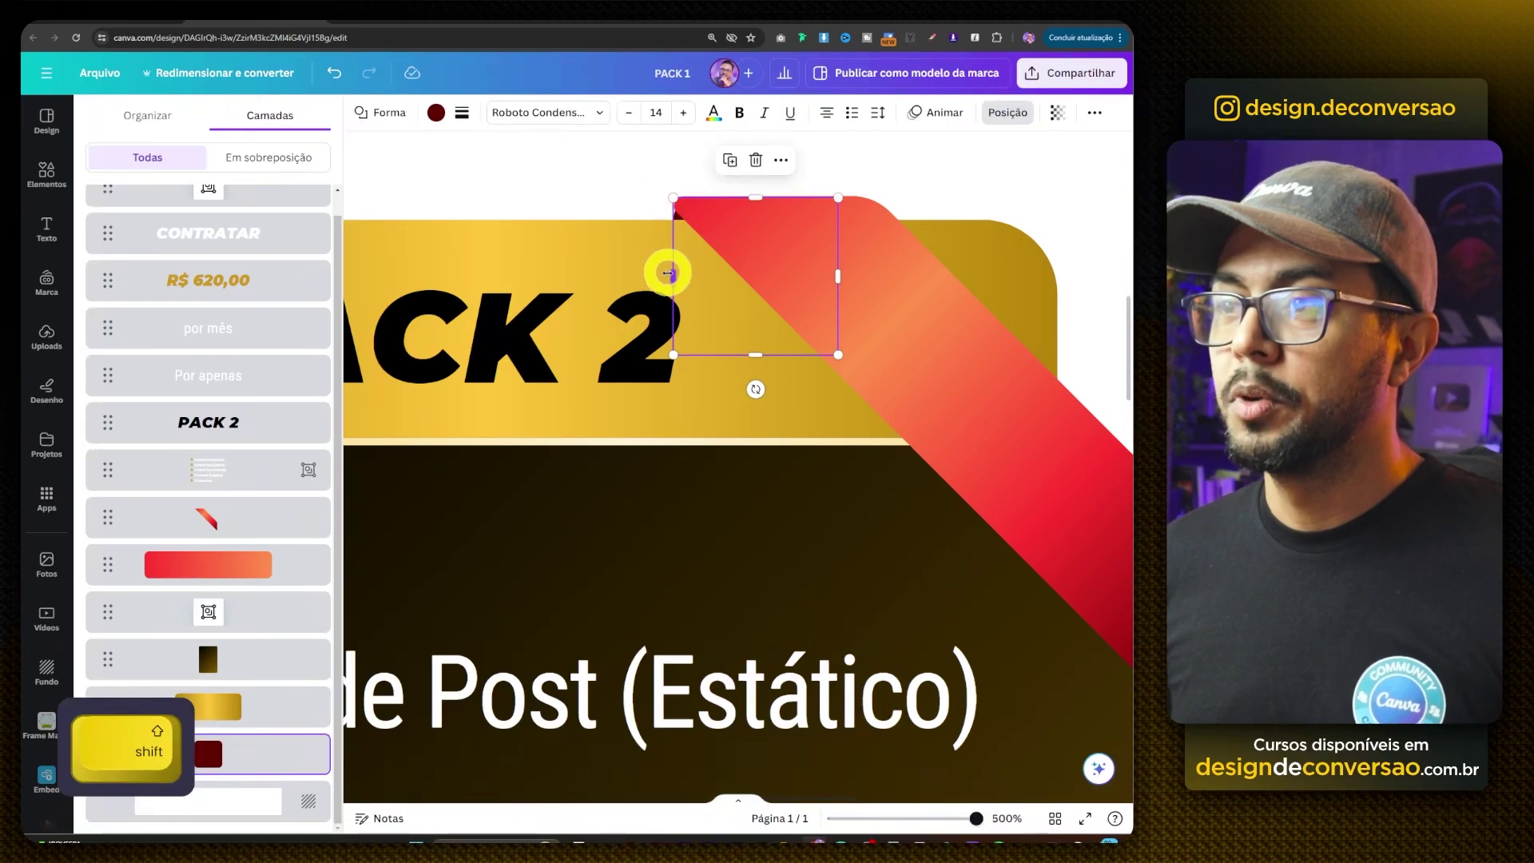
pyautogui.moveTo(672, 276); pyautogui.dragTo(661, 275)
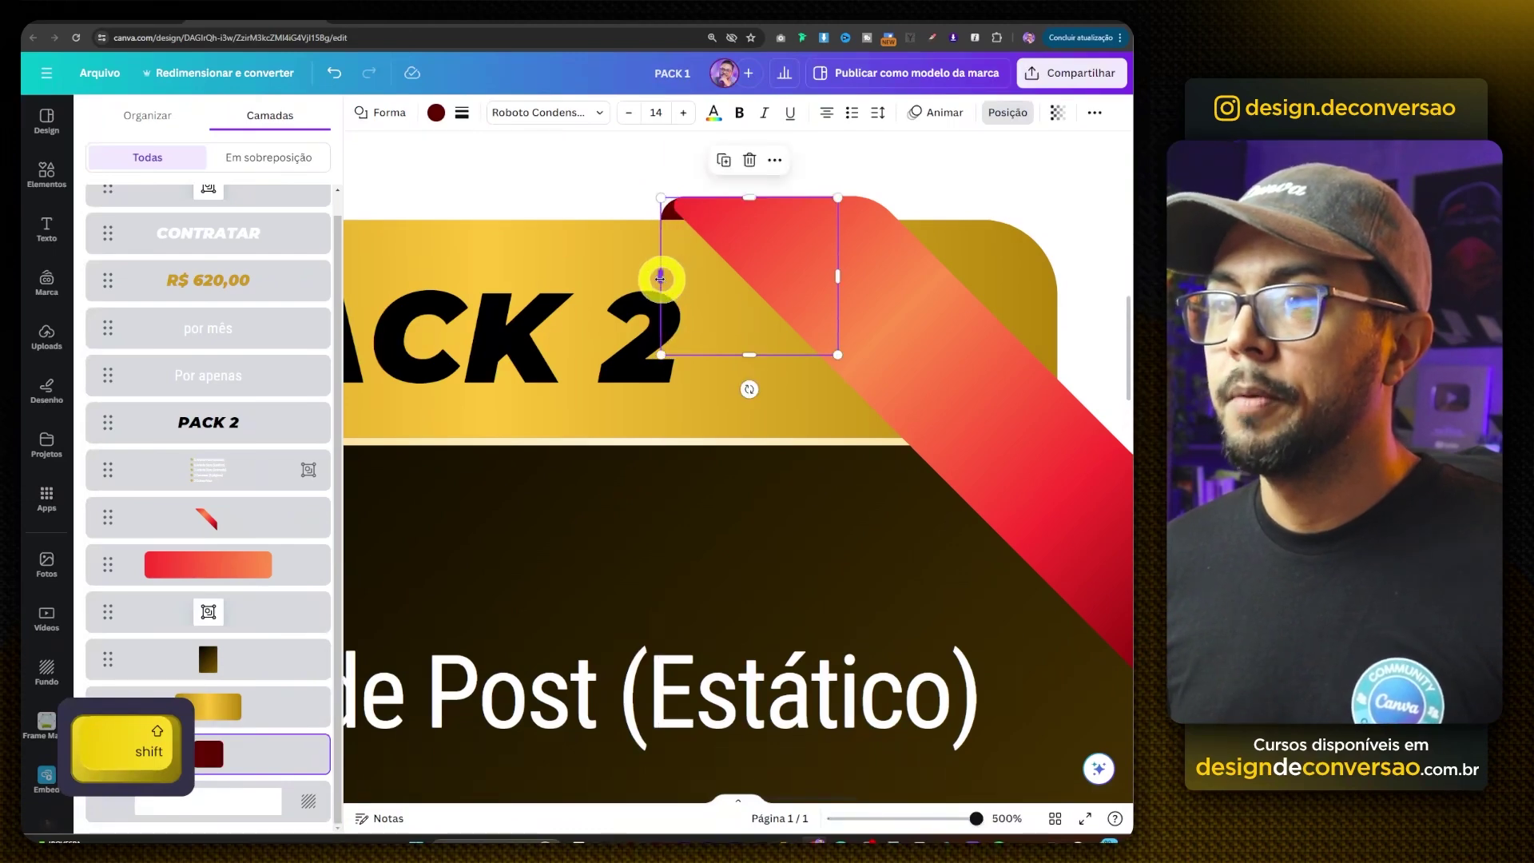
pyautogui.click(592, 155)
# - Duplicate the dark red square and place the copy behind the ribbon's lower end as its second fold
pyautogui.keyDown('ctrl'); pyautogui.scroll(-5, 582, 232); pyautogui.keyUp('ctrl')
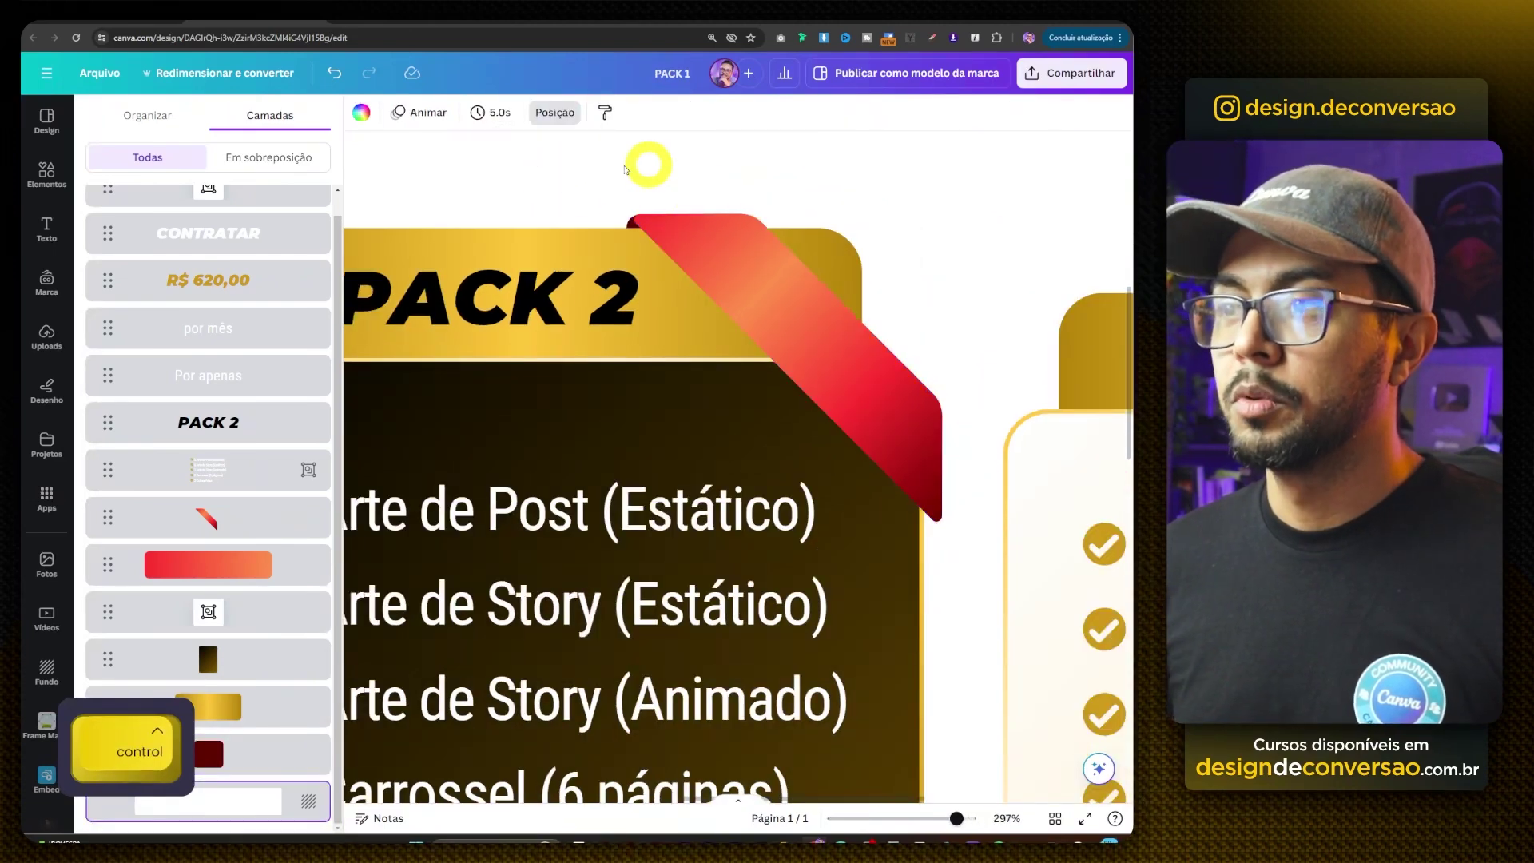
pyautogui.click(264, 751)
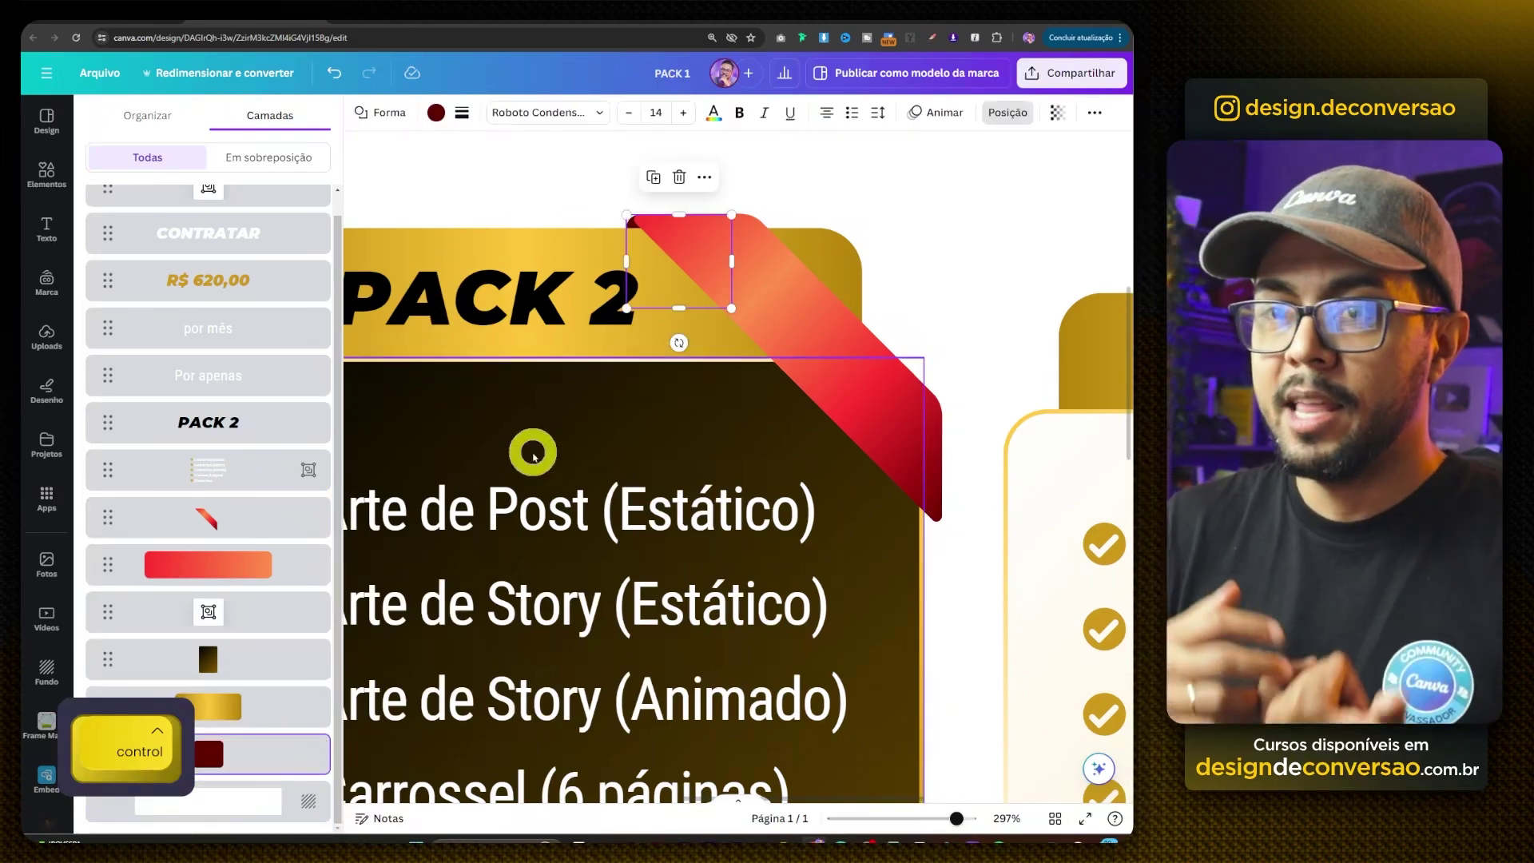
pyautogui.moveTo(650, 257); pyautogui.dragTo(856, 483)
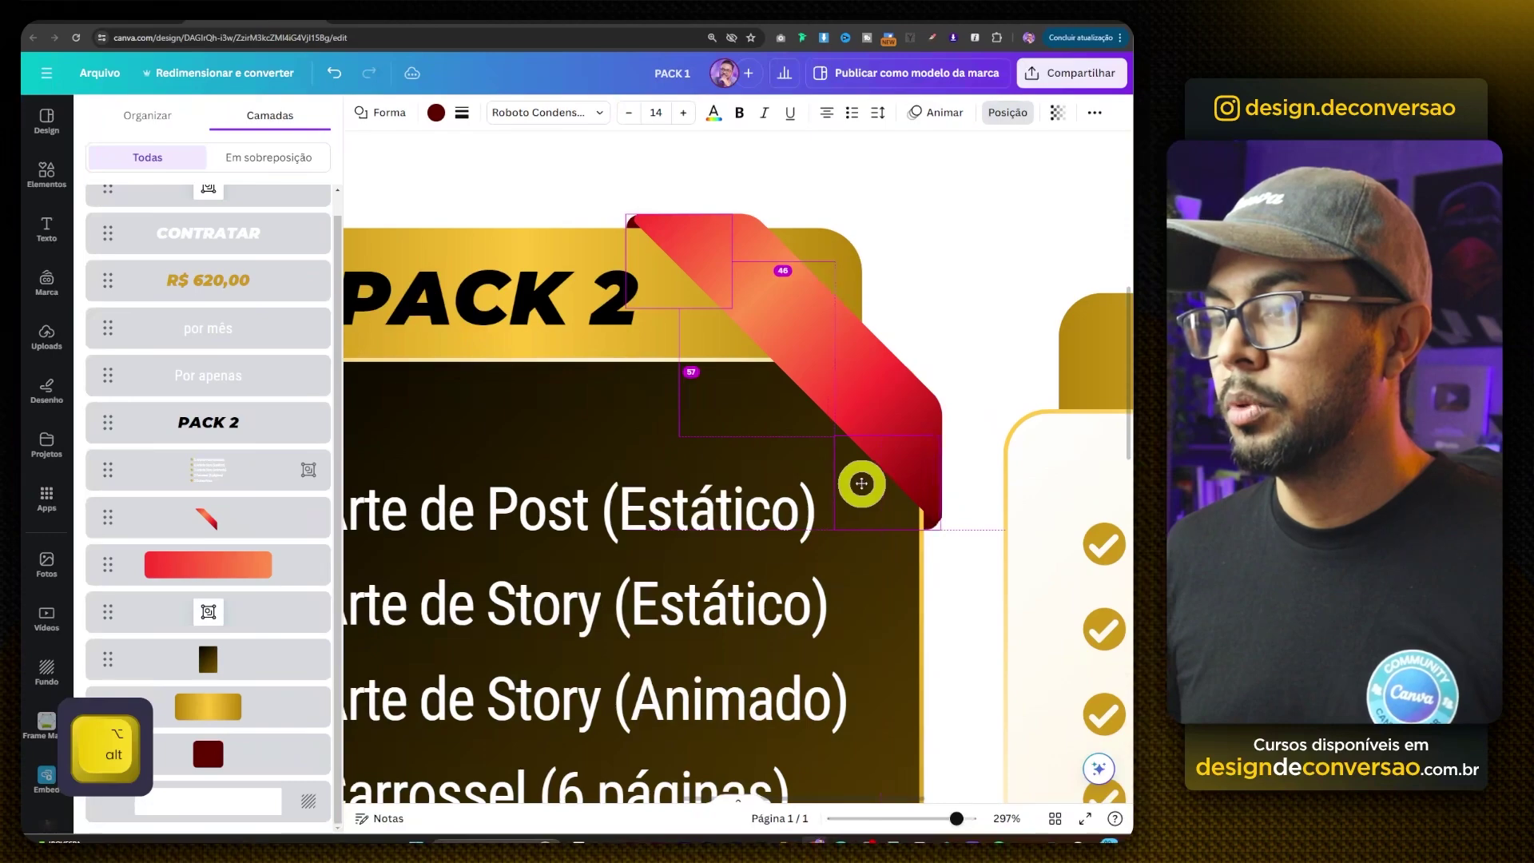
pyautogui.click(951, 274)
# - Duplicate PACK 2's CONTRATAR text onto the ribbon and change the copy's wording to "+ pedido"
pyautogui.scroll(-5, 952, 274)
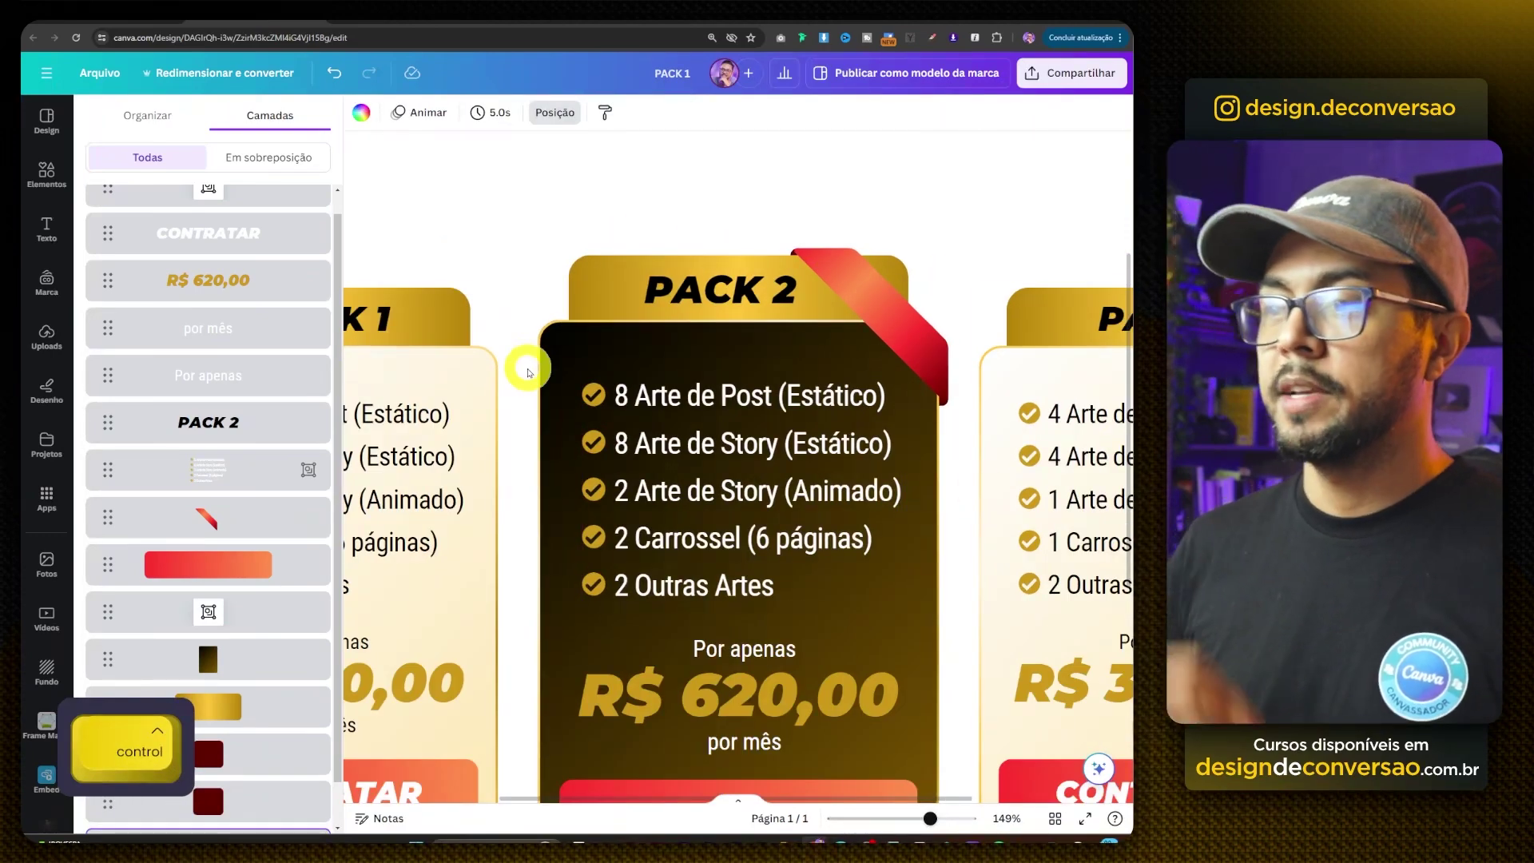
pyautogui.scroll(-2, 527, 375)
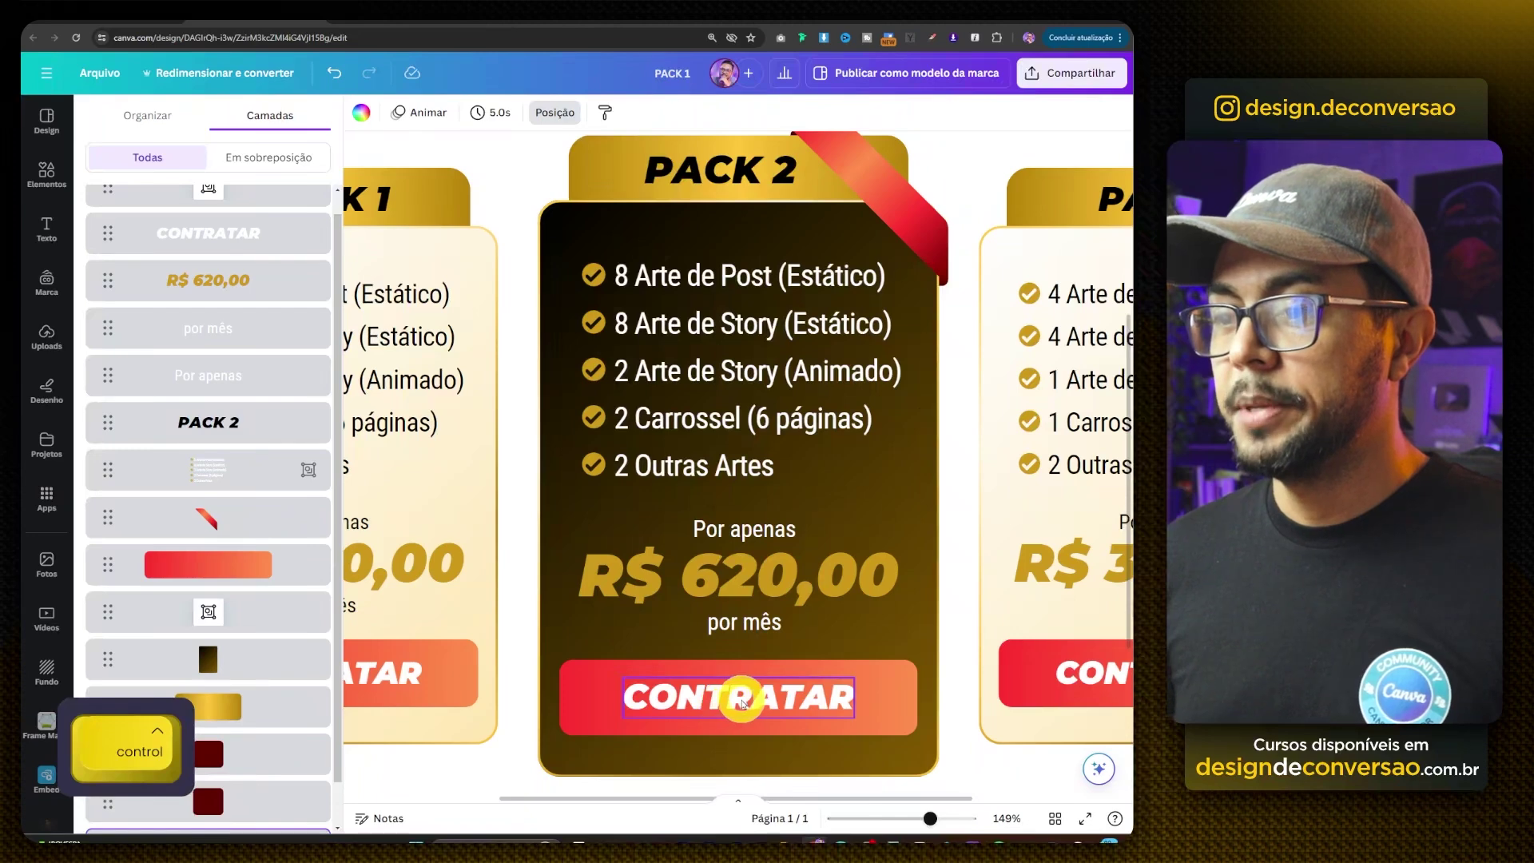
pyautogui.moveTo(763, 701); pyautogui.dragTo(822, 197)
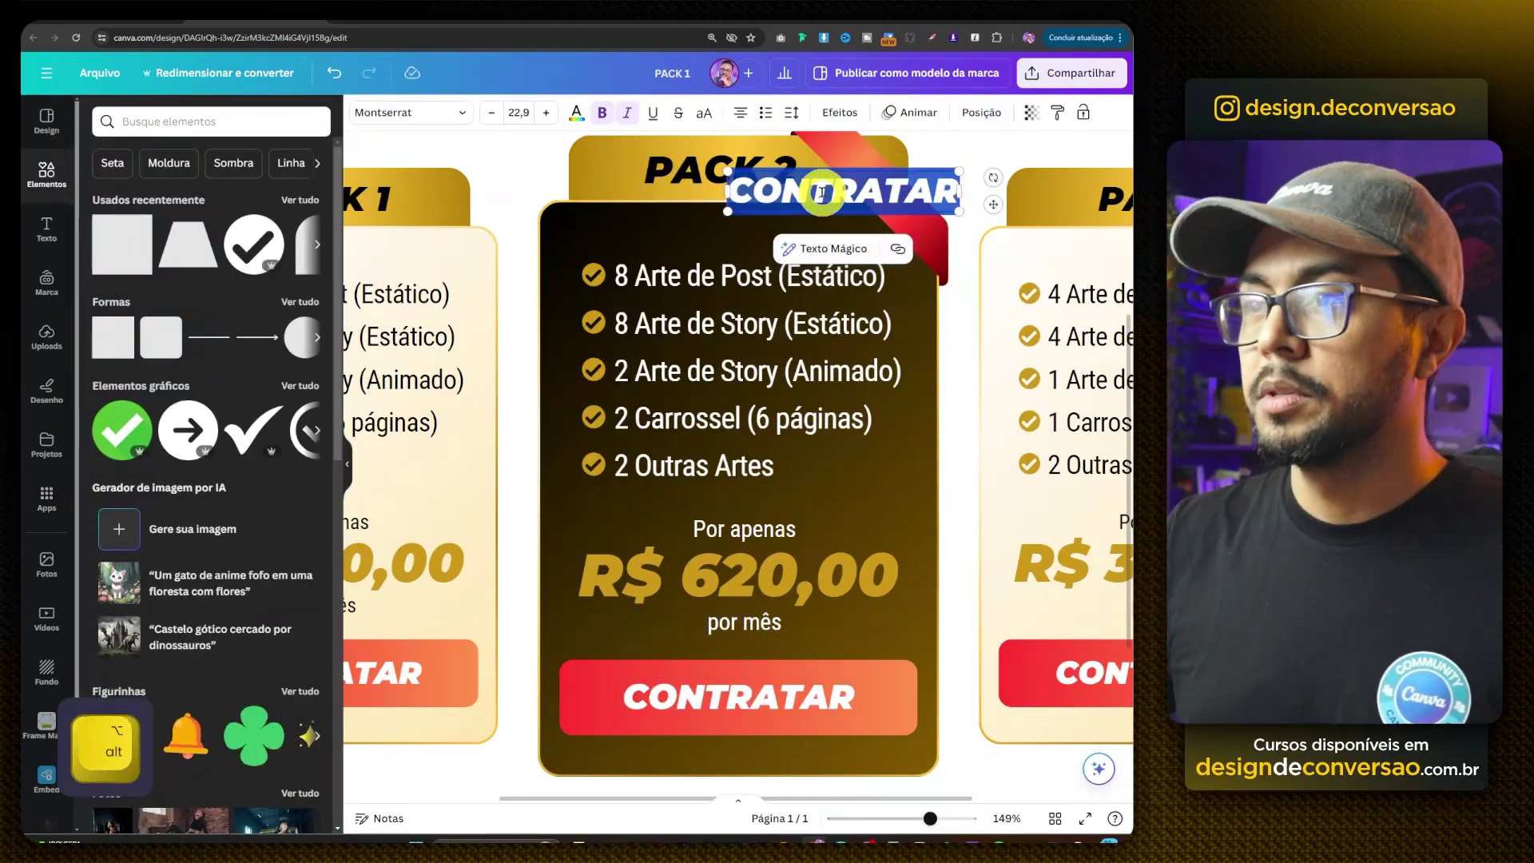
pyautogui.write('pedido')
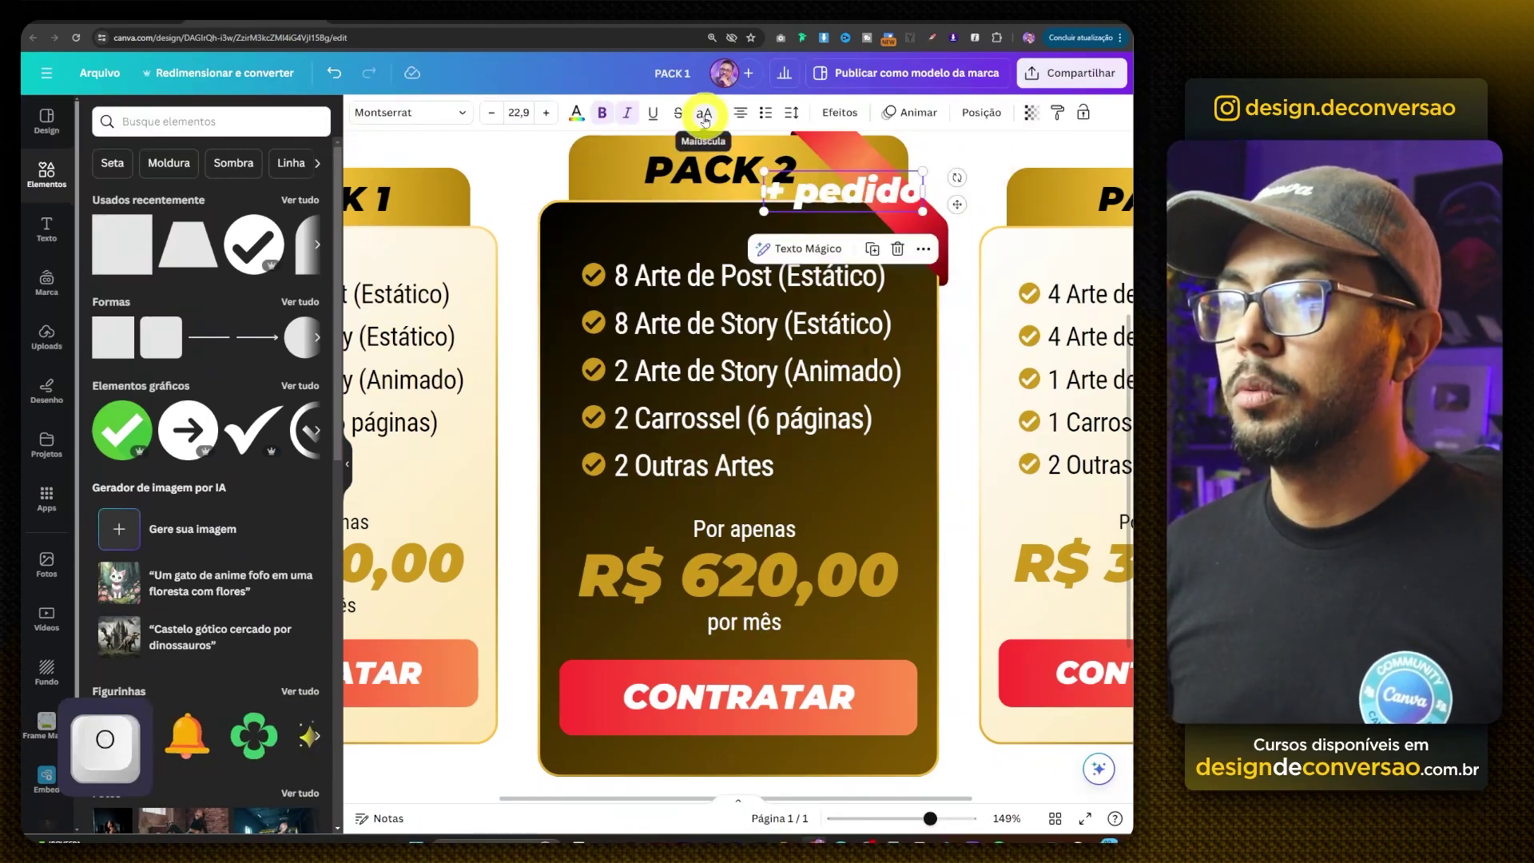
# - Convert the ribbon's "+ pedido" label to uppercase and rotate it 45°
pyautogui.click(704, 112)
pyautogui.click(981, 112)
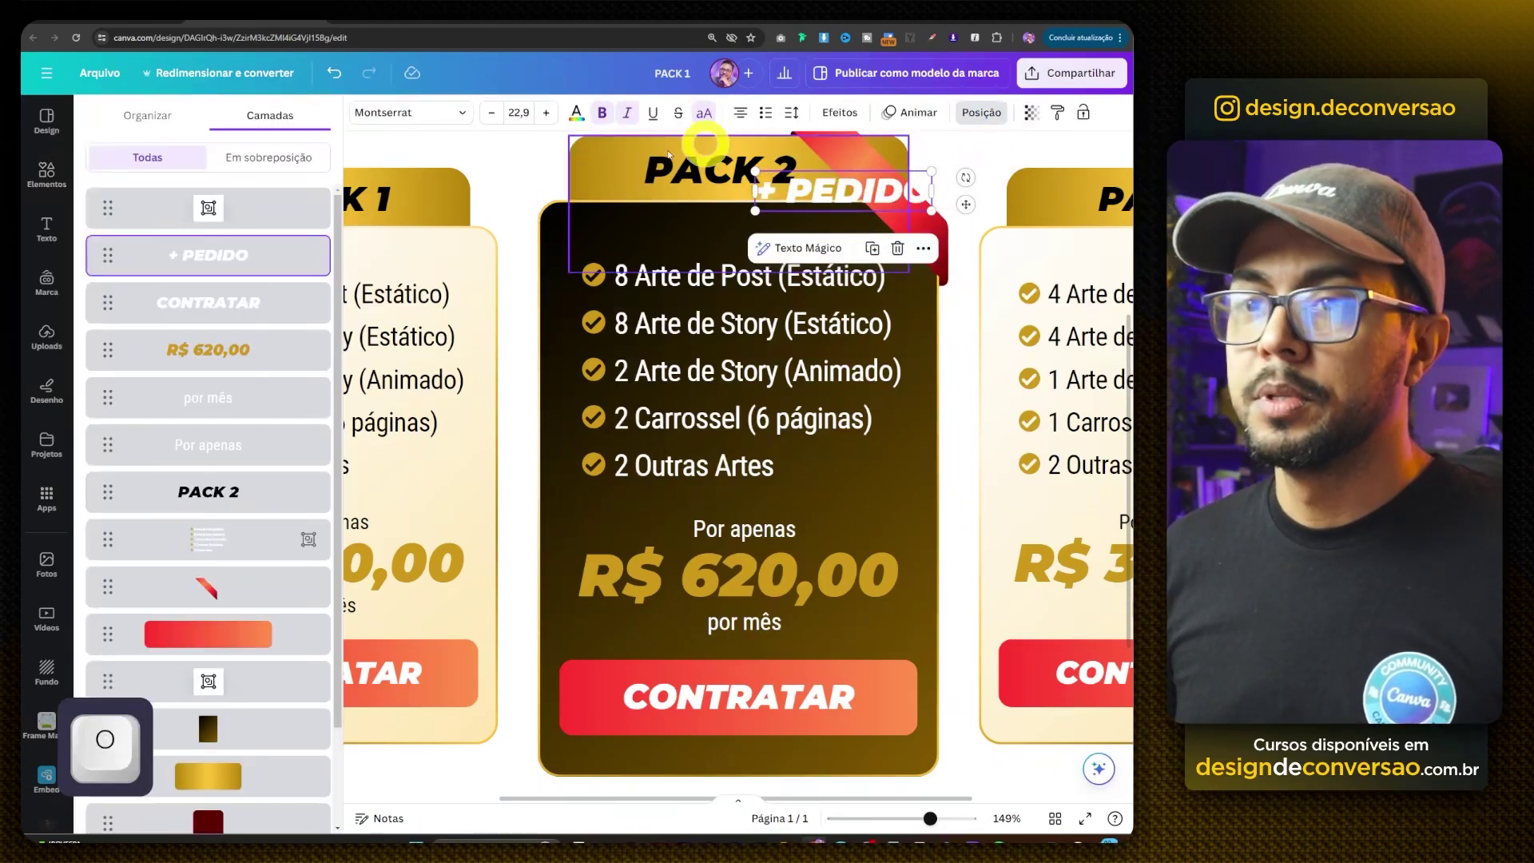
pyautogui.click(142, 115)
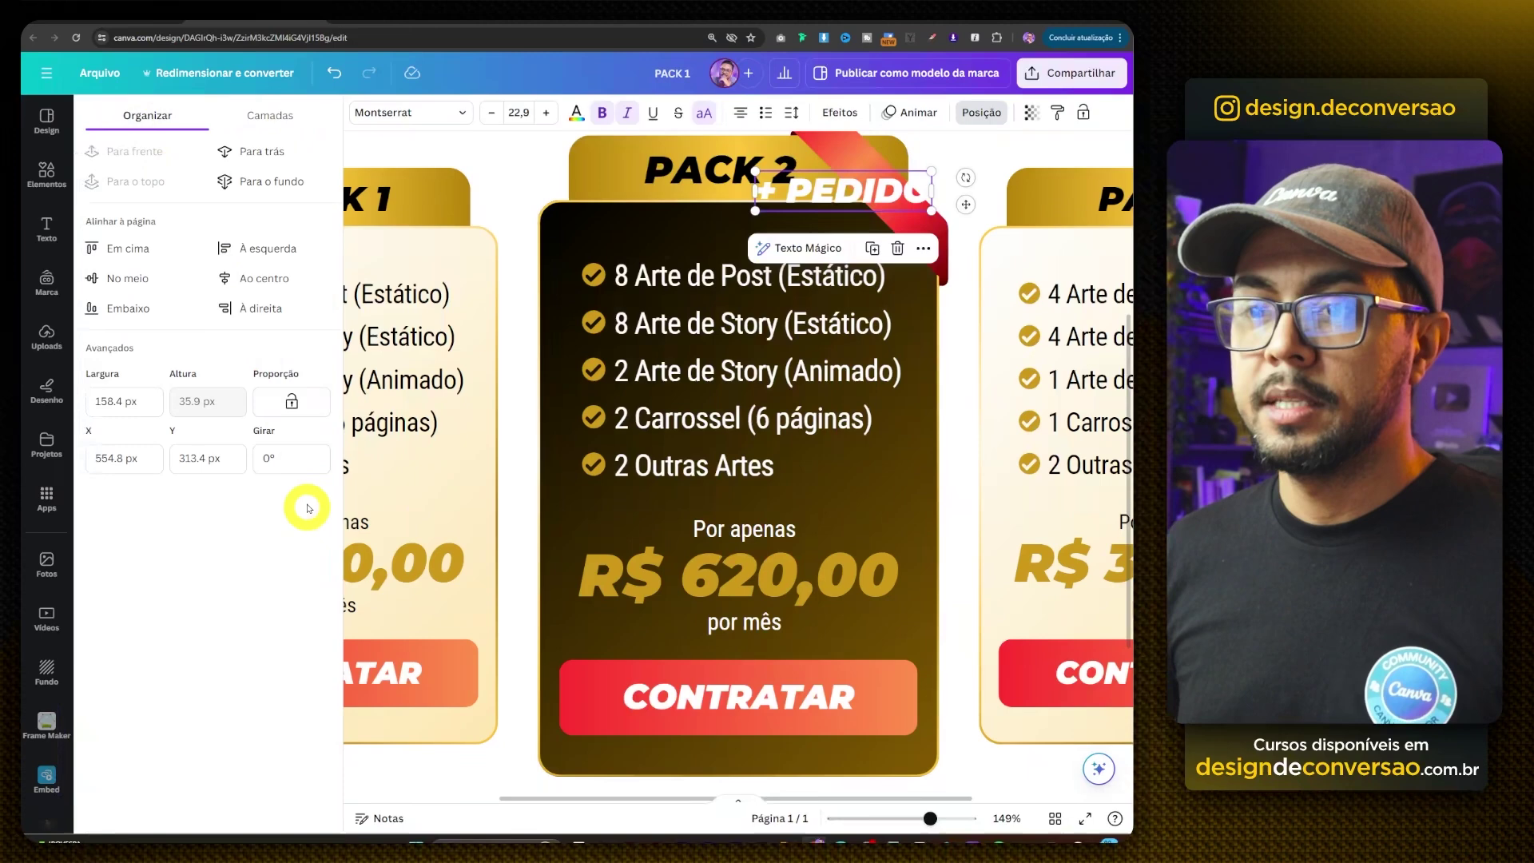
pyautogui.click(295, 448)
pyautogui.write('45')
pyautogui.press('Return')
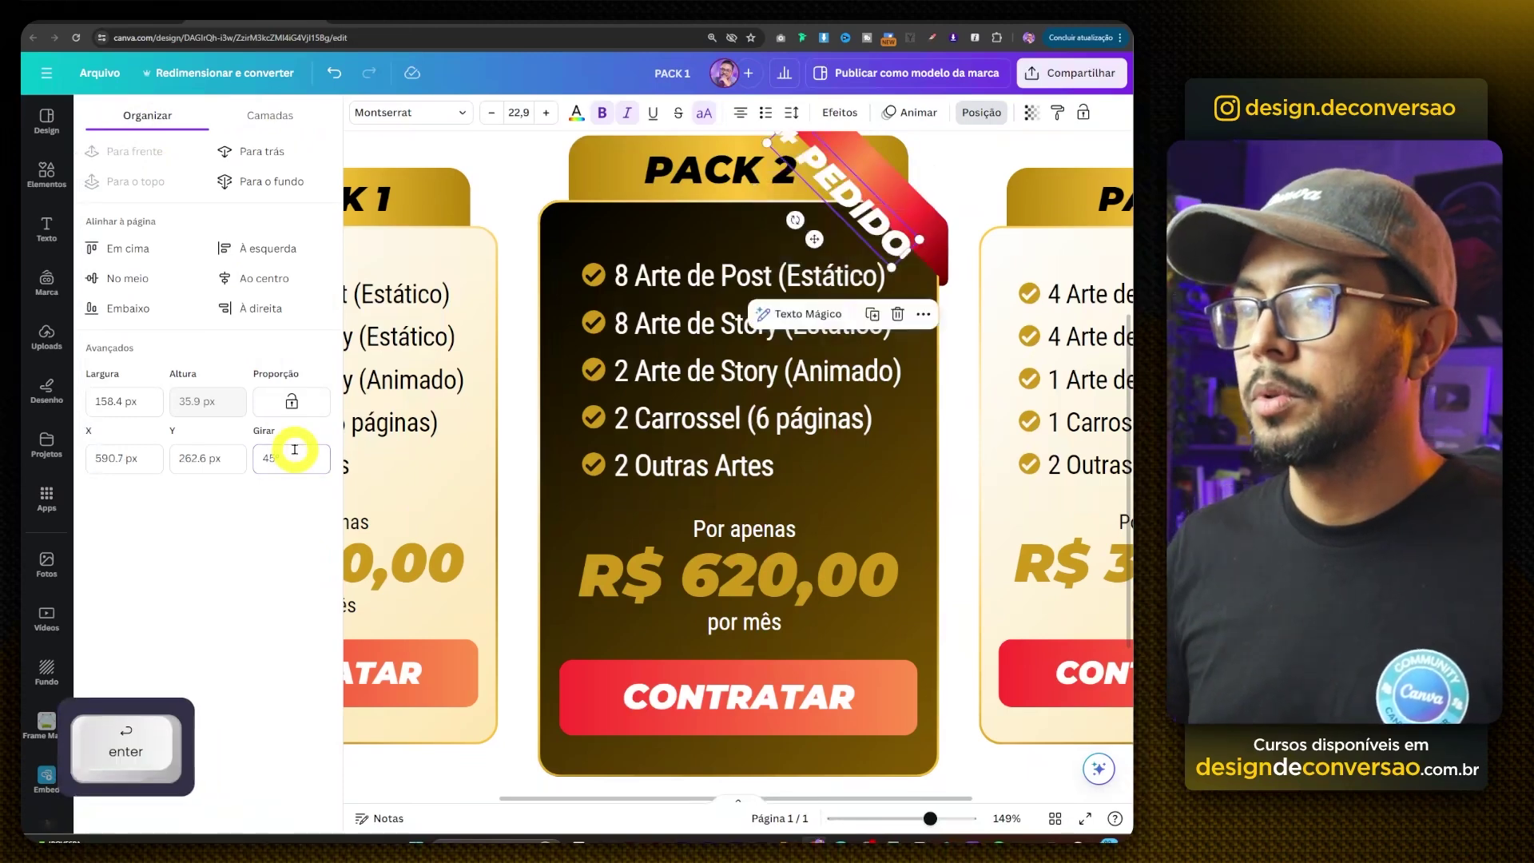
# - Shrink the "+ PEDIDO" label to font size 17 and centre it along the red diagonal ribbon
pyautogui.scroll(2, 846, 409)
pyautogui.moveTo(847, 410); pyautogui.dragTo(918, 411)
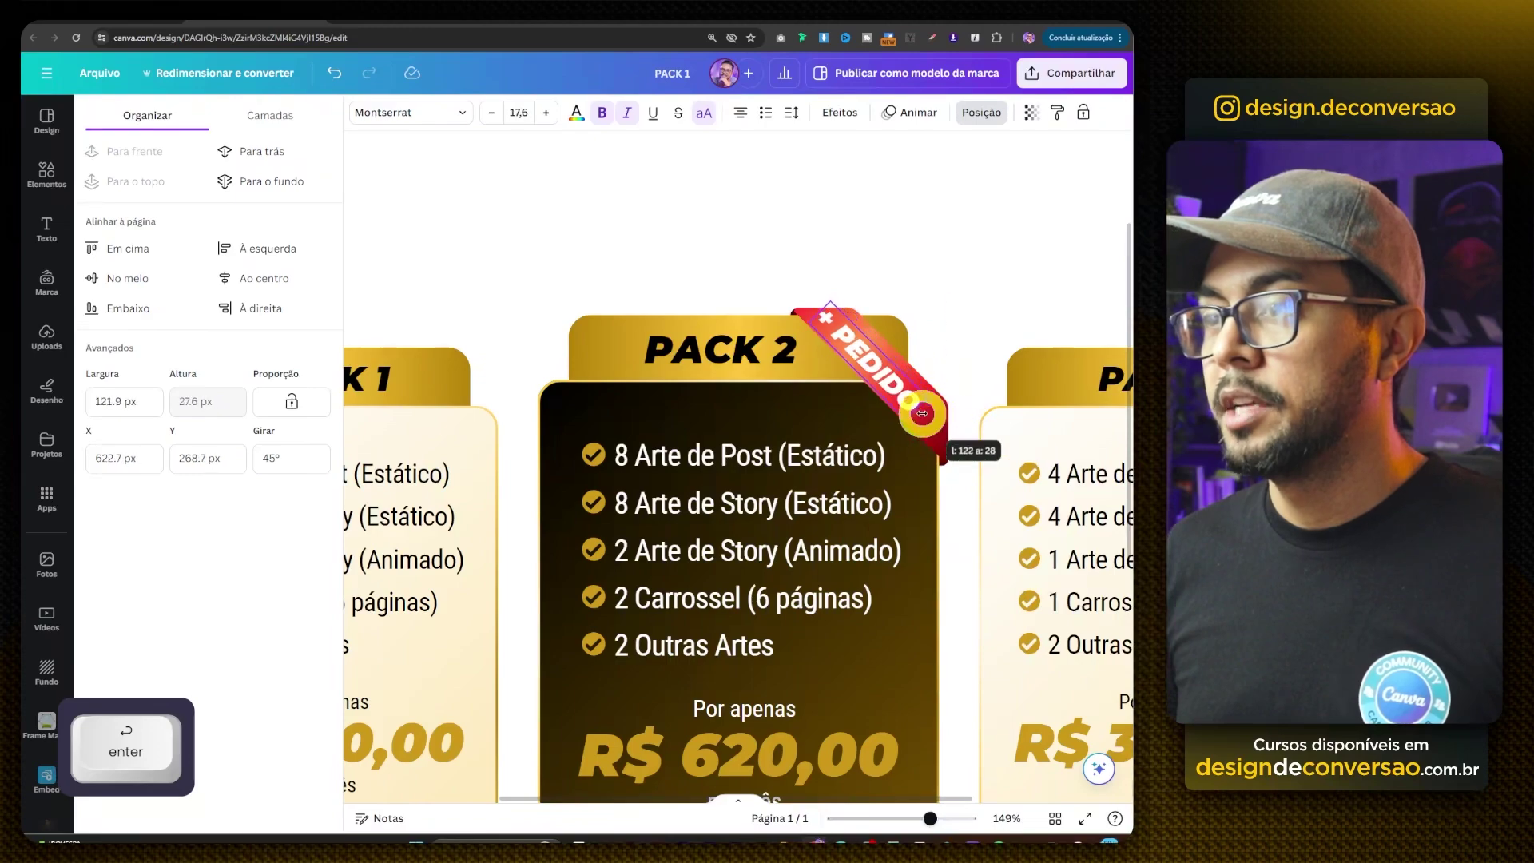
pyautogui.click(982, 301)
pyautogui.click(886, 359)
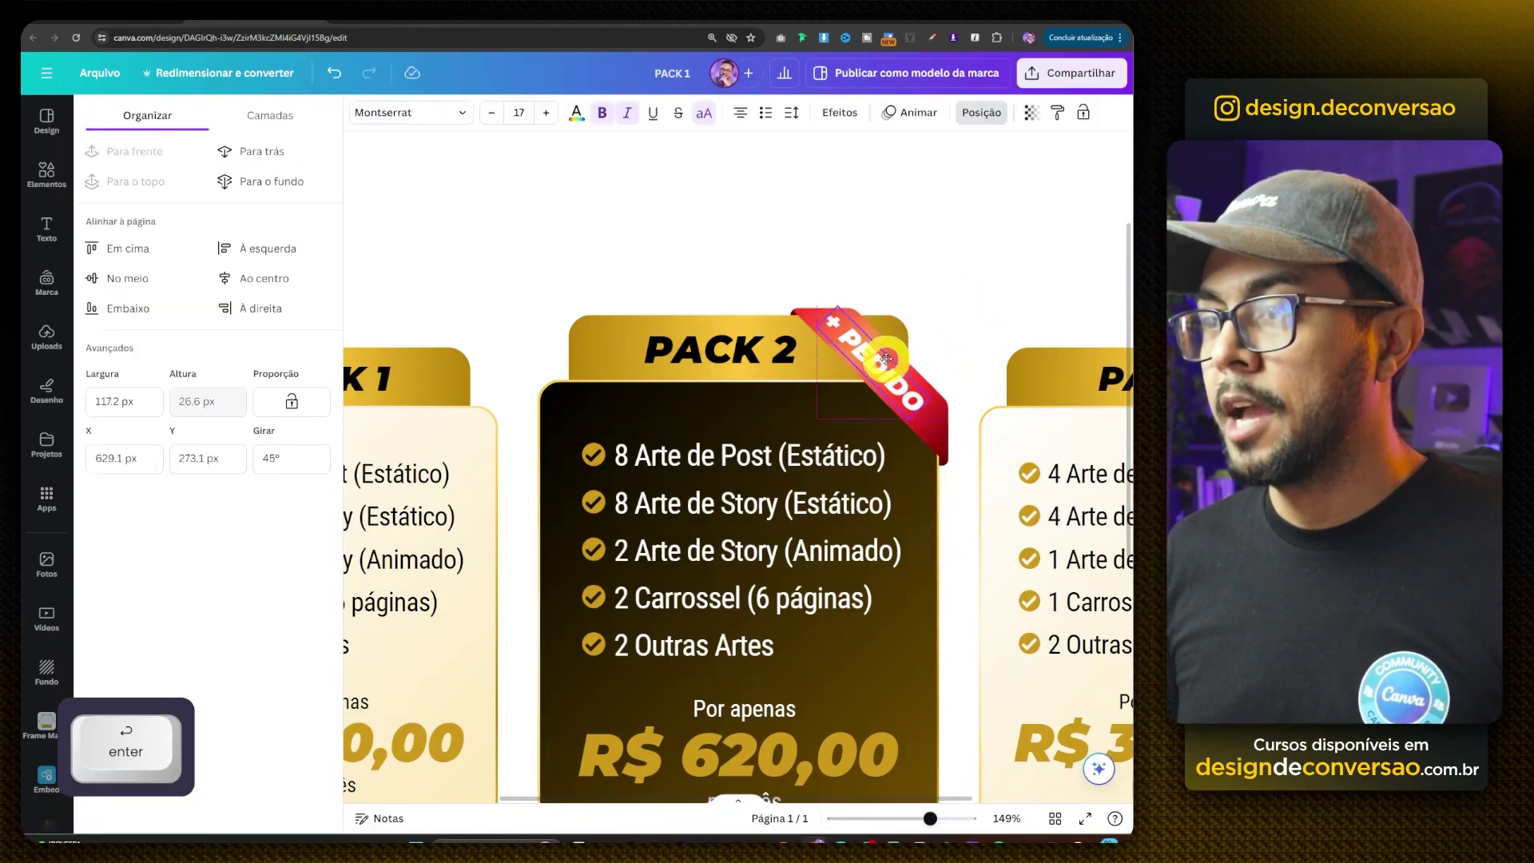
pyautogui.click(972, 195)
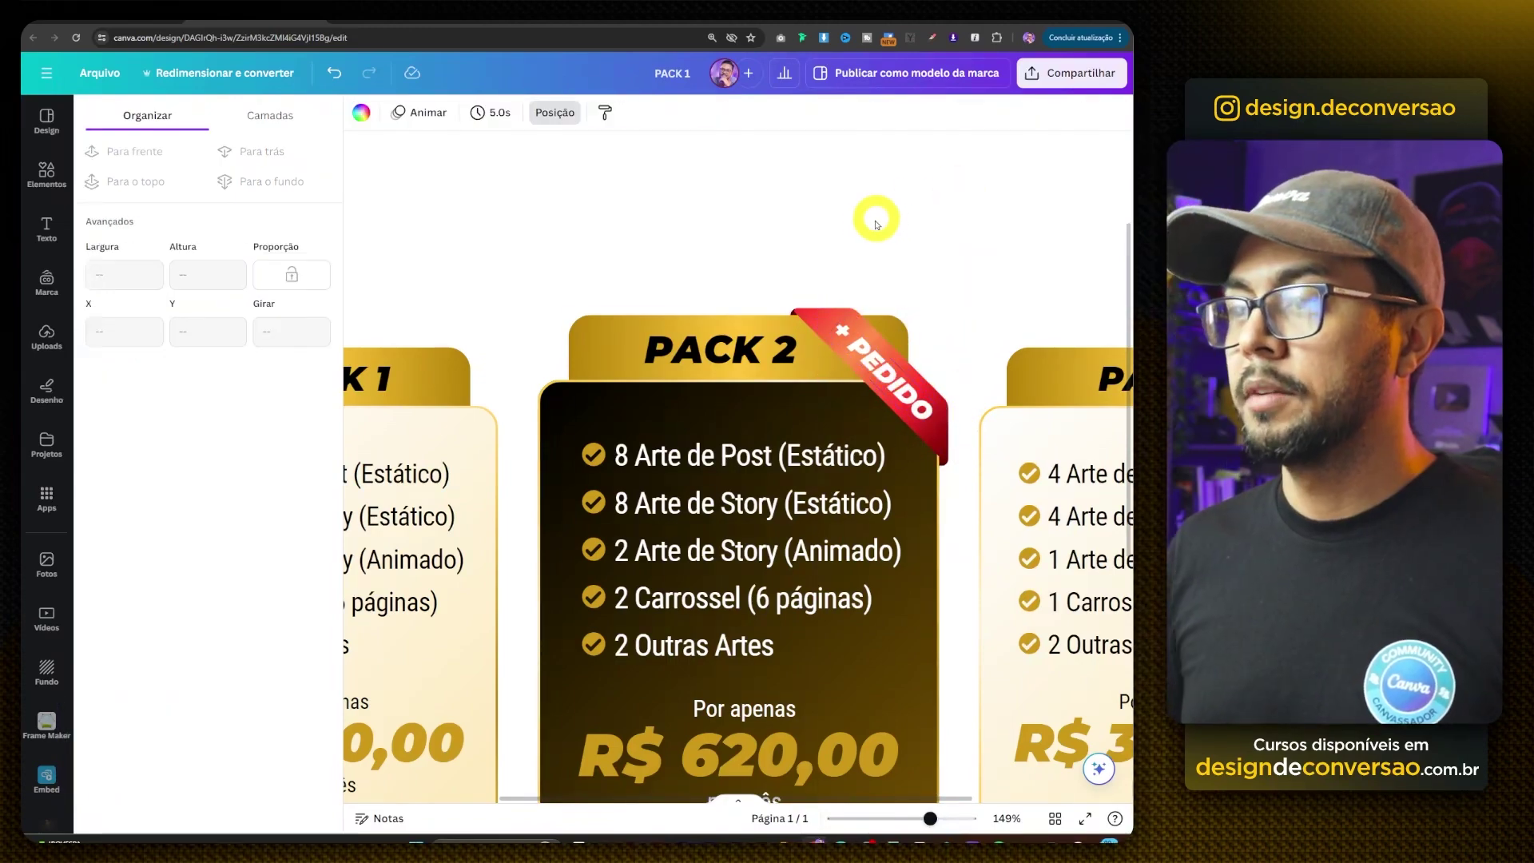
pyautogui.keyDown('ctrl'); pyautogui.scroll(-5, 869, 223); pyautogui.keyUp('ctrl')
pyautogui.keyDown('ctrl'); pyautogui.scroll(2, 811, 543); pyautogui.keyUp('ctrl')
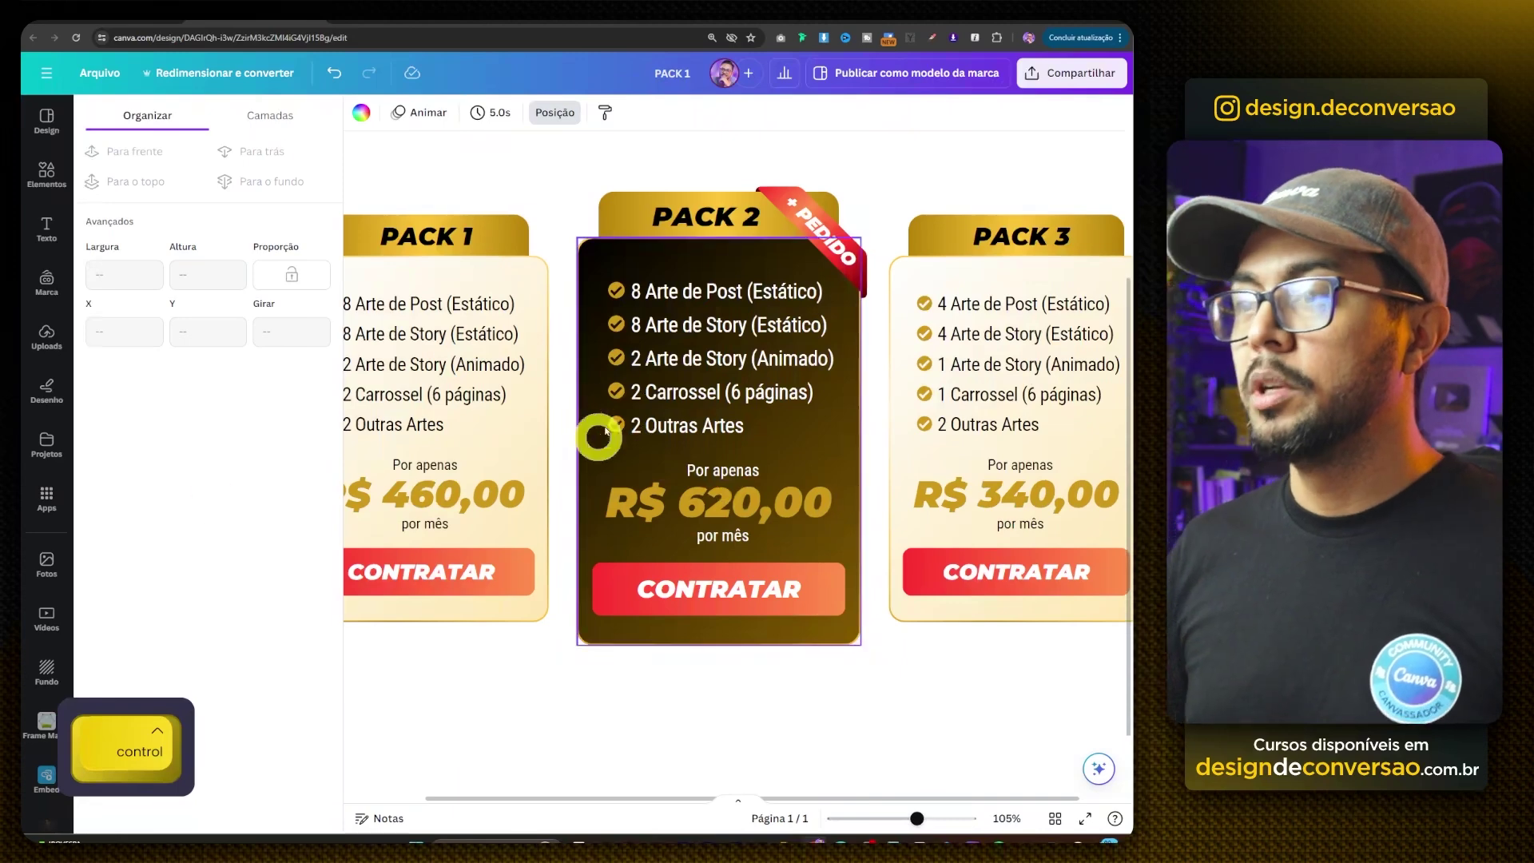
pyautogui.scroll(3, 597, 447)
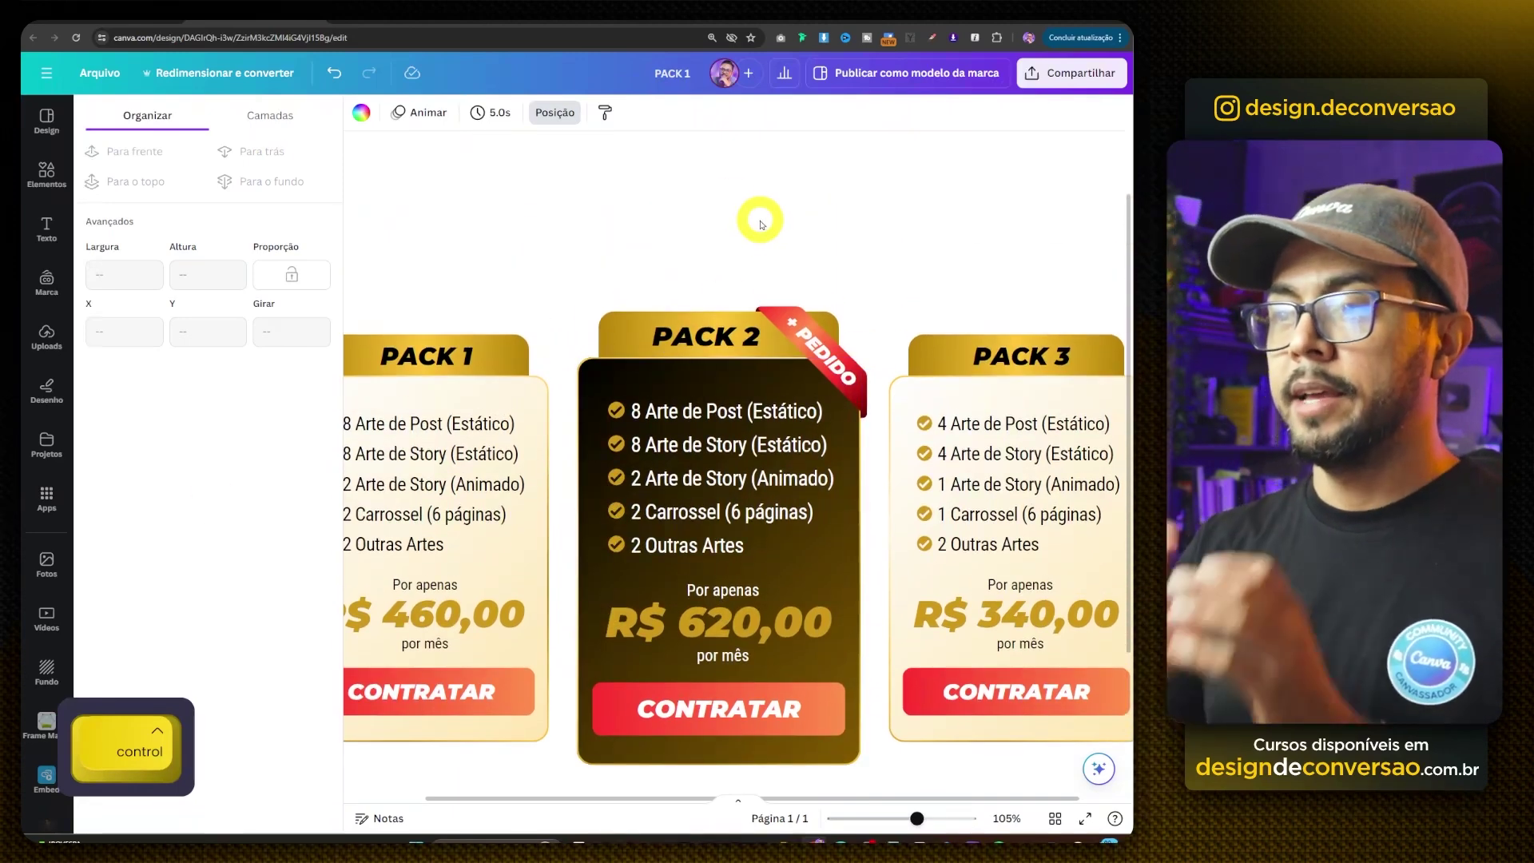
pyautogui.keyDown('shift'); pyautogui.click(706, 338); pyautogui.keyUp('shift')
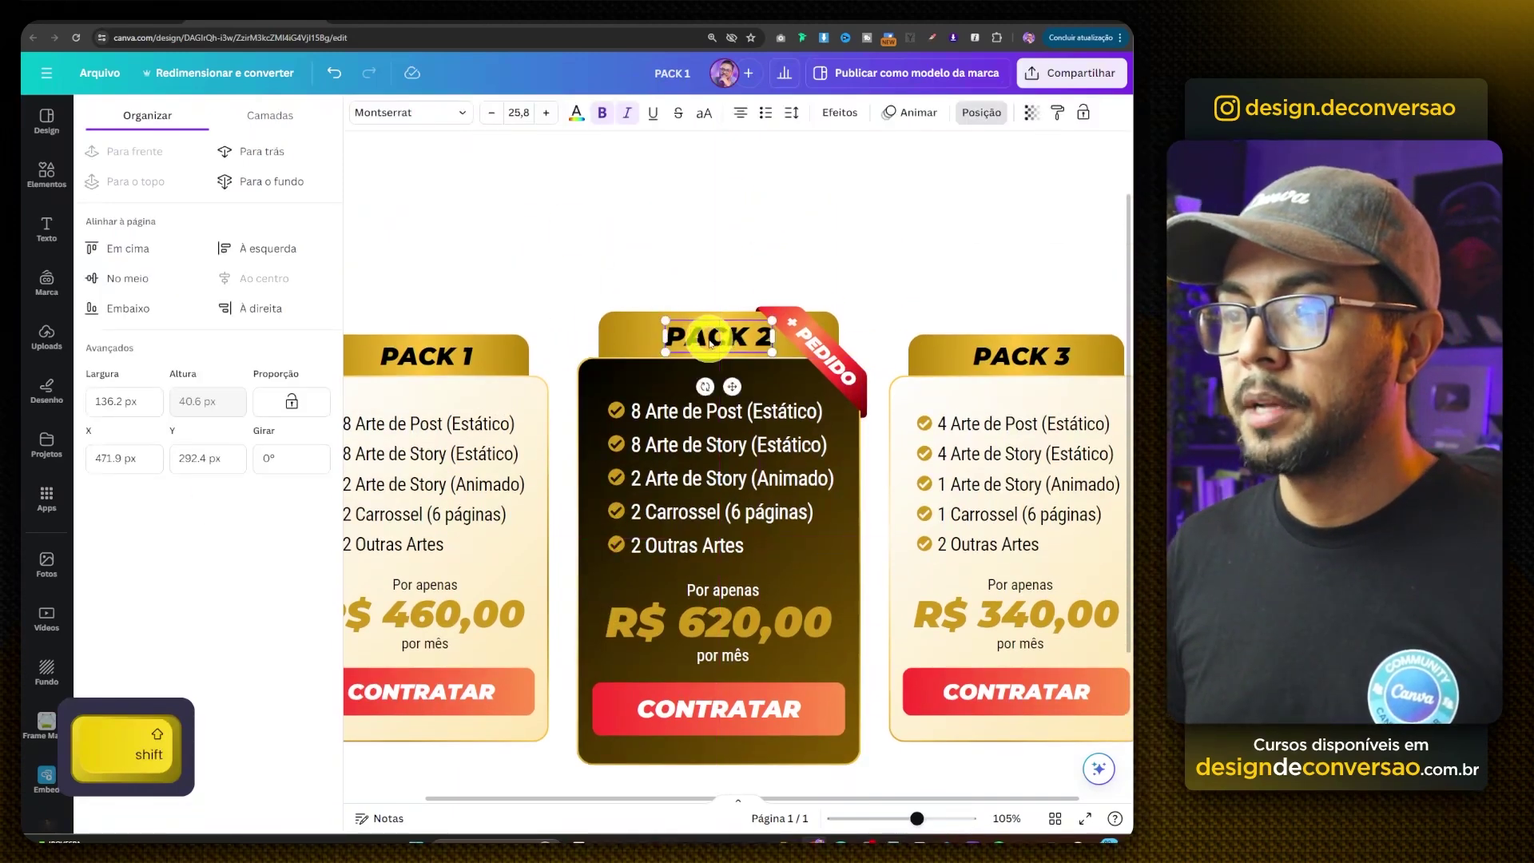
pyautogui.keyDown('ctrl'); pyautogui.click(504, 224); pyautogui.keyUp('ctrl')
# - Move the PACK 3 and PACK 1 cards slightly inward, closer to PACK 2 and away from the page edges
pyautogui.keyDown('ctrl'); pyautogui.scroll(-3, 591, 240); pyautogui.keyUp('ctrl')
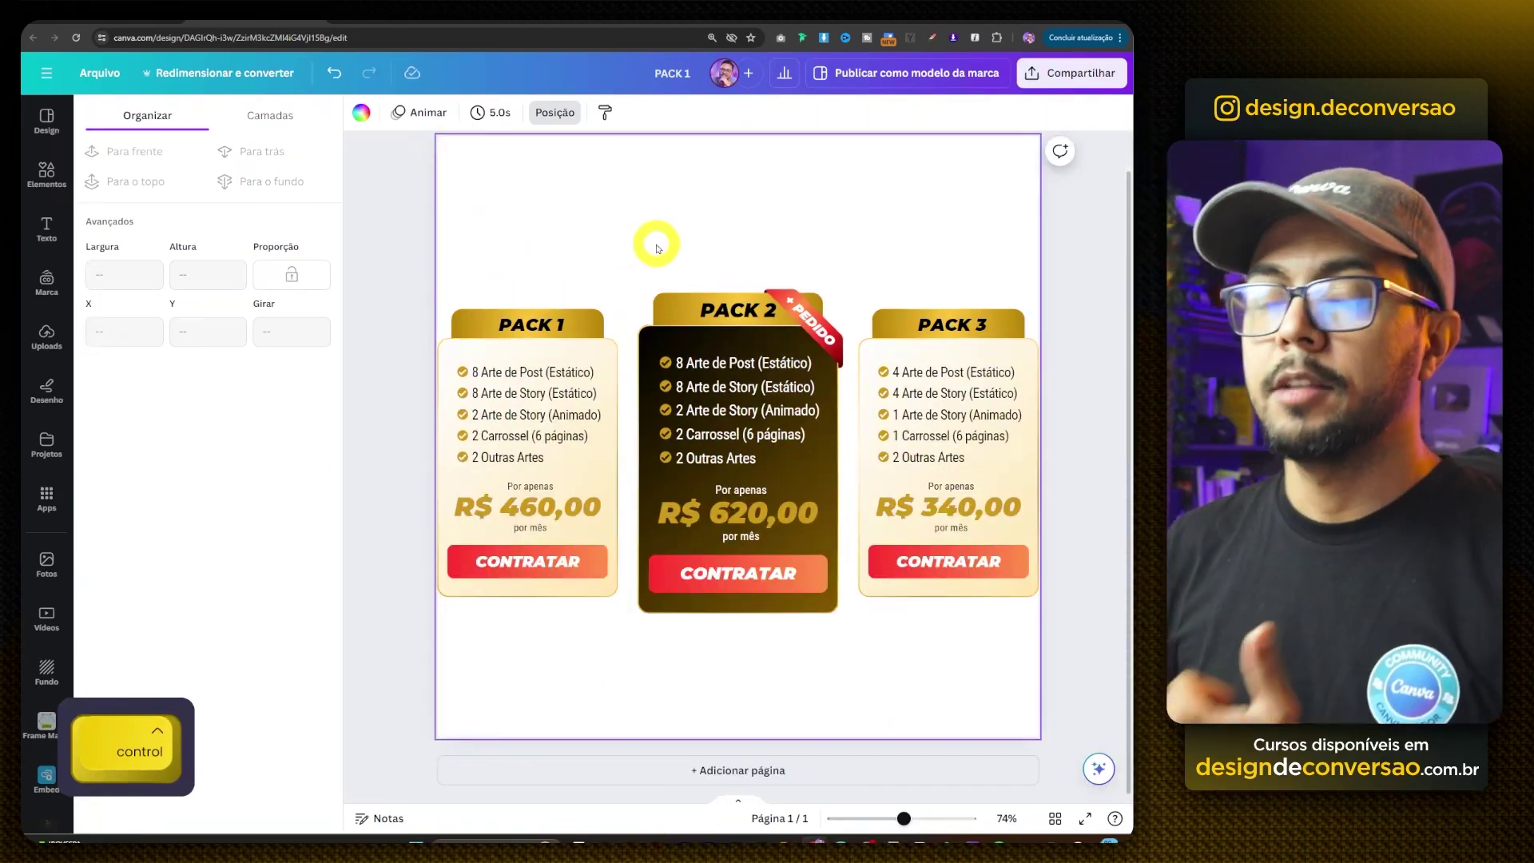
pyautogui.moveTo(887, 260); pyautogui.dragTo(1016, 643)
pyautogui.click(915, 413)
pyautogui.moveTo(923, 351); pyautogui.dragTo(913, 350)
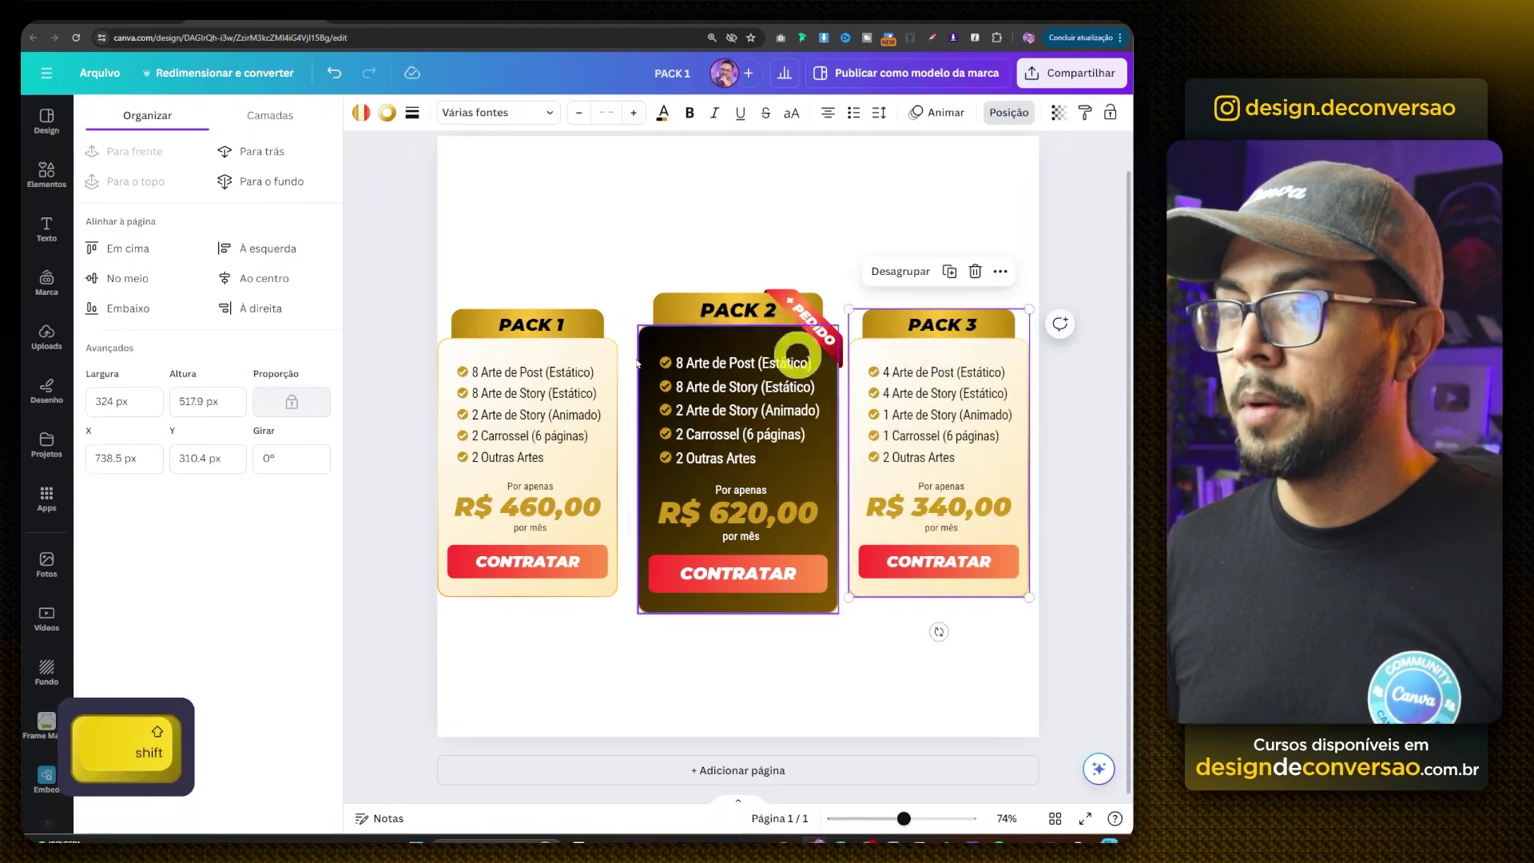
pyautogui.keyDown('shift'); pyautogui.moveTo(495, 264); pyautogui.dragTo(590, 655); pyautogui.keyUp('shift')
pyautogui.keyDown('shift'); pyautogui.moveTo(530, 410); pyautogui.dragTo(541, 418); pyautogui.keyUp('shift')
pyautogui.keyDown('shift'); pyautogui.click(524, 232); pyautogui.keyUp('shift')
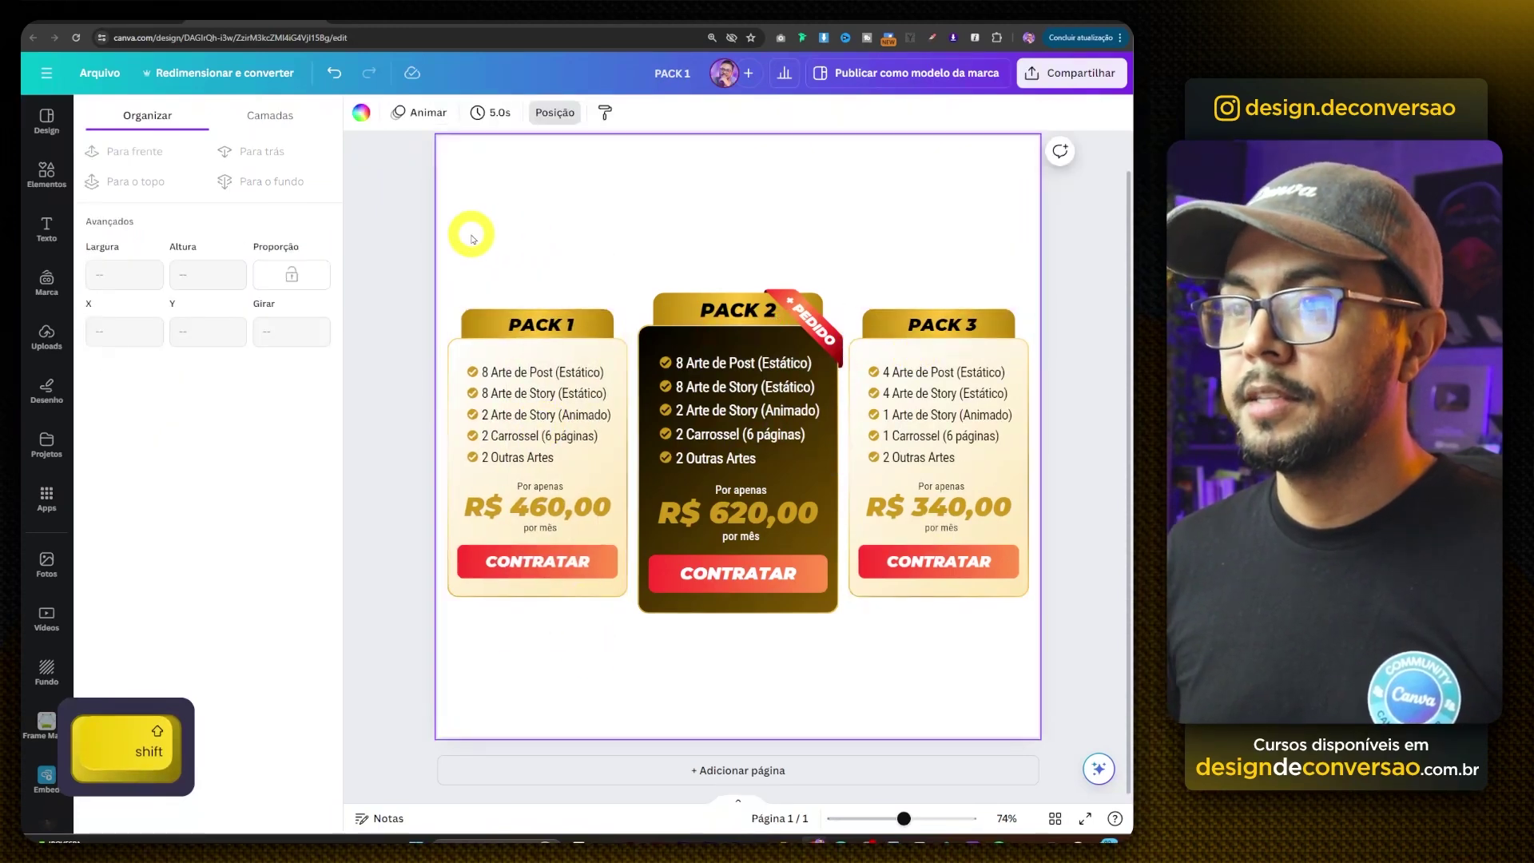
# - Scale the three pack cards down together and place them in the lower part of the page
pyautogui.keyDown('ctrl'); pyautogui.scroll(2, 791, 514); pyautogui.keyUp('ctrl')
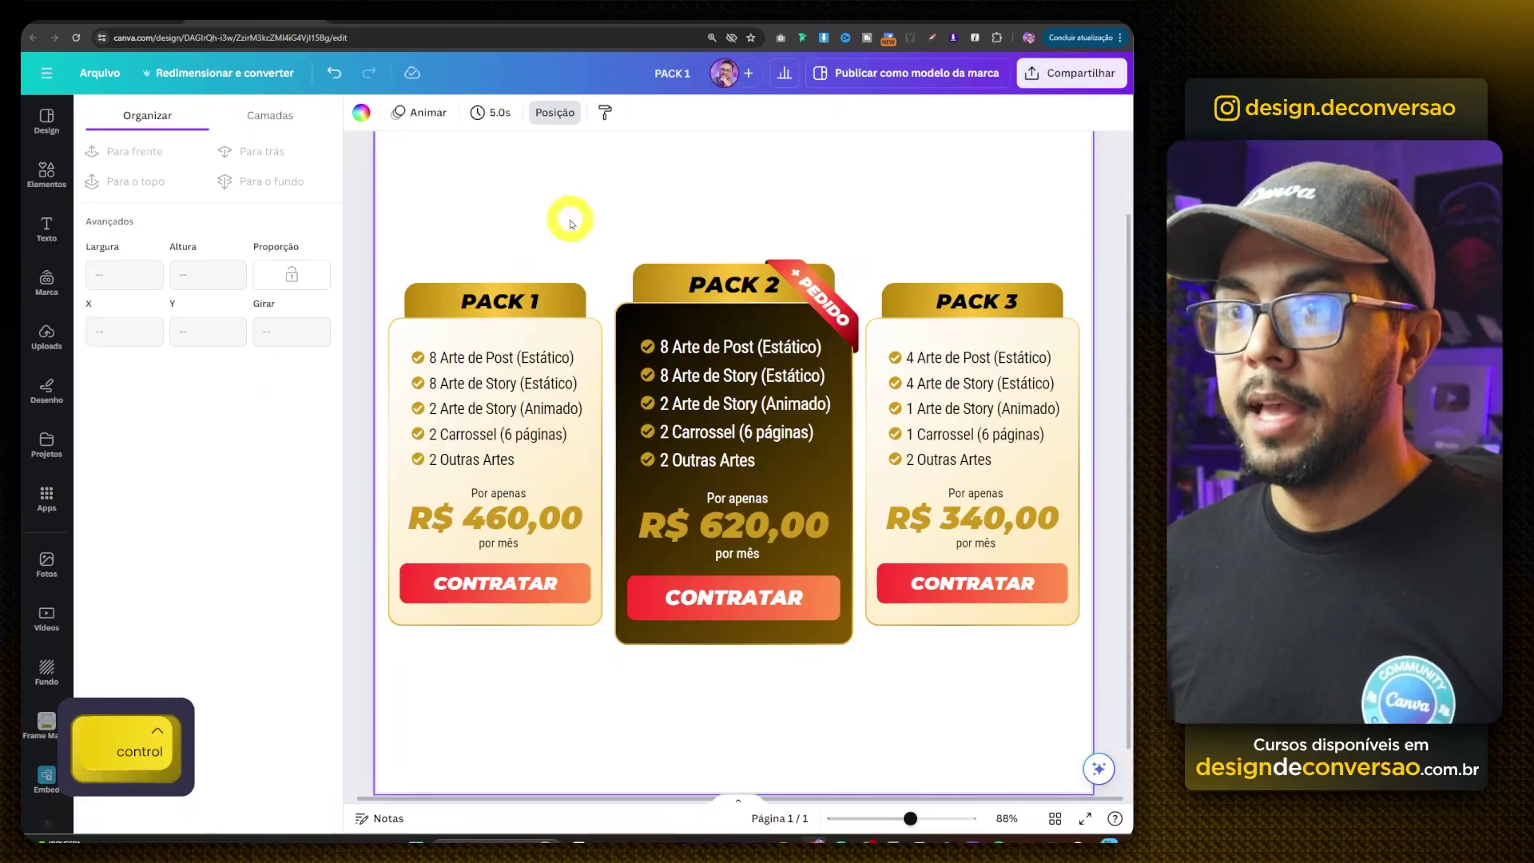
pyautogui.click(47, 172)
pyautogui.click(345, 468)
pyautogui.scroll(2, 418, 231)
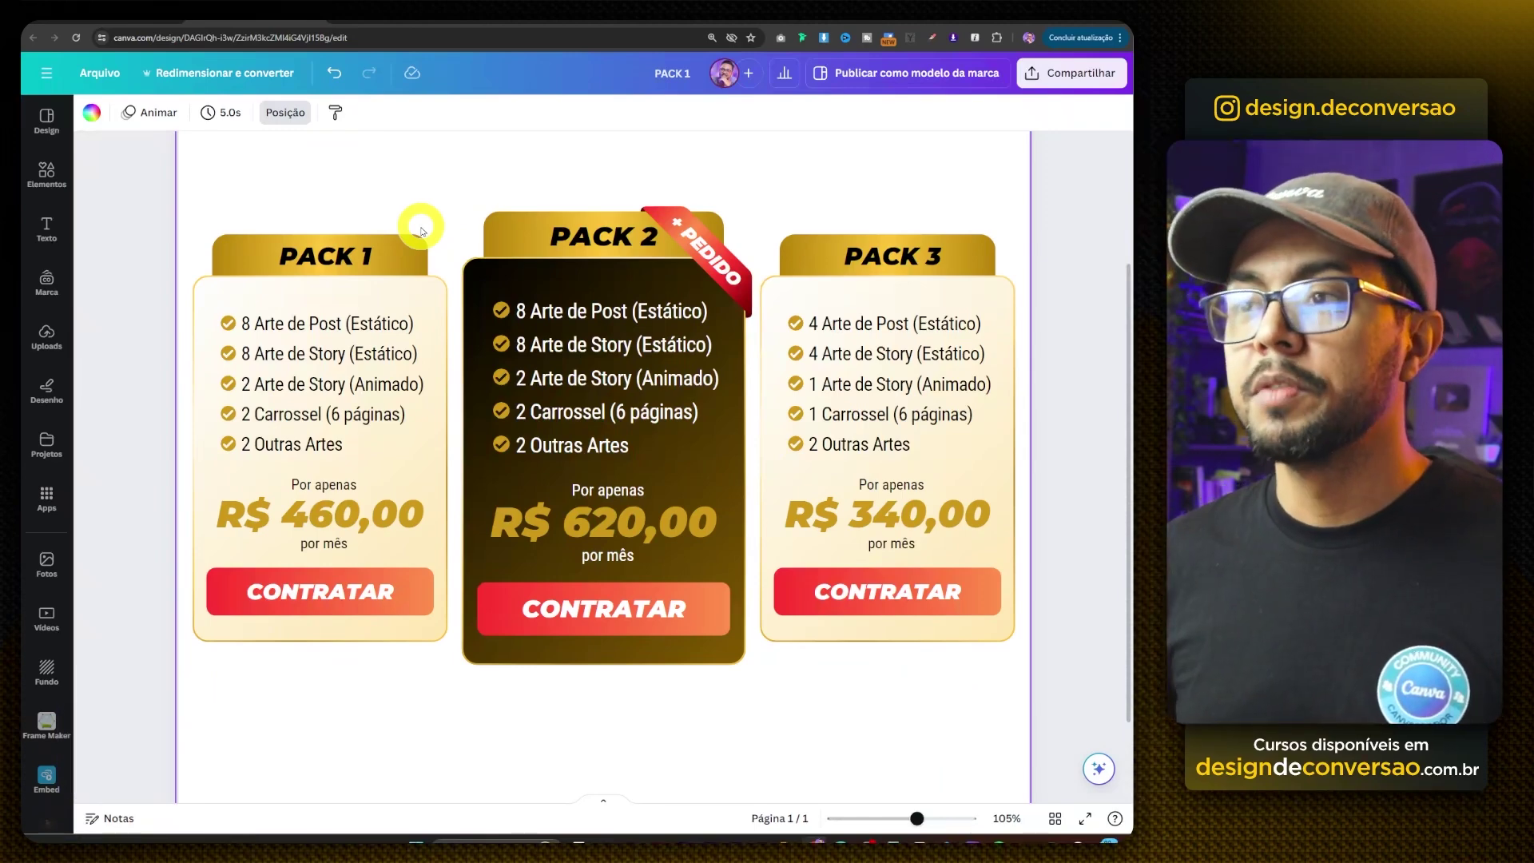
pyautogui.scroll(-3, 421, 232)
pyautogui.moveTo(368, 258); pyautogui.dragTo(858, 594)
pyautogui.moveTo(619, 430); pyautogui.dragTo(615, 514)
pyautogui.click(424, 230)
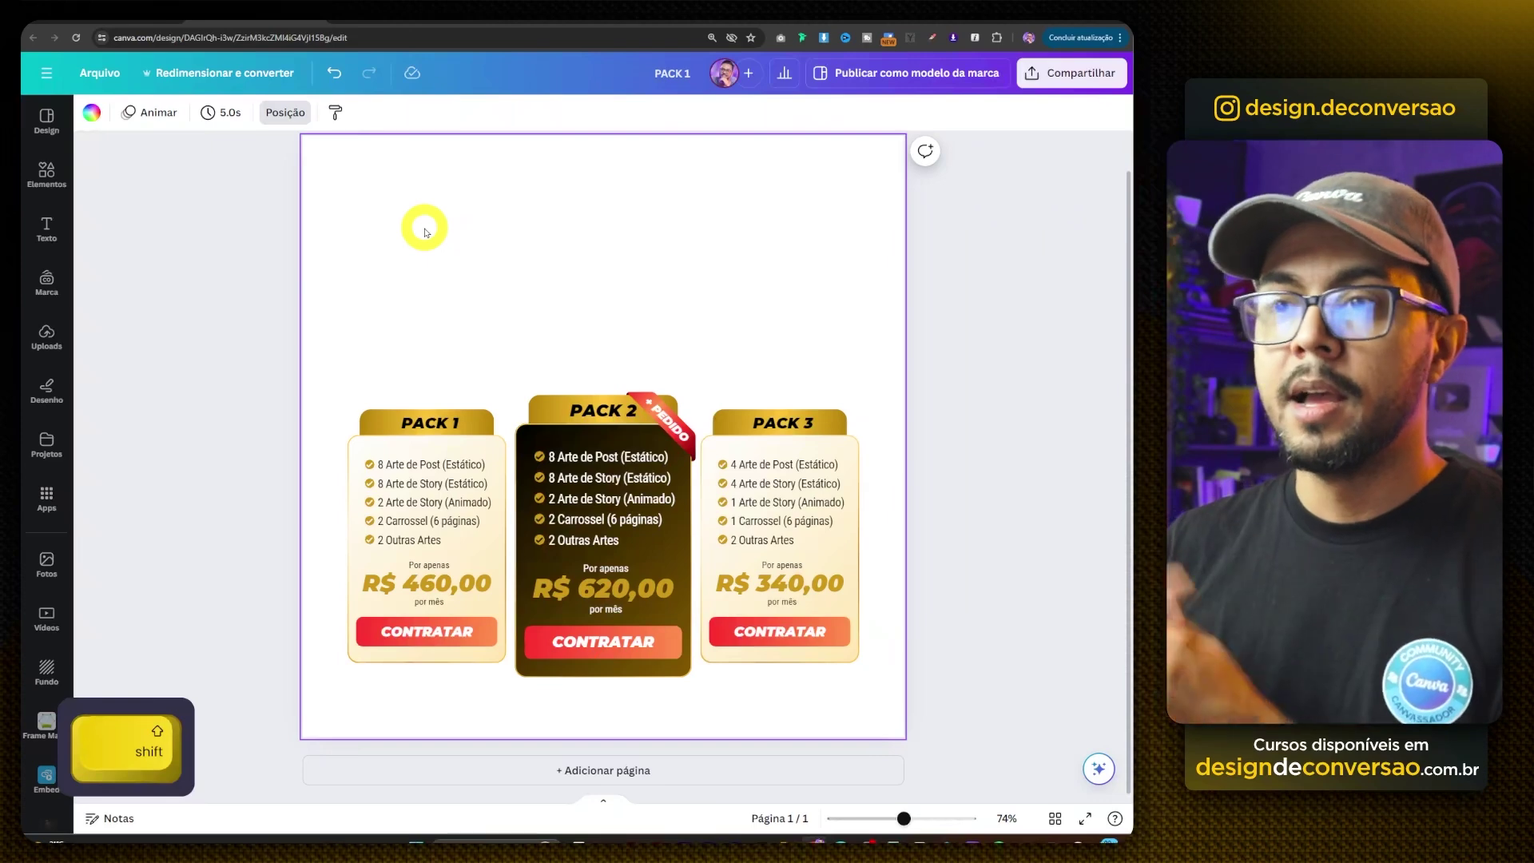
# - Select all three pack cards and raise them together toward the middle of the page
pyautogui.scroll(1, 328, 257)
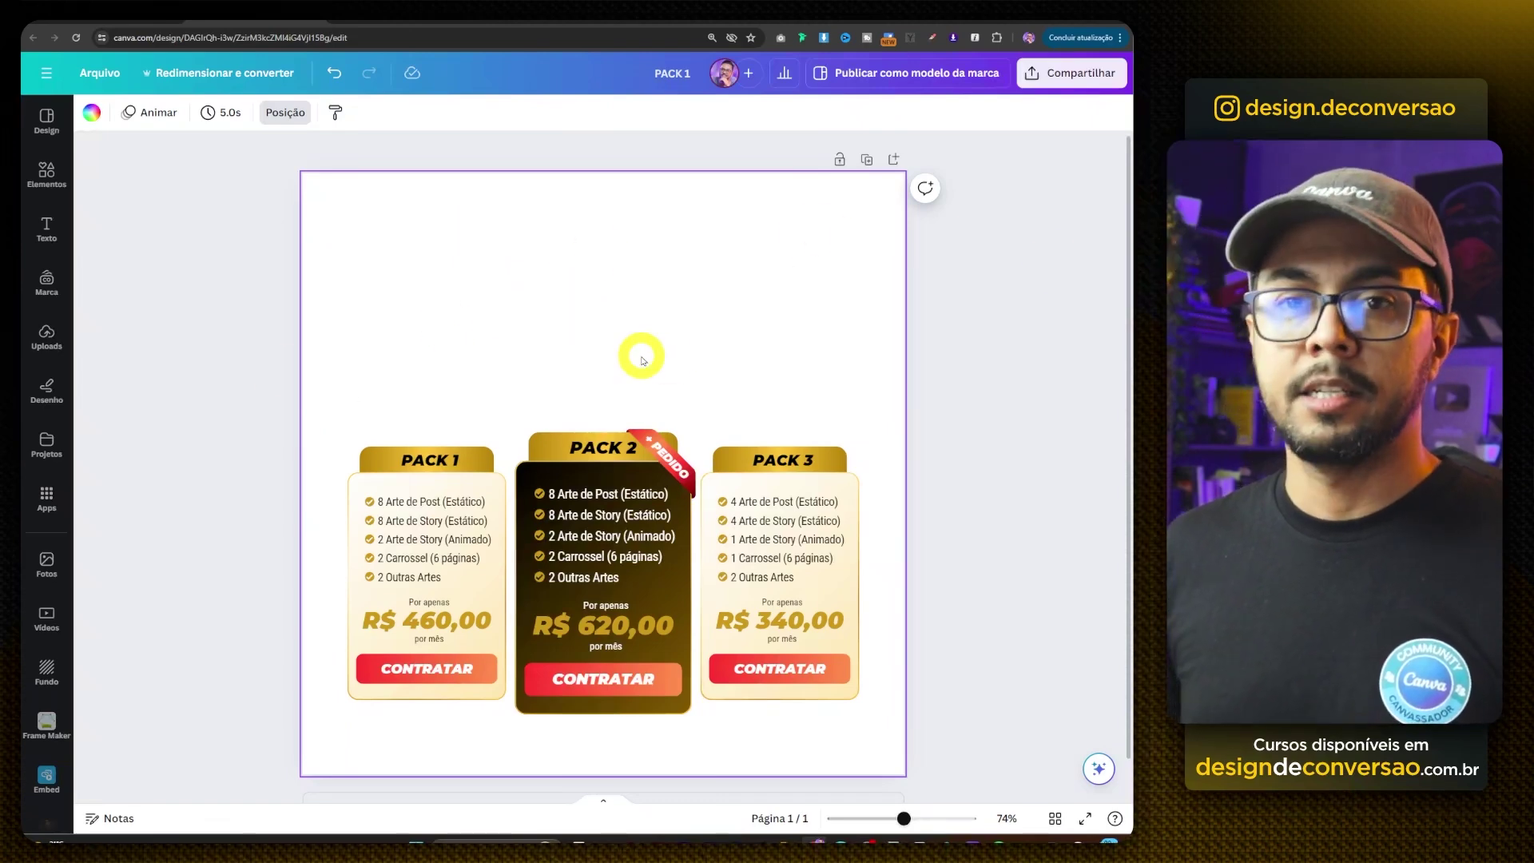
pyautogui.moveTo(318, 389); pyautogui.dragTo(897, 750)
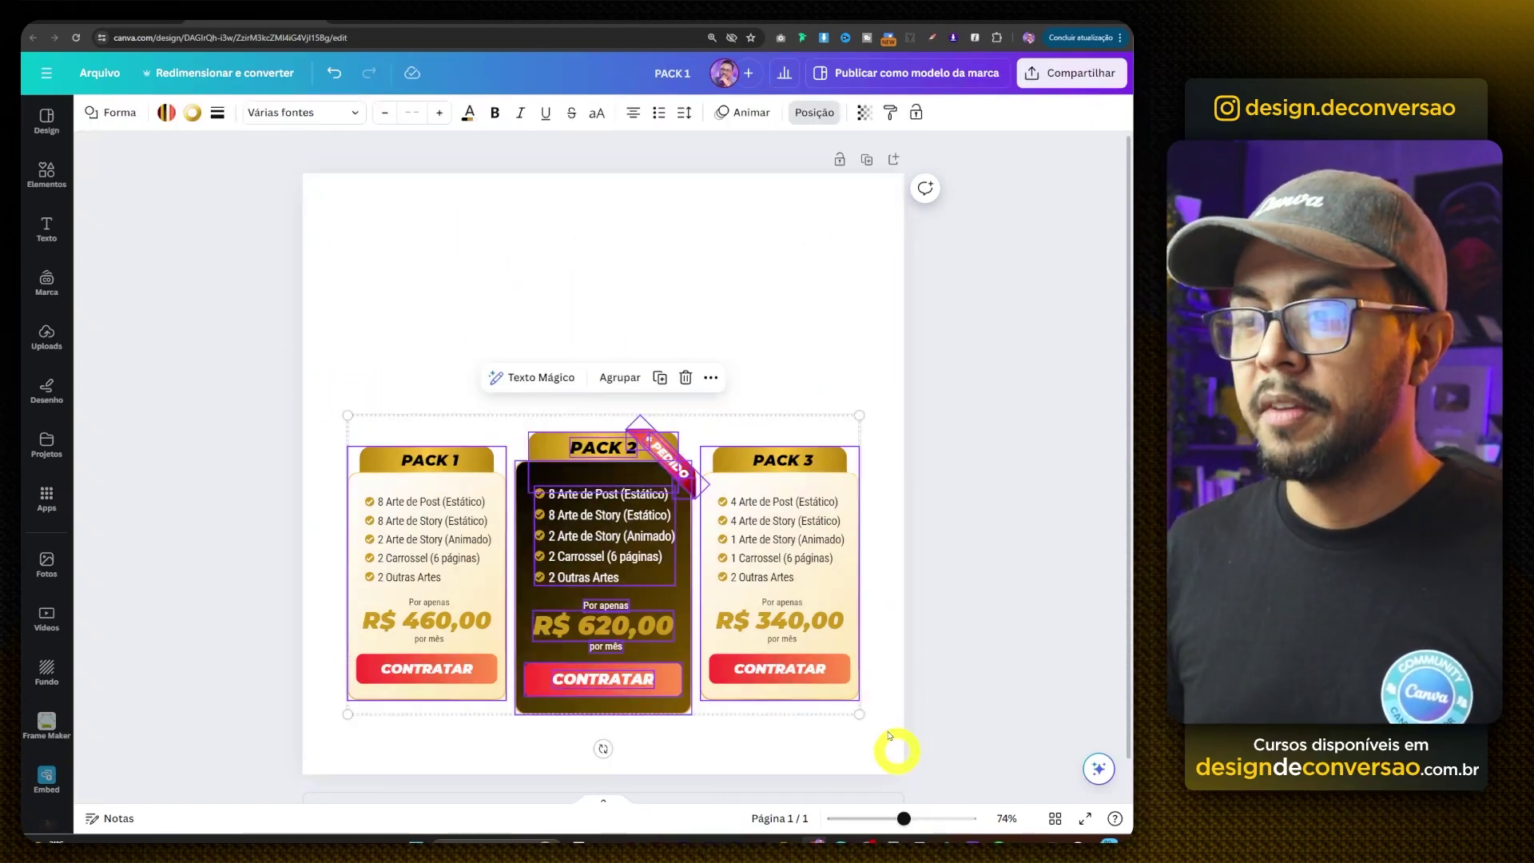
pyautogui.moveTo(757, 569); pyautogui.dragTo(759, 516)
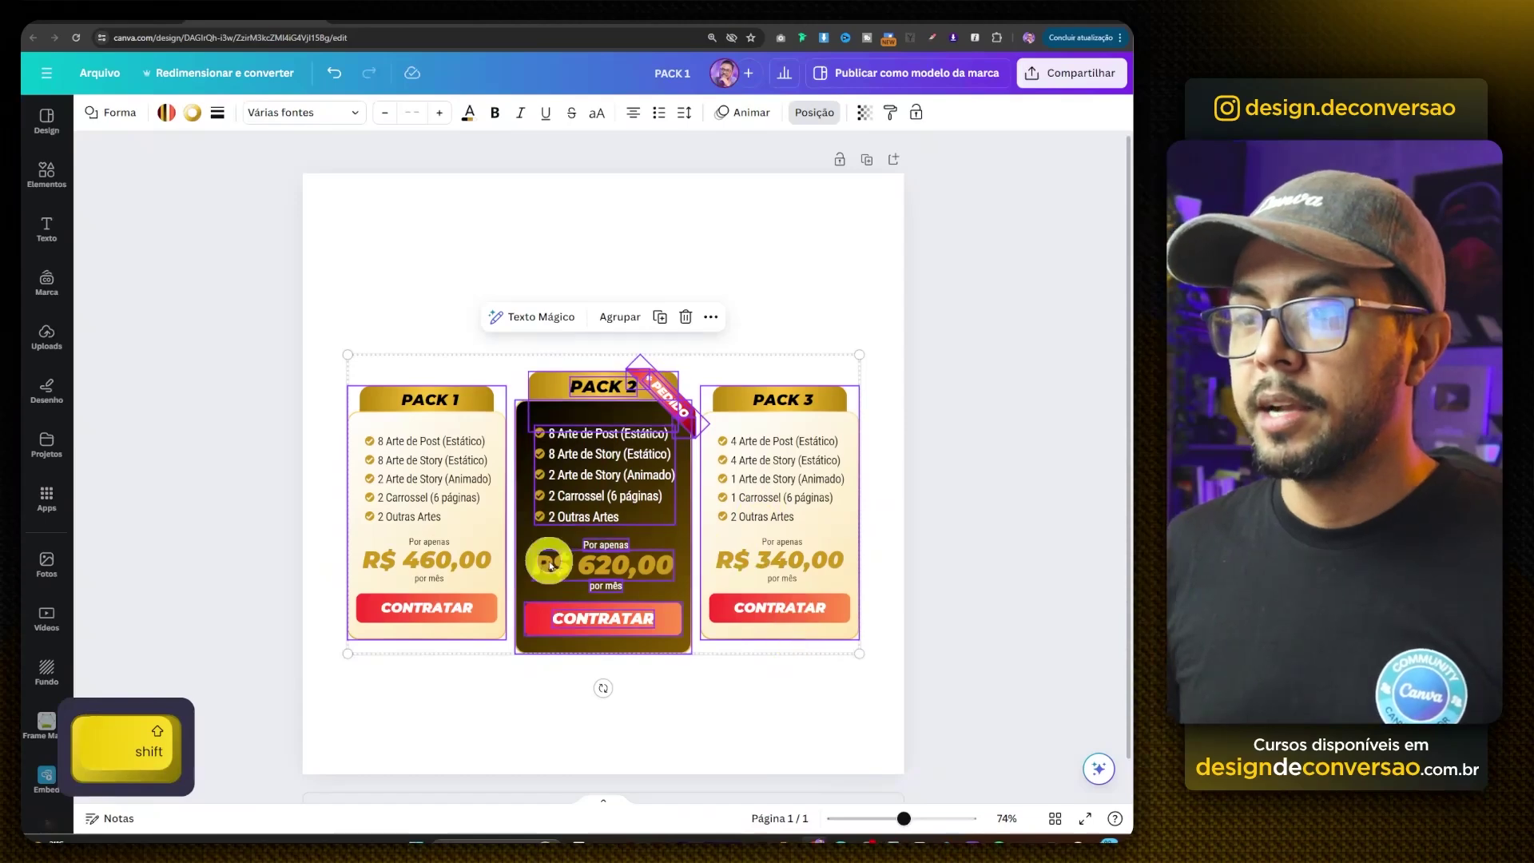
# - Update PACK 2's list to 12 Arte de Post (Estático), 12 Arte de Story (Estático) and 4 Outras Artes
pyautogui.scroll(5, 541, 558)
pyautogui.scroll(-1, 520, 391)
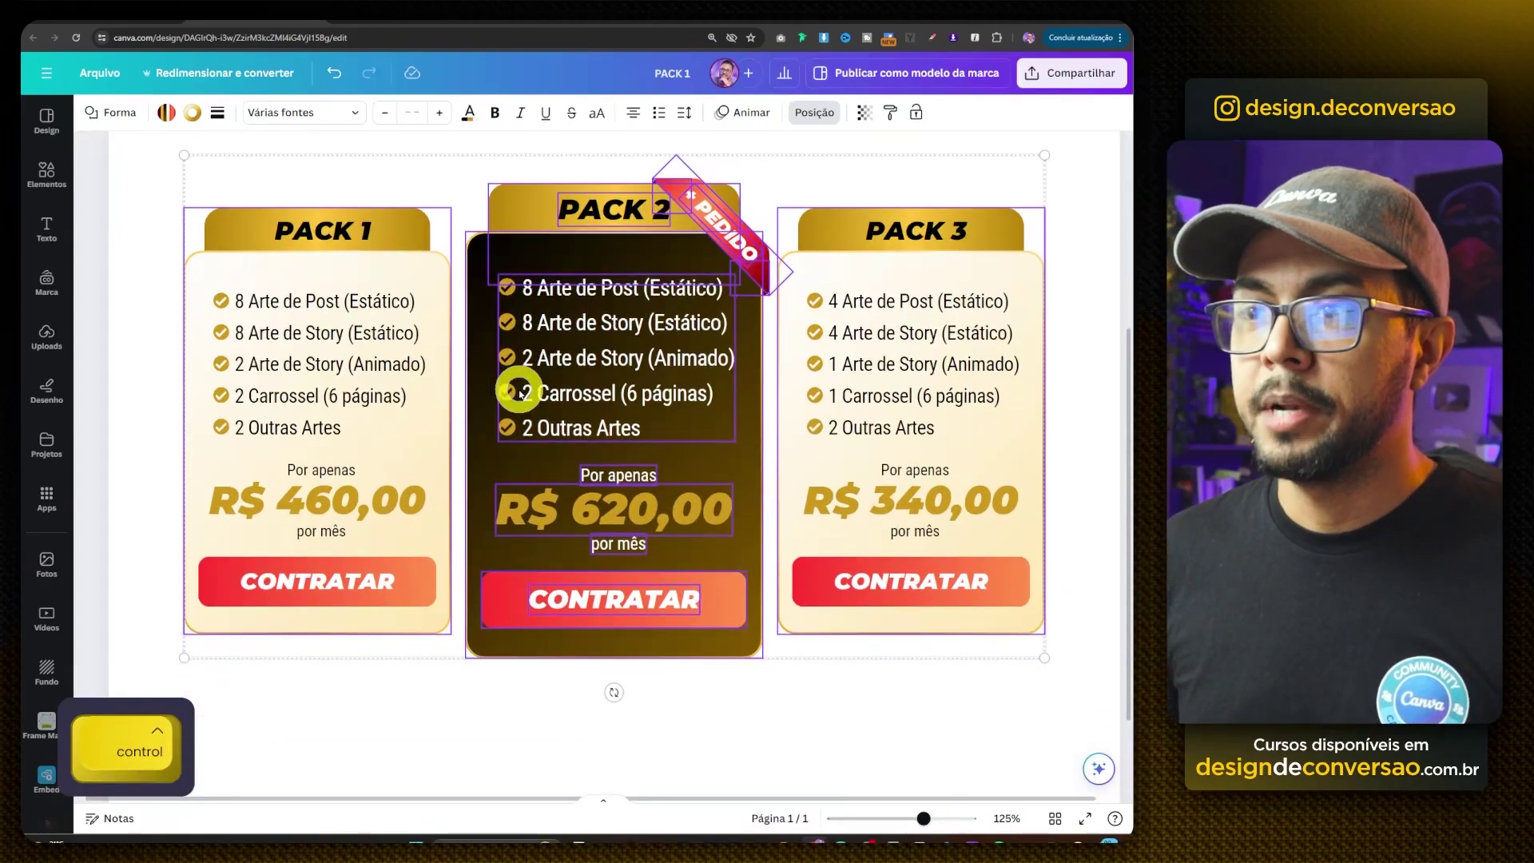
pyautogui.click(601, 314)
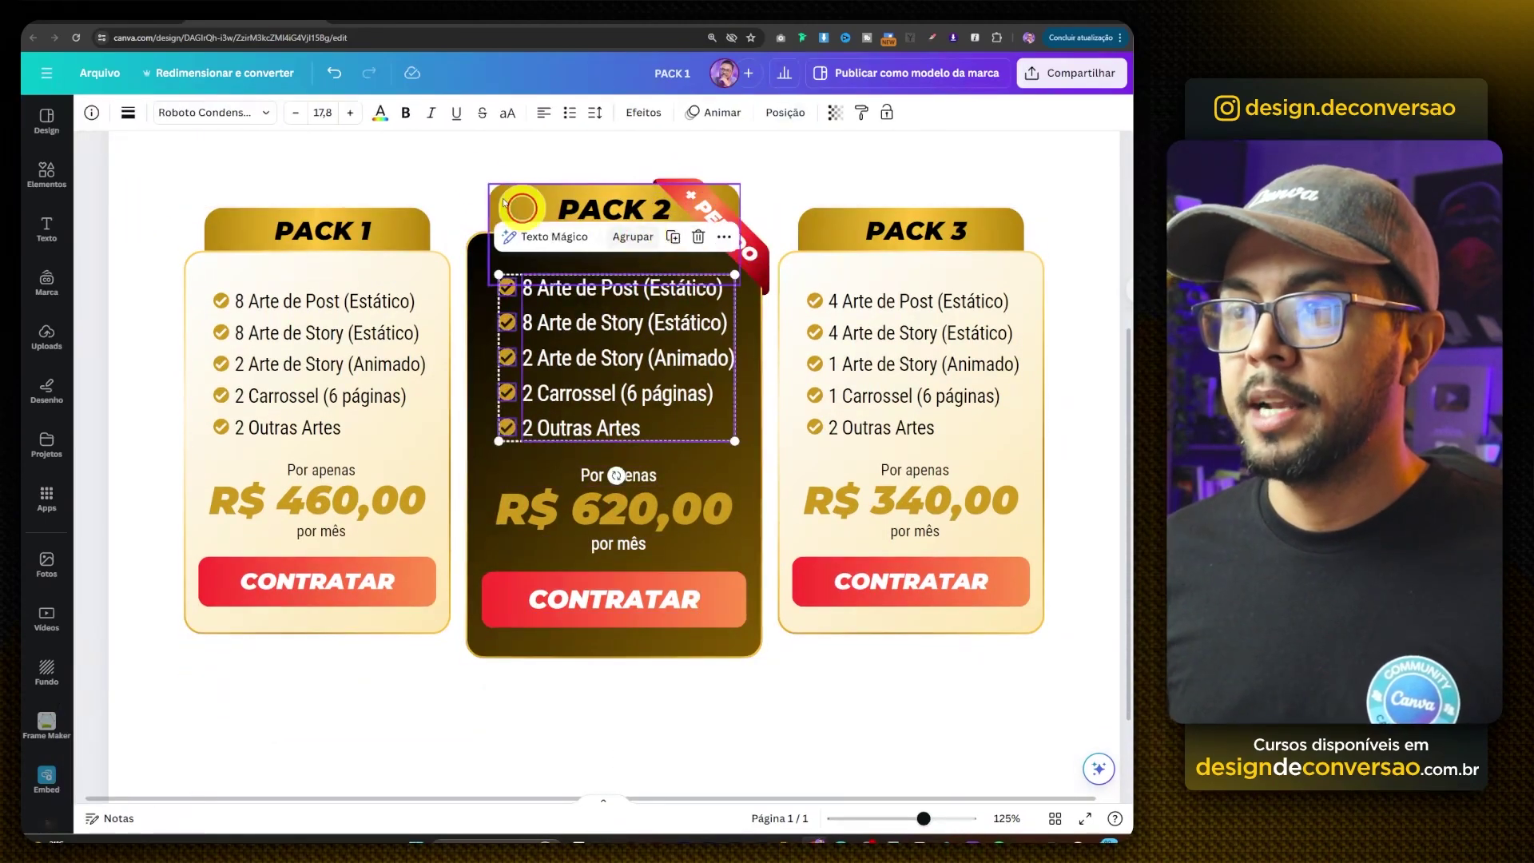
pyautogui.click(460, 157)
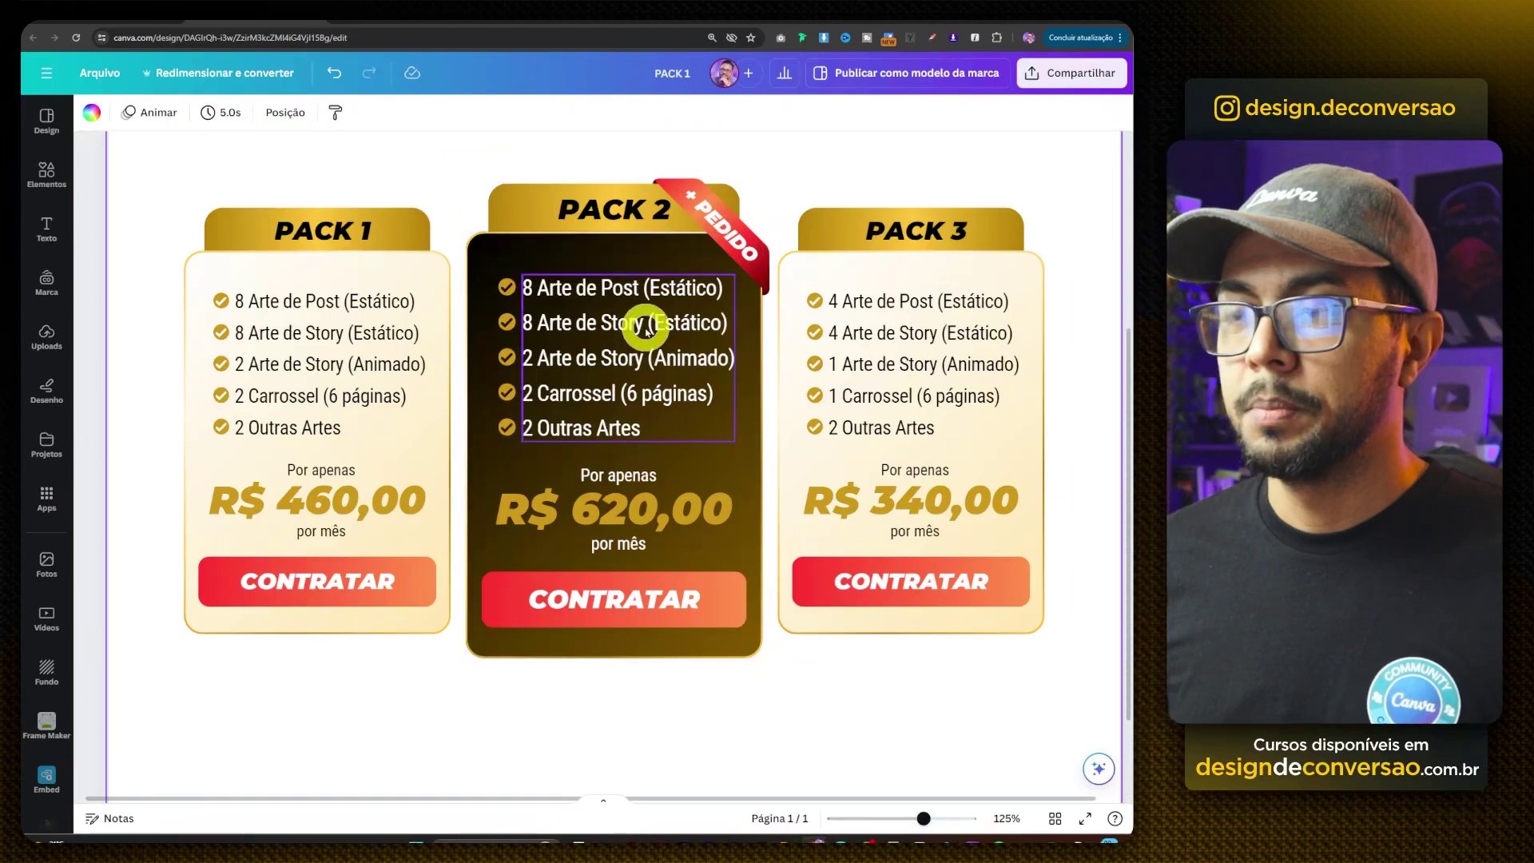
pyautogui.hotkey('alt', 'Tab')
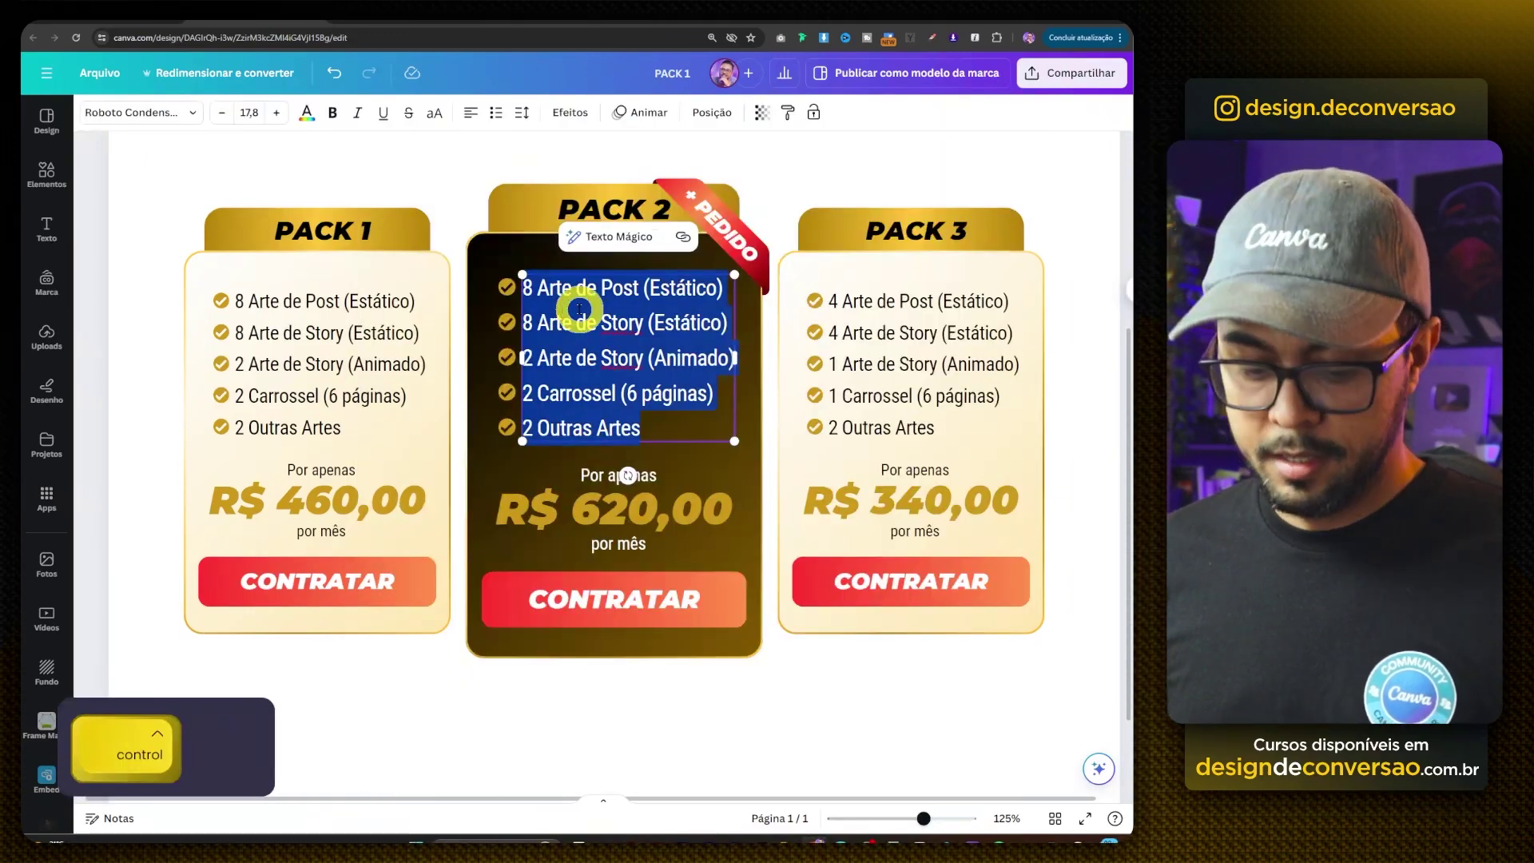
pyautogui.click(882, 715)
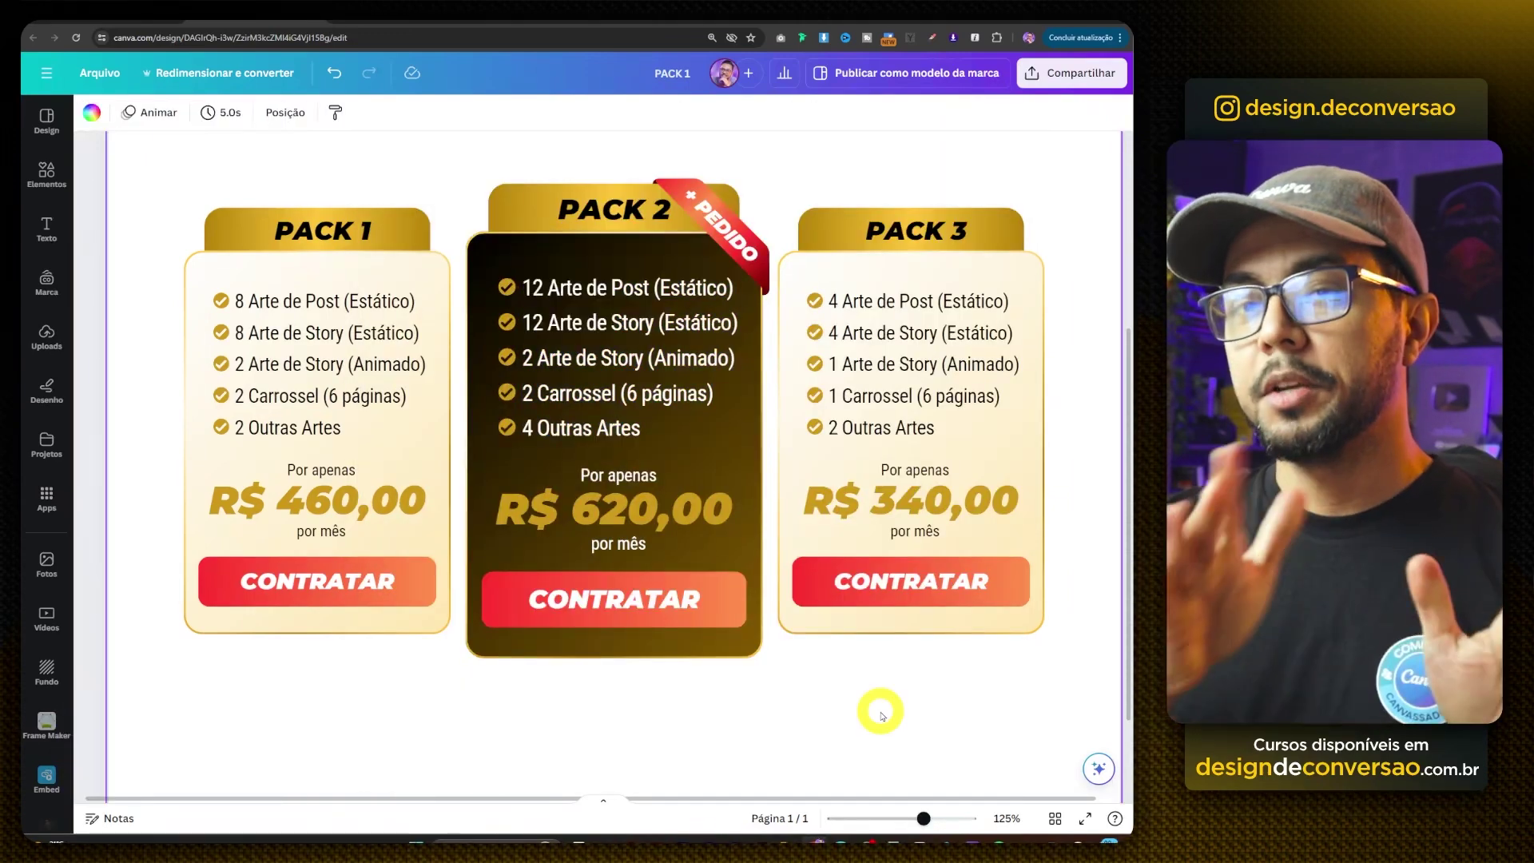